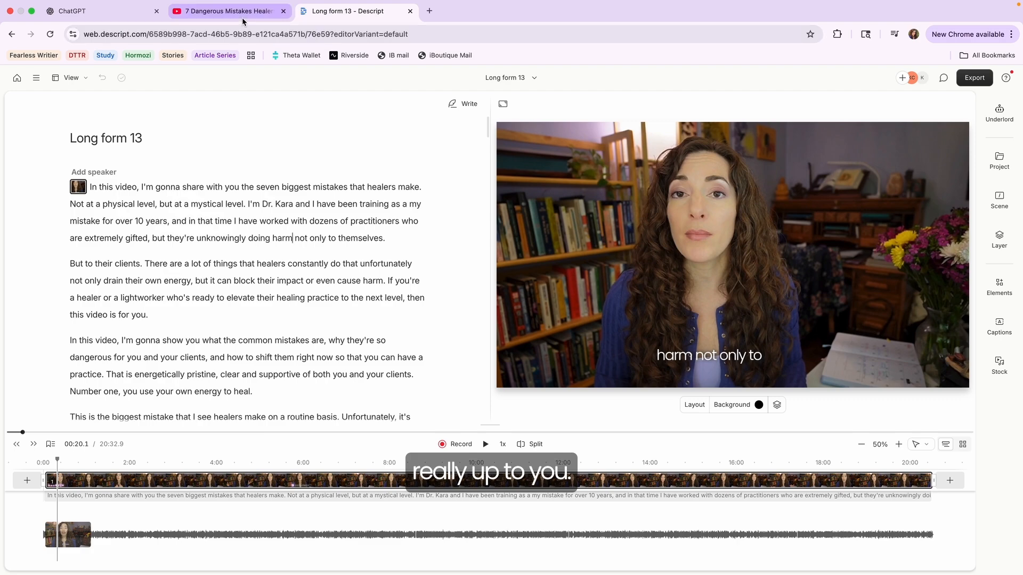
# - Copy the plain-text transcript of the Long form 13 composition to the clipboard from the export options
pyautogui.click(229, 11)
pyautogui.click(390, 12)
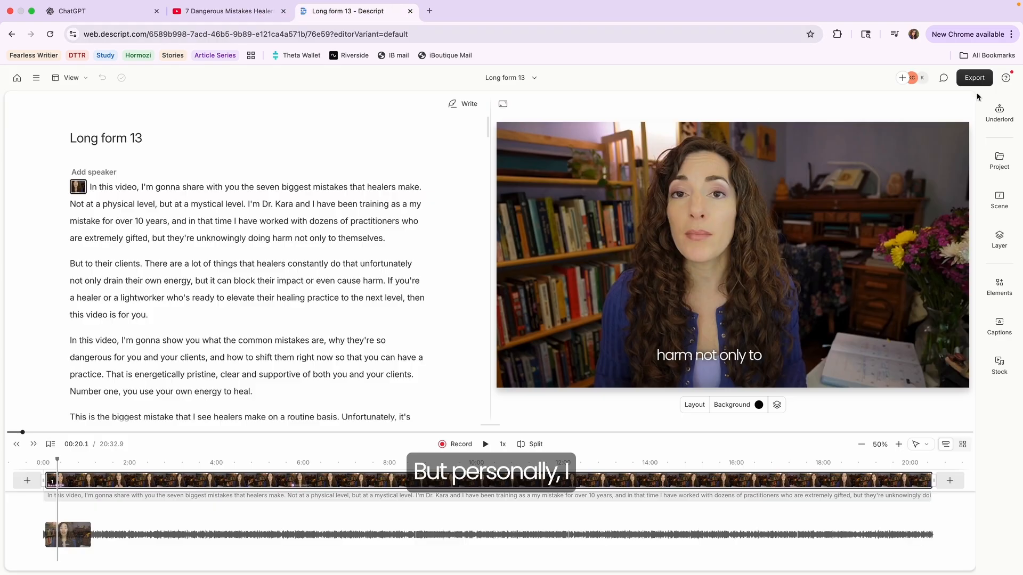
pyautogui.click(973, 78)
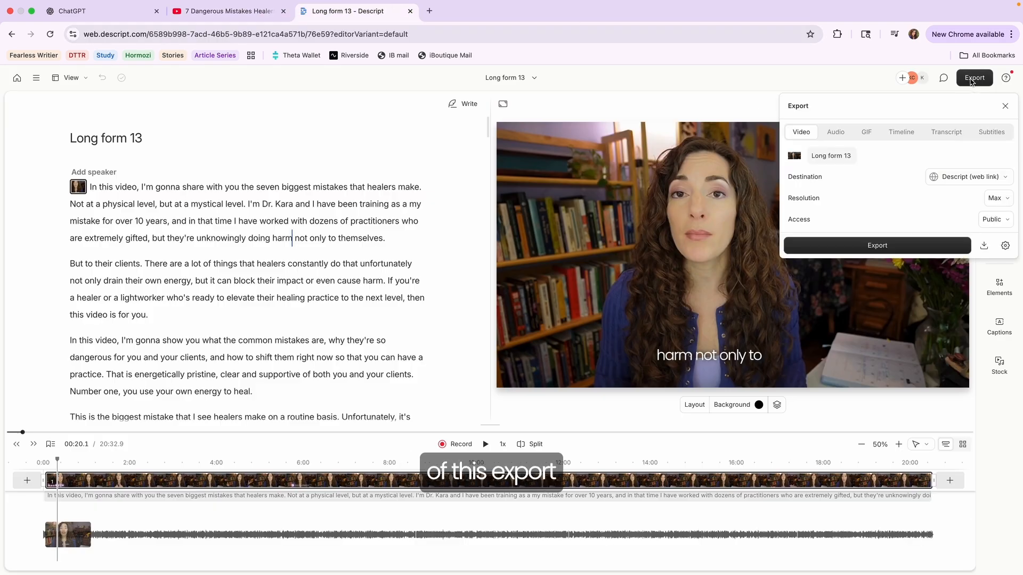
pyautogui.click(946, 132)
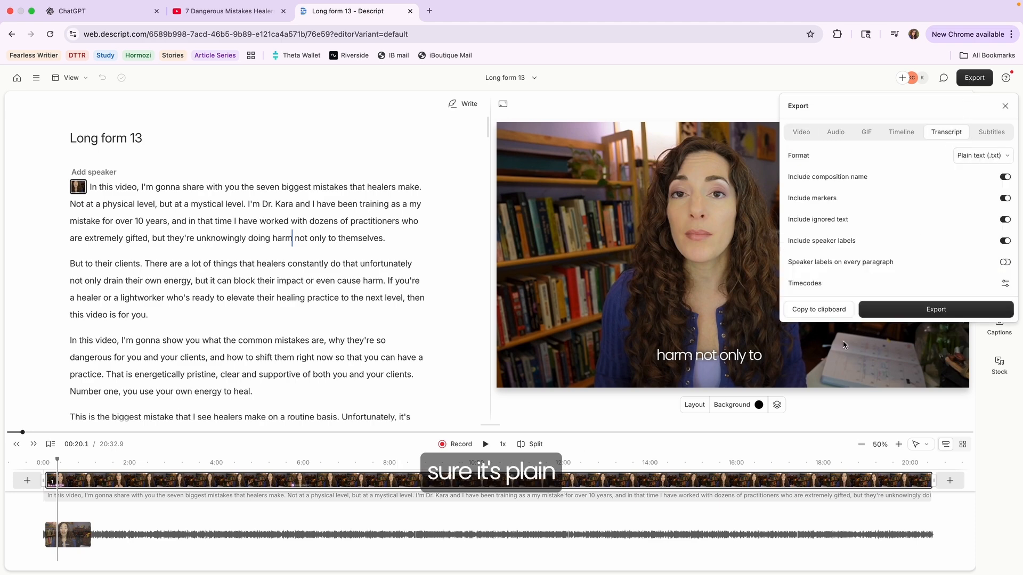
pyautogui.click(822, 311)
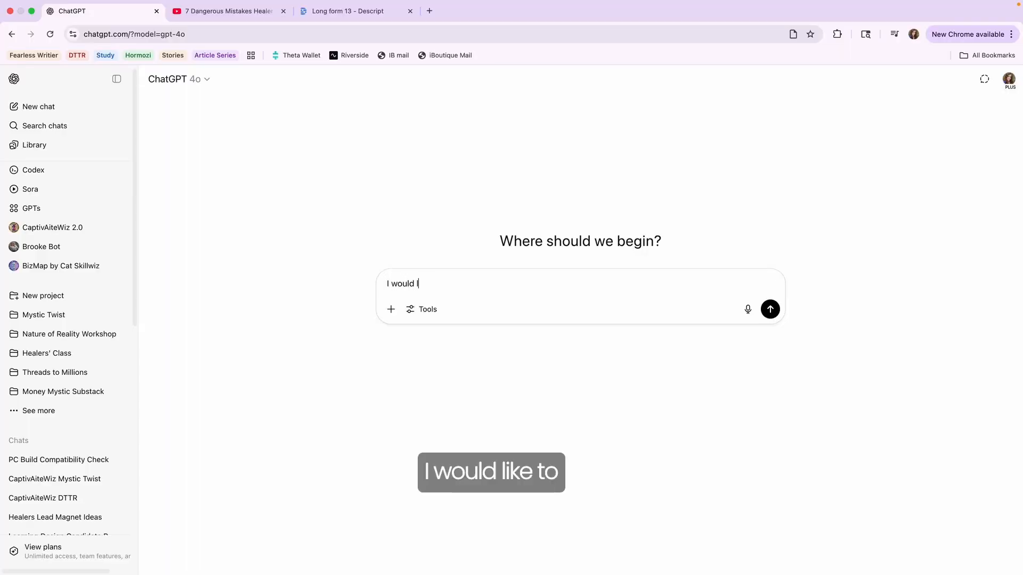
# - In ChatGPT, write a prompt requesting a freebie from this YouTube video transcript, naming healers, wellness practitioners, and energy workers as the target audience
pyautogui.write('ike to create a freebie ')
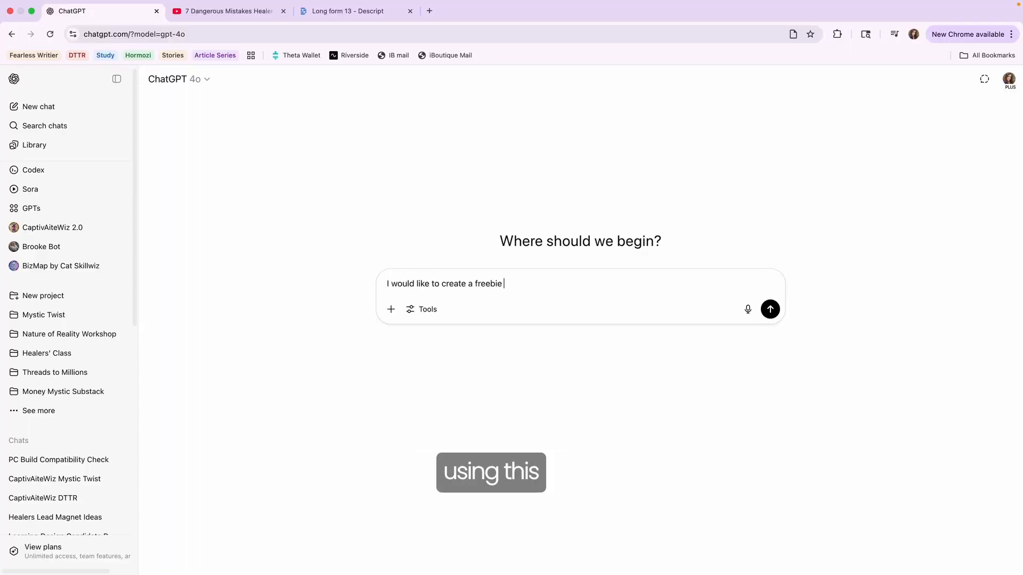
pyautogui.write('using this transcript from one of my YouTube videos. T')
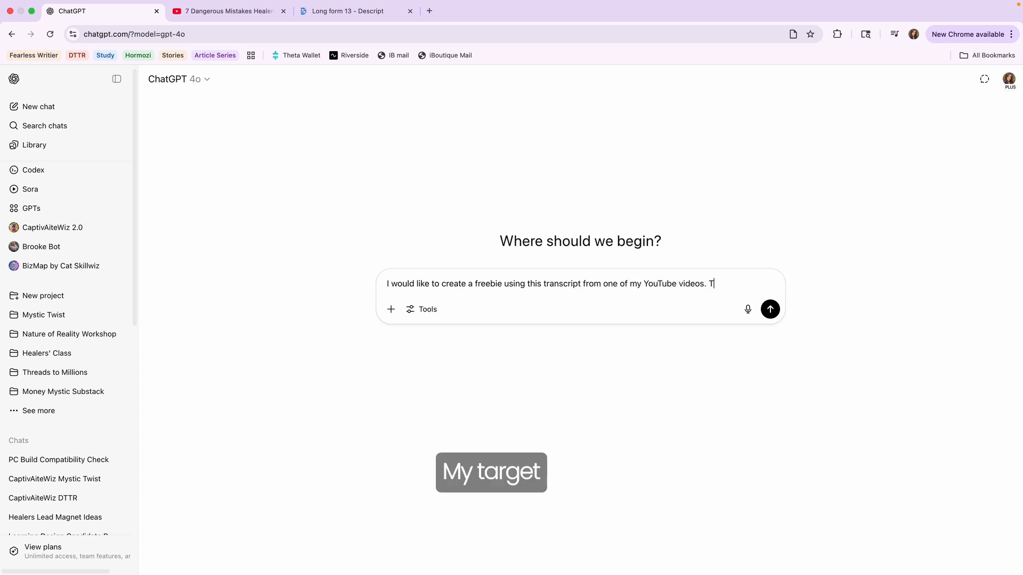
pyautogui.write('ience for this freebie are healers, wellness prac')
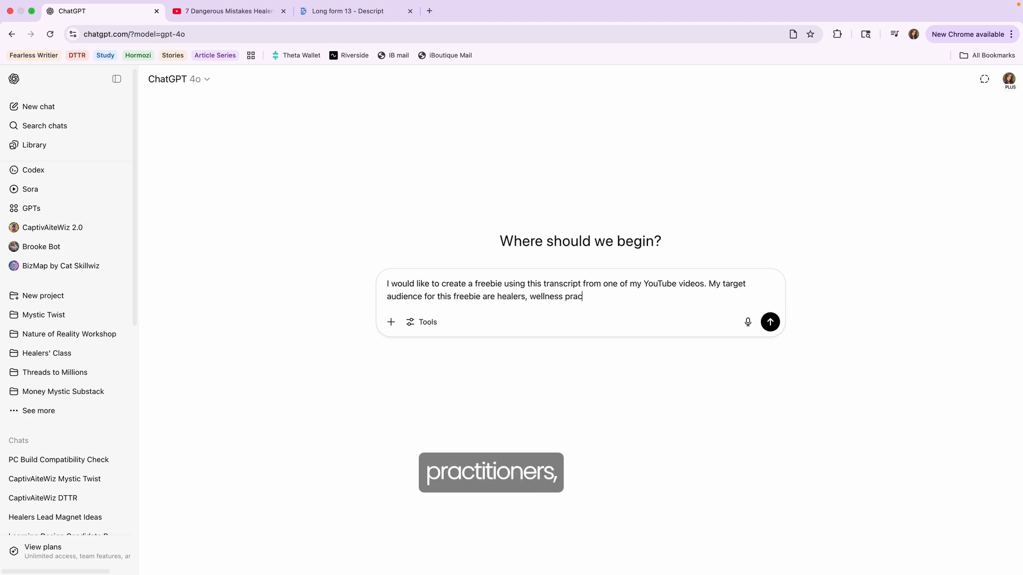
pyautogui.write('tioners, and energy work')
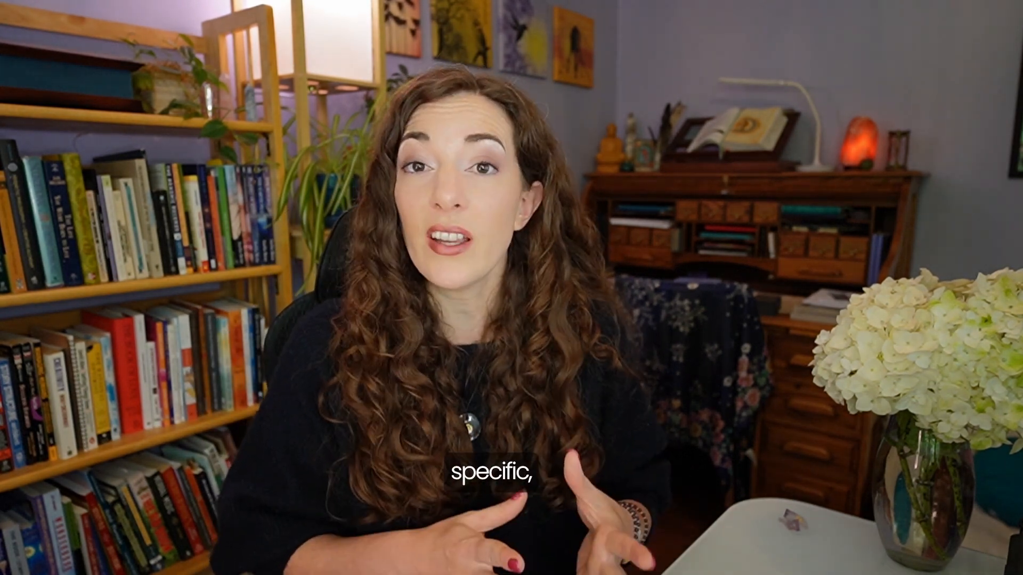
# - Add to the prompt that the product's transformation is to help the healer not make critical mistakes in their practice
pyautogui.write('w')
pyautogui.write('ant this transfor')
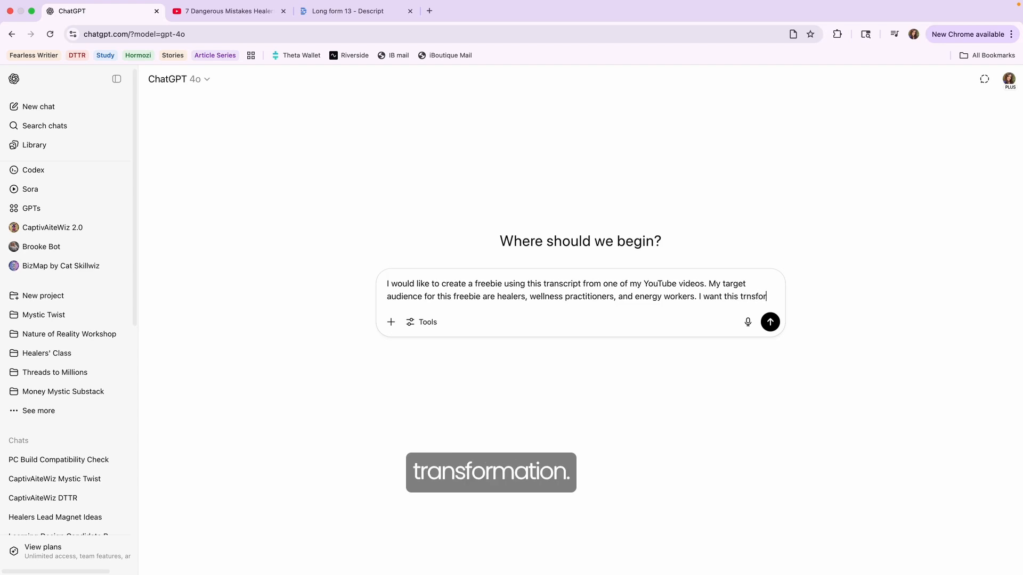
pyautogui.press('BackSpace')
pyautogui.press('BackSpace')
pyautogui.press('BackSpace')
pyautogui.press('BackSpace')
pyautogui.press('BackSpace')
pyautogui.write('ansformtion of')
pyautogui.rightClick(427, 310)
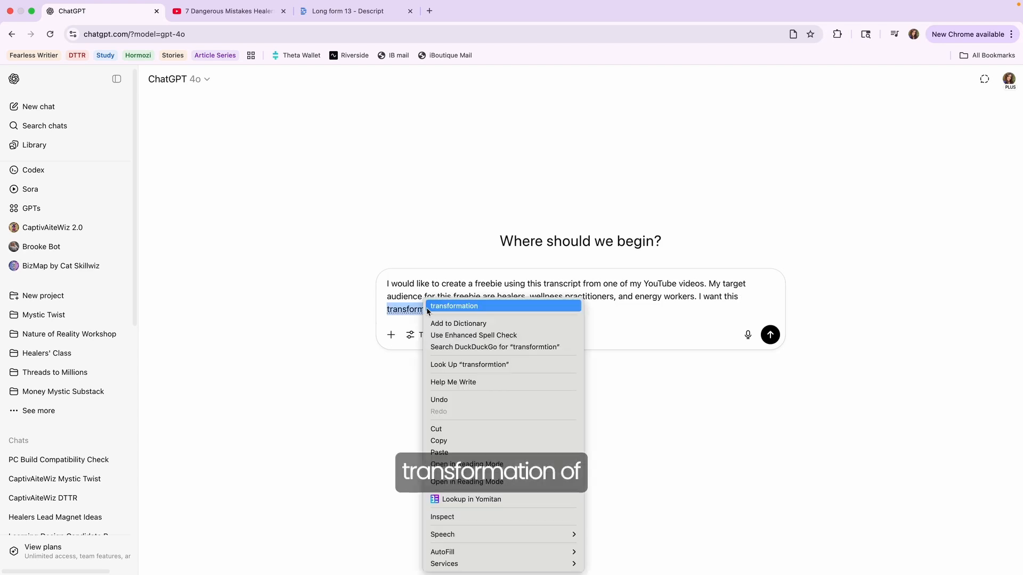
pyautogui.click(453, 307)
pyautogui.write('the product to')
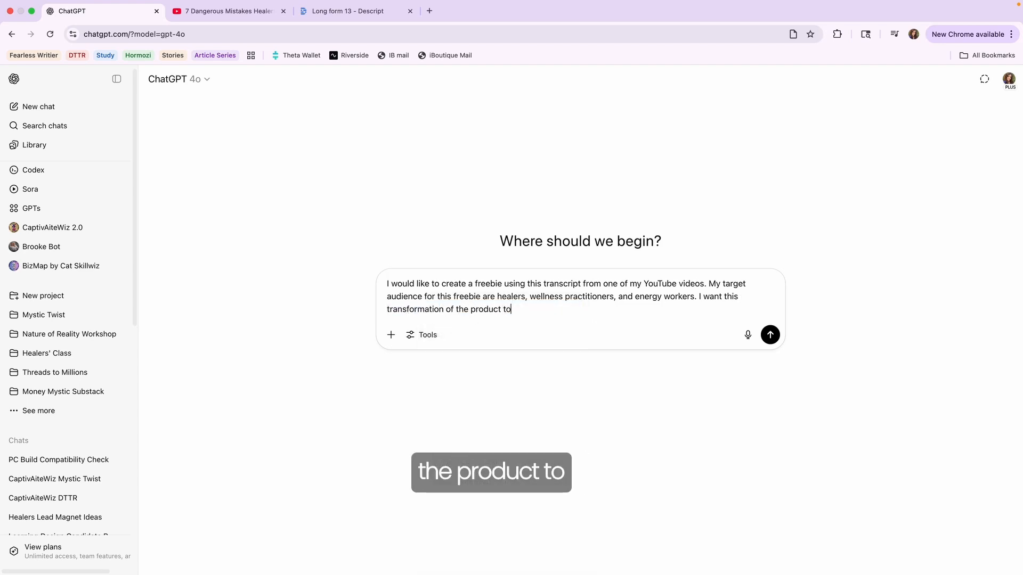
pyautogui.write(' help the healer not make criti')
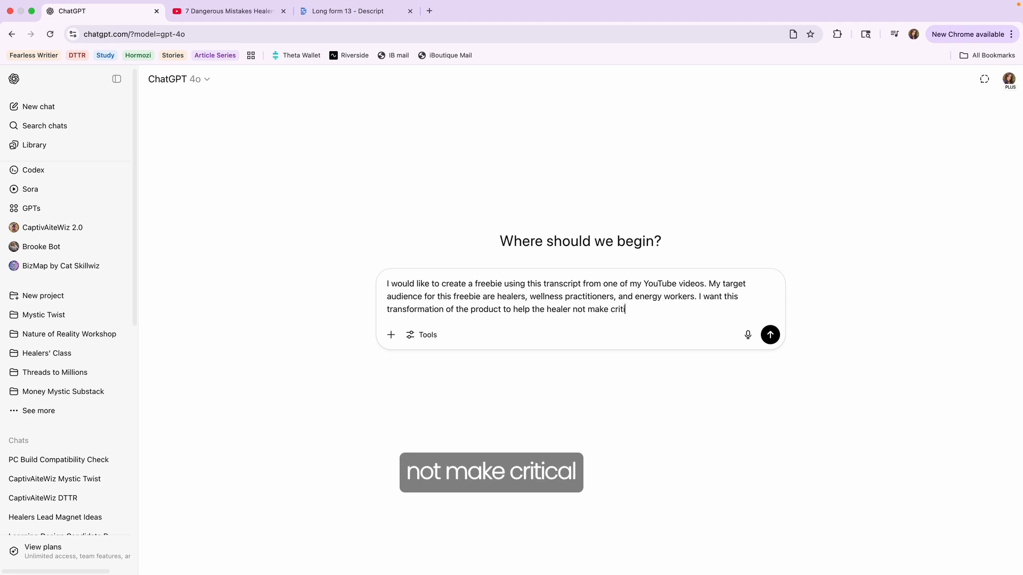
pyautogui.write('cal mistakes in t h')
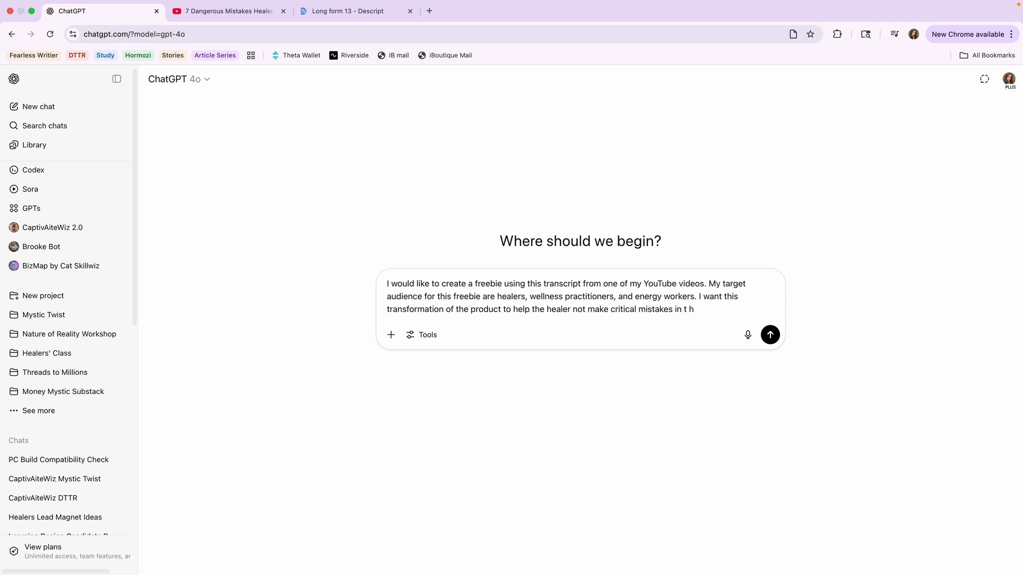
pyautogui.write('eir practice. The freevi')
# - Add that the freebie or lead magnet should be delightful and a no-brainer when it comes to exchanging it for an email address
pyautogui.press('BackSpace')
pyautogui.press('BackSpace')
pyautogui.write('bie or lead magnet hould be')
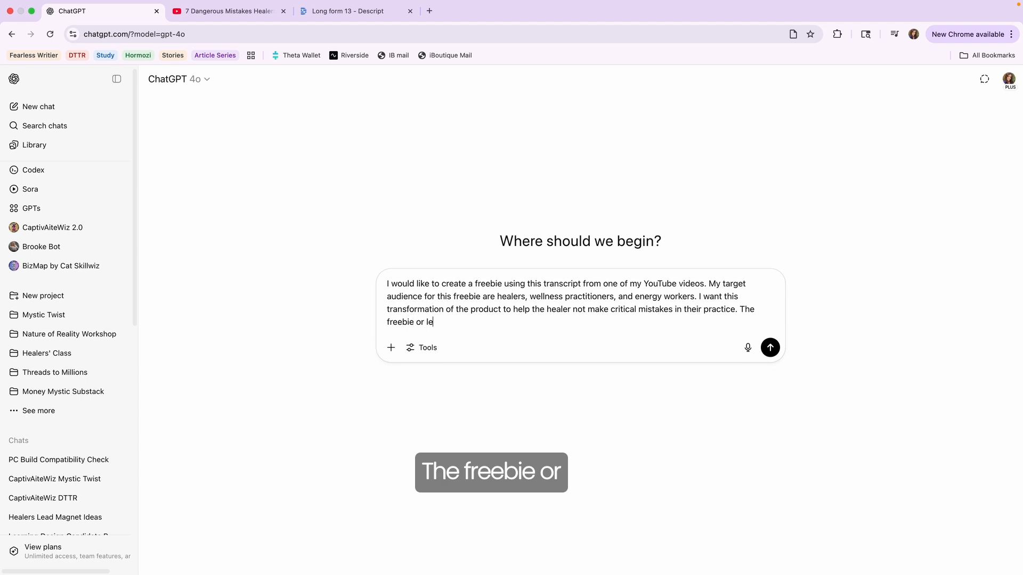
pyautogui.press('BackSpace')
pyautogui.press('BackSpace')
pyautogui.press('BackSpace')
pyautogui.write('should be delightful and a')
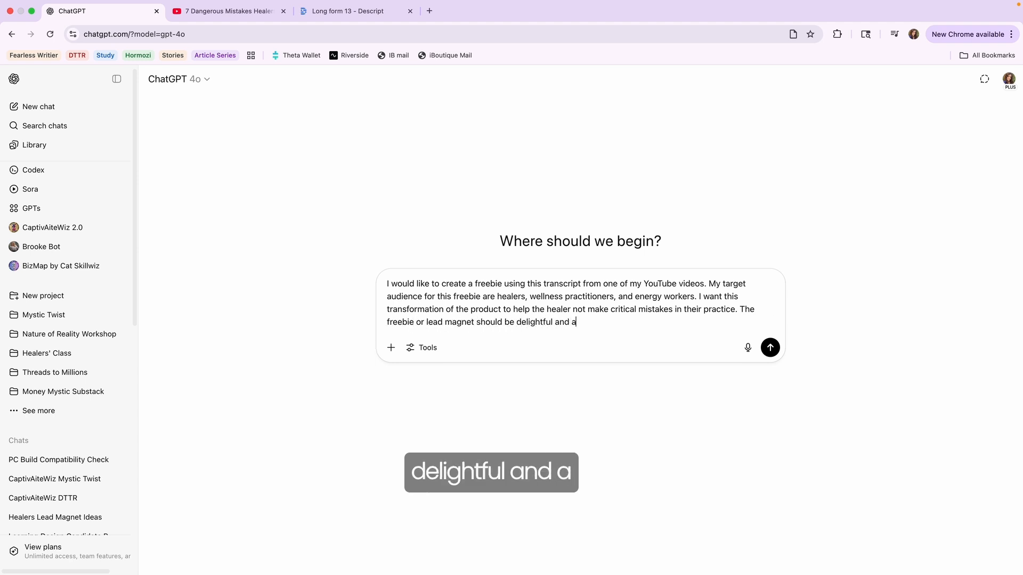
pyautogui.write(' no-brainer when it ci')
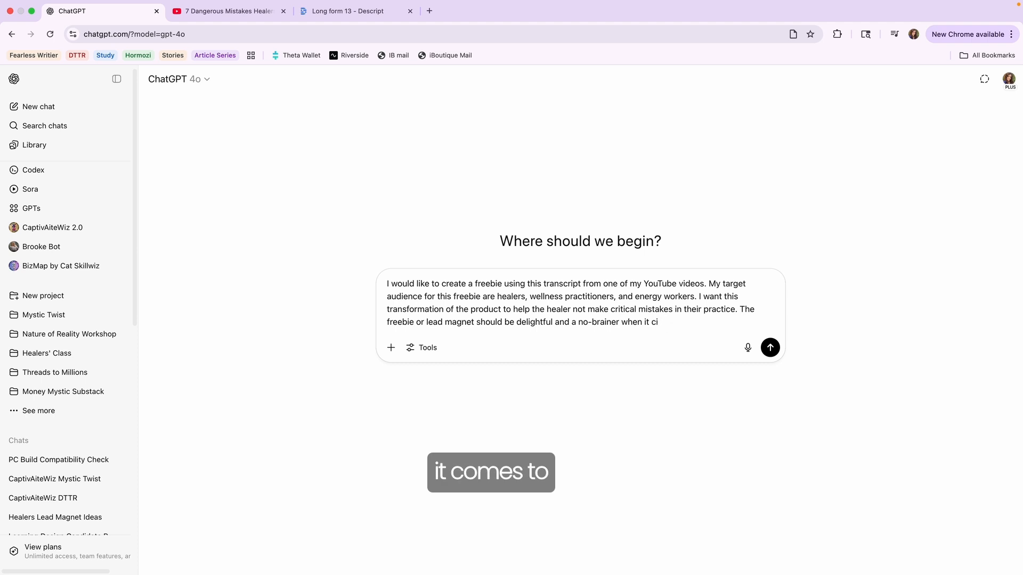
pyautogui.write('omes to exchanging it for an')
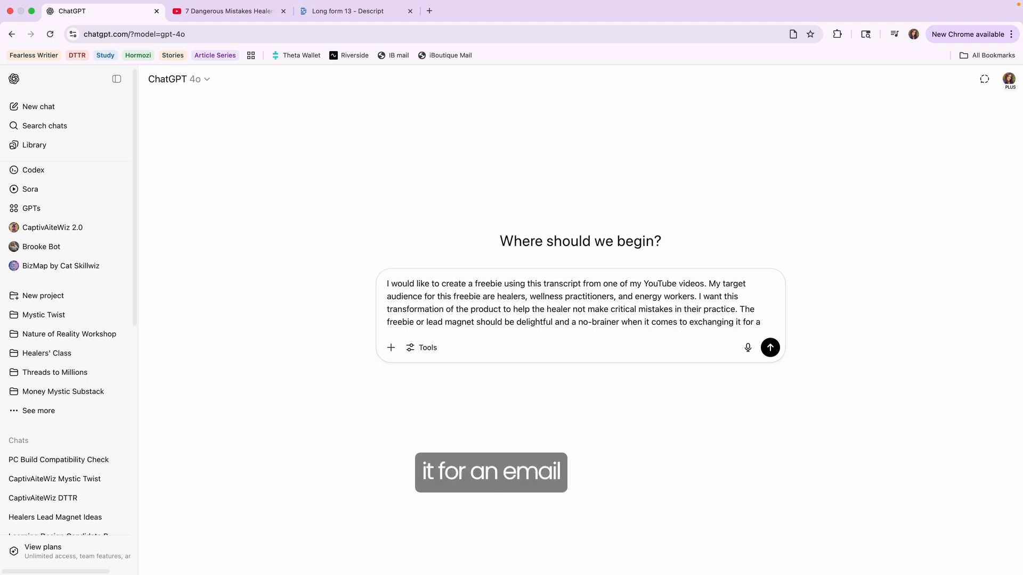
pyautogui.write(' email address.')
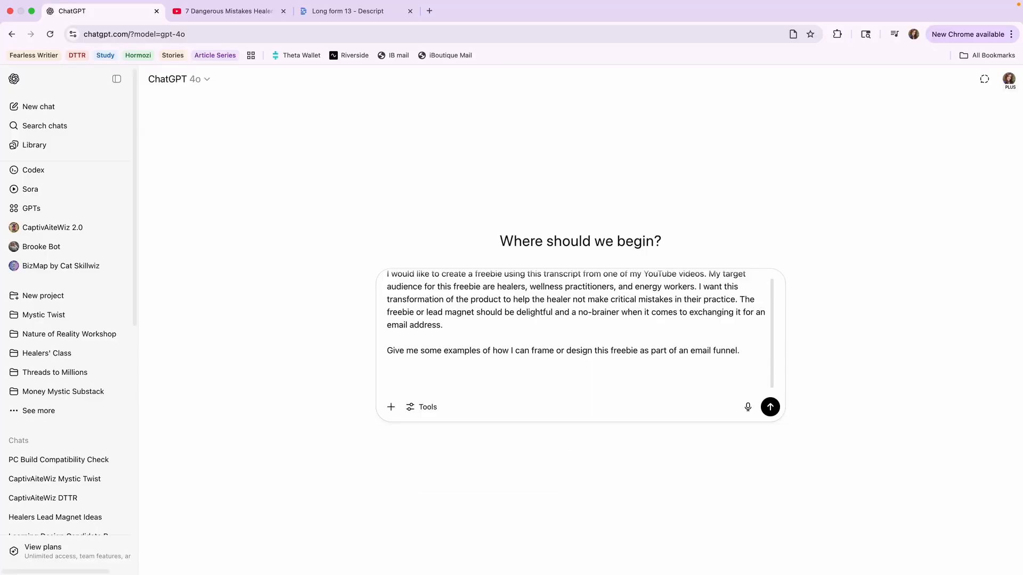
# - Ask for examples of how to frame or design the freebie as part of an email funnel, paste in the transcript, and send the prompt
pyautogui.press('super+v')
pyautogui.scroll(15, 483, 342)
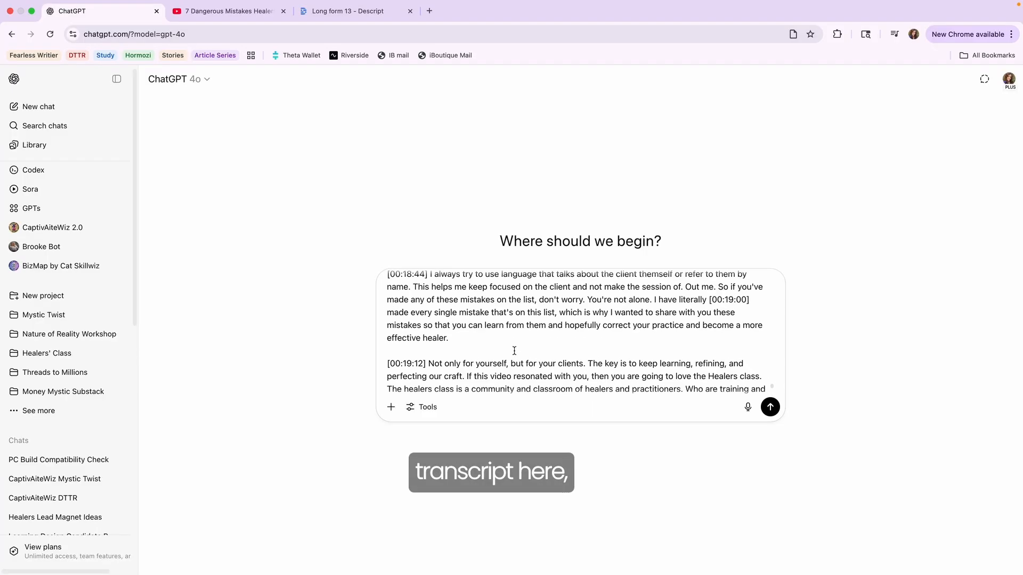
pyautogui.scroll(-10, 483, 342)
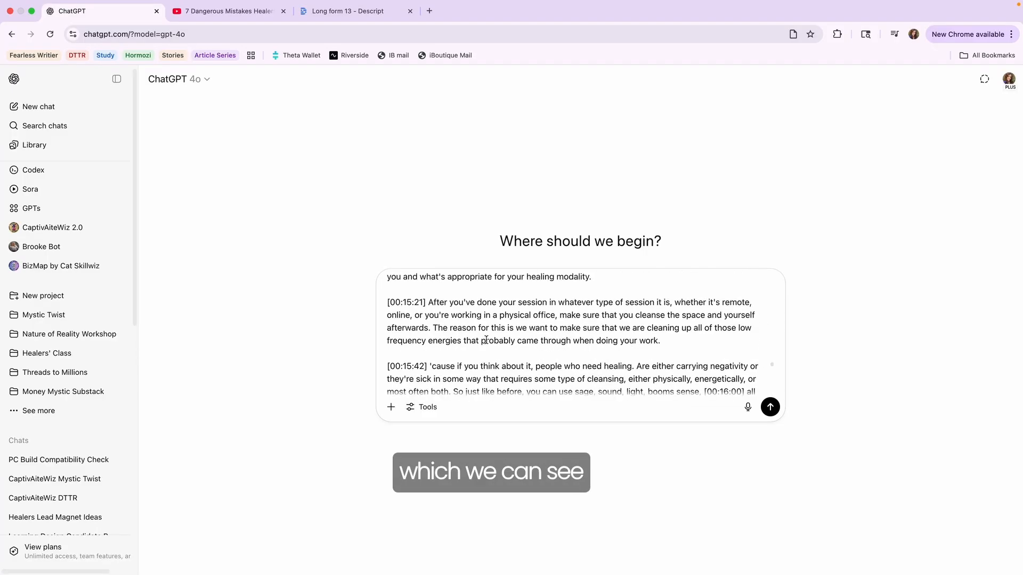
pyautogui.click(770, 407)
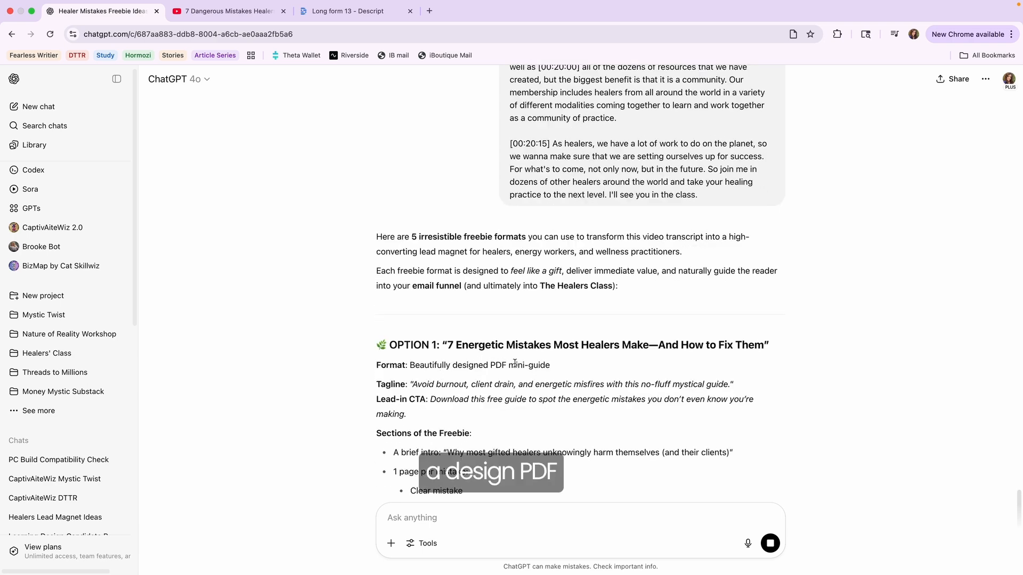
# - Review the suggested freebie formats, examining the format, tagline and sections of options 1 to 3
pyautogui.scroll(-5, 561, 366)
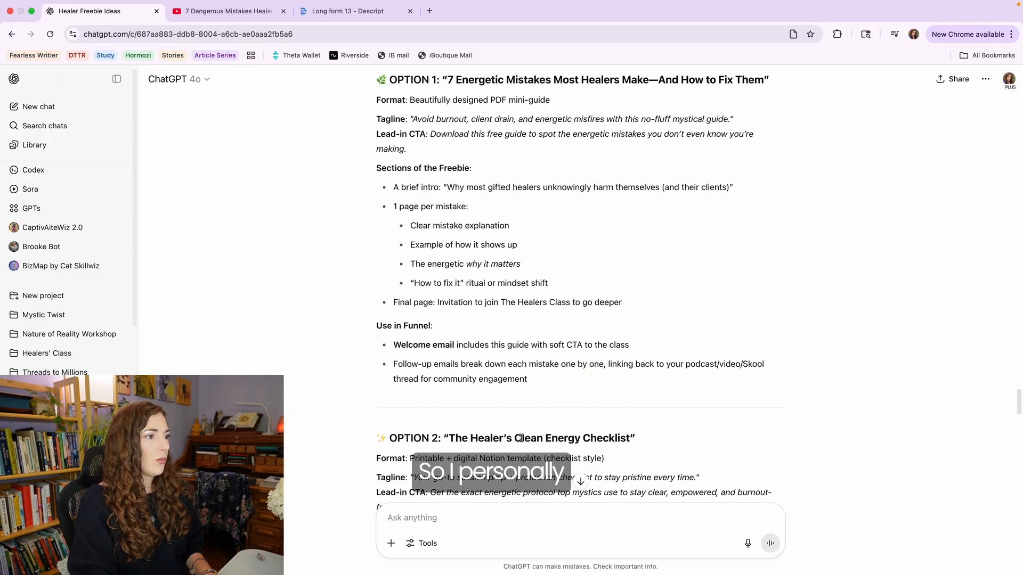
pyautogui.scroll(-5, 521, 438)
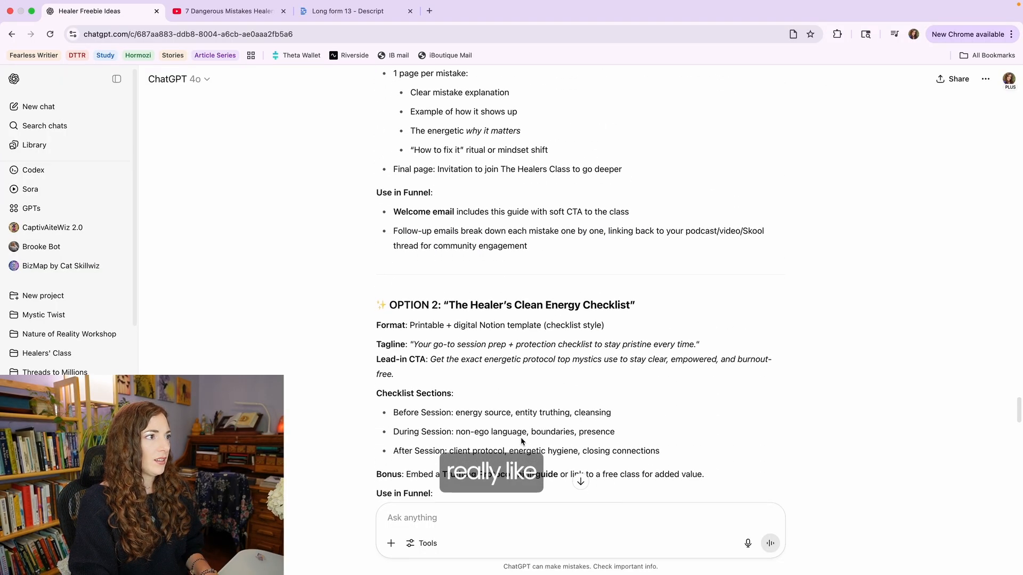
pyautogui.scroll(-2, 521, 441)
pyautogui.moveTo(381, 252); pyautogui.dragTo(686, 380)
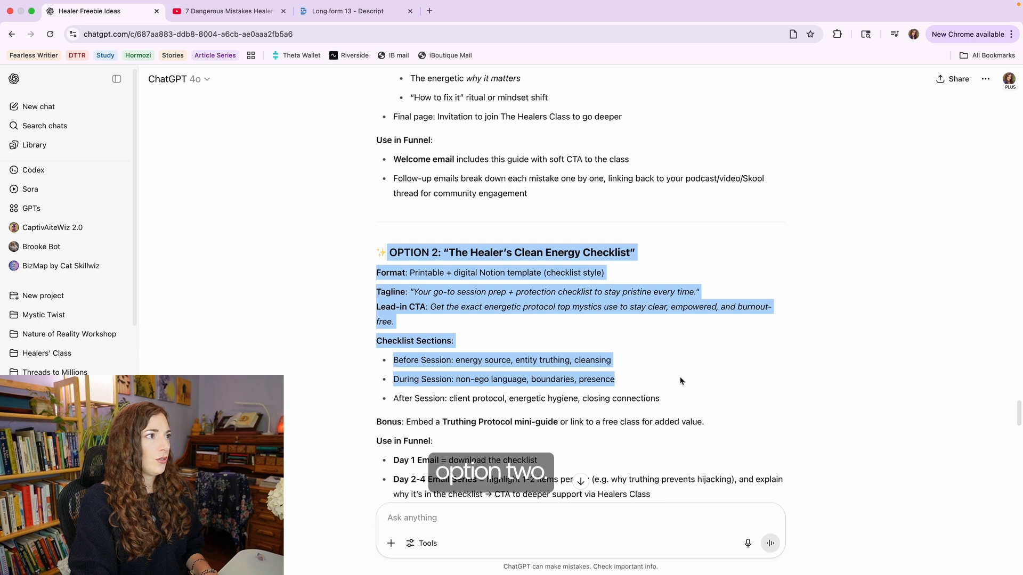
pyautogui.click(468, 273)
pyautogui.scroll(-10, 560, 270)
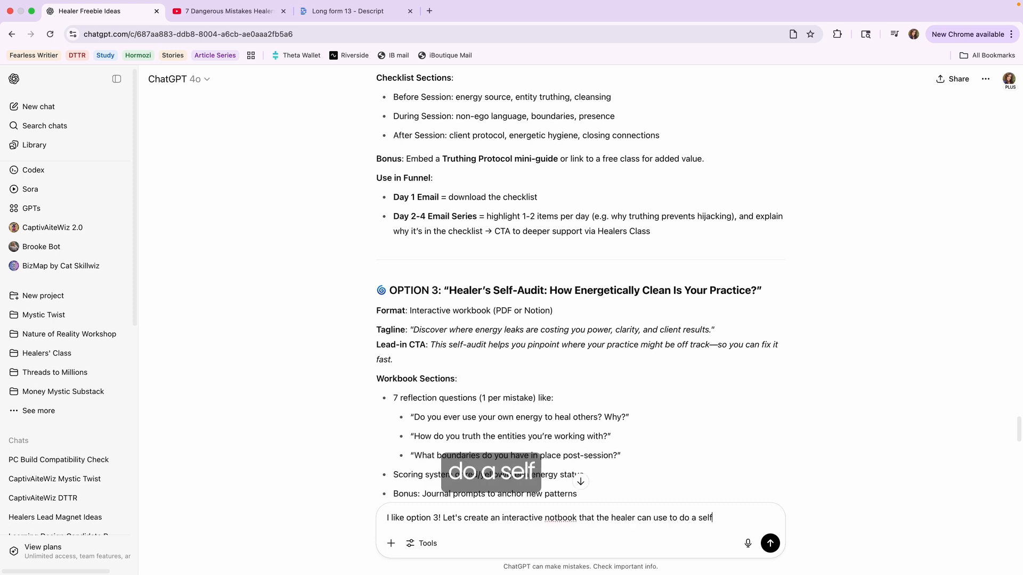
# - Request option 3 as an interactive notebook for a healer self-audit, with remediation advice and guidance on what to do differently without shaming, and send it
pyautogui.write("and whether or not they're making those mistakes. Also, let's give them some remediati")
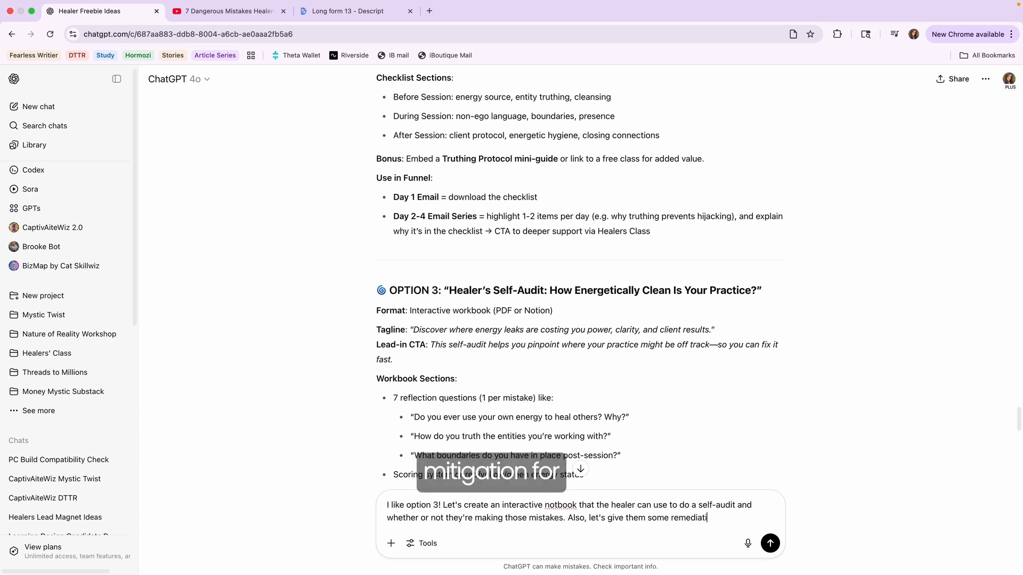
pyautogui.write('what to do if')
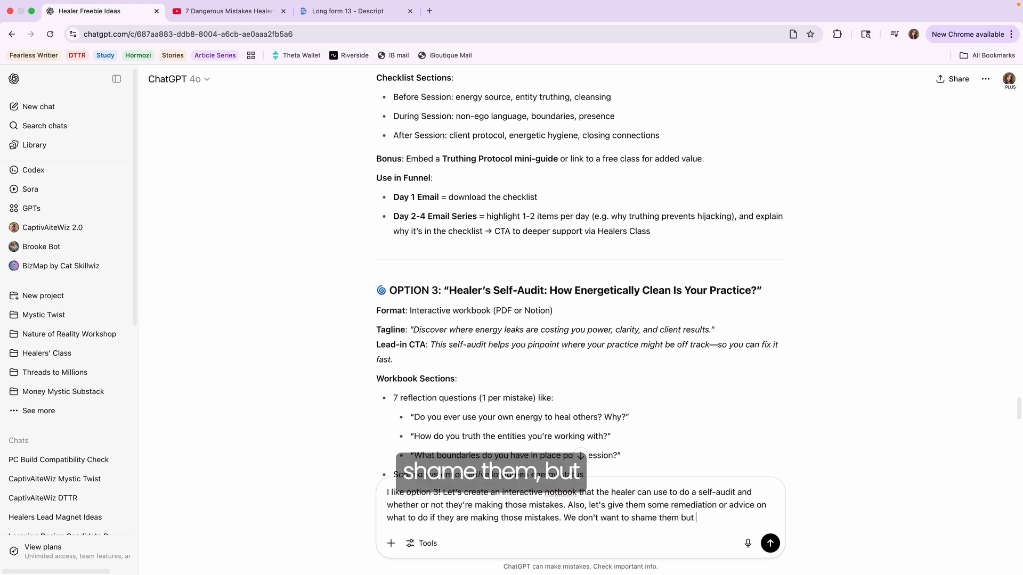
pyautogui.press('BackSpace')
pyautogui.press('BackSpace')
pyautogui.press('BackSpace')
pyautogui.write('uidance you hel')
pyautogui.press('BackSpace')
pyautogui.press('BackSpace')
pyautogui.press('BackSpace')
pyautogui.press('BackSpace')
pyautogui.press('BackSpace')
pyautogui.press('BackSpace')
pyautogui.press('BackSpace')
pyautogui.write('onw')
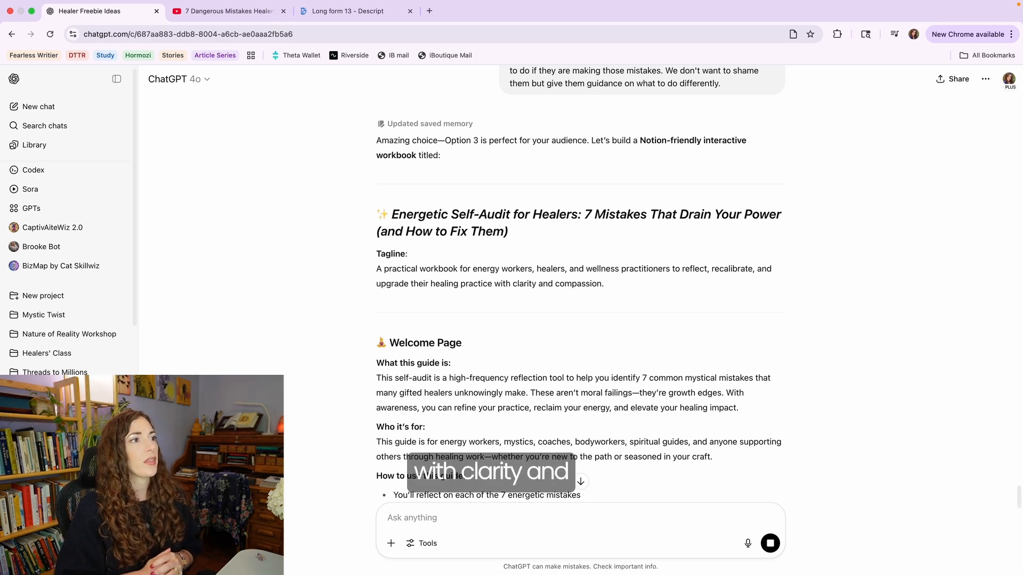
# - Review the self-audit workbook draft, from the welcome page and module format through the Mistake #1 sample to the closing follow-up offers
pyautogui.scroll(-4, 452, 411)
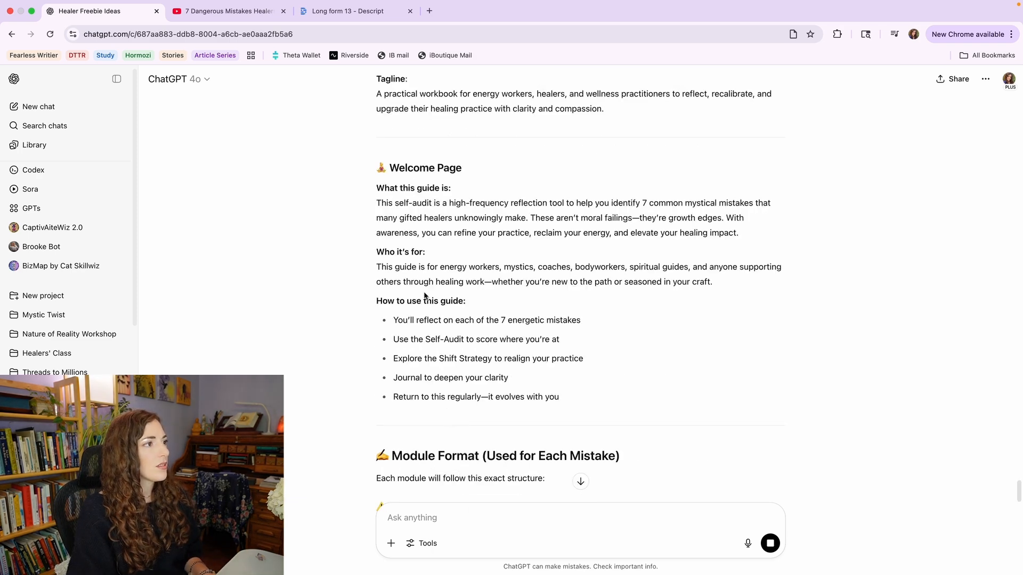
pyautogui.scroll(-5, 391, 306)
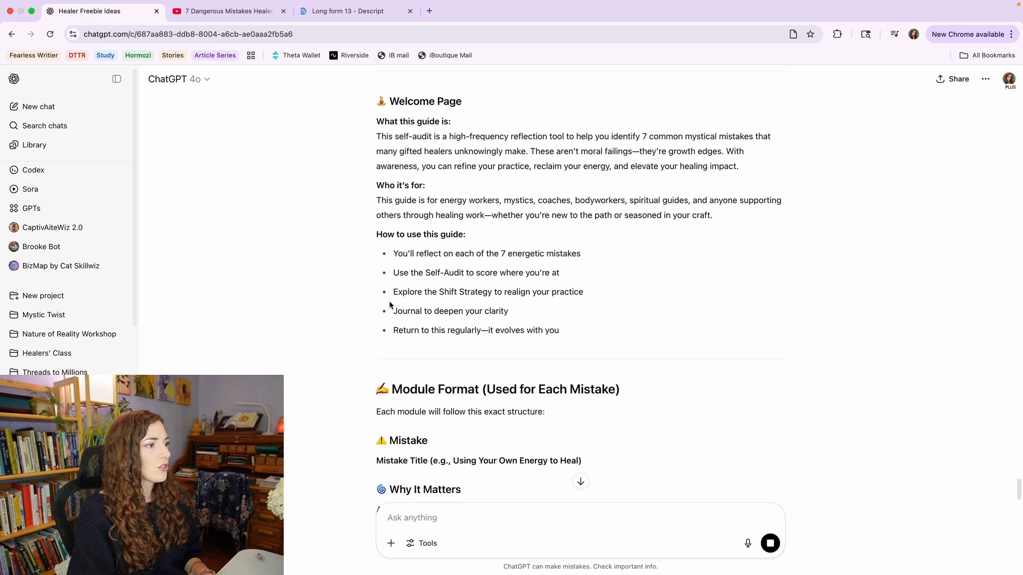
pyautogui.scroll(-5, 381, 281)
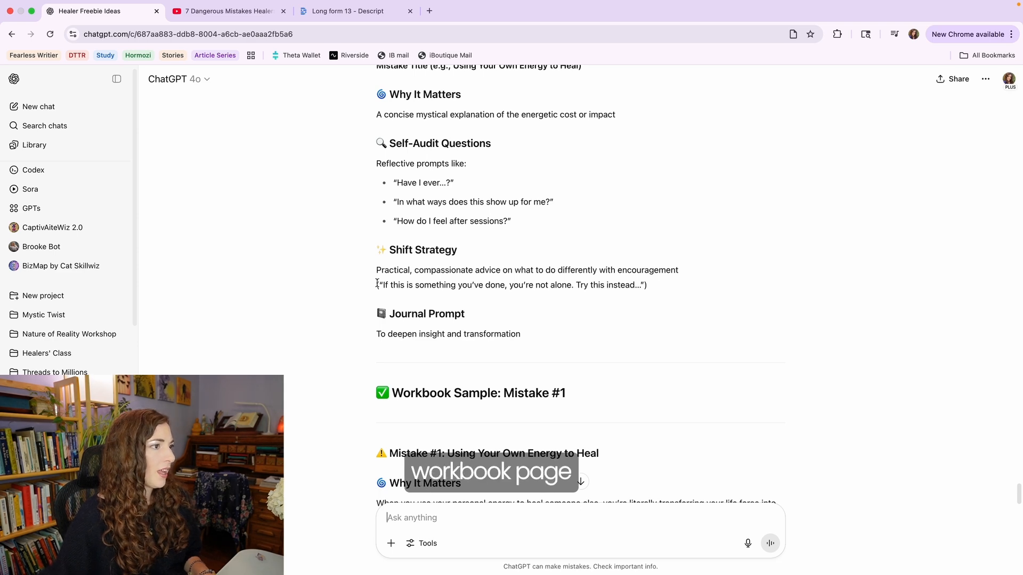
pyautogui.scroll(-7, 378, 288)
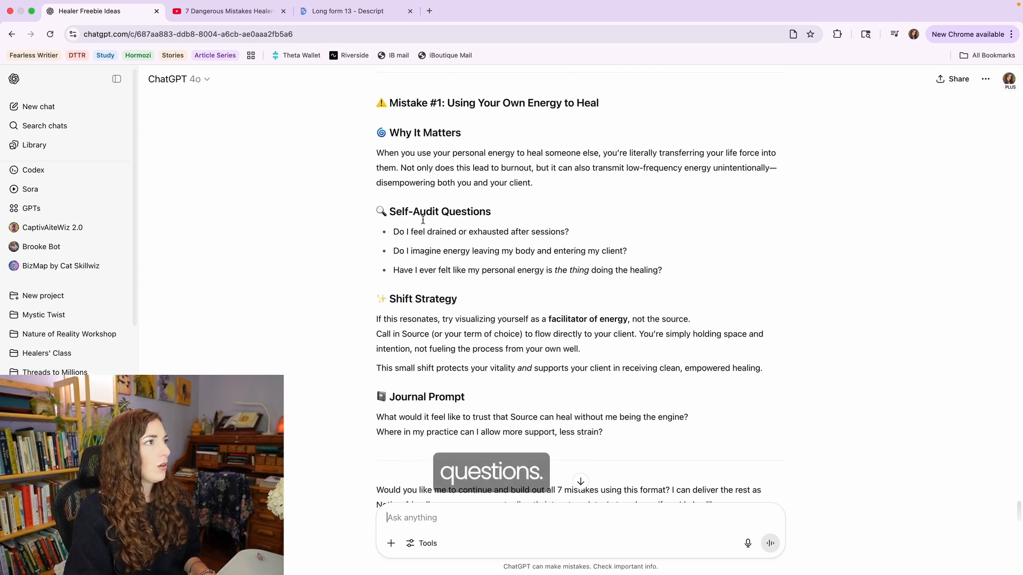
pyautogui.moveTo(509, 208); pyautogui.dragTo(551, 254)
pyautogui.moveTo(388, 298); pyautogui.dragTo(538, 367)
pyautogui.scroll(-5, 536, 360)
pyautogui.moveTo(395, 263); pyautogui.dragTo(558, 298)
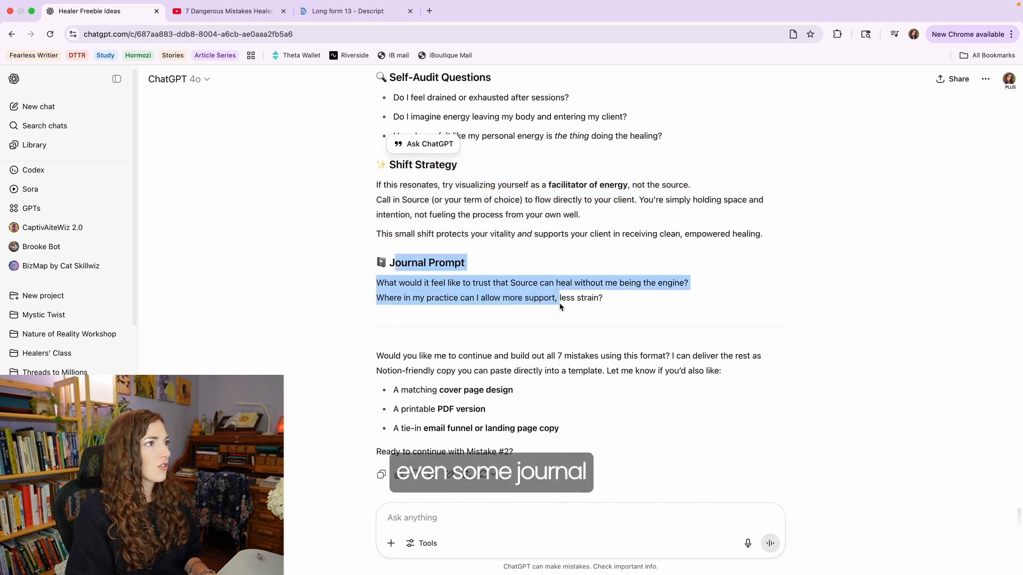
pyautogui.scroll(-1, 525, 325)
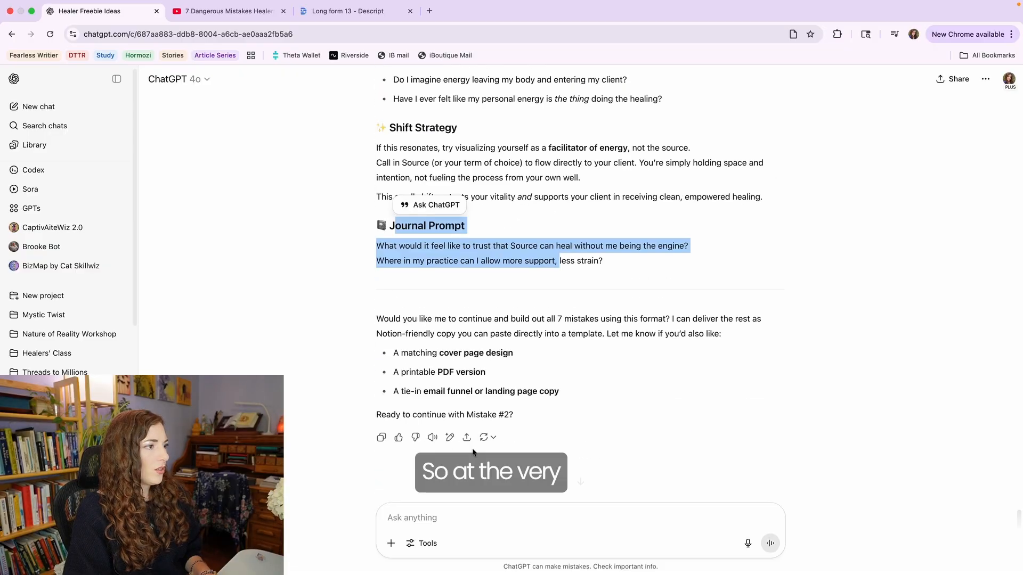
pyautogui.moveTo(377, 414); pyautogui.dragTo(515, 415)
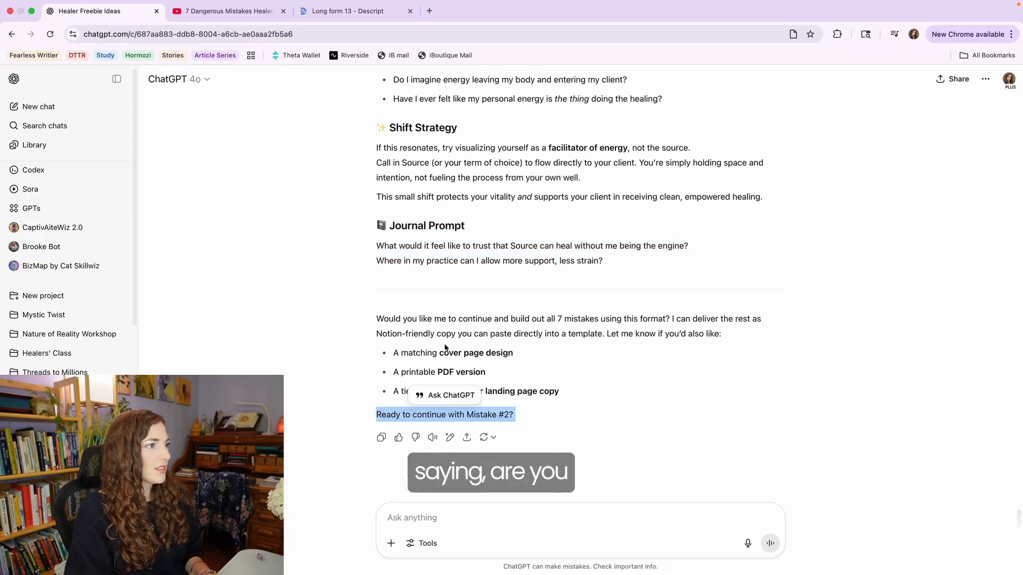
# - Ask for a fuller Welcome page before the mistakes, with a catchy, inspiring introduction, Notion instructions and guidance on integrating the self-audit, and send it
pyautogui.click(406, 421)
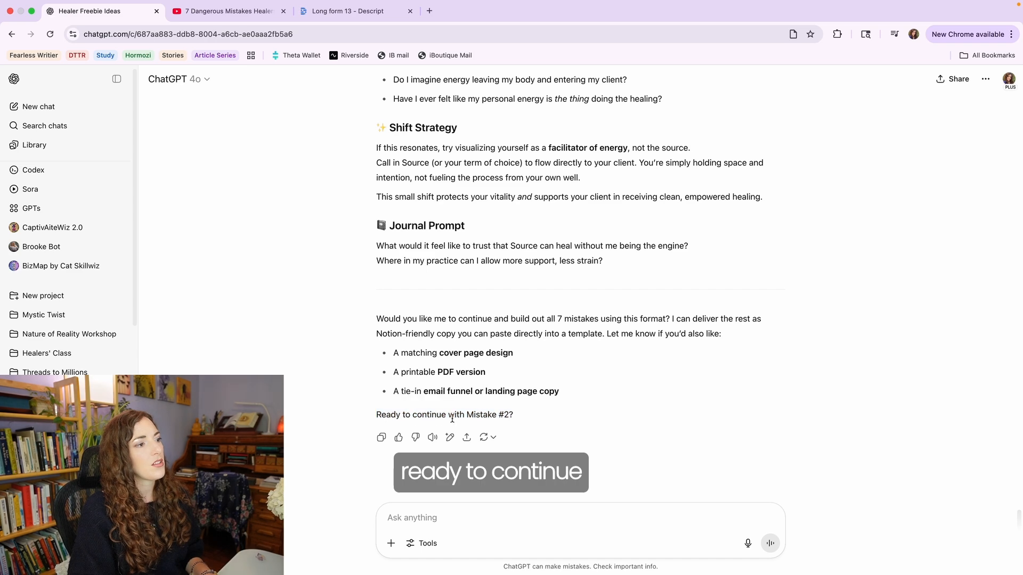
pyautogui.moveTo(421, 314); pyautogui.dragTo(671, 319)
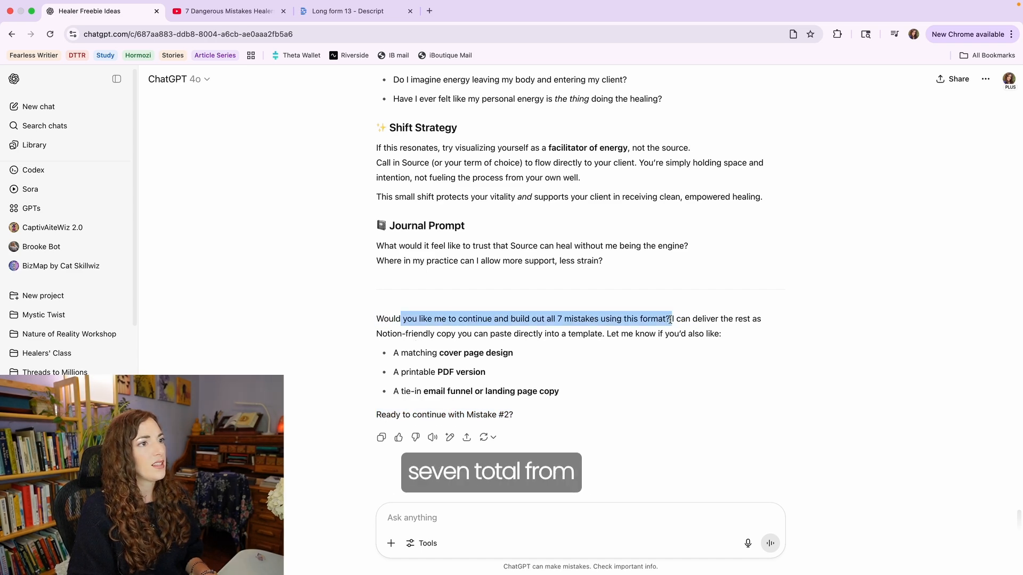
pyautogui.scroll(20, 685, 372)
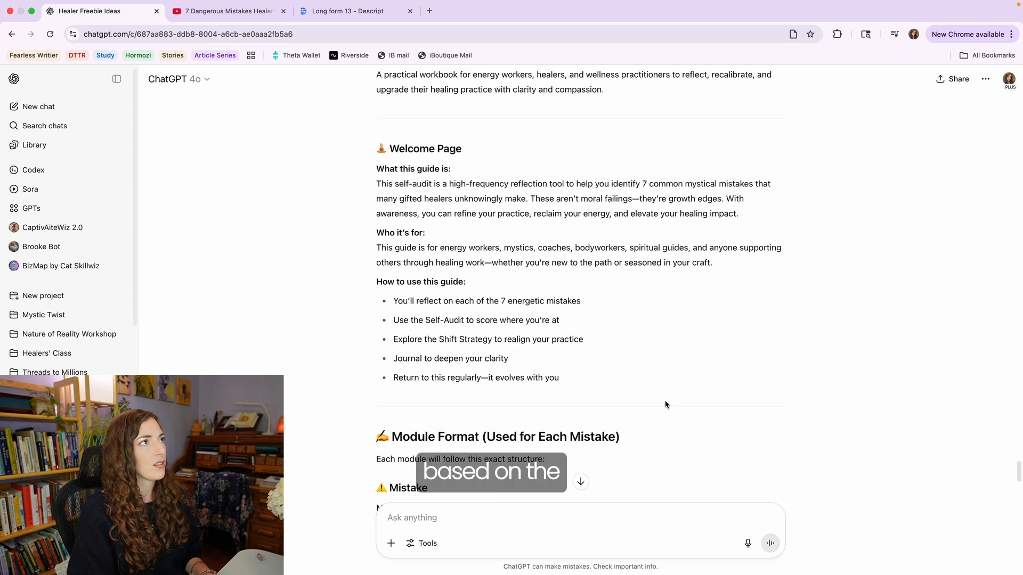
pyautogui.scroll(-1, 613, 392)
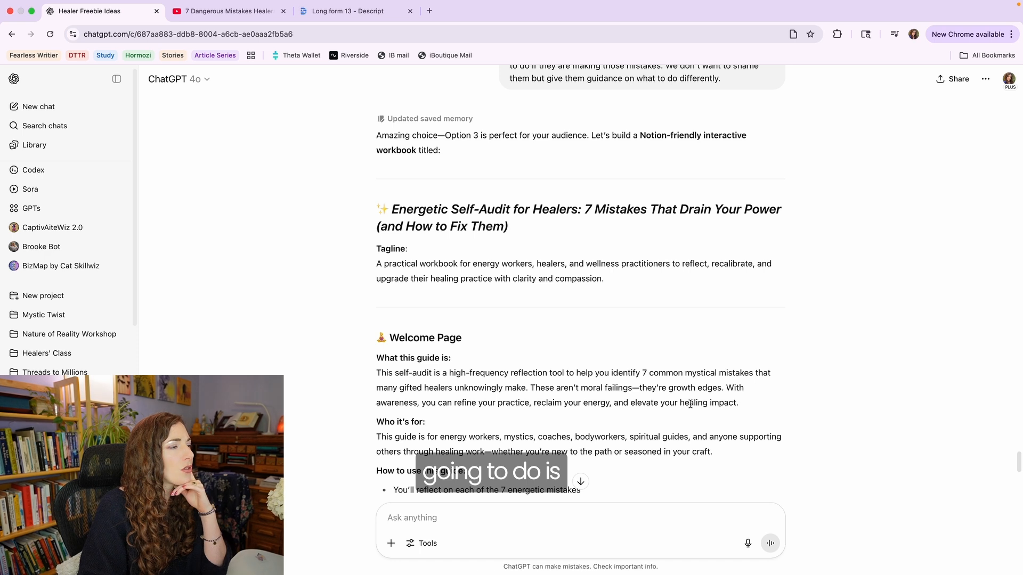
pyautogui.scroll(-1, 549, 375)
pyautogui.moveTo(377, 321); pyautogui.dragTo(576, 428)
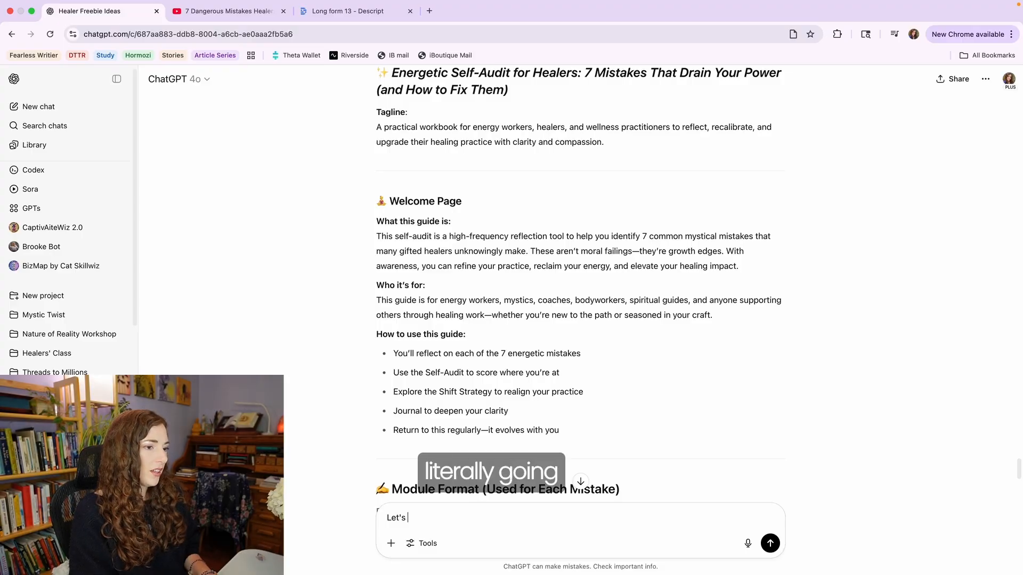
pyautogui.write('spend more time on the welcome')
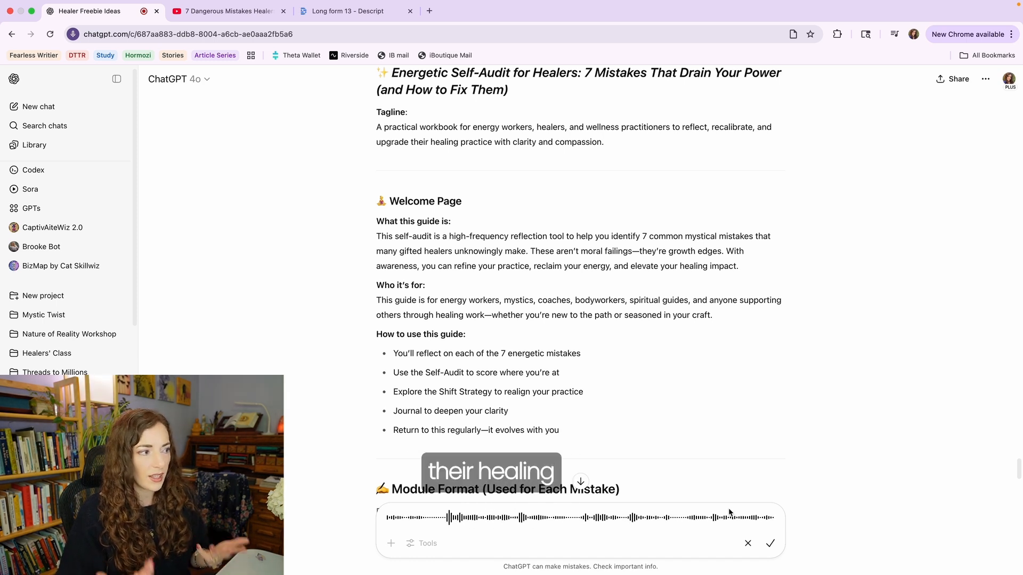
pyautogui.click(771, 543)
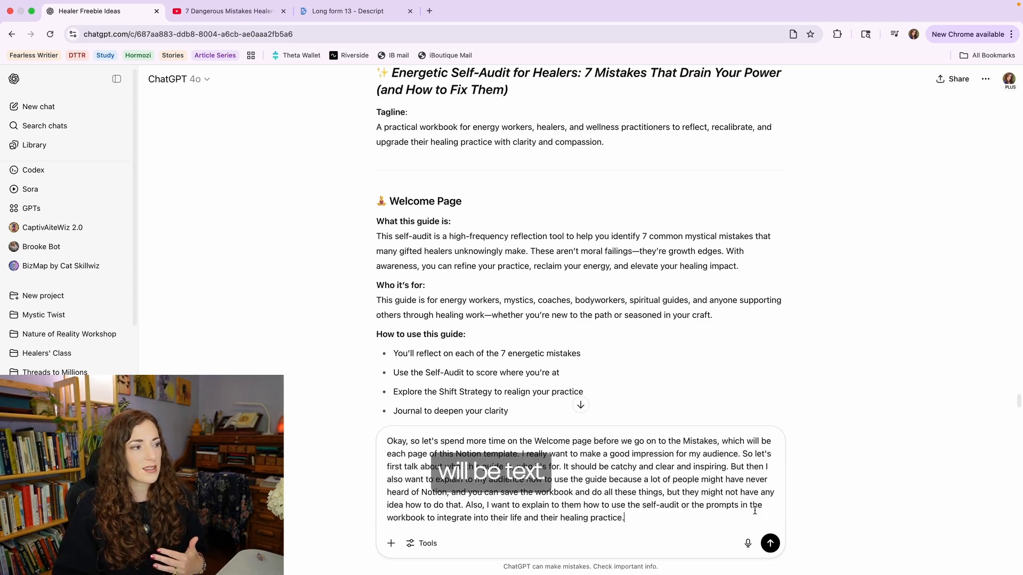
pyautogui.press('Return')
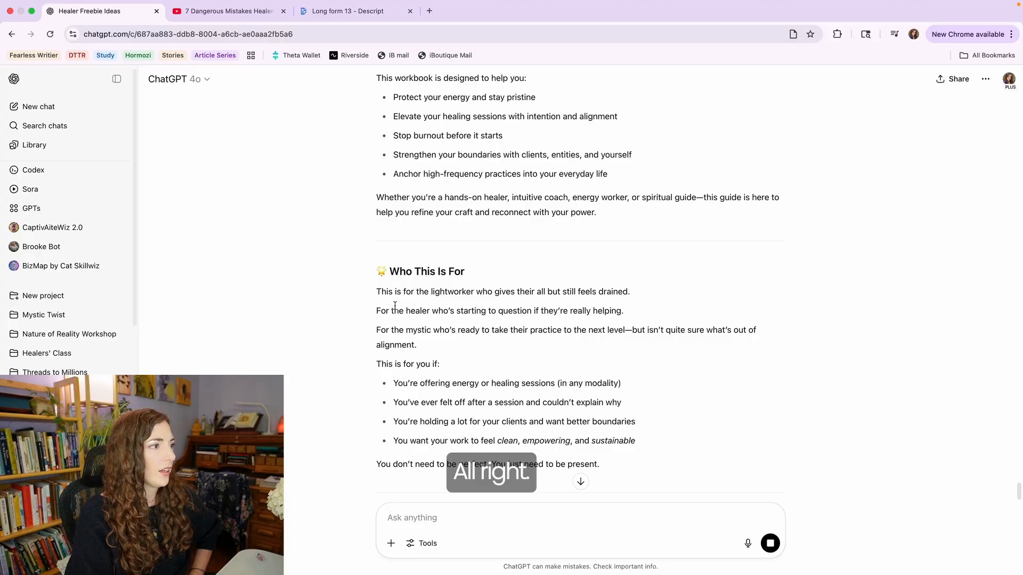
# - Review the expanded Welcome page draft, from the guide's purpose and audience through the Notion instructions and integration tips to the final word
pyautogui.scroll(-3, 402, 310)
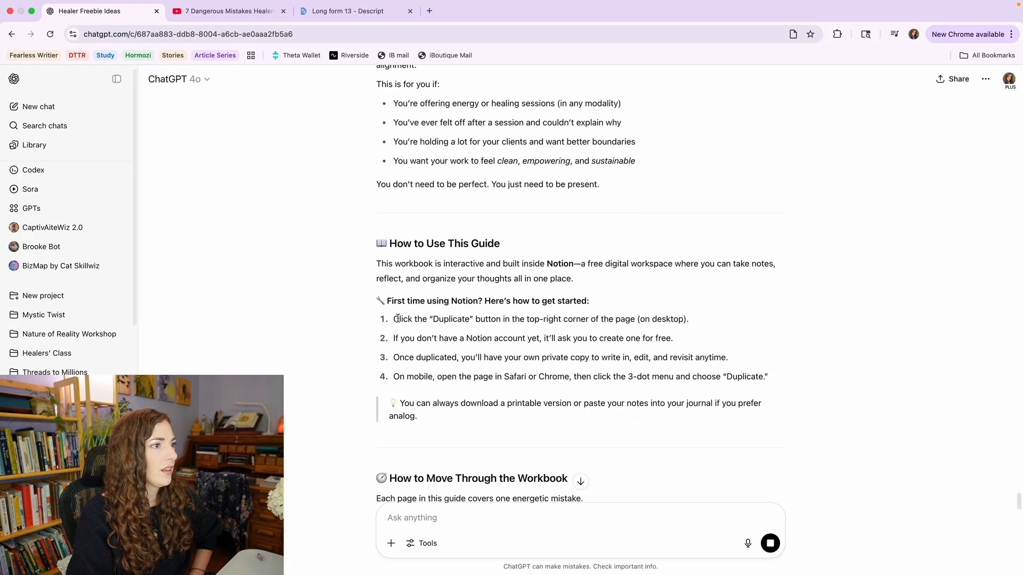
pyautogui.scroll(-4, 398, 314)
pyautogui.scroll(-5, 400, 317)
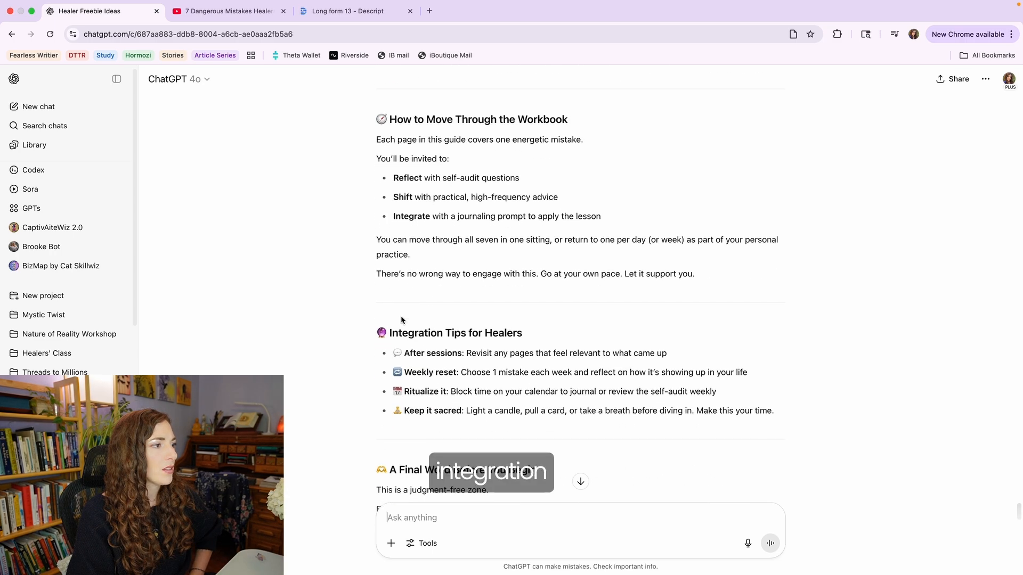
pyautogui.scroll(-2, 401, 320)
pyautogui.scroll(-2, 448, 266)
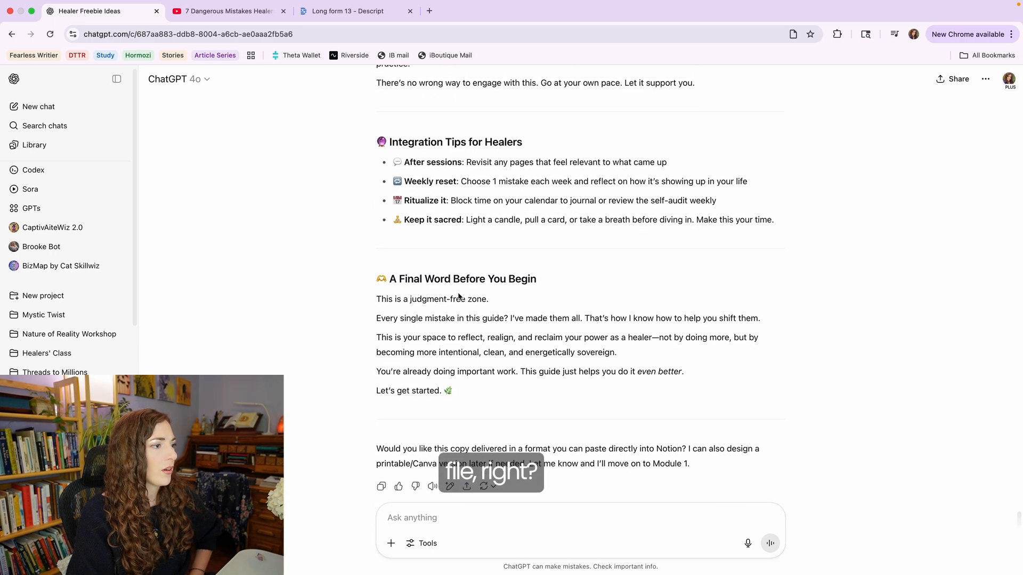
pyautogui.scroll(10, 460, 290)
pyautogui.scroll(15, 465, 295)
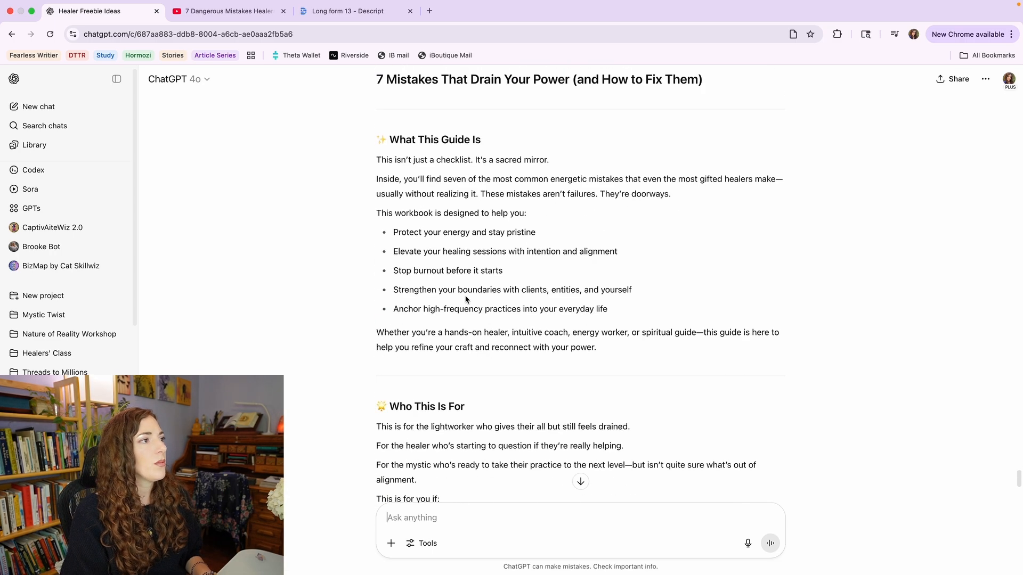
pyautogui.scroll(-7, 465, 295)
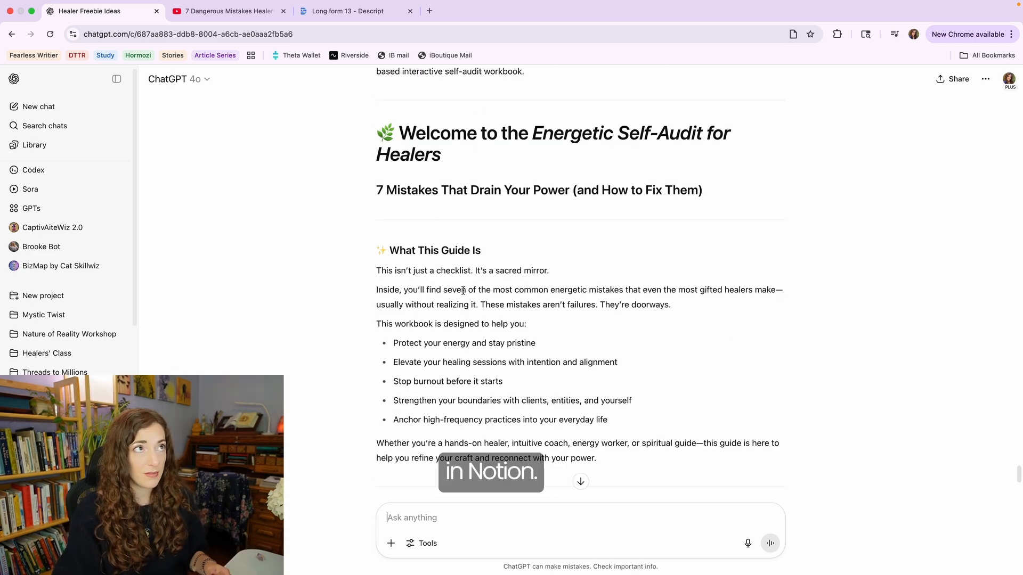
# - Switch to Notion at notion.so in a new browser tab and open the AI Course Creation Guide from the [PUBLIC] Pages
pyautogui.click(428, 11)
pyautogui.write('notion.s')
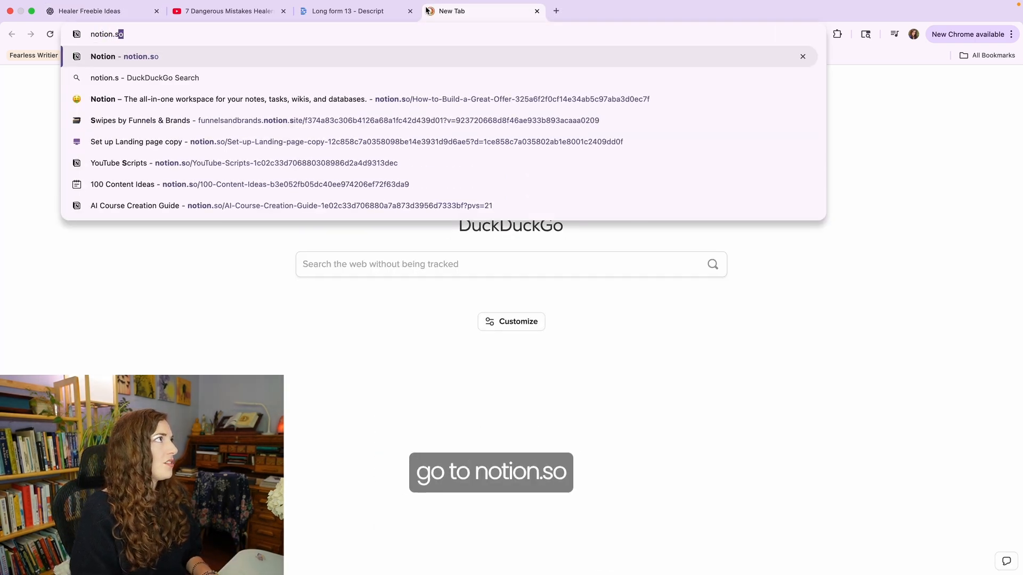
pyautogui.press('Return')
pyautogui.click(63, 218)
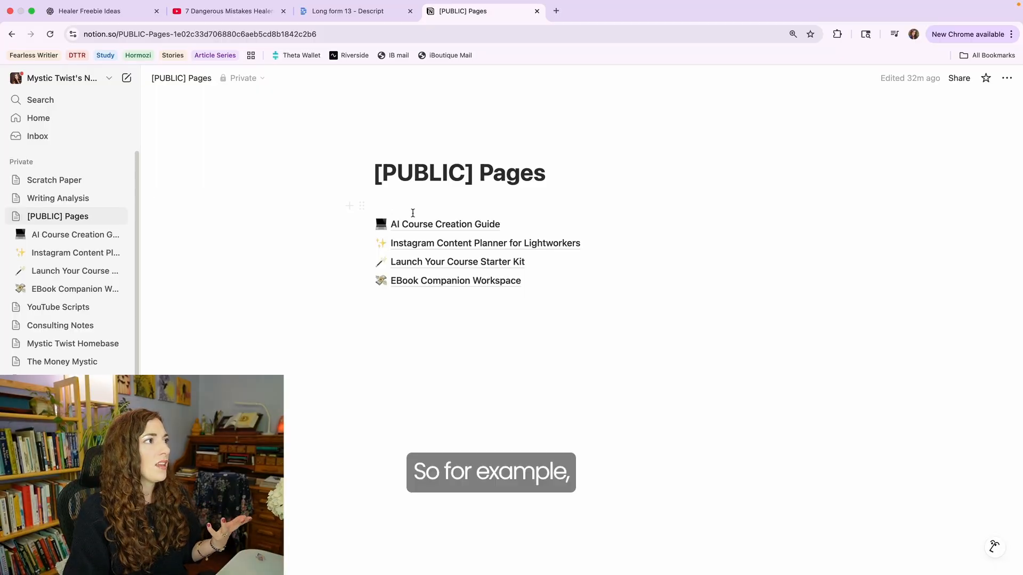
pyautogui.click(414, 229)
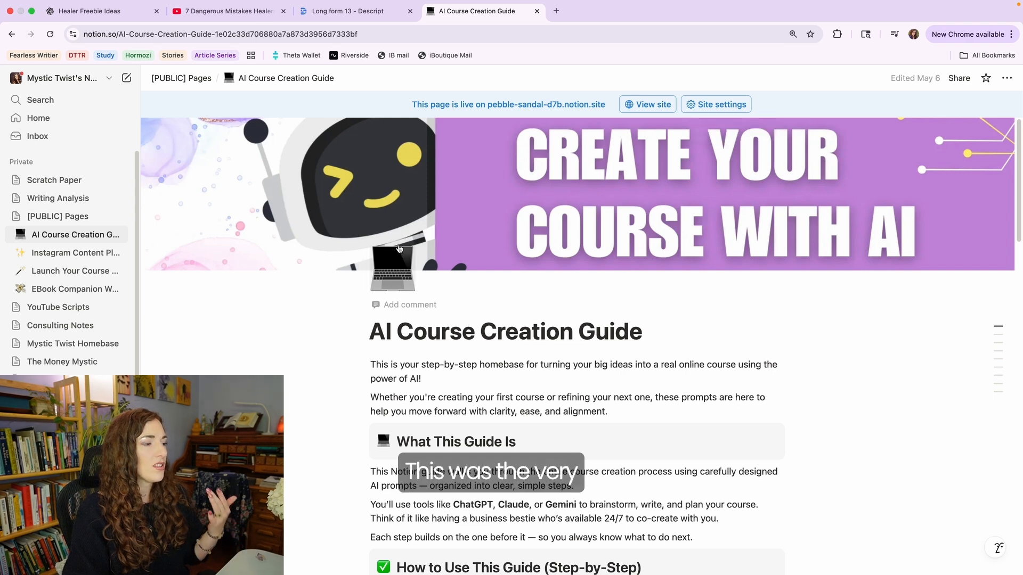
# - Examine the AI Course Creation Guide's layout as a model, including its cover, introduction, usage steps, saving instructions and linked lessons
pyautogui.scroll(-3, 357, 269)
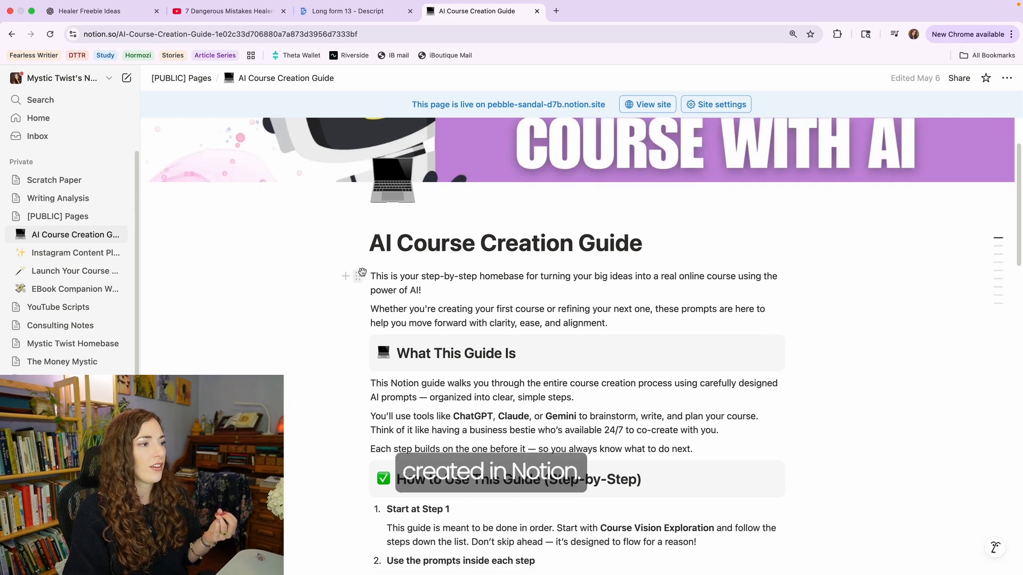
pyautogui.scroll(-4, 361, 272)
pyautogui.scroll(7, 354, 274)
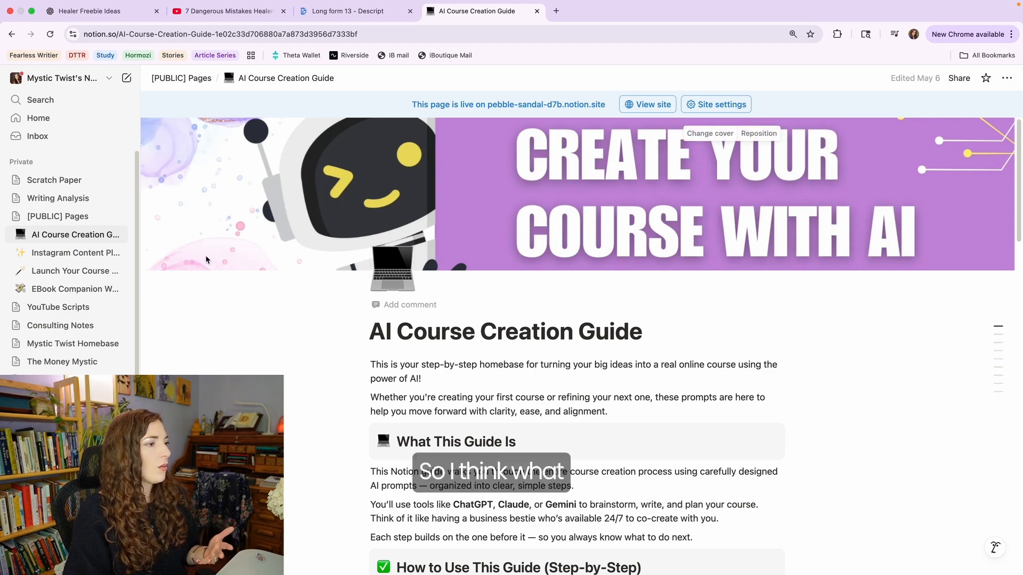
pyautogui.scroll(-8, 233, 267)
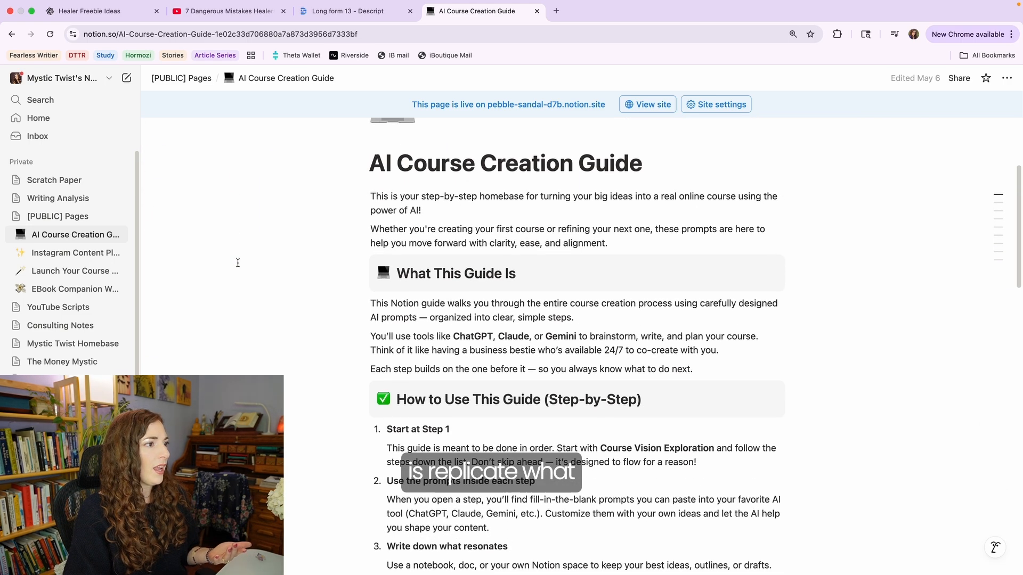
pyautogui.scroll(-12, 237, 263)
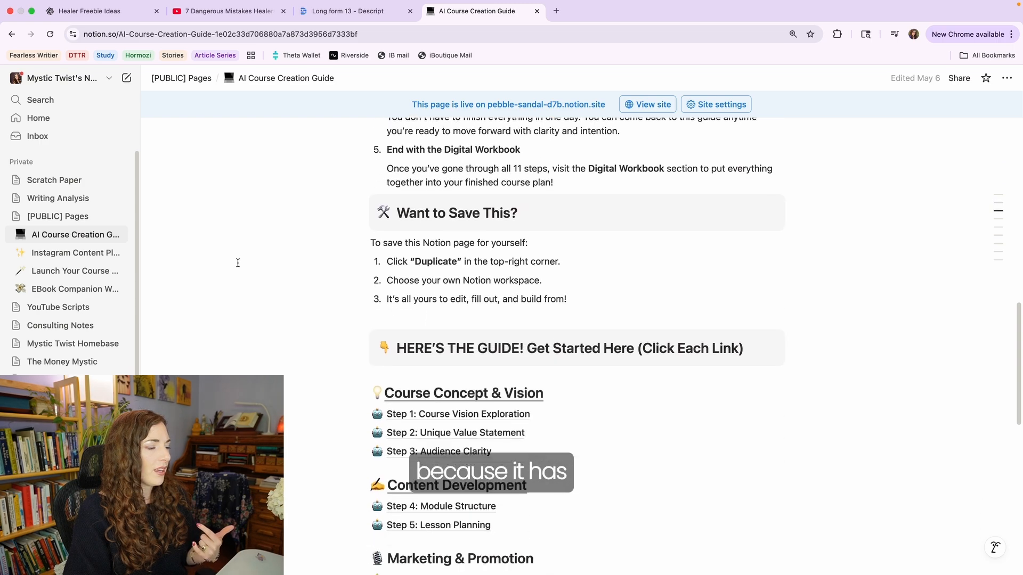
pyautogui.scroll(-3, 238, 263)
pyautogui.scroll(20, 241, 266)
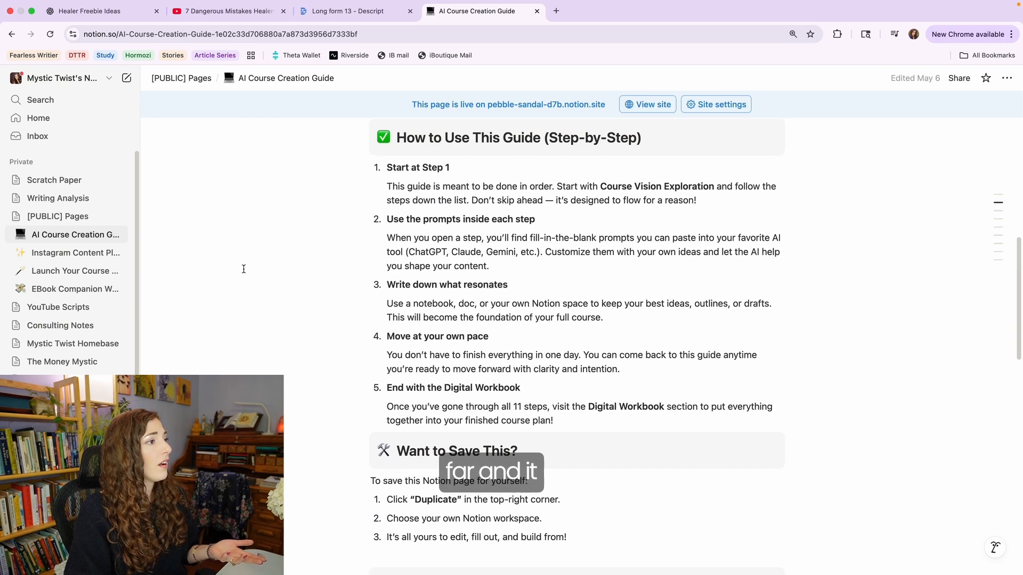
pyautogui.scroll(-2, 244, 271)
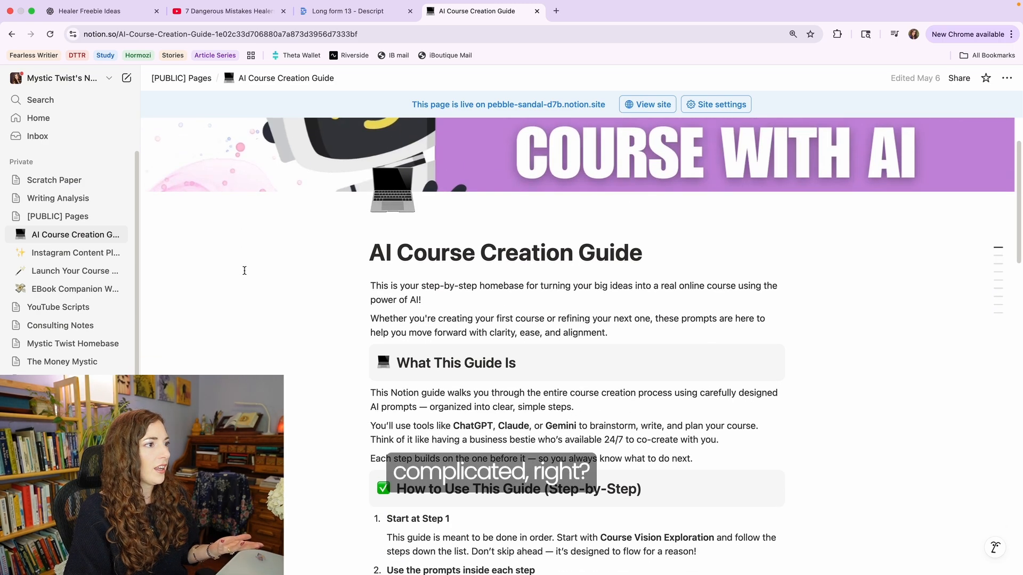
pyautogui.scroll(3, 245, 273)
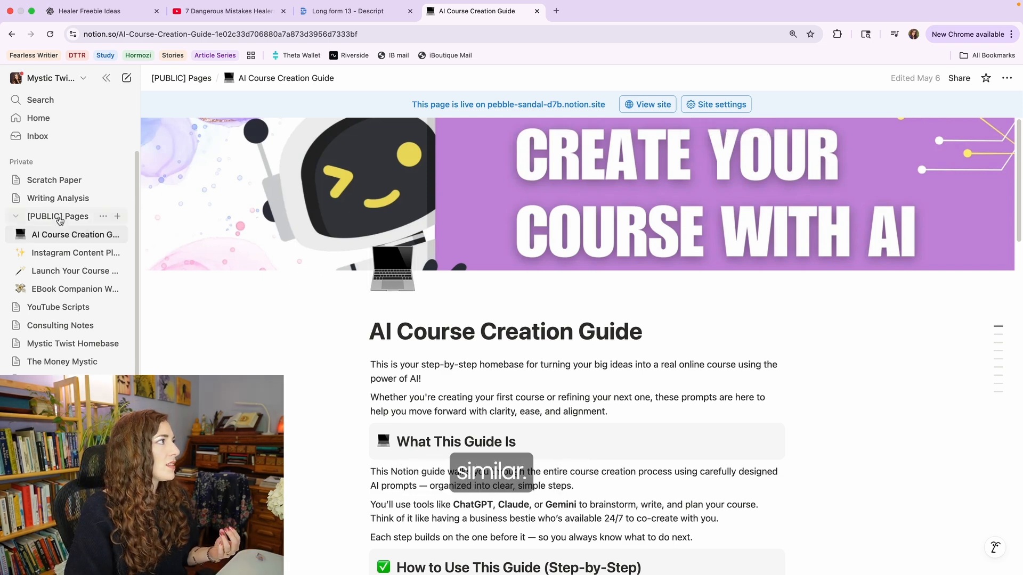
# - Return to [PUBLIC] Pages and add a new page inside it
pyautogui.click(58, 216)
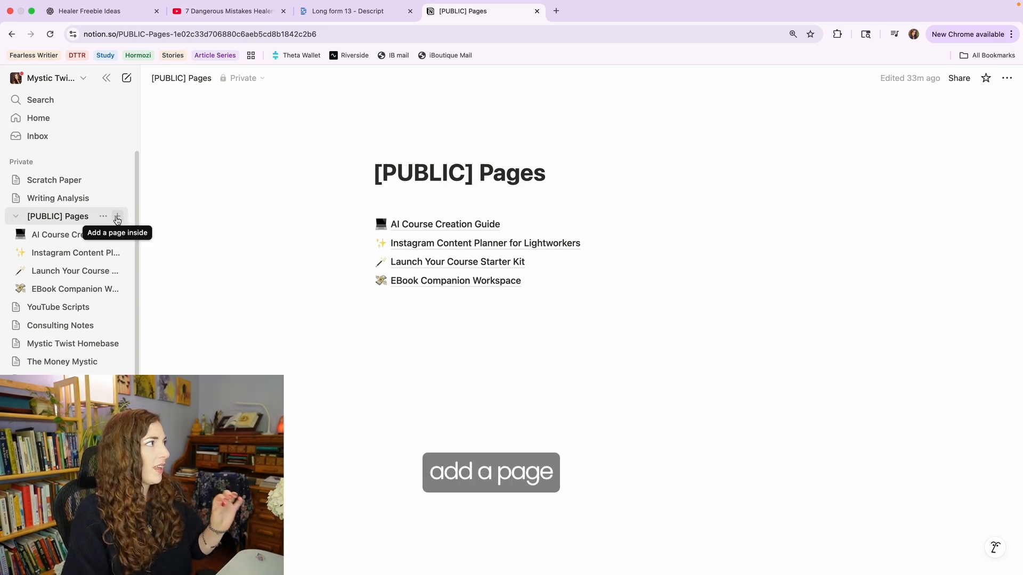
pyautogui.click(15, 217)
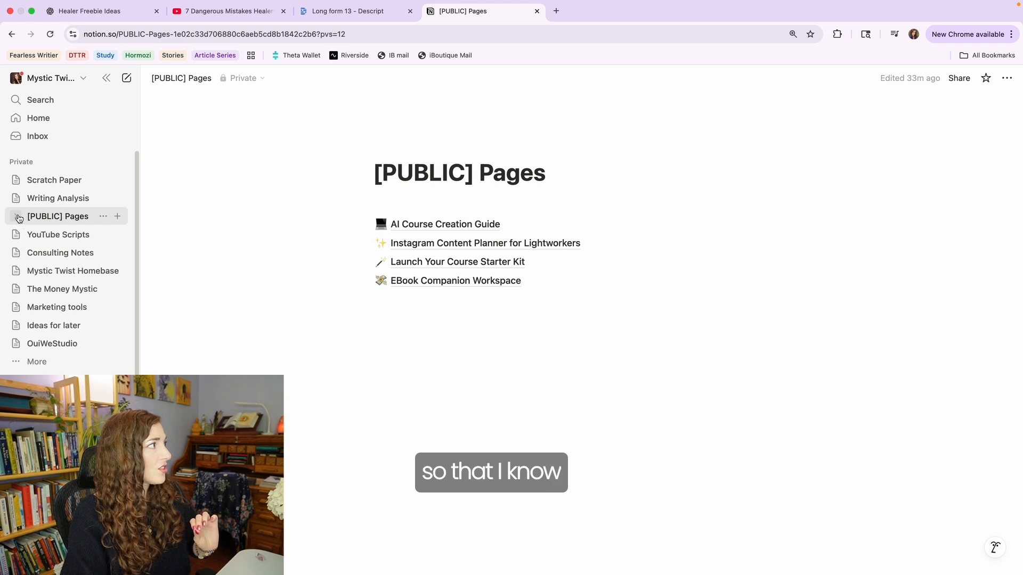
pyautogui.click(15, 216)
pyautogui.click(116, 218)
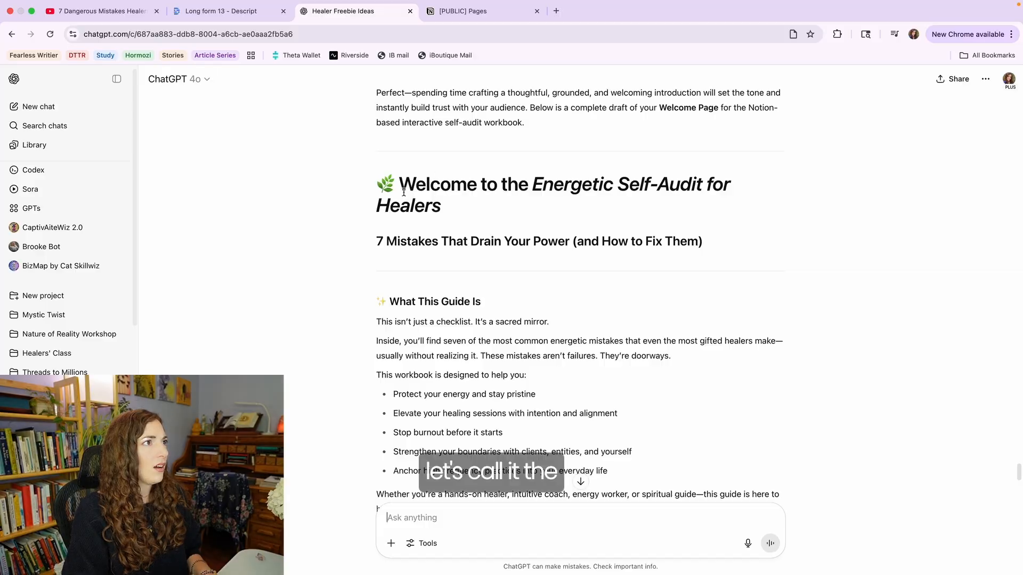
# - Copy the workbook name from the ChatGPT draft and title the new Notion page "The Energetic Self-Audit for Healers"
pyautogui.moveTo(532, 184); pyautogui.dragTo(534, 205)
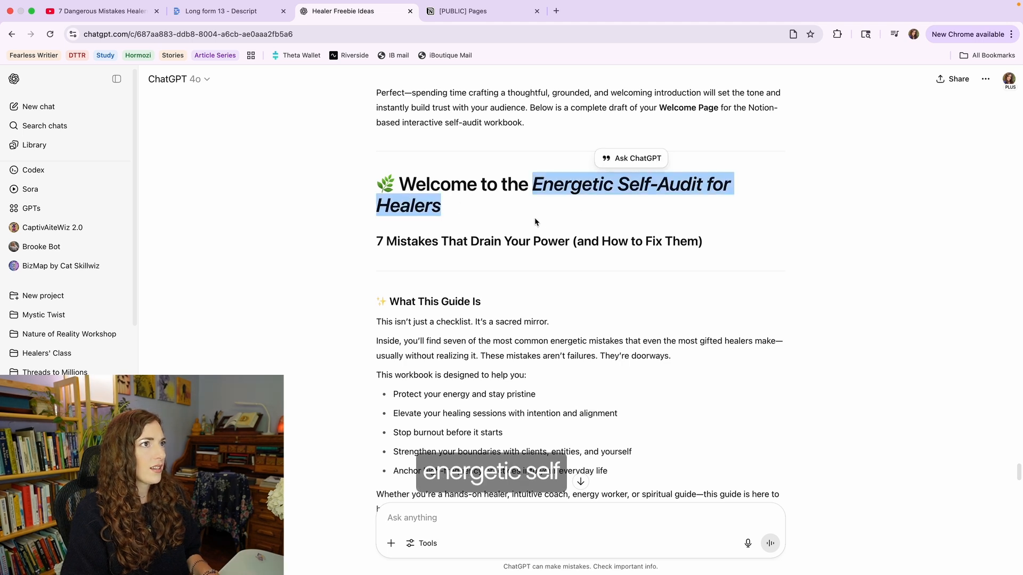
pyautogui.press('super+c')
pyautogui.click(463, 11)
pyautogui.press('super+v')
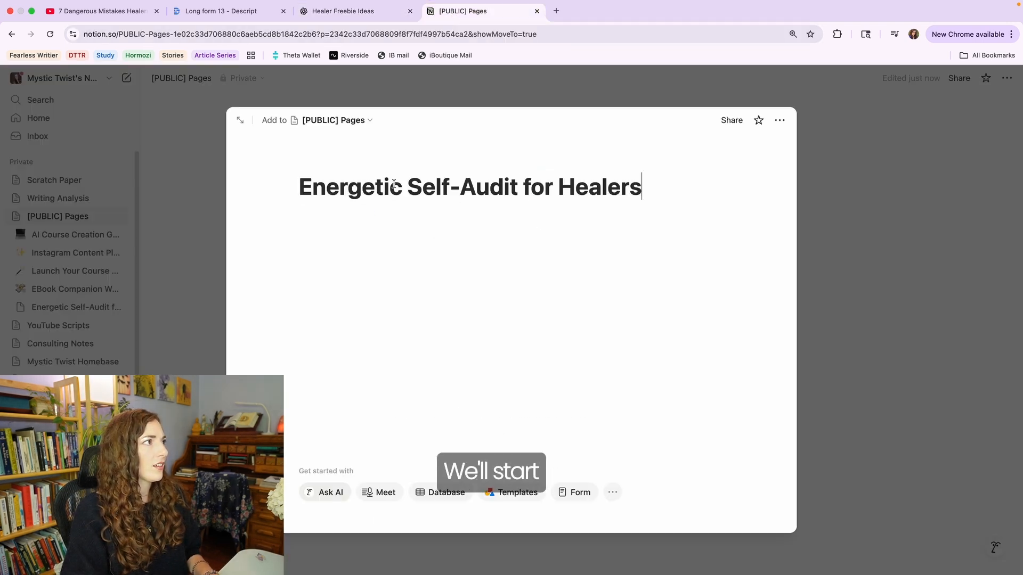
pyautogui.write('The')
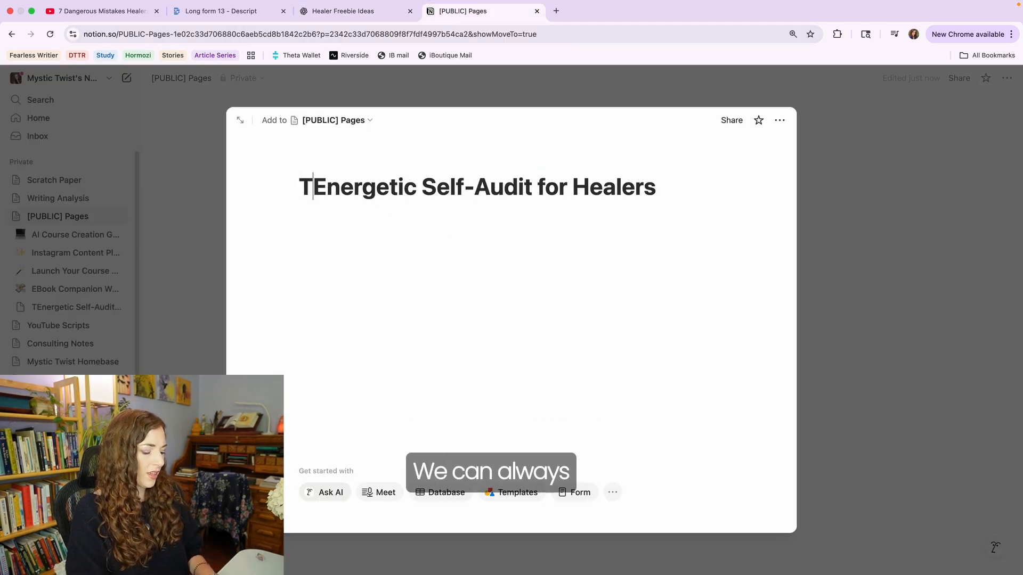
pyautogui.click(346, 237)
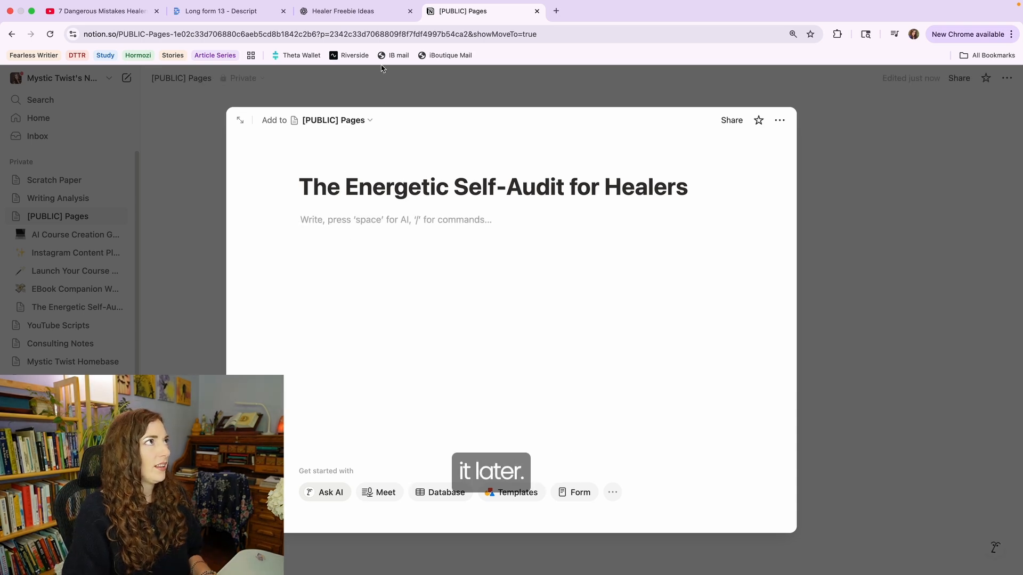
# - Copy the tagline "7 Mistakes That Drain Your Power (and How to Fix Them)" from ChatGPT beneath the Notion title, then open the page in full
pyautogui.click(343, 11)
pyautogui.moveTo(377, 239); pyautogui.dragTo(719, 237)
pyautogui.press('super+c')
pyautogui.click(463, 11)
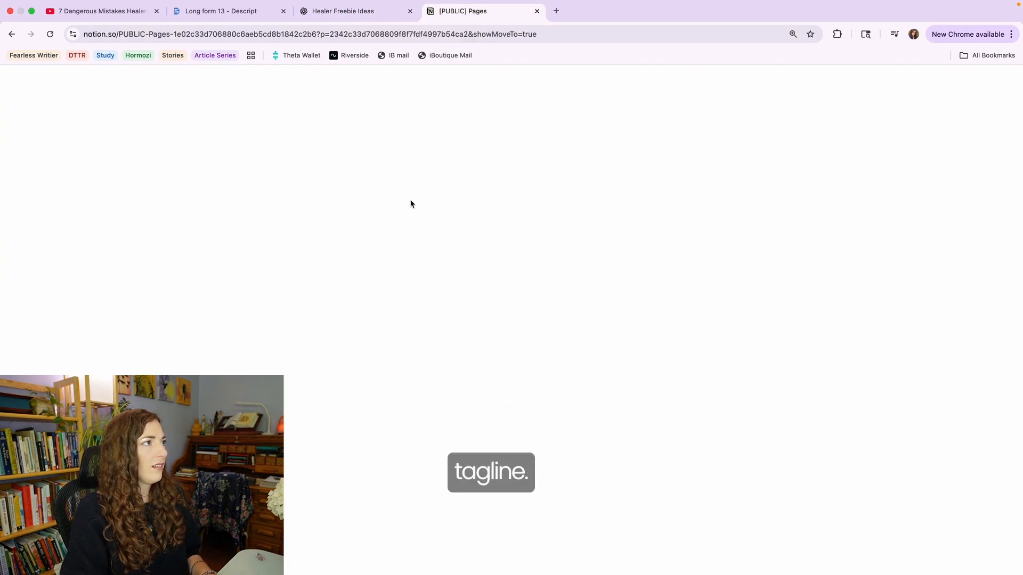
pyautogui.press('super+v')
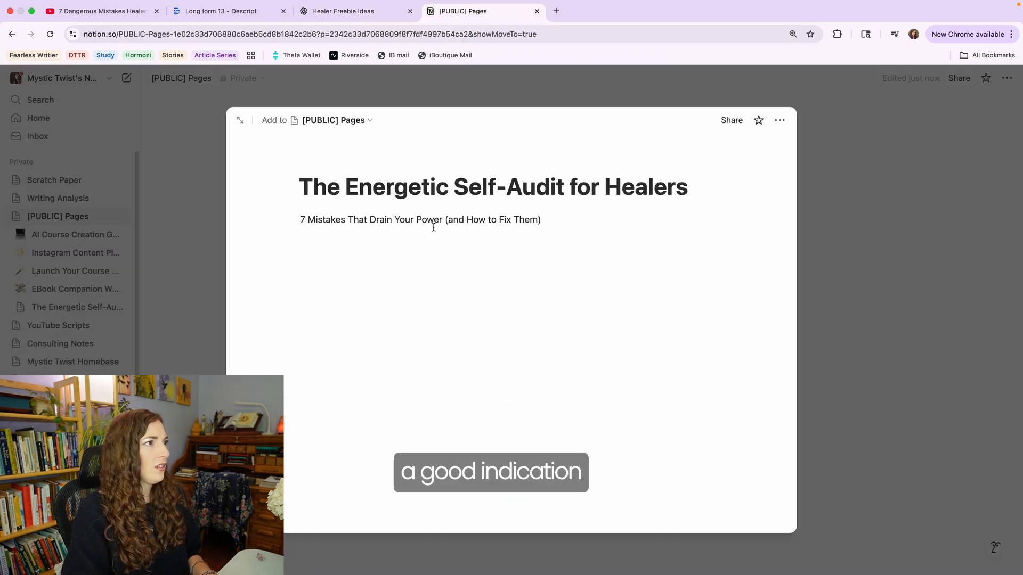
pyautogui.press('Return')
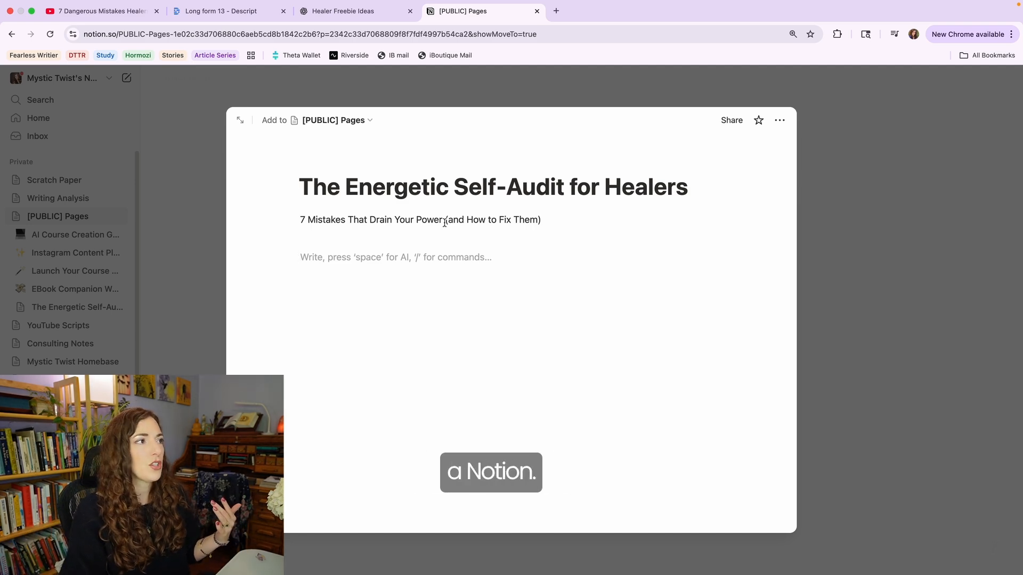
pyautogui.click(893, 296)
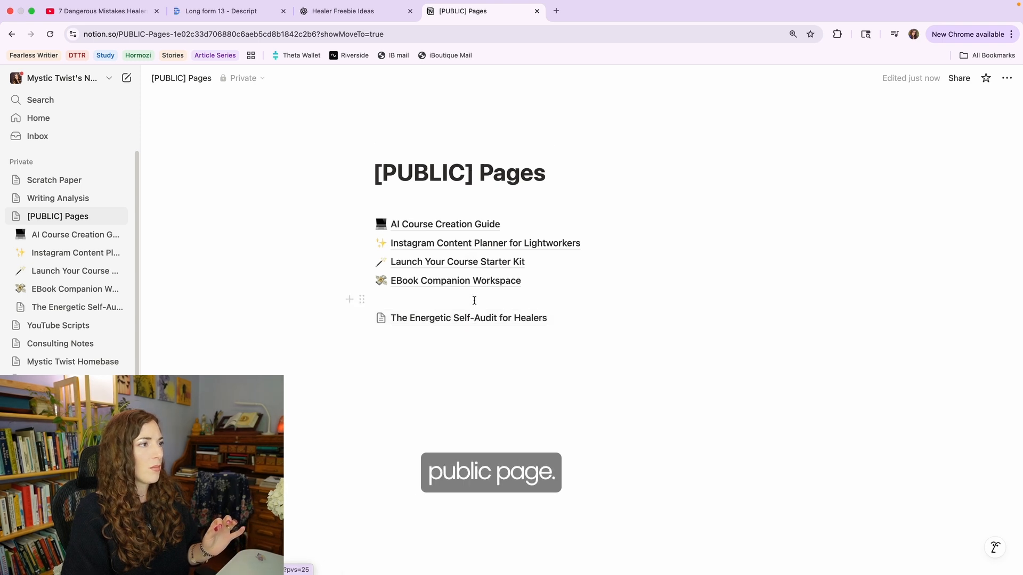
pyautogui.click(441, 319)
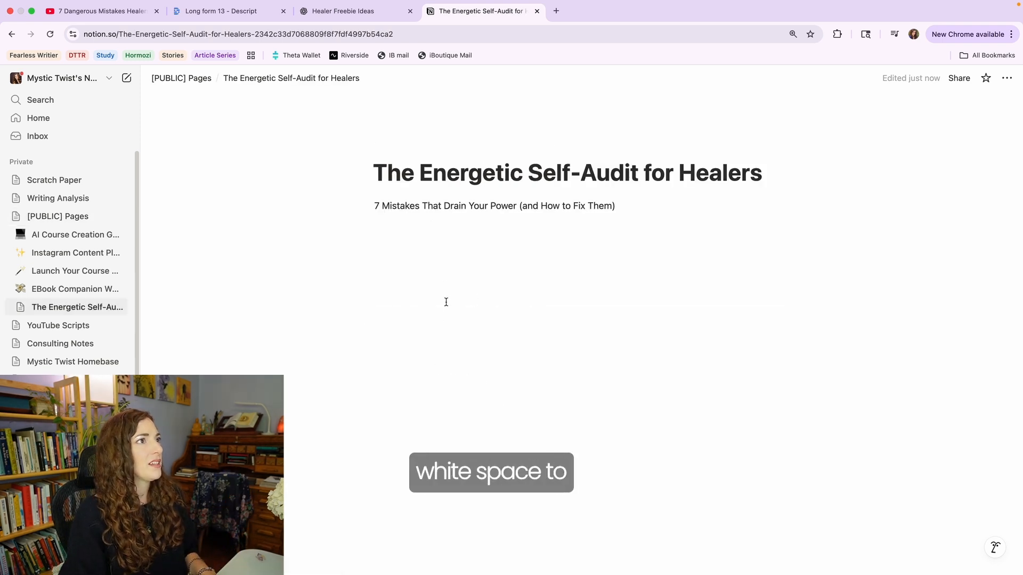
# - Copy ChatGPT's welcome page draft from the "7 Mistakes That Drain Your Power" tagline through the closing words
pyautogui.click(343, 12)
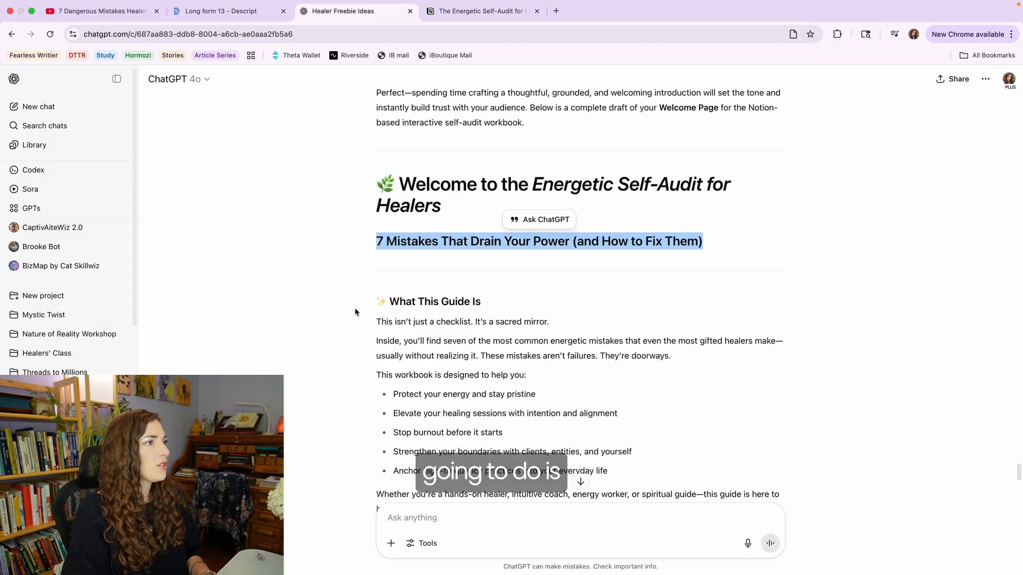
pyautogui.scroll(-20, 356, 312)
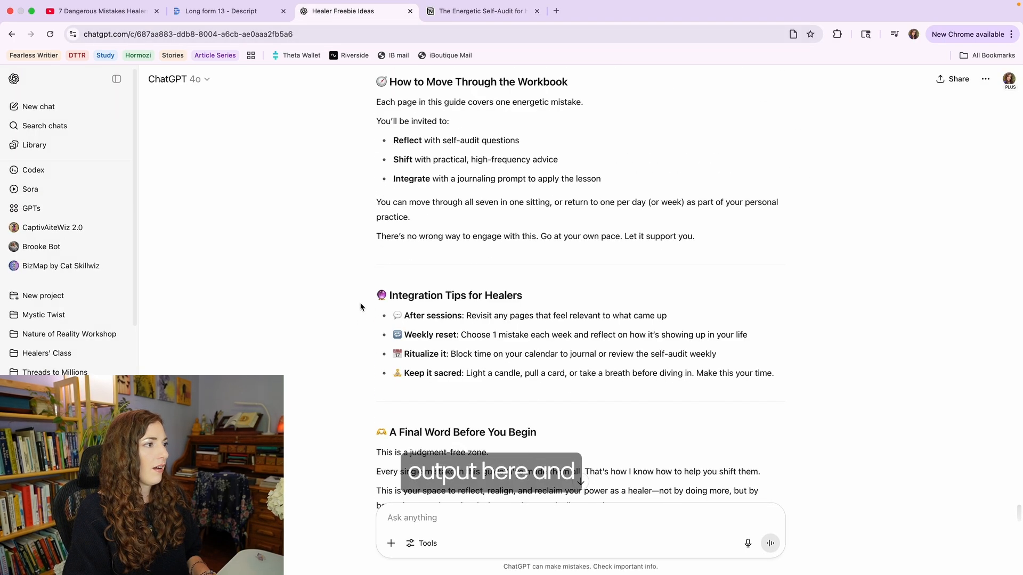
pyautogui.scroll(-5, 368, 312)
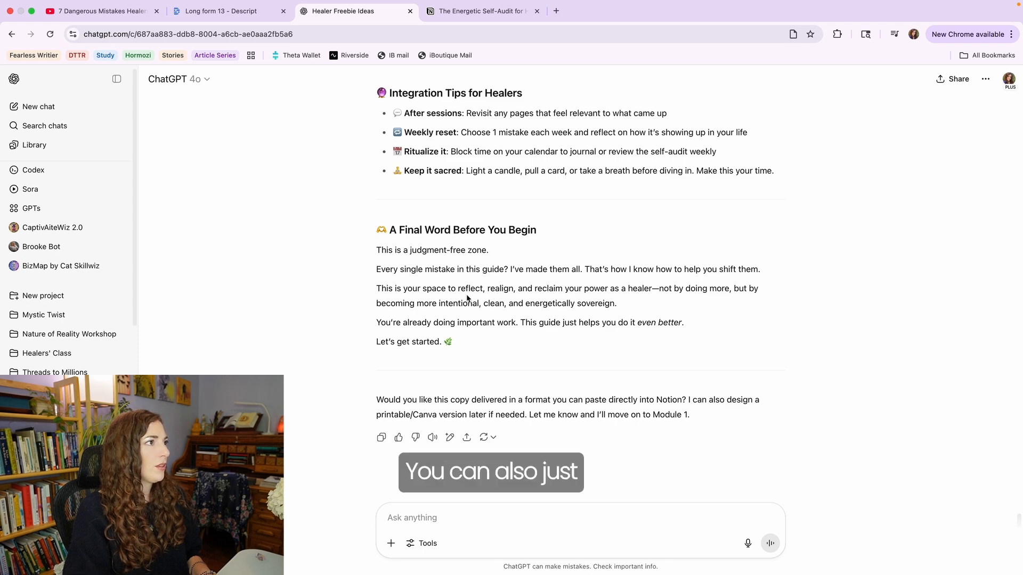
pyautogui.moveTo(466, 296); pyautogui.dragTo(370, 102)
pyautogui.click(390, 198)
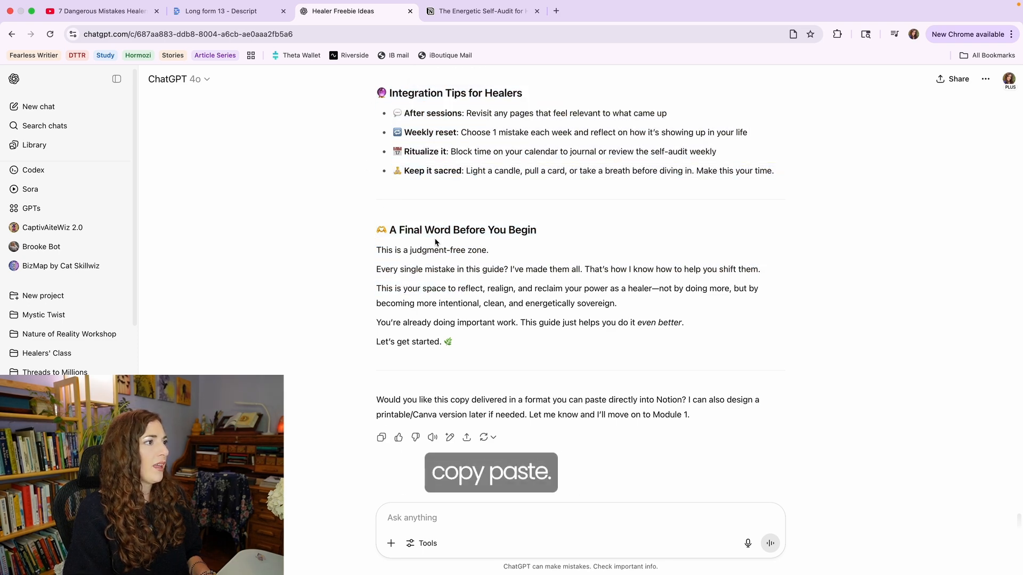
pyautogui.scroll(1, 464, 346)
pyautogui.scroll(15, 433, 367)
pyautogui.moveTo(444, 358); pyautogui.dragTo(376, 344)
pyautogui.scroll(4, 426, 365)
pyautogui.scroll(2, 378, 318)
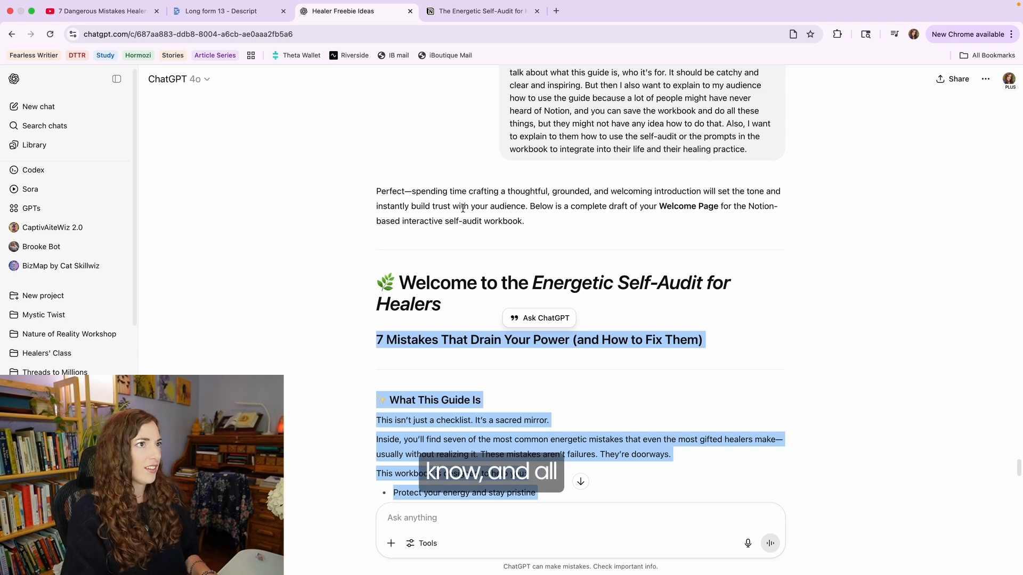
# - Paste the copied welcome copy beneath the tagline on the Notion page "The Energetic Self-Audit for Healers"
pyautogui.click(469, 11)
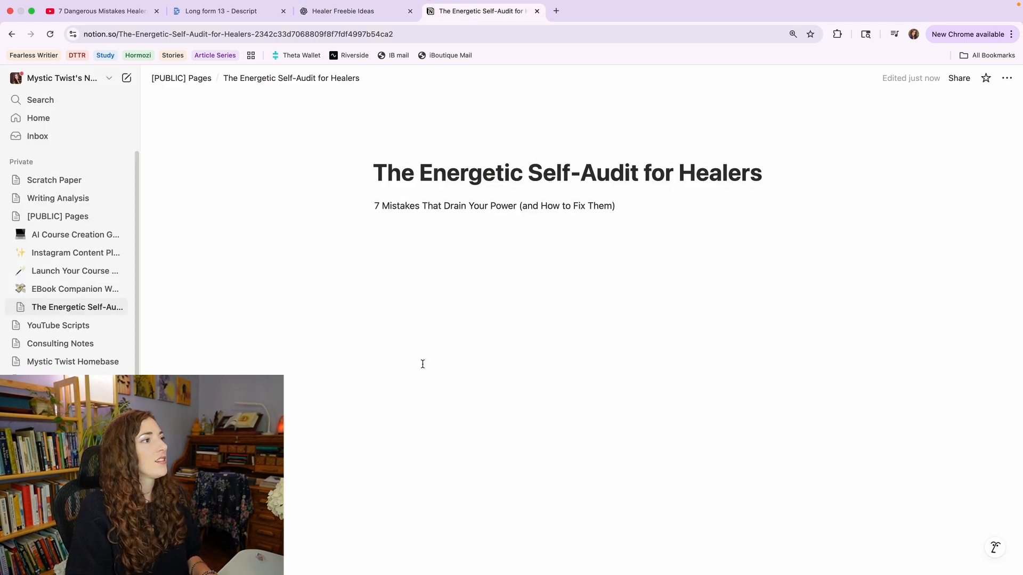
pyautogui.click(404, 285)
pyautogui.press('super+v')
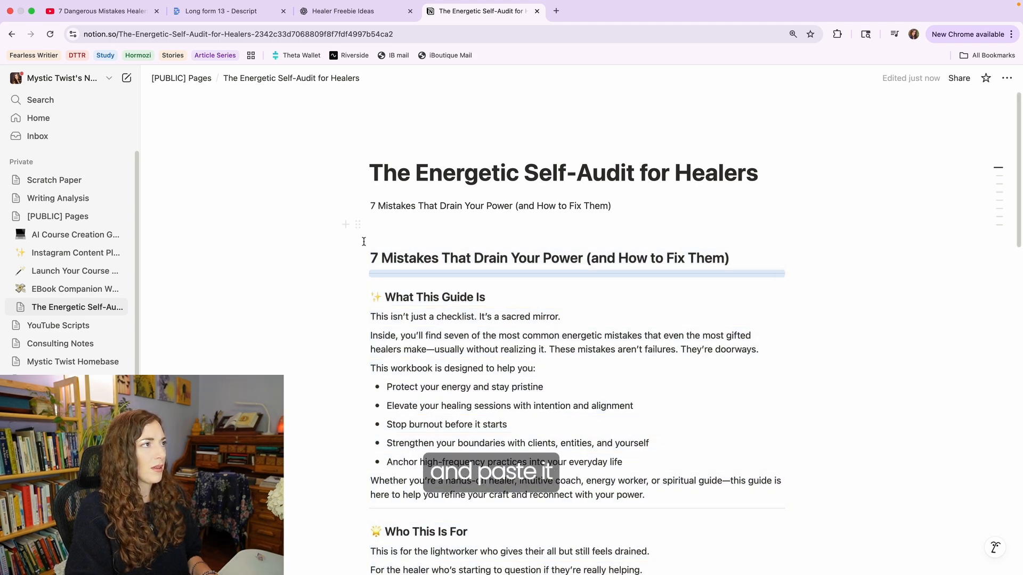
# - Delete the duplicate plain-text tagline and the blank lines between the page title and the tagline heading
pyautogui.tripleClick(568, 208)
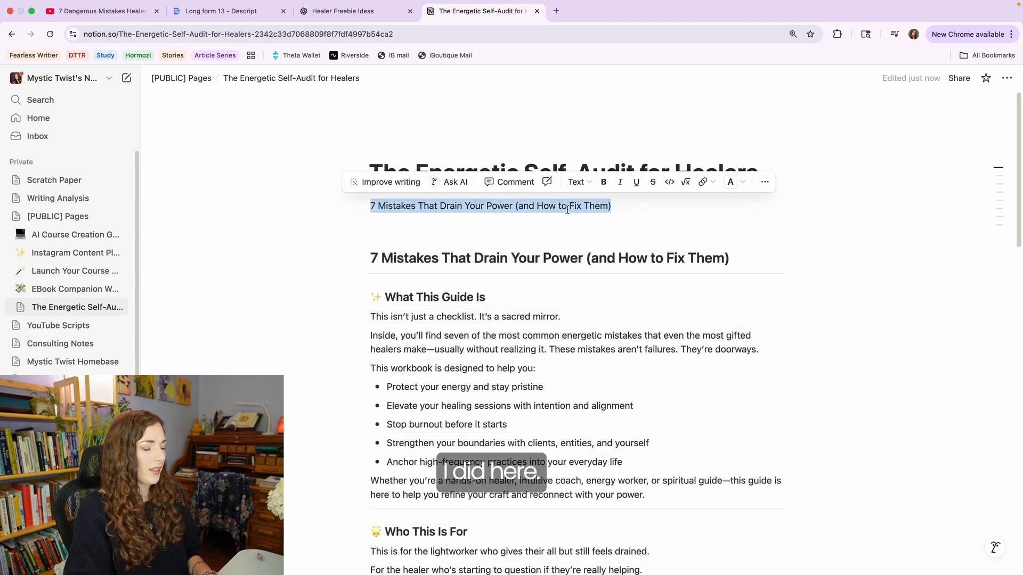
pyautogui.press('BackSpace')
pyautogui.press('BackSpace')
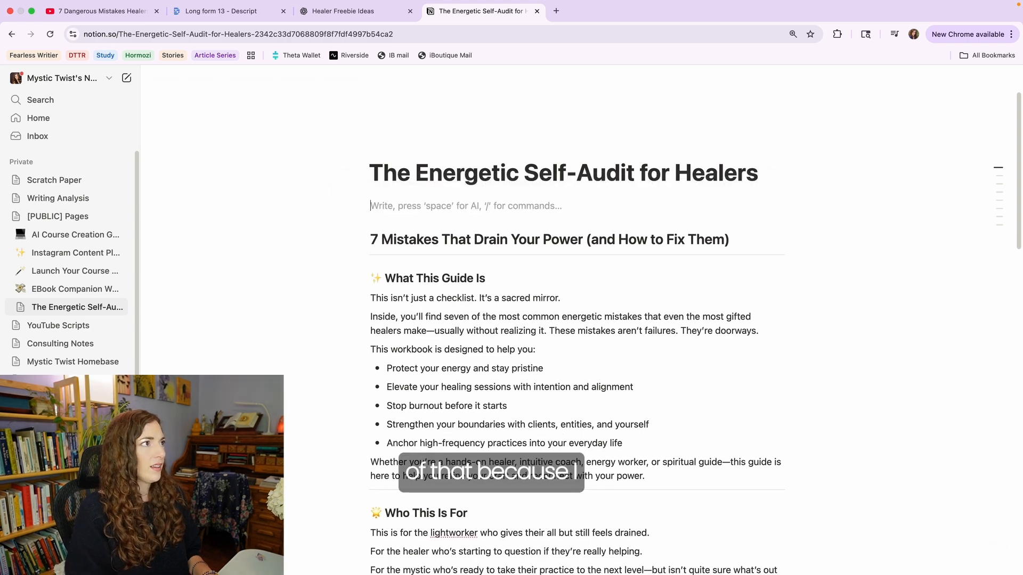
pyautogui.press('BackSpace')
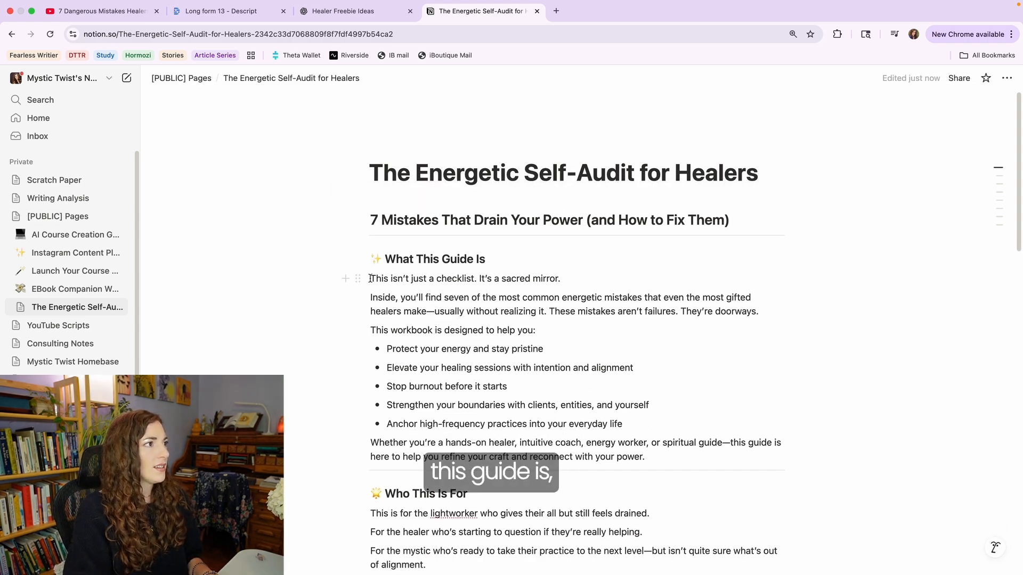
# - Delete the line "This isn't just a checklist. It's a sacred mirror." under "What This Guide Is"
pyautogui.moveTo(586, 277); pyautogui.dragTo(367, 279)
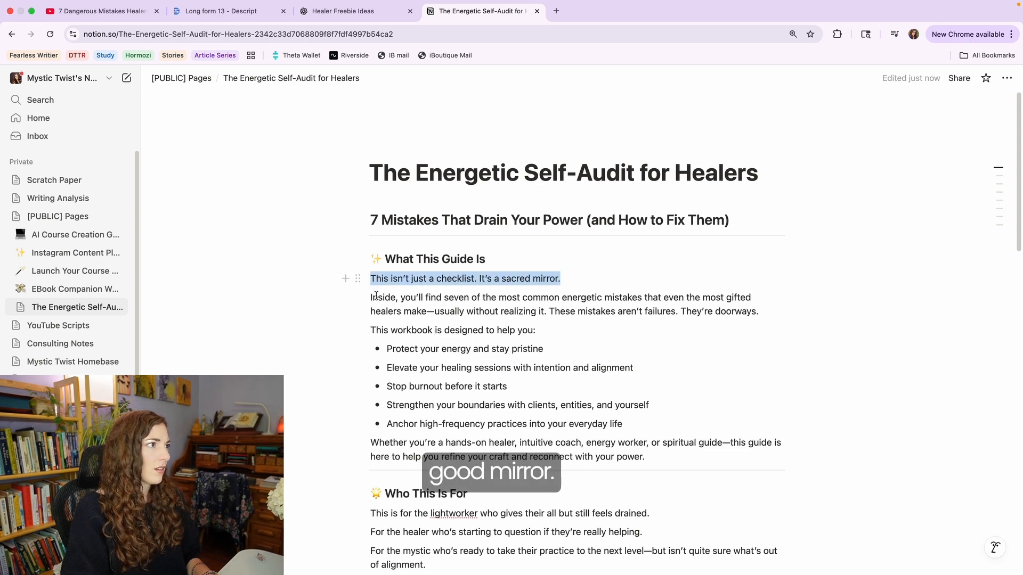
pyautogui.click(374, 305)
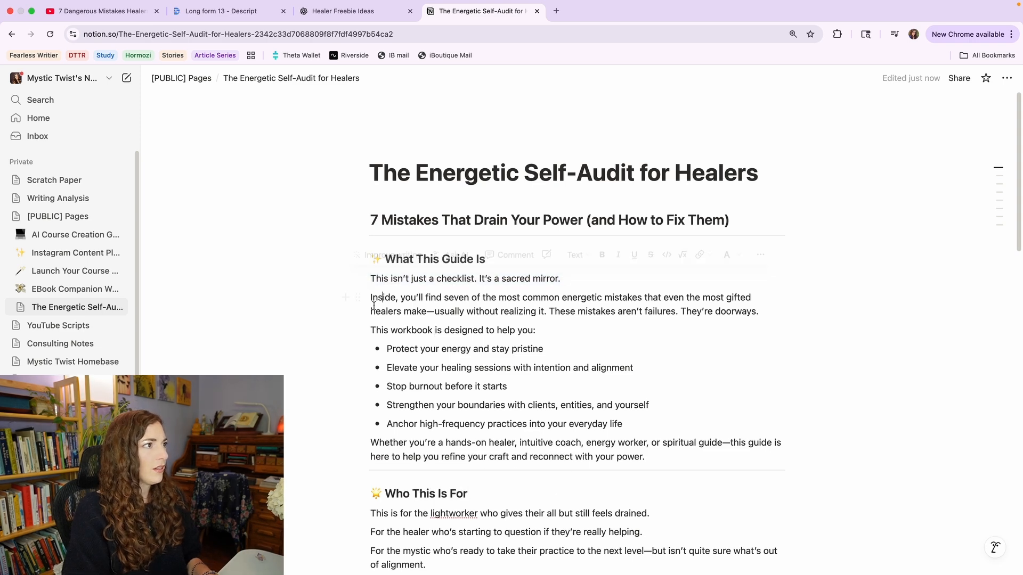
pyautogui.tripleClick(374, 277)
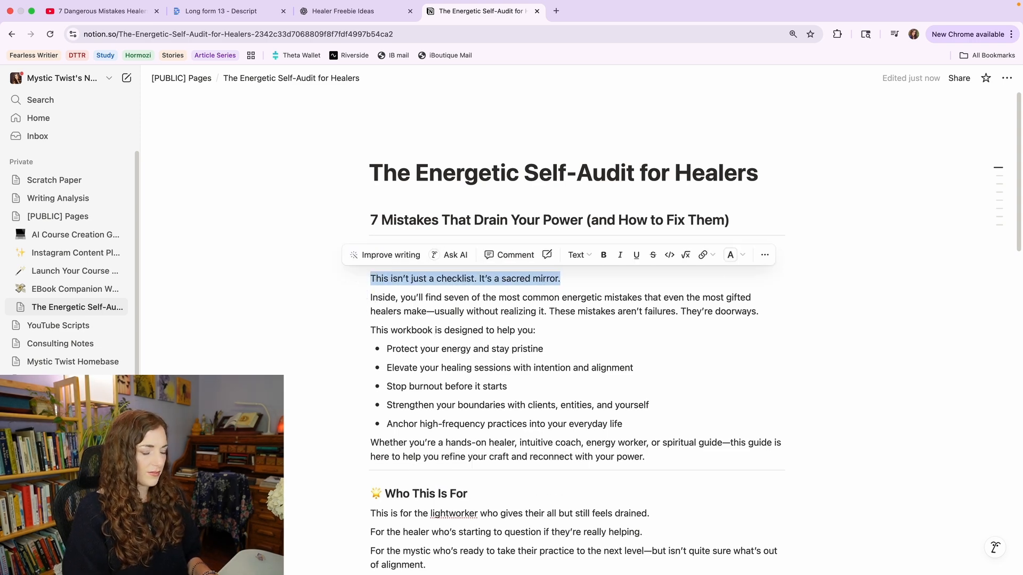
pyautogui.press('BackSpace')
pyautogui.press('BackSpace')
# - Copy the whole "Who This Is For" section from the Notion page and switch to the ChatGPT conversation
pyautogui.scroll(-1, 371, 296)
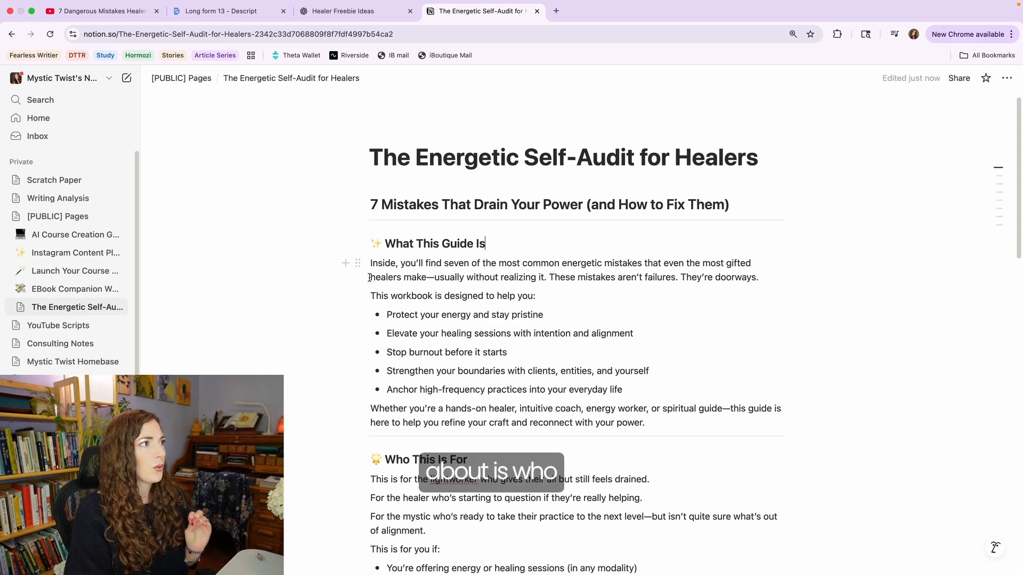
pyautogui.scroll(-5, 370, 274)
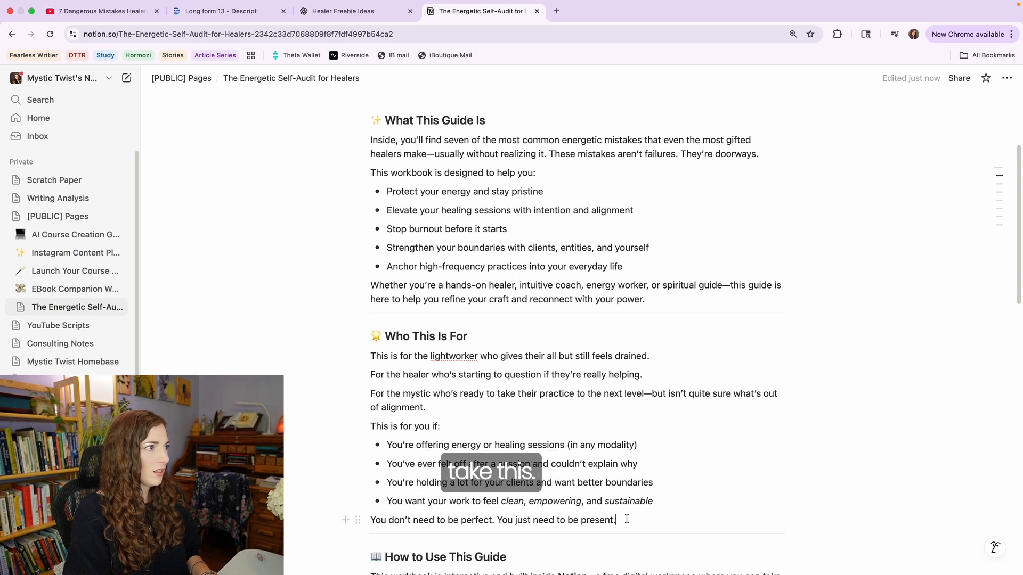
pyautogui.moveTo(626, 519); pyautogui.dragTo(367, 333)
pyautogui.click(343, 11)
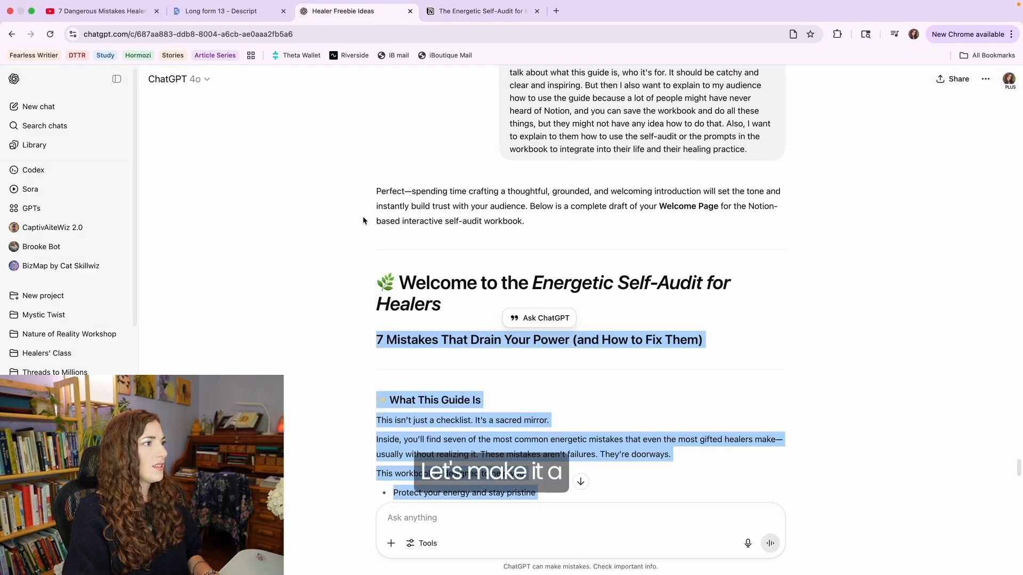
# - Write a prompt to rewrite this section into a short and snappy intro paragraph, making clear who the freebie is for and why it's awesome
pyautogui.scroll(-8, 586, 474)
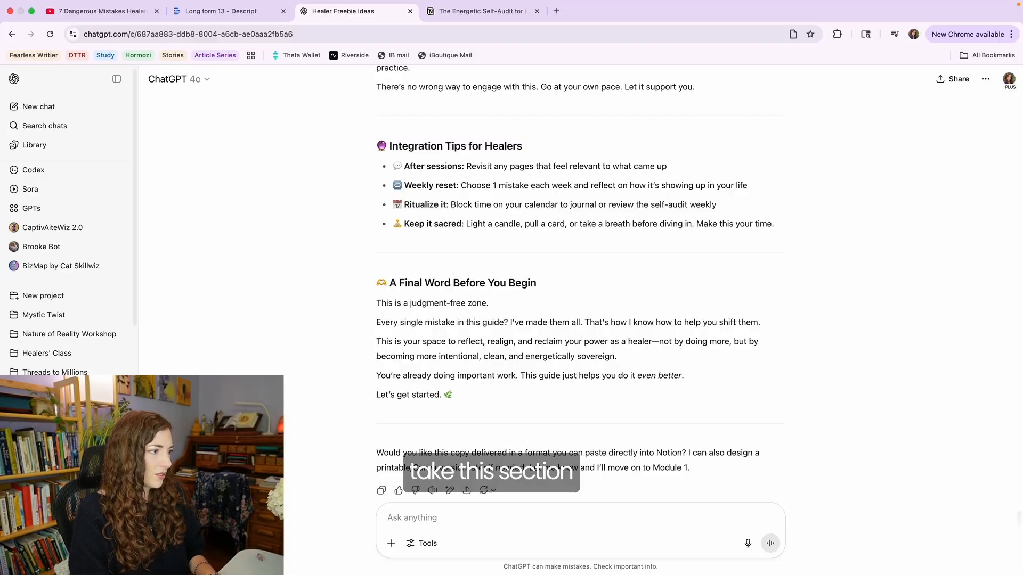
pyautogui.write('ction an dre')
pyautogui.press('BackSpace')
pyautogui.press('BackSpace')
pyautogui.press('BackSpace')
pyautogui.press('BackSpace')
pyautogui.write('d r')
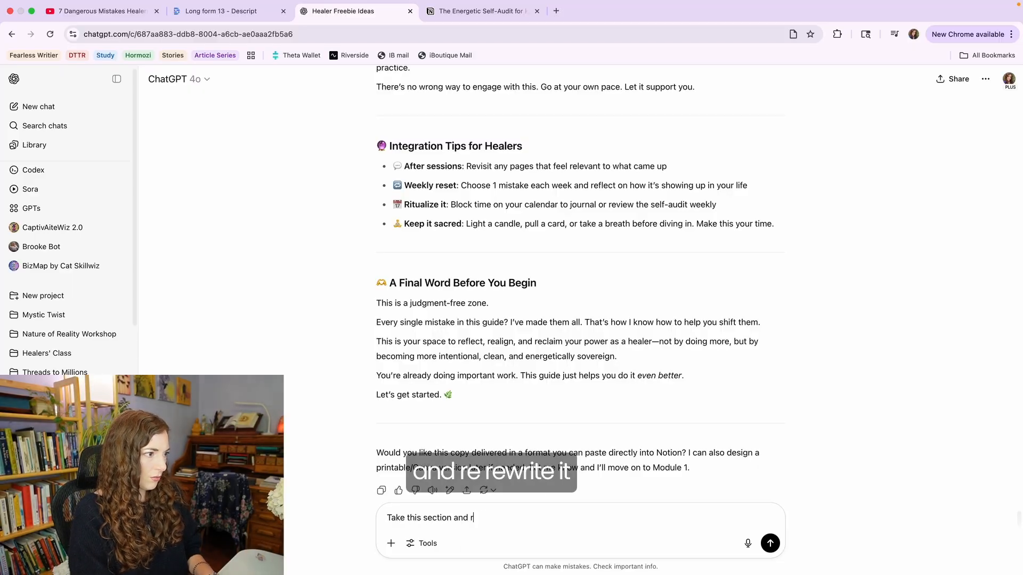
pyautogui.write('ewrite into a short and snappy intro paragraph. This will go on the top of the guide so th')
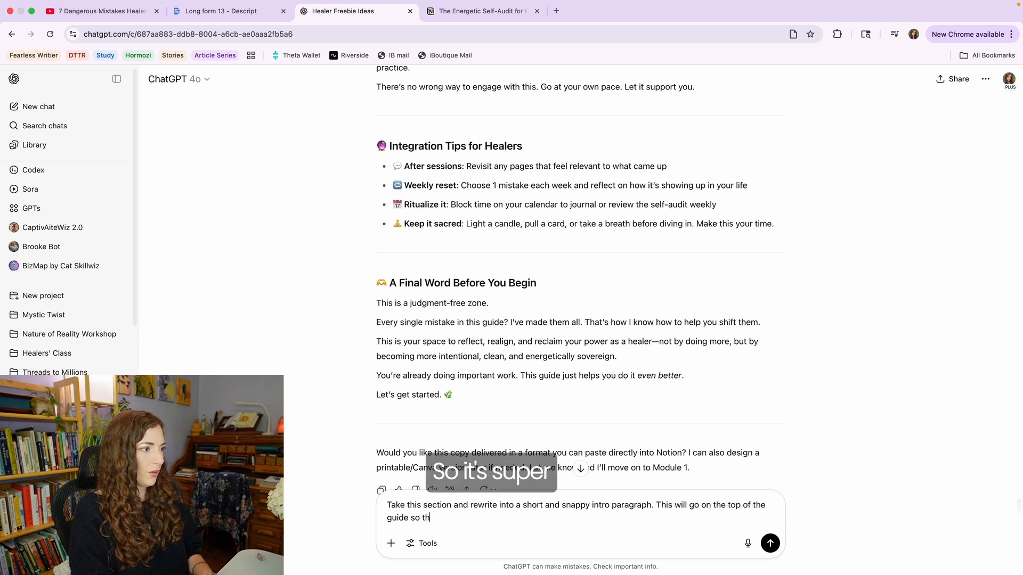
pyautogui.press('BackSpace')
pyautogui.write('uper c')
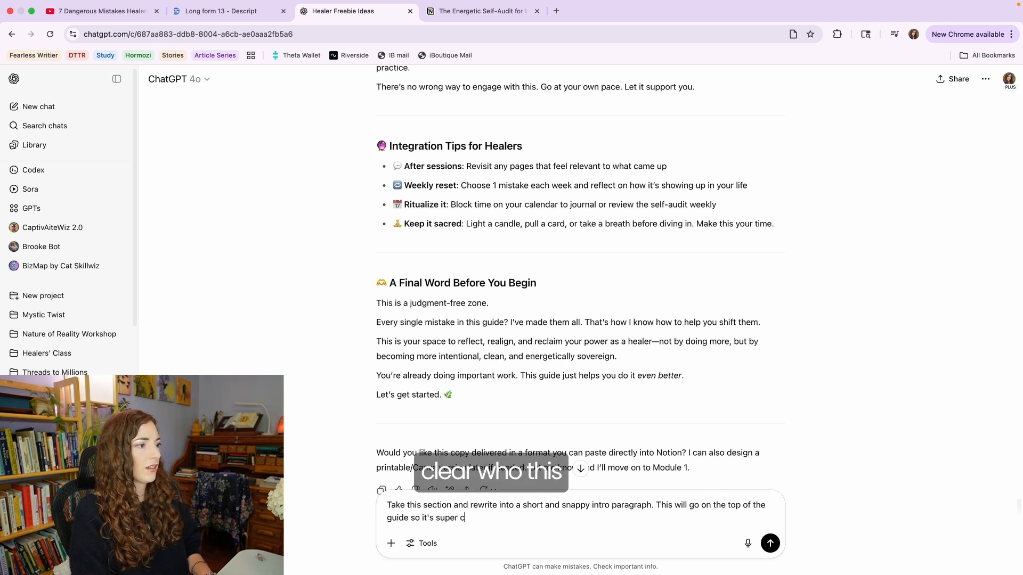
pyautogui.write('lear who this freebie is for')
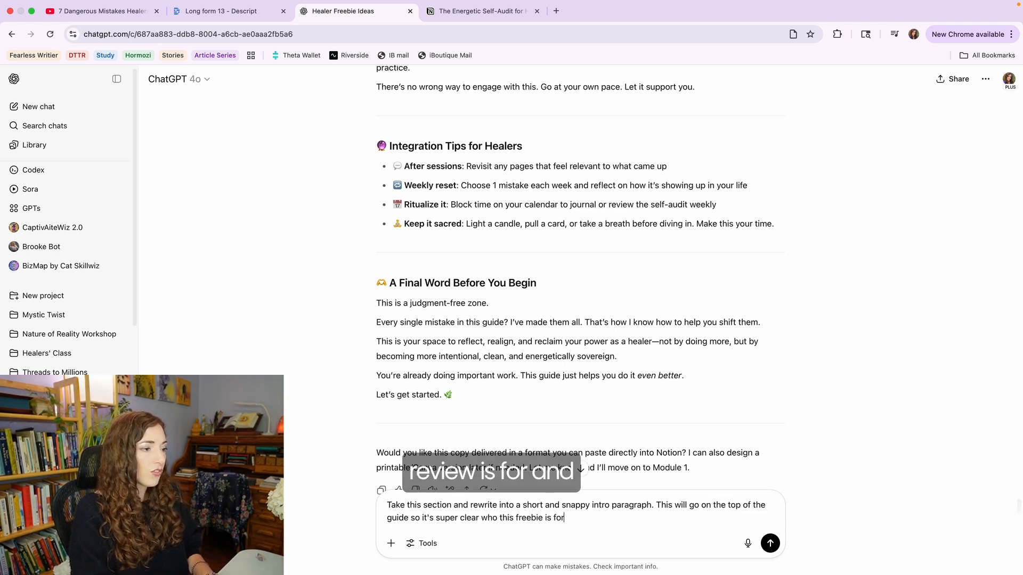
pyautogui.write(" and why it's going to be awesome for ")
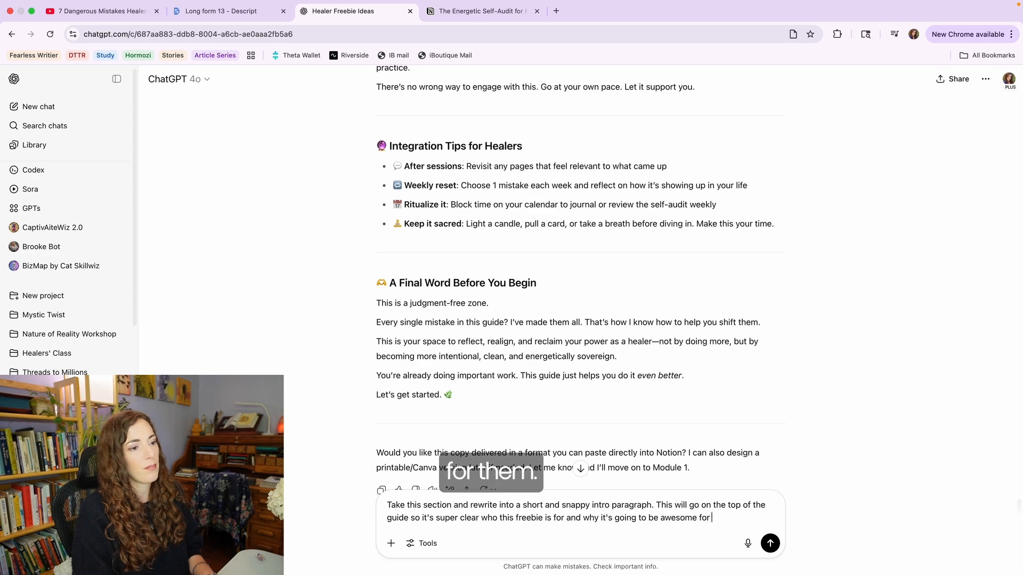
pyautogui.write('them.')
# - Add the copied "Who This Is For" section below the rewrite instructions and submit the prompt
pyautogui.hotkey('shift', 'Return')
pyautogui.hotkey('shift', 'Return')
pyautogui.press('super+v')
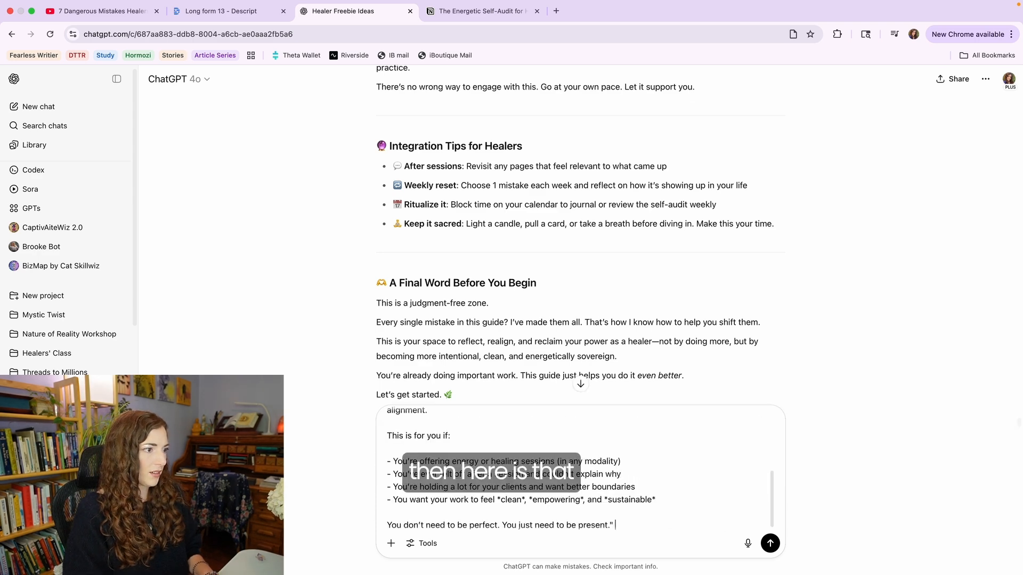
pyautogui.press('Return')
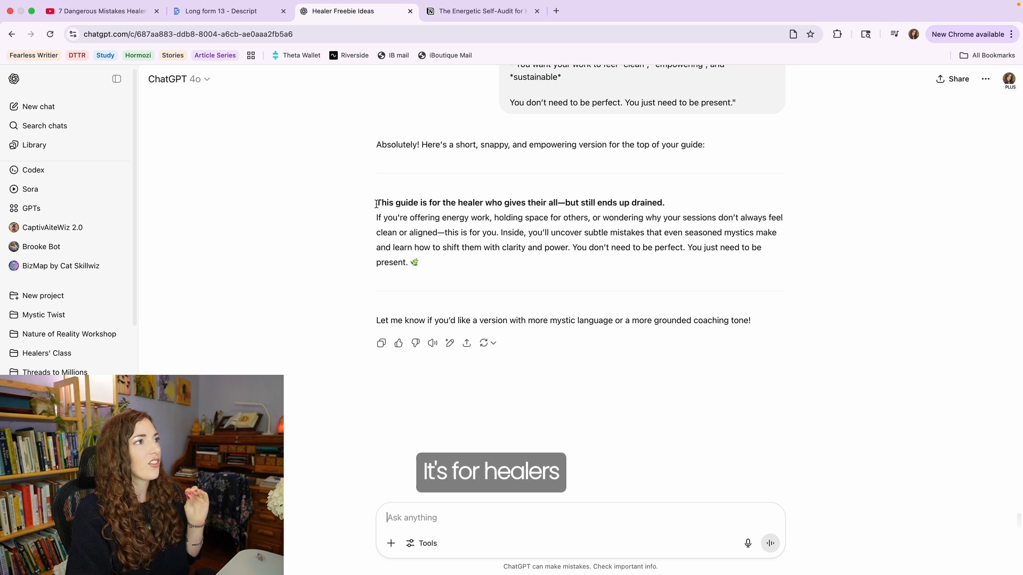
# - Copy ChatGPT's new intro, from its bold opening line to "You just need to be present.", and return to the Notion page
pyautogui.moveTo(376, 204); pyautogui.dragTo(411, 265)
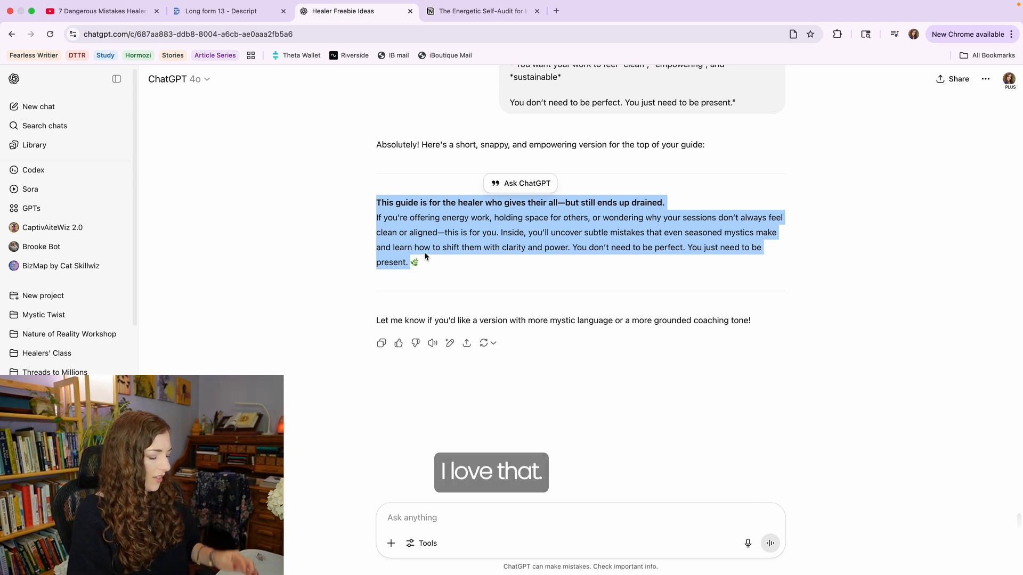
pyautogui.moveTo(414, 218); pyautogui.dragTo(373, 201)
pyautogui.press('super+c')
pyautogui.click(468, 16)
# - Delete the entire "Who This Is For" section, including its heading, from the Notion page
pyautogui.moveTo(618, 517); pyautogui.dragTo(365, 318)
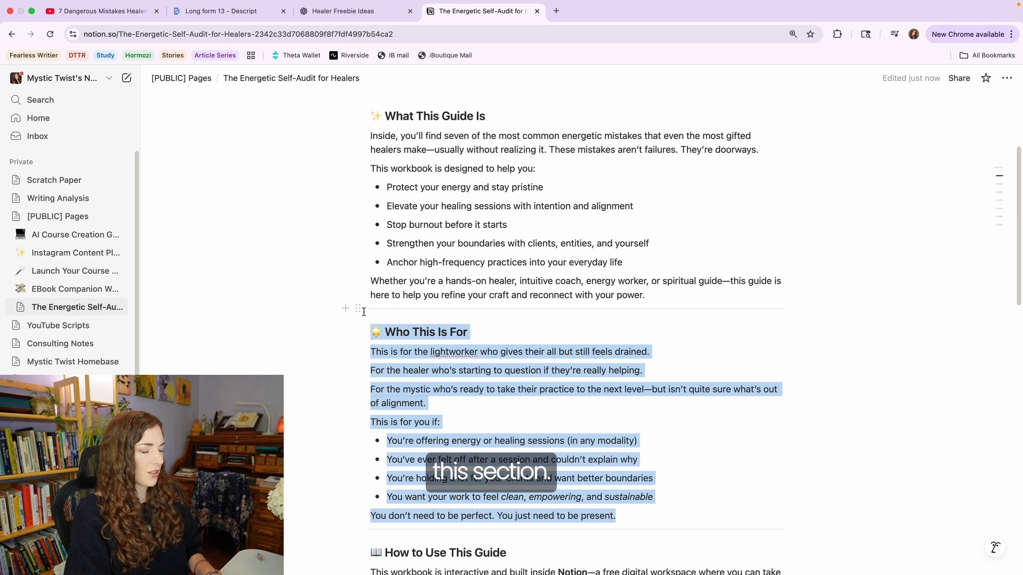
pyautogui.press('BackSpace')
pyautogui.press('BackSpace')
pyautogui.click(421, 312)
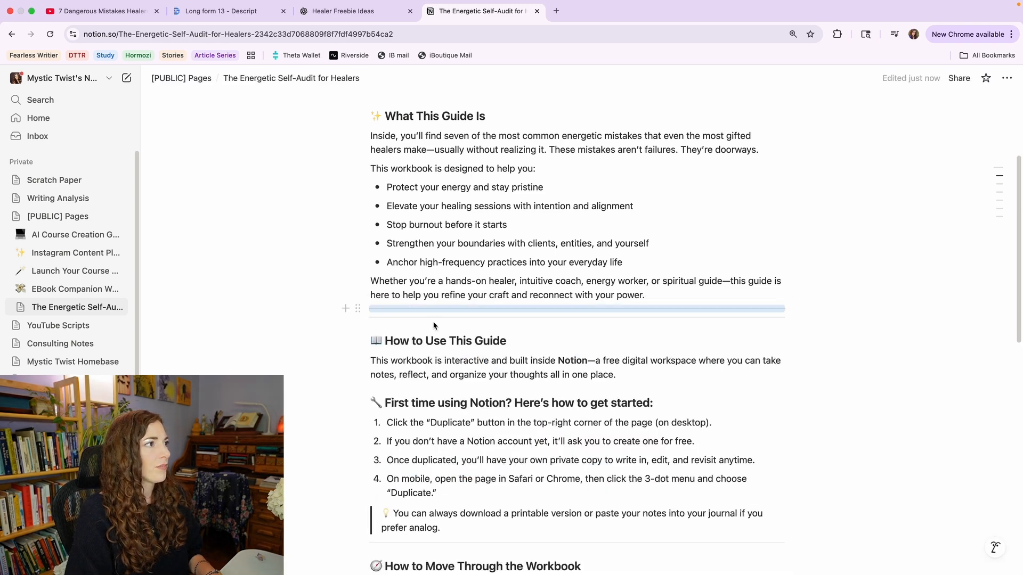
# - Paste the new intro above "What This Guide Is" and move the spare divider between the two
pyautogui.scroll(3, 433, 330)
pyautogui.click(413, 187)
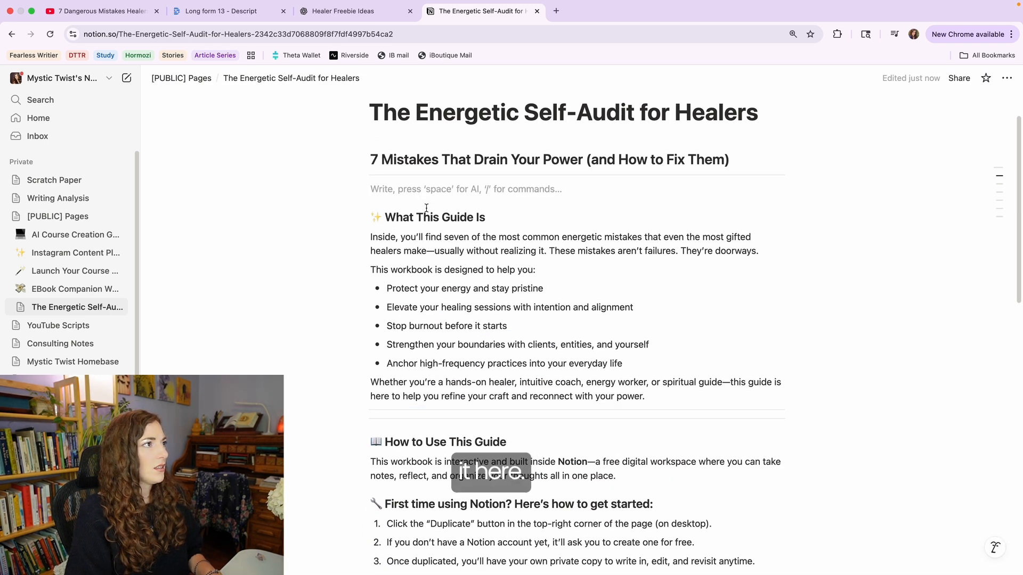
pyautogui.press('super+v')
pyautogui.click(476, 329)
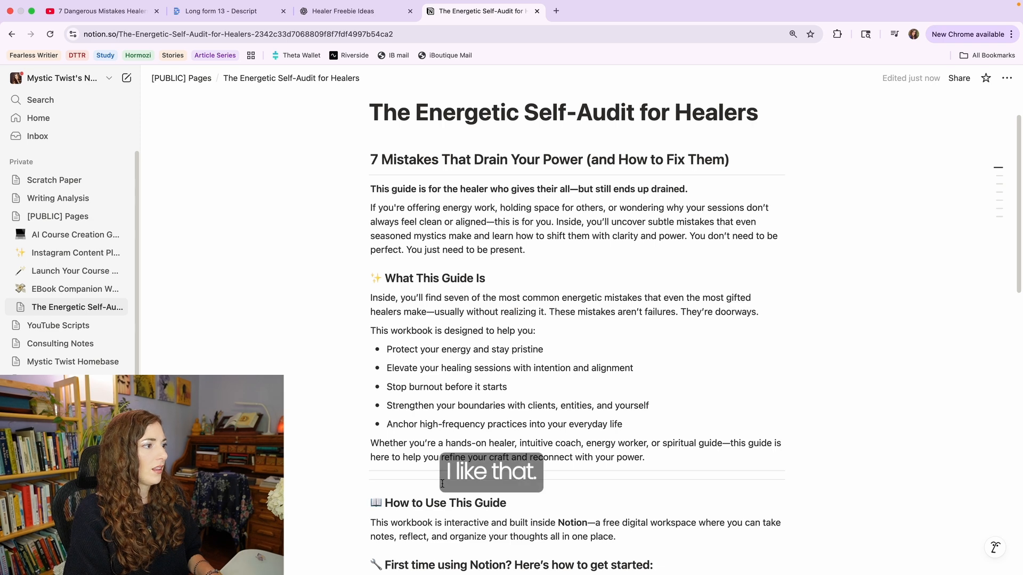
pyautogui.click(442, 471)
pyautogui.moveTo(433, 403); pyautogui.dragTo(434, 262)
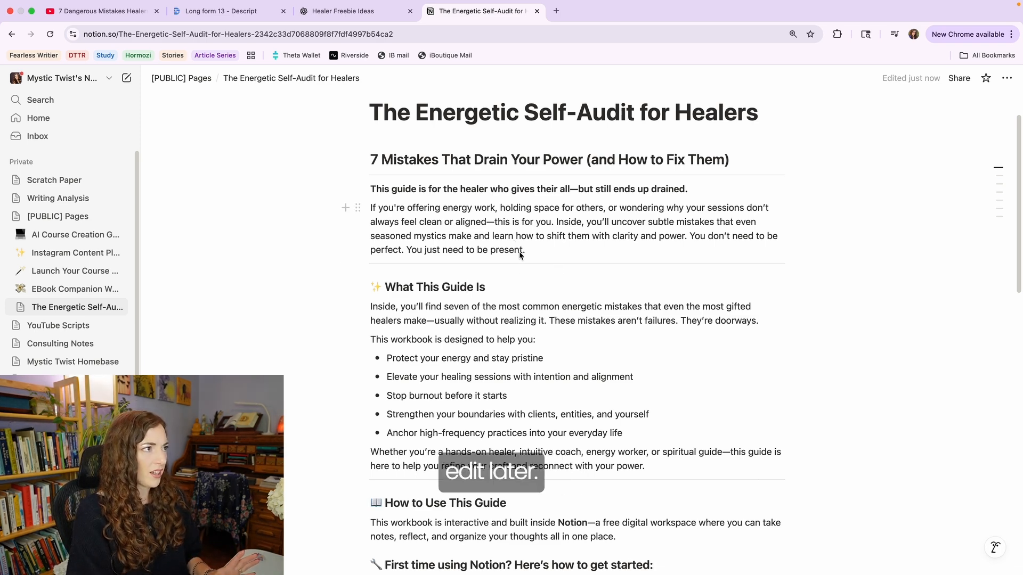
# - Bold "seven of the most common energetic mistakes" in the "What This Guide Is" paragraph
pyautogui.scroll(-1, 480, 266)
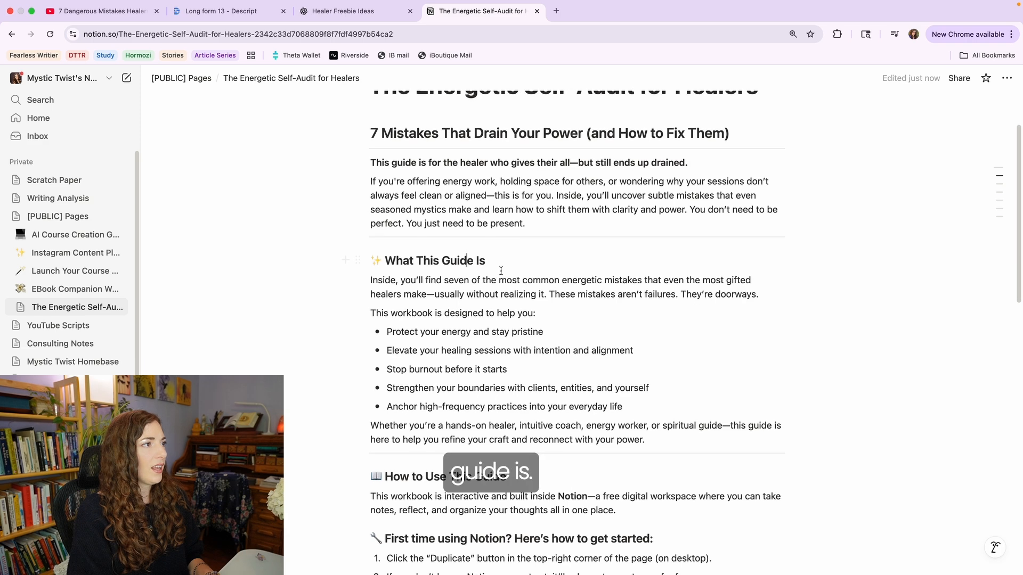
pyautogui.moveTo(417, 281); pyautogui.dragTo(526, 286)
pyautogui.click(526, 286)
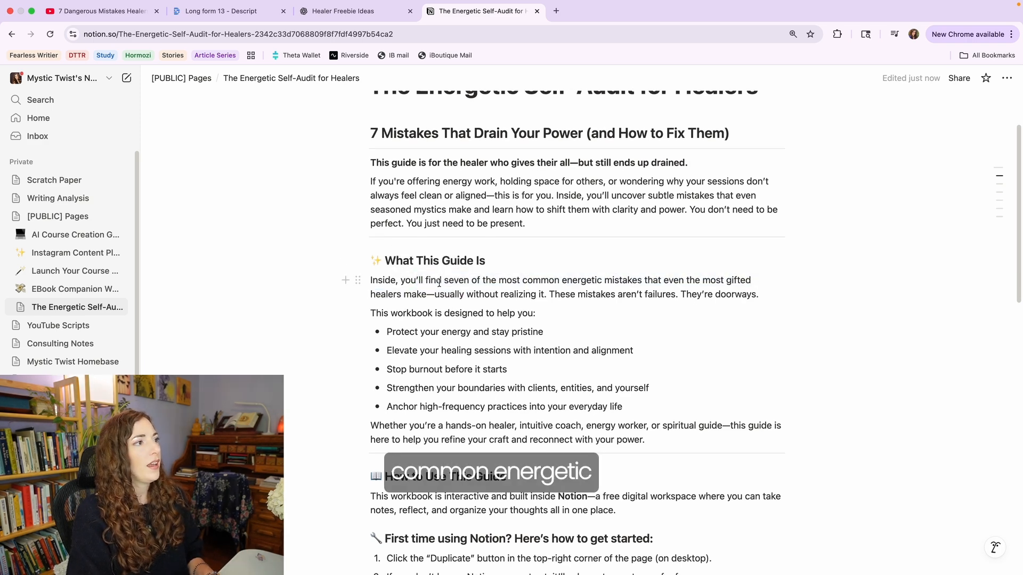
pyautogui.moveTo(441, 281); pyautogui.dragTo(621, 281)
pyautogui.press('super+b')
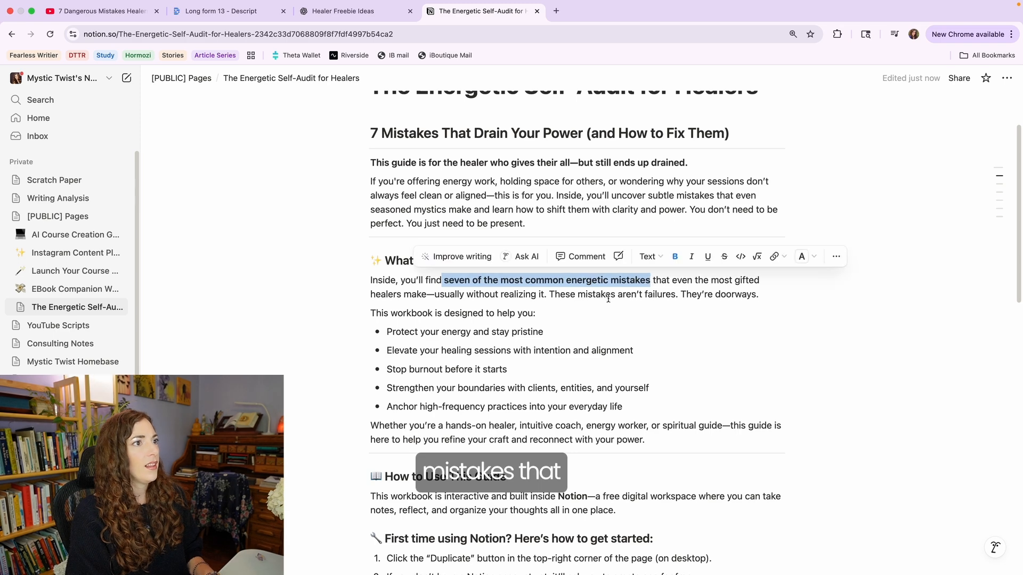
# - Replace the dash after "healers make" with a comma and remove "These mistakes aren't failures. They're doorways."
pyautogui.click(795, 281)
pyautogui.click(435, 295)
pyautogui.press('BackSpace')
pyautogui.write(',')
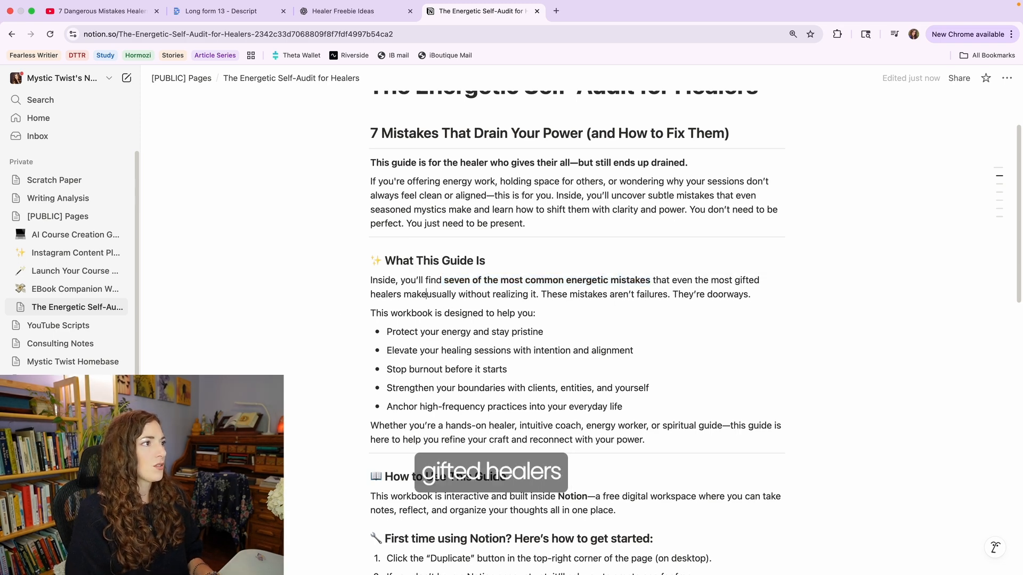
pyautogui.scroll(-1, 563, 307)
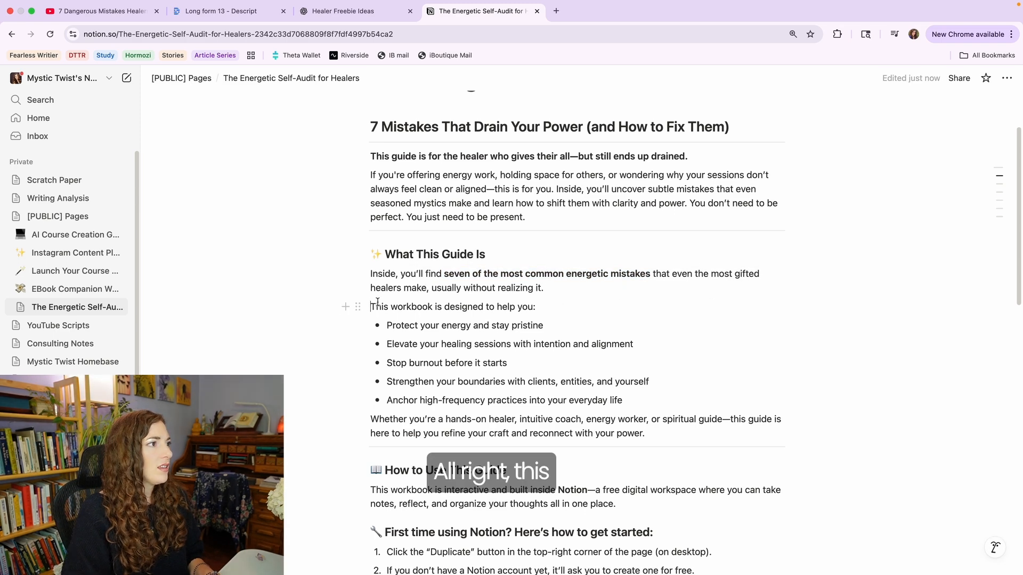
# - Join the line "This workbook is designed to help you:" onto the end of the paragraph above it
pyautogui.click(372, 305)
pyautogui.press('BackSpace')
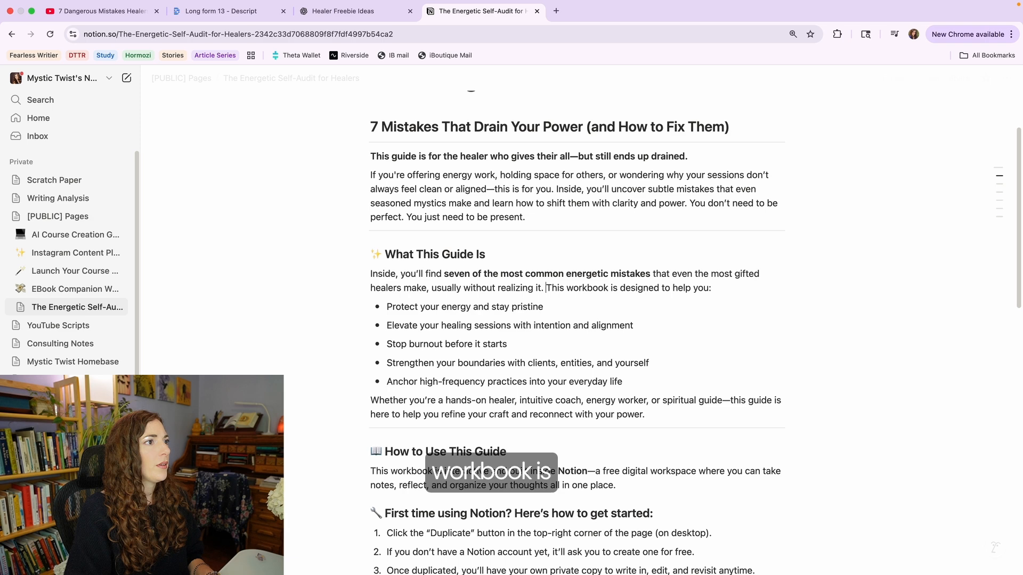
# - Review the benefits list under "What This Guide Is" and the opening paragraph of "How to Use This Guide"
pyautogui.scroll(-1, 407, 333)
pyautogui.click(412, 327)
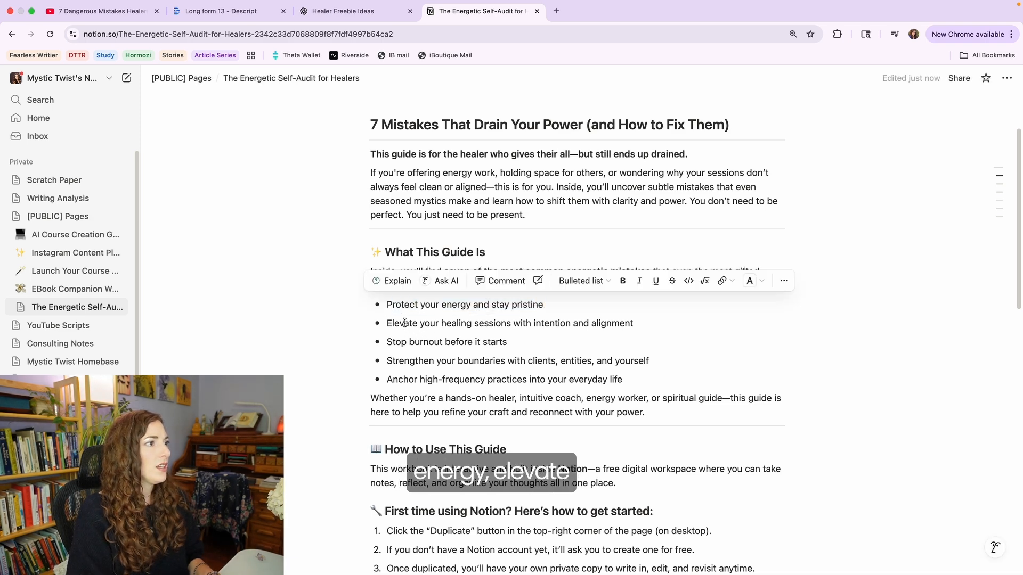
pyautogui.scroll(-1, 429, 362)
pyautogui.click(393, 346)
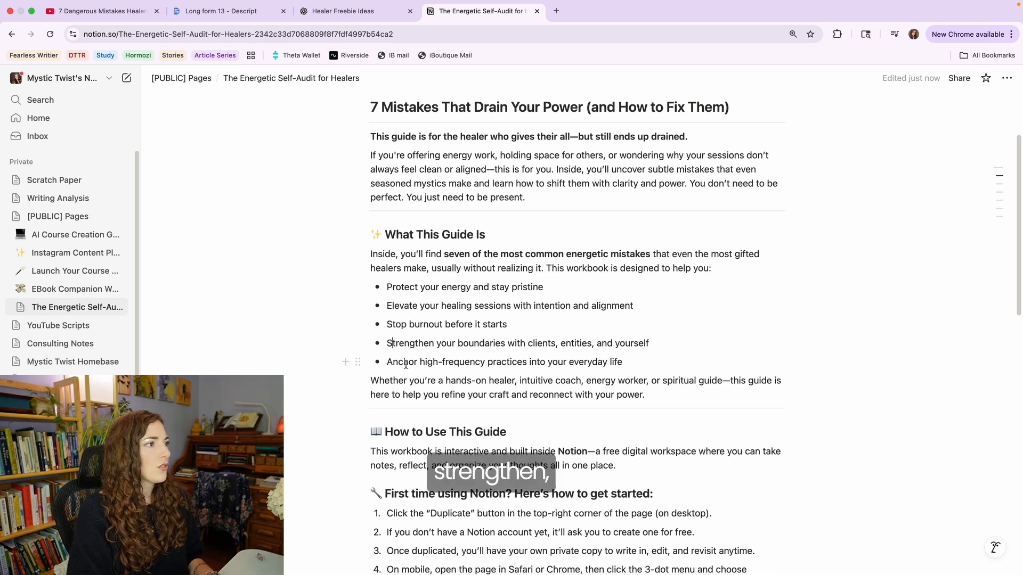
pyautogui.moveTo(503, 358); pyautogui.dragTo(504, 361)
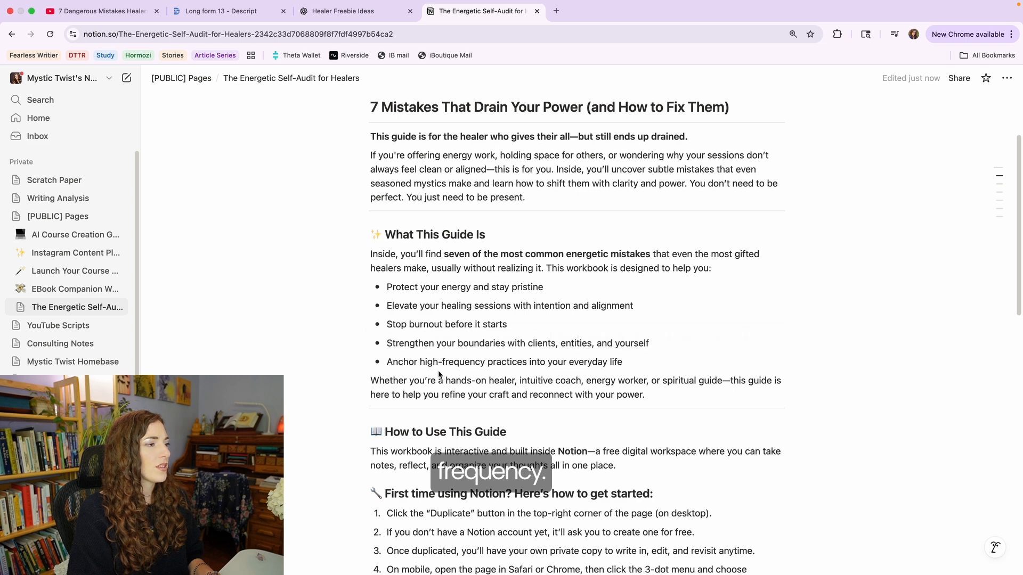
pyautogui.moveTo(516, 310); pyautogui.dragTo(401, 291)
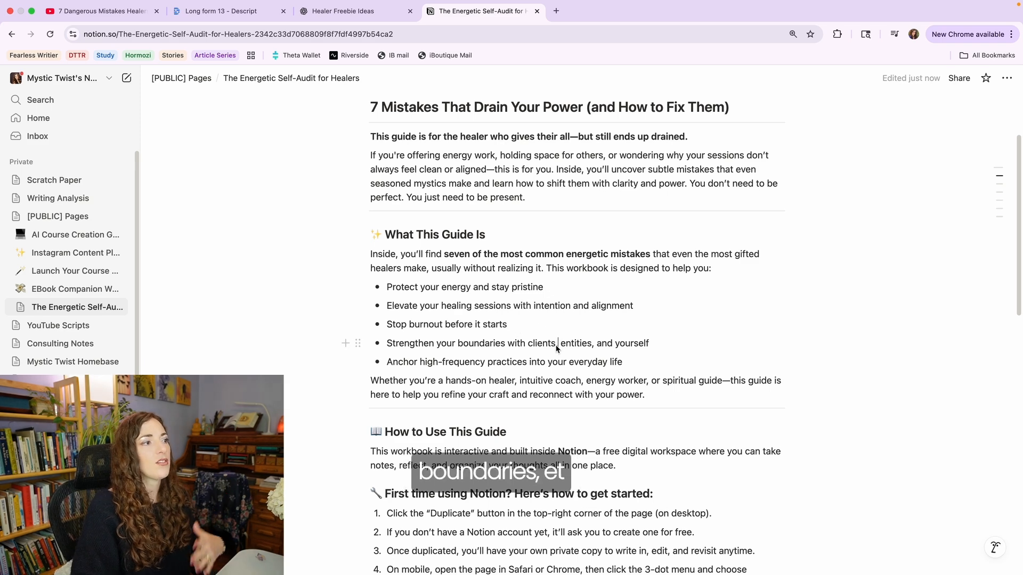
pyautogui.scroll(-5, 519, 367)
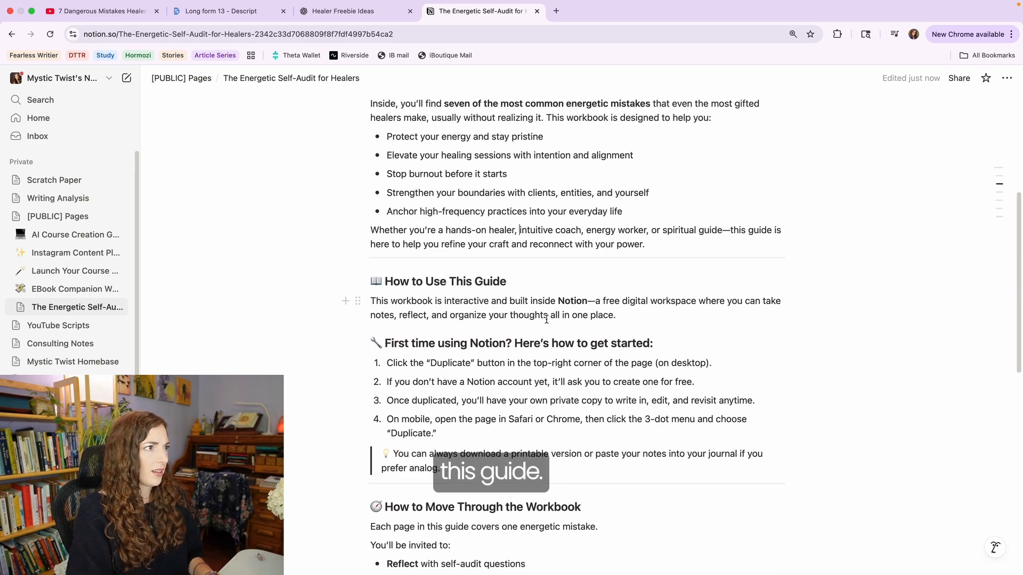
pyautogui.moveTo(420, 303); pyautogui.dragTo(587, 313)
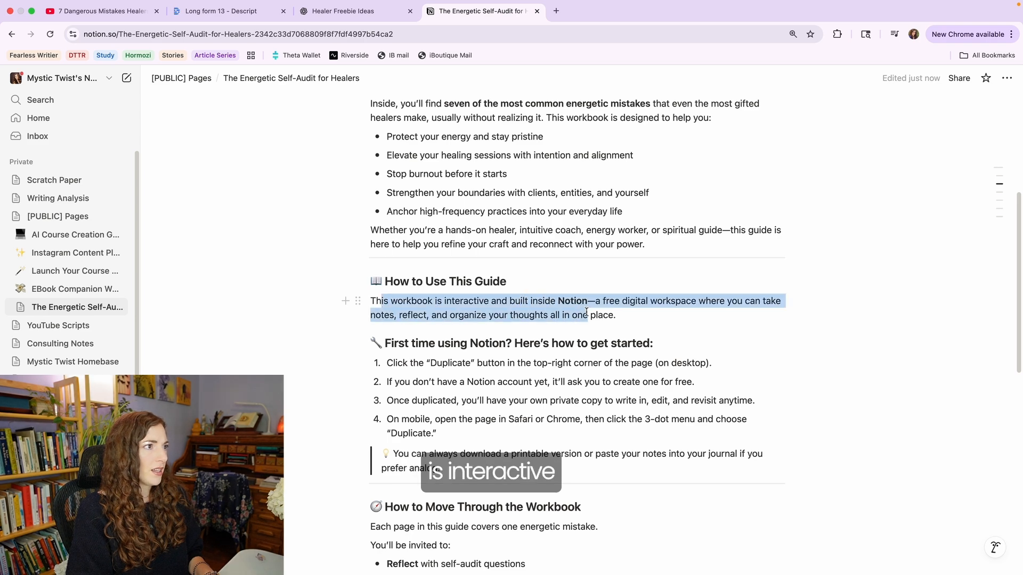
pyautogui.doubleClick(573, 301)
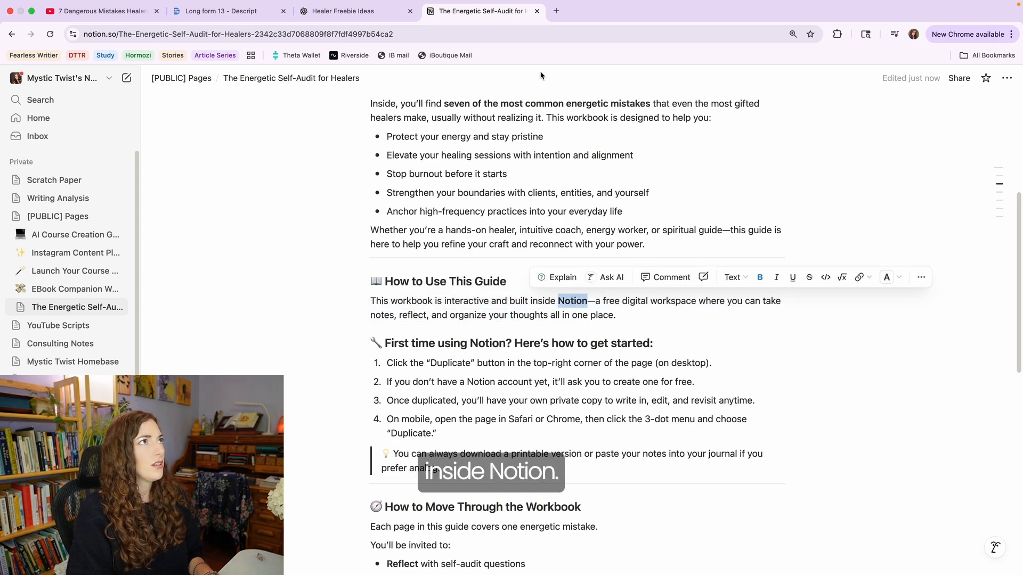
pyautogui.click(556, 10)
pyautogui.write('no')
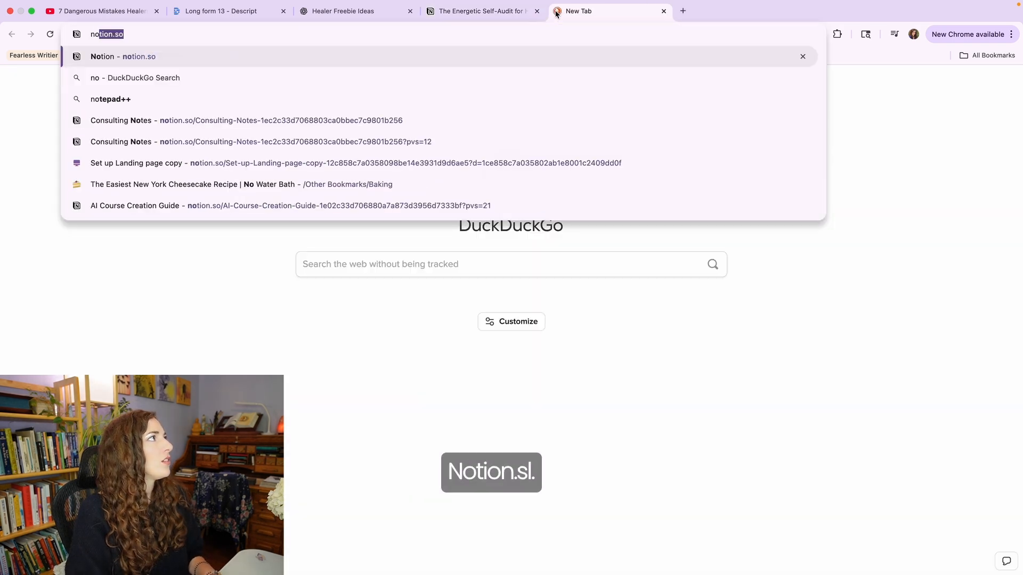
pyautogui.press('Return')
pyautogui.click(114, 37)
pyautogui.moveTo(164, 34); pyautogui.dragTo(83, 38)
pyautogui.press('super+c')
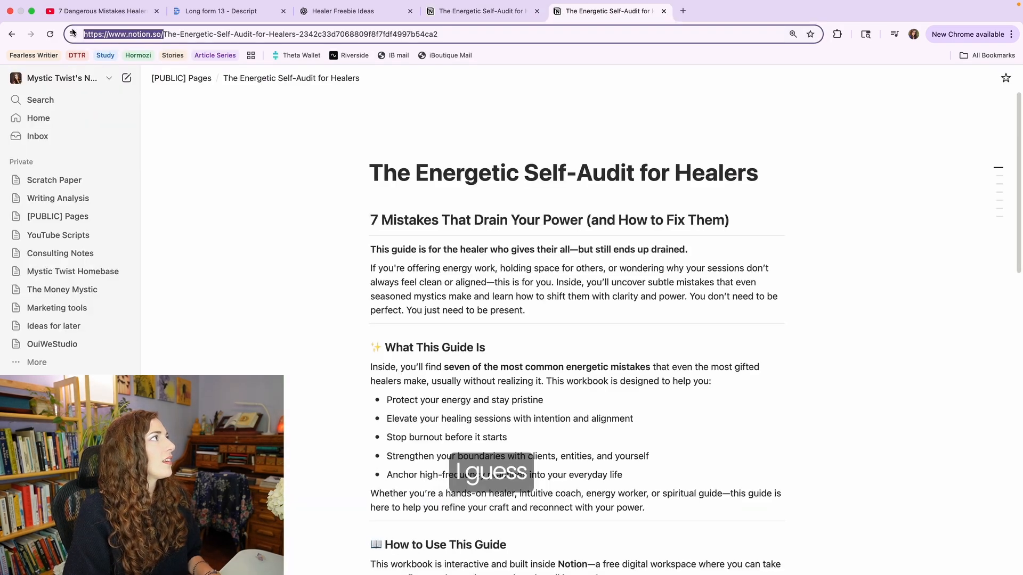
# - Close the extra tab and link the word "Notion" under "How to Use This Guide" to the copied address
pyautogui.click(664, 11)
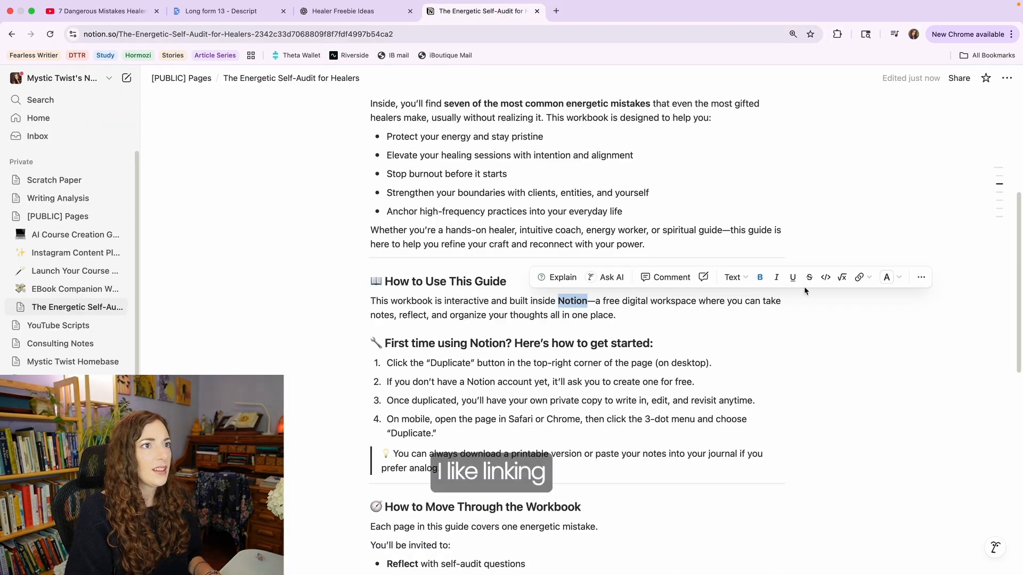
pyautogui.click(921, 278)
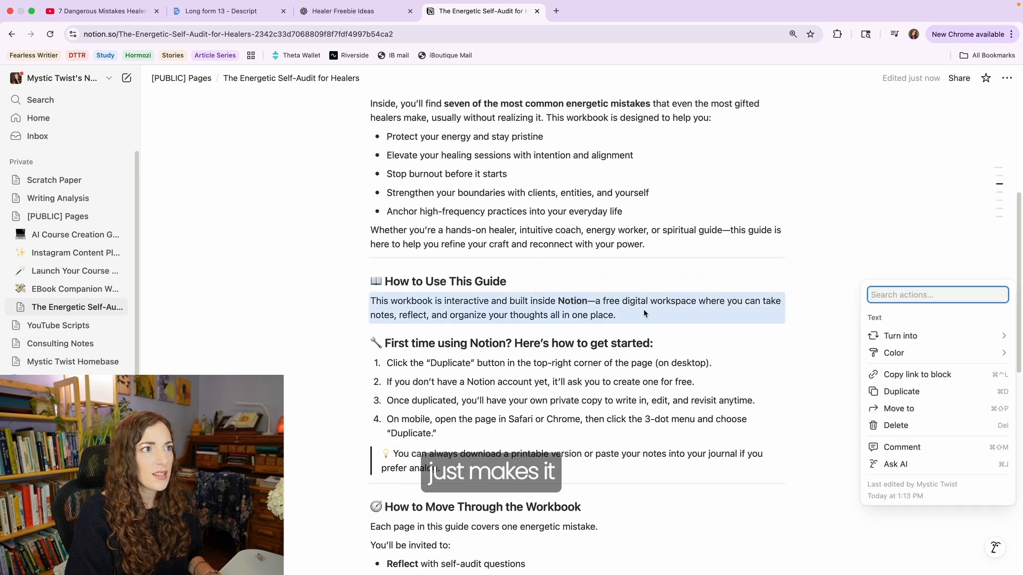
pyautogui.press('Escape')
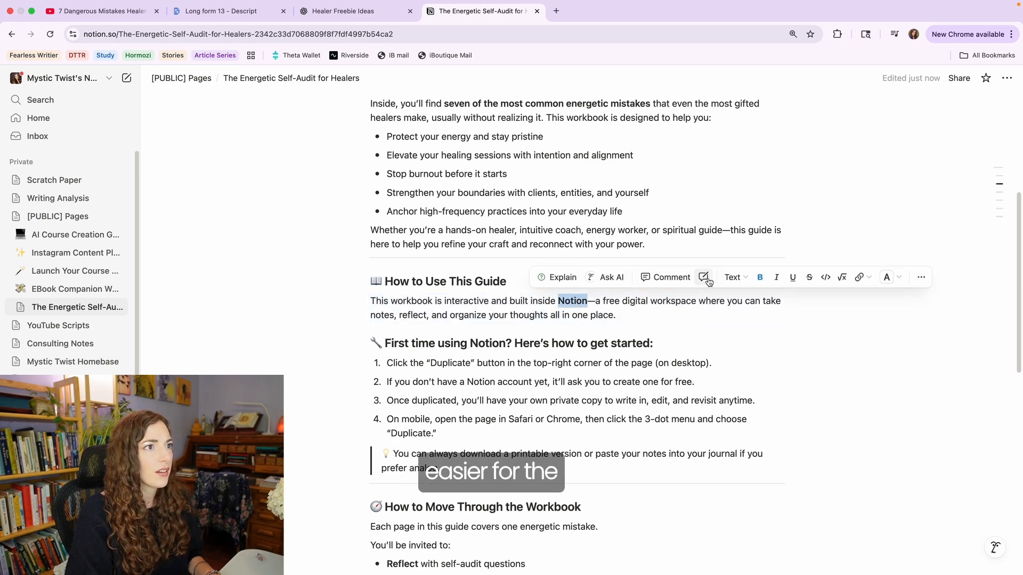
pyautogui.click(859, 277)
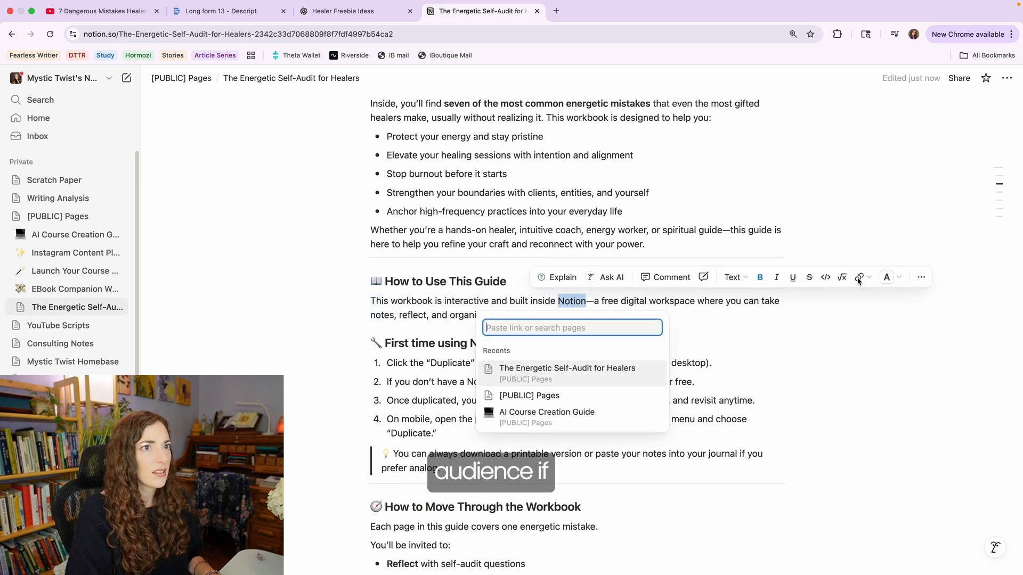
pyautogui.press('super+v')
pyautogui.click(586, 355)
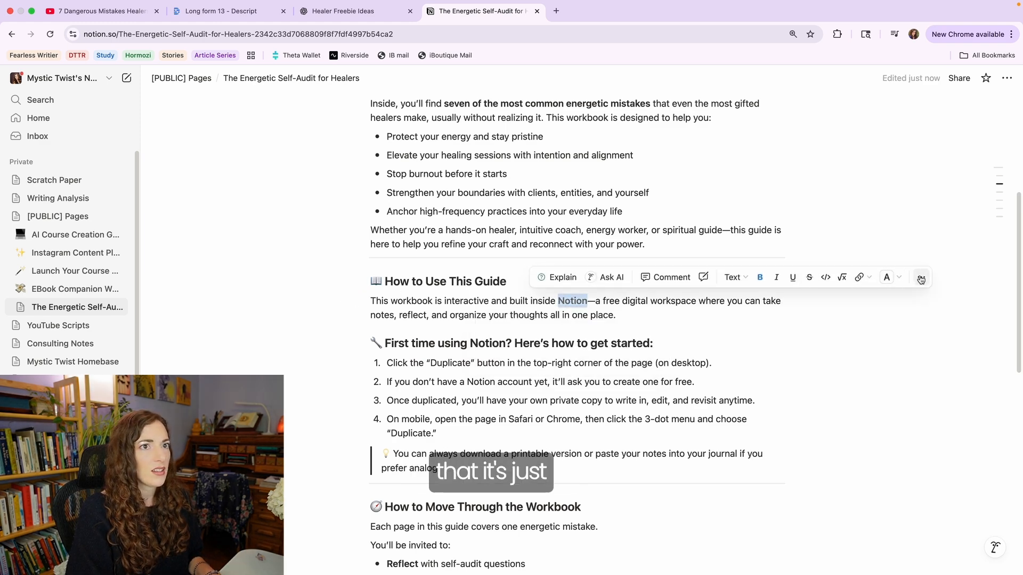
# - Give the linked word "Notion" a light blue background color
pyautogui.rightClick(885, 280)
pyautogui.click(560, 308)
pyautogui.click(556, 303)
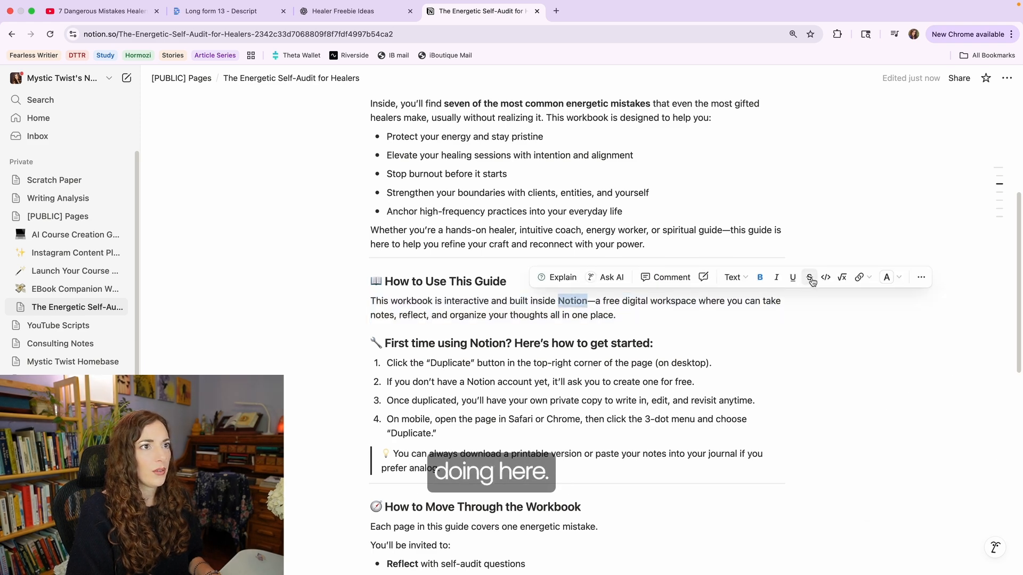
pyautogui.click(899, 281)
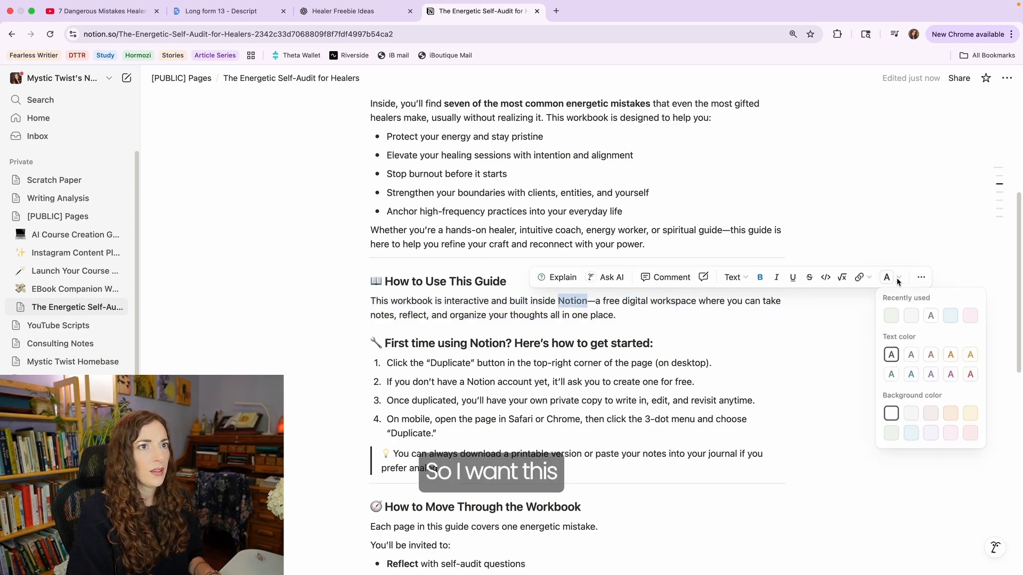
pyautogui.click(952, 320)
pyautogui.click(761, 321)
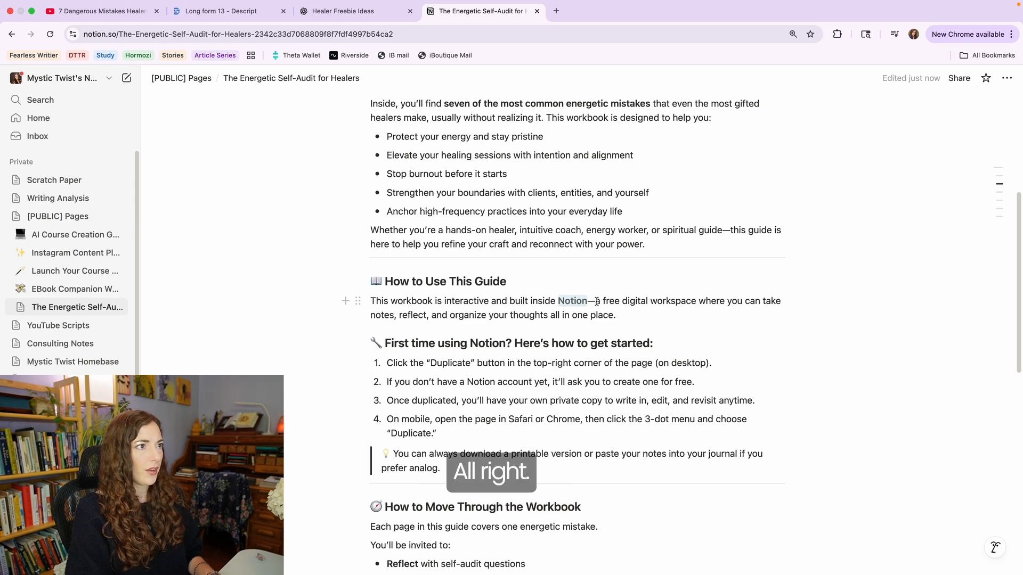
pyautogui.scroll(-1, 476, 344)
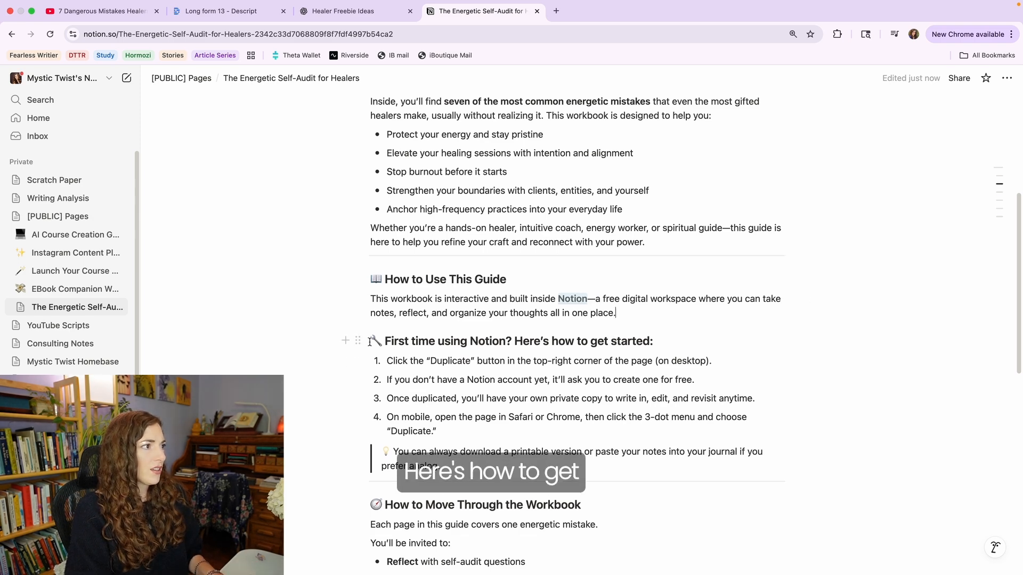
pyautogui.click(505, 341)
pyautogui.scroll(4, 419, 215)
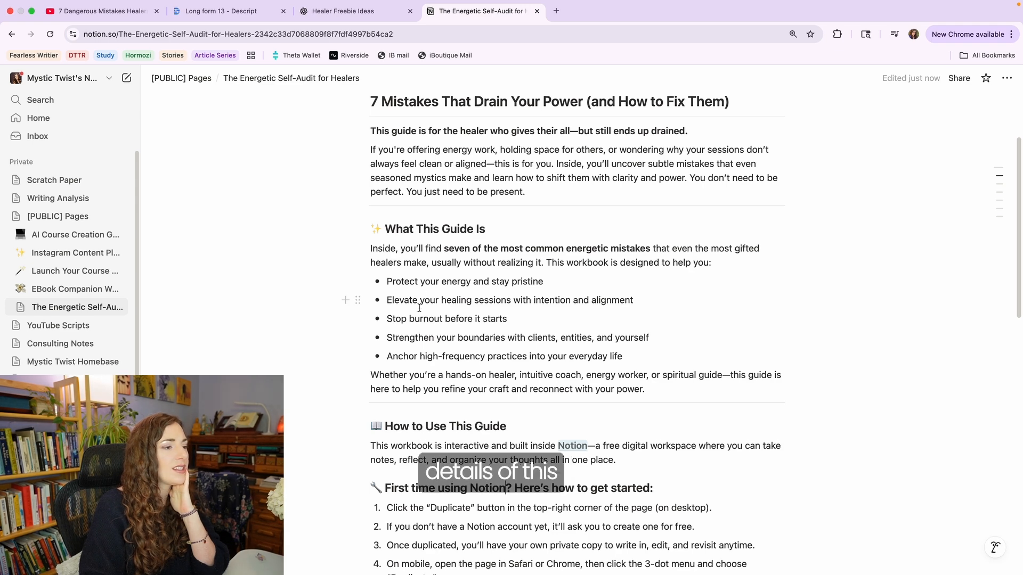
pyautogui.scroll(2, 449, 346)
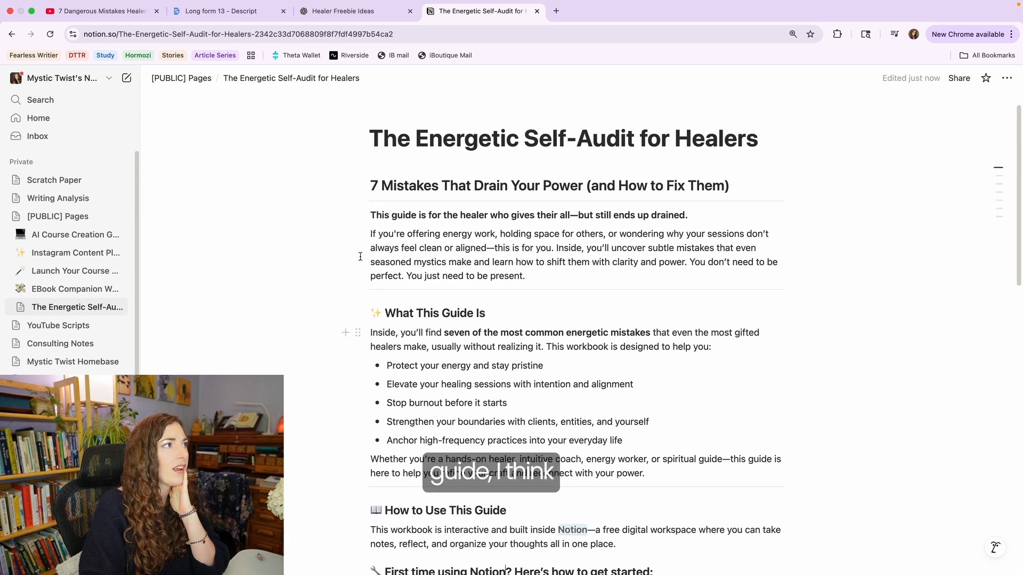
pyautogui.click(345, 313)
pyautogui.click(447, 313)
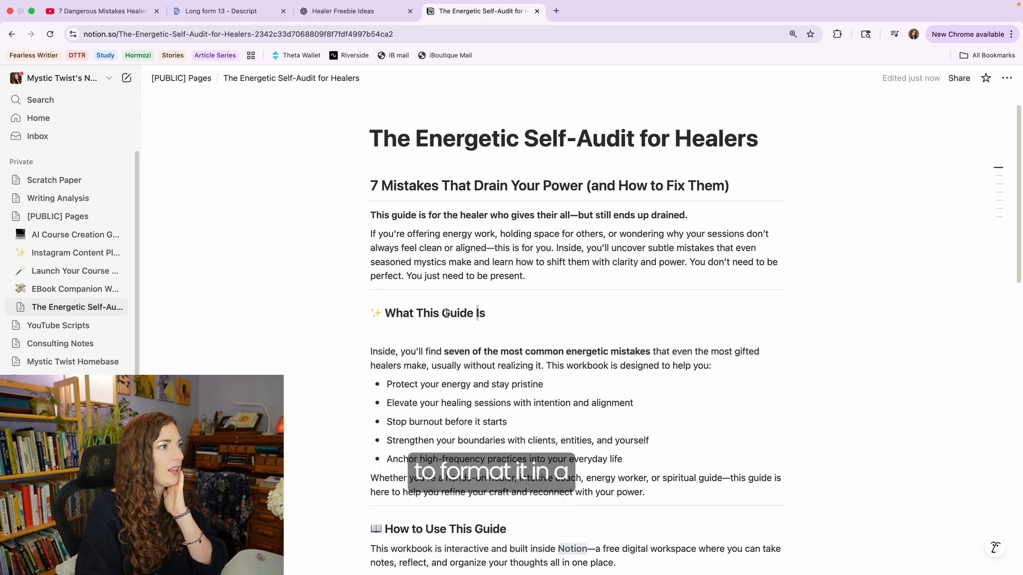
pyautogui.press('BackSpace')
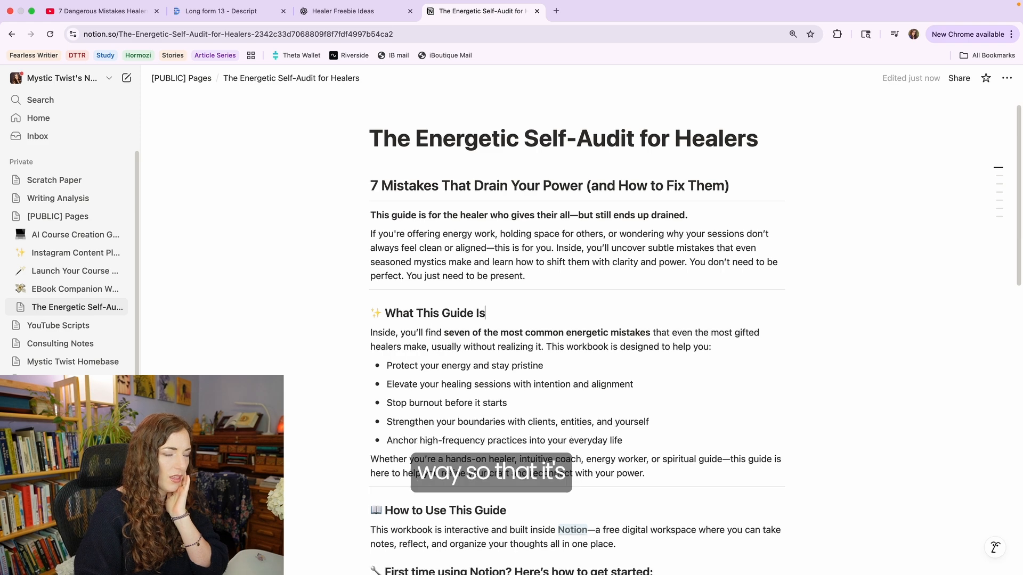
# - Turn the "What This Guide Is" heading into a callout with a fire icon and remove the sparkles emoji from its text
pyautogui.click(358, 313)
pyautogui.moveTo(298, 248)
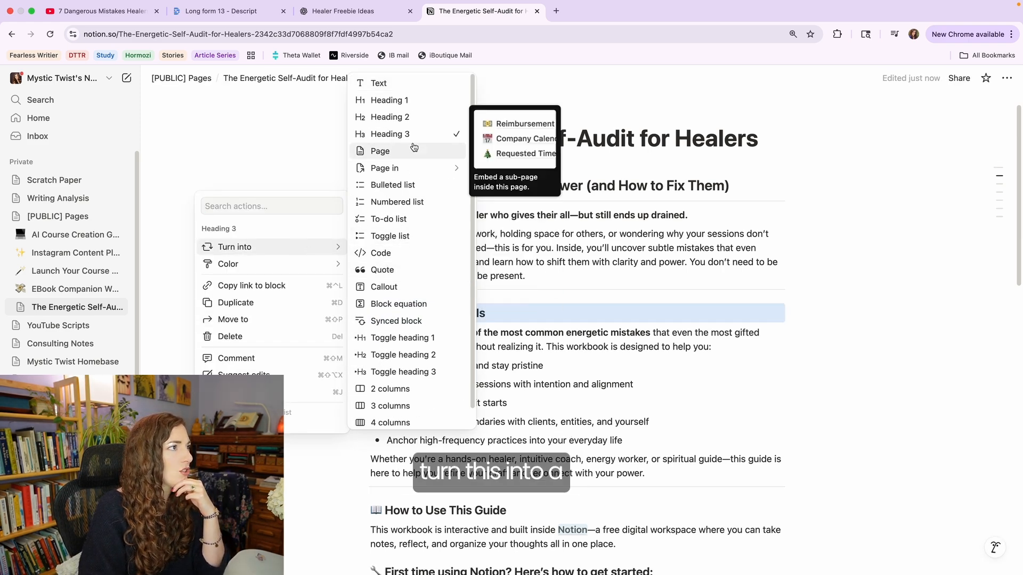
pyautogui.click(410, 290)
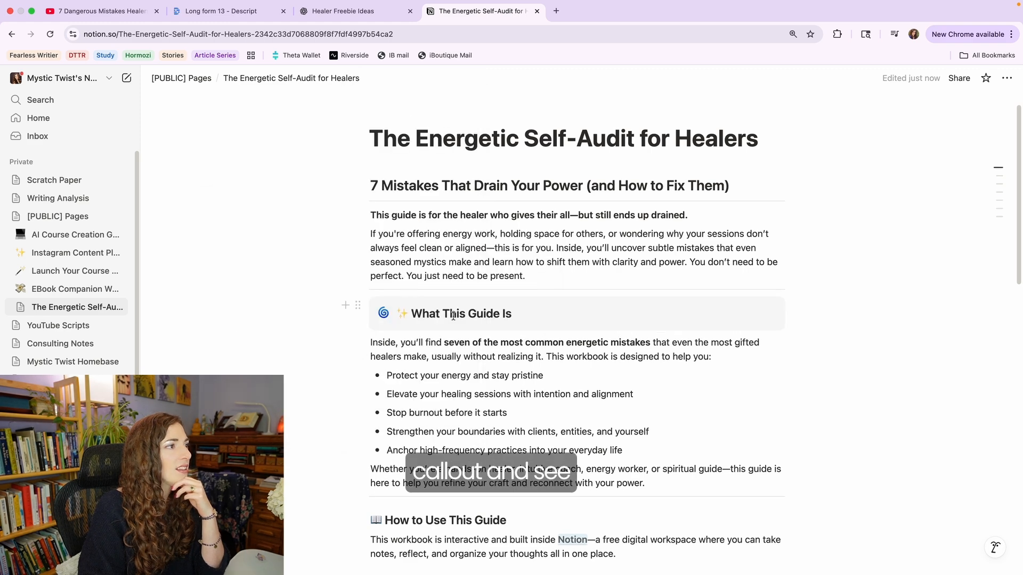
pyautogui.click(409, 314)
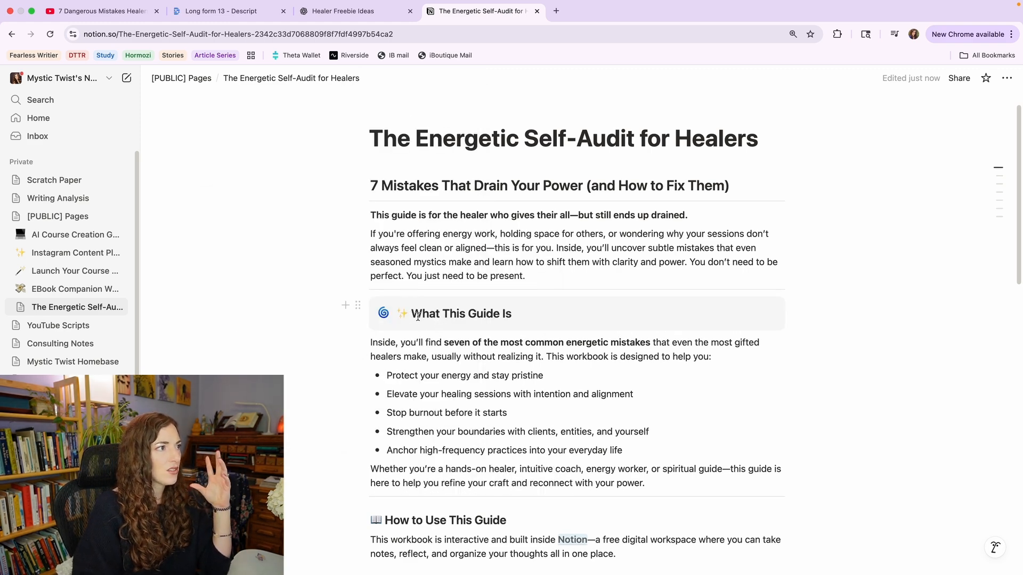
pyautogui.press('BackSpace')
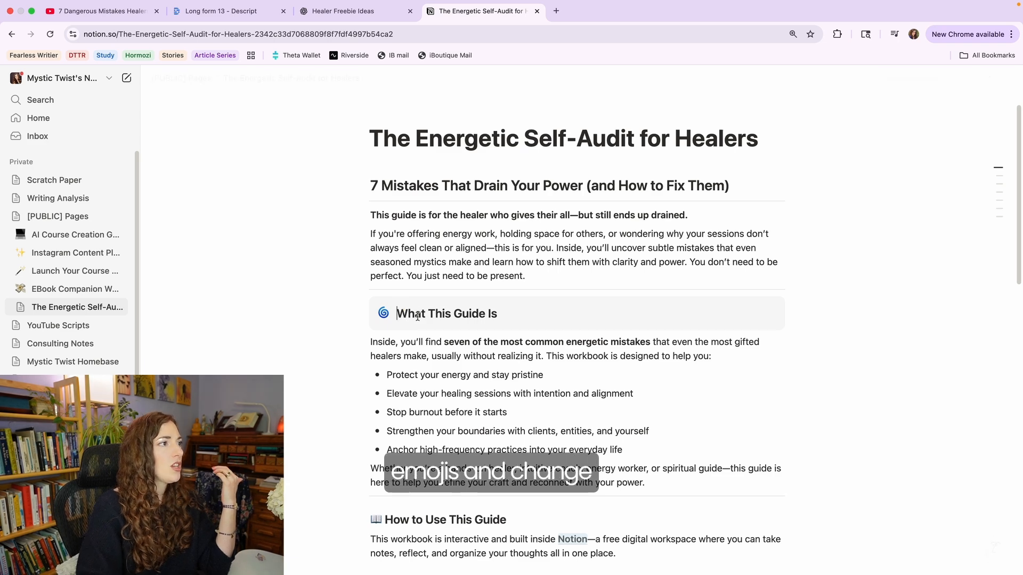
pyautogui.click(384, 316)
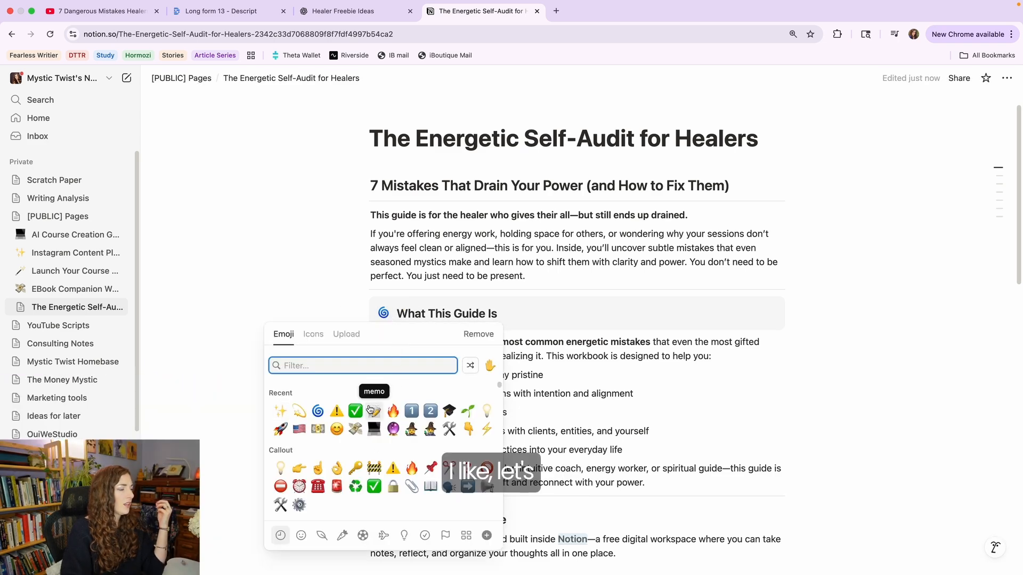
pyautogui.click(393, 411)
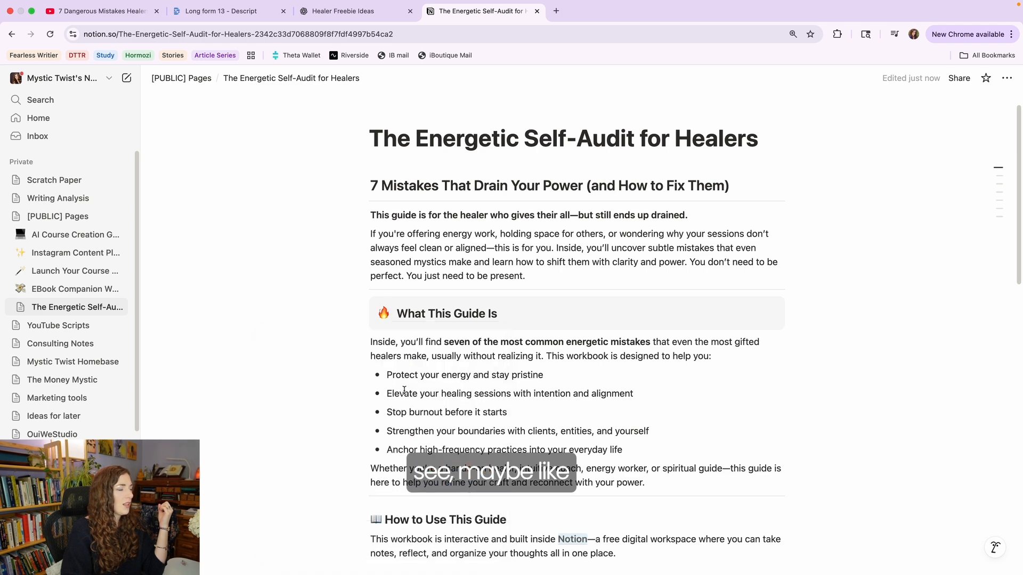
# - Turn the "How to Use This Guide" heading into a callout and delete the book emoji from its text
pyautogui.scroll(-1, 404, 391)
pyautogui.scroll(-5, 403, 391)
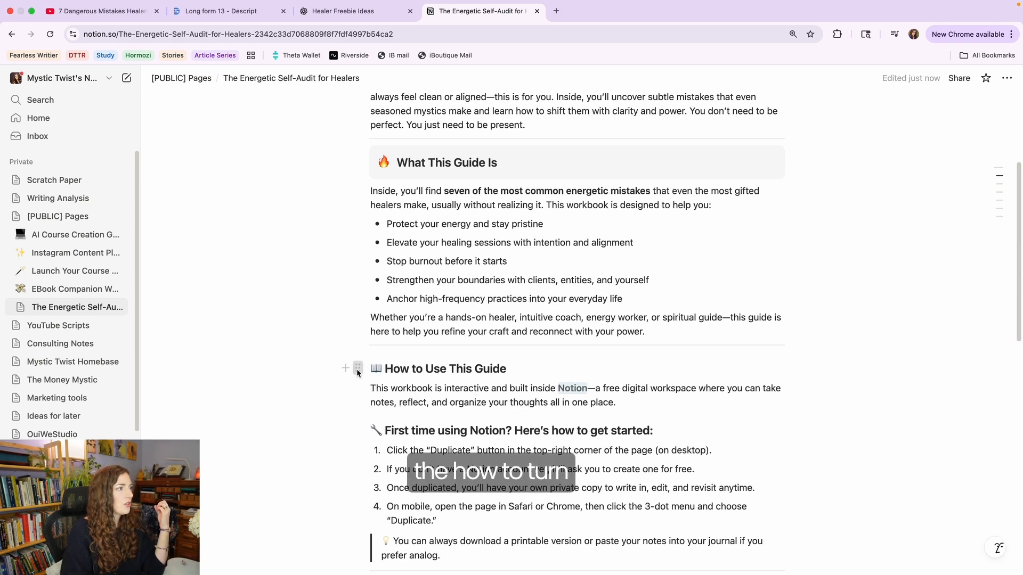
pyautogui.click(356, 368)
pyautogui.moveTo(239, 301)
pyautogui.click(397, 337)
pyautogui.scroll(-1, 452, 379)
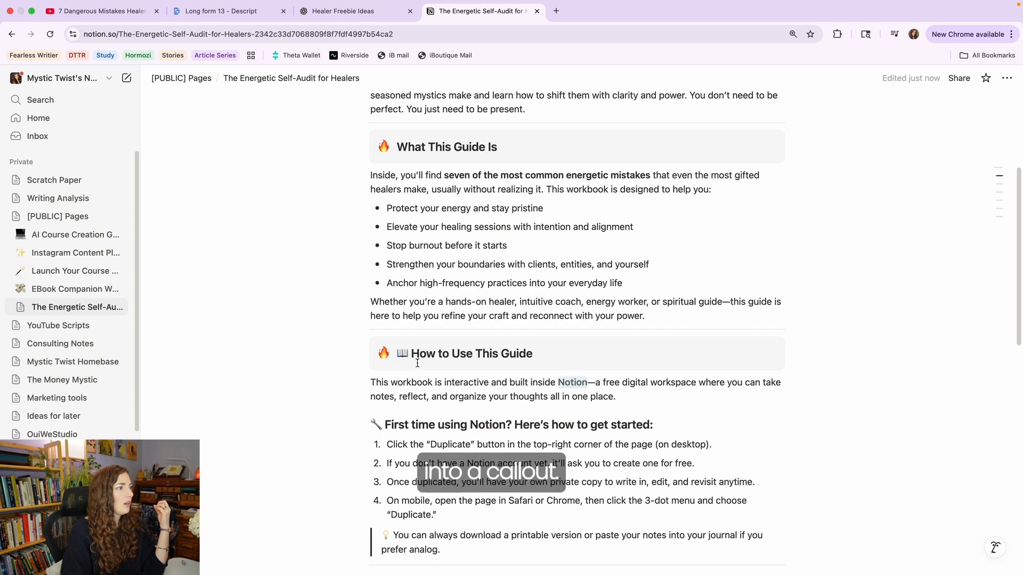
pyautogui.click(409, 351)
pyautogui.press('BackSpace')
pyautogui.press('BackSpace')
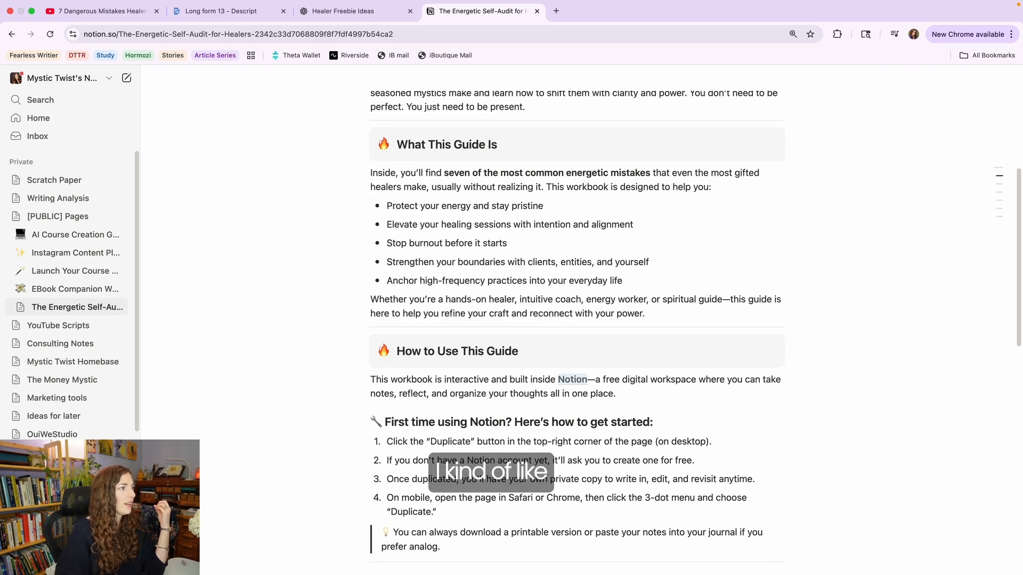
# - Change the icon of the "How to Use This Guide" callout to the hammer and wrench emoji
pyautogui.click(384, 351)
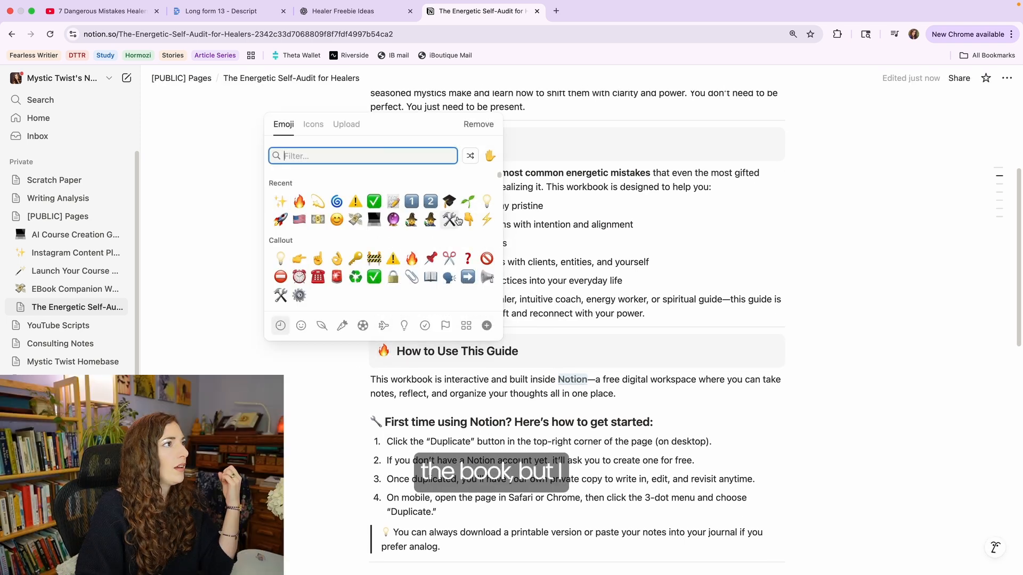
pyautogui.click(449, 219)
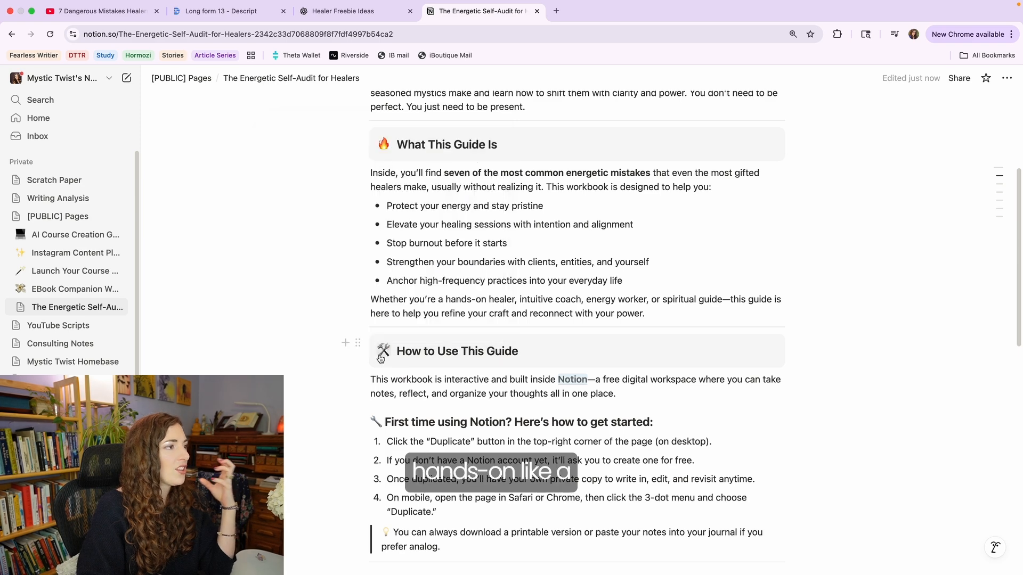
pyautogui.scroll(-5, 392, 373)
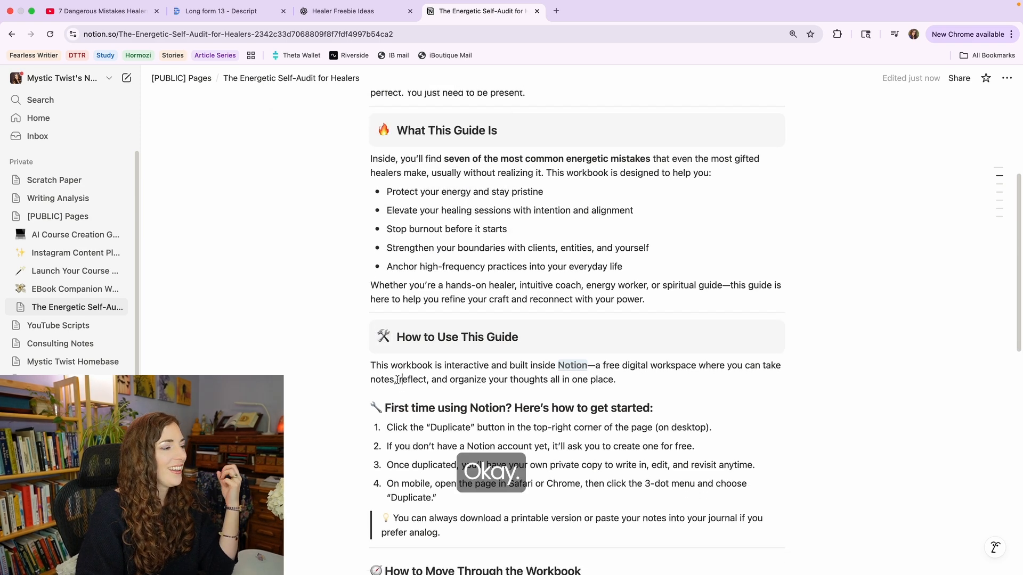
# - Insert the word "Notion" so the callout heading reads "How to Use This Notion Guide"
pyautogui.scroll(-1, 393, 376)
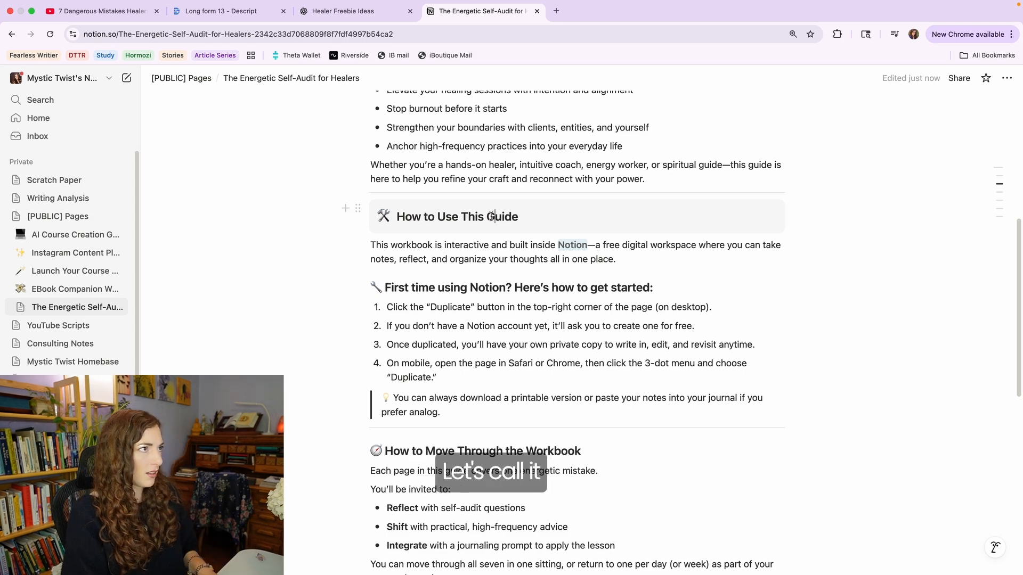
pyautogui.write('otion')
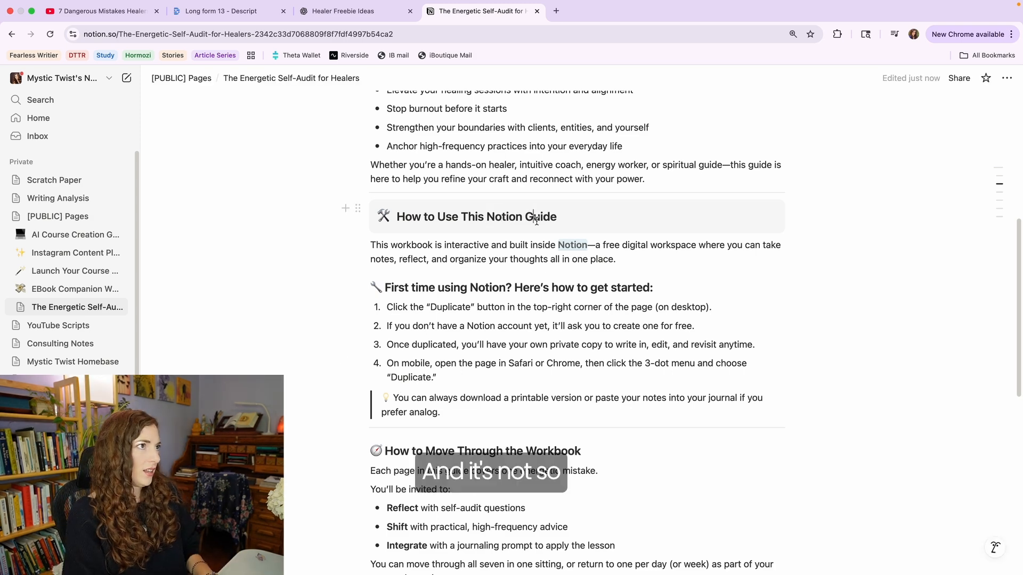
# - Copy the page title "The Energetic Self-Audit for Healers" and switch to the ChatGPT conversation
pyautogui.scroll(6, 425, 333)
pyautogui.tripleClick(546, 145)
pyautogui.press('super+c')
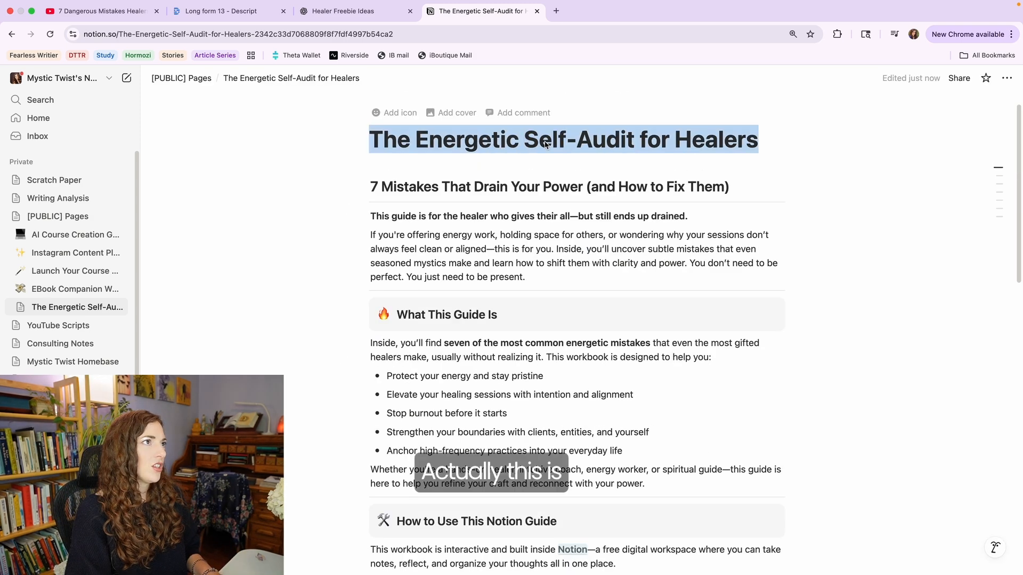
pyautogui.click(373, 12)
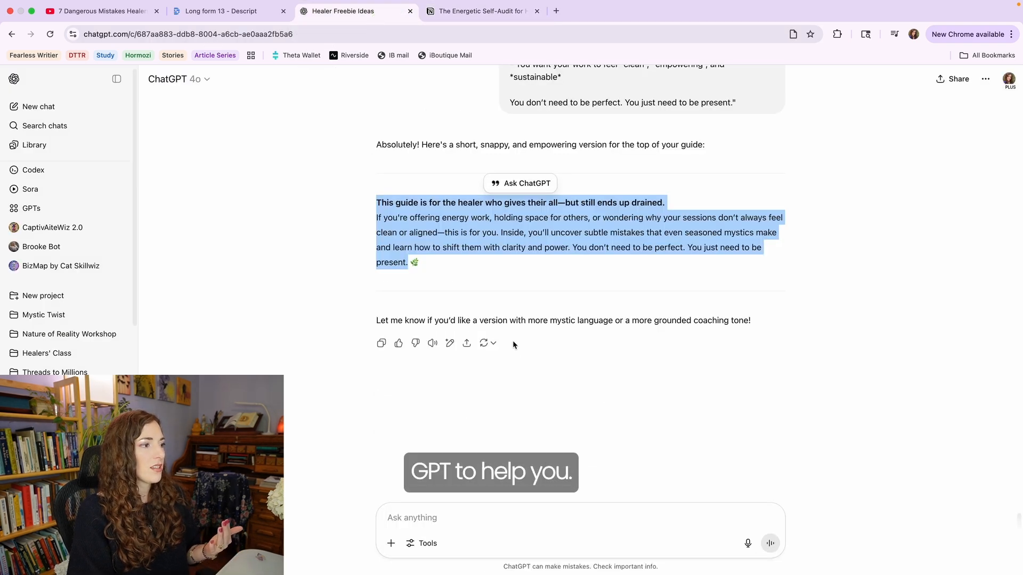
# - Start a prompt saying "I want to rename this freebie so it's compelling; it should have some SEO considerations as well"
pyautogui.click(439, 516)
pyautogui.write('I want to re')
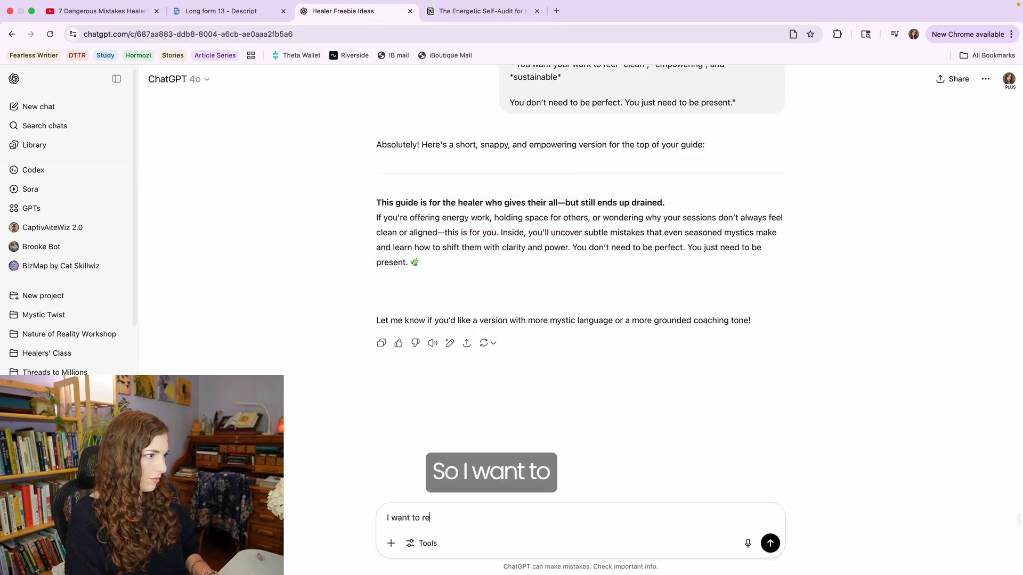
pyautogui.write('name this fre')
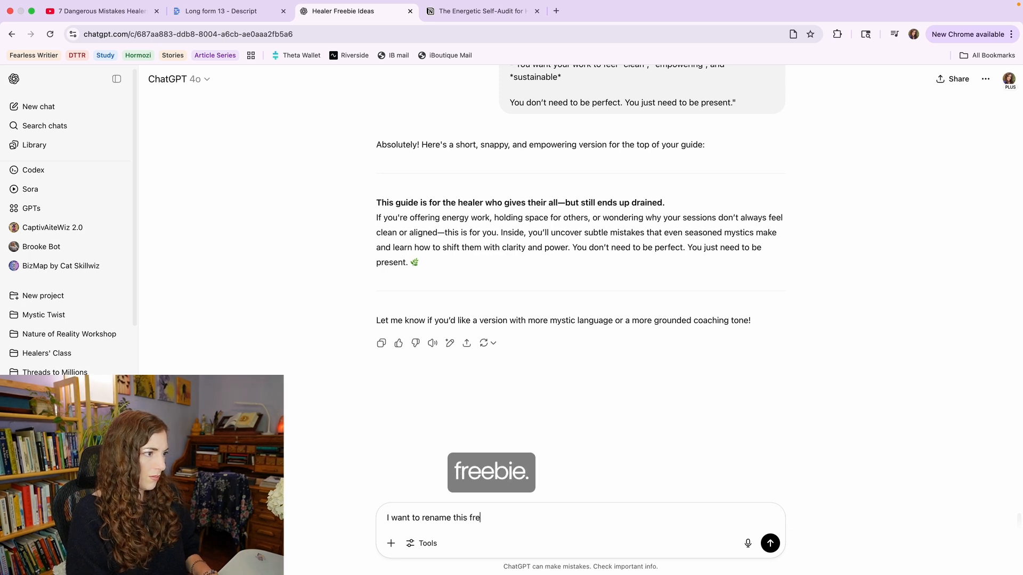
pyautogui.write("ebie so it's comp")
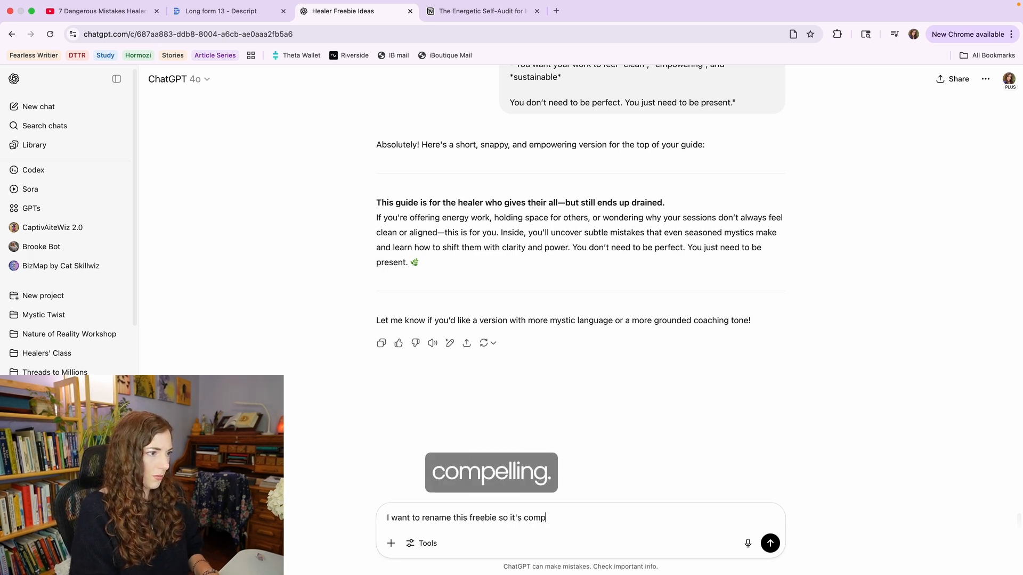
pyautogui.write('elling; it should have so')
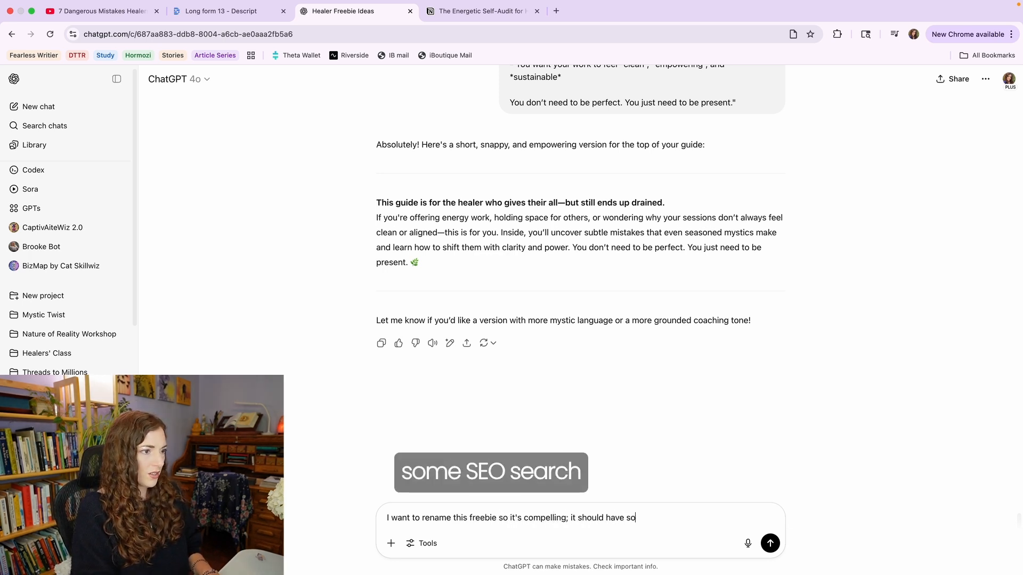
pyautogui.write('me SEO co')
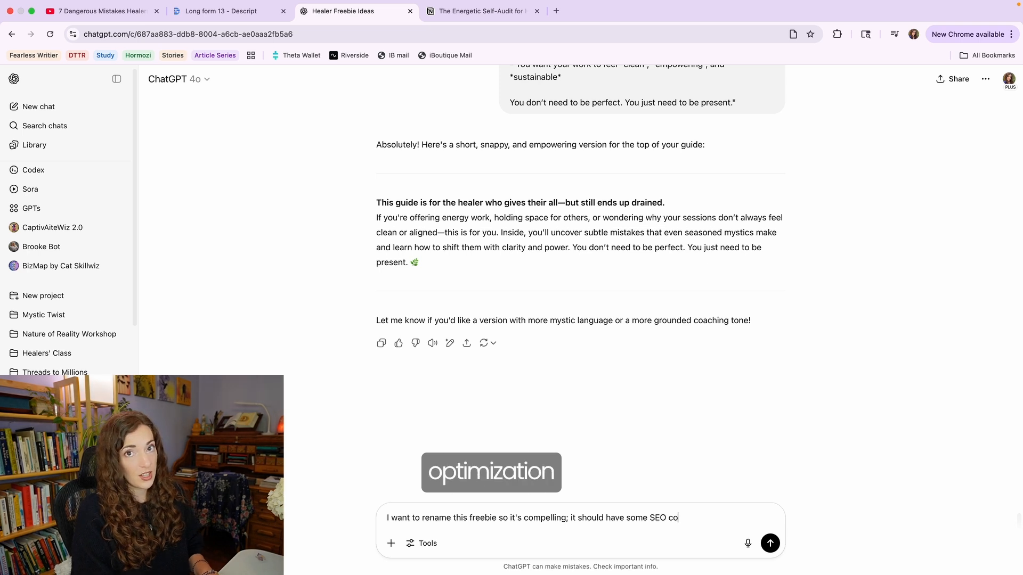
pyautogui.write('nsiderations as wel')
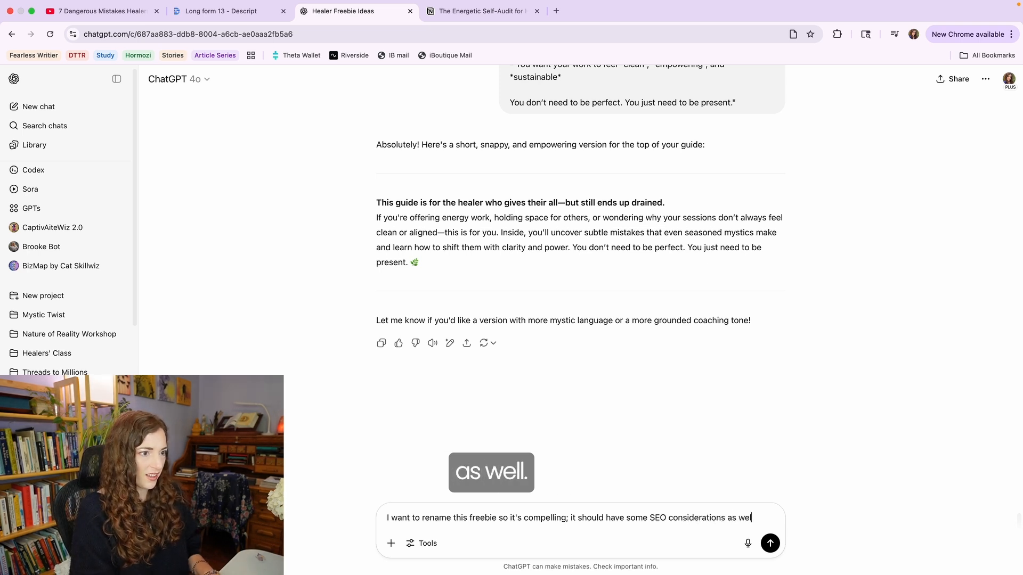
# - Extend the prompt to ask for 10 titles indicating that it's "actionable", ie., a workspace, journal, planner, etc
pyautogui.write('l. Give me')
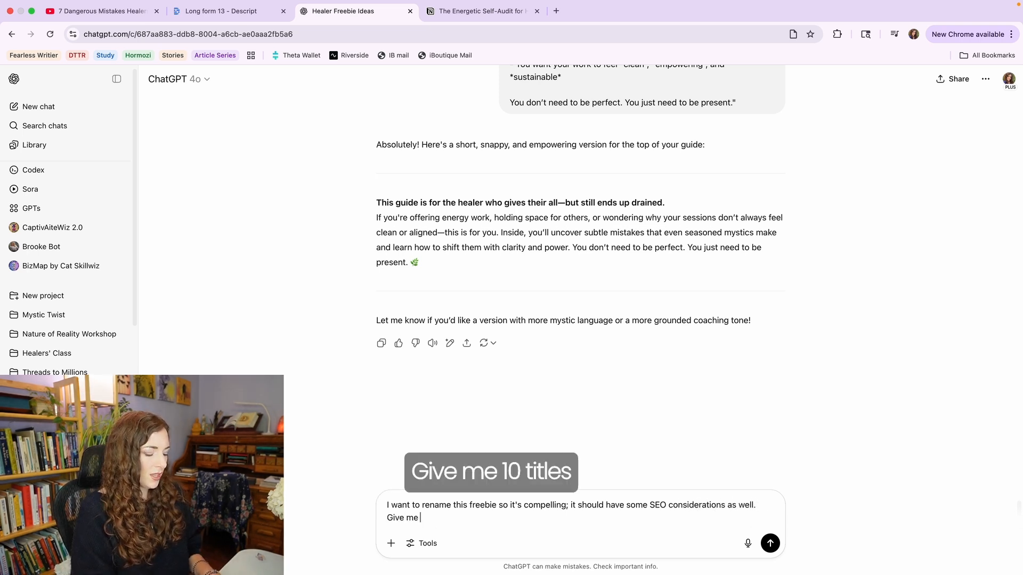
pyautogui.write(' 10 titles ')
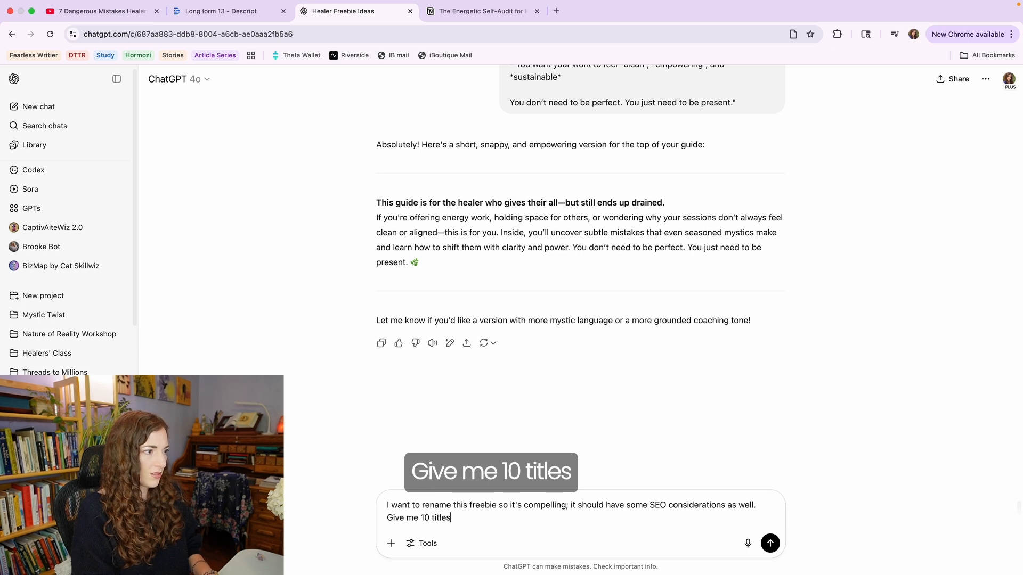
pyautogui.write("indicating that it'")
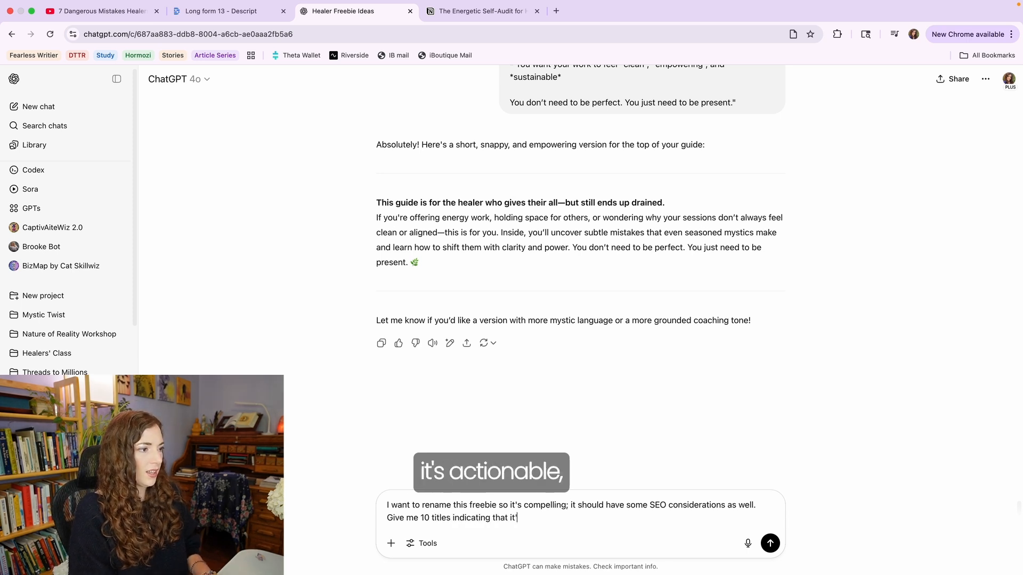
pyautogui.write('s "actionable" ')
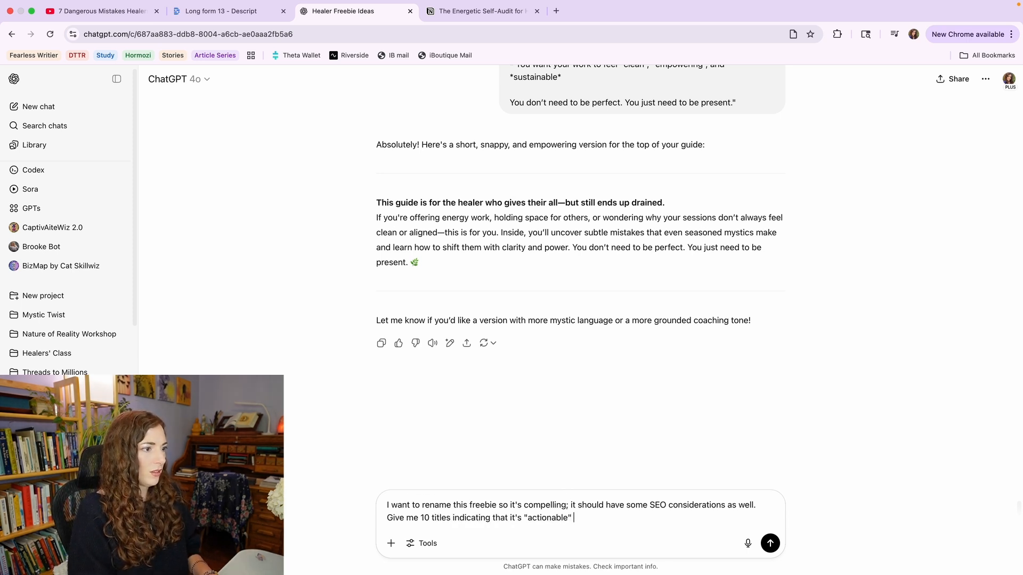
pyautogui.write(', ie.,  a wor')
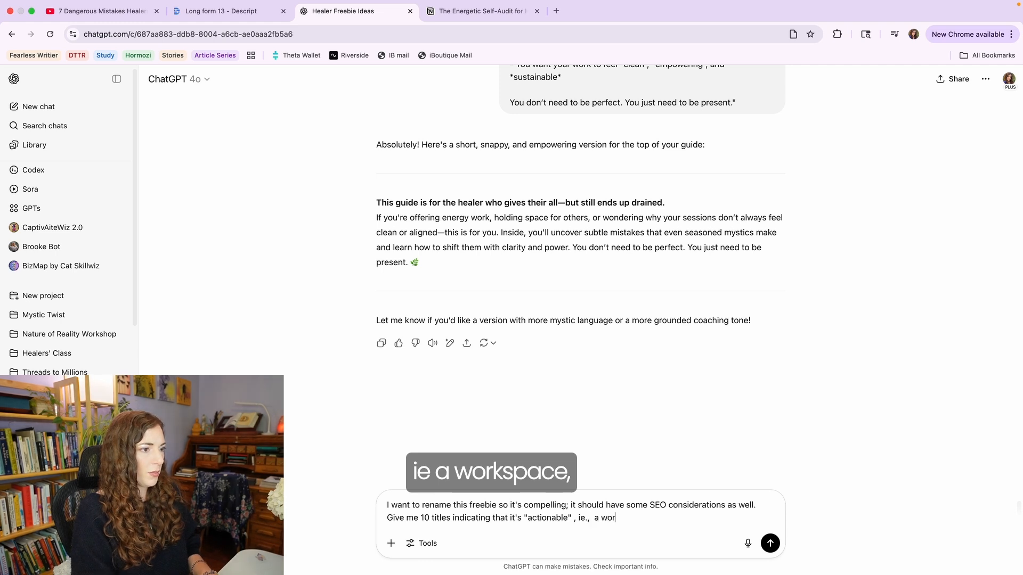
pyautogui.write('kspace, journal')
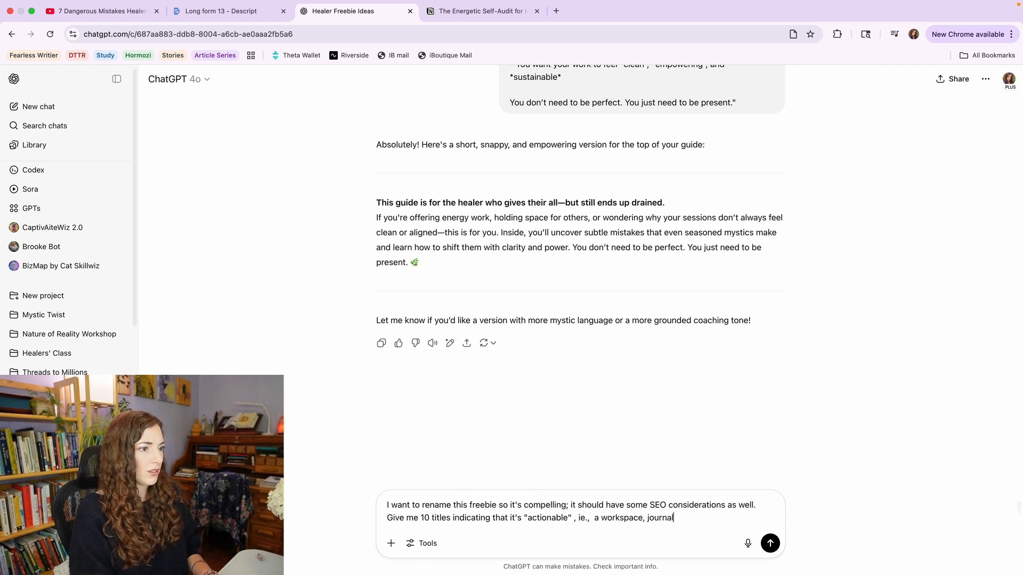
pyautogui.write(', planner, etc.')
# - Add "Here's the current title:" on a new paragraph with the copied page title, and send the prompt
pyautogui.hotkey('shift', 'Return')
pyautogui.hotkey('shift', 'Return')
pyautogui.write('Here')
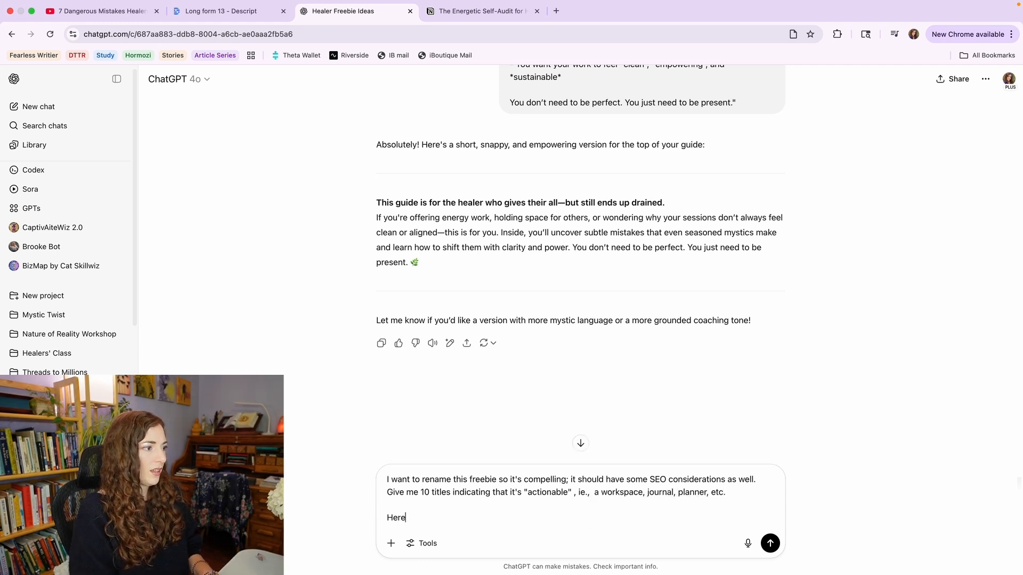
pyautogui.write("'s the current title:")
pyautogui.press('super+v')
pyautogui.press('Return')
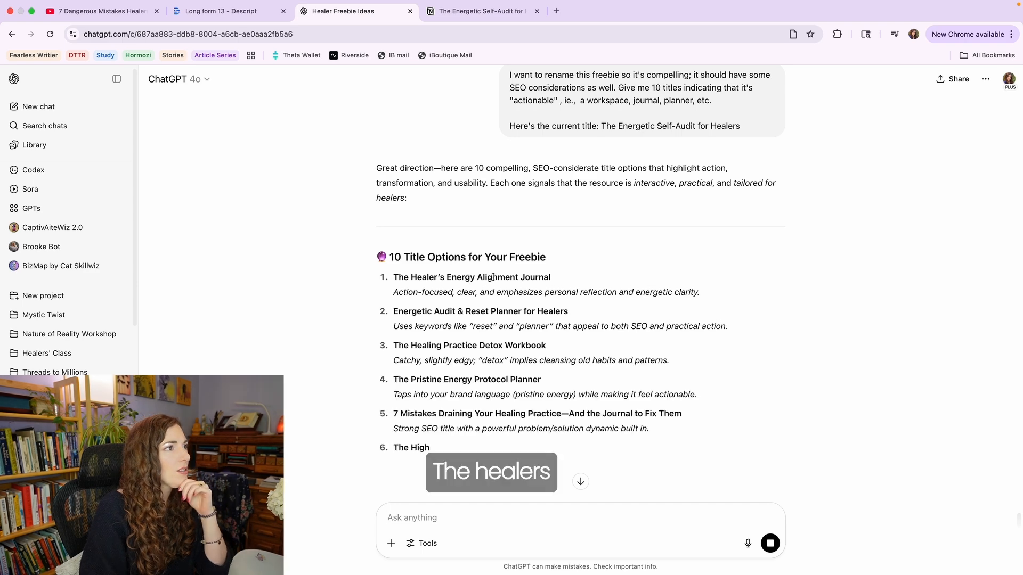
# - Read through the ten suggested freebie titles and compare their wording, such as planner, toolkit, workbook and journal
pyautogui.moveTo(391, 312); pyautogui.dragTo(564, 313)
pyautogui.scroll(-1, 400, 337)
pyautogui.click(461, 326)
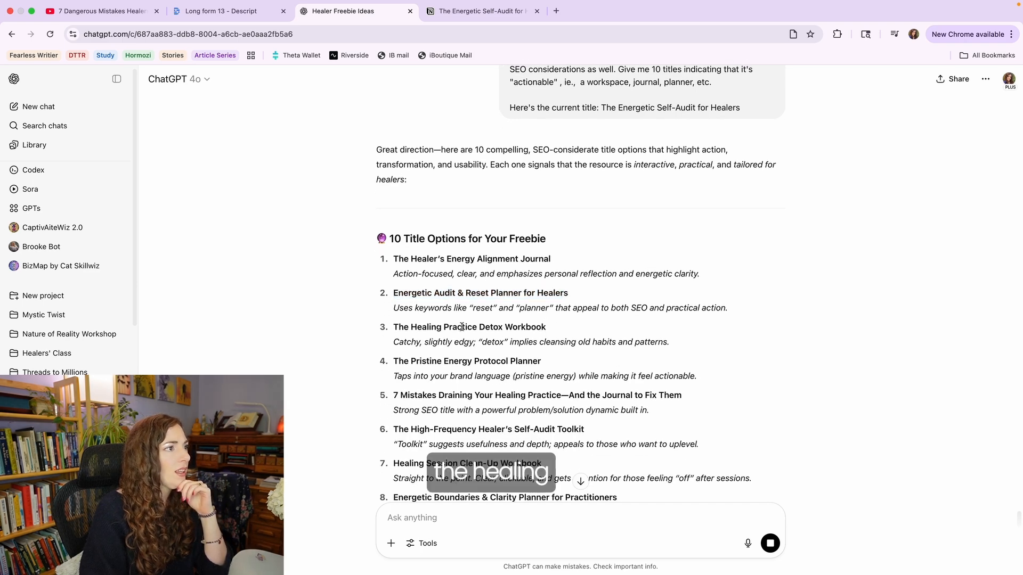
pyautogui.scroll(-1, 520, 329)
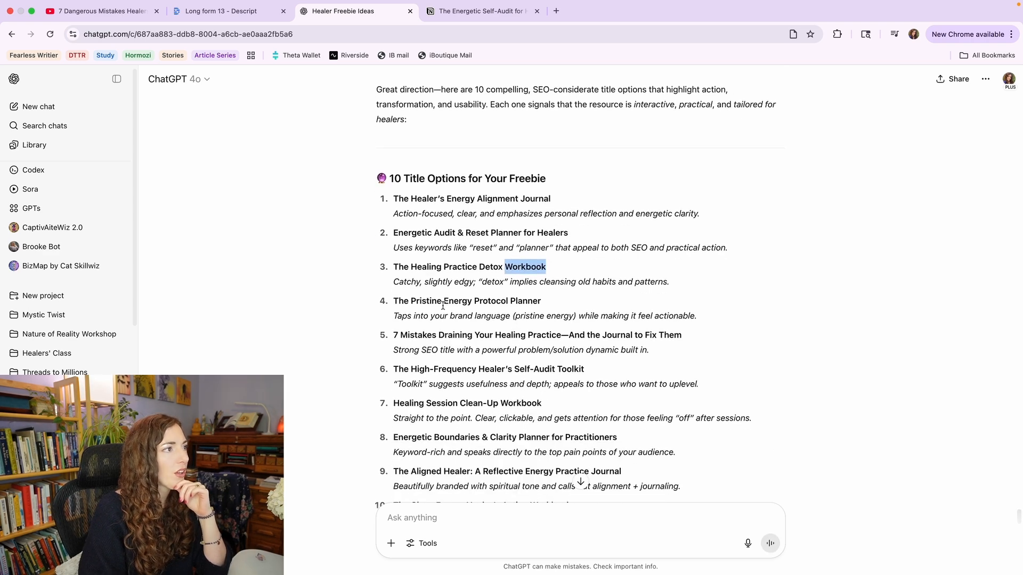
pyautogui.tripleClick(444, 301)
pyautogui.click(452, 344)
pyautogui.doubleClick(452, 336)
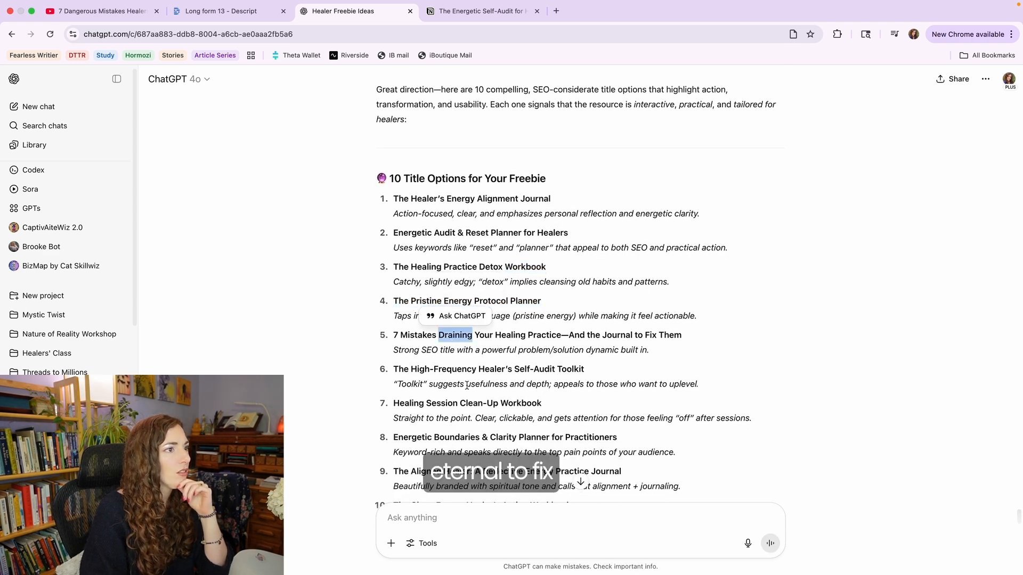
pyautogui.tripleClick(450, 369)
pyautogui.scroll(-1, 450, 371)
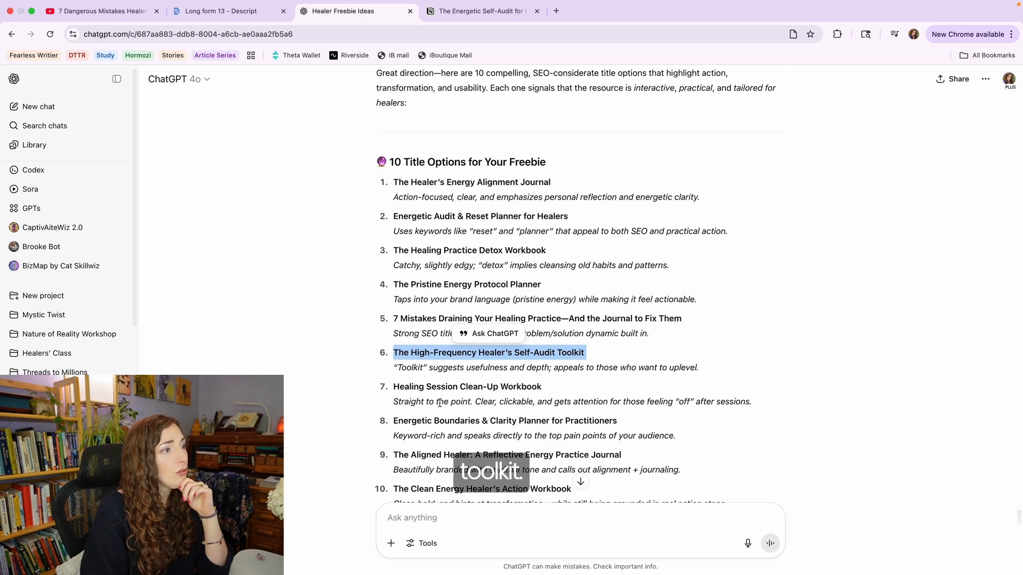
pyautogui.scroll(-1, 439, 402)
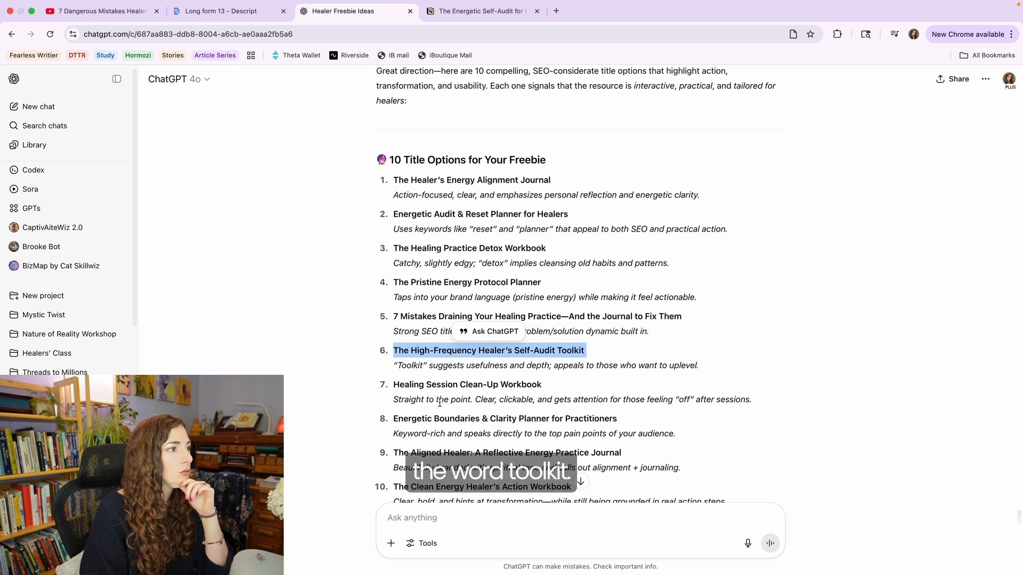
pyautogui.scroll(-1, 456, 374)
pyautogui.click(455, 374)
pyautogui.moveTo(513, 371); pyautogui.dragTo(418, 371)
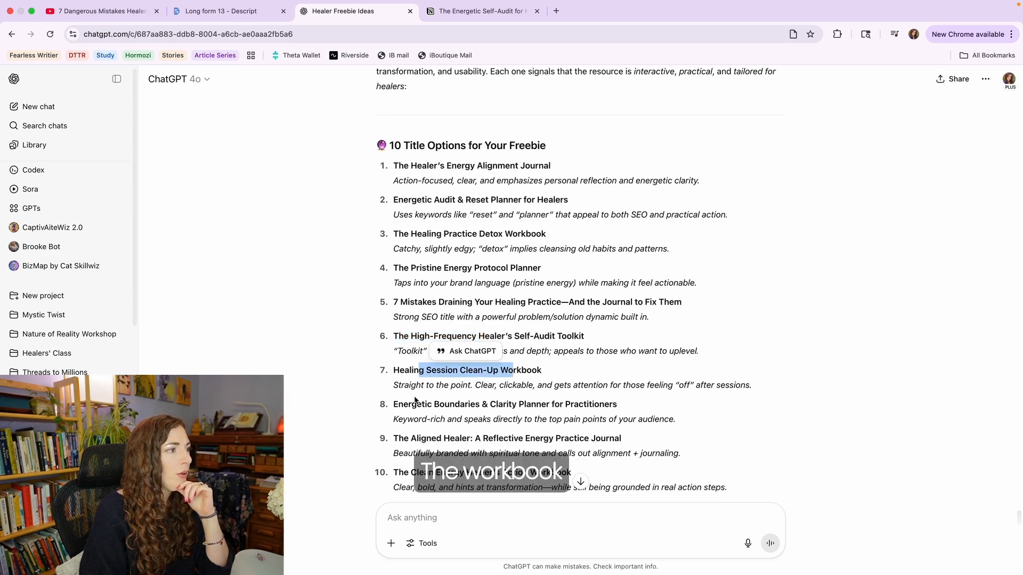
pyautogui.scroll(-1, 676, 410)
pyautogui.moveTo(618, 399); pyautogui.dragTo(428, 399)
pyautogui.scroll(-1, 459, 427)
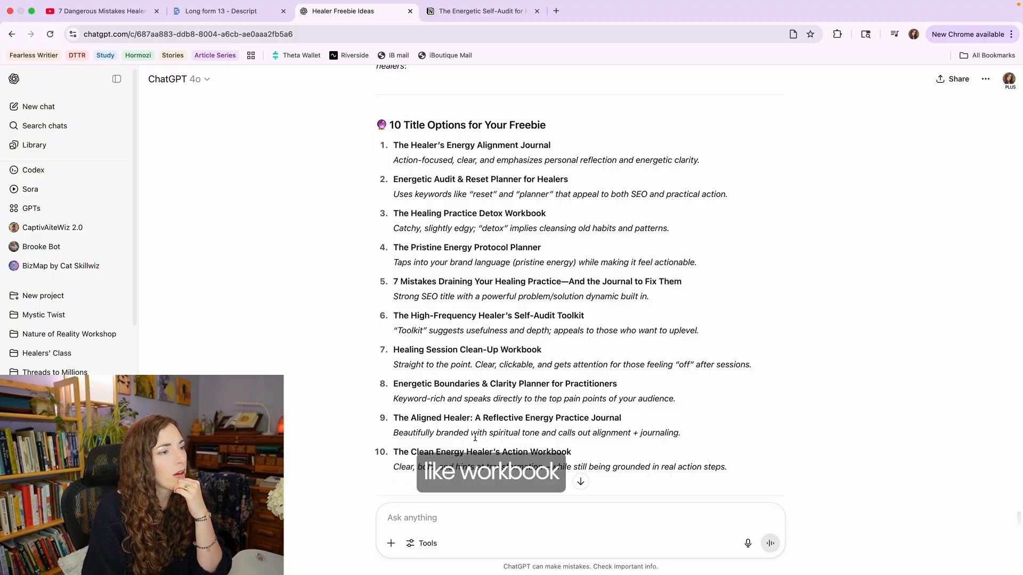
pyautogui.doubleClick(579, 315)
pyautogui.click(539, 353)
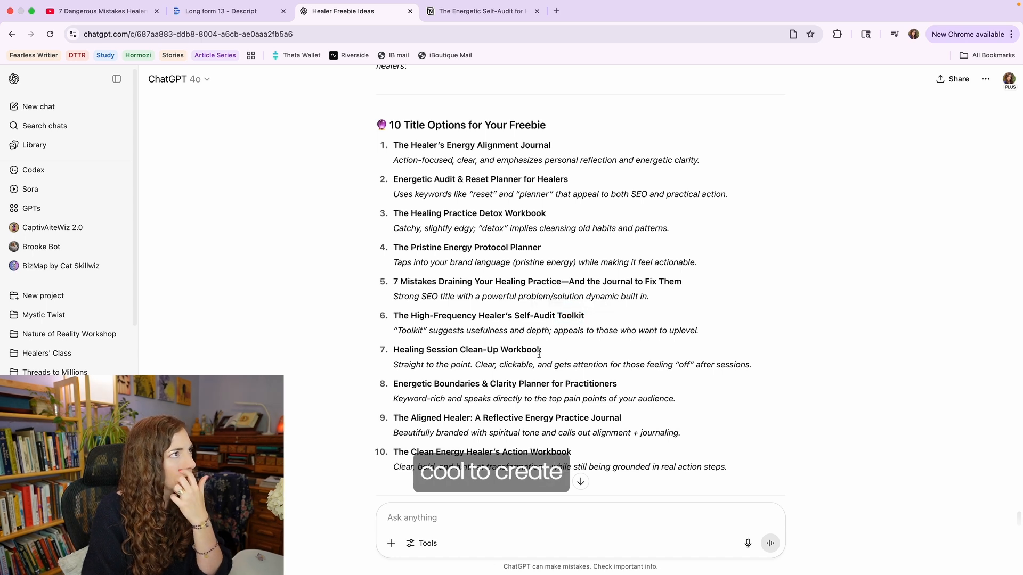
# - Start a follow-up prompt asking to "Create some titles that have "toolkit" or "workbook" in them"
pyautogui.write('Create som')
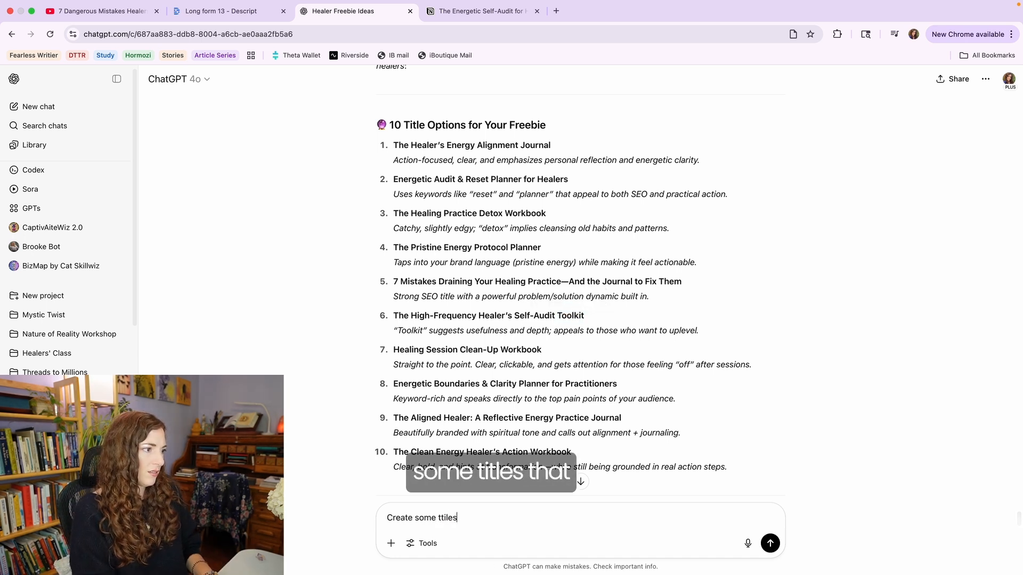
pyautogui.write('e titles that have')
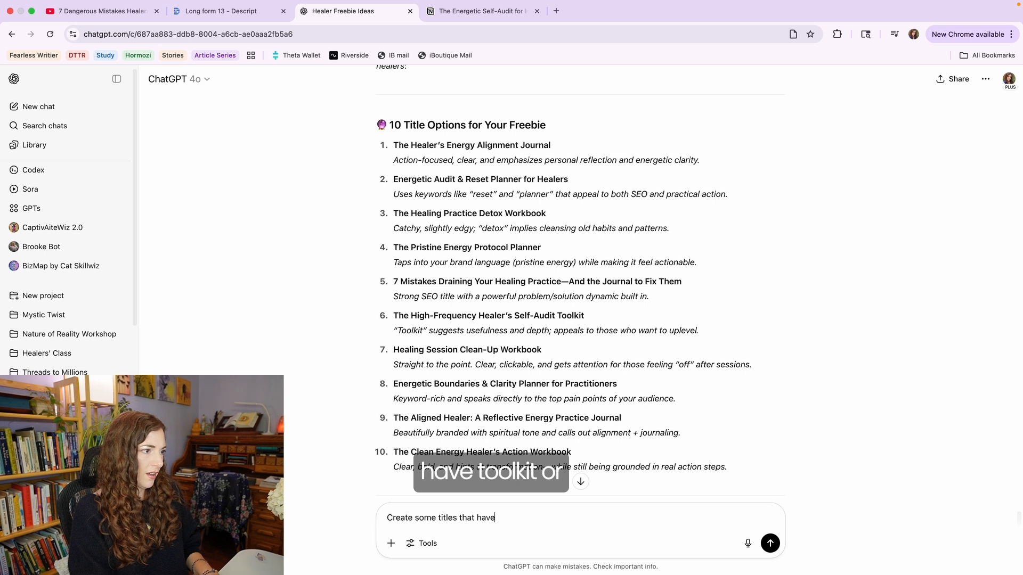
pyautogui.write(' "toolkit" or ')
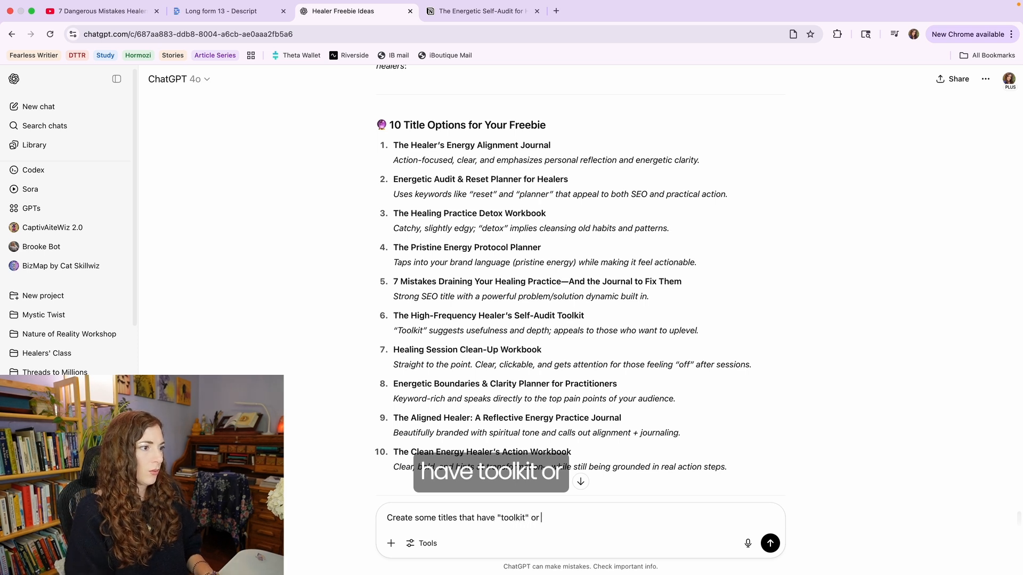
pyautogui.write('"workbook" in them')
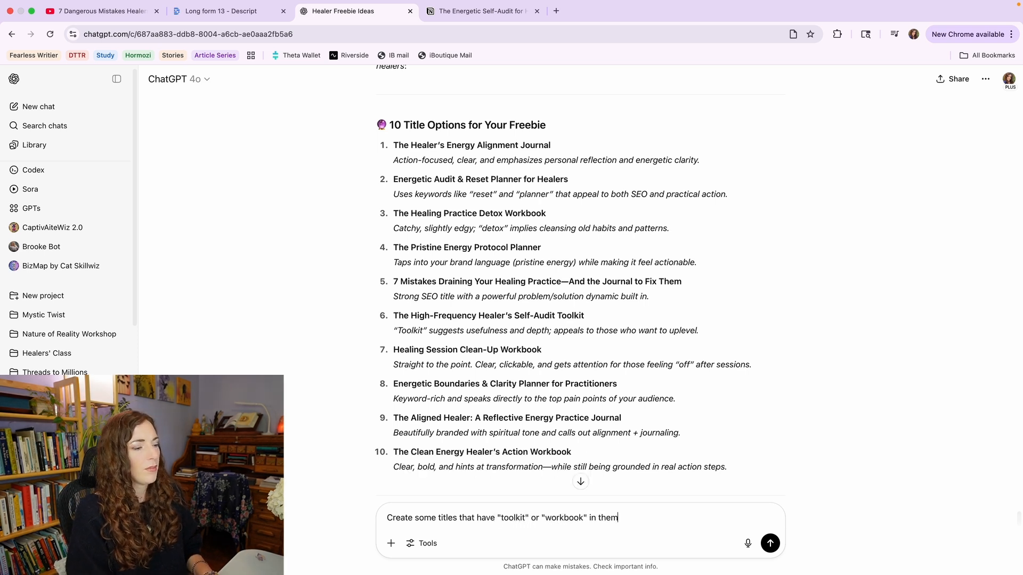
# - Add the wish to signal the audience's need to self-reflect on the healer practice, with guidance on how to do that and make it better, and send
pyautogui.write(', I want to signal to my audi')
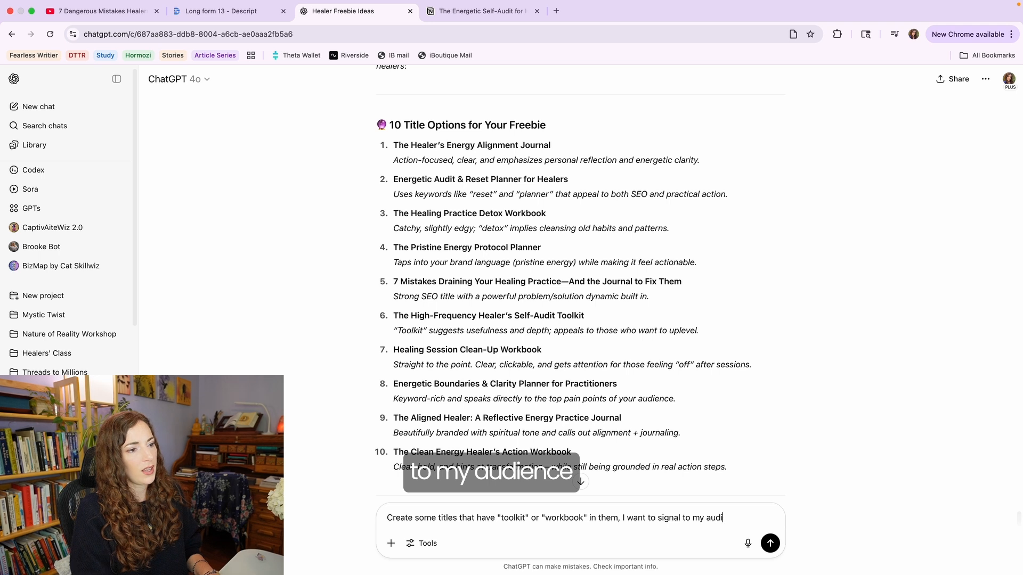
pyautogui.write('ence that they need to ')
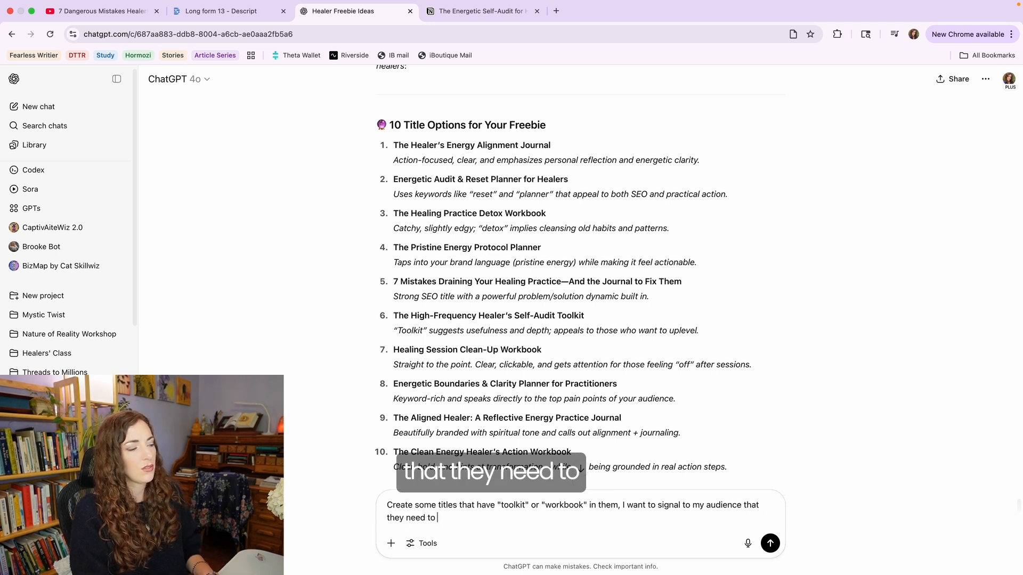
pyautogui.write('self-reflect on the healer practice but wi')
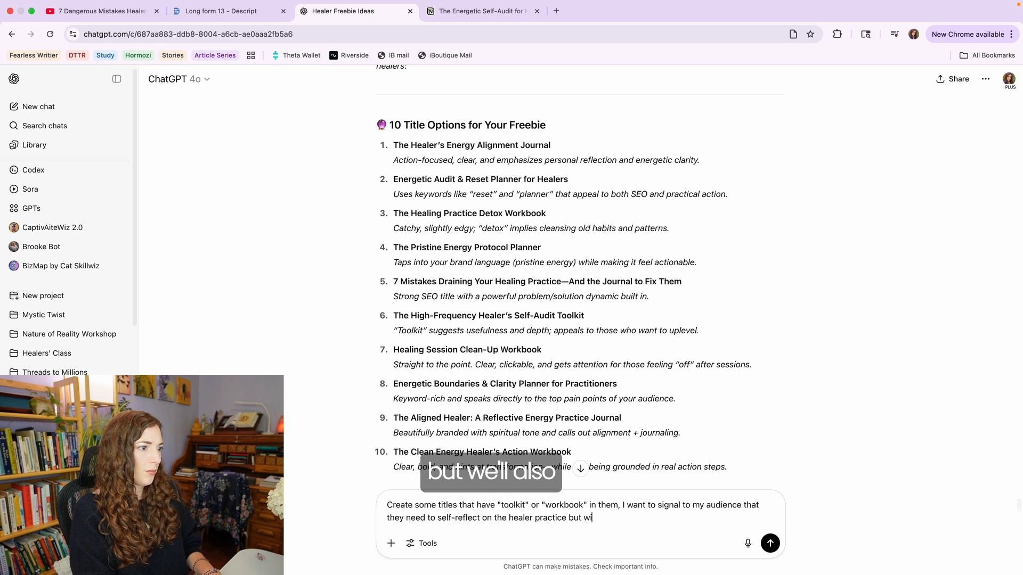
pyautogui.write('ll also have guidan')
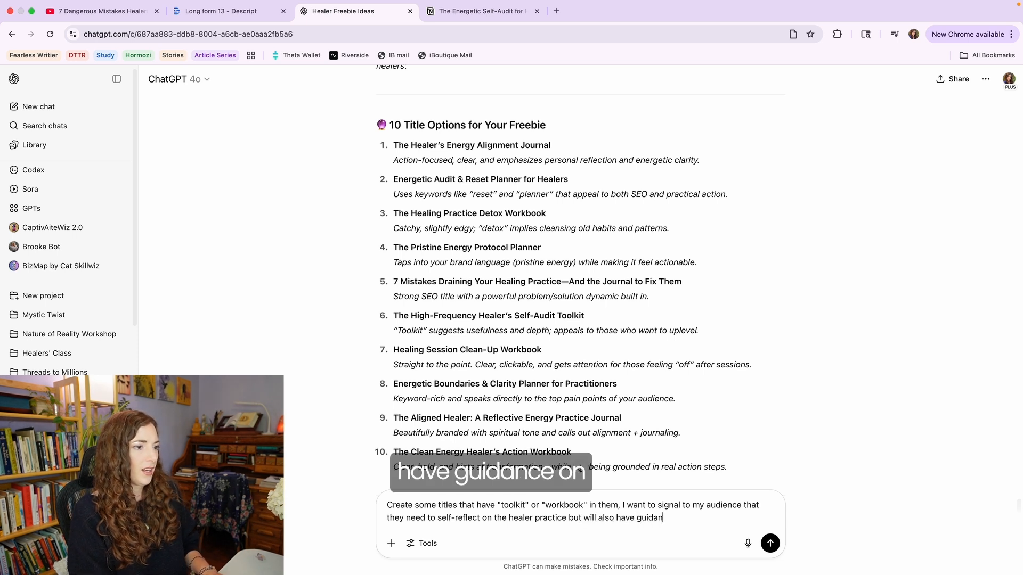
pyautogui.write('ce on how to do')
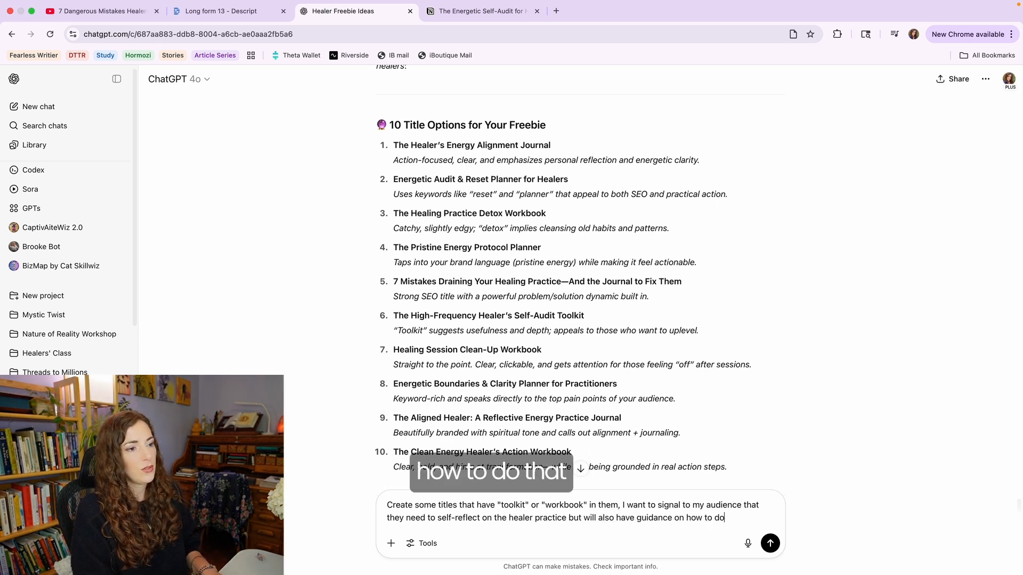
pyautogui.write(' that and make it bbetter')
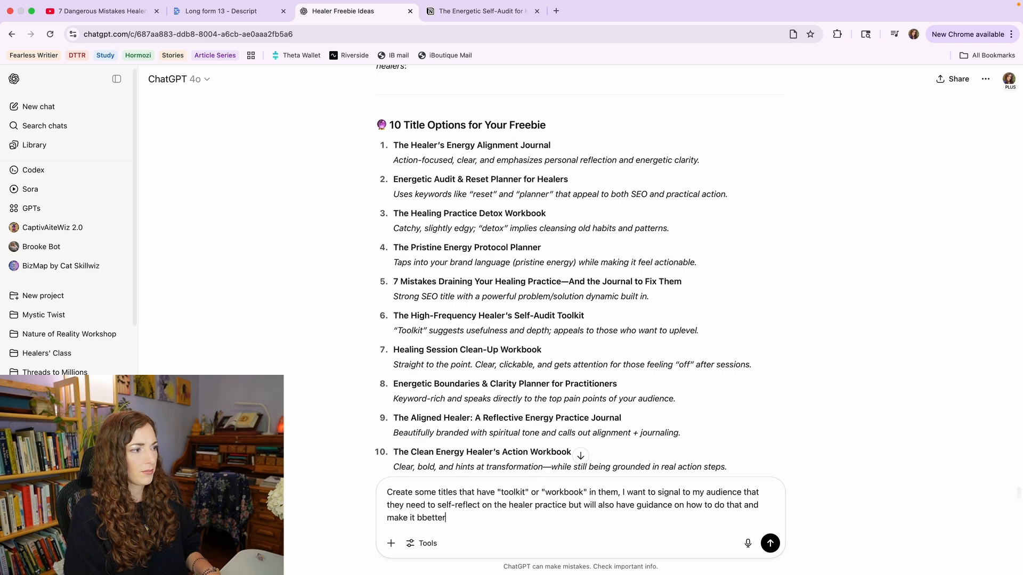
pyautogui.press('Return')
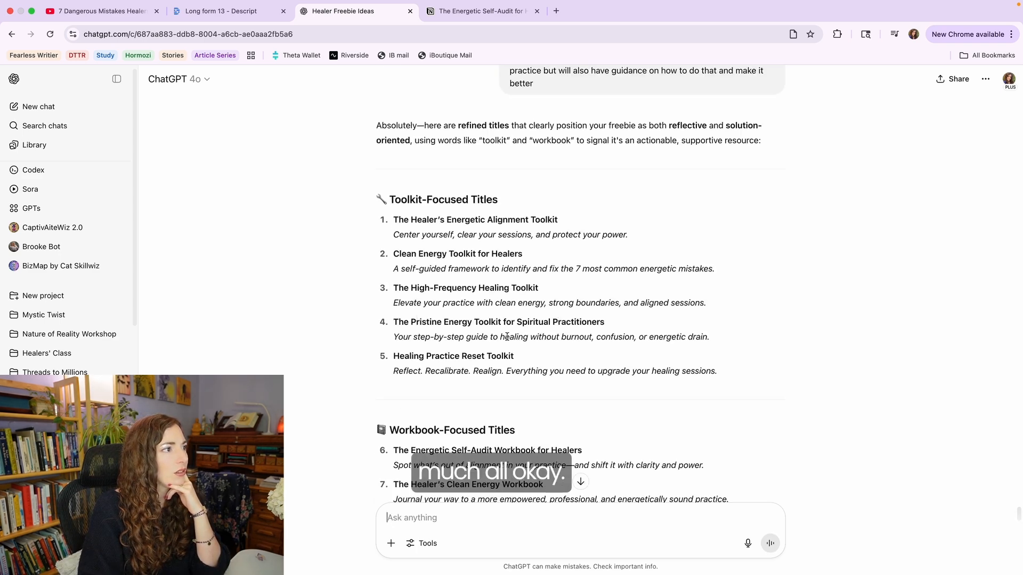
# - Start another prompt saying "Include the wording "self-audit" in the title."
pyautogui.scroll(-3, 512, 347)
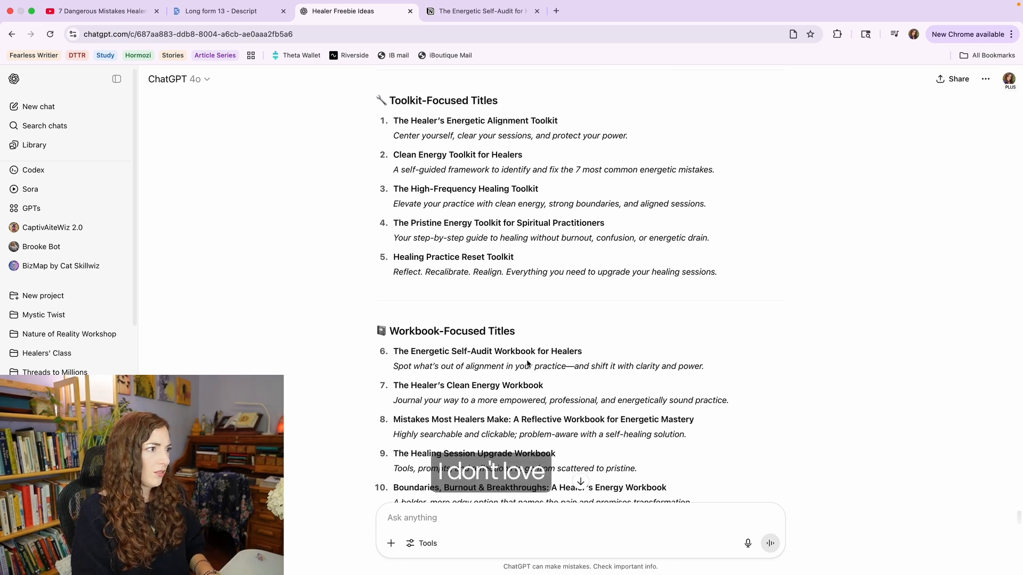
pyautogui.write('the wo')
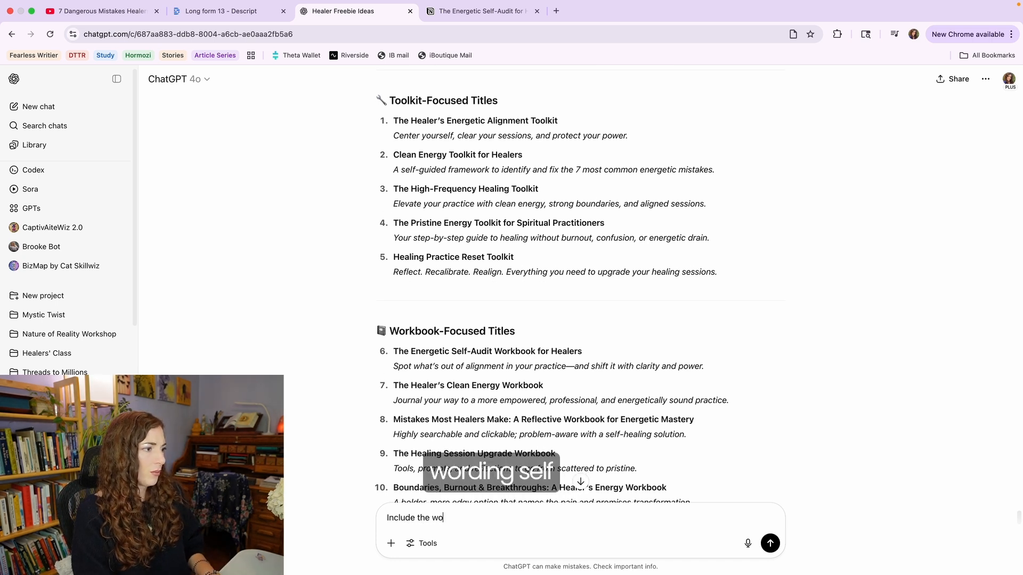
pyautogui.write('rding "self-audi')
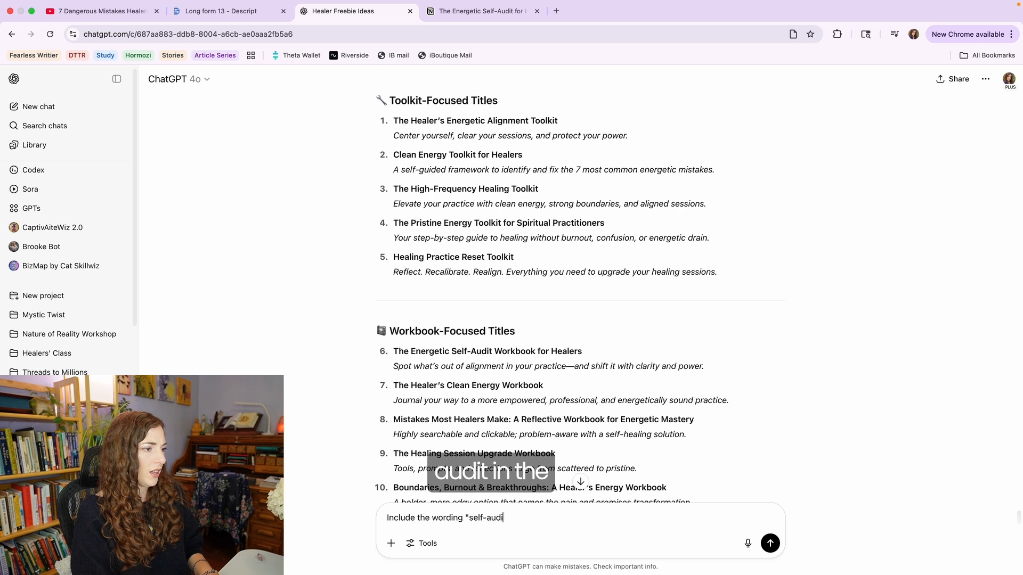
pyautogui.write('t" in the title. The')
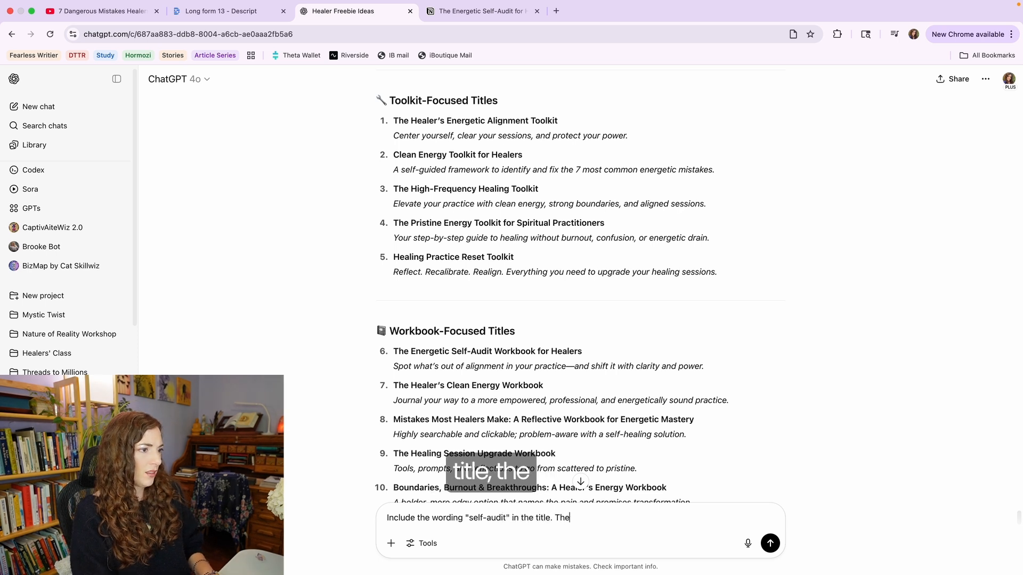
# - Add "The transcript and the main content of the workbook will talk about mistakes, so take this into consideration" and send the prompt
pyautogui.write(' tarnsc')
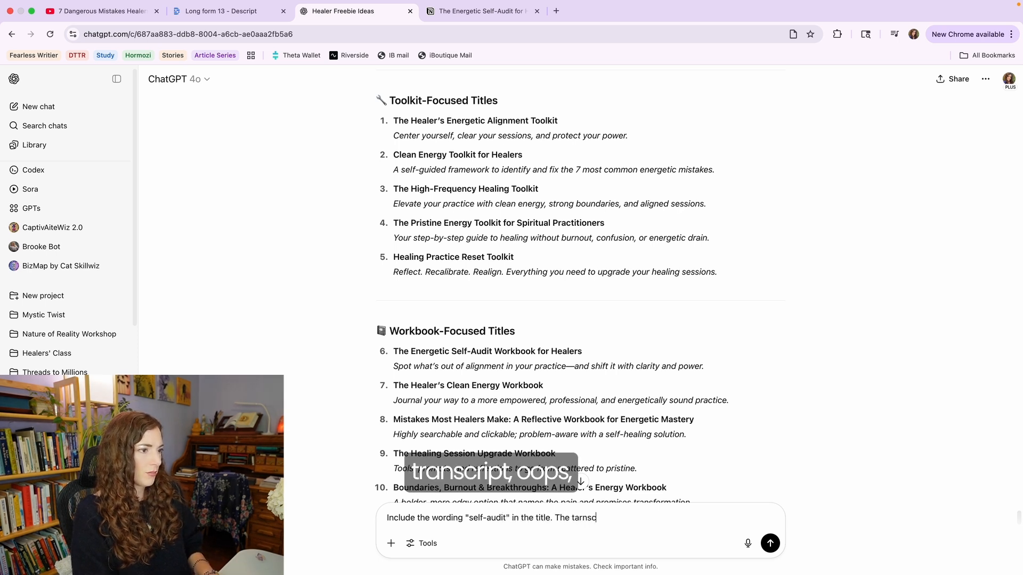
pyautogui.press('BackSpace')
pyautogui.press('BackSpace')
pyautogui.press('BackSpace')
pyautogui.press('BackSpace')
pyautogui.press('BackSpace')
pyautogui.write('ranscript and the main')
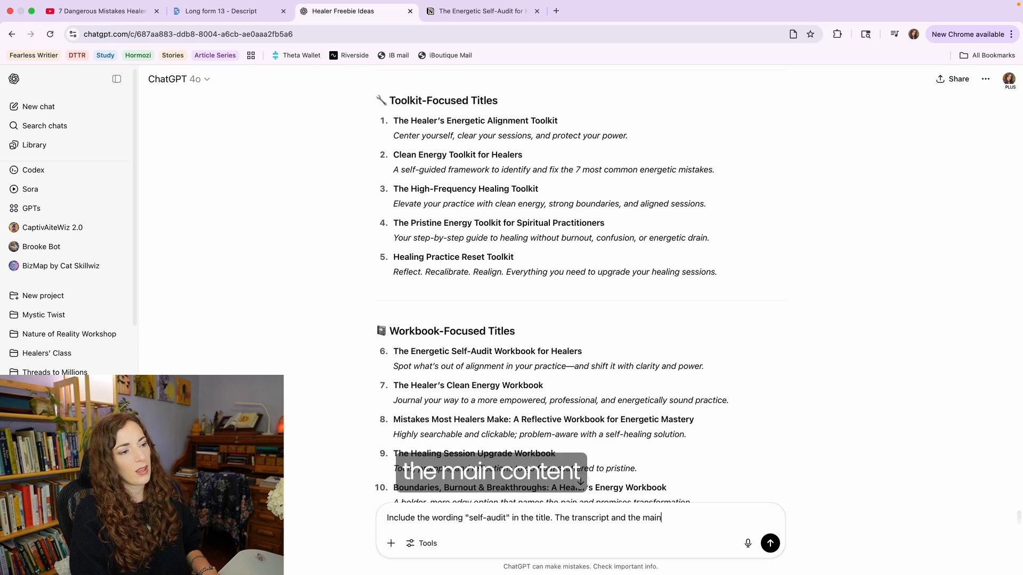
pyautogui.write(' content of the workbook')
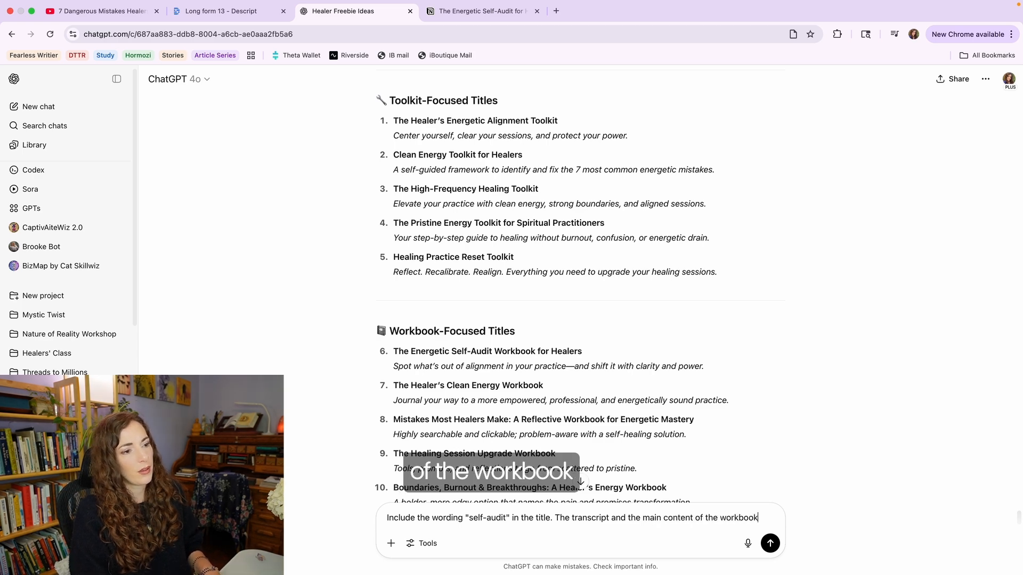
pyautogui.write(' will talk about ')
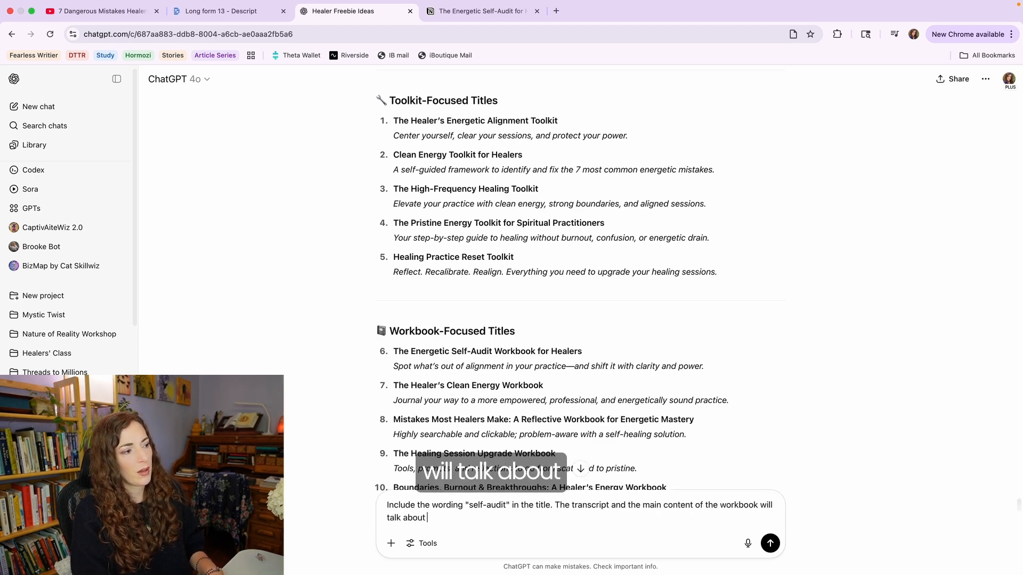
pyautogui.write('mistakes, so ta')
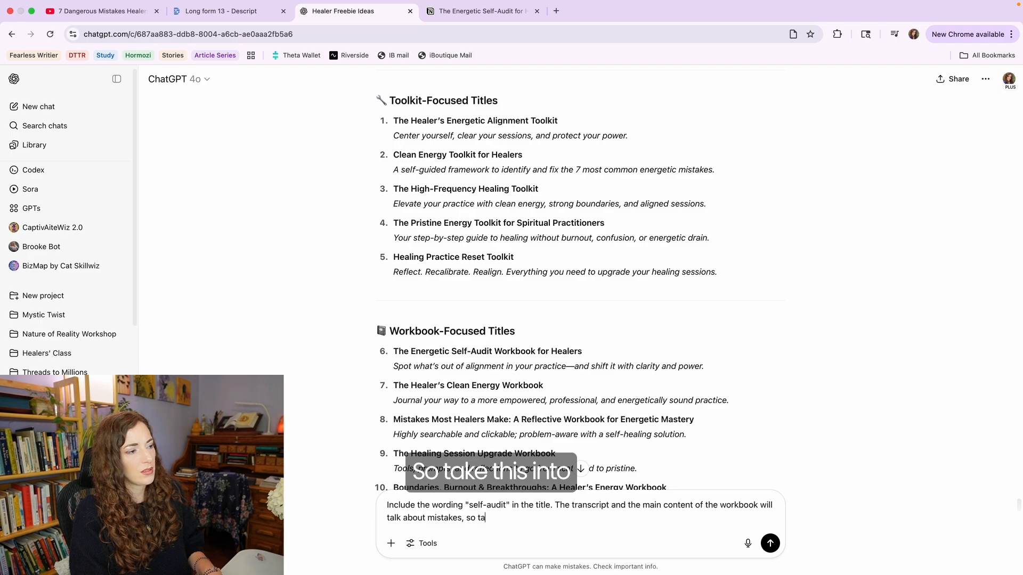
pyautogui.write('ke this into con')
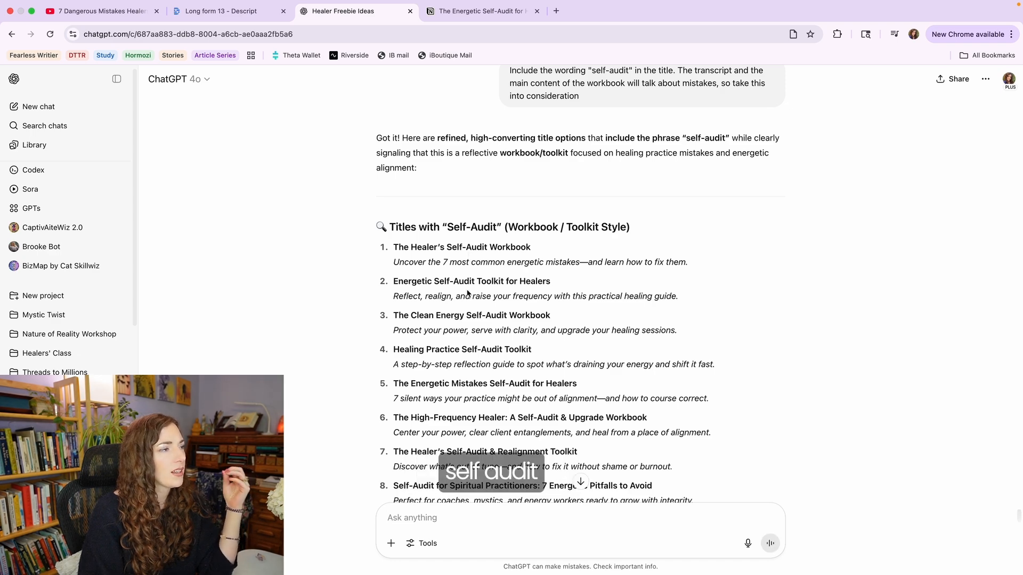
# - Review the suggested self-audit titles, and copy the tagline heading beneath the page title of the healer guide in Notion
pyautogui.scroll(-1, 468, 292)
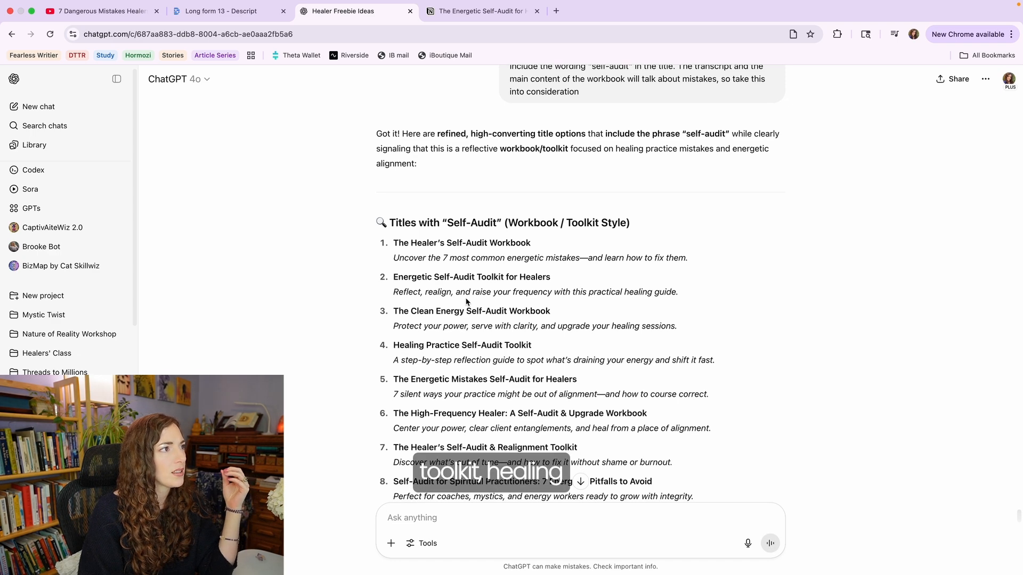
pyautogui.scroll(-2, 467, 304)
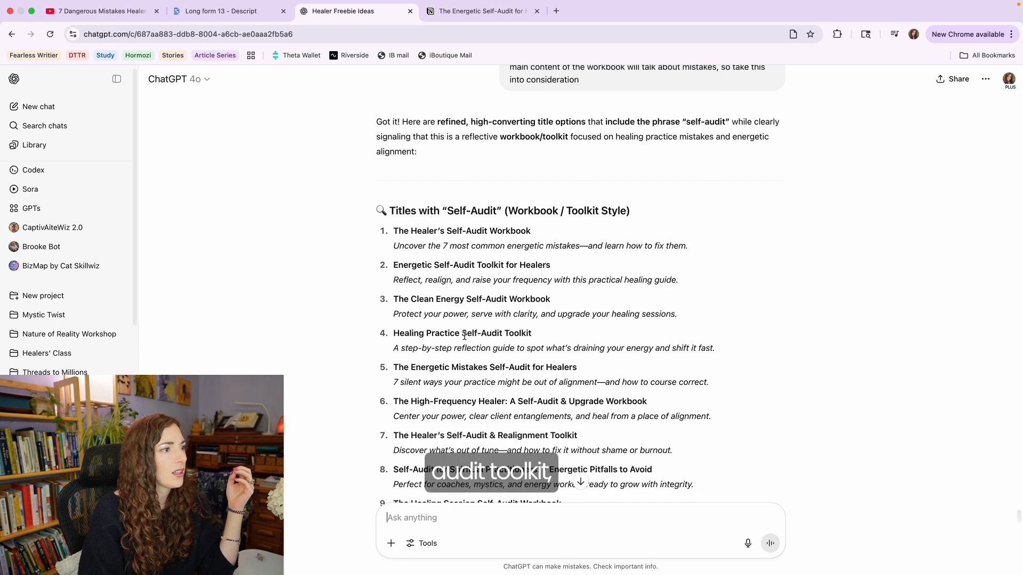
pyautogui.scroll(-5, 465, 336)
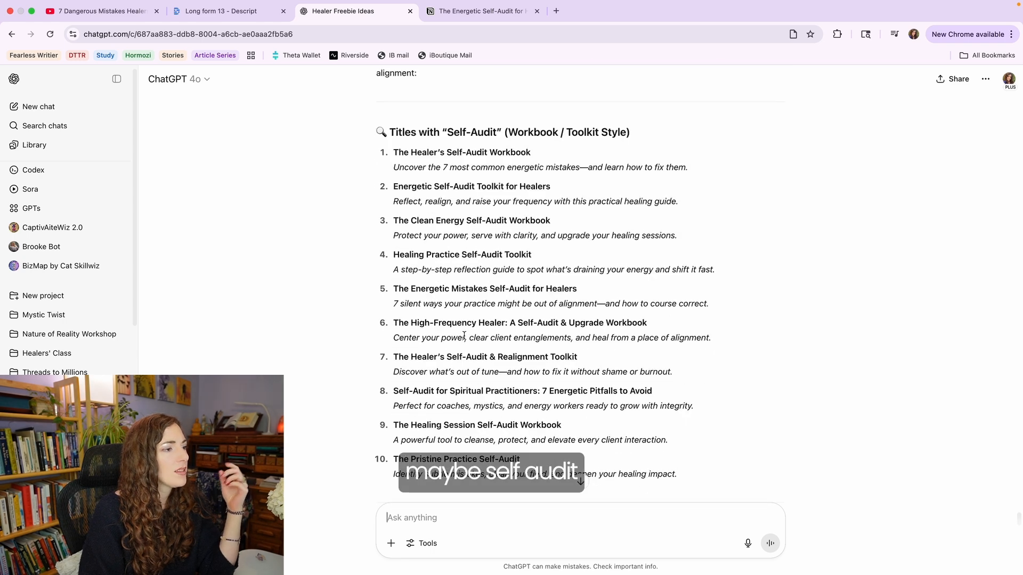
pyautogui.click(482, 12)
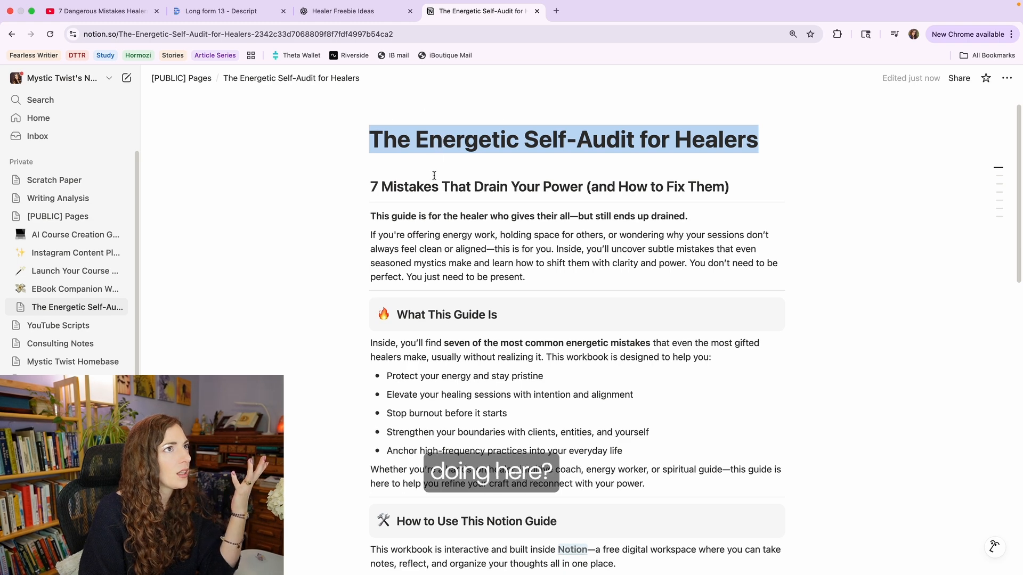
pyautogui.moveTo(397, 186); pyautogui.dragTo(684, 189)
pyautogui.tripleClick(684, 189)
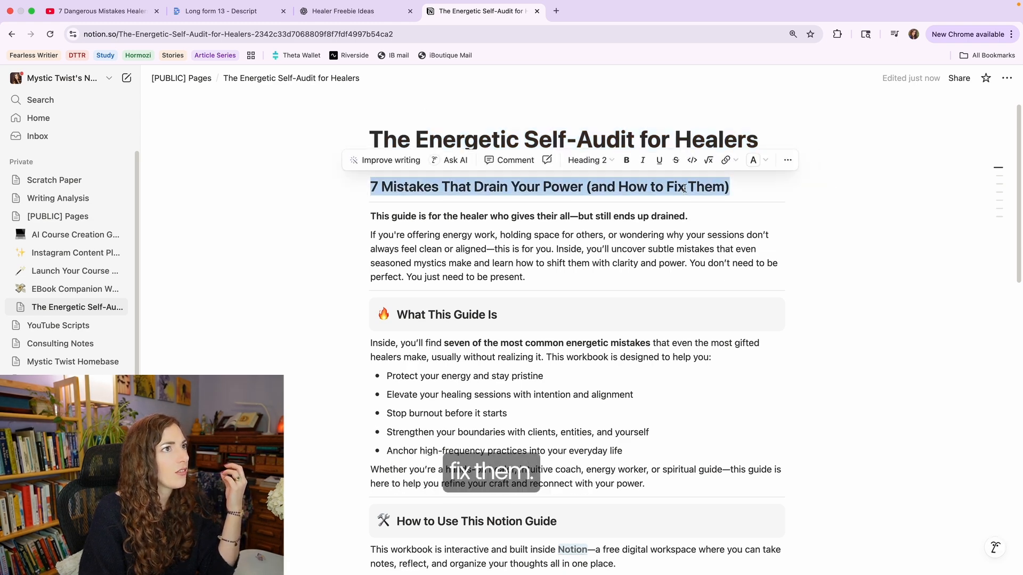
# - Back in ChatGPT, send "Here's the tagline, do you have any suggestions for the titles, based on this?" followed by the copied tagline in quotes
pyautogui.click(367, 12)
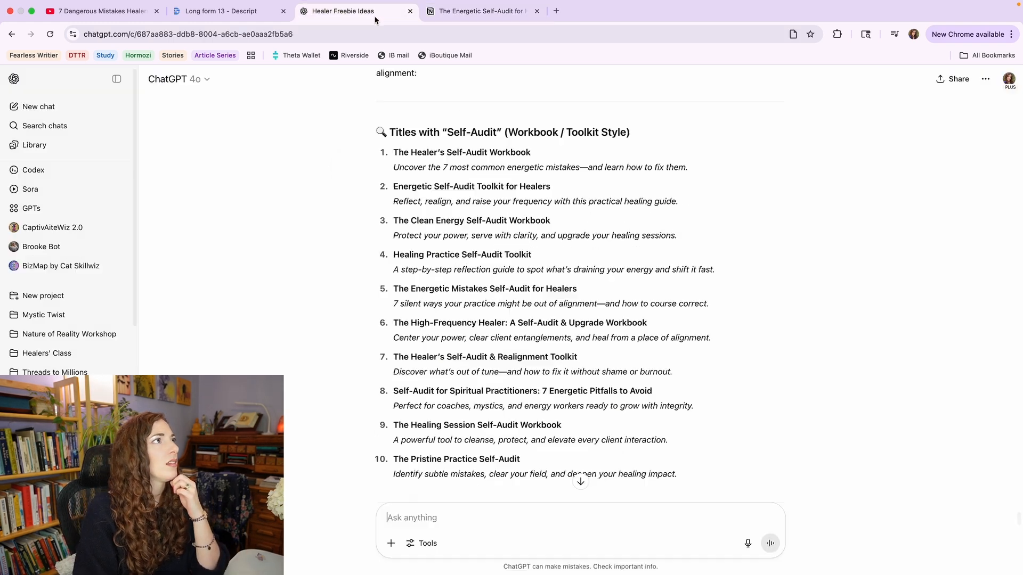
pyautogui.write("Here's the ta")
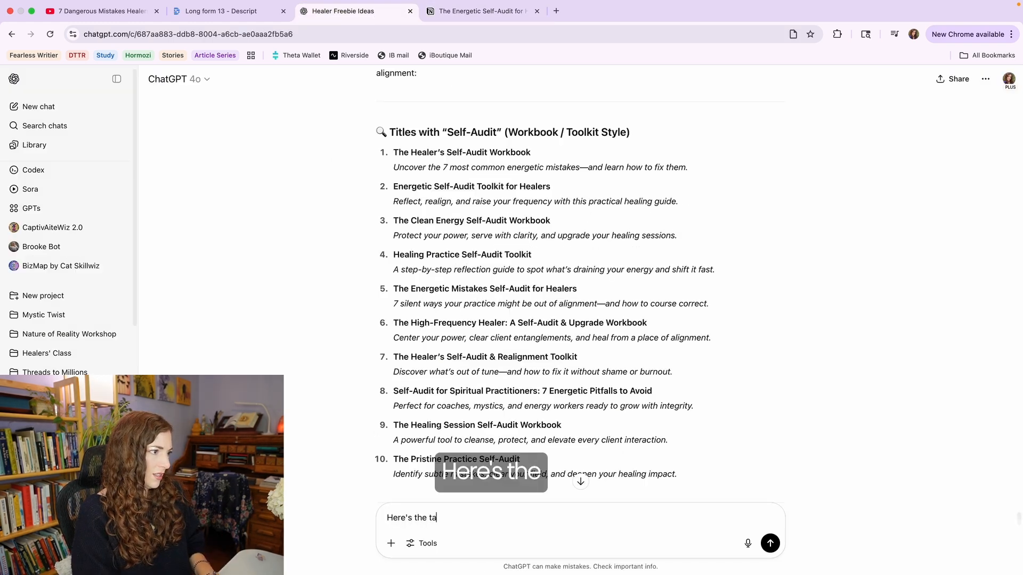
pyautogui.write('gline, do you have an')
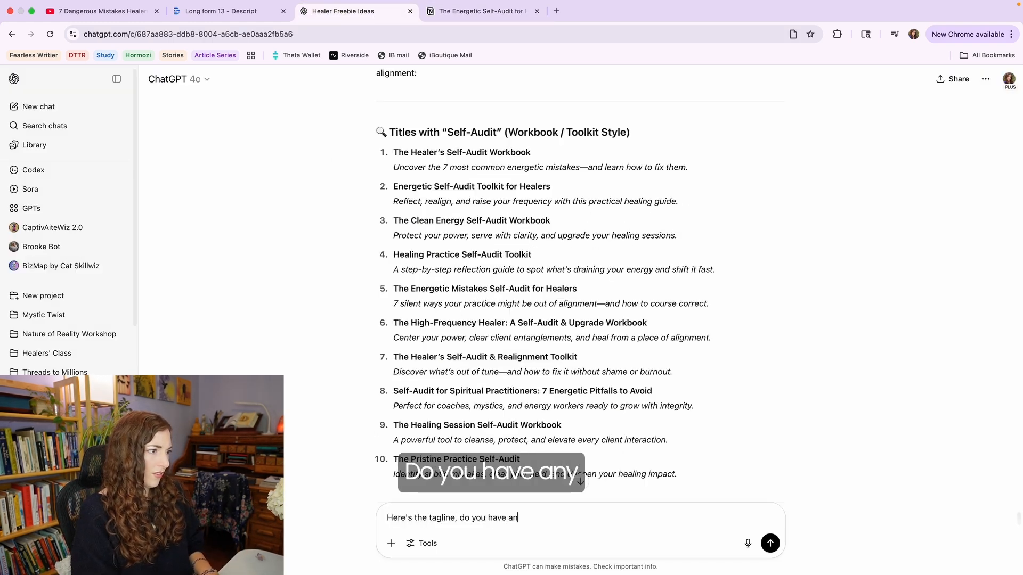
pyautogui.write('y suggestions for tht')
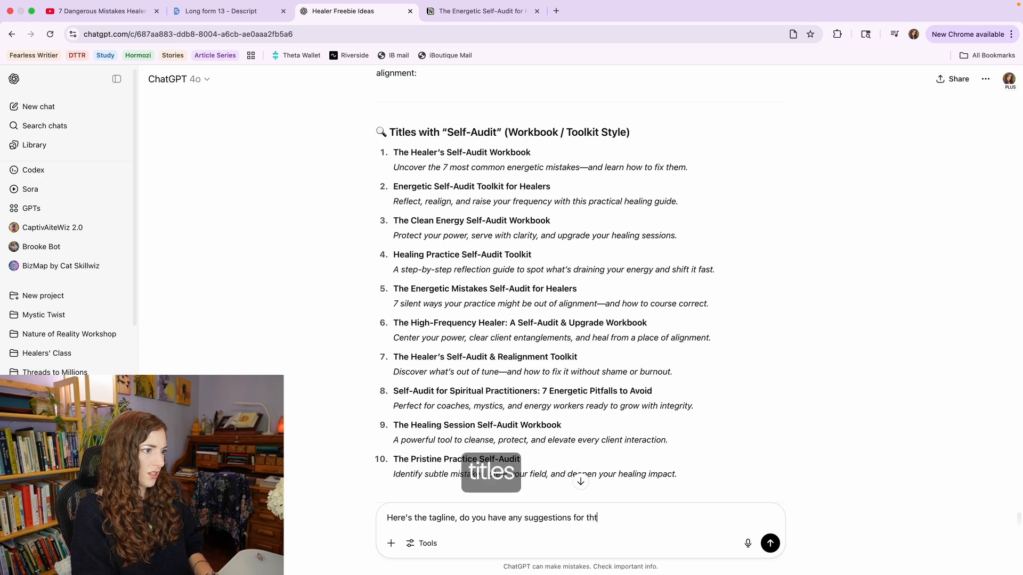
pyautogui.write(' titles, based on this?')
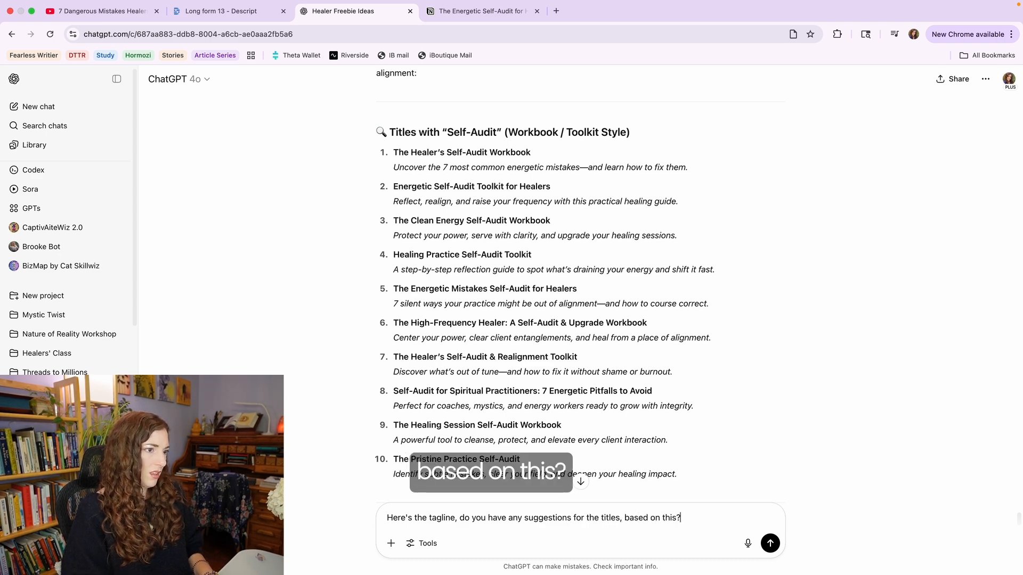
pyautogui.write('"7 Mistakes That Drain Your Power (and How to Fix Them)')
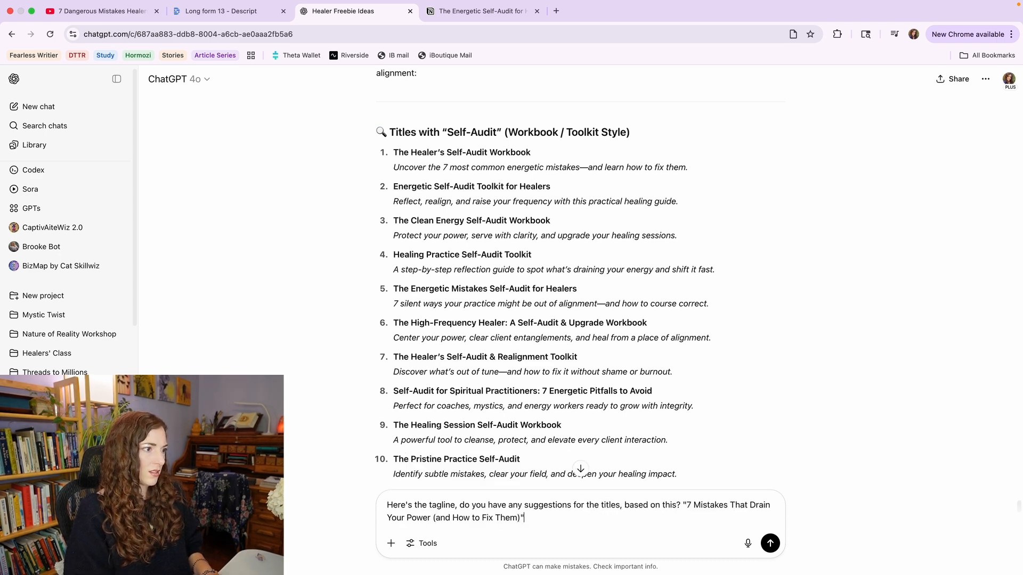
pyautogui.press('Return')
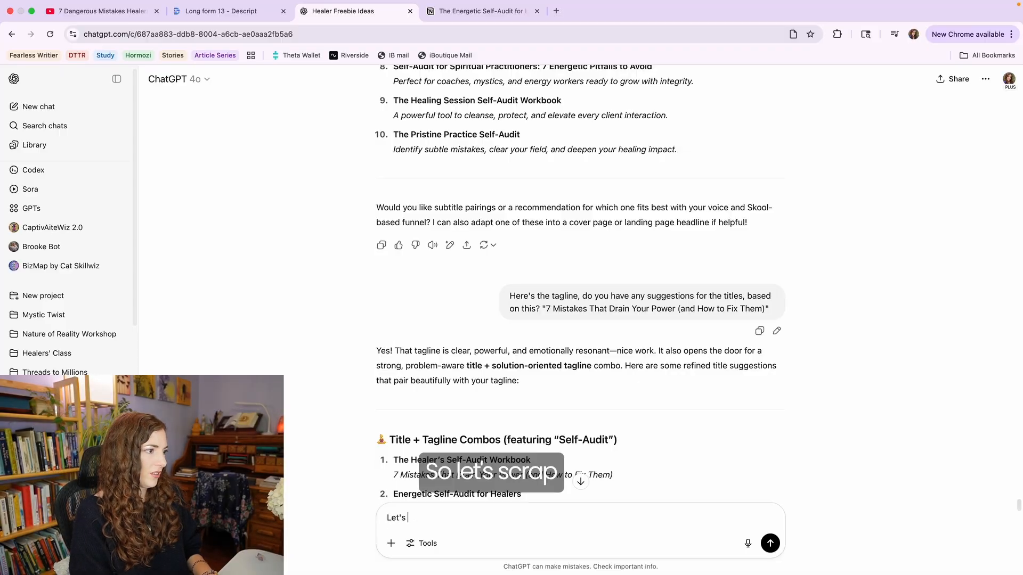
# - Draft the prompt "Let's scrap the self-audit idea. I want the title to be clear that it's for healers, actionable and solution-oriented"
pyautogui.write('the self-aud')
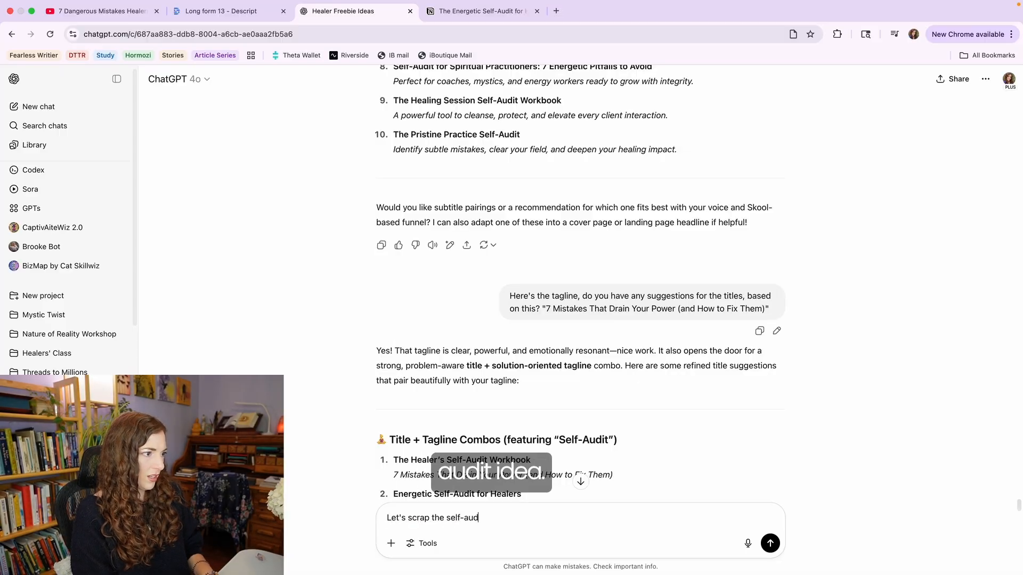
pyautogui.write('it idea. I want the title to')
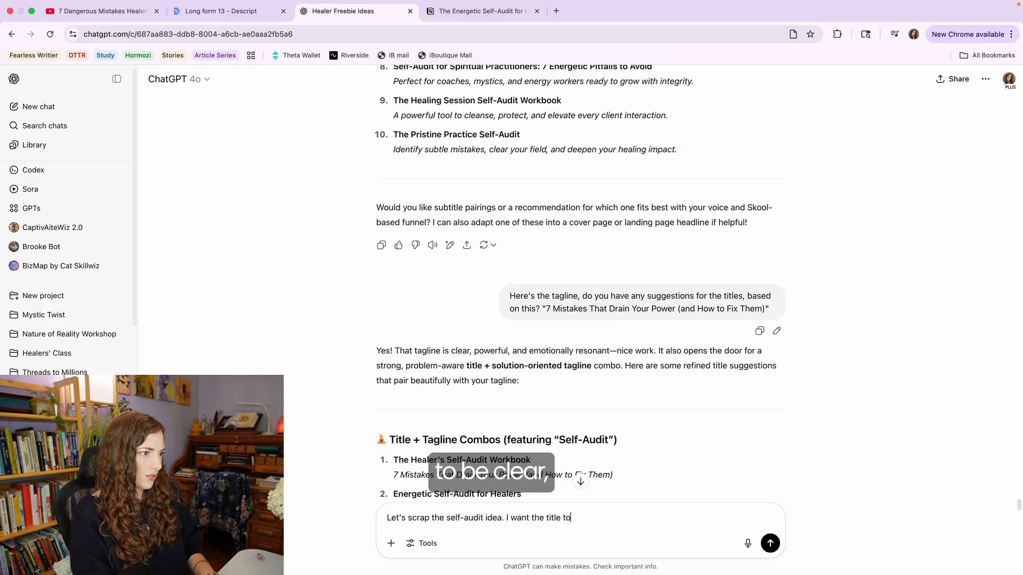
pyautogui.write(' b')
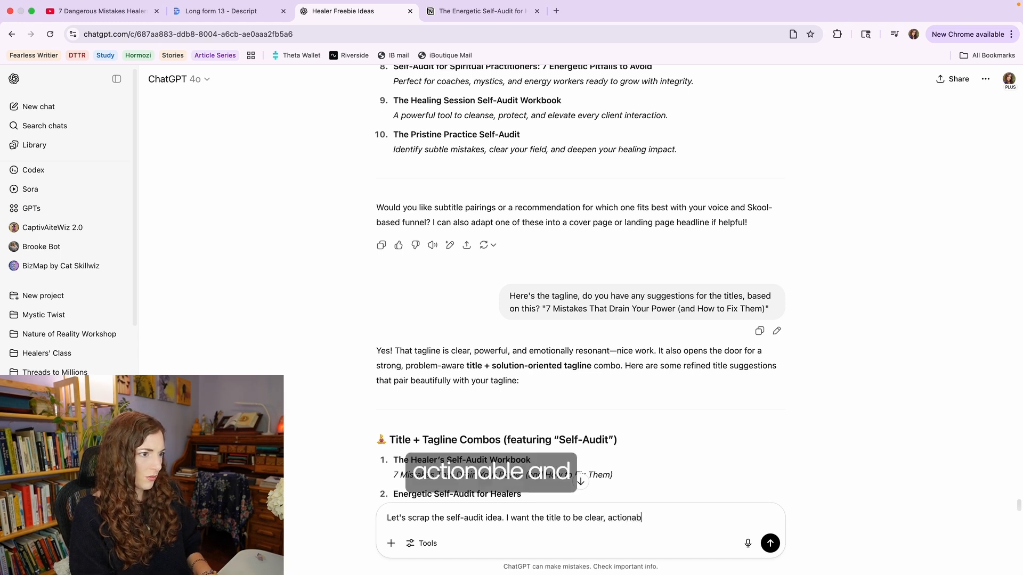
pyautogui.write("e clear that it's, actionable and solution-or")
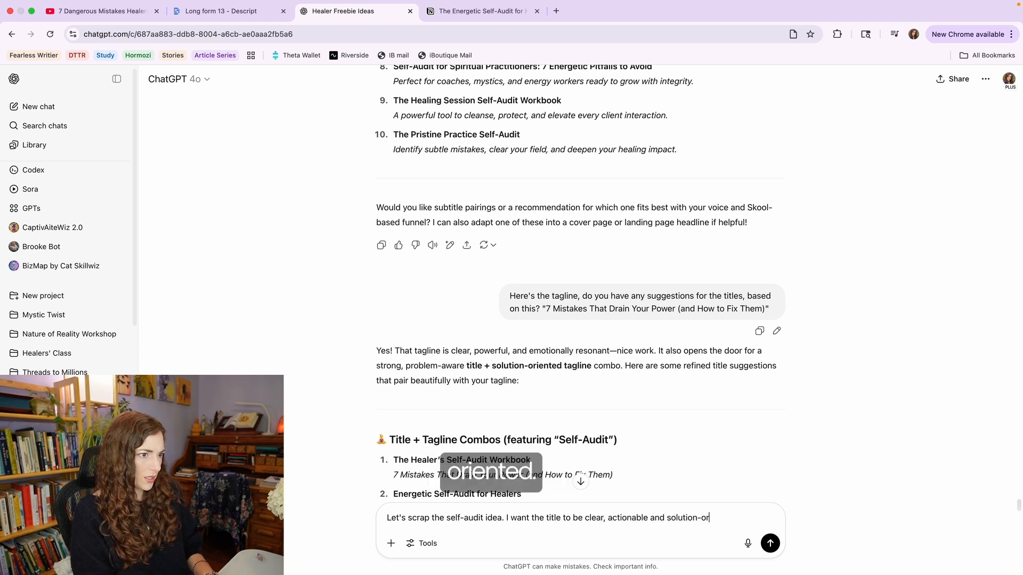
pyautogui.write('iented')
pyautogui.click(606, 518)
pyautogui.write("that it's")
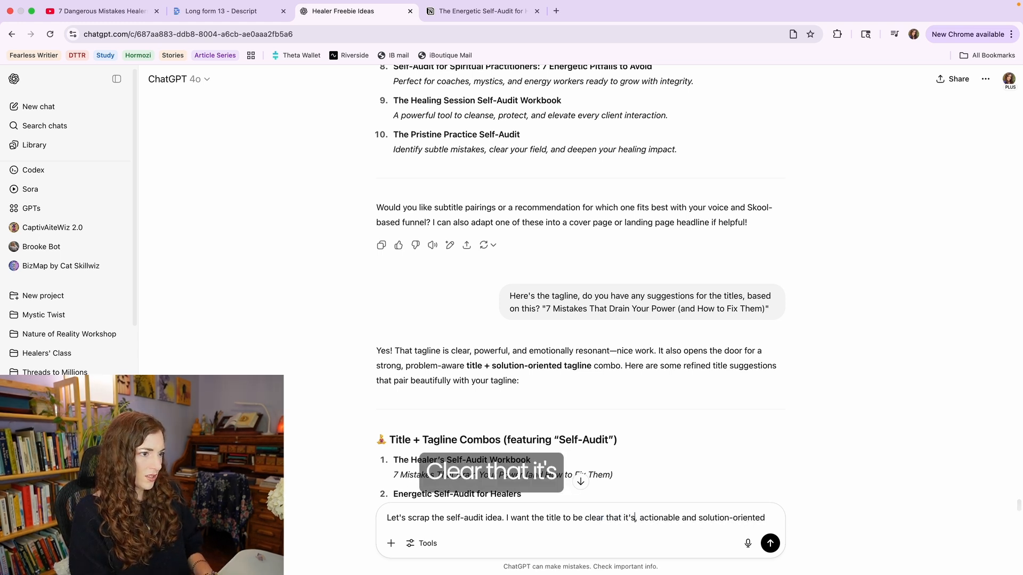
pyautogui.write(' for healers')
# - Finish the prompt with "for fixing common healing mistakes. Give some title examples." and send it
pyautogui.click(453, 518)
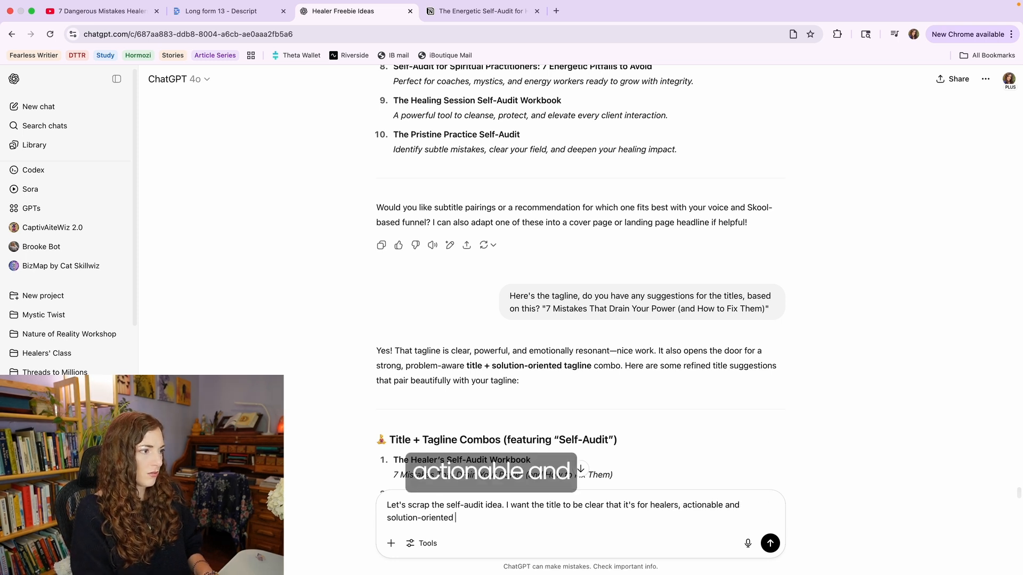
pyautogui.write('for fixing')
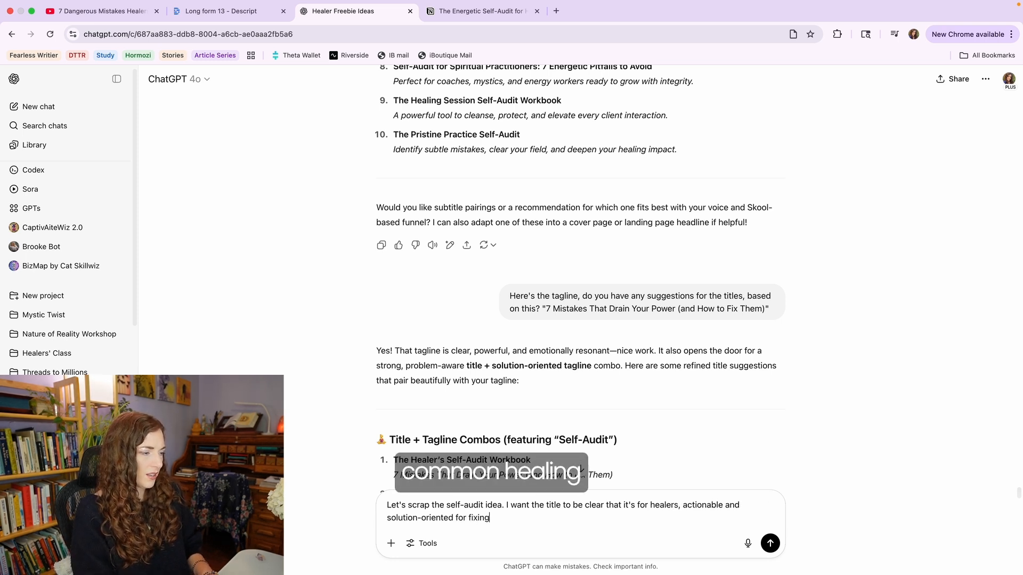
pyautogui.write(' common healing pr')
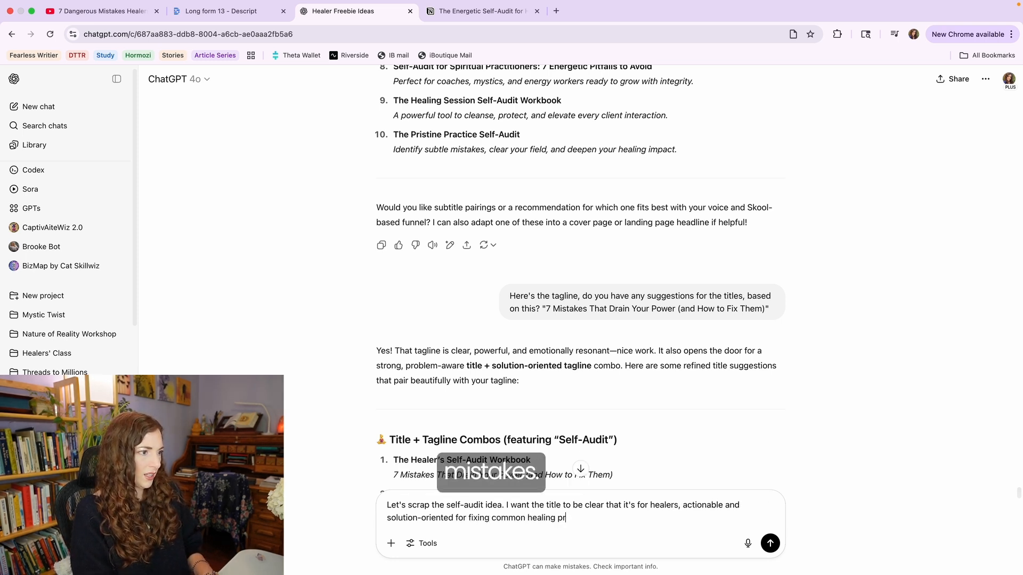
pyautogui.press('BackSpace')
pyautogui.press('BackSpace')
pyautogui.write('mistakes. Give some ')
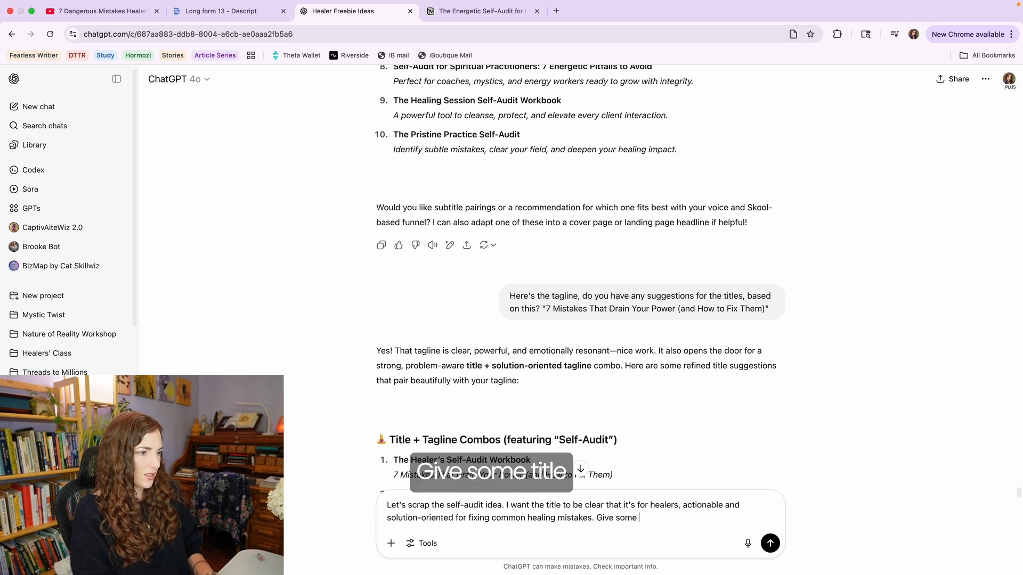
pyautogui.write('title example')
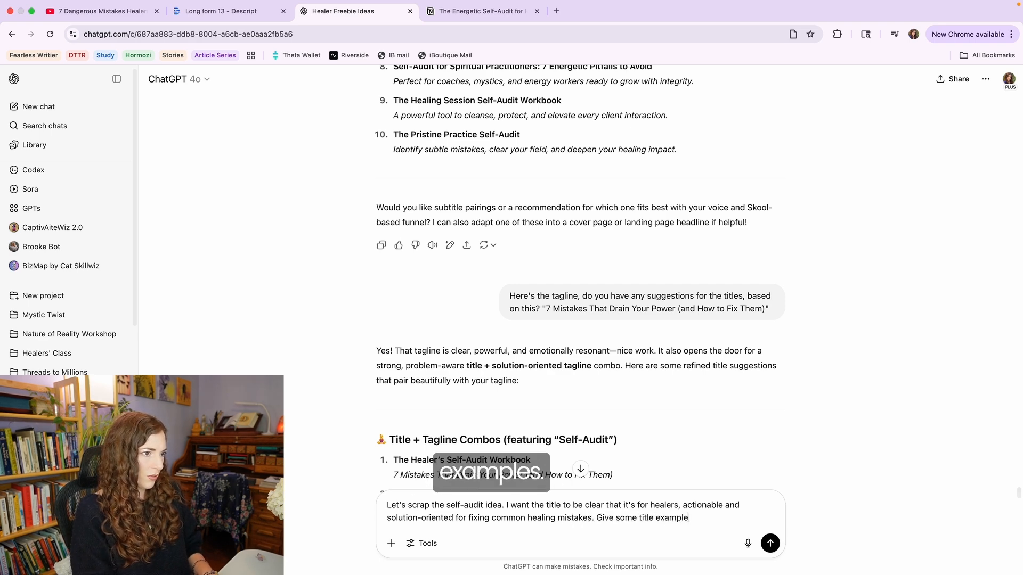
pyautogui.write('s.')
pyautogui.press('Return')
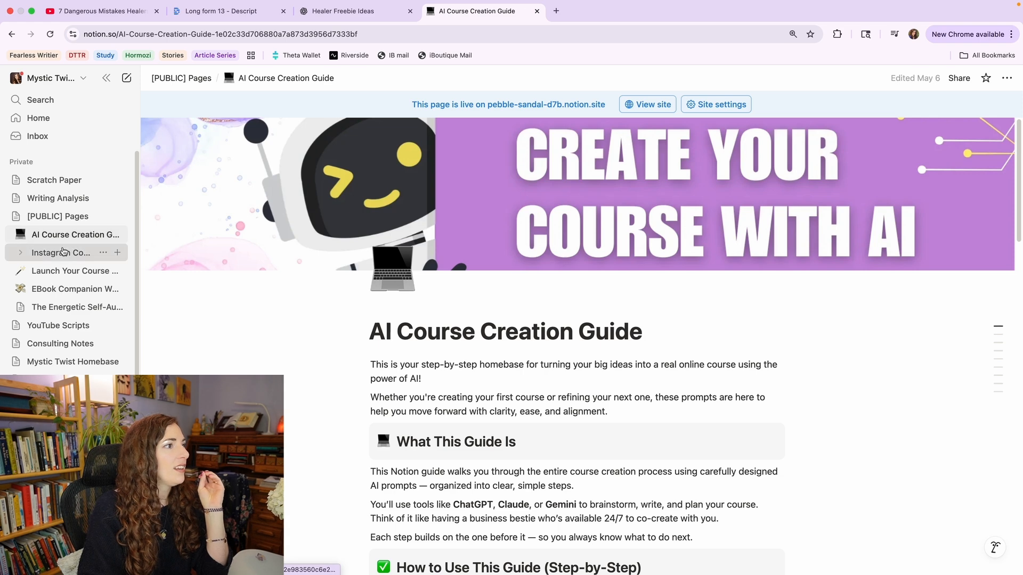
# - Check the page titles of the Instagram Content Planner and the Energetic Self-Audit guide in Notion, and return to ChatGPT
pyautogui.click(63, 252)
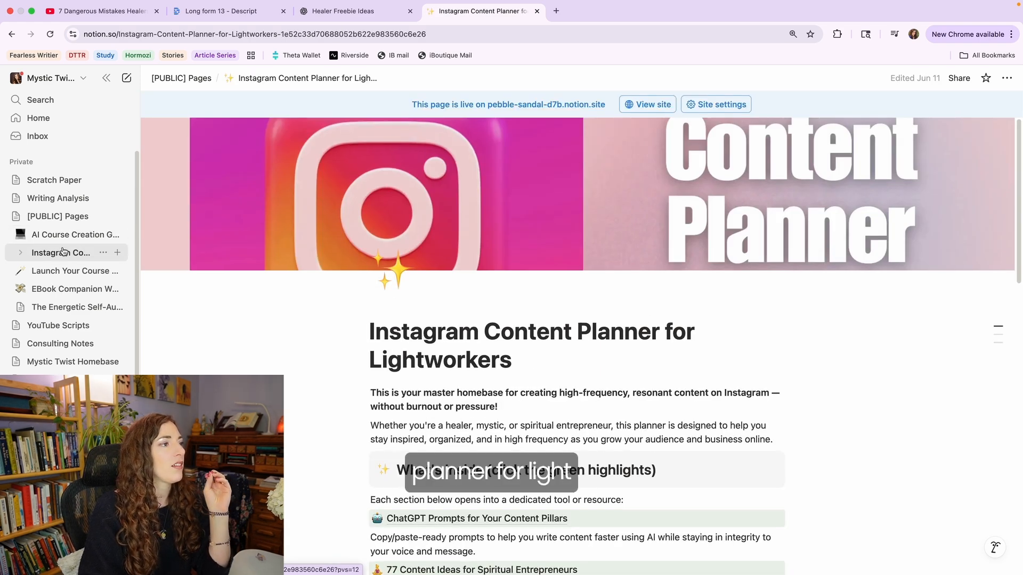
pyautogui.click(58, 307)
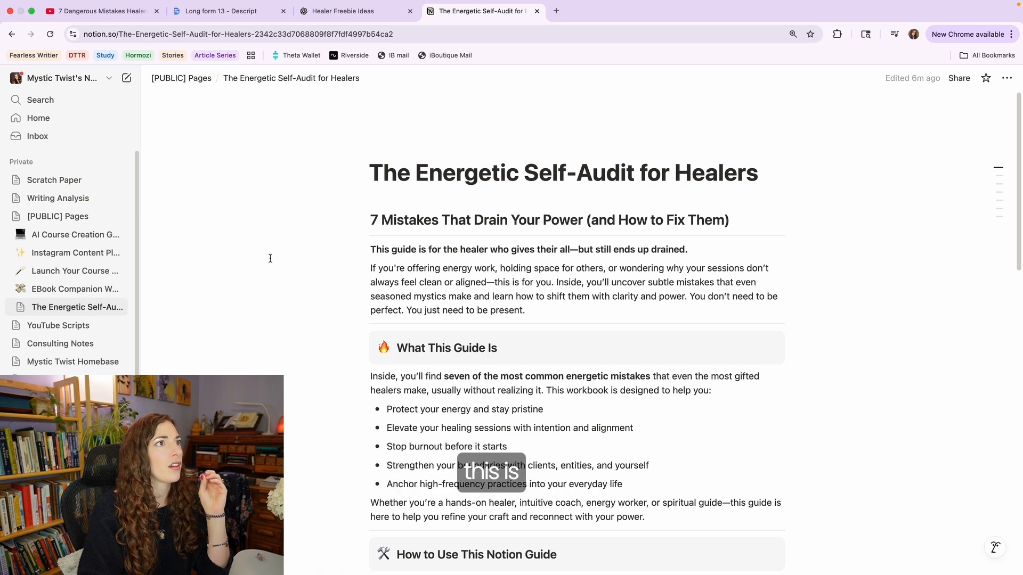
pyautogui.click(341, 12)
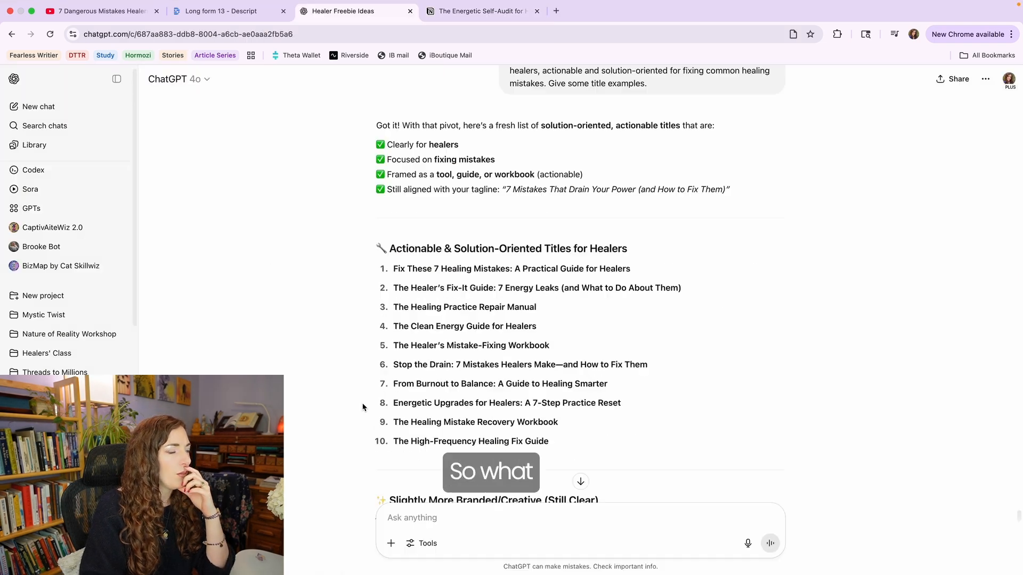
# - Review the suggested actionable and more branded titles for healers in ChatGPT's latest answer
pyautogui.scroll(-2, 397, 373)
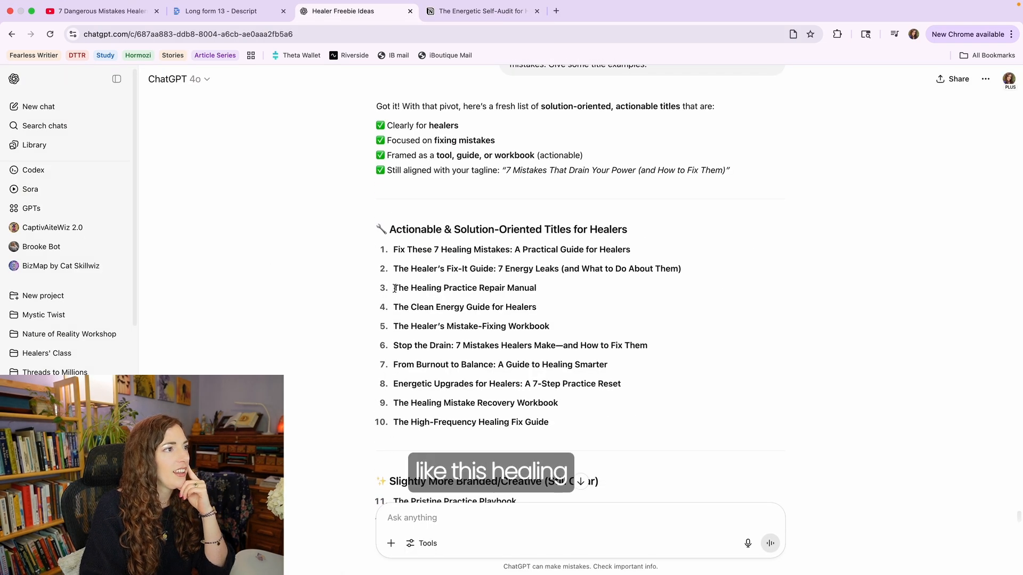
pyautogui.moveTo(395, 289); pyautogui.dragTo(537, 291)
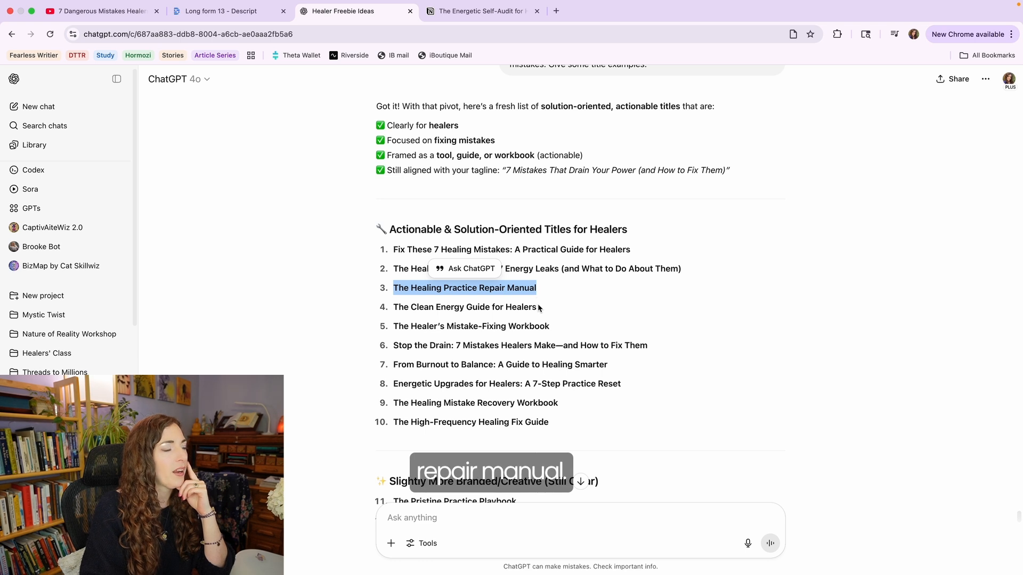
pyautogui.click(532, 288)
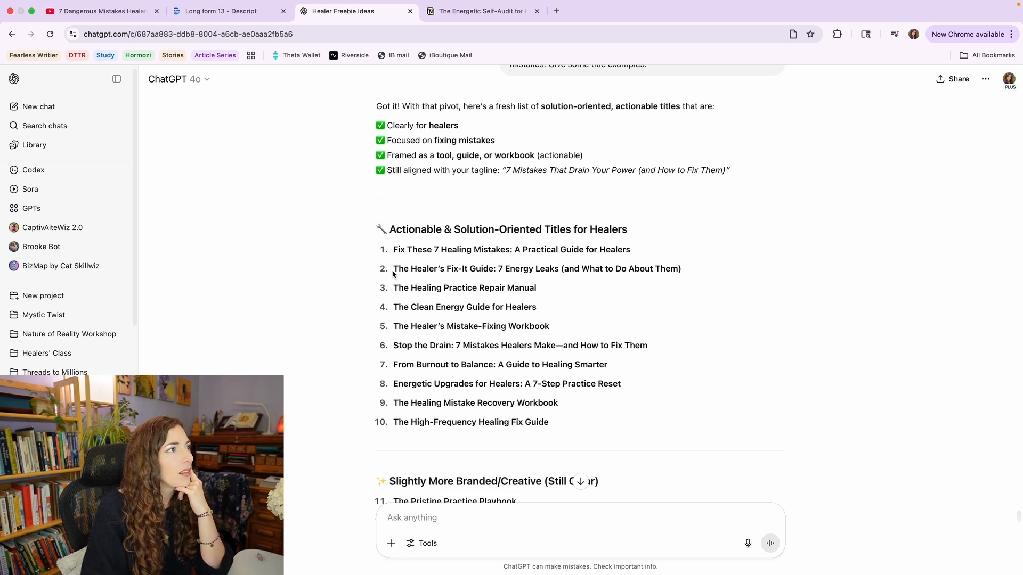
pyautogui.moveTo(393, 269); pyautogui.dragTo(496, 270)
pyautogui.moveTo(393, 307); pyautogui.dragTo(528, 307)
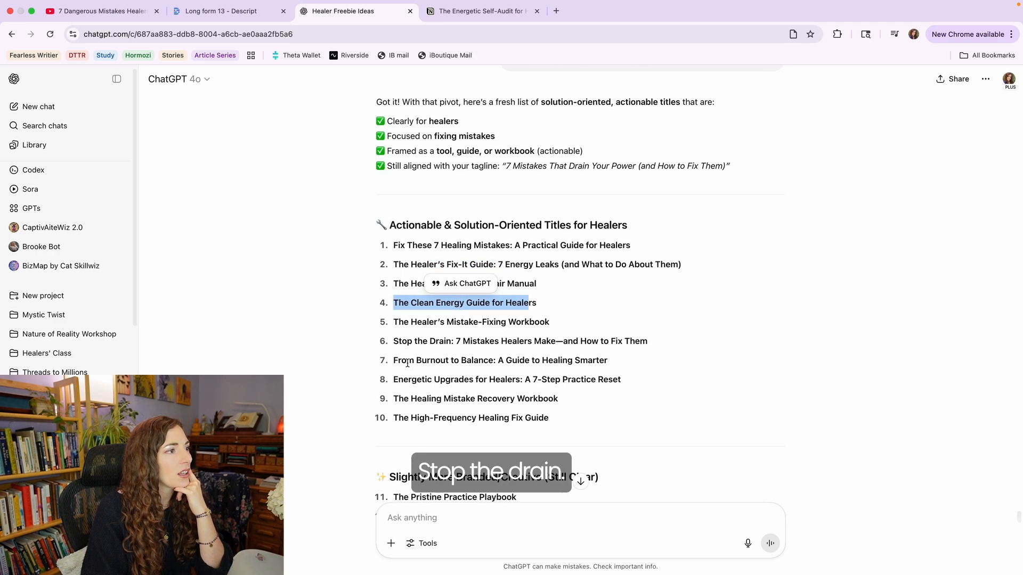
pyautogui.scroll(-2, 413, 364)
pyautogui.moveTo(393, 334); pyautogui.dragTo(588, 333)
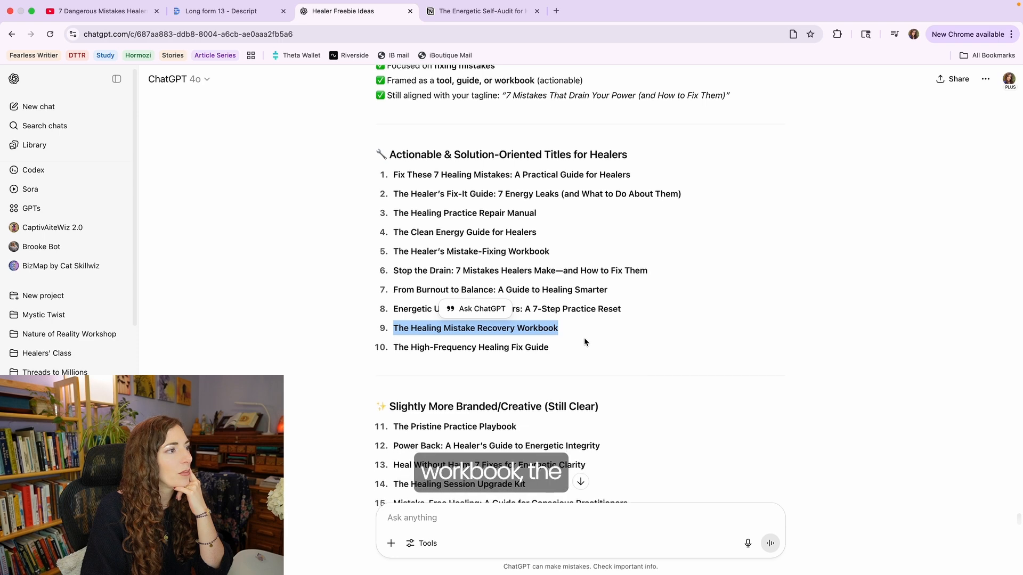
pyautogui.click(419, 382)
pyautogui.scroll(-1, 419, 382)
pyautogui.scroll(-1, 421, 383)
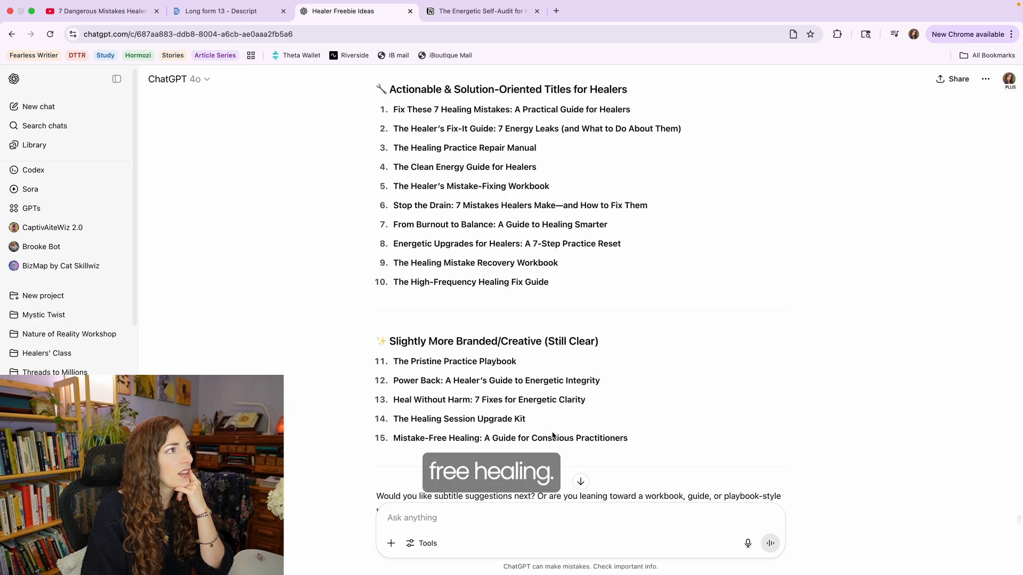
# - Copy "The Healing Mistake Recovery Workbook" from the suggestions and replace the healer guide's page title in Notion with it
pyautogui.scroll(3, 553, 435)
pyautogui.moveTo(393, 392); pyautogui.dragTo(560, 387)
pyautogui.press('super+c')
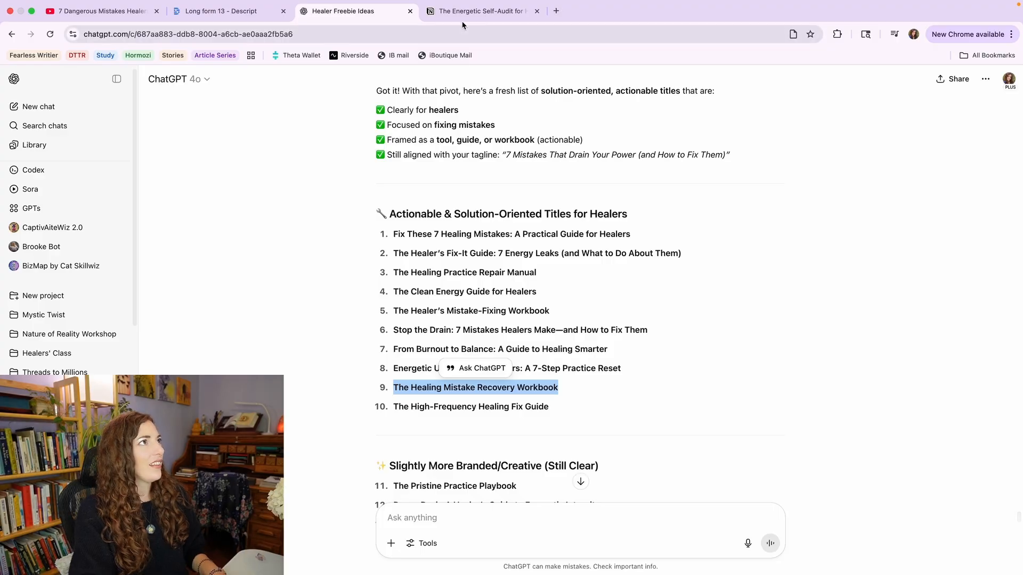
pyautogui.click(463, 12)
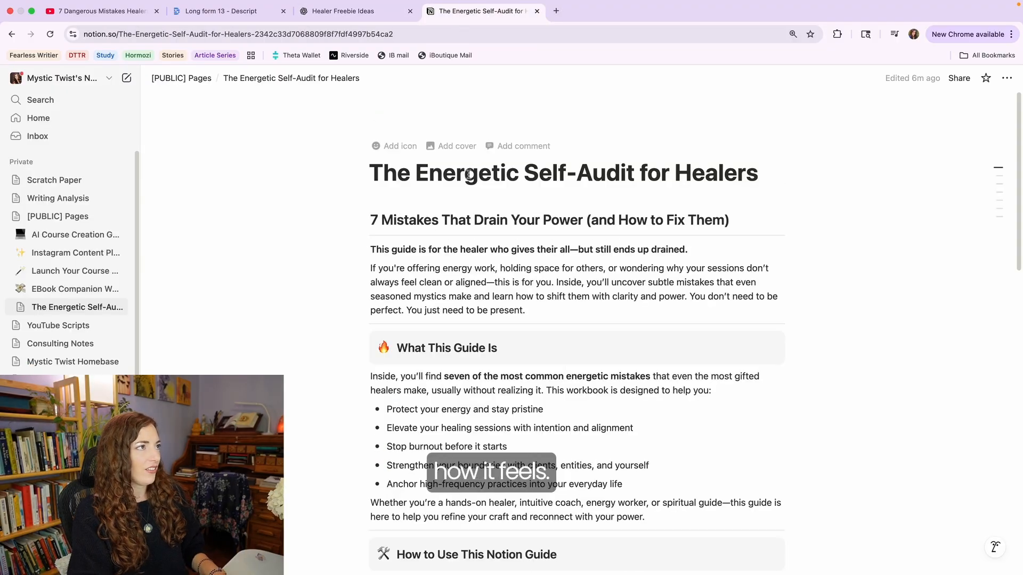
pyautogui.tripleClick(444, 181)
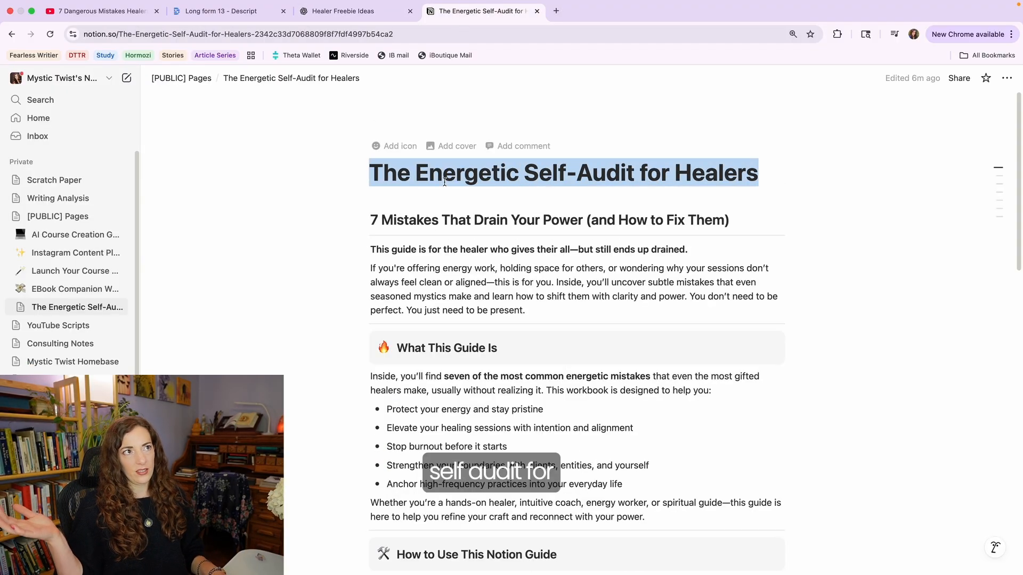
pyautogui.press('super+v')
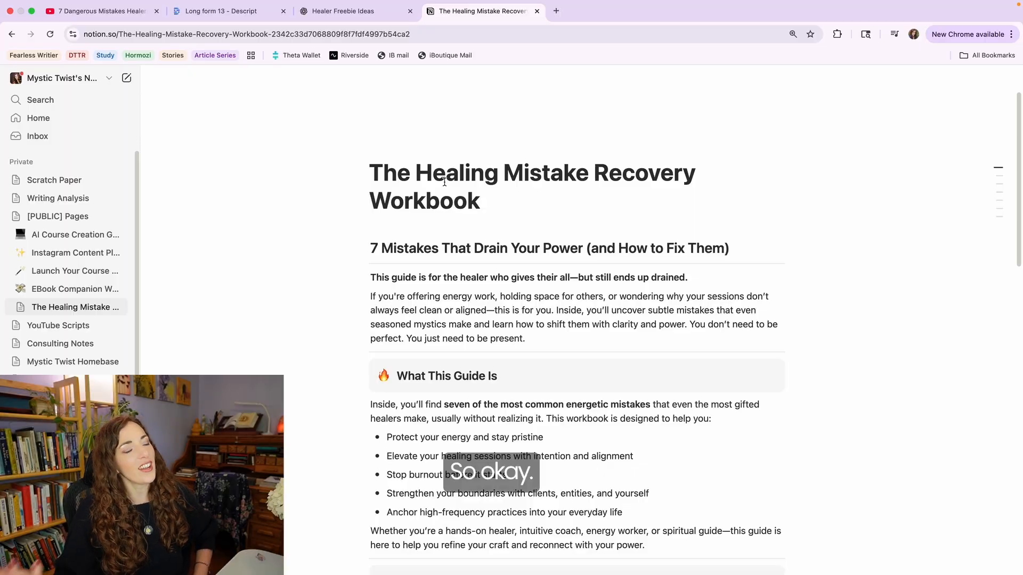
# - Place the "How to Move Through the Workbook" heading in a grey callout with a tools icon, like the other section headings
pyautogui.scroll(-8, 448, 203)
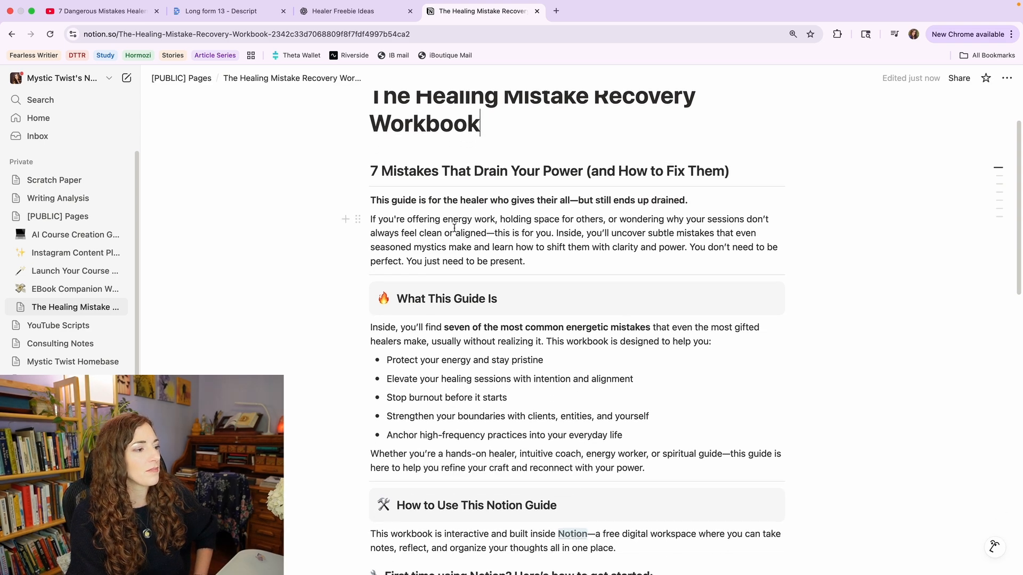
pyautogui.scroll(-1, 454, 228)
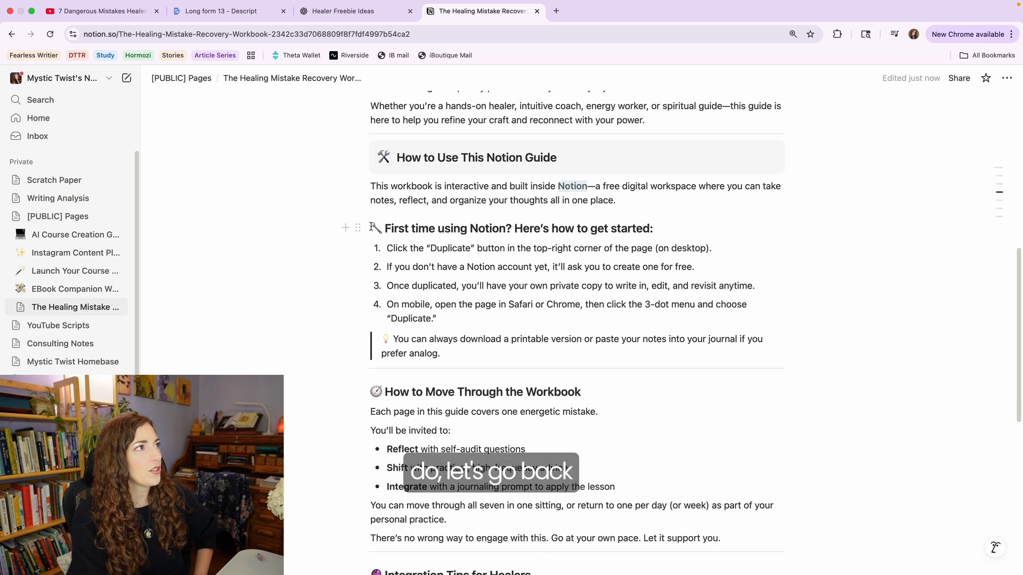
pyautogui.scroll(-1, 373, 239)
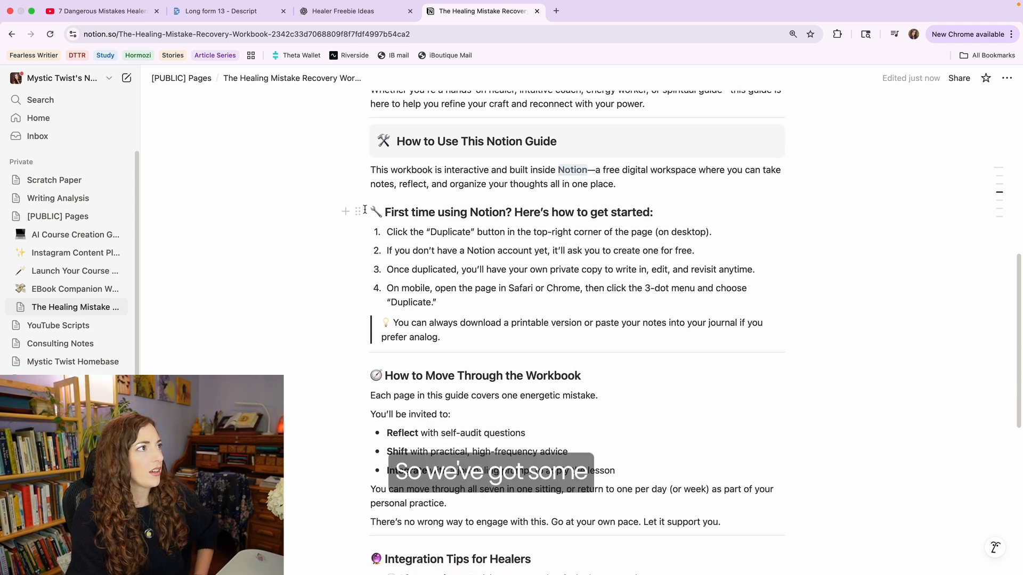
pyautogui.moveTo(360, 208); pyautogui.dragTo(477, 330)
pyautogui.scroll(-3, 479, 341)
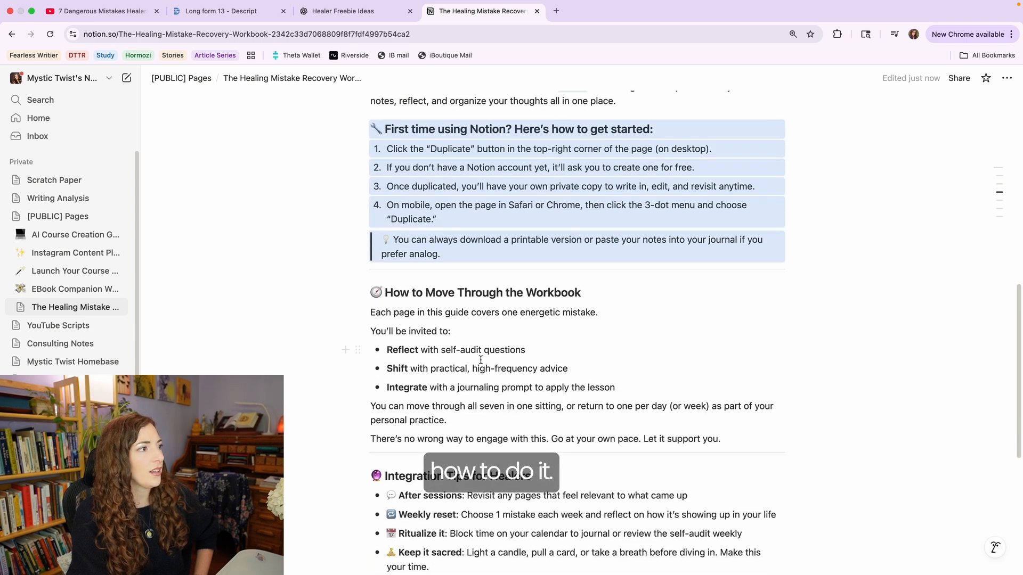
pyautogui.click(387, 369)
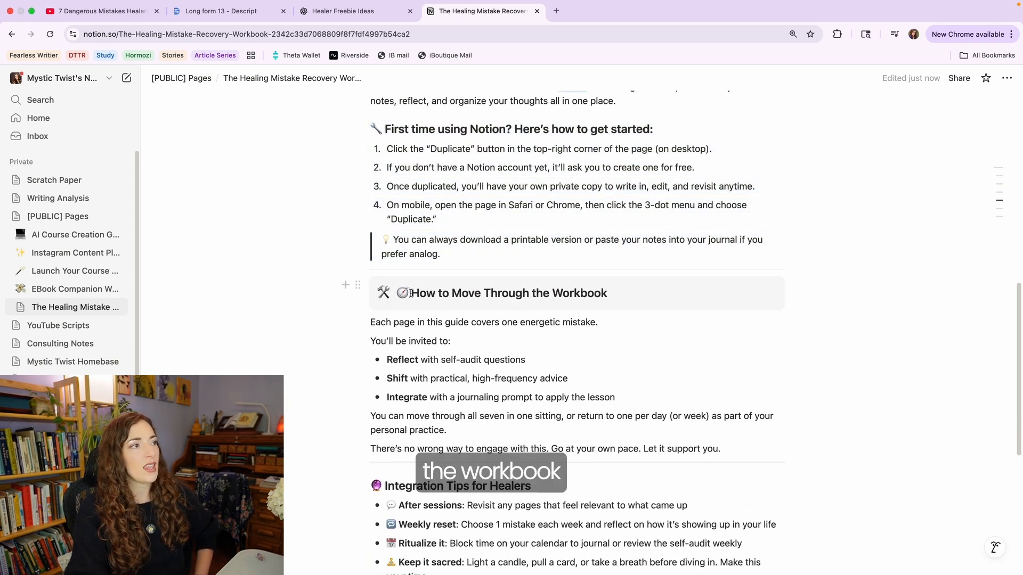
# - Change the "How to Use This Notion Guide" heading to "How to Use This Notion Workbook"
pyautogui.scroll(10, 411, 293)
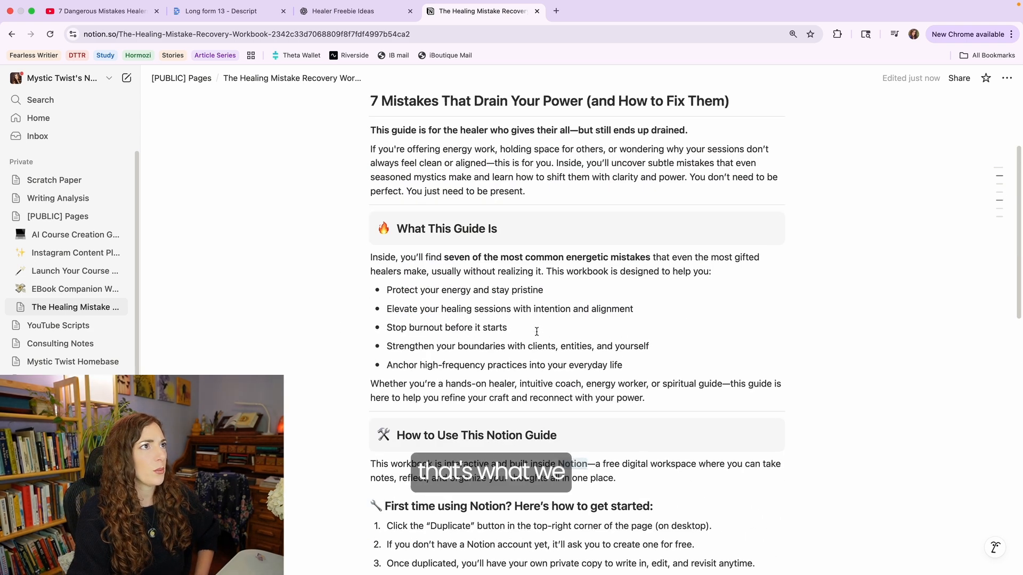
pyautogui.scroll(-10, 542, 324)
pyautogui.scroll(7, 542, 324)
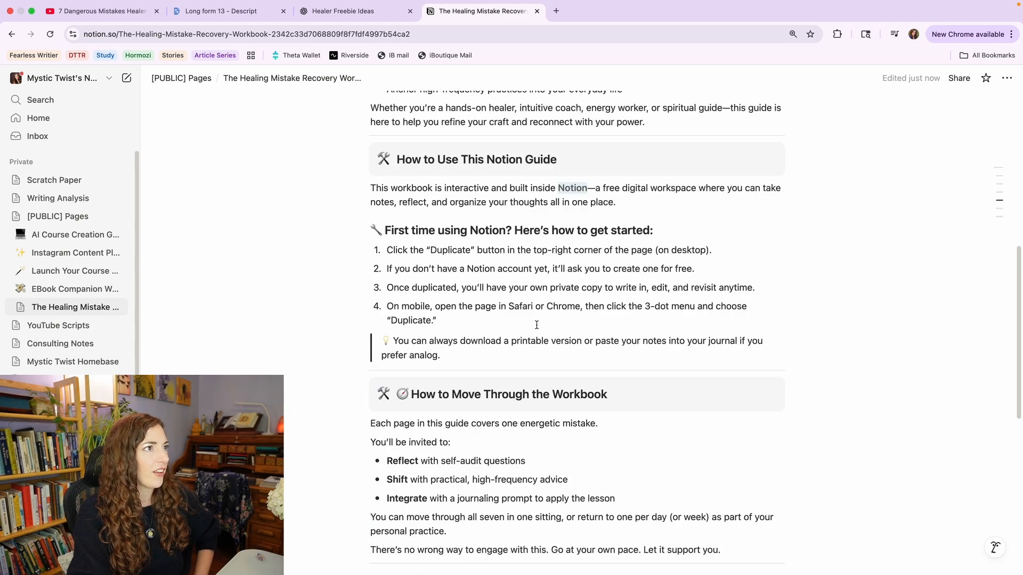
pyautogui.doubleClick(533, 183)
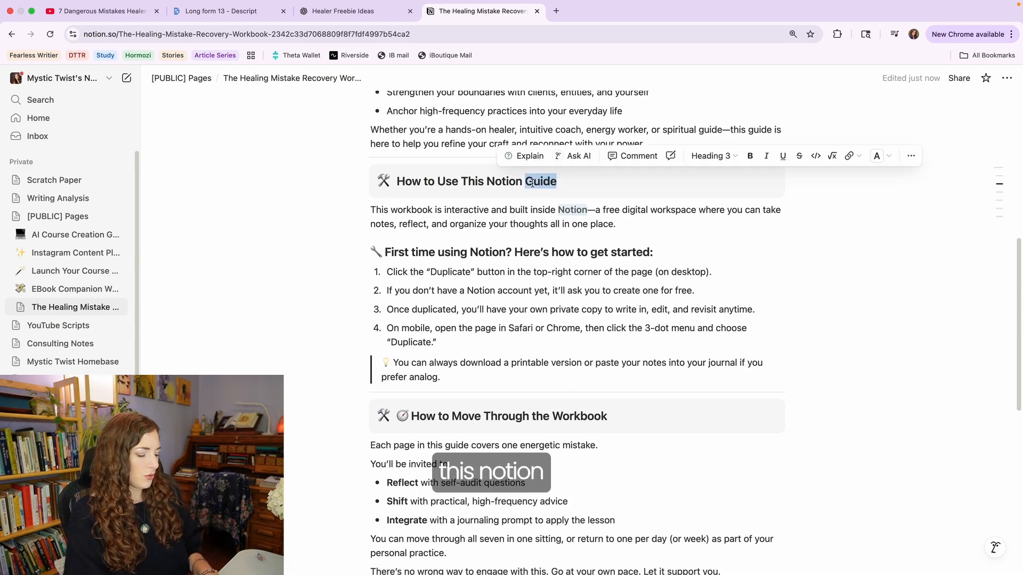
pyautogui.write('Workbook')
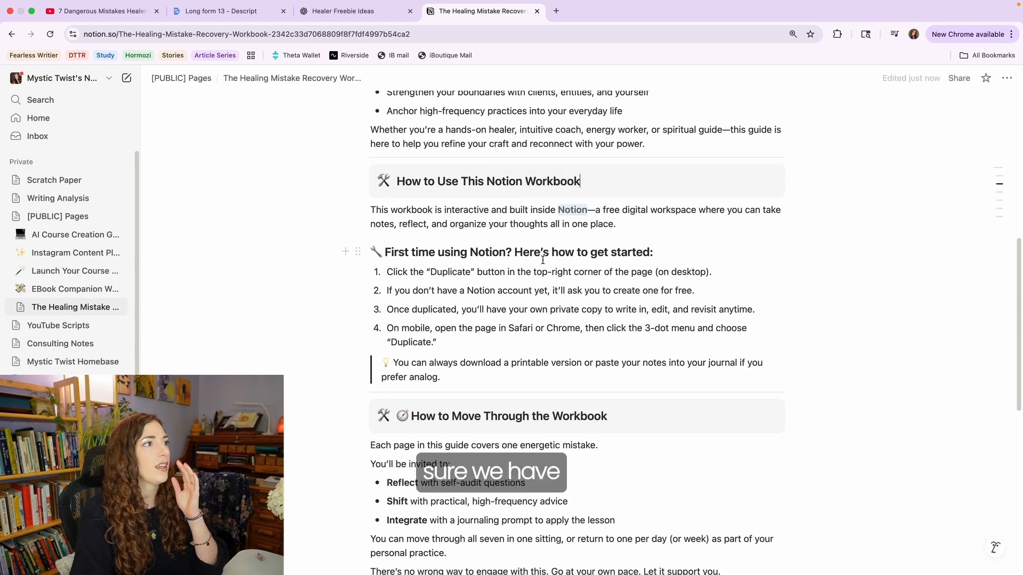
# - Remove the compass emoji in front of the "How to Move Through the Workbook" heading
pyautogui.scroll(-3, 549, 266)
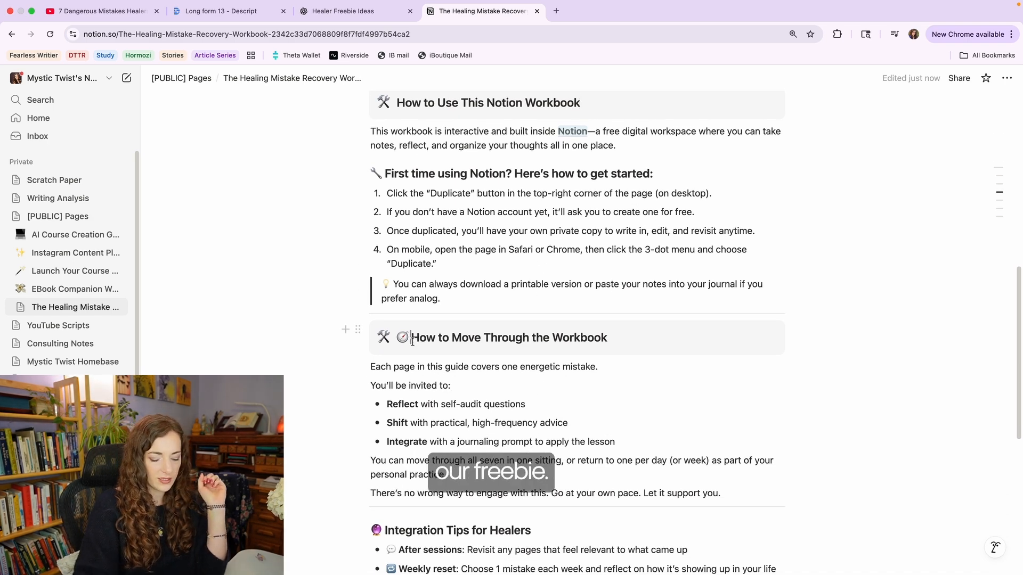
pyautogui.press('BackSpace')
pyautogui.press('BackSpace')
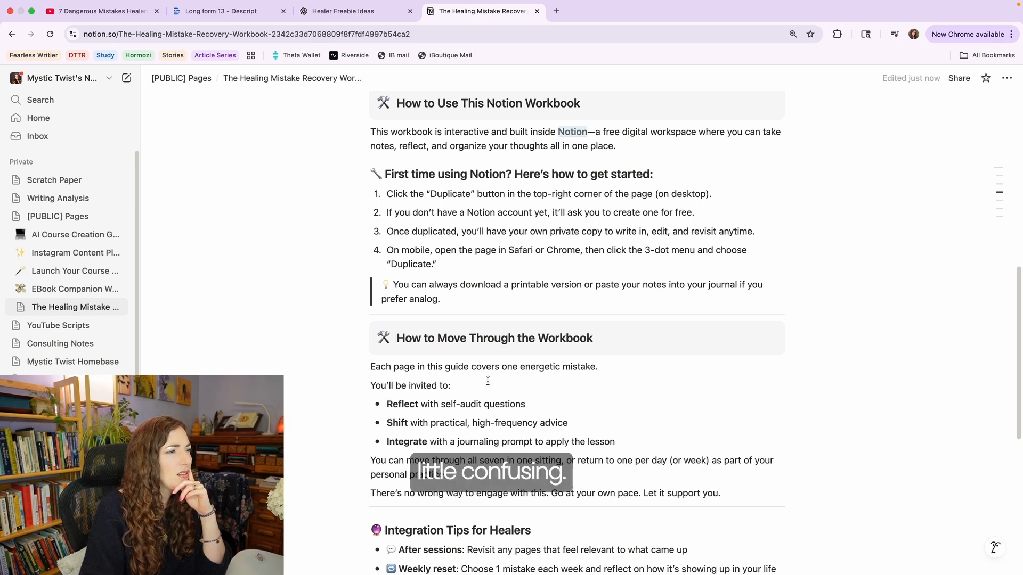
# - Move the whole "How to Move Through the Workbook" section, including its divider, above the "How to Use This Notion Workbook" section
pyautogui.scroll(1, 488, 381)
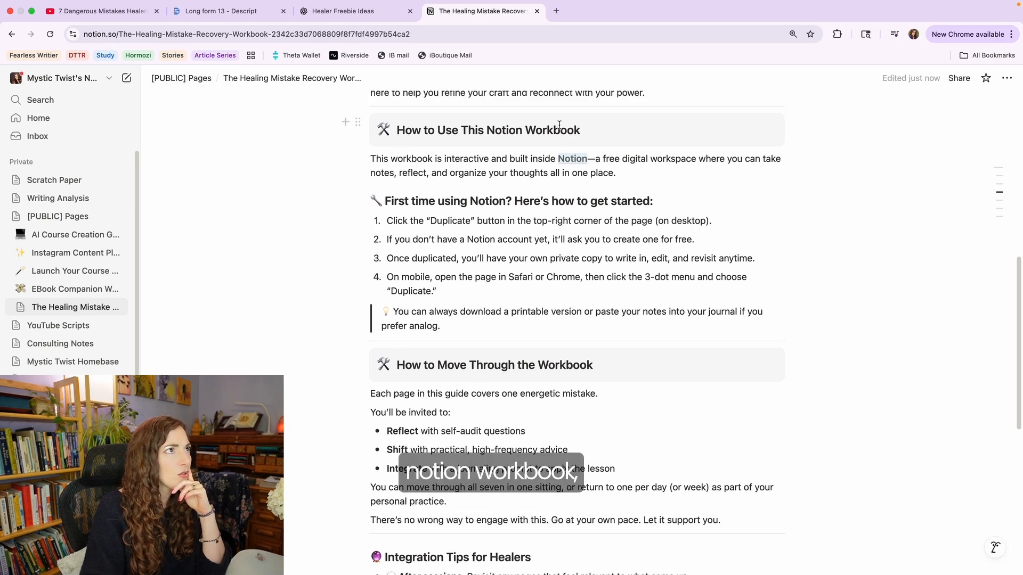
pyautogui.scroll(3, 492, 289)
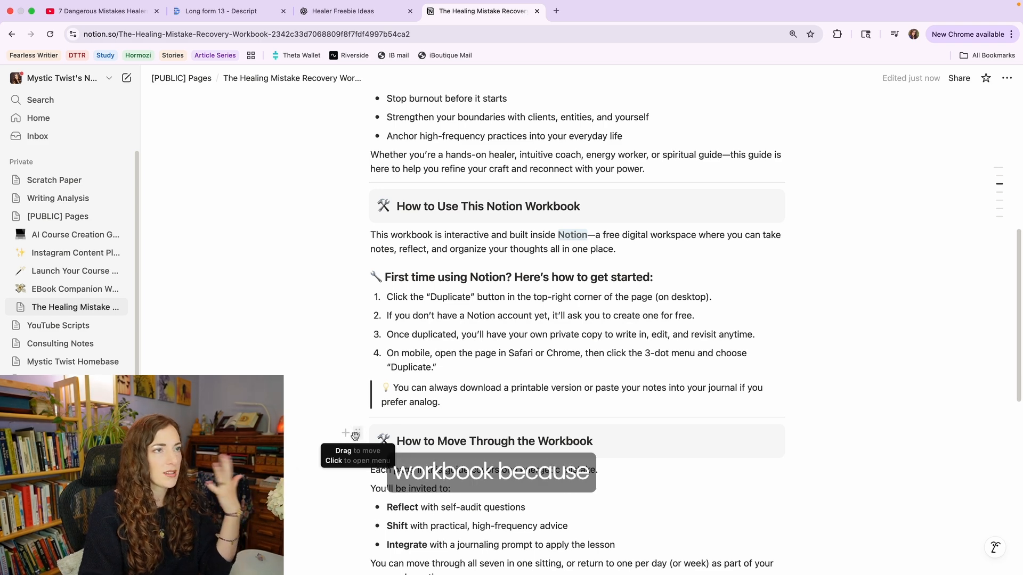
pyautogui.moveTo(355, 436)
pyautogui.mouseDown()
pyautogui.moveTo(351, 424)
pyautogui.moveTo(368, 440)
pyautogui.moveTo(373, 528)
pyautogui.moveTo(366, 440)
pyautogui.mouseUp()
pyautogui.click(431, 488)
pyautogui.scroll(-1, 431, 489)
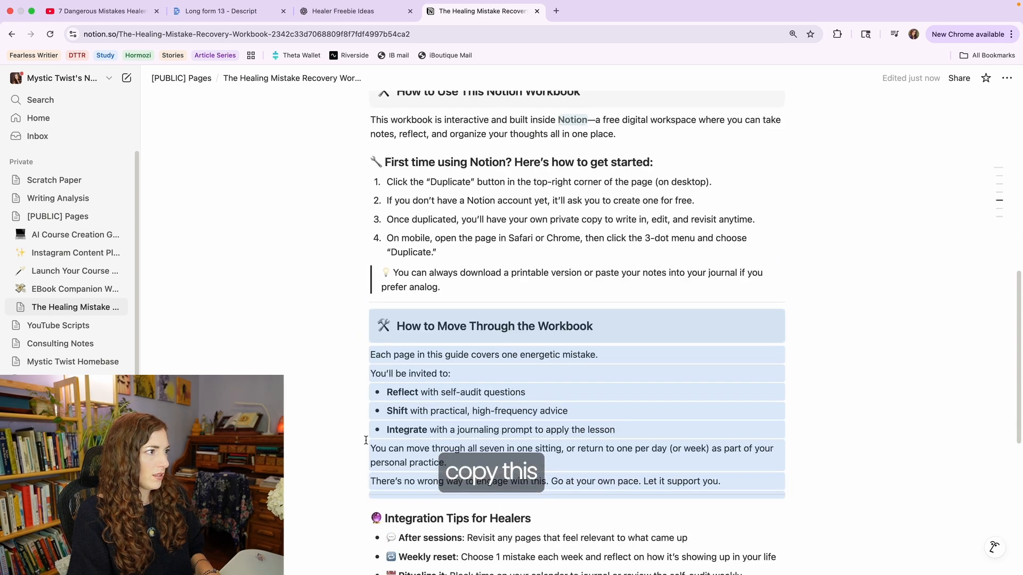
pyautogui.scroll(3, 355, 454)
pyautogui.moveTo(358, 403); pyautogui.dragTo(357, 434)
pyautogui.scroll(5, 357, 379)
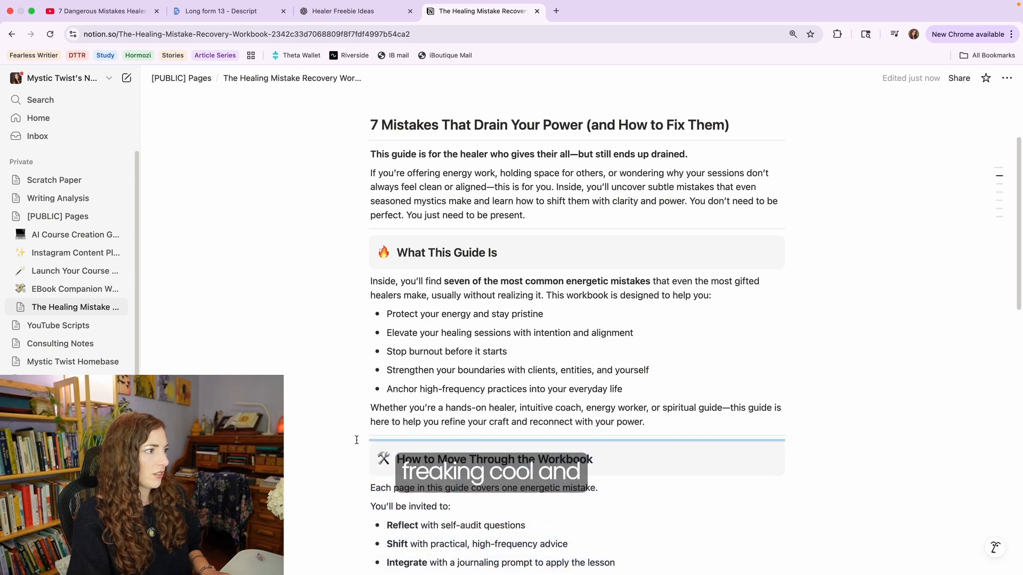
pyautogui.scroll(-3, 356, 438)
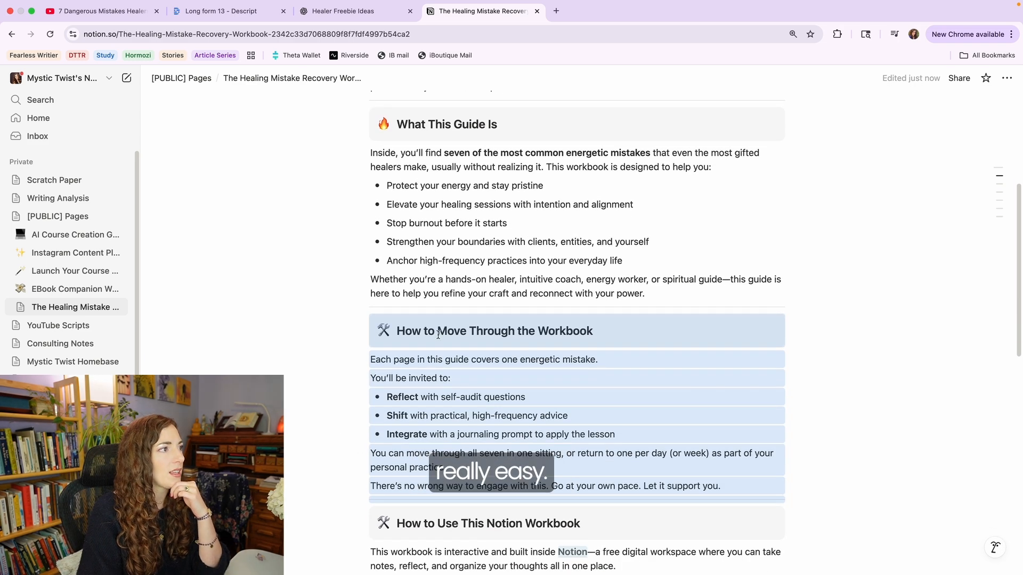
# - Change the "How to Move Through the Workbook" heading to "How to Use This Workbook"
pyautogui.click(430, 332)
pyautogui.doubleClick(448, 331)
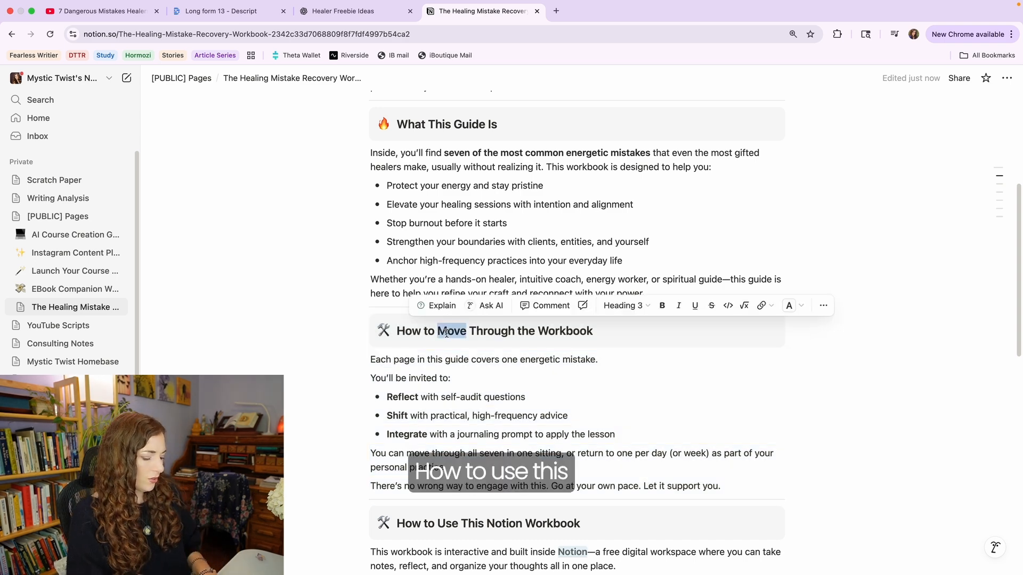
pyautogui.write('Use')
pyautogui.moveTo(461, 331); pyautogui.dragTo(527, 331)
pyautogui.write('This')
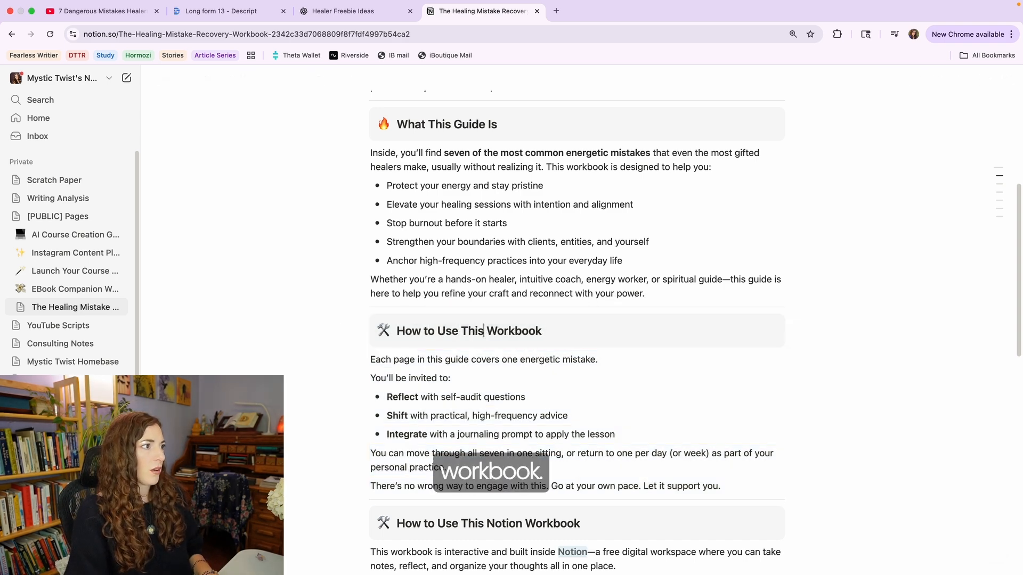
# - Reword the section's first sentence to "Each page in this workbook covers one common energetic mistake that healers often make"
pyautogui.doubleClick(450, 360)
pyautogui.write('workbook ')
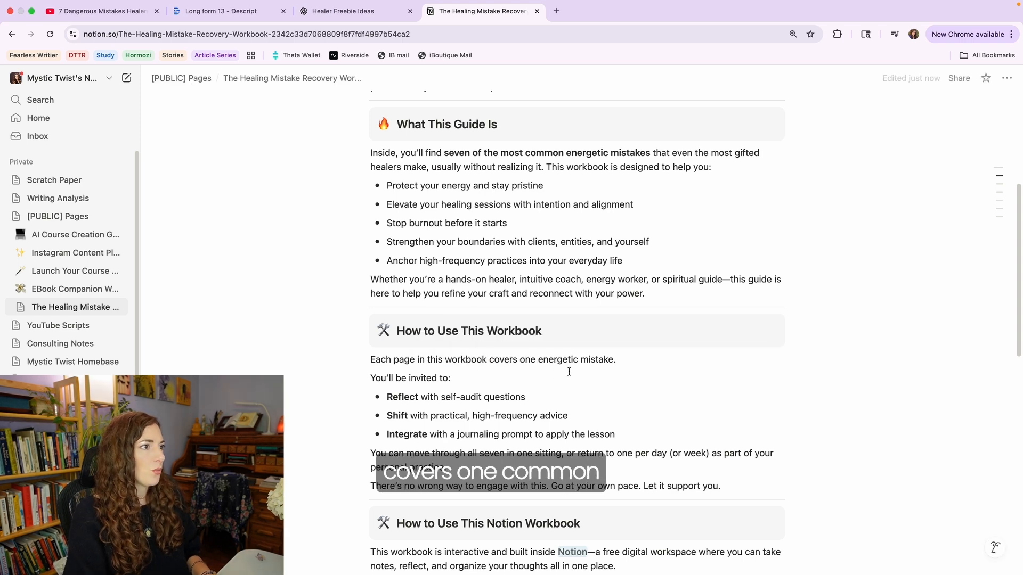
pyautogui.write('covers one common')
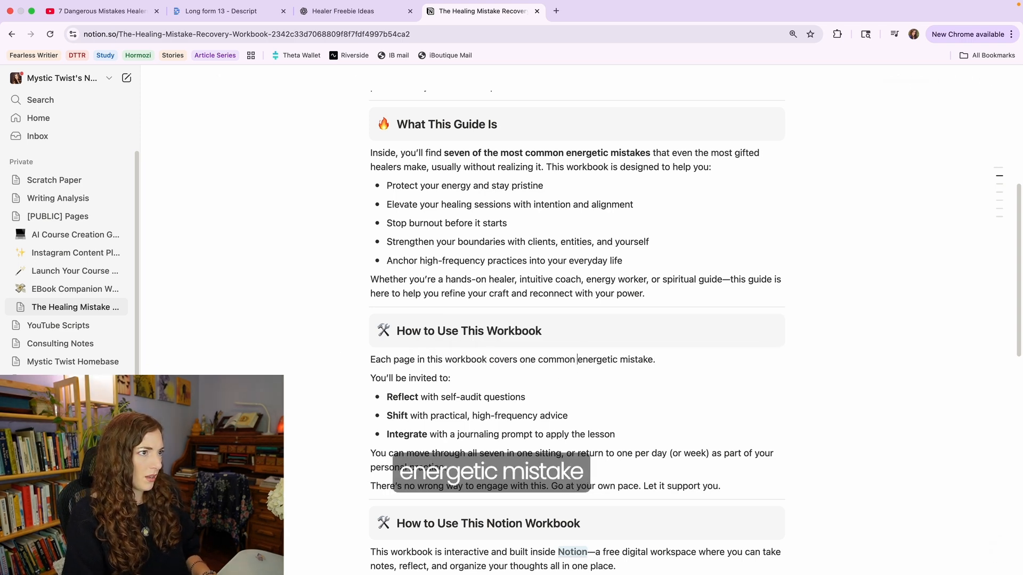
pyautogui.press('Right')
pyautogui.press('Right')
pyautogui.press('Right')
pyautogui.press('Right')
pyautogui.press('Right')
pyautogui.press('Right')
pyautogui.press('Right')
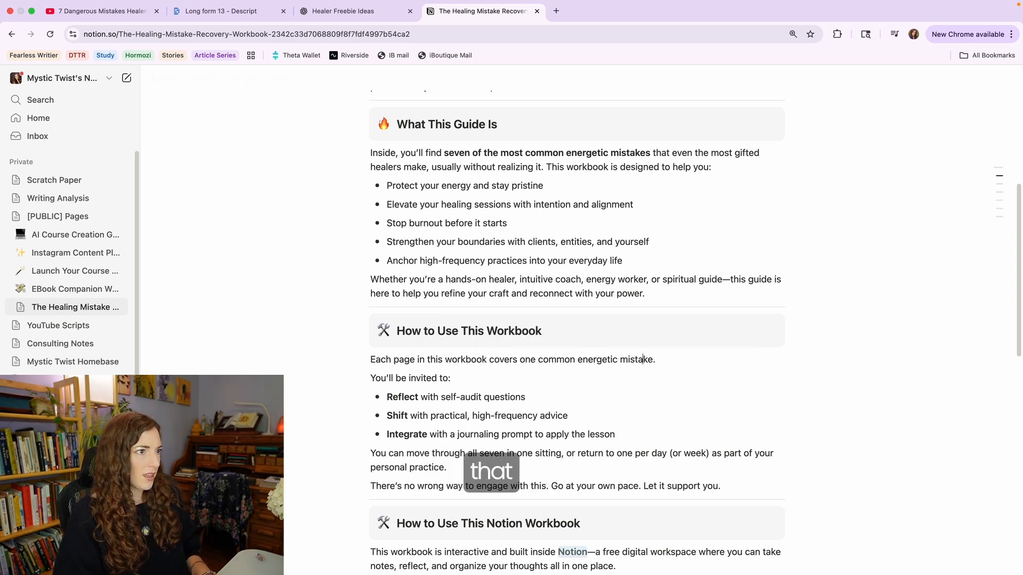
pyautogui.write('that healers of')
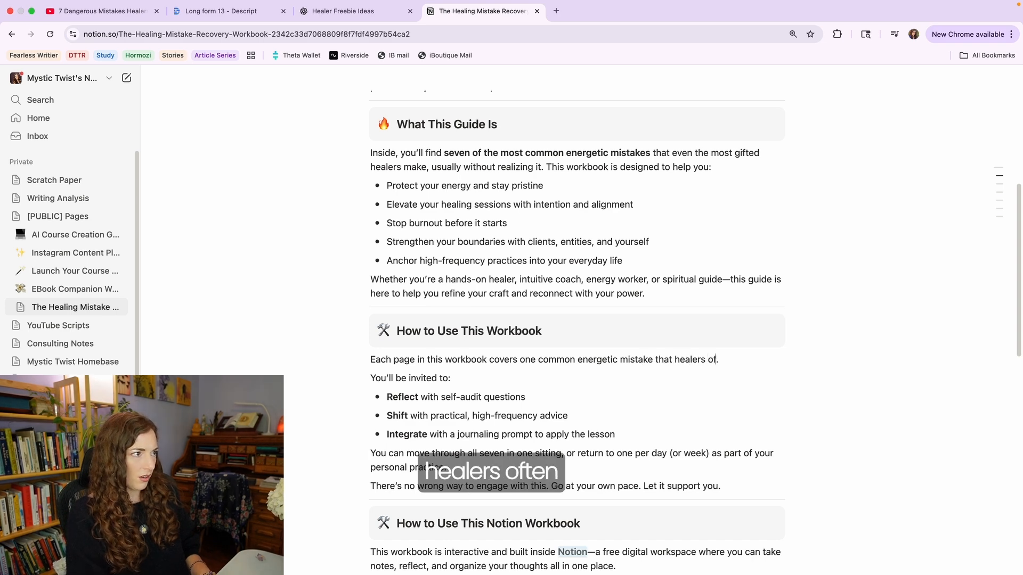
pyautogui.write('ten make')
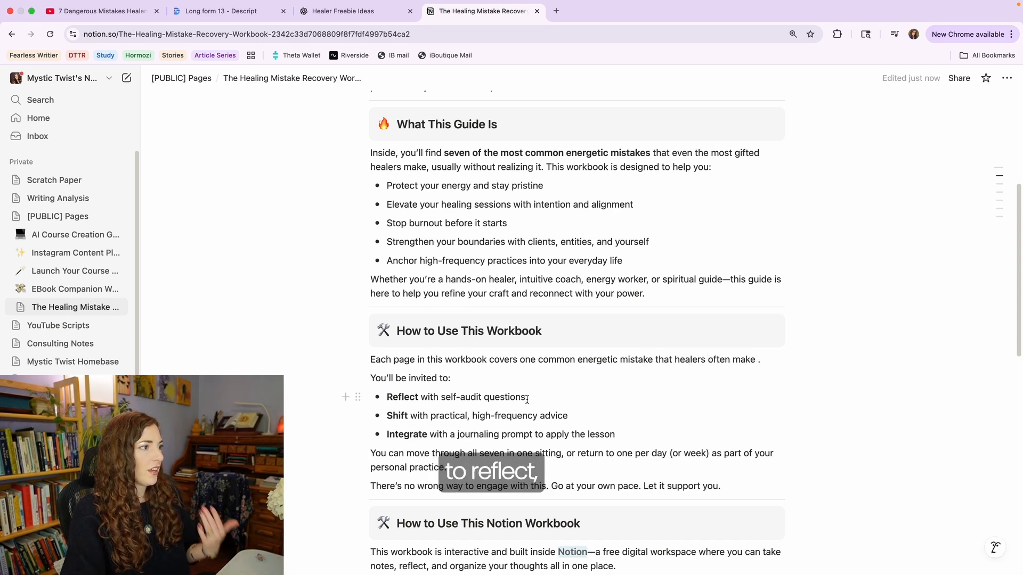
# - Shorten the "How to Use This Notion Workbook" heading to "How to Use Notion"
pyautogui.scroll(-5, 527, 399)
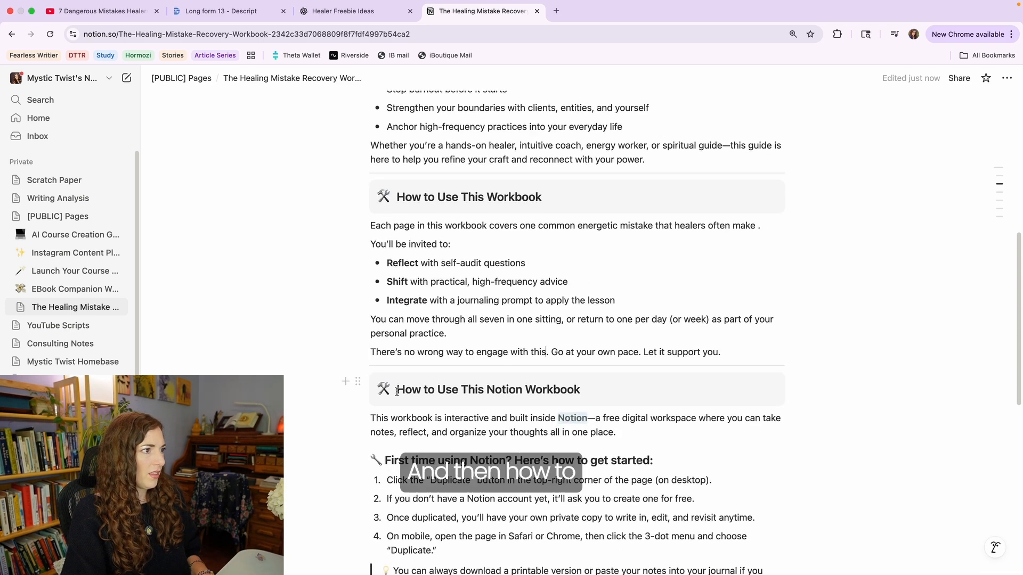
pyautogui.moveTo(460, 391); pyautogui.dragTo(581, 390)
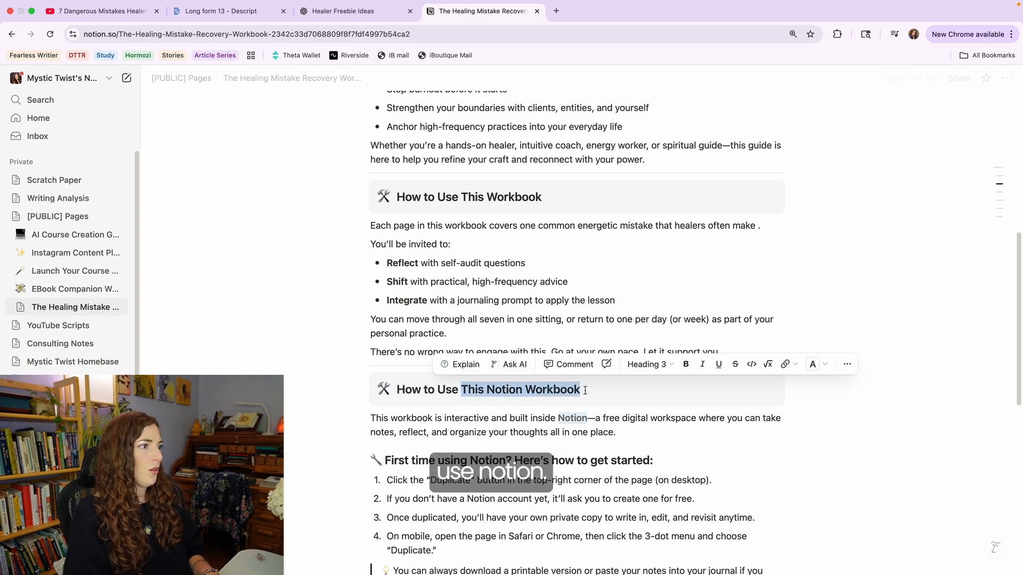
pyautogui.write('Notion')
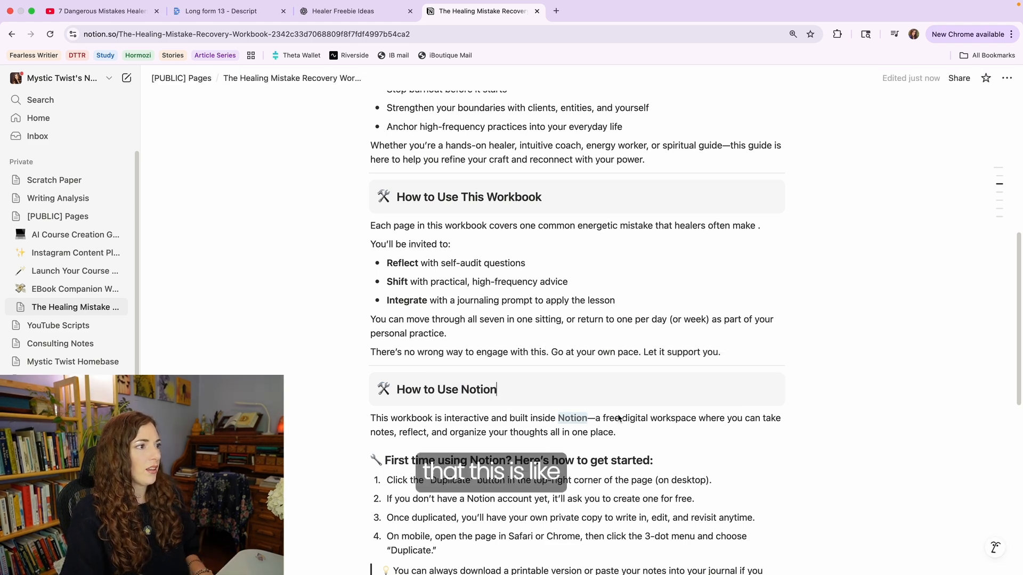
# - Change the icon of the "How to Use This Workbook" callout to the memo emoji
pyautogui.scroll(1, 561, 214)
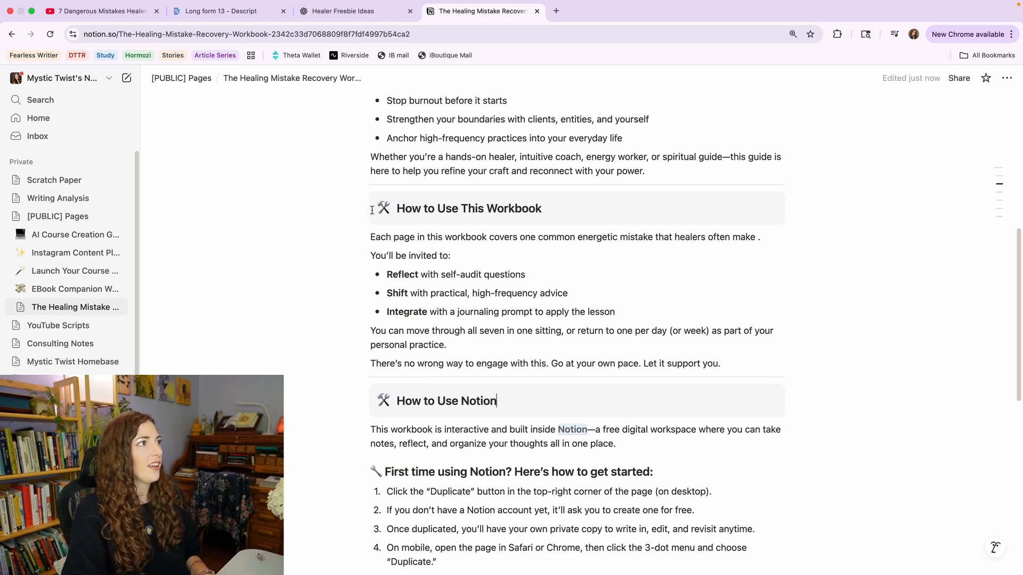
pyautogui.click(383, 211)
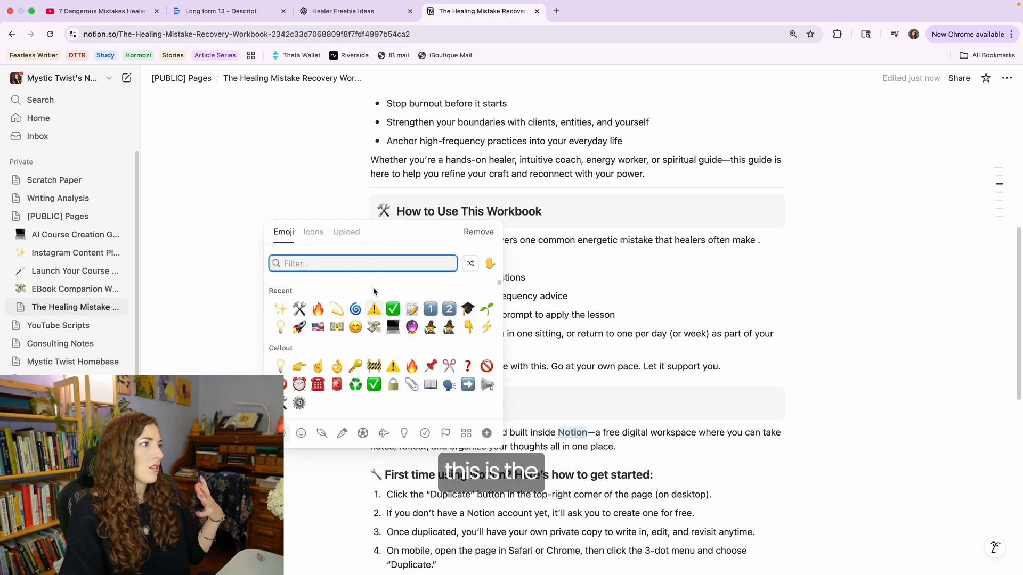
pyautogui.click(412, 309)
# - Set the "How to Use This Workbook" callout icon to the open book emoji
pyautogui.scroll(3, 415, 312)
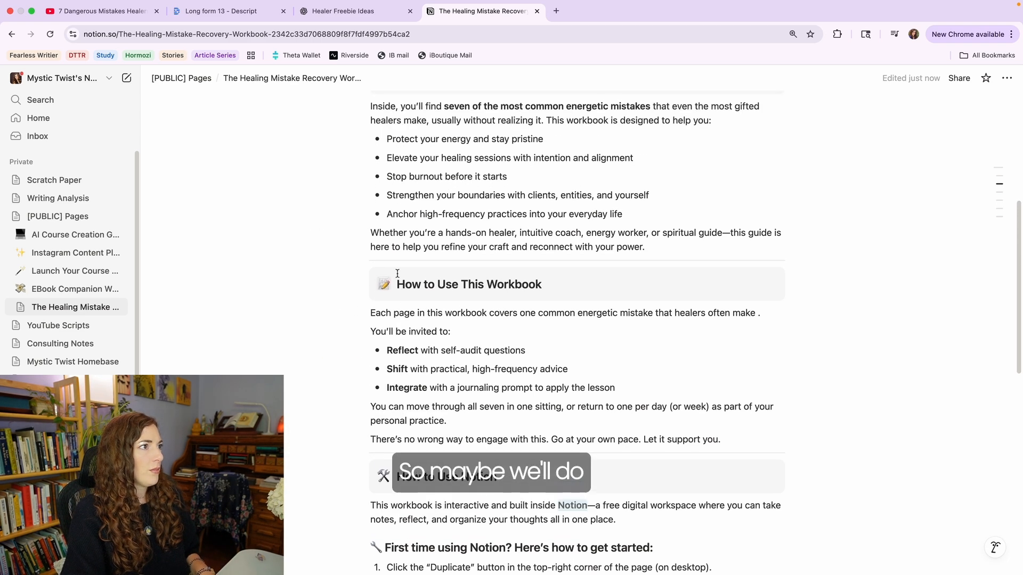
pyautogui.click(384, 284)
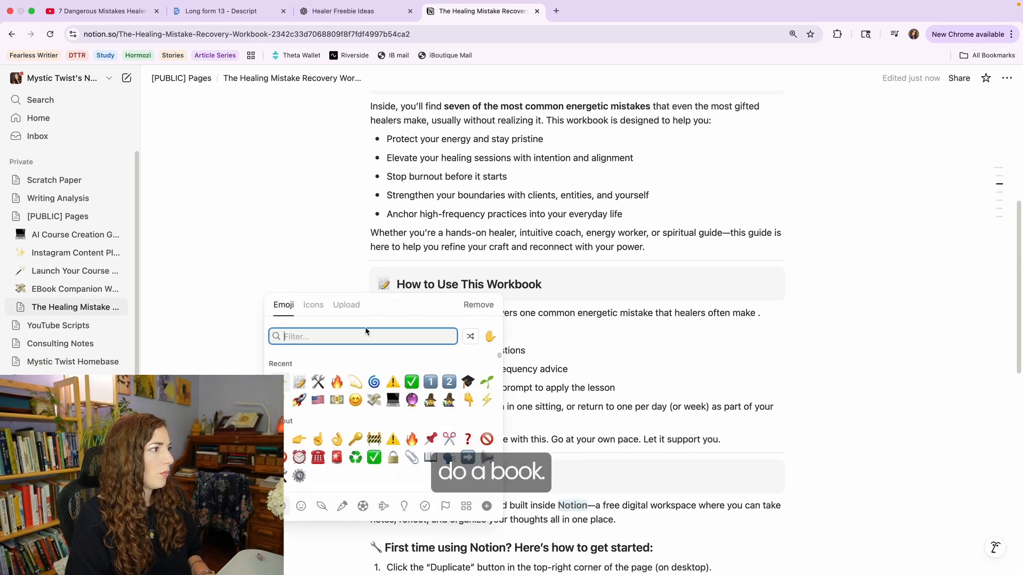
pyautogui.write('book')
pyautogui.click(286, 362)
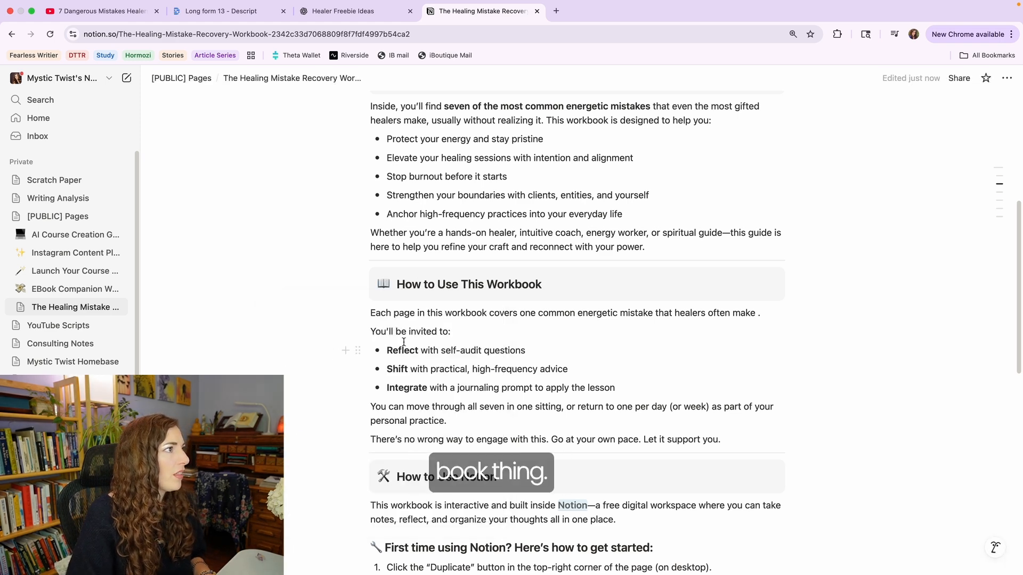
# - Change the "What This Guide Is" heading to "What This Workbook Is"
pyautogui.scroll(4, 403, 341)
pyautogui.doubleClick(468, 165)
pyautogui.write('Workbook Is')
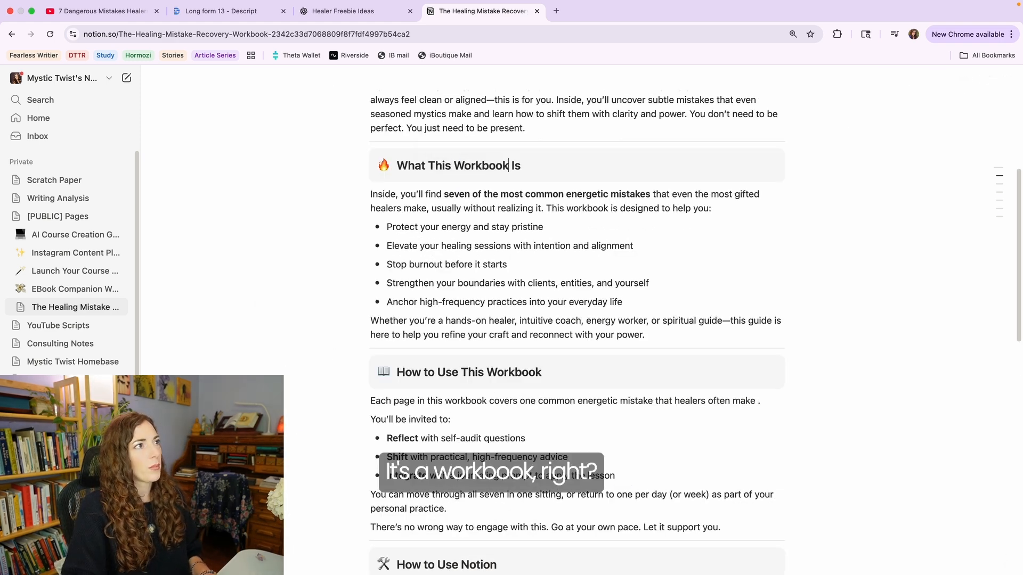
# - Turn the "First time using Notion? Here's how to get started:" heading into regular body text
pyautogui.scroll(-6, 432, 274)
pyautogui.doubleClick(409, 301)
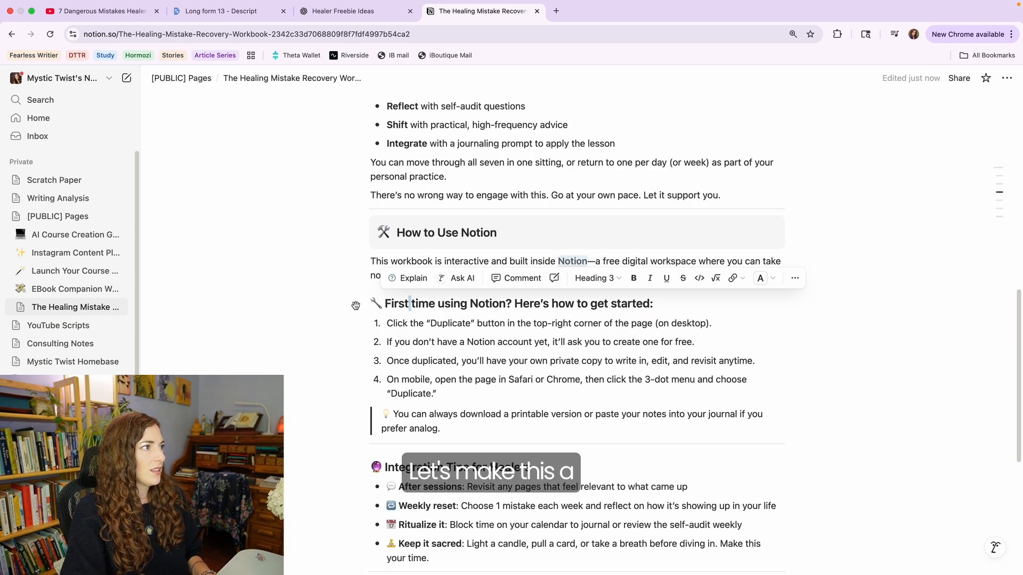
pyautogui.press('Escape')
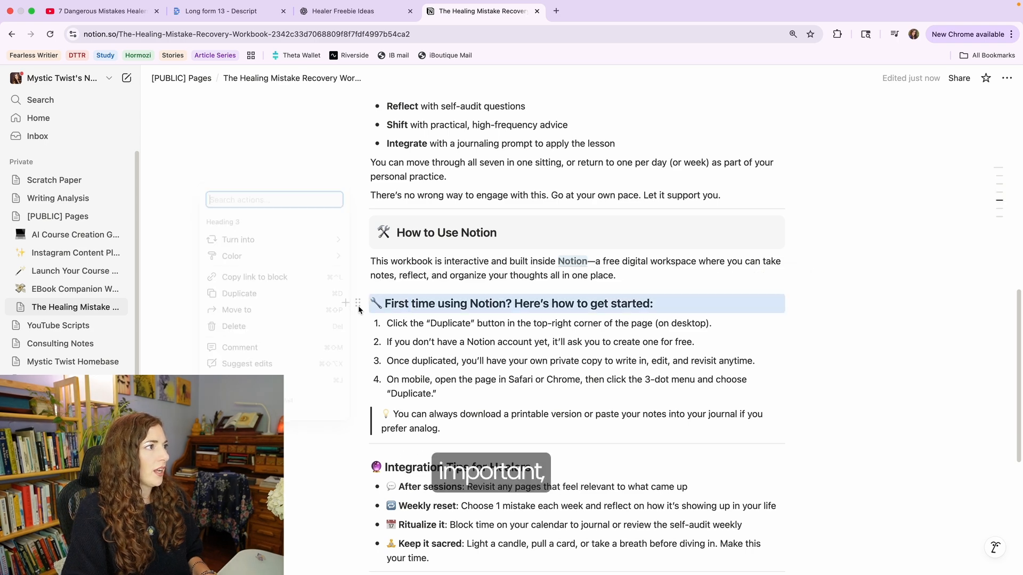
pyautogui.click(354, 305)
pyautogui.moveTo(318, 246)
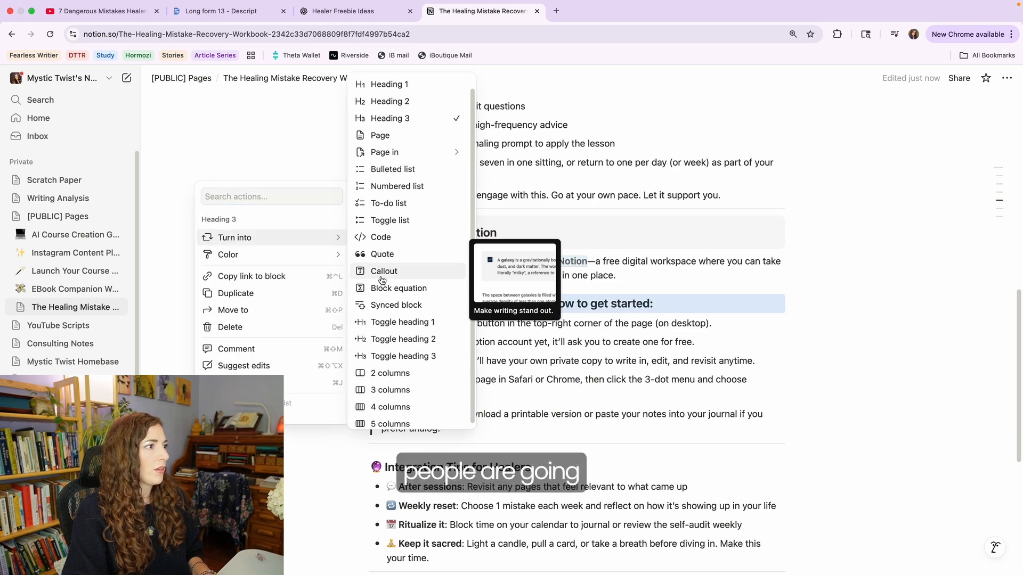
pyautogui.click(384, 287)
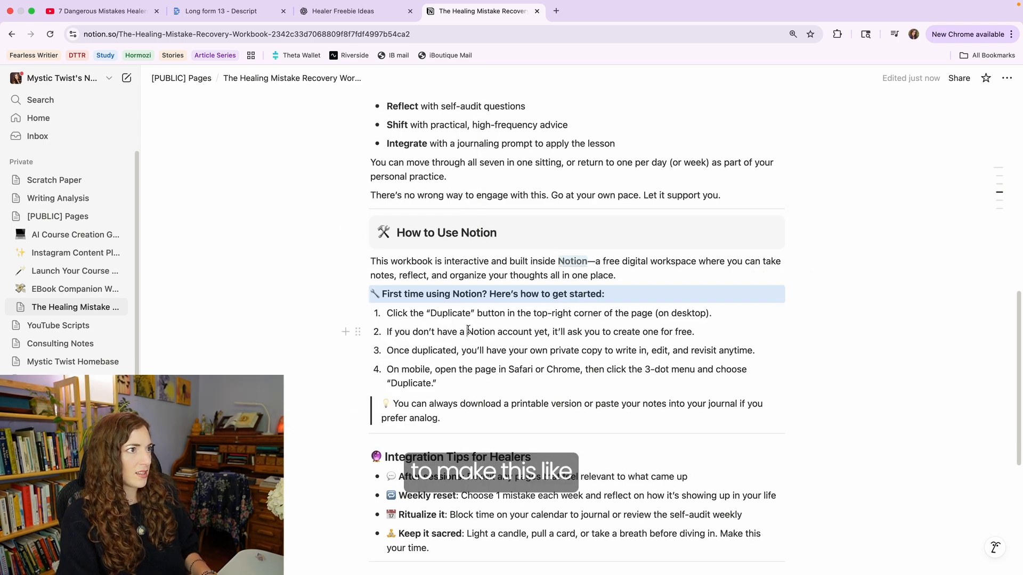
pyautogui.click(467, 329)
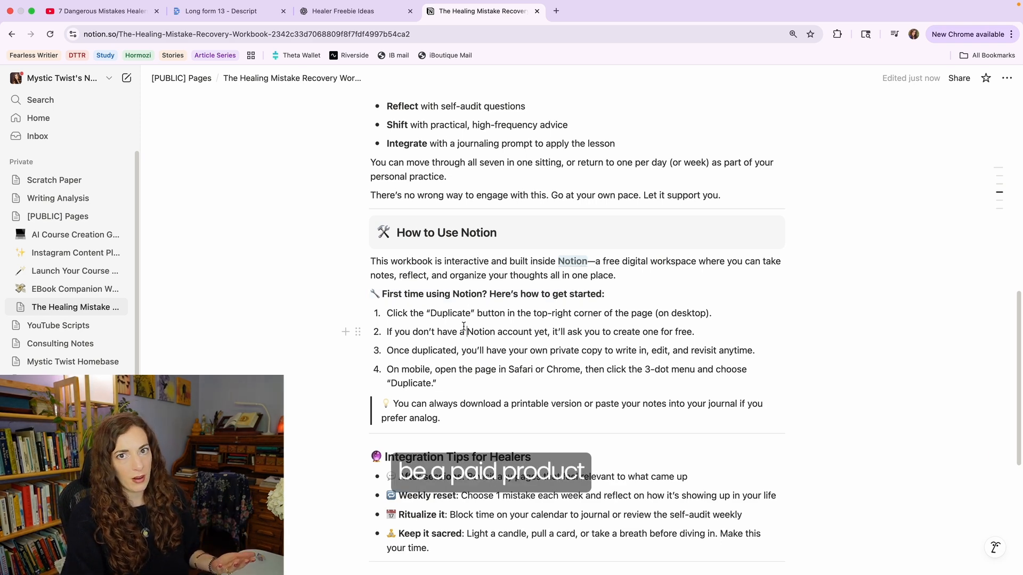
# - Read through the "Integration Tips for Healers" bullets to check whether their wording suits the workbook
pyautogui.scroll(-1, 417, 203)
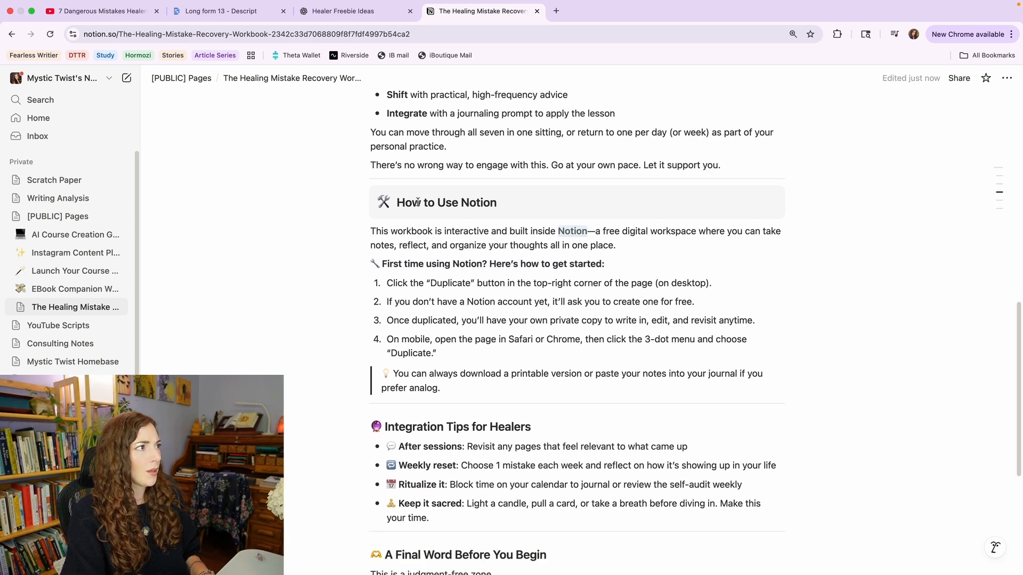
pyautogui.scroll(-2, 515, 316)
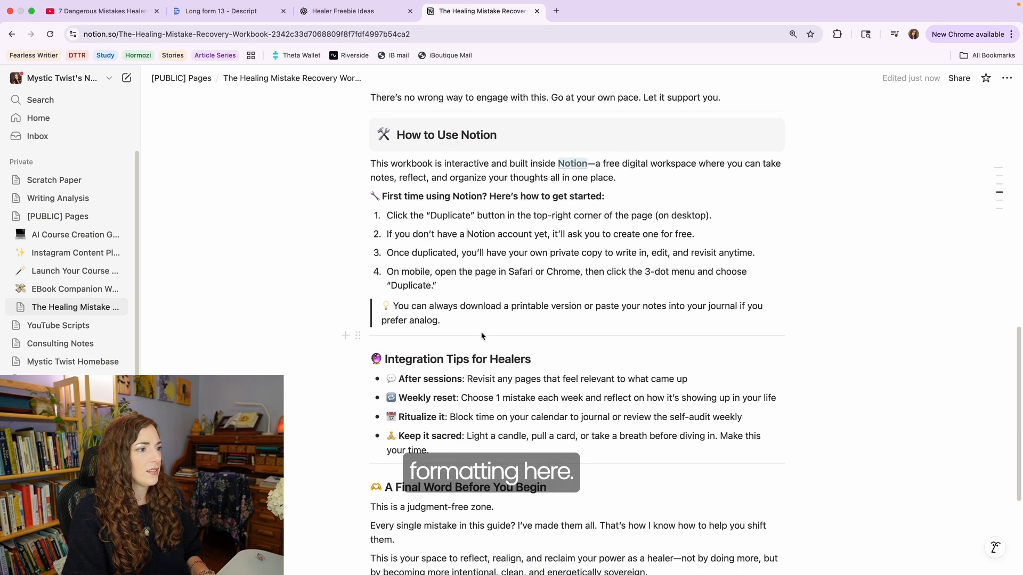
pyautogui.scroll(-1, 487, 336)
pyautogui.scroll(-1, 479, 336)
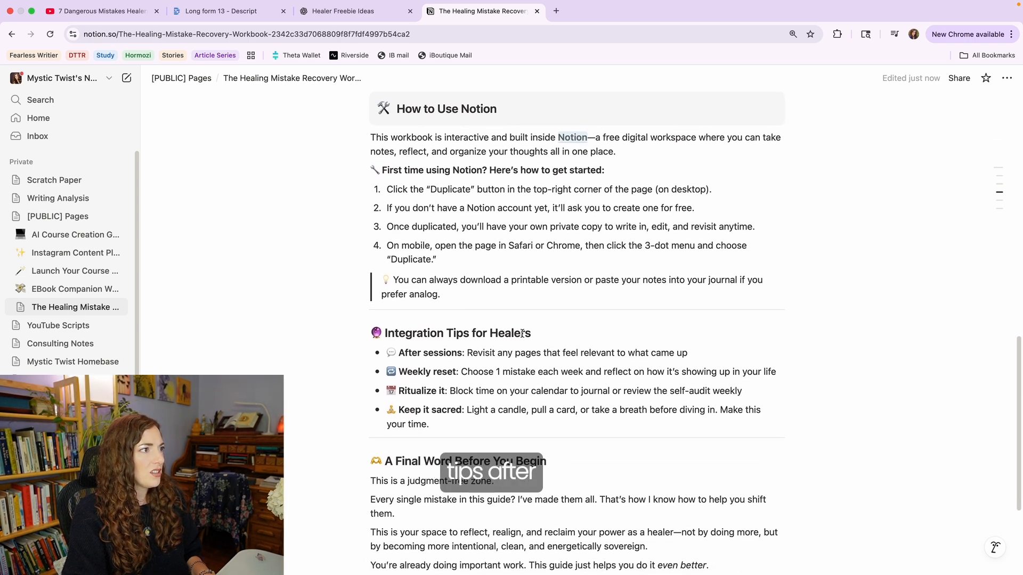
pyautogui.scroll(-1, 496, 344)
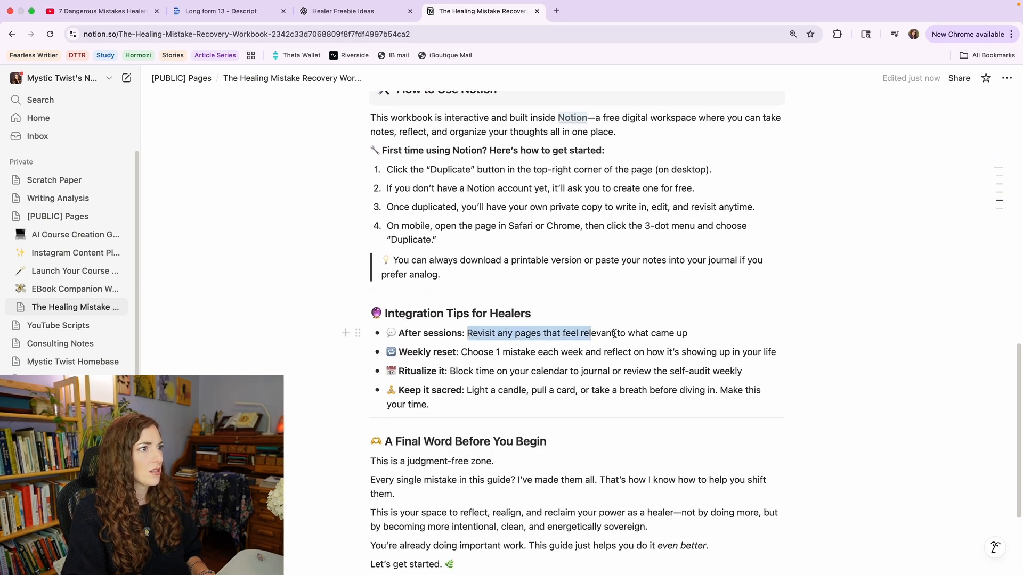
pyautogui.moveTo(615, 333); pyautogui.dragTo(688, 334)
pyautogui.scroll(-1, 688, 334)
pyautogui.moveTo(397, 340); pyautogui.dragTo(530, 345)
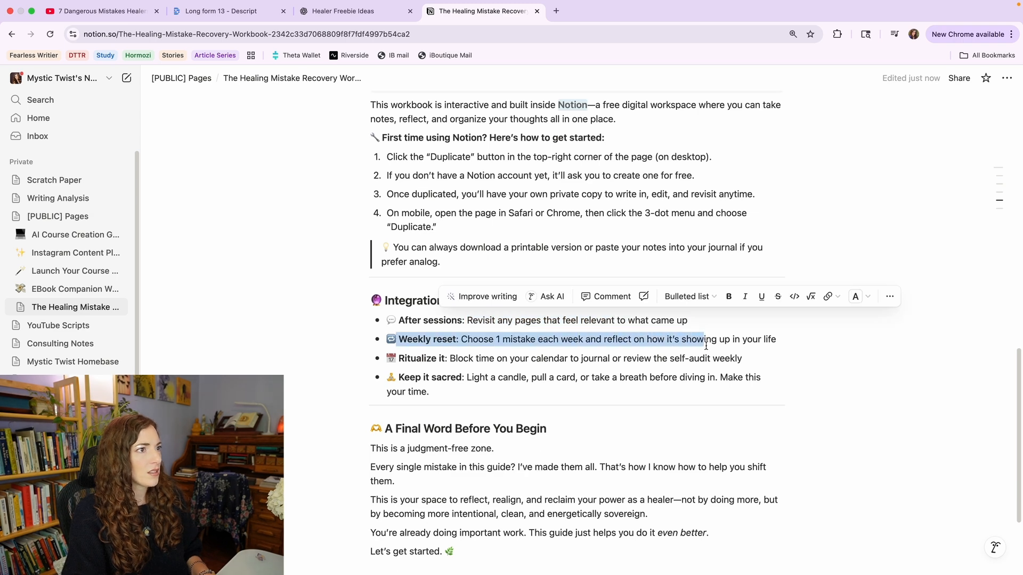
pyautogui.scroll(-1, 706, 347)
pyautogui.moveTo(744, 352); pyautogui.dragTo(404, 353)
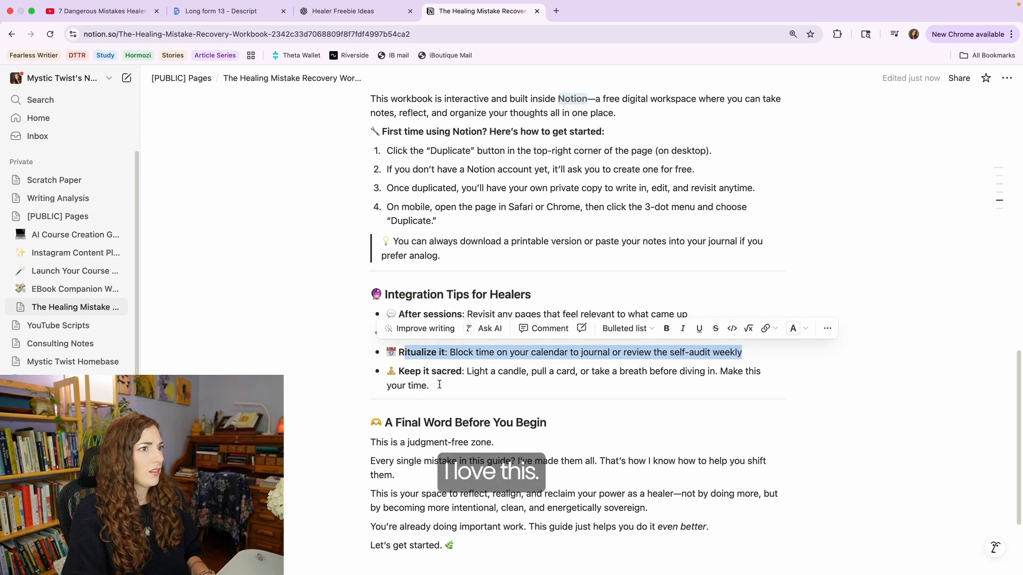
pyautogui.click(660, 354)
pyautogui.scroll(-1, 639, 353)
pyautogui.moveTo(503, 352); pyautogui.dragTo(552, 353)
pyautogui.moveTo(692, 348); pyautogui.dragTo(692, 349)
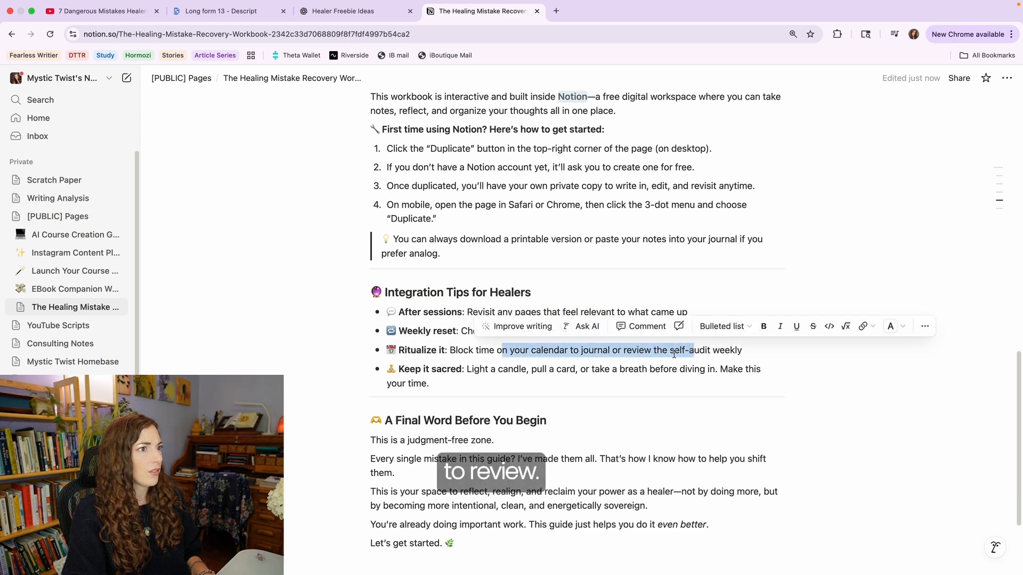
pyautogui.click(673, 352)
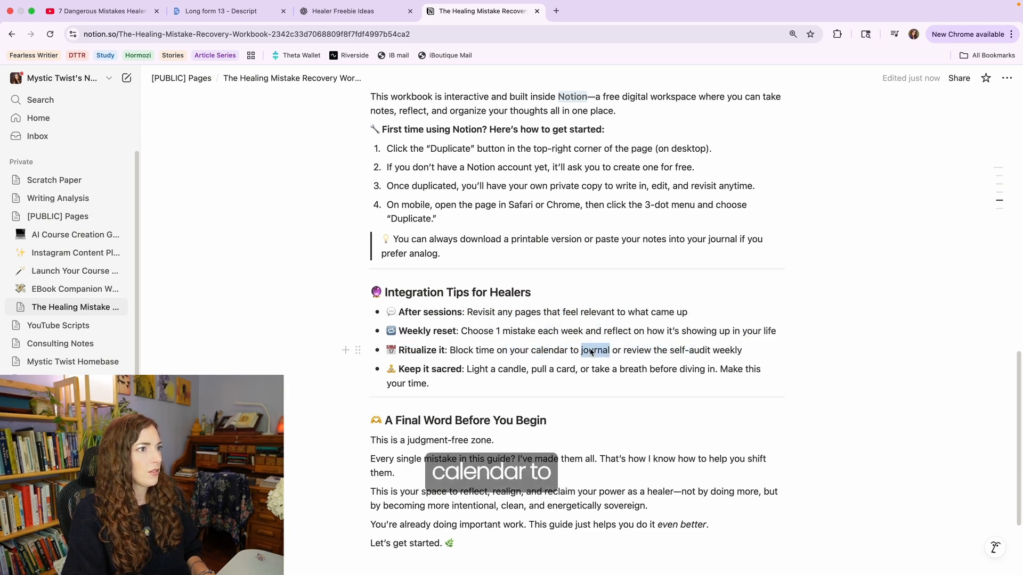
pyautogui.doubleClick(592, 352)
pyautogui.click(650, 353)
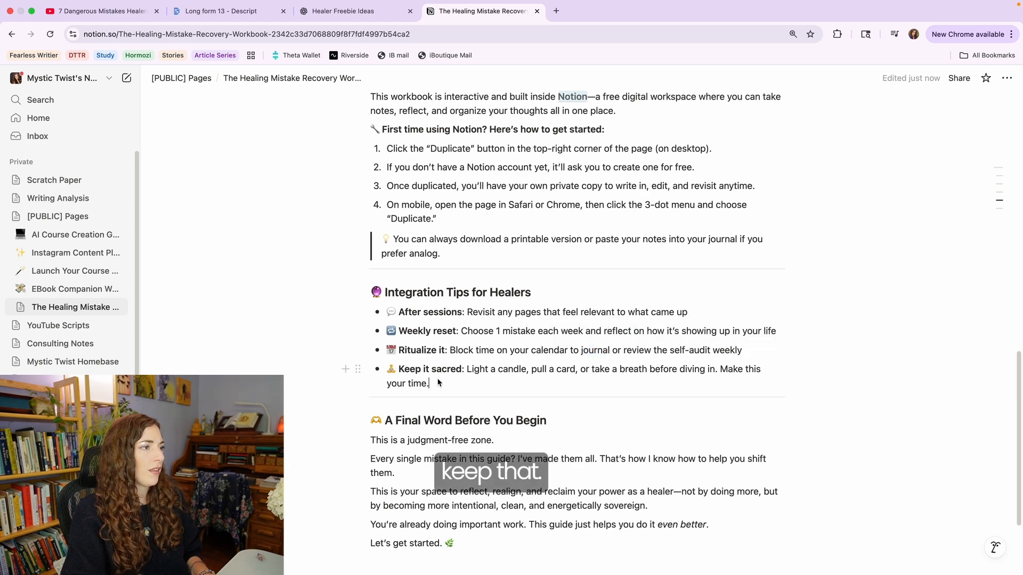
# - Italicize the sentence "I've made them all." in the "A Final Word Before You Begin" section
pyautogui.scroll(-1, 418, 345)
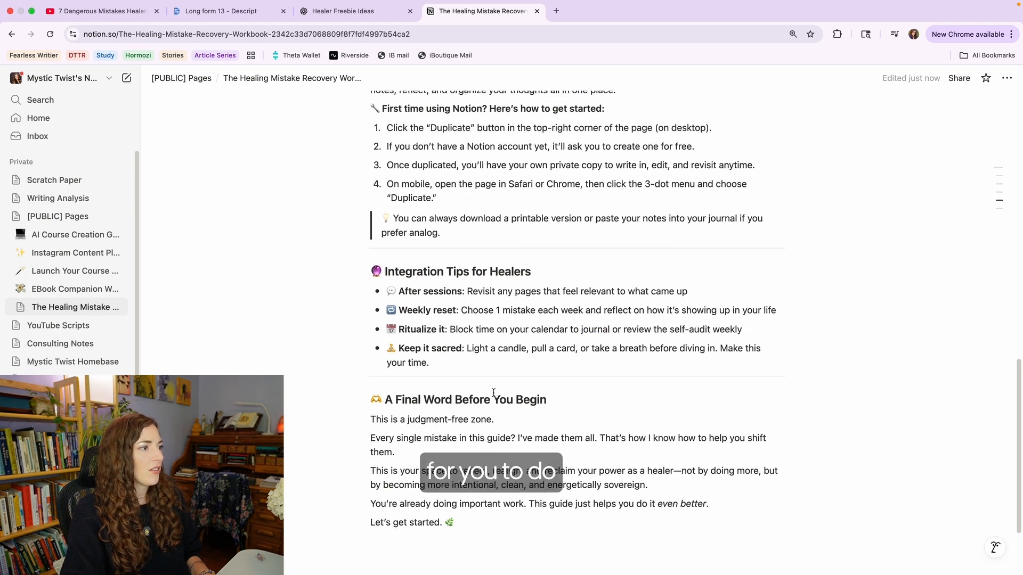
pyautogui.scroll(-1, 493, 405)
pyautogui.scroll(-1, 409, 388)
pyautogui.moveTo(518, 399); pyautogui.dragTo(598, 401)
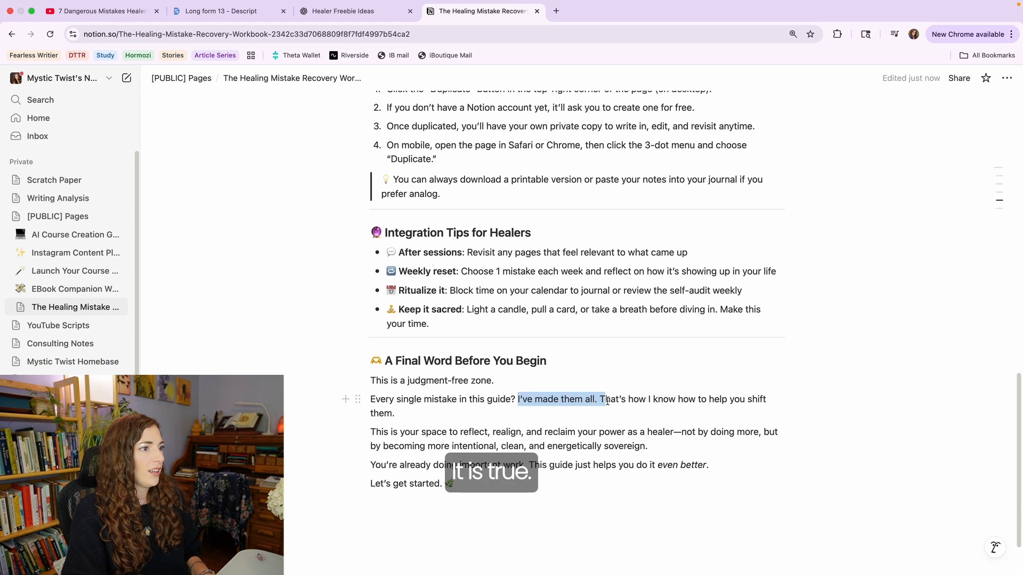
pyautogui.hotkey('ctrl', 'i')
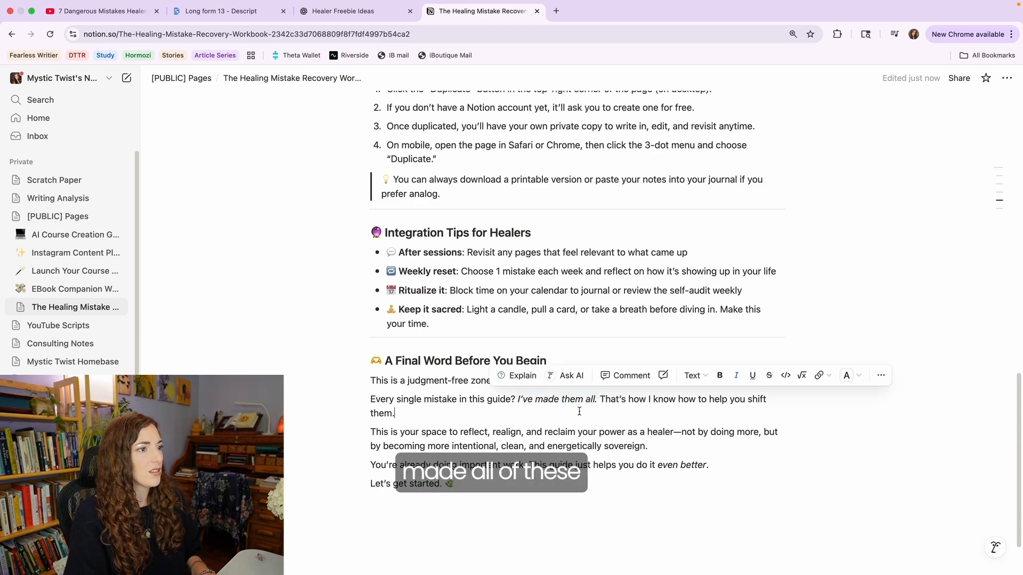
pyautogui.click(598, 401)
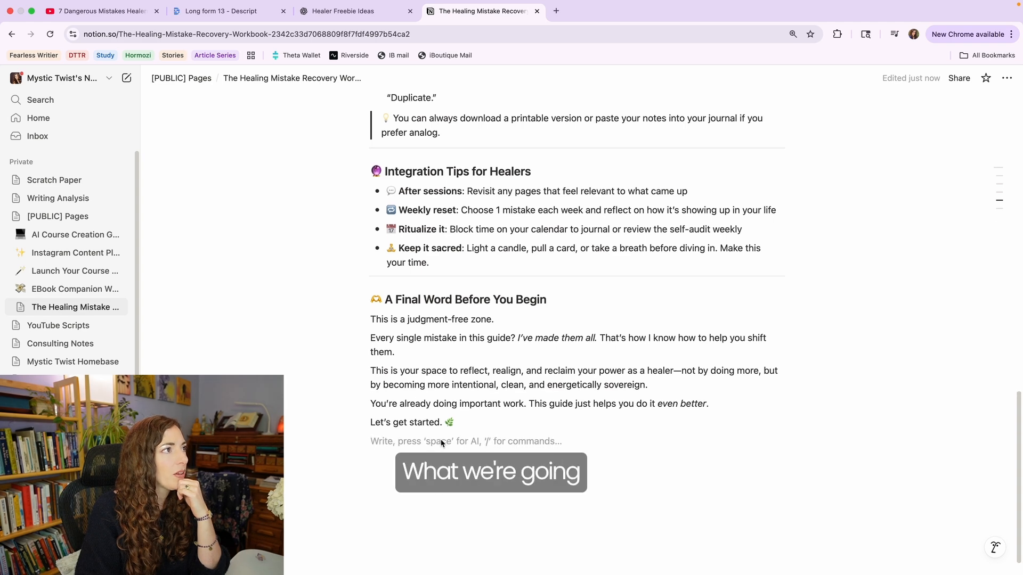
# - Create a subpage inside The Healing Mistake Recovery Workbook and title it "Mistake 1:"
pyautogui.scroll(3, 437, 442)
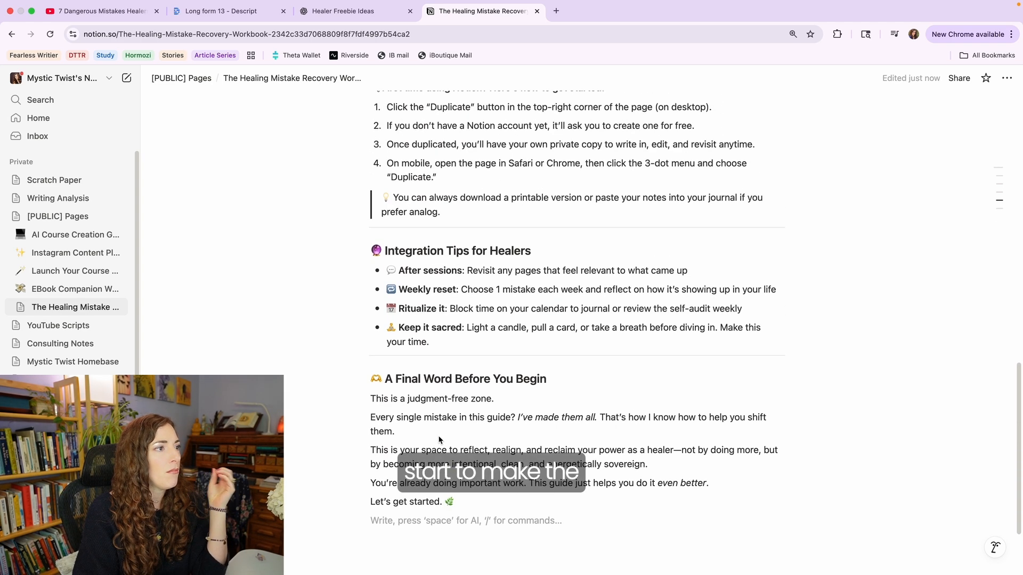
pyautogui.scroll(-1, 439, 434)
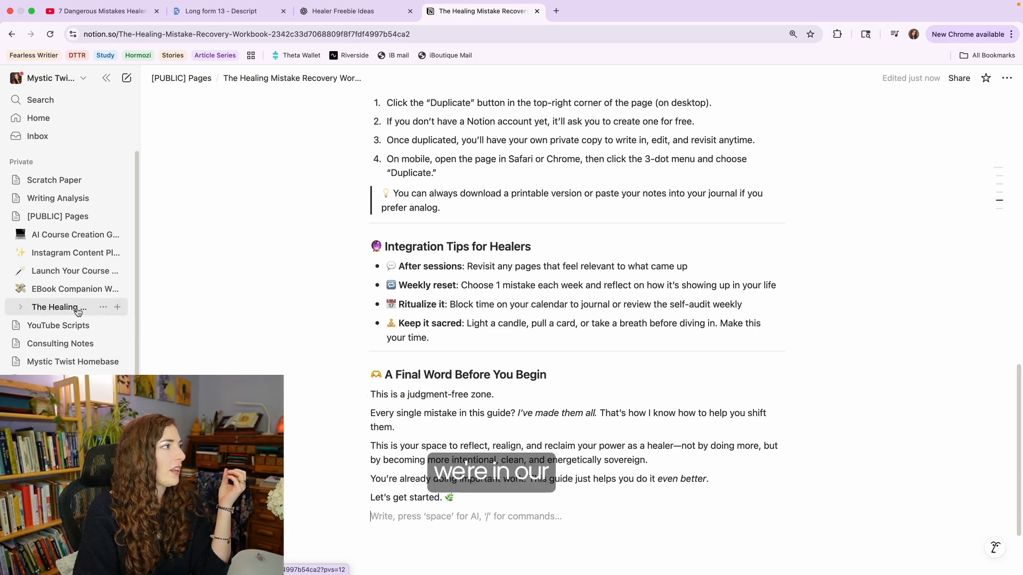
pyautogui.scroll(15, 585, 185)
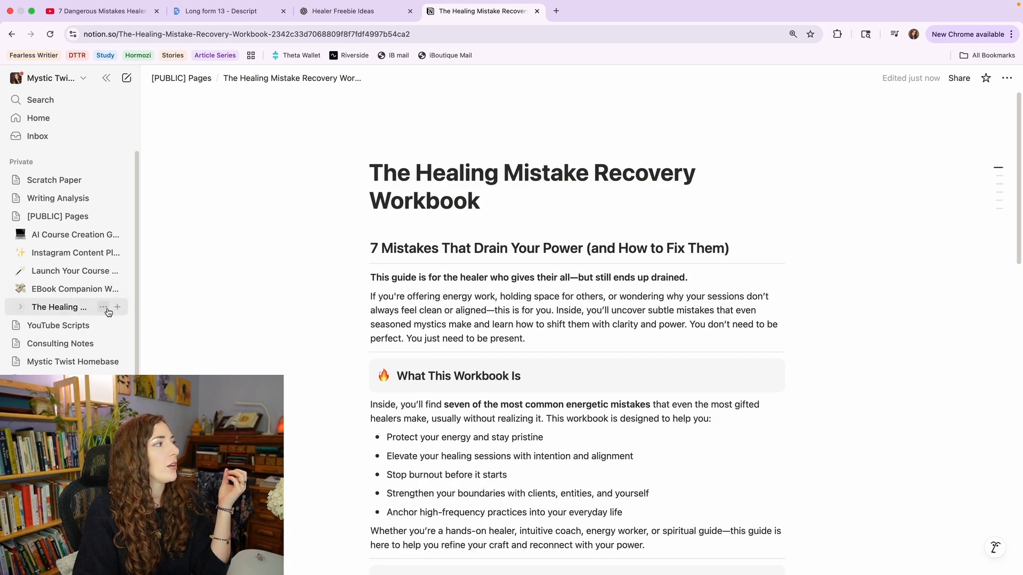
pyautogui.click(118, 309)
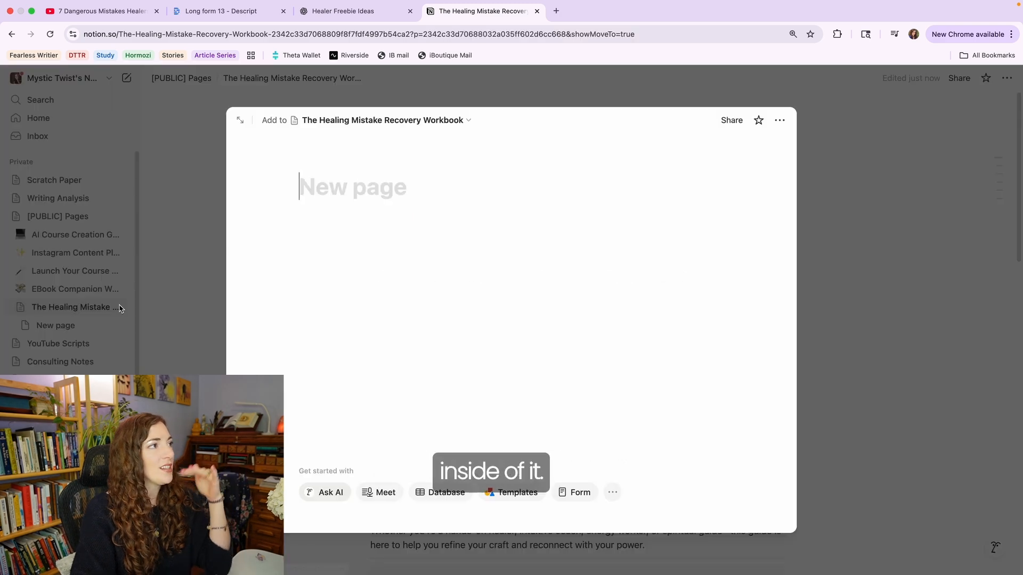
pyautogui.write('Module')
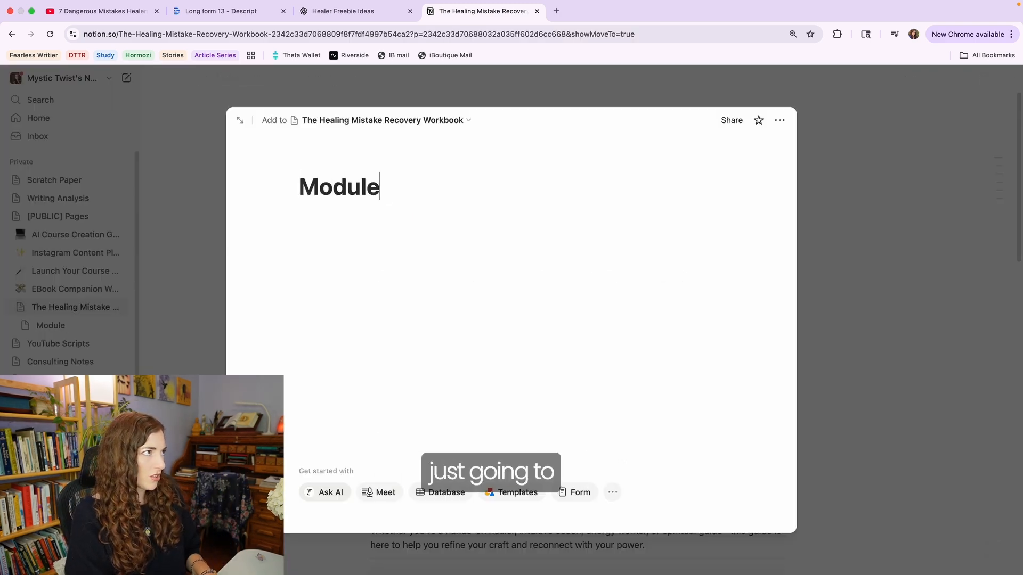
pyautogui.write(' 1:')
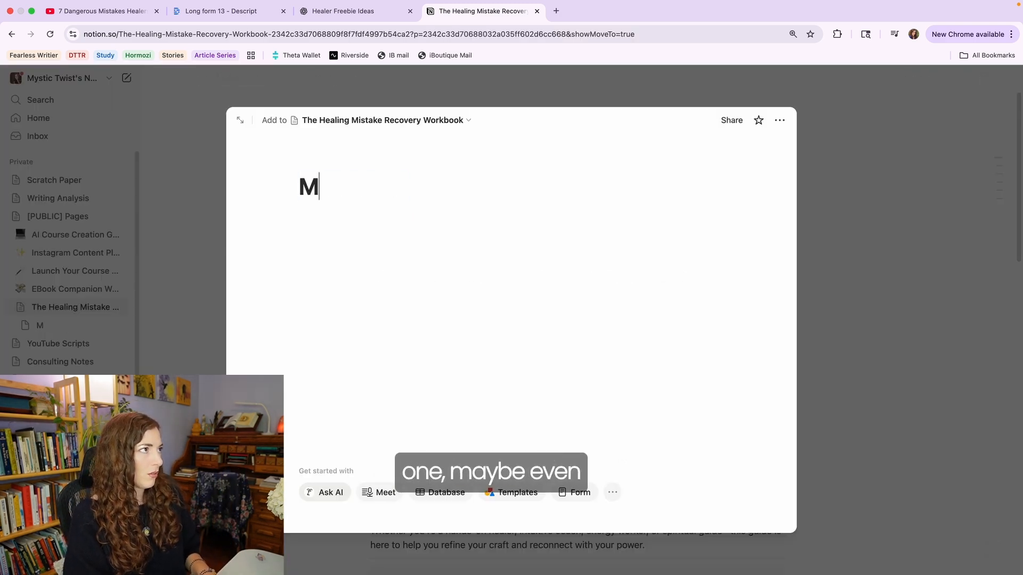
pyautogui.write('istka')
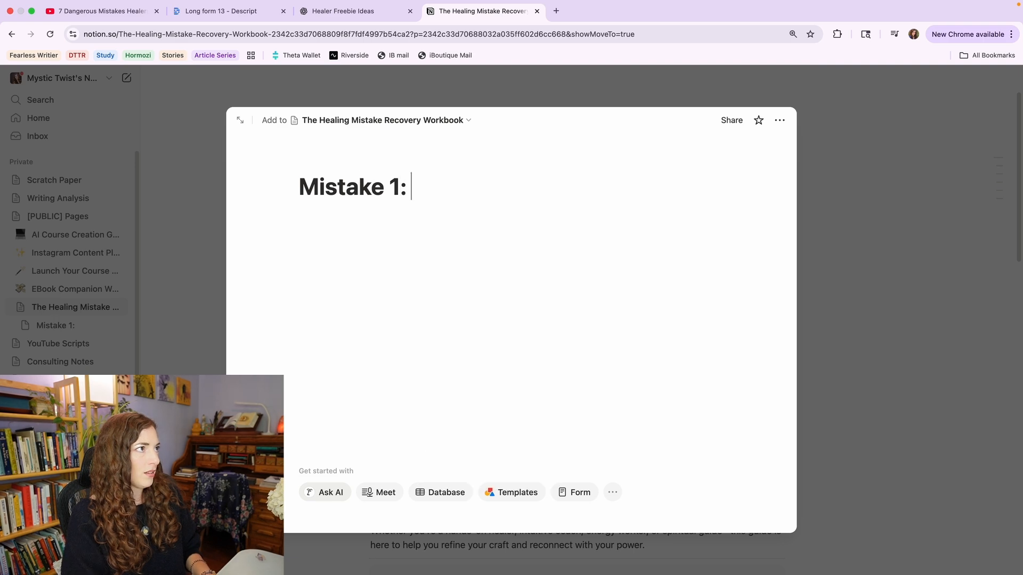
# - Add the placeholder text "lorem ipsum" to the body of the "Mistake 1:" subpage
pyautogui.press('Return')
pyautogui.write('lorem u')
pyautogui.write('psum')
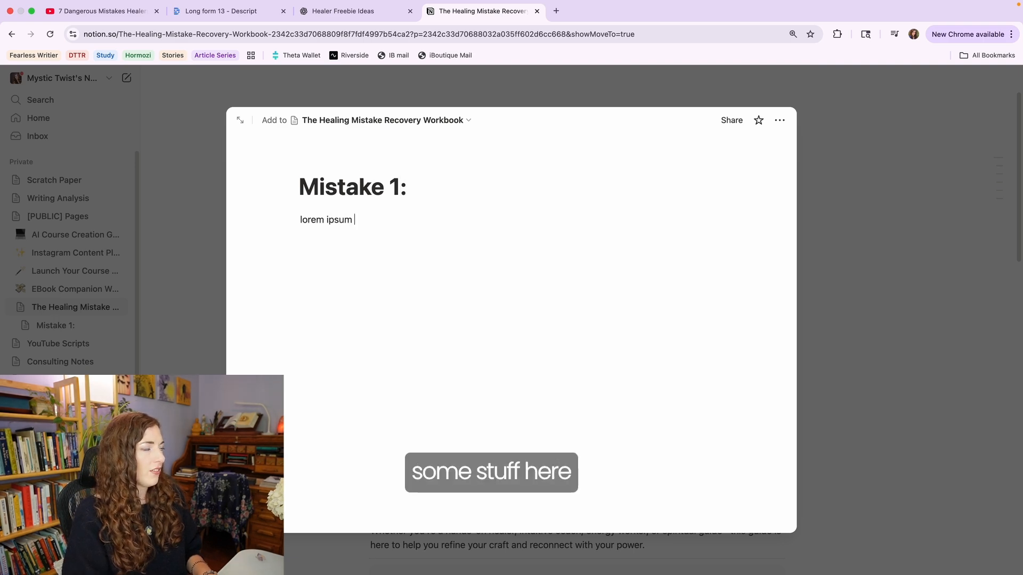
# - Close the Mistake 1 page preview, open the page from its link at the workbook's end, and return to the workbook page
pyautogui.press('BackSpace')
pyautogui.click(939, 385)
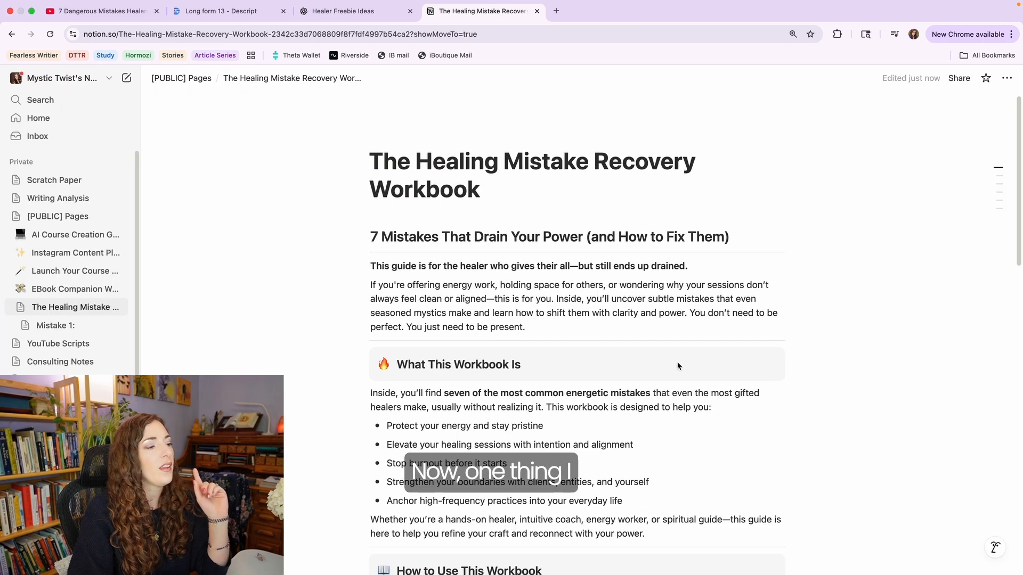
pyautogui.scroll(-10, 679, 365)
pyautogui.scroll(-5, 682, 366)
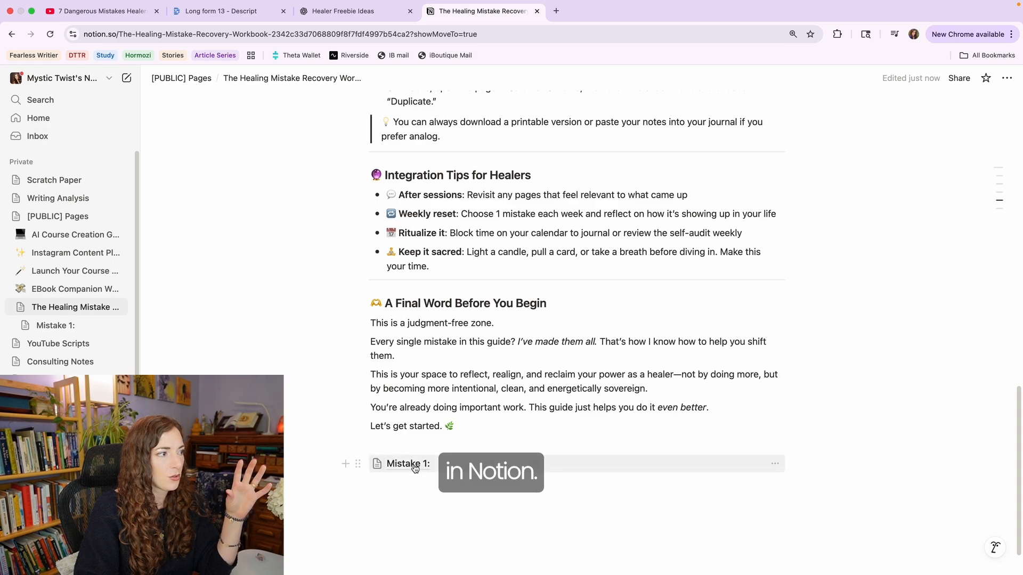
pyautogui.click(397, 464)
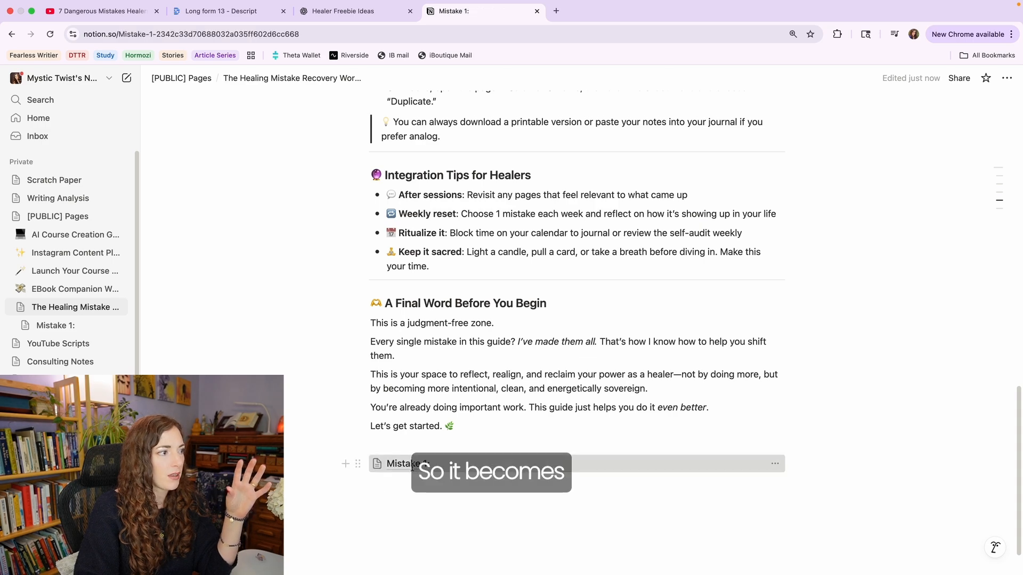
pyautogui.click(286, 78)
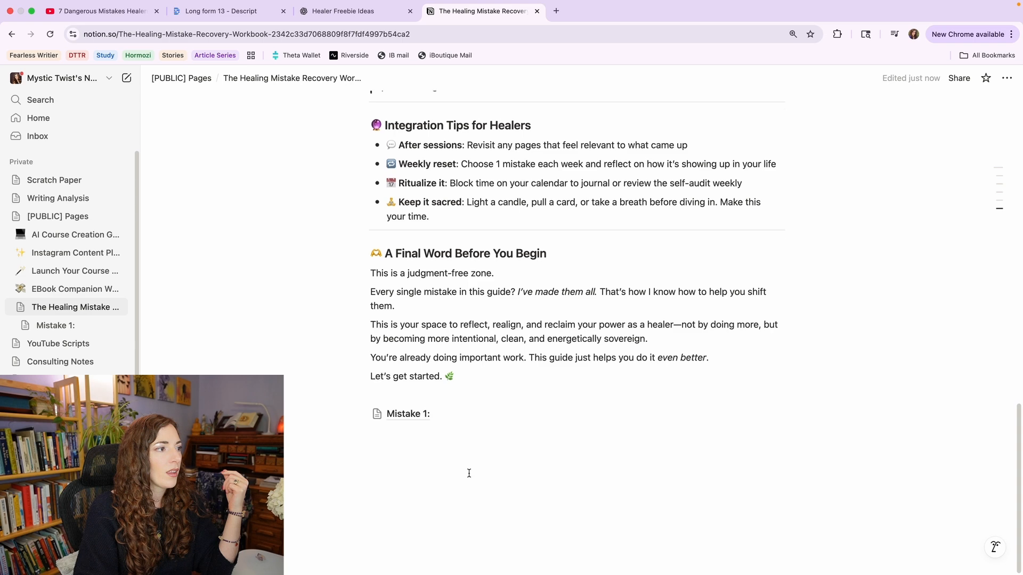
pyautogui.scroll(1, 435, 203)
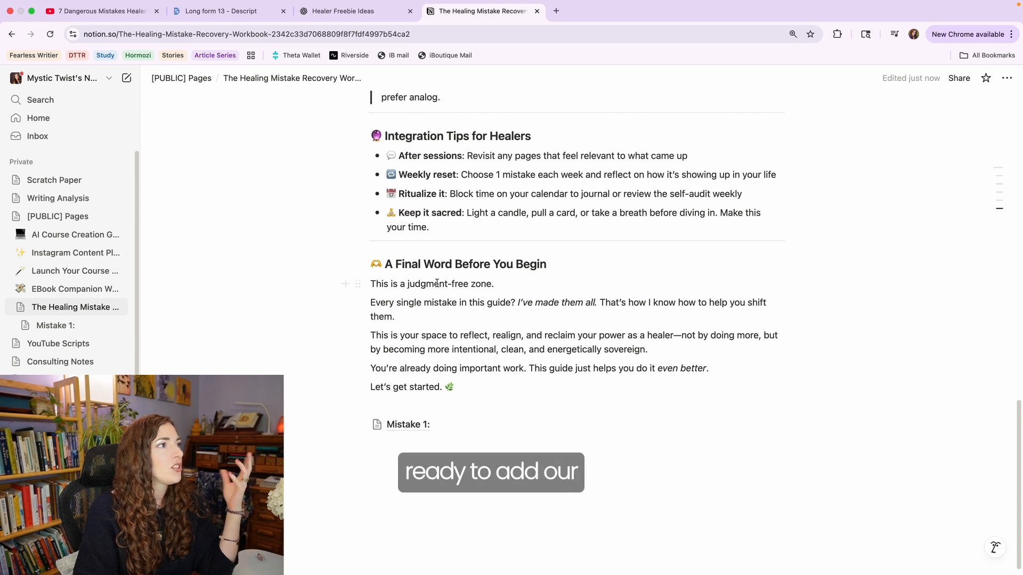
# - Switch to the ChatGPT conversation and dictate a prompt for a consistent workbook page layout, starting with Mistake 1 only
pyautogui.click(367, 14)
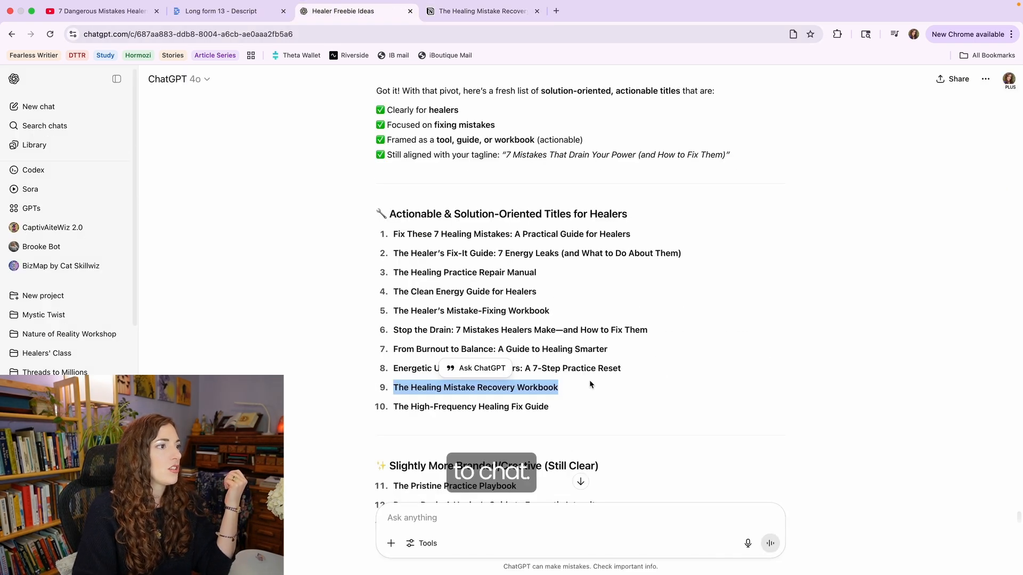
pyautogui.click(748, 543)
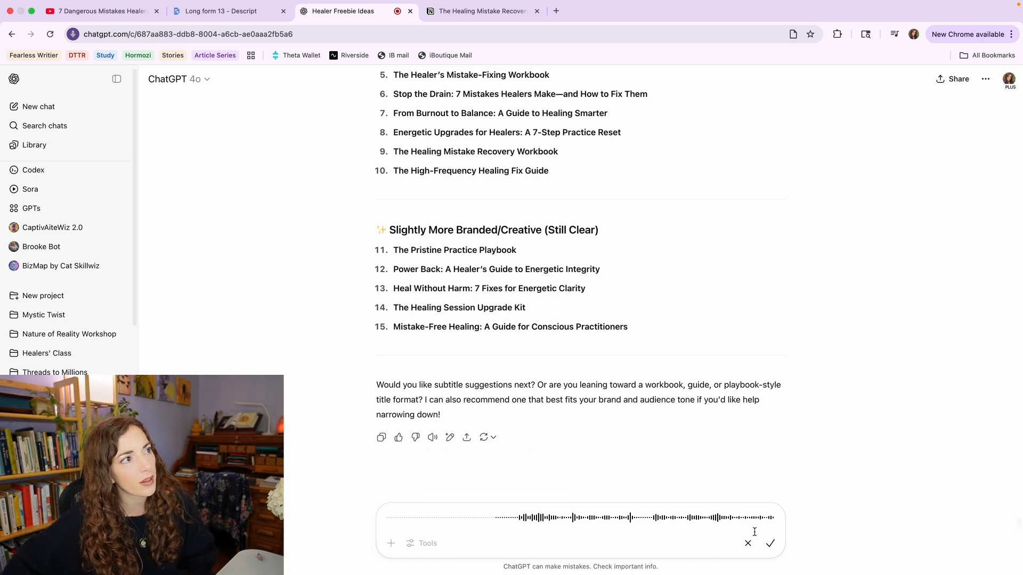
pyautogui.scroll(15, 733, 436)
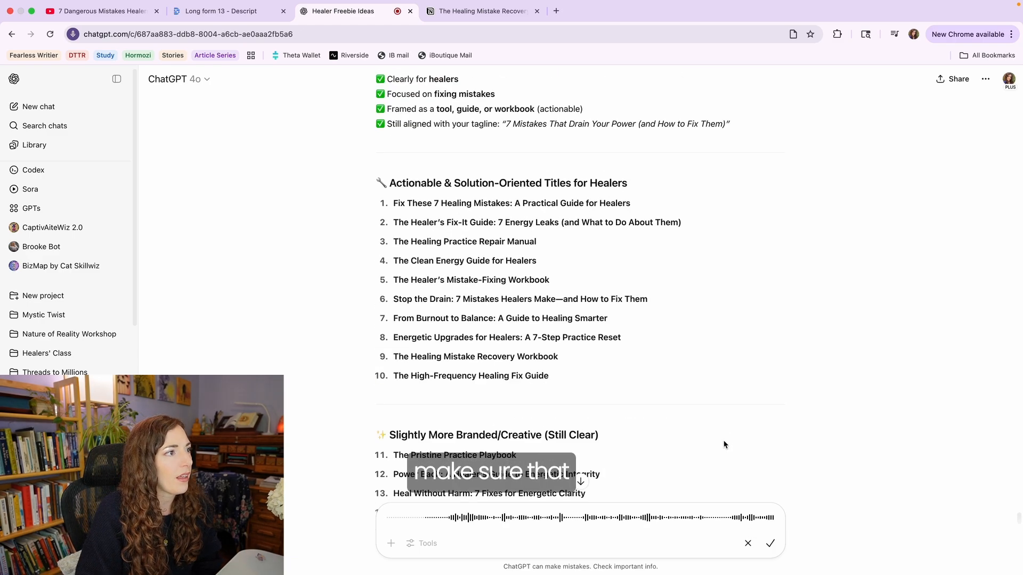
pyautogui.scroll(20, 723, 444)
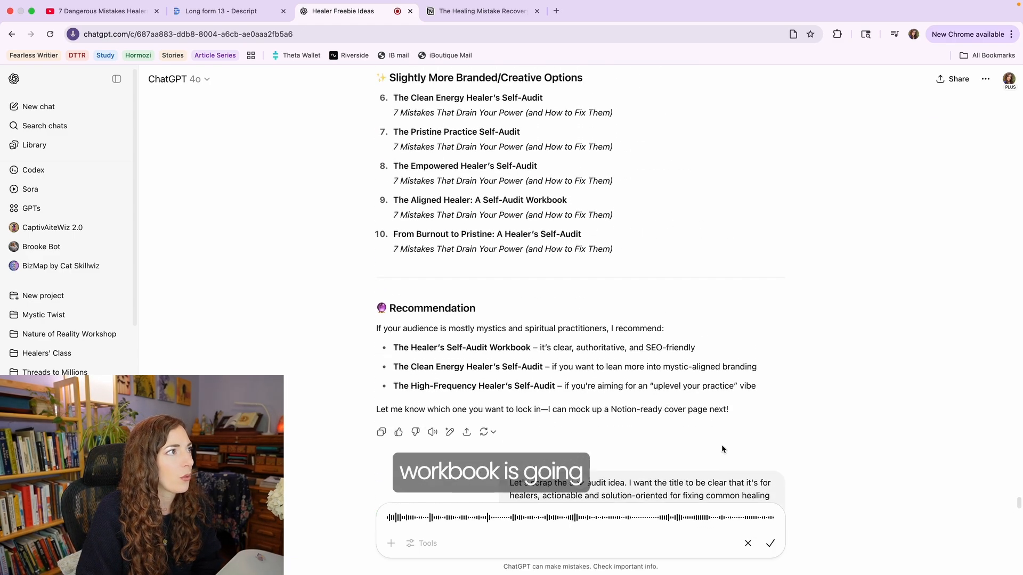
pyautogui.scroll(20, 721, 443)
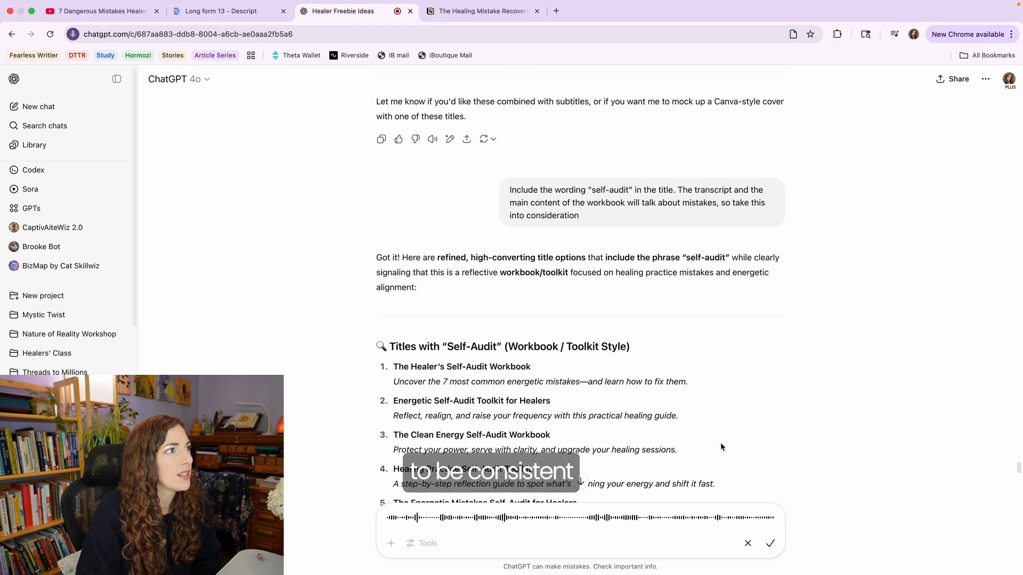
pyautogui.scroll(20, 710, 446)
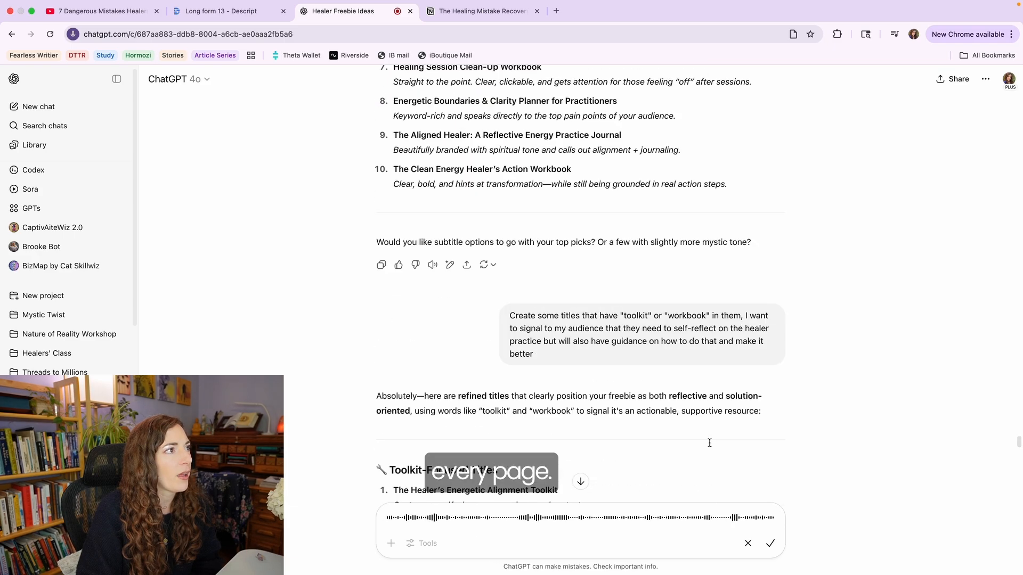
pyautogui.scroll(15, 709, 446)
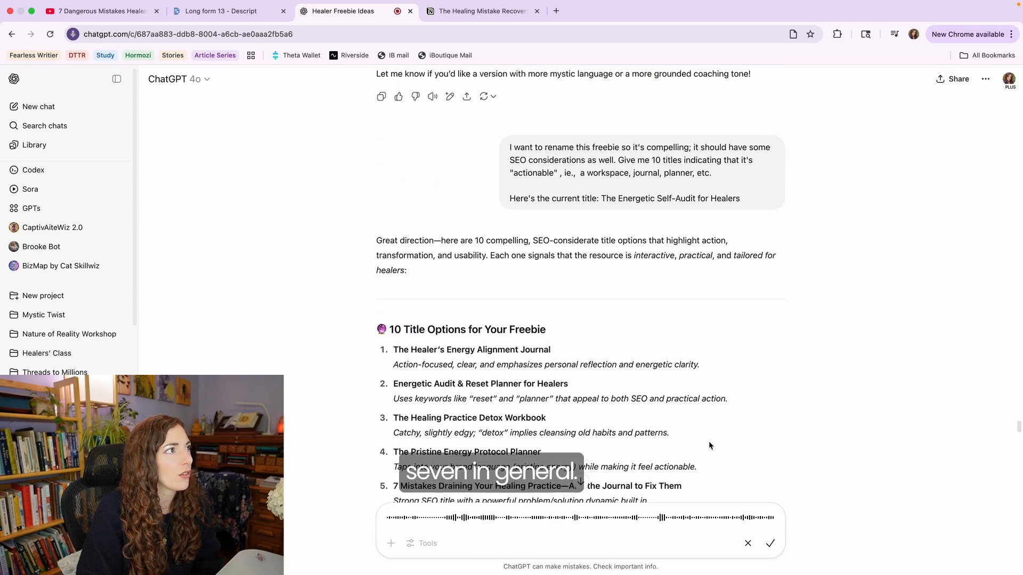
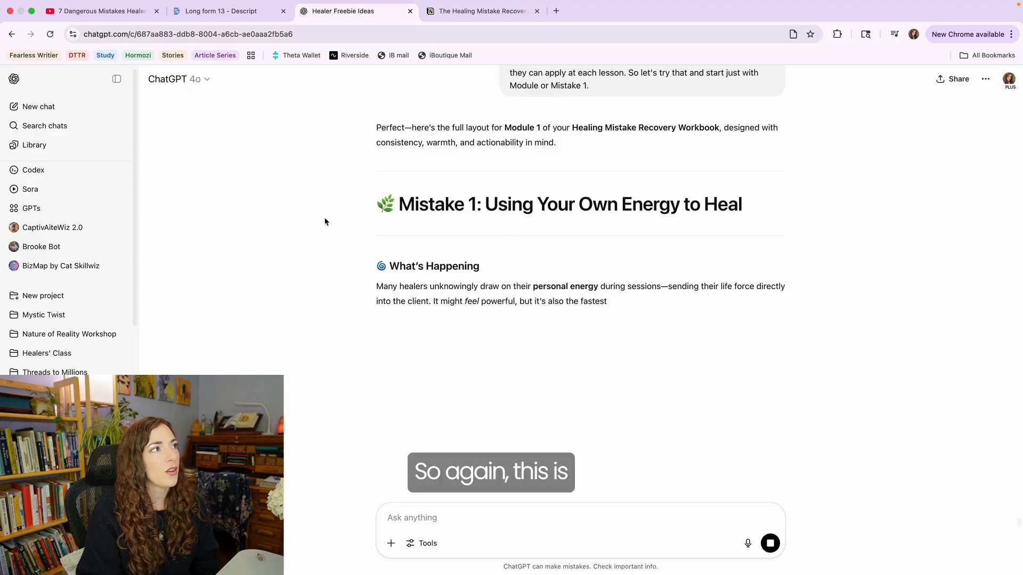
# - Review the generated Mistake 1 lesson, from its title and What's Happening section through the self-audit questions to the journal prompt
pyautogui.moveTo(374, 209); pyautogui.dragTo(704, 196)
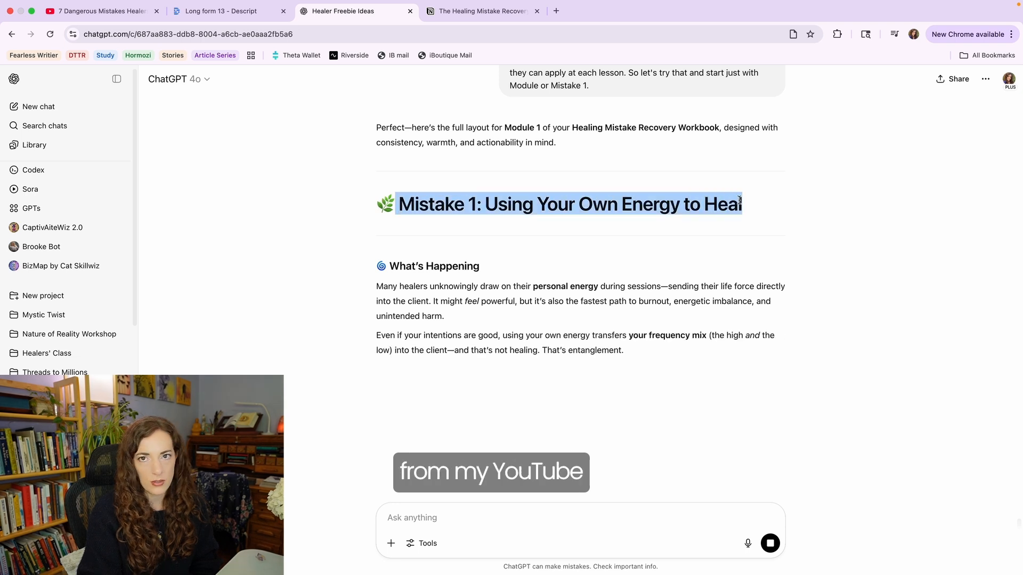
pyautogui.click(452, 289)
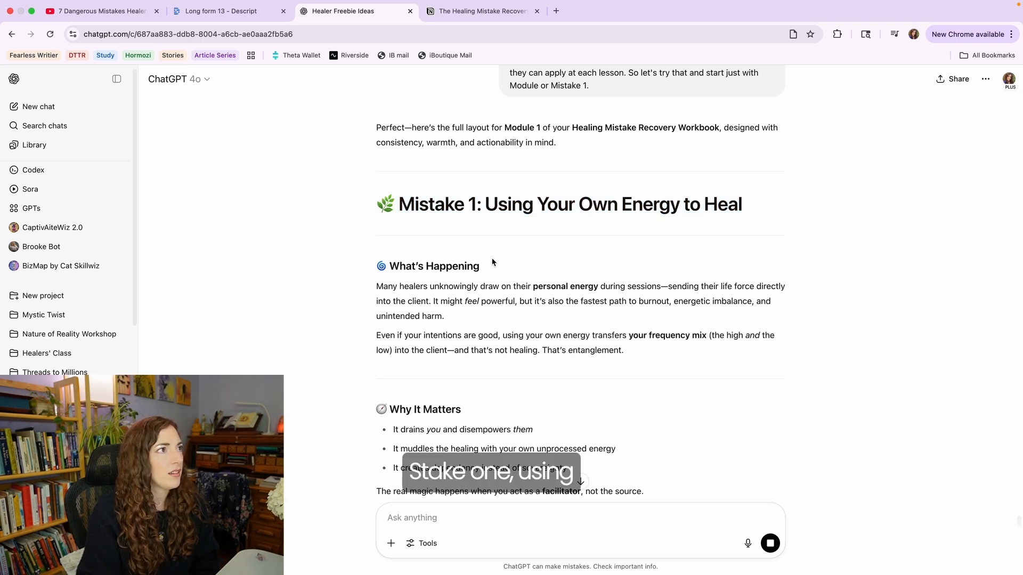
pyautogui.scroll(-2, 511, 262)
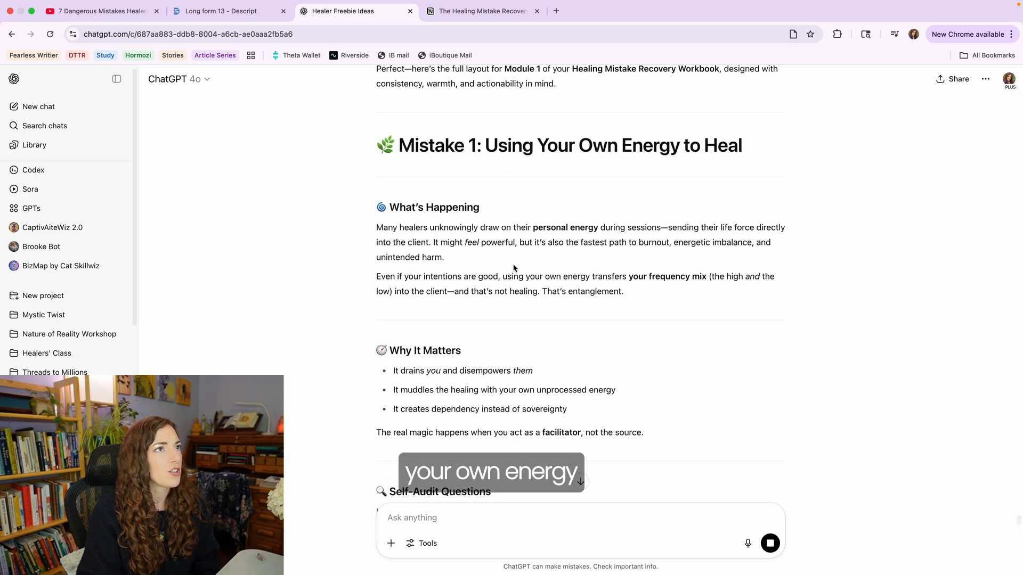
pyautogui.moveTo(376, 208); pyautogui.dragTo(663, 308)
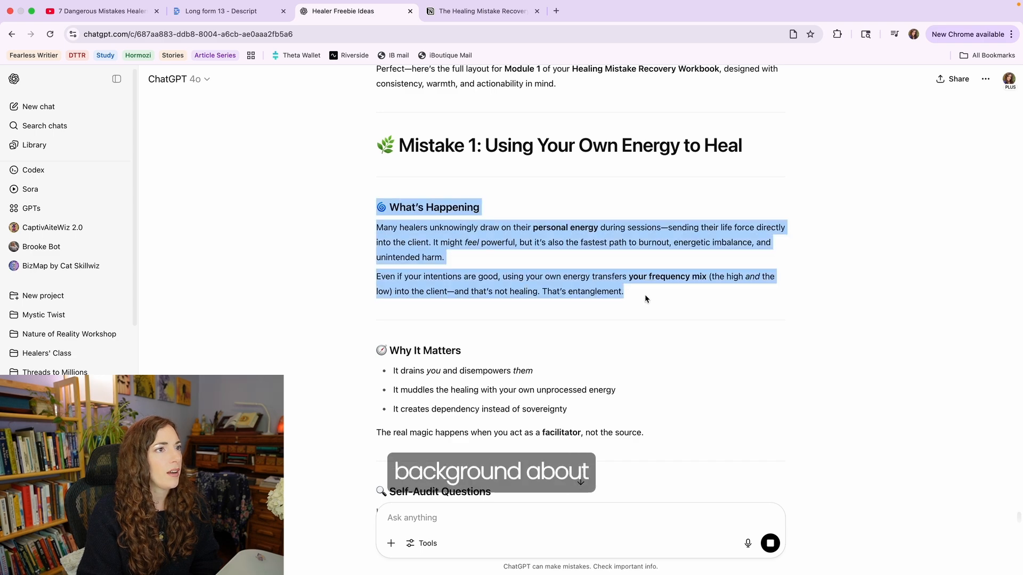
pyautogui.click(645, 298)
pyautogui.scroll(-1, 642, 297)
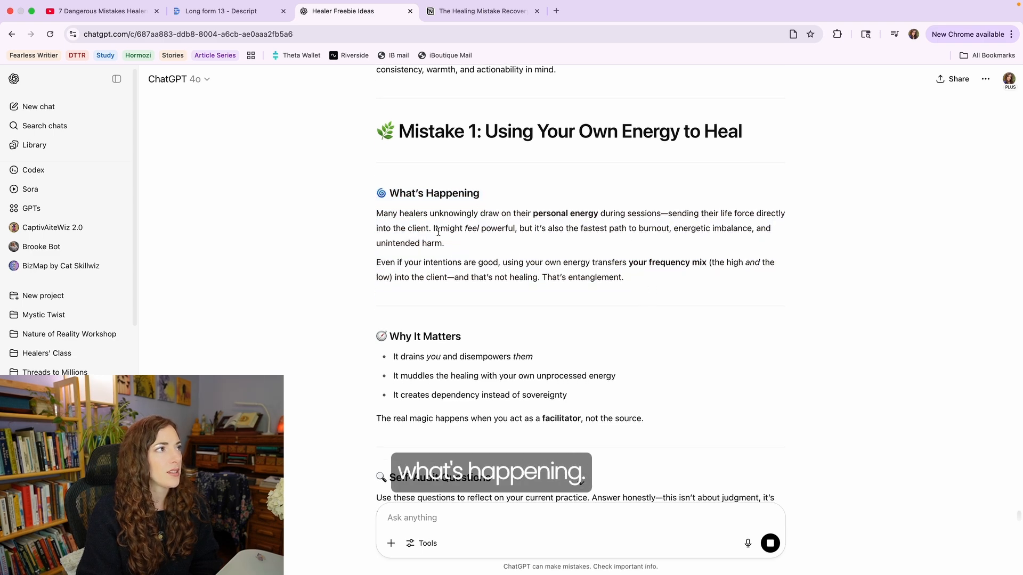
pyautogui.scroll(-2, 438, 232)
pyautogui.scroll(-10, 492, 341)
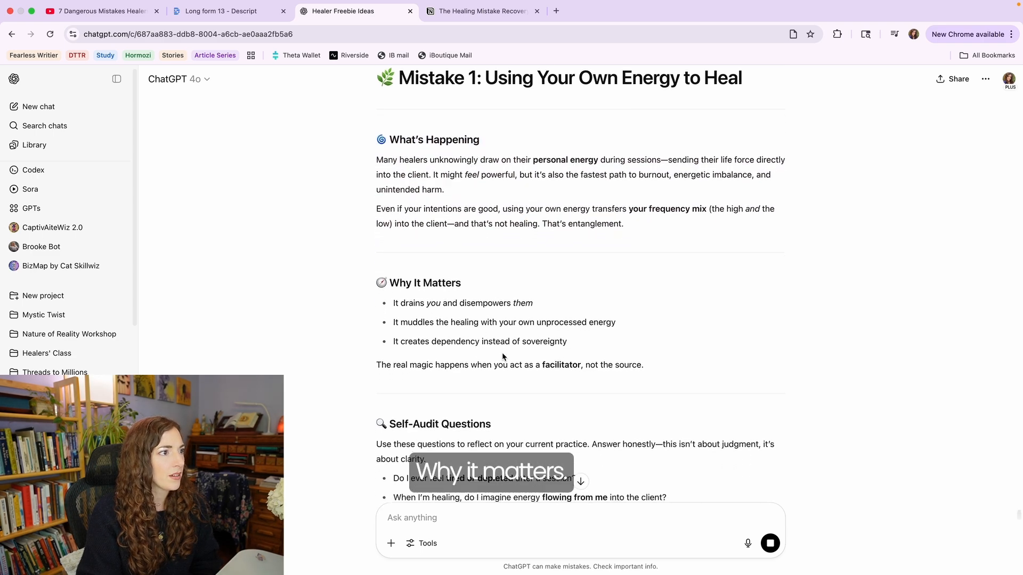
pyautogui.scroll(-3, 375, 339)
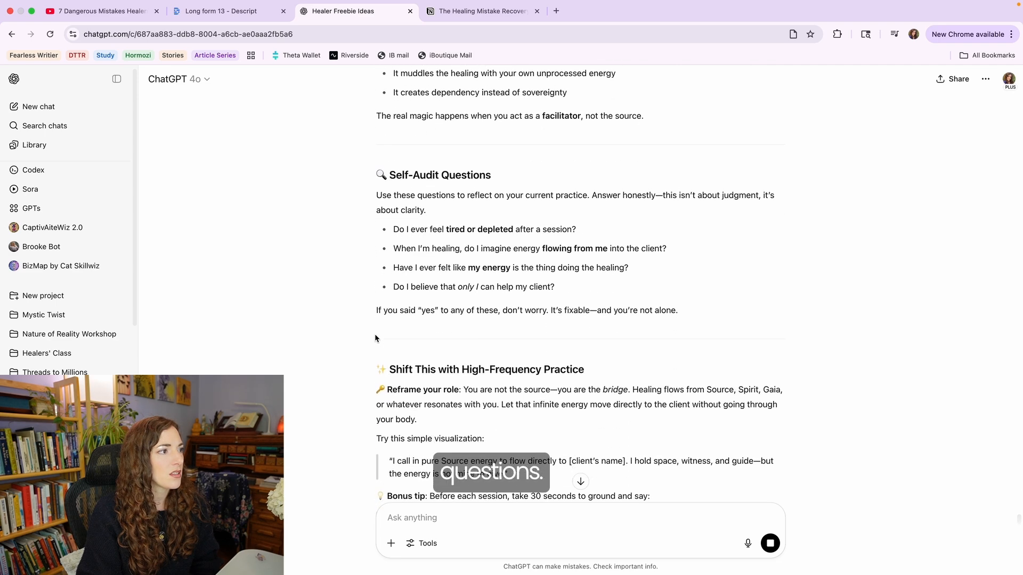
pyautogui.scroll(-10, 533, 331)
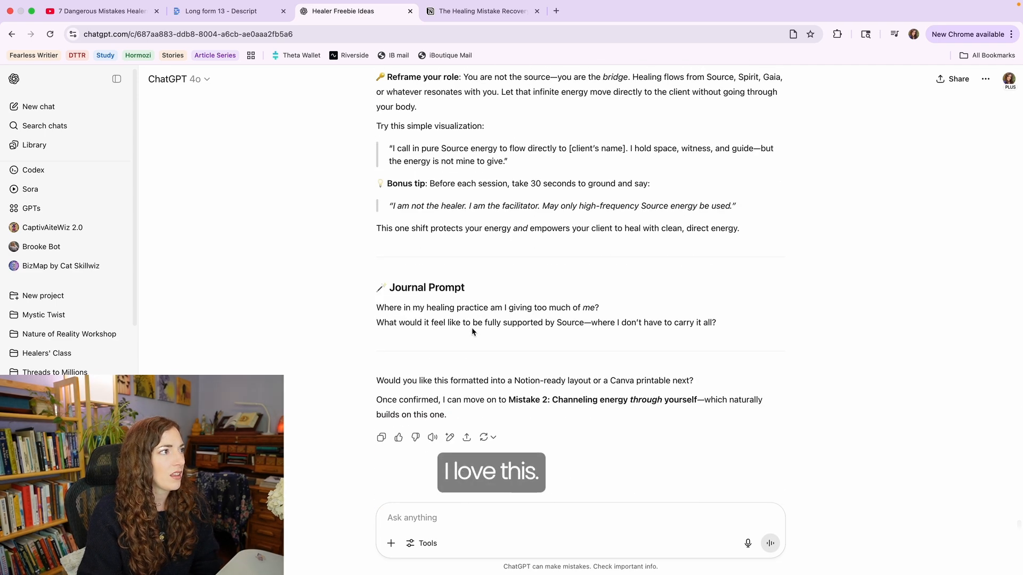
# - Copy the whole Mistake 1 response and paste it over the "lorem ipsum" placeholder on the Mistake 1 page in Notion
pyautogui.scroll(1, 472, 331)
pyautogui.click(382, 471)
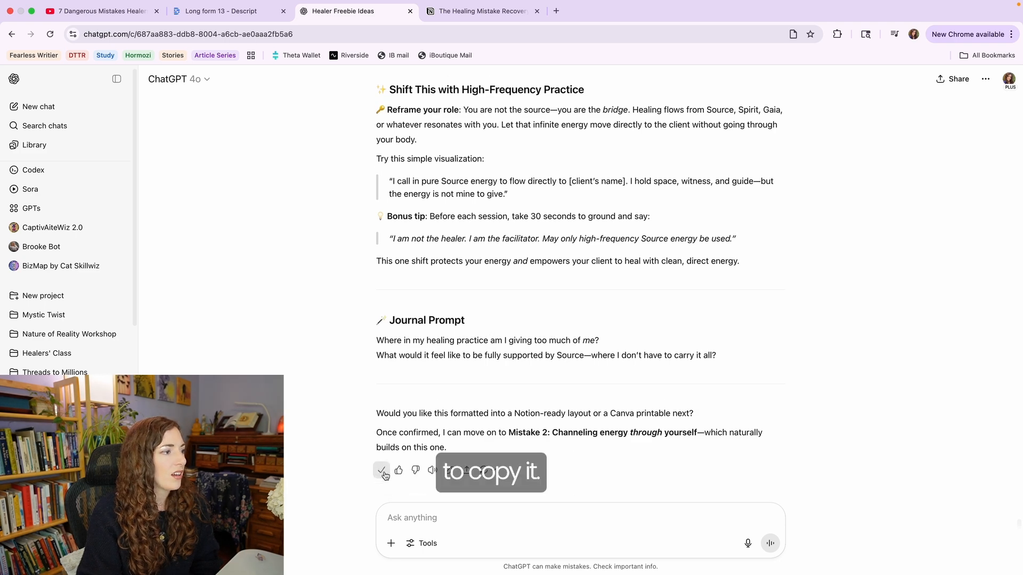
pyautogui.hotkey('ctrl', 'Tab')
pyautogui.click(411, 425)
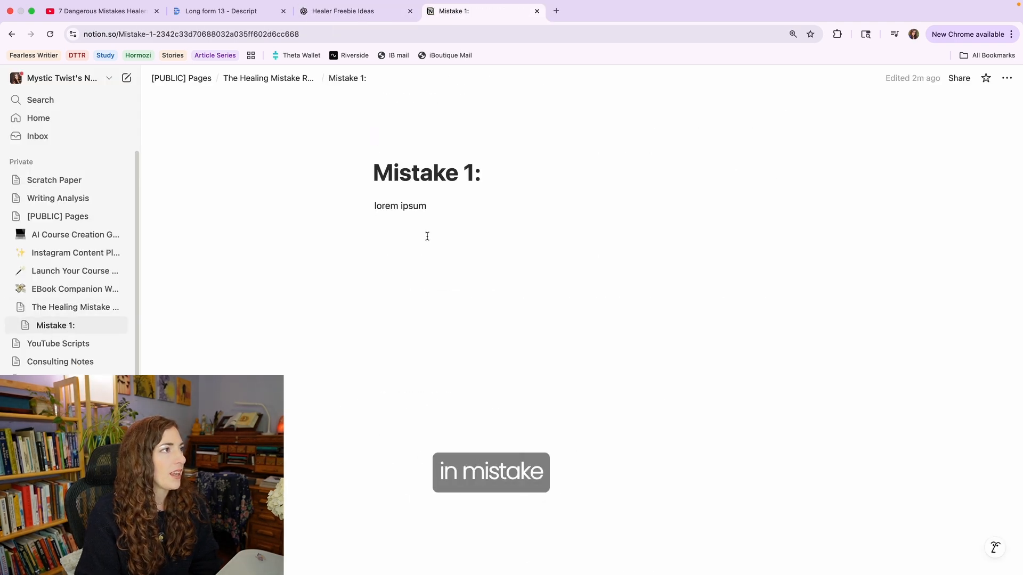
pyautogui.tripleClick(427, 206)
pyautogui.press('super+v')
# - Move the heading text from the page body into the page title so it reads "Mistake 1: Using Your Own Energy to Heal"
pyautogui.tripleClick(440, 271)
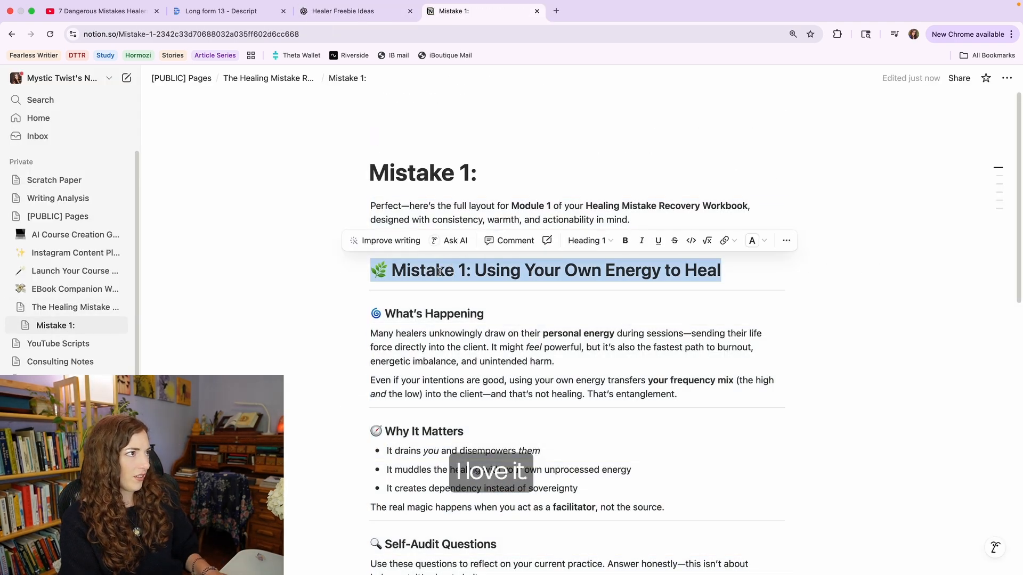
pyautogui.press('BackSpace')
pyautogui.press('super+v')
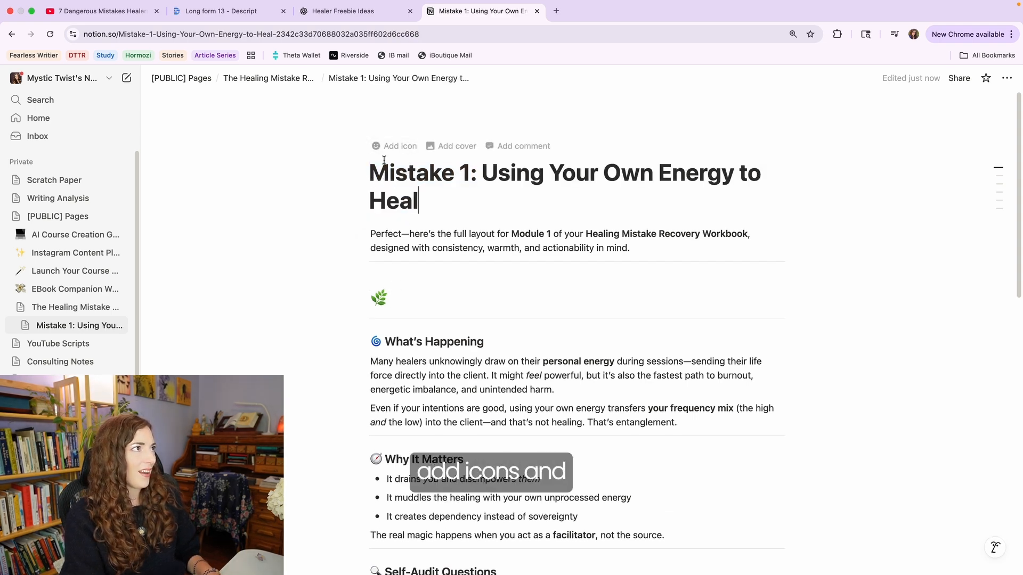
# - Add a page icon to the Mistake 1 page, searching the emojis for "leaf" and choosing the green herb sprig
pyautogui.click(383, 151)
pyautogui.click(392, 169)
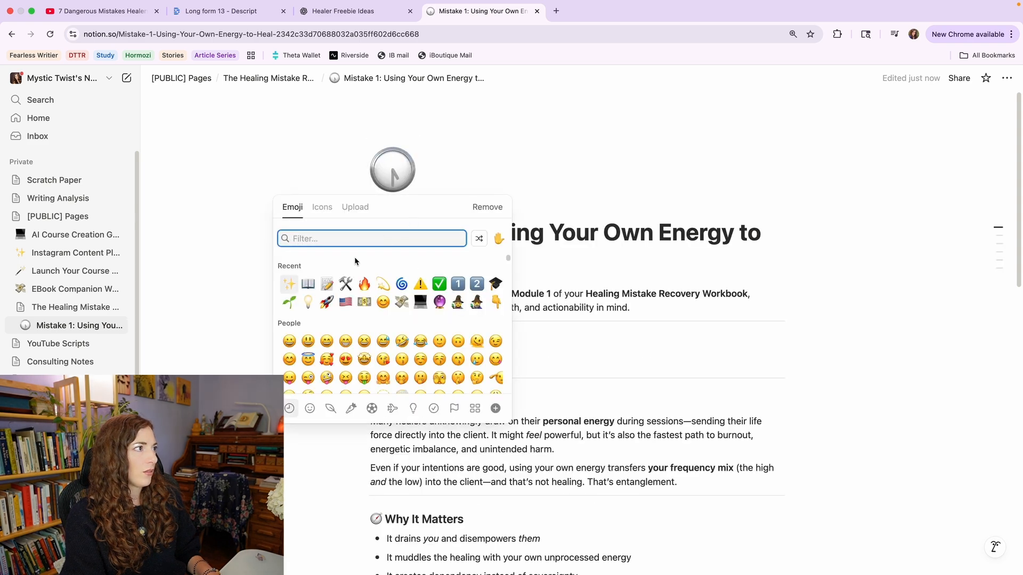
pyautogui.write('laf')
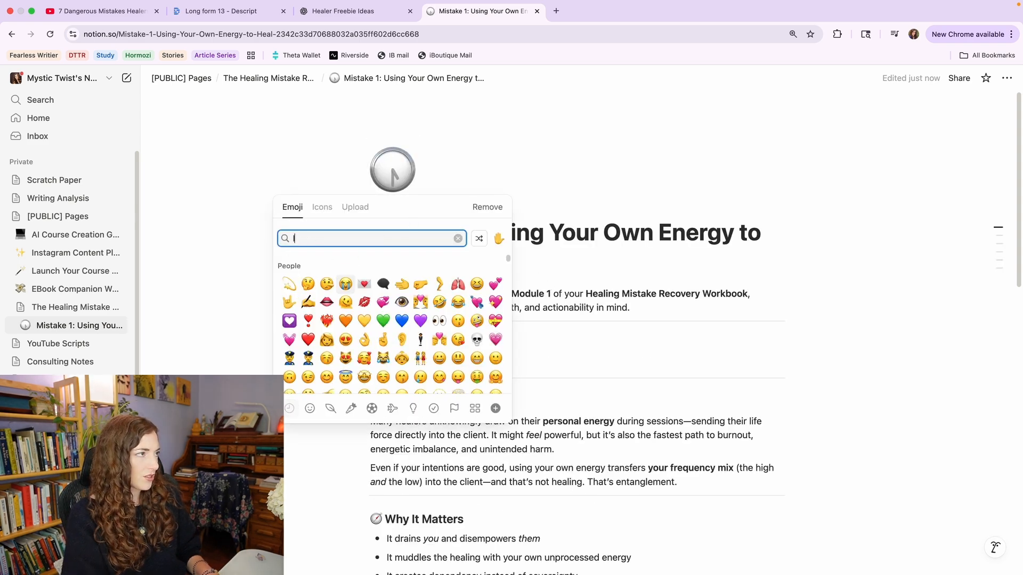
pyautogui.press('BackSpace')
pyautogui.press('BackSpace')
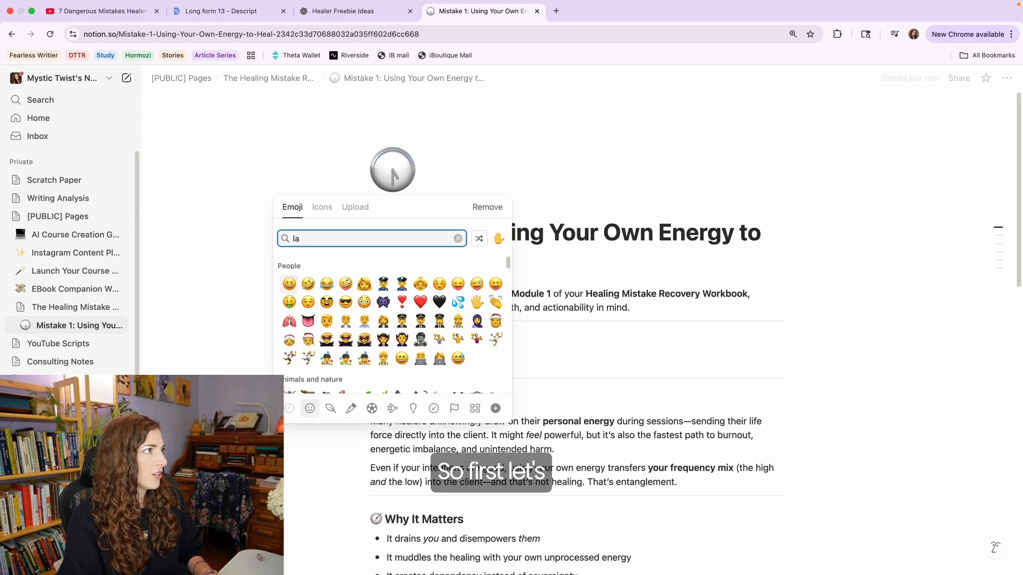
pyautogui.write('eaf')
pyautogui.click(292, 268)
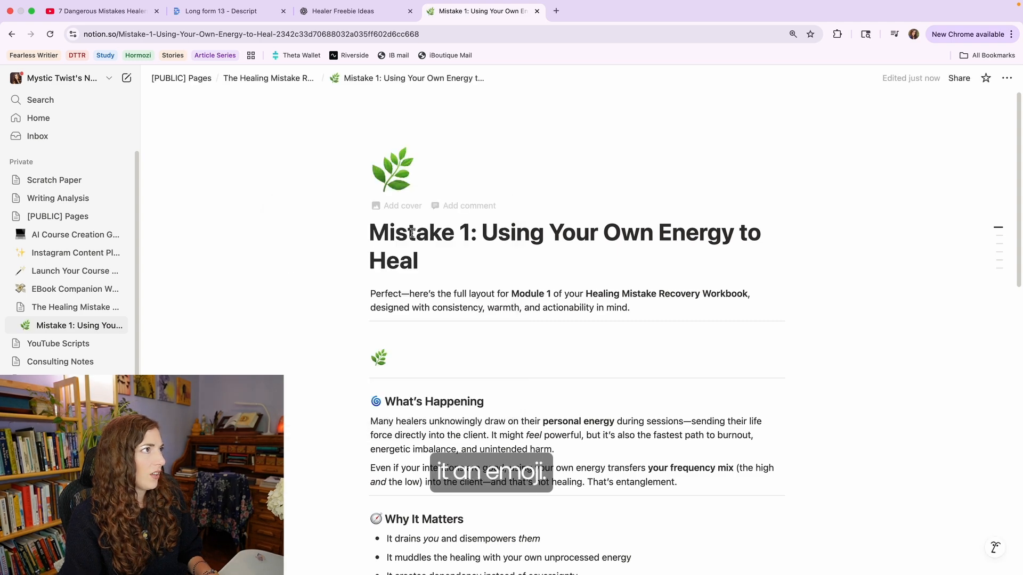
# - Delete the leftover leaf emoji heading and the extra divider above the What's Happening section
pyautogui.click(393, 354)
pyautogui.press('BackSpace')
pyautogui.press('BackSpace')
pyautogui.press('BackSpace')
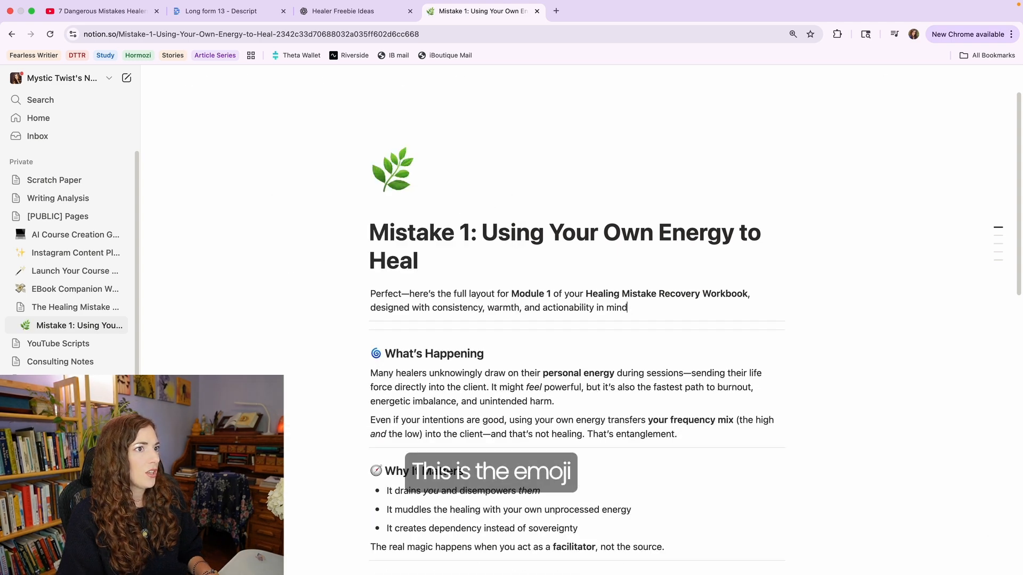
pyautogui.click(401, 327)
pyautogui.press('BackSpace')
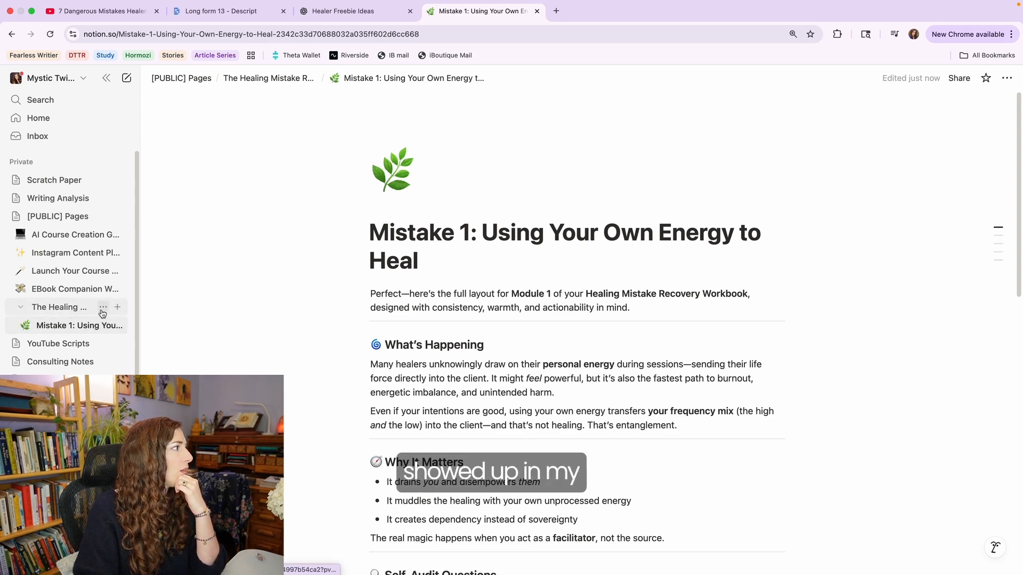
# - Open The Healing Mistake Recovery Workbook page and give it the open book emoji as its icon, searching for "book"
pyautogui.click(58, 309)
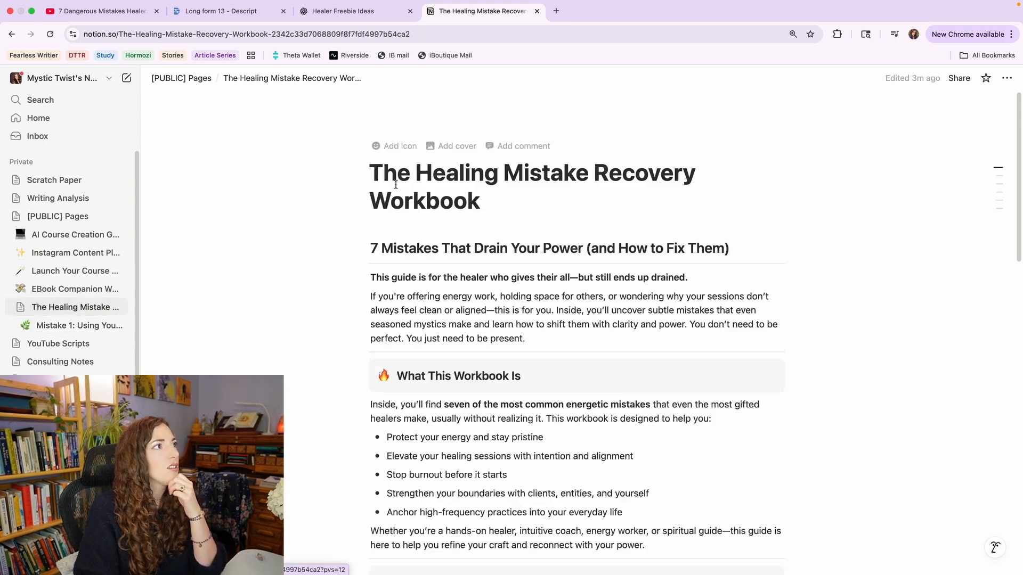
pyautogui.click(395, 148)
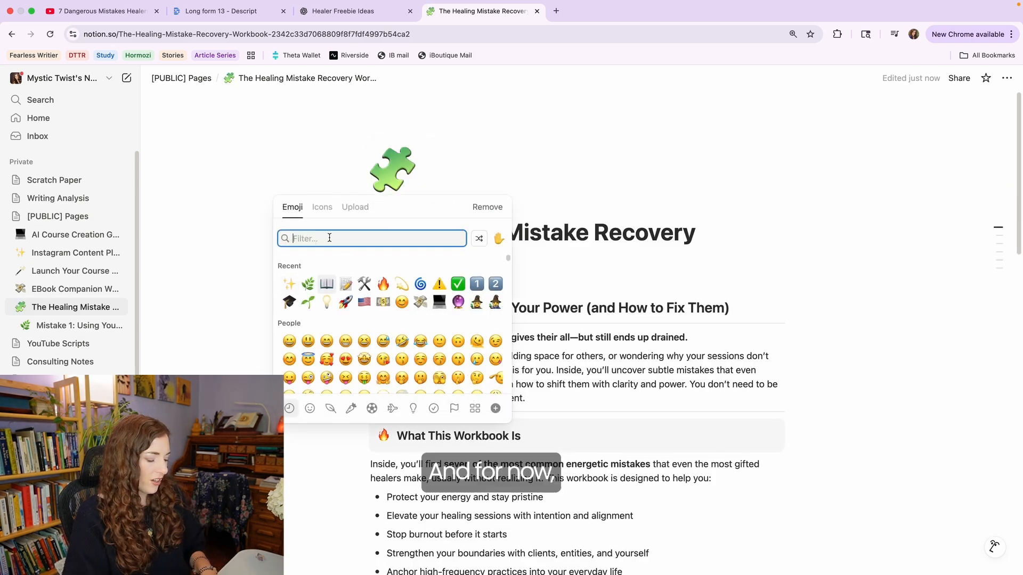
pyautogui.write('book')
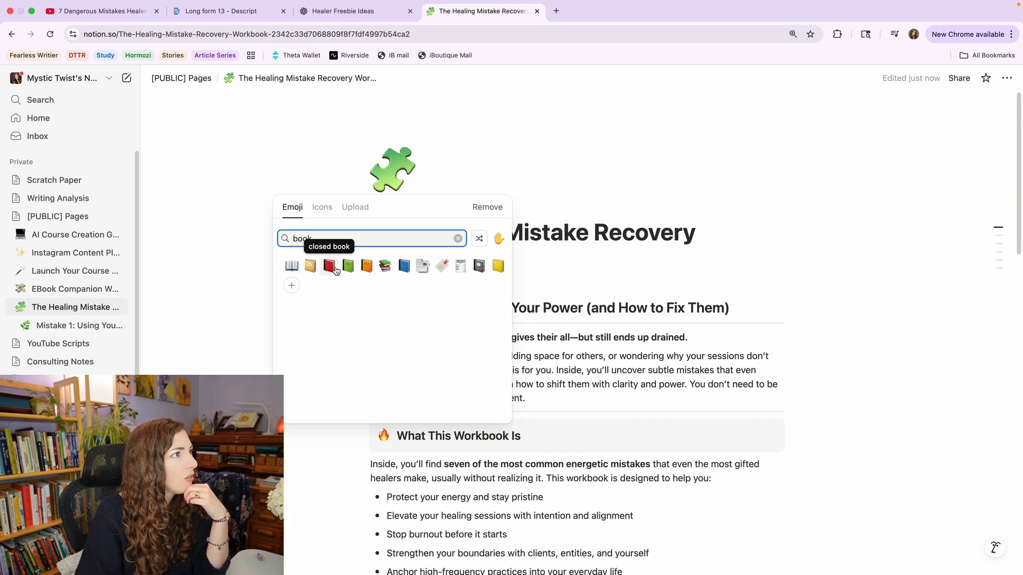
pyautogui.click(292, 266)
pyautogui.scroll(-5, 388, 347)
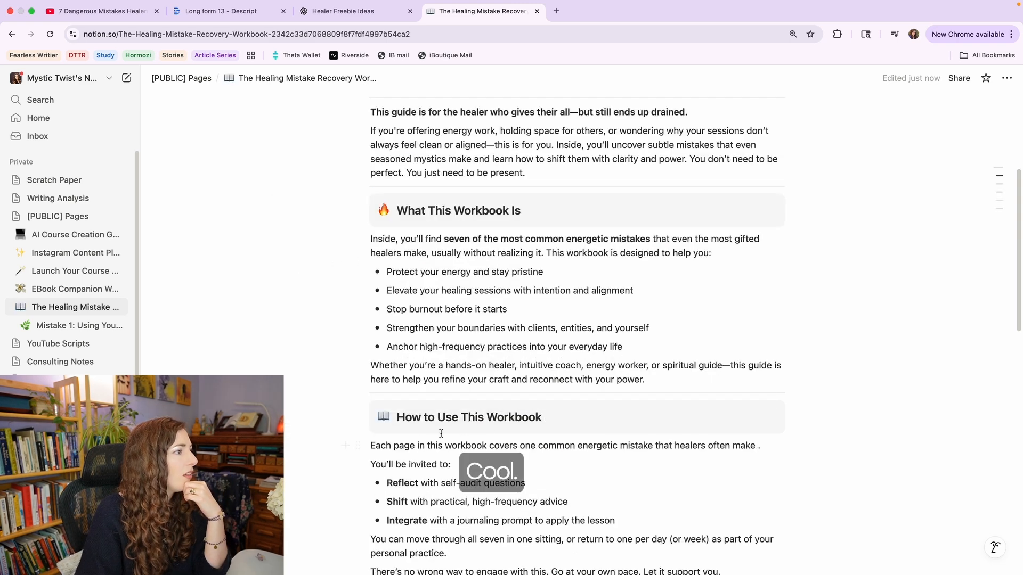
# - Delete the ChatGPT introductory sentence and the divider below it from the top of the Mistake 1 page
pyautogui.scroll(5, 384, 421)
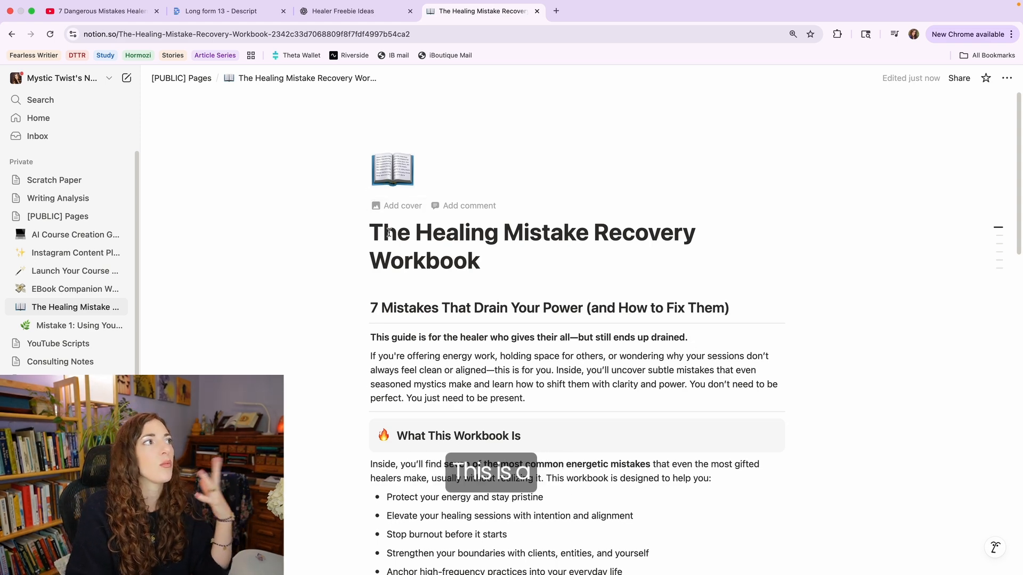
pyautogui.click(74, 325)
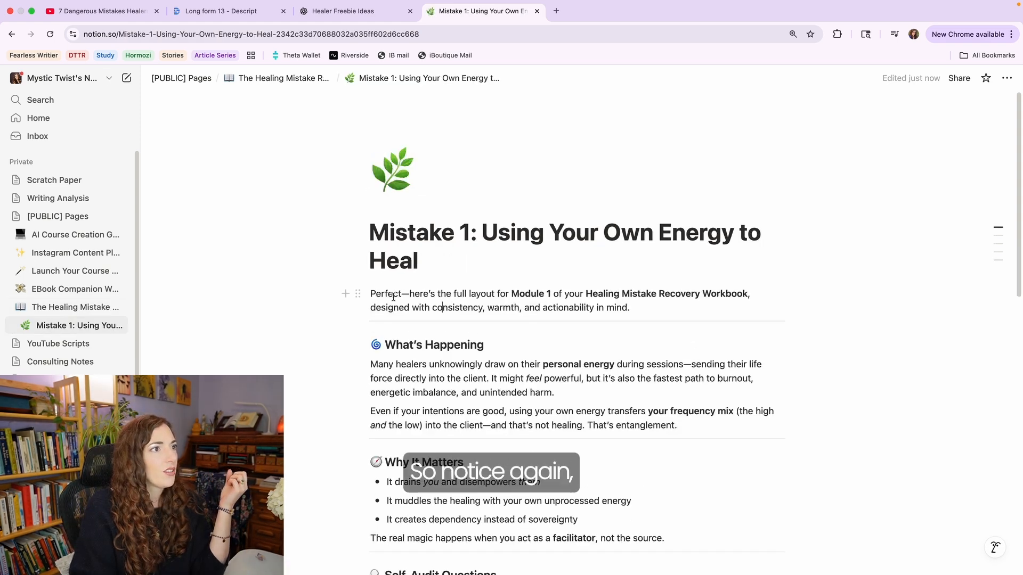
pyautogui.moveTo(373, 295); pyautogui.dragTo(625, 308)
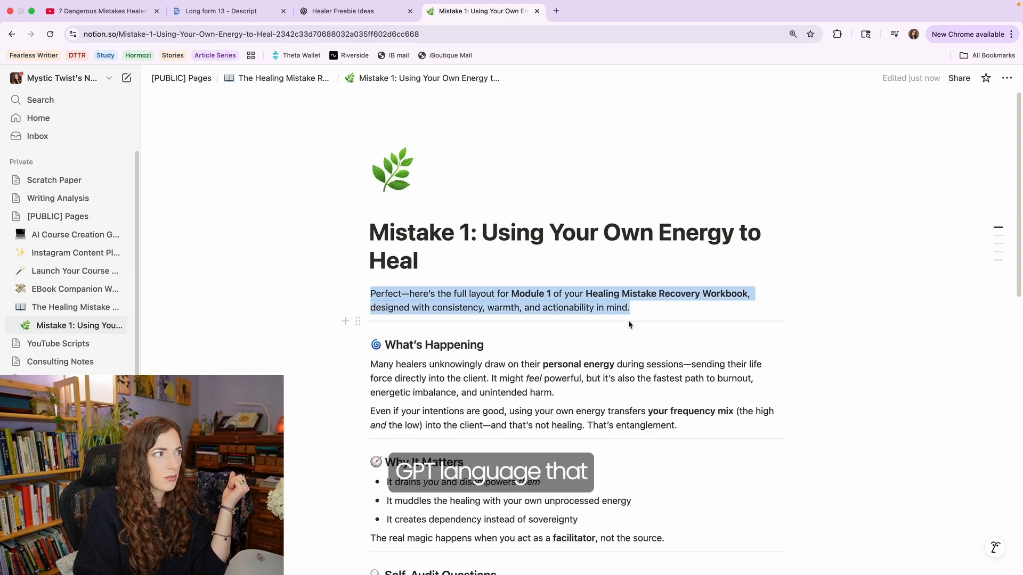
pyautogui.press('BackSpace')
pyautogui.click(524, 305)
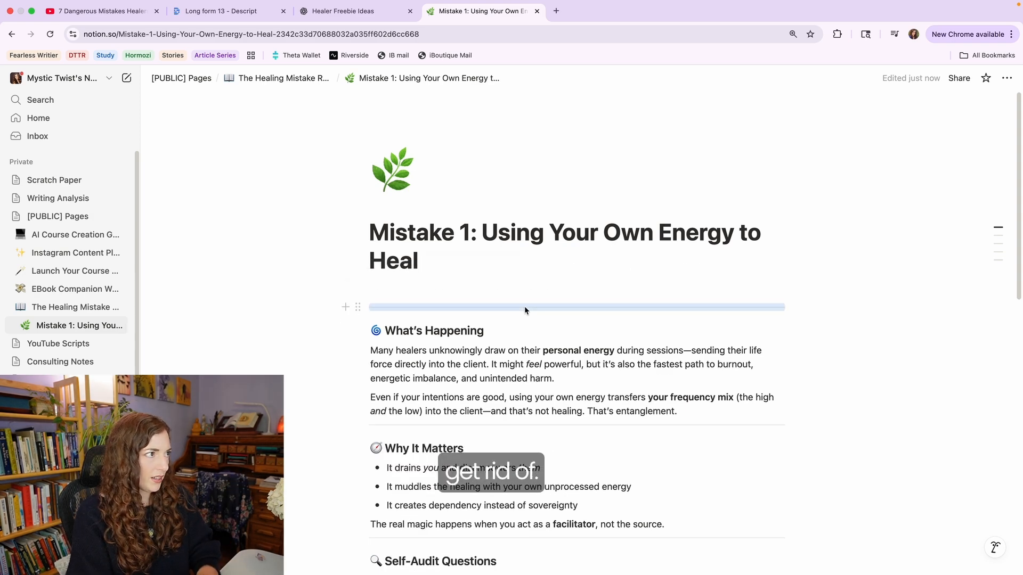
pyautogui.press('BackSpace')
pyautogui.press('BackSpace')
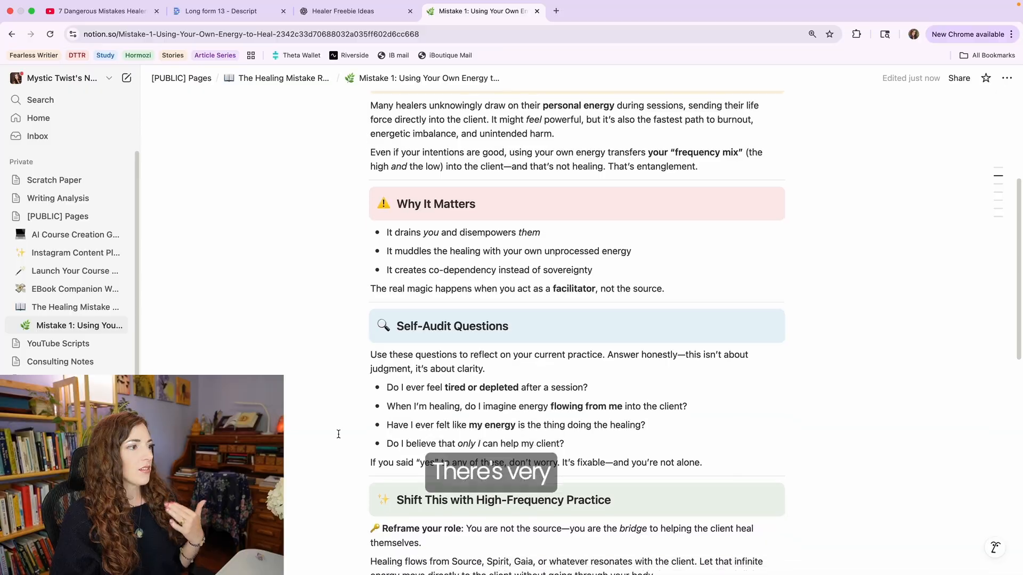
# - Review the Mistake 1 page's coloured section headings and its journal prompt toggles from top to bottom
pyautogui.scroll(-5, 341, 434)
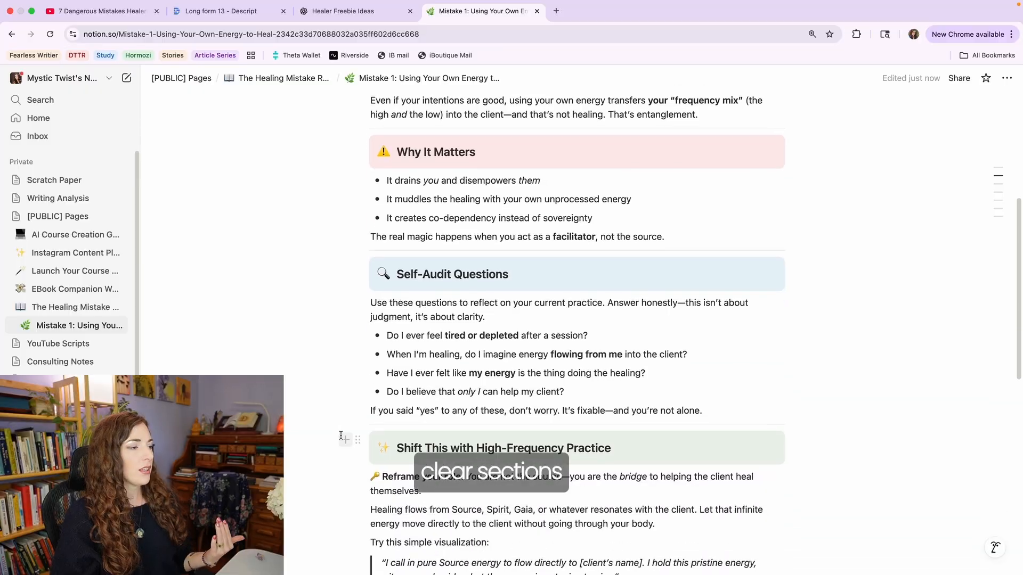
pyautogui.scroll(-5, 347, 439)
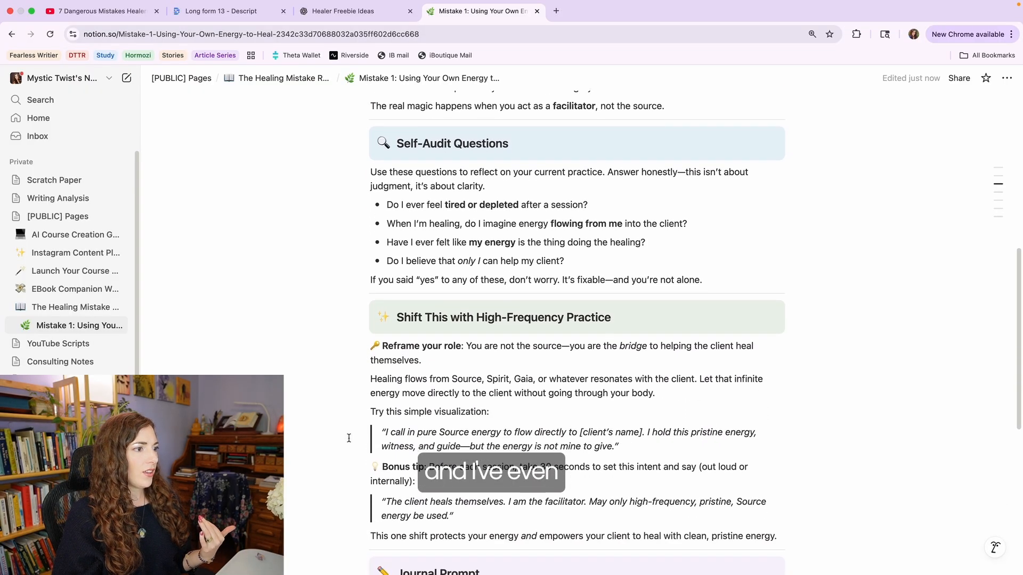
pyautogui.scroll(-2, 349, 436)
pyautogui.scroll(-2, 386, 427)
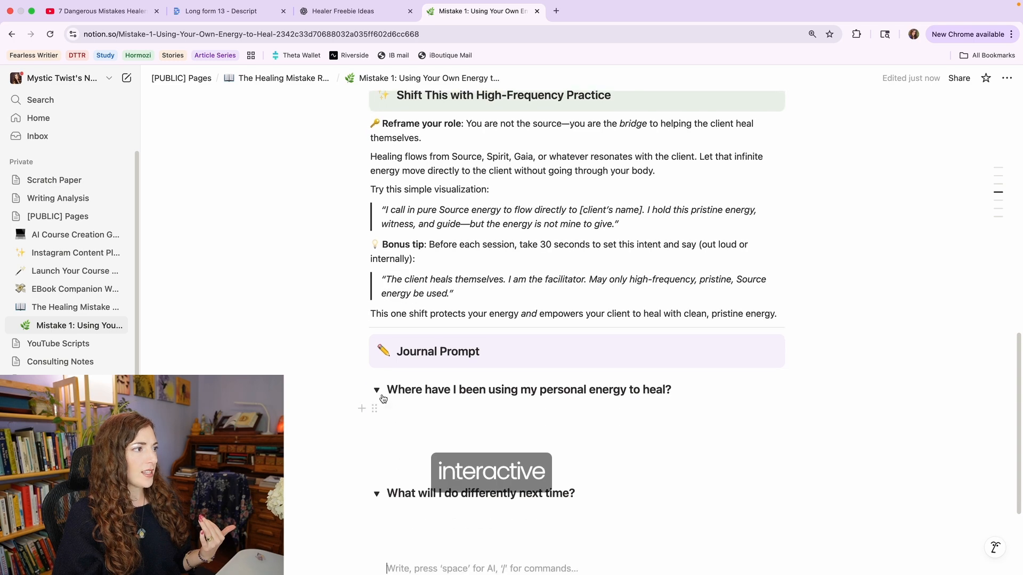
pyautogui.click(377, 391)
pyautogui.scroll(-3, 388, 453)
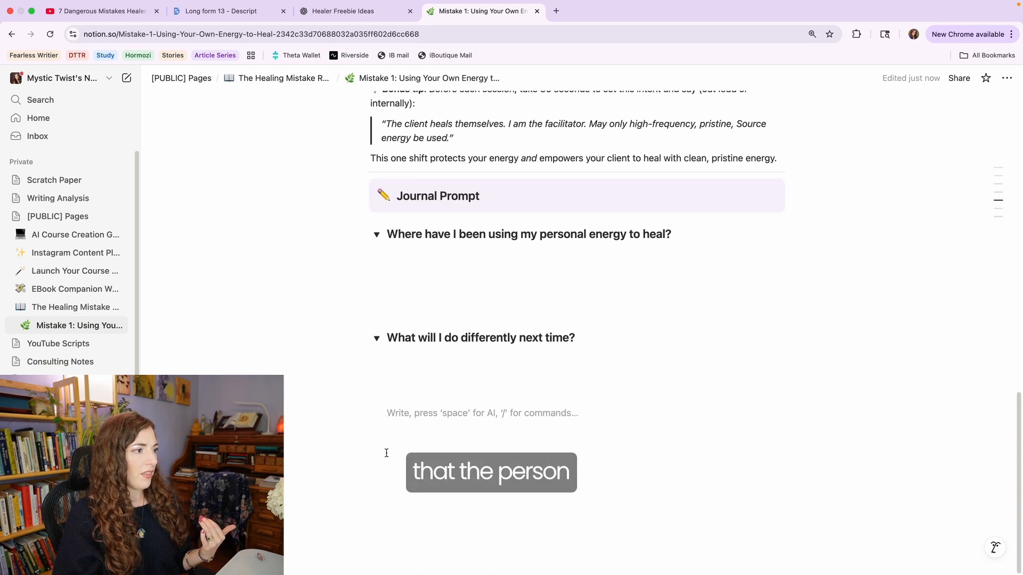
pyautogui.scroll(3, 384, 454)
pyautogui.scroll(10, 382, 454)
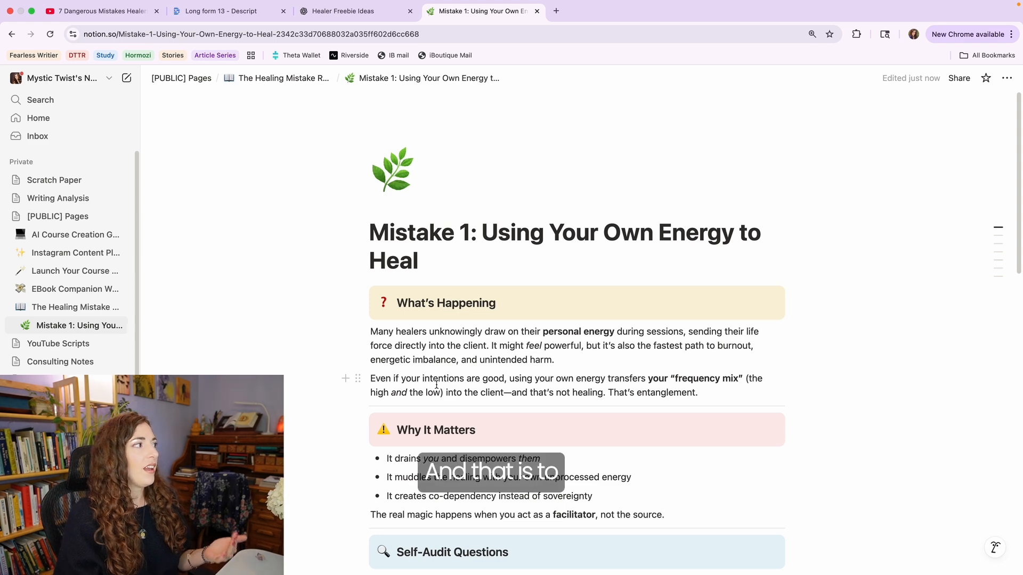
# - Open The Healing Mistake Recovery Workbook page and add a cover image to it
pyautogui.click(54, 308)
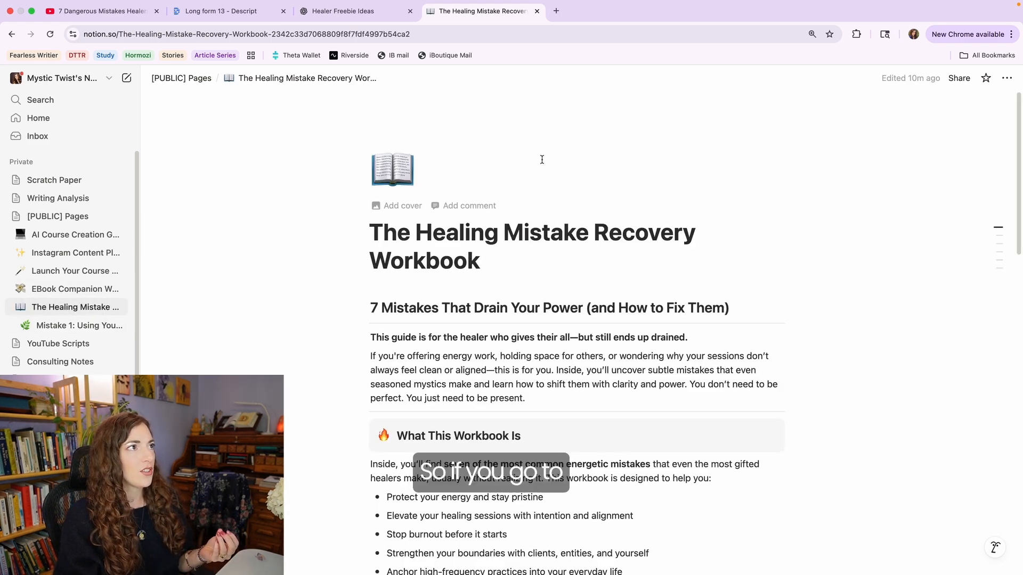
pyautogui.click(479, 220)
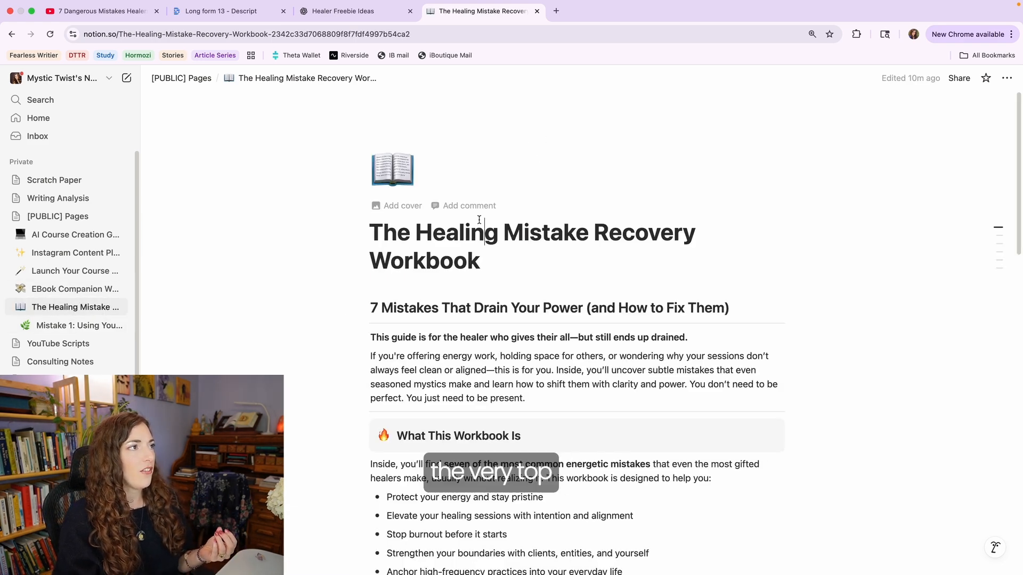
pyautogui.click(392, 207)
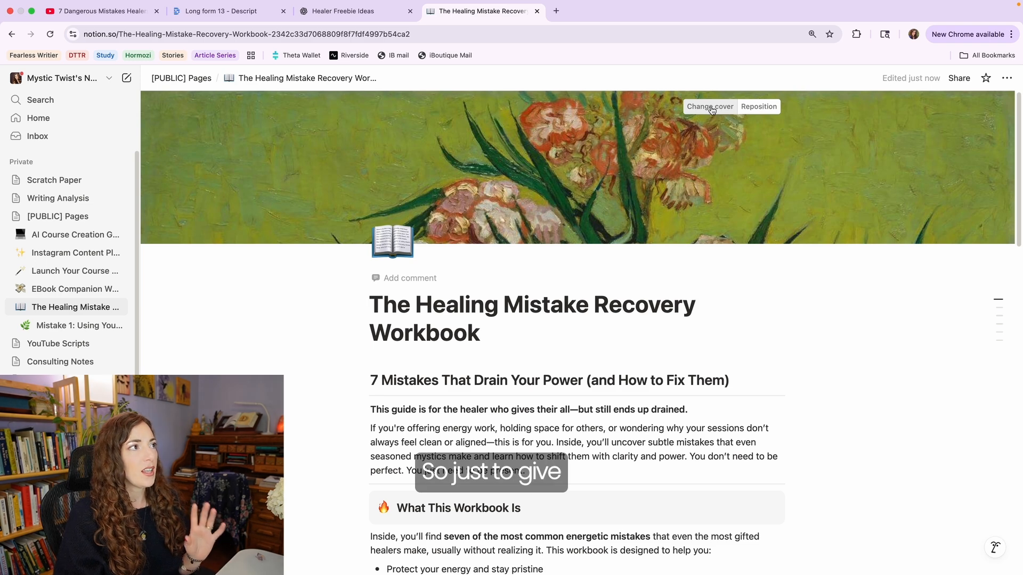
# - Add a cover image to the Mistake 1 page and look through the Unsplash options for replacing it
pyautogui.click(78, 326)
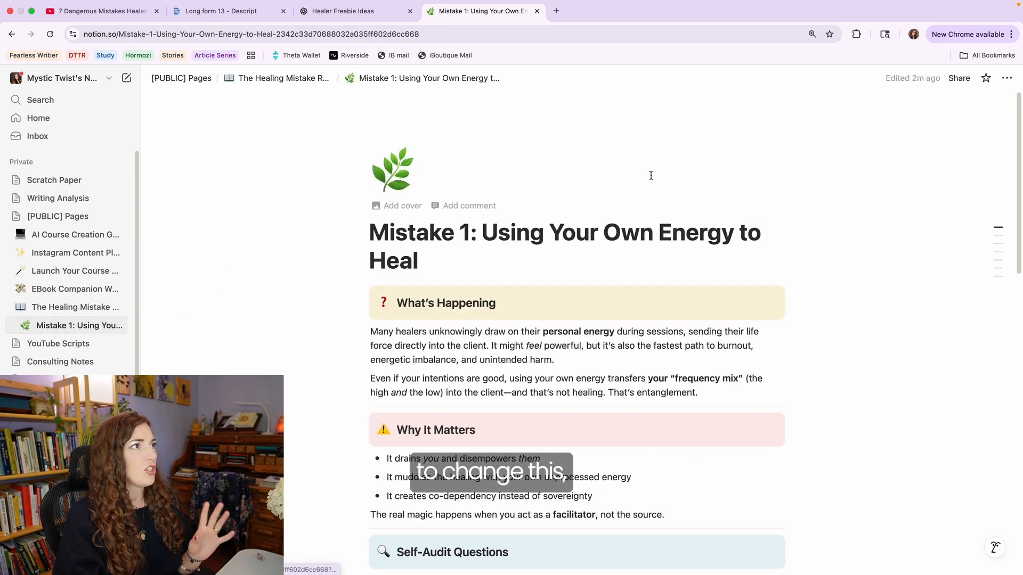
pyautogui.click(399, 206)
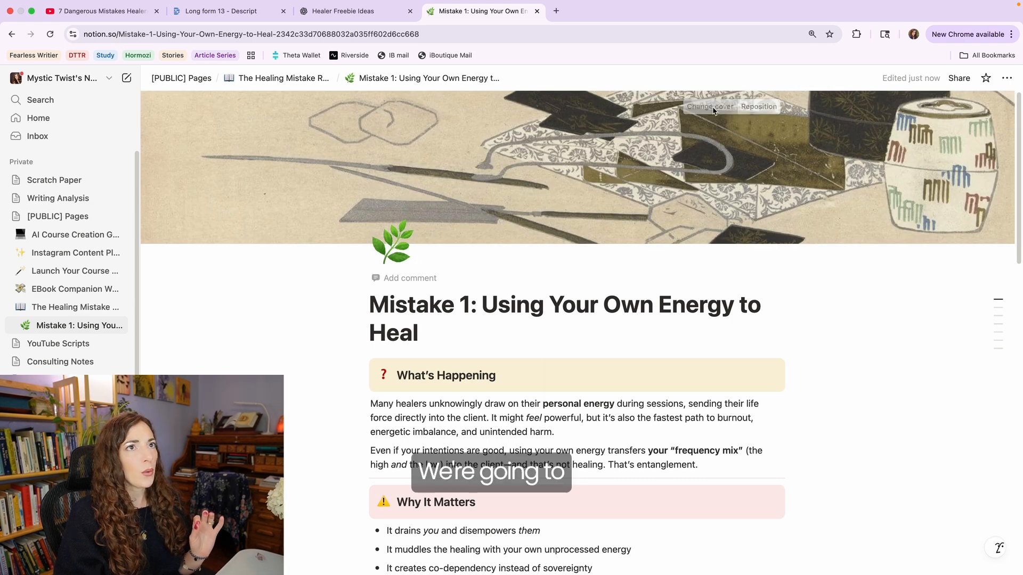
pyautogui.click(713, 107)
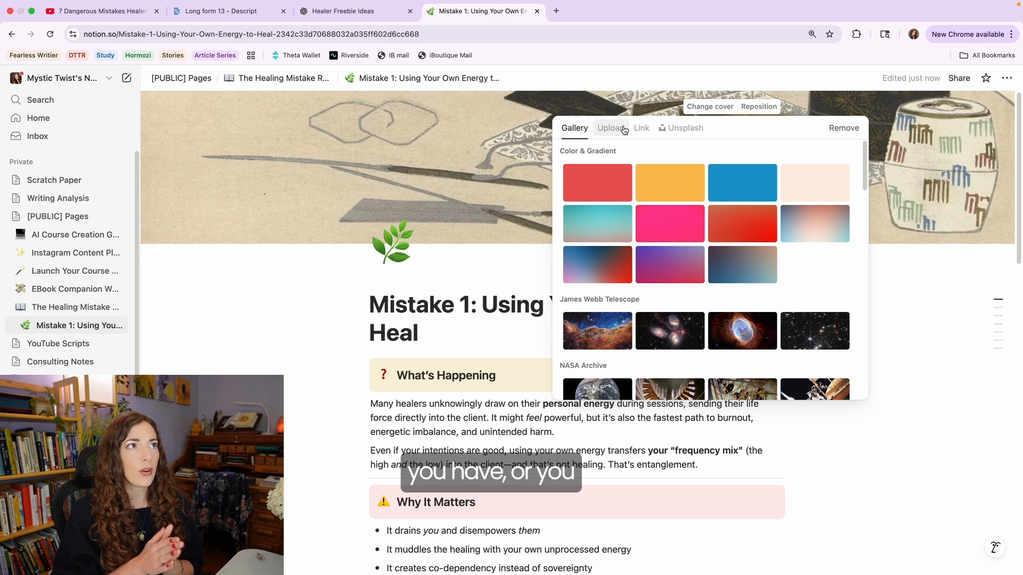
pyautogui.click(692, 134)
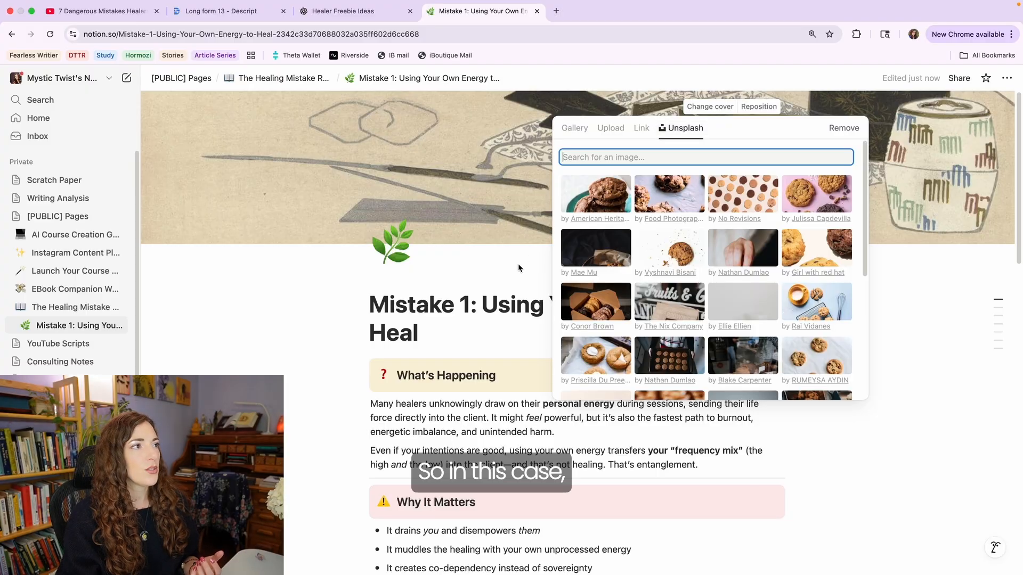
pyautogui.click(518, 263)
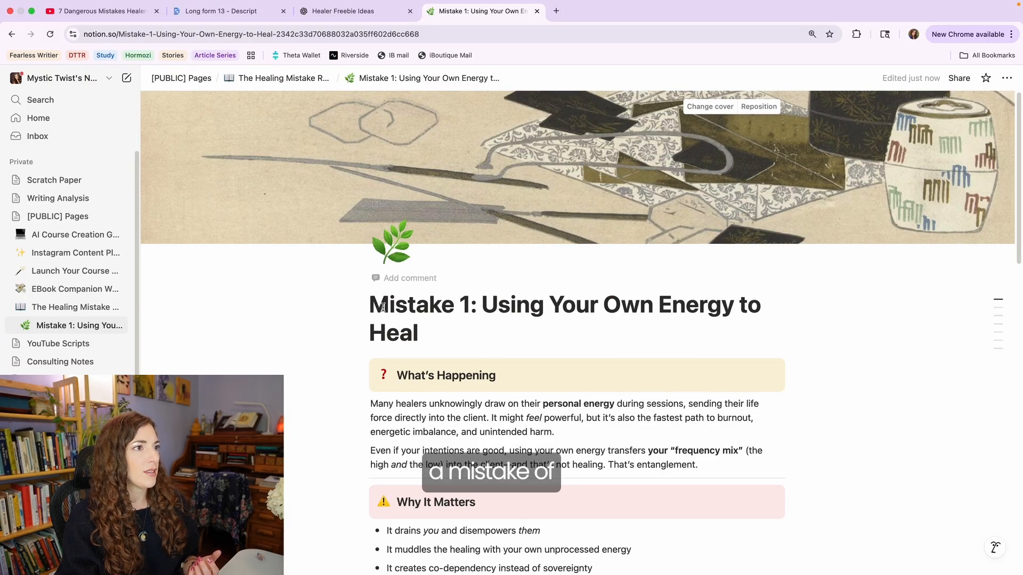
pyautogui.moveTo(438, 334); pyautogui.dragTo(352, 310)
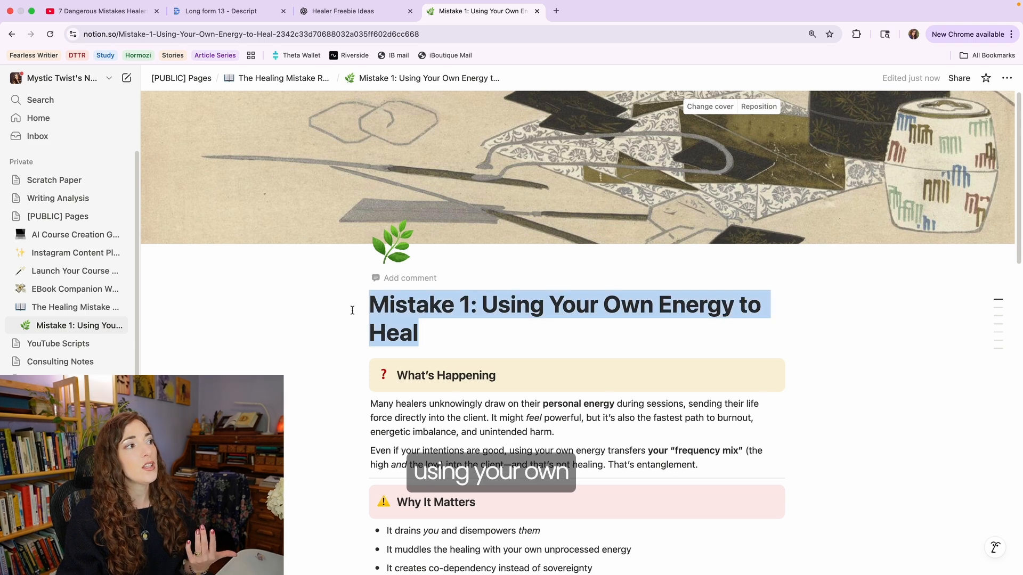
# - Replace the Mistake 1 cover with an Unsplash photo of a dried yellow rose on white, searching for "wilting flower"
pyautogui.click(719, 106)
pyautogui.click(698, 128)
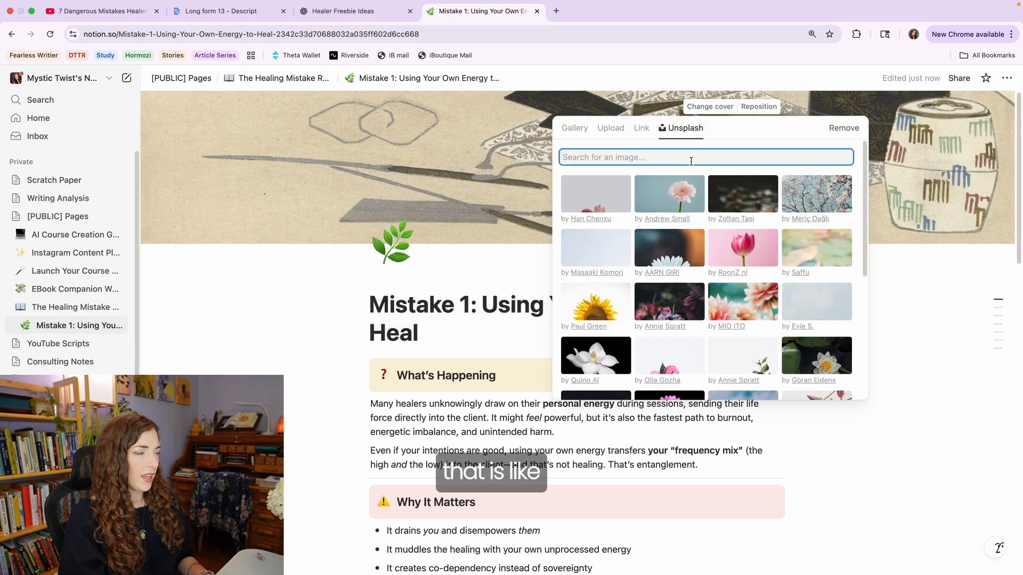
pyautogui.write('wilting flowe')
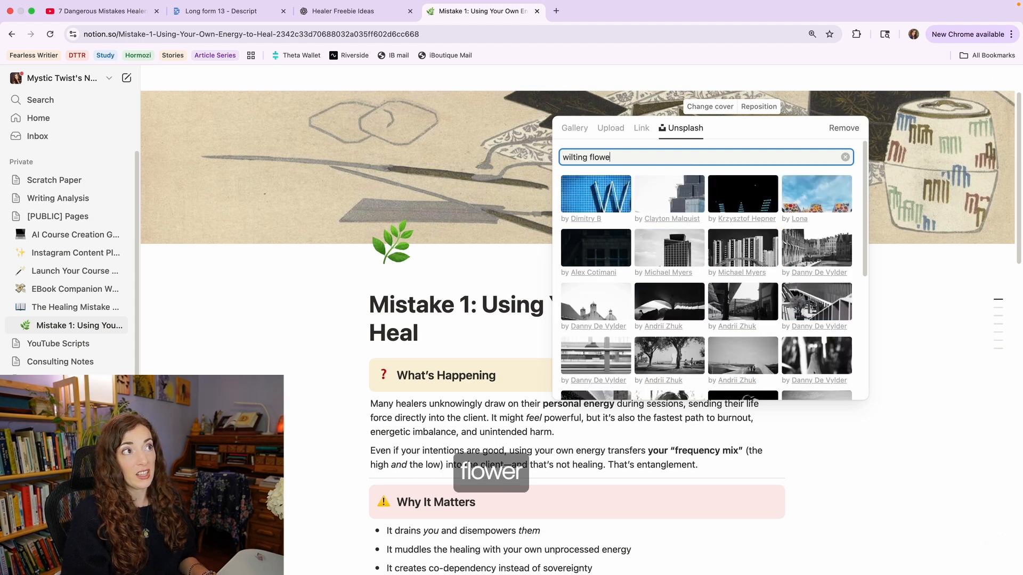
pyautogui.write('r')
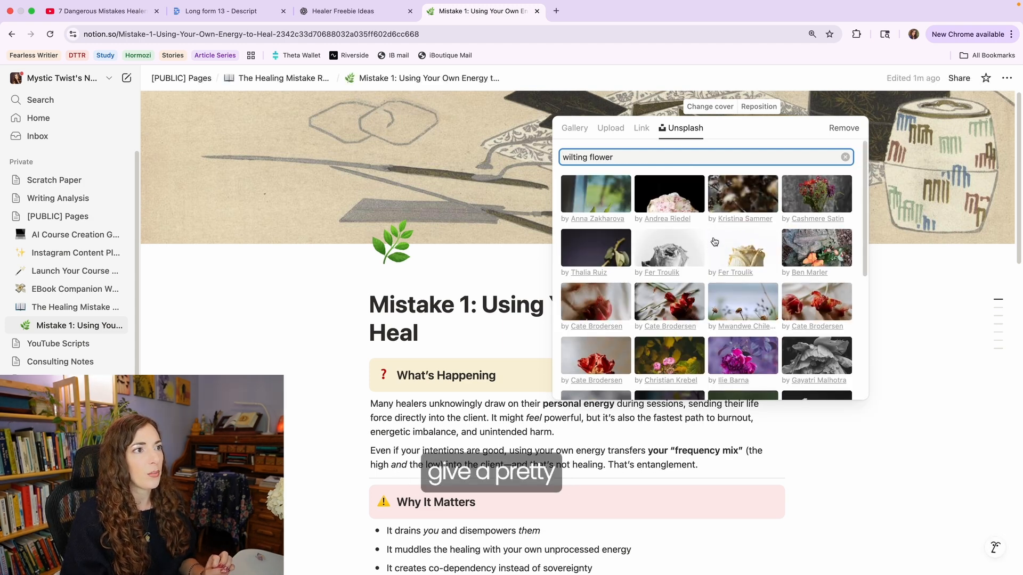
pyautogui.scroll(-1, 710, 288)
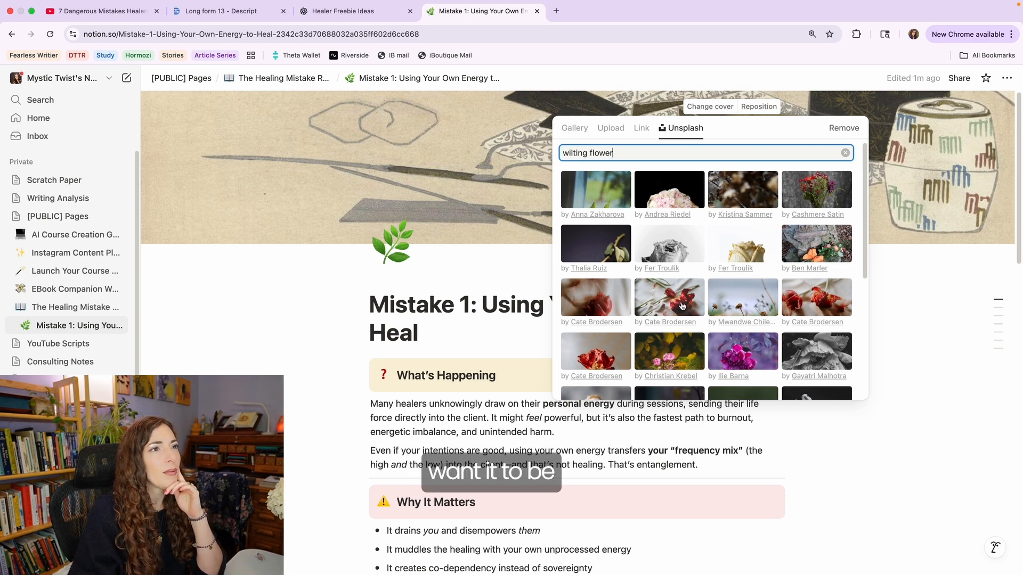
pyautogui.click(747, 247)
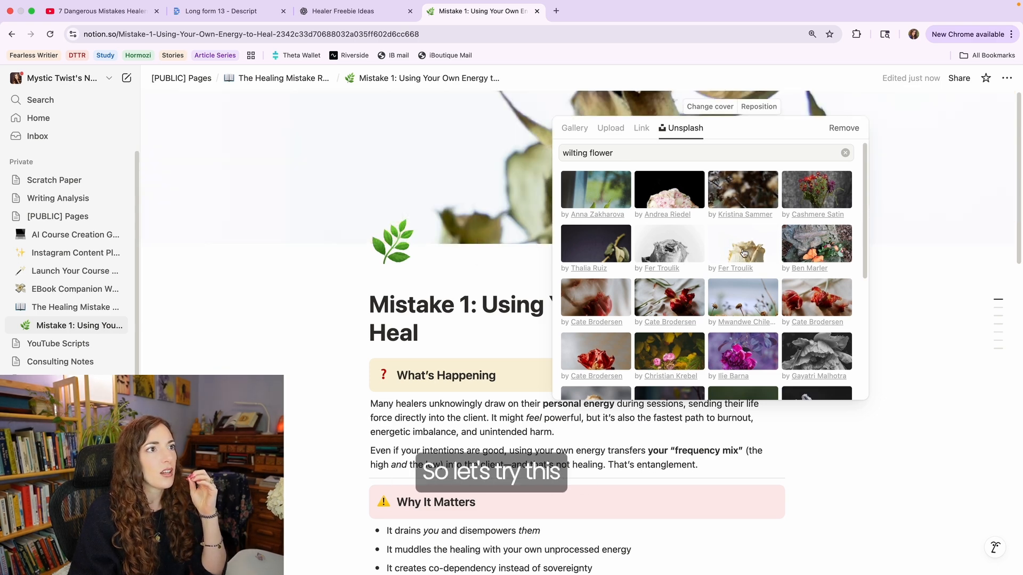
pyautogui.click(434, 194)
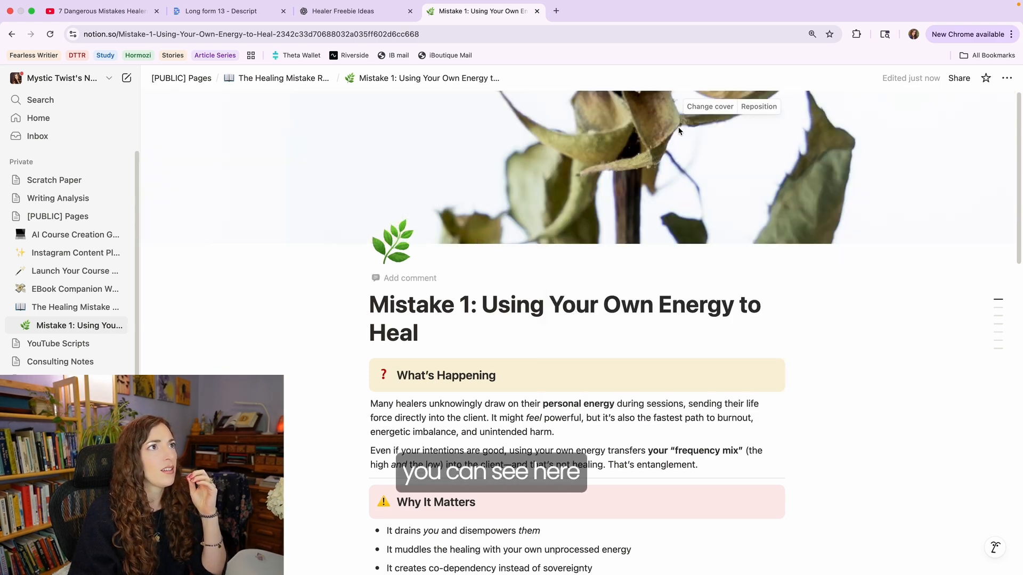
# - Reposition the Mistake 1 cover photo so the rose's dried petals show in the banner instead of its stem
pyautogui.click(710, 106)
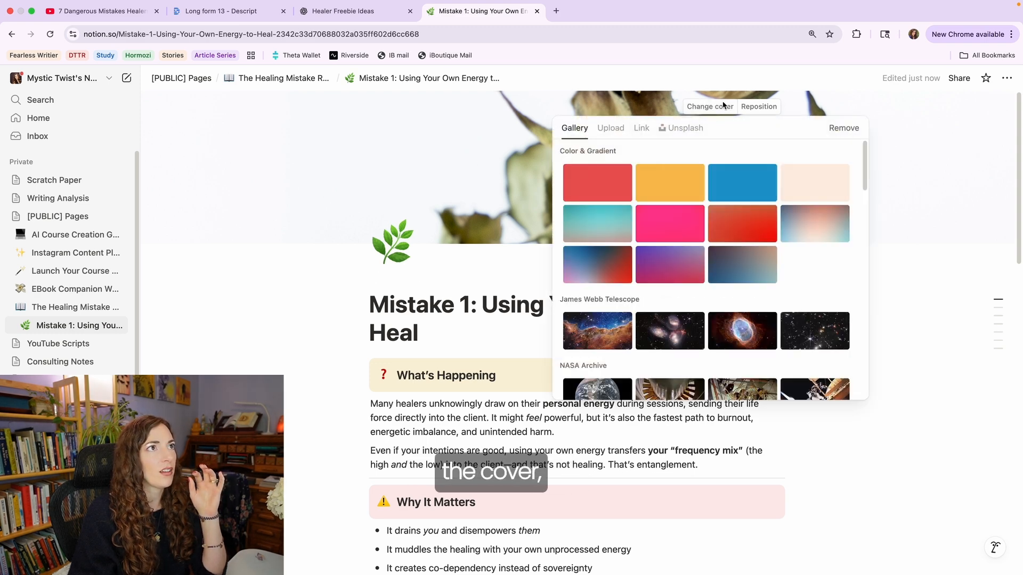
pyautogui.click(754, 108)
pyautogui.click(754, 108)
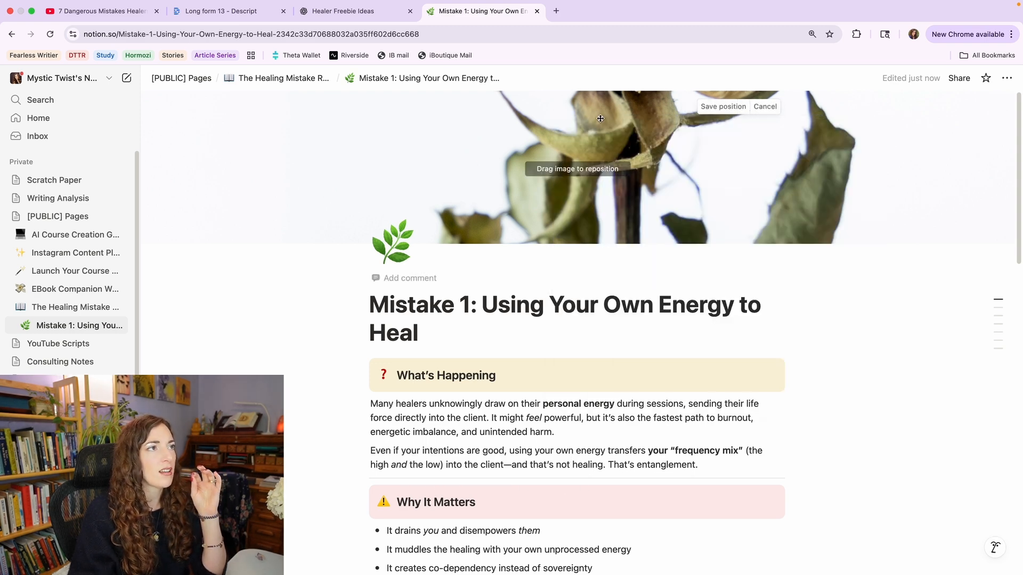
pyautogui.moveTo(624, 123); pyautogui.dragTo(633, 229)
pyautogui.moveTo(648, 136); pyautogui.dragTo(637, 239)
pyautogui.moveTo(645, 114); pyautogui.dragTo(653, 213)
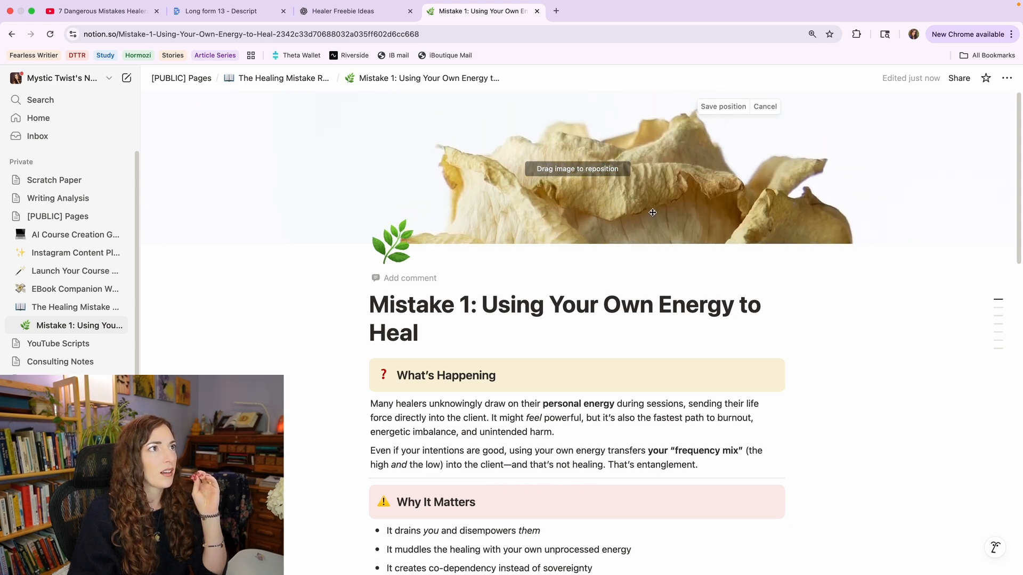
pyautogui.click(571, 253)
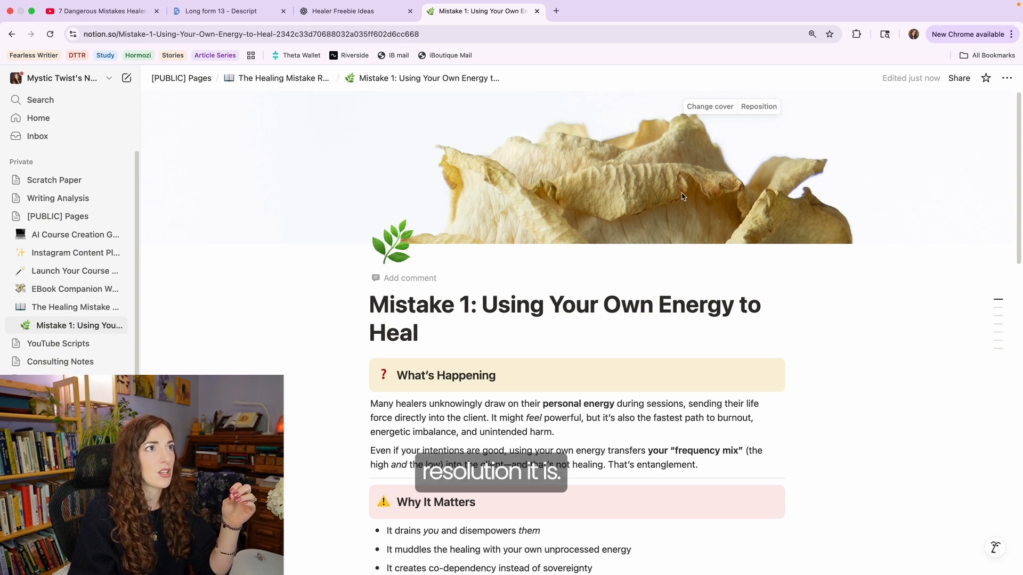
pyautogui.click(759, 107)
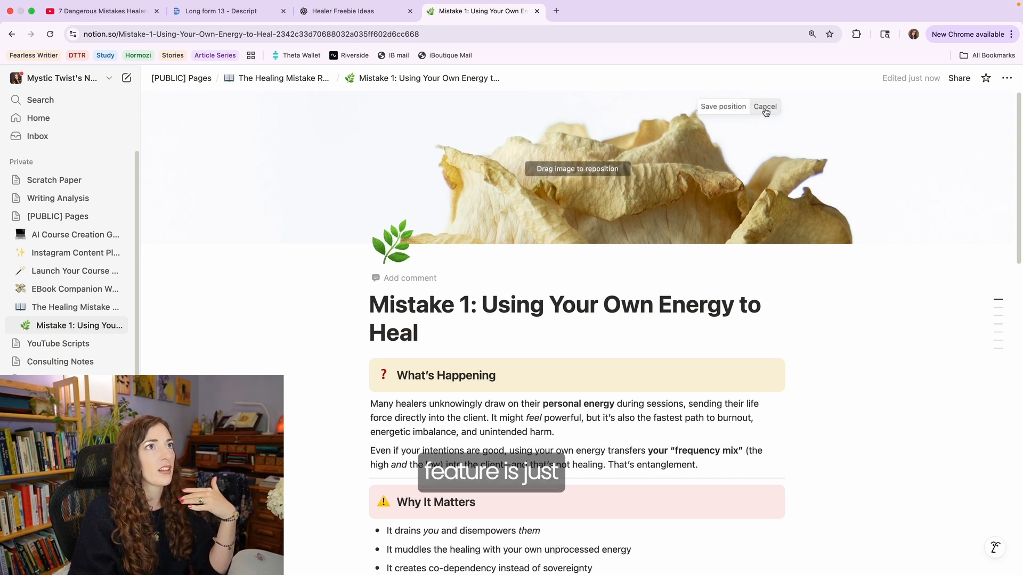
pyautogui.click(765, 108)
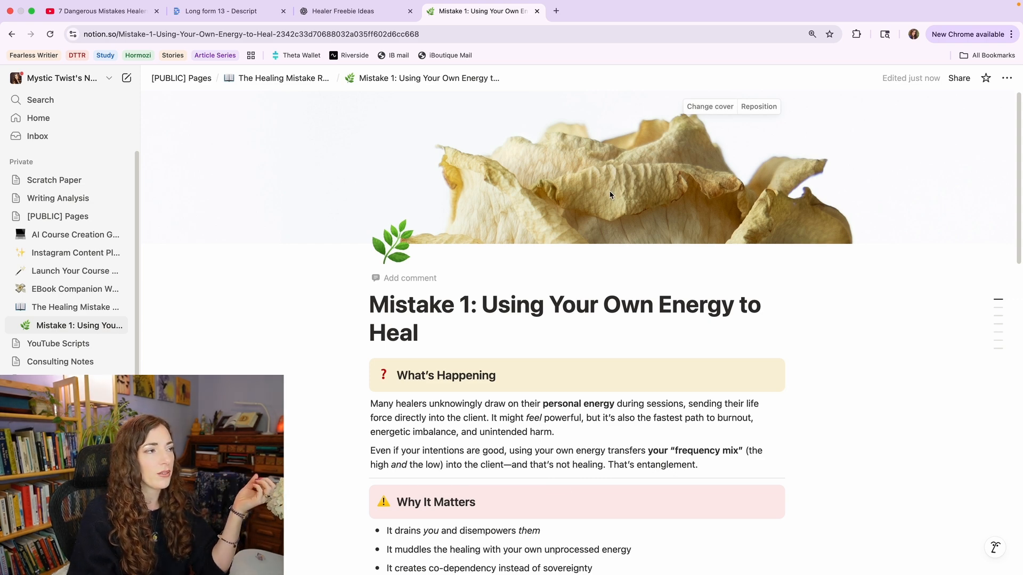
# - Change the Mistake 1 page icon to the wilted rose emoji, searching the emojis for "flower"
pyautogui.click(389, 249)
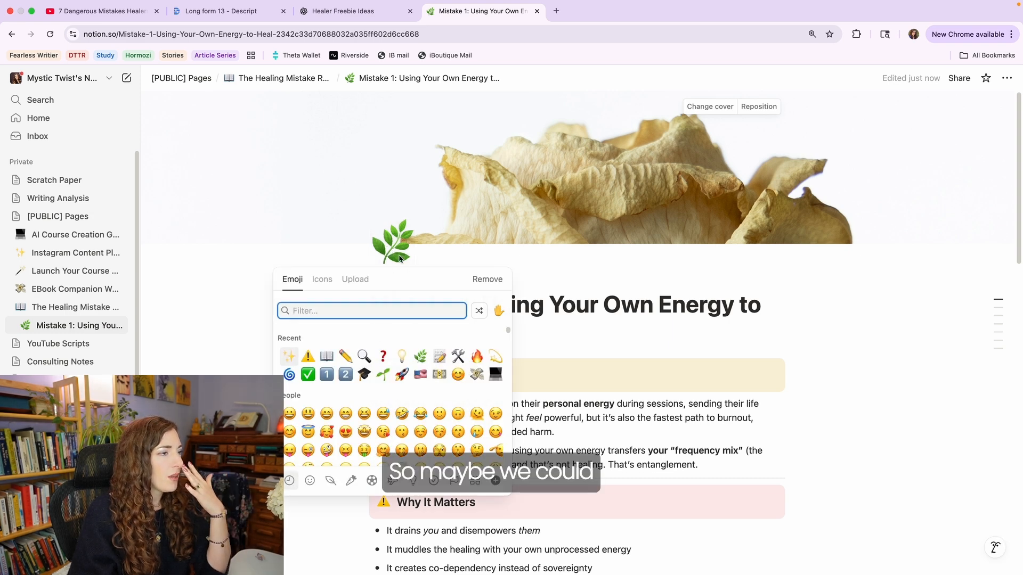
pyautogui.write('flower')
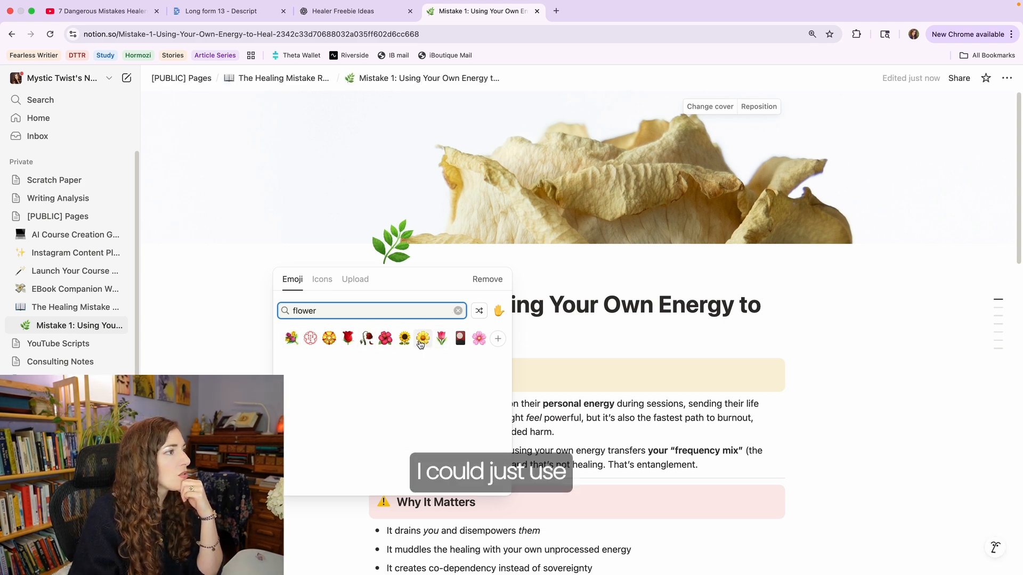
pyautogui.click(368, 337)
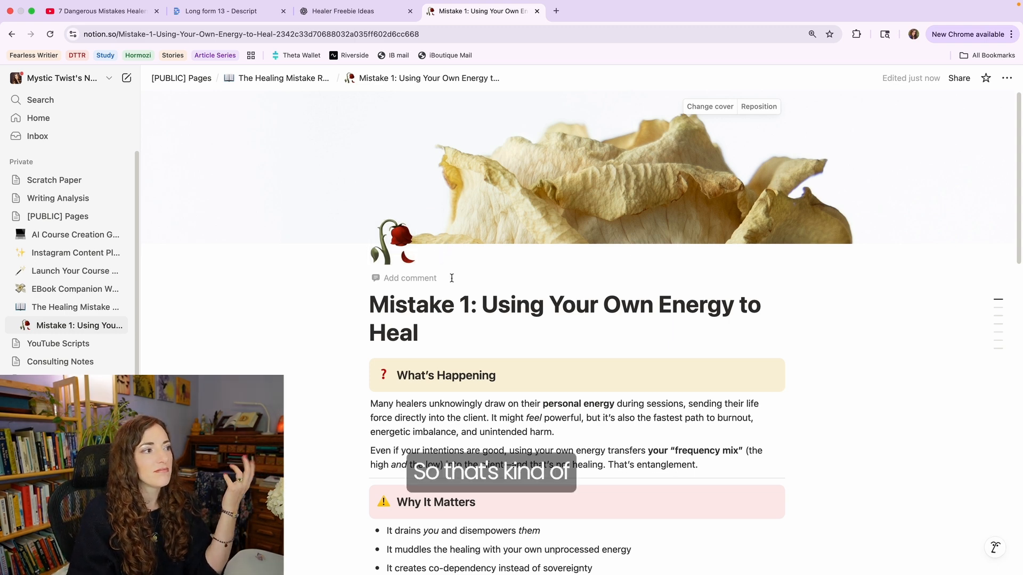
pyautogui.scroll(-1, 459, 317)
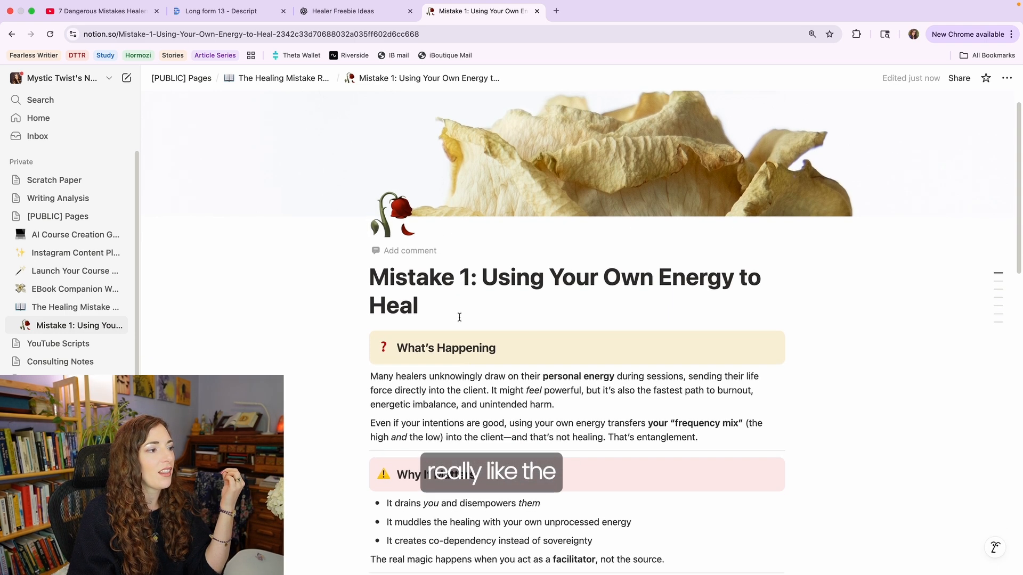
# - Review the finished Mistake 1 page and view the cover upload options on the main Healing Mistake Recovery Workbook page
pyautogui.scroll(-5, 459, 317)
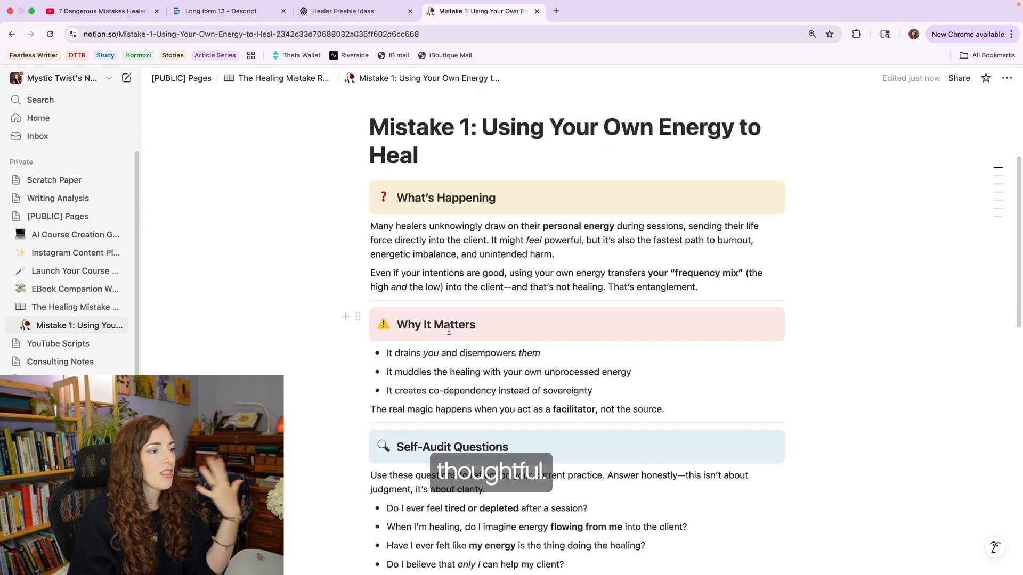
pyautogui.scroll(-10, 448, 330)
pyautogui.scroll(12, 451, 326)
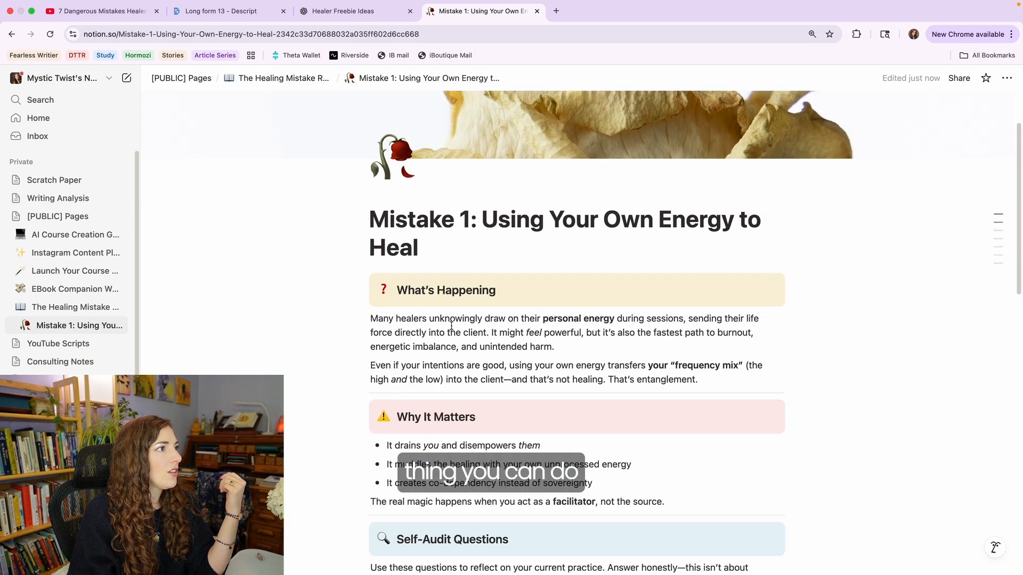
pyautogui.scroll(3, 451, 325)
pyautogui.click(47, 306)
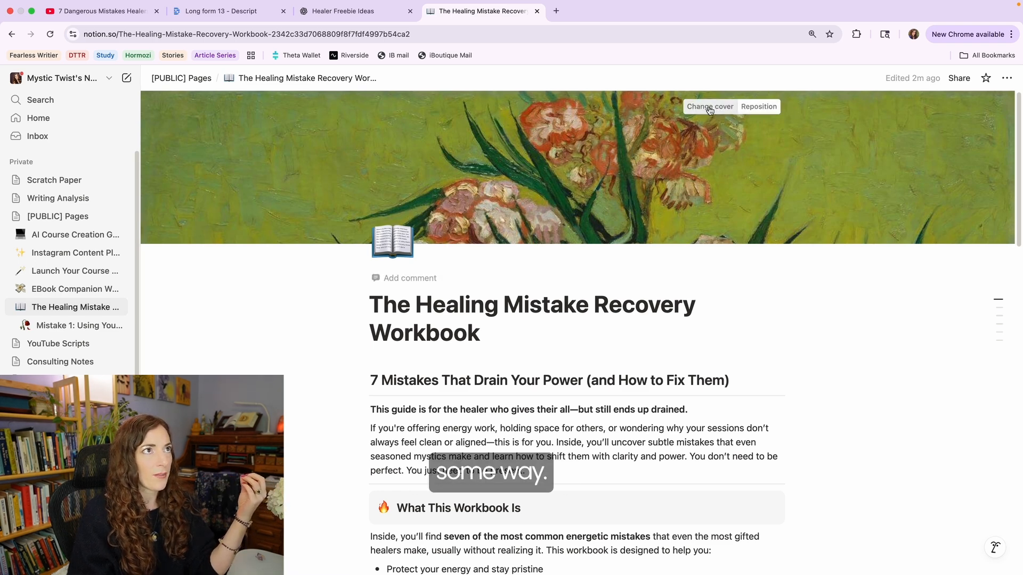
pyautogui.click(710, 109)
pyautogui.click(612, 131)
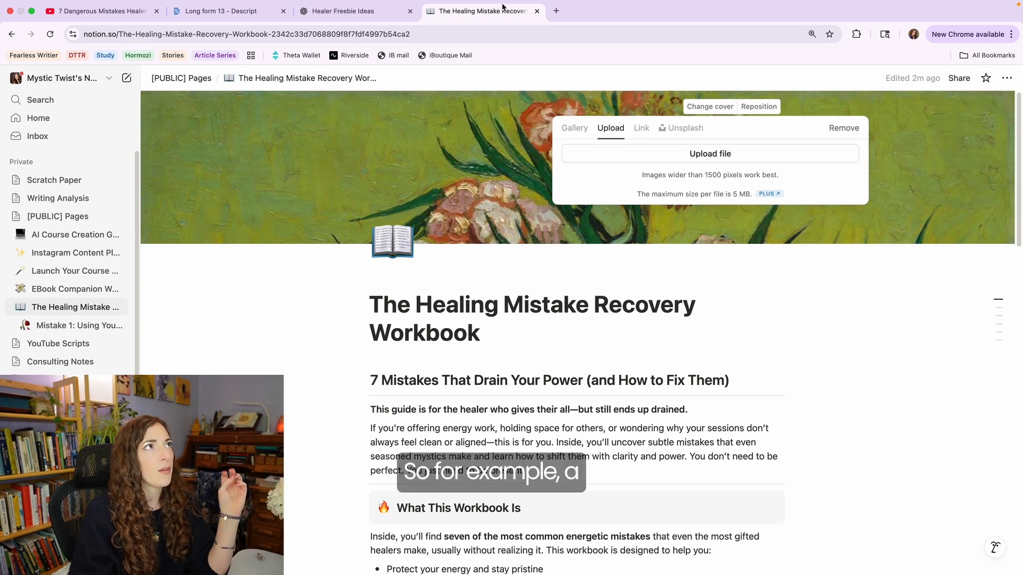
# - Open the Depositphotos stock image site in a new browser tab
pyautogui.click(555, 11)
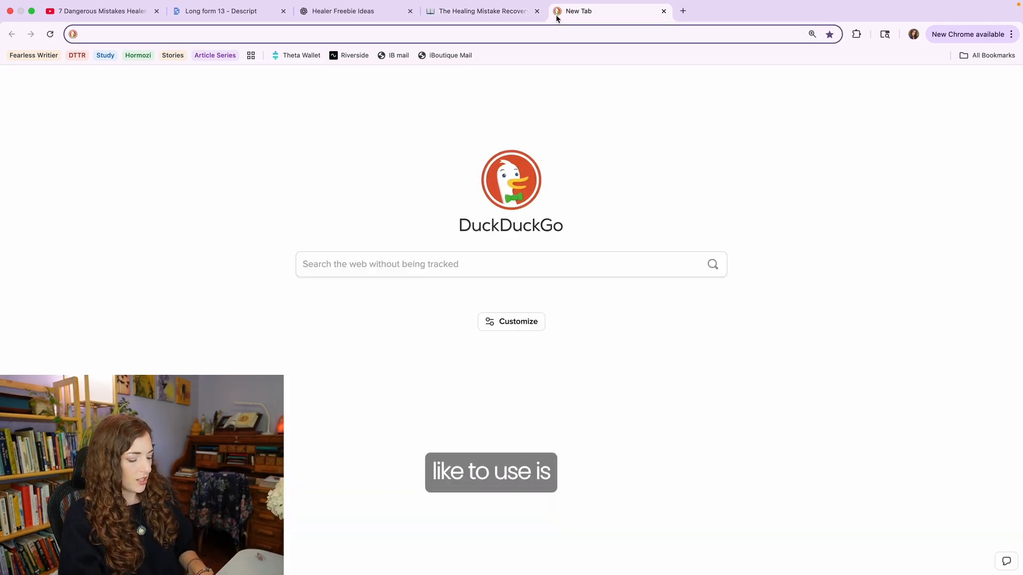
pyautogui.write('deposit')
pyautogui.press('Return')
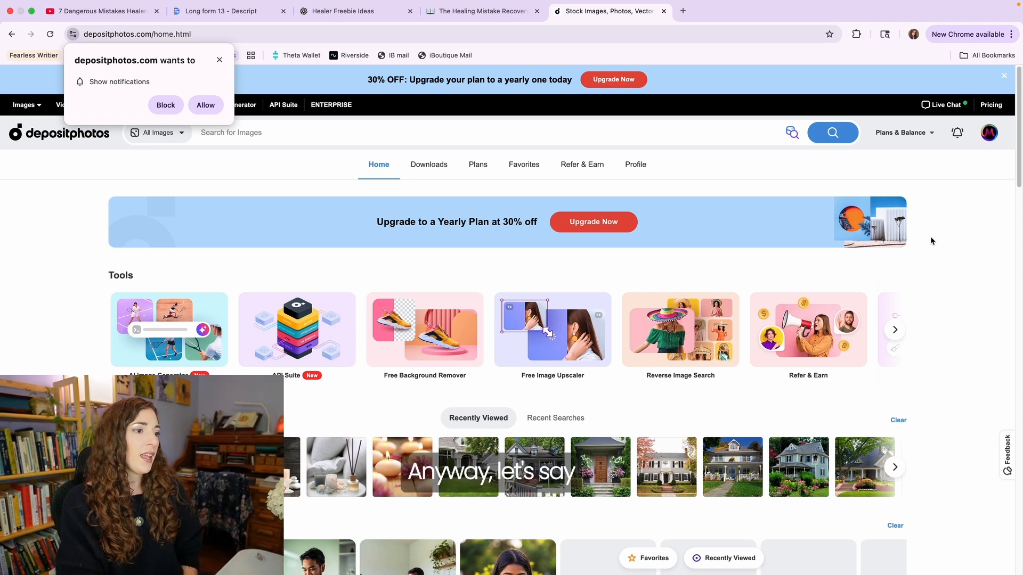
pyautogui.scroll(-1, 927, 236)
pyautogui.scroll(1, 915, 229)
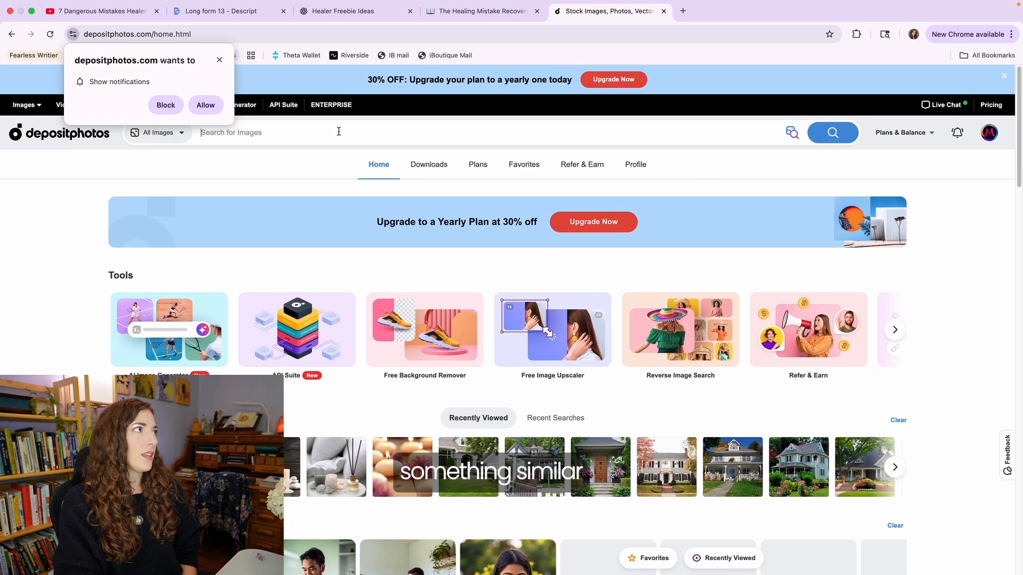
# - Dismiss the site's notification request and search Depositphotos images for "wilted rose petals"
pyautogui.click(355, 136)
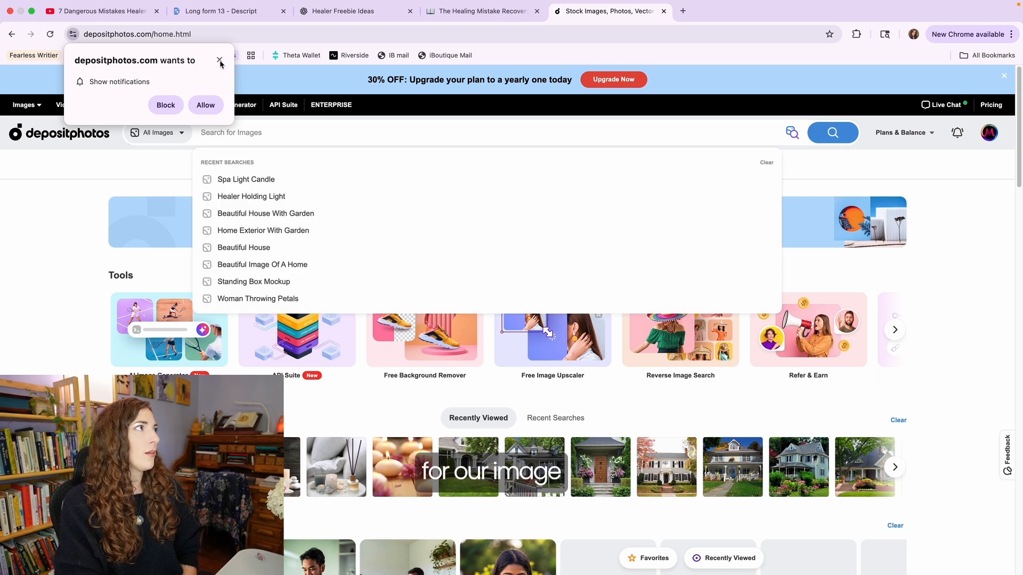
pyautogui.click(219, 61)
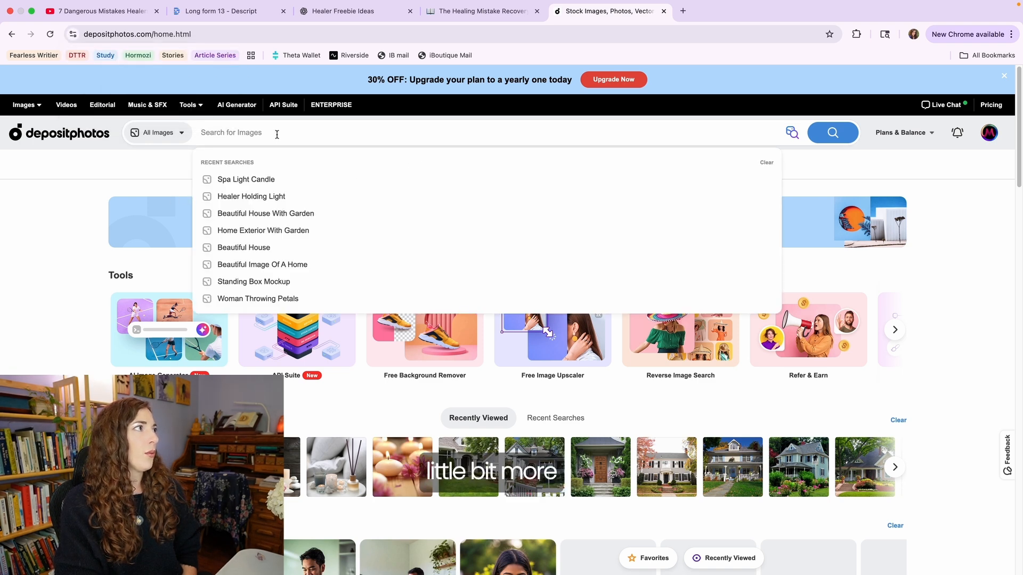
pyautogui.write('wilted')
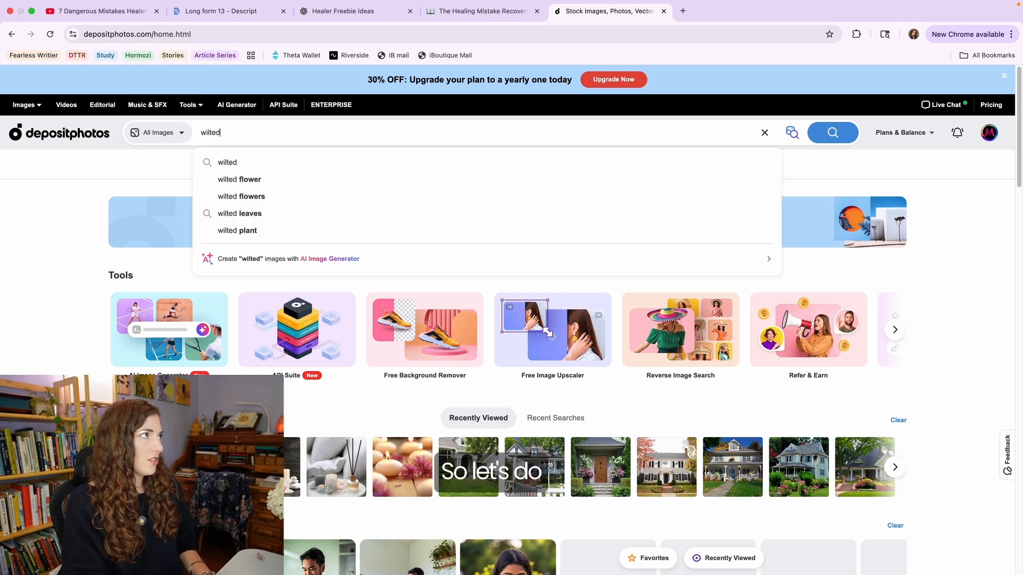
pyautogui.write(' flower')
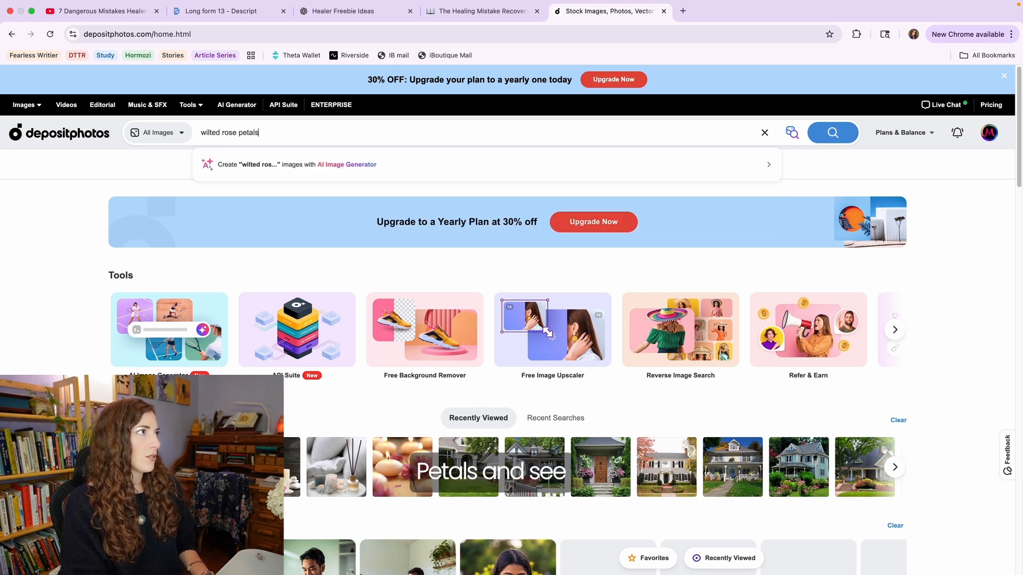
pyautogui.press('Return')
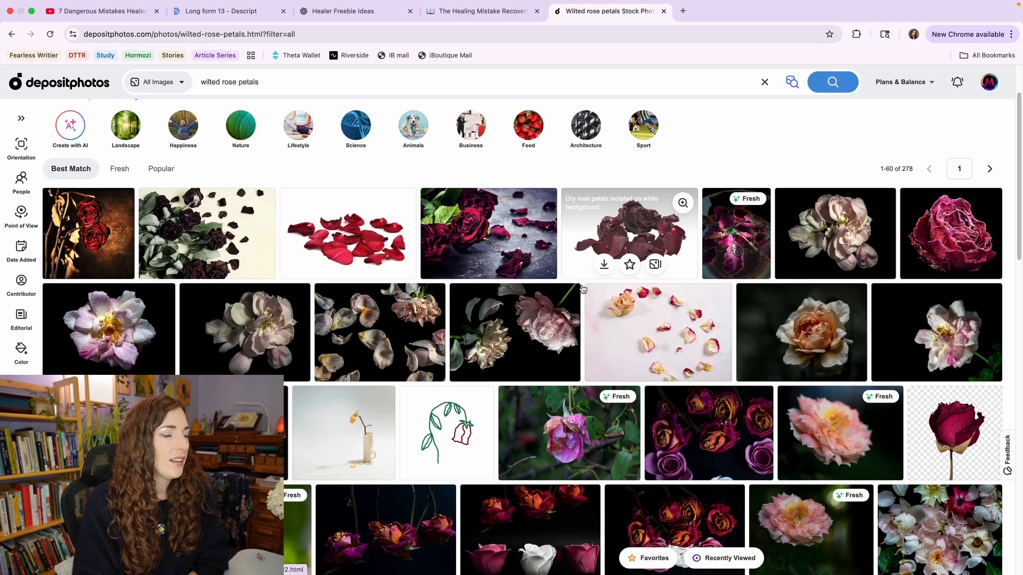
# - Find the photo of dried rose petals falling on a white background and capture a screenshot of its enlarged preview
pyautogui.scroll(-1, 582, 289)
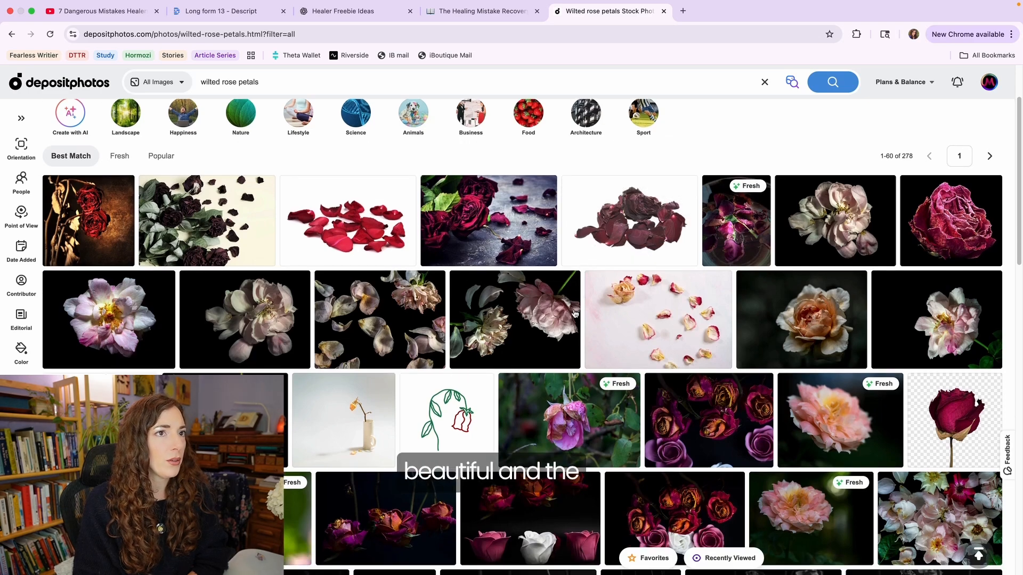
pyautogui.scroll(-1, 629, 333)
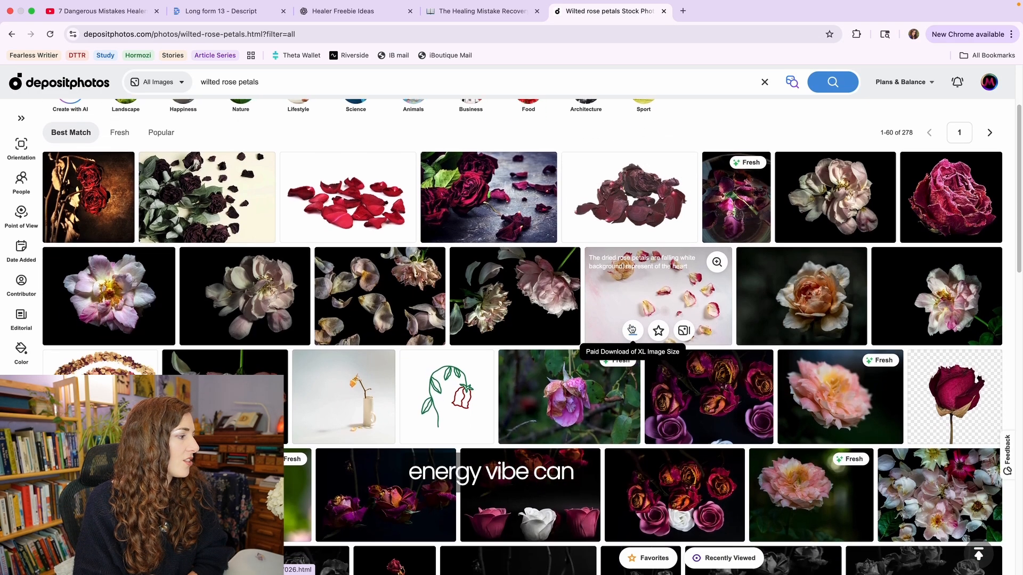
pyautogui.scroll(-5, 631, 328)
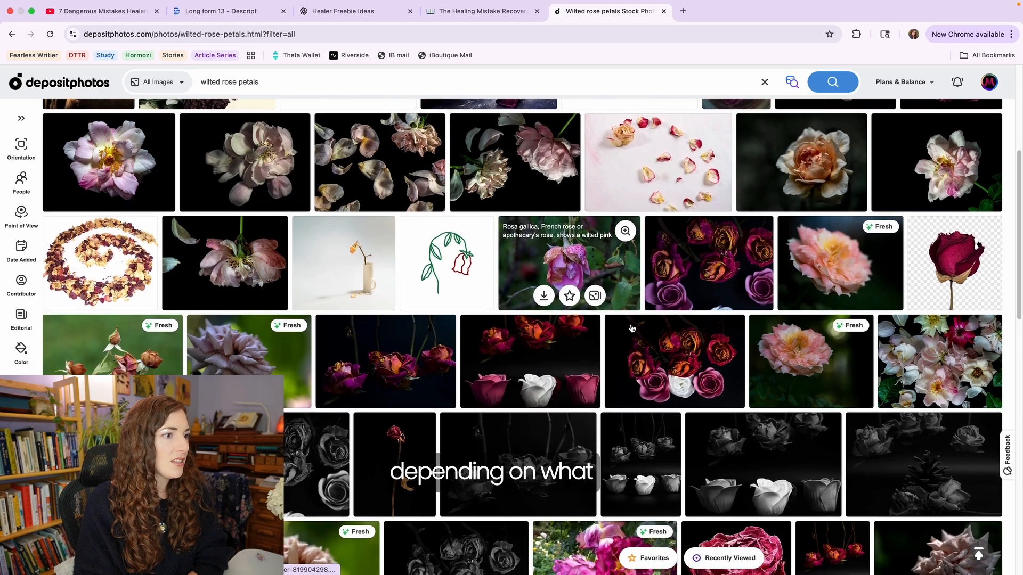
pyautogui.scroll(-3, 632, 329)
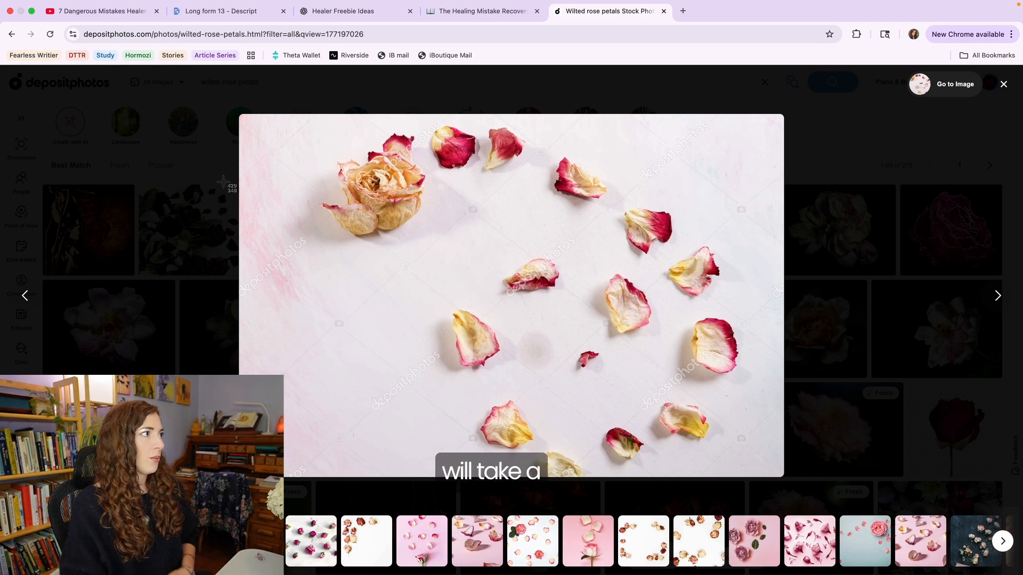
pyautogui.moveTo(239, 115); pyautogui.dragTo(782, 475)
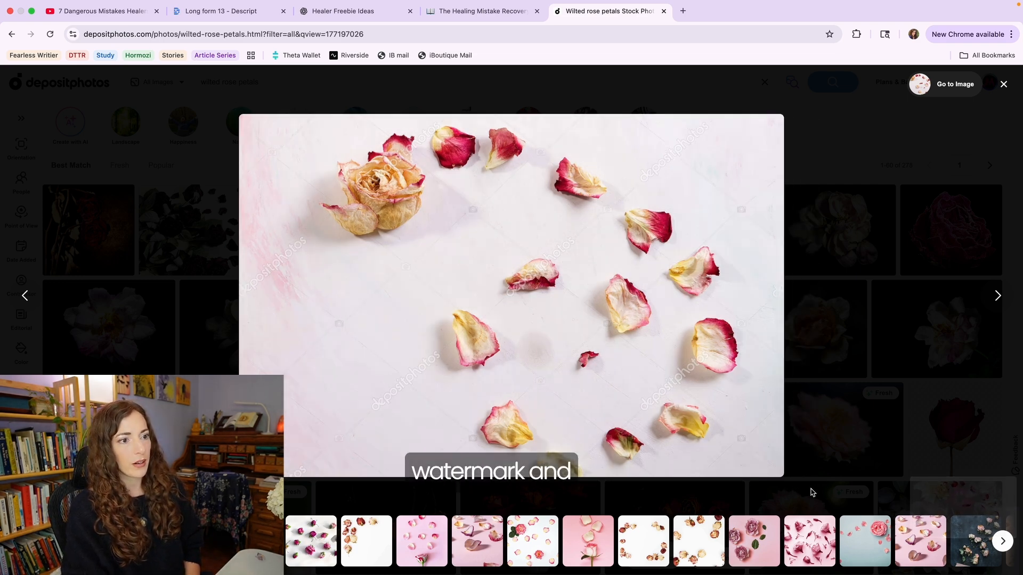
# - Replace the Mistake 1 page cover in Notion with the rose petals screenshot, uploaded from the Desktop folder
pyautogui.click(486, 16)
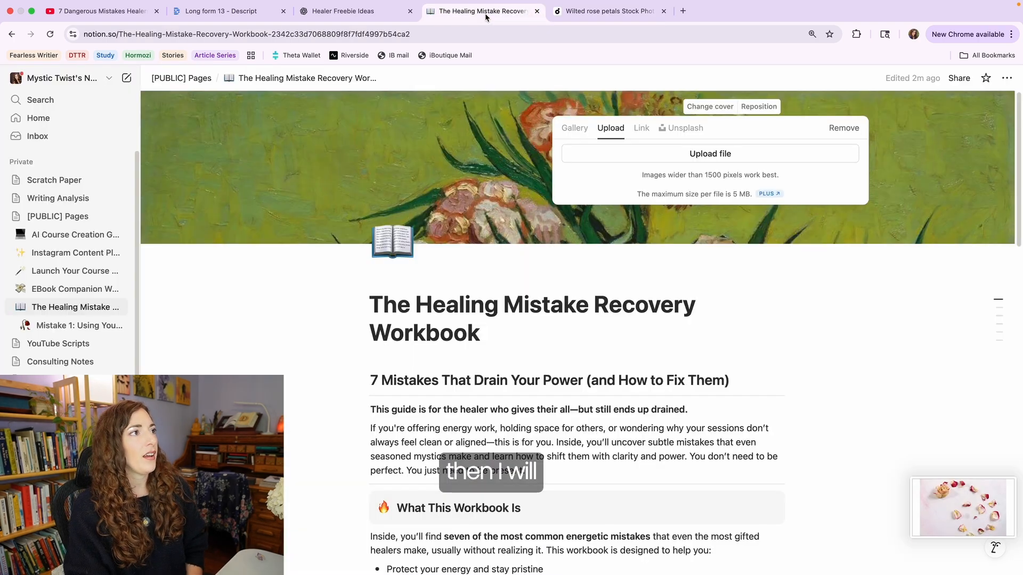
pyautogui.click(80, 325)
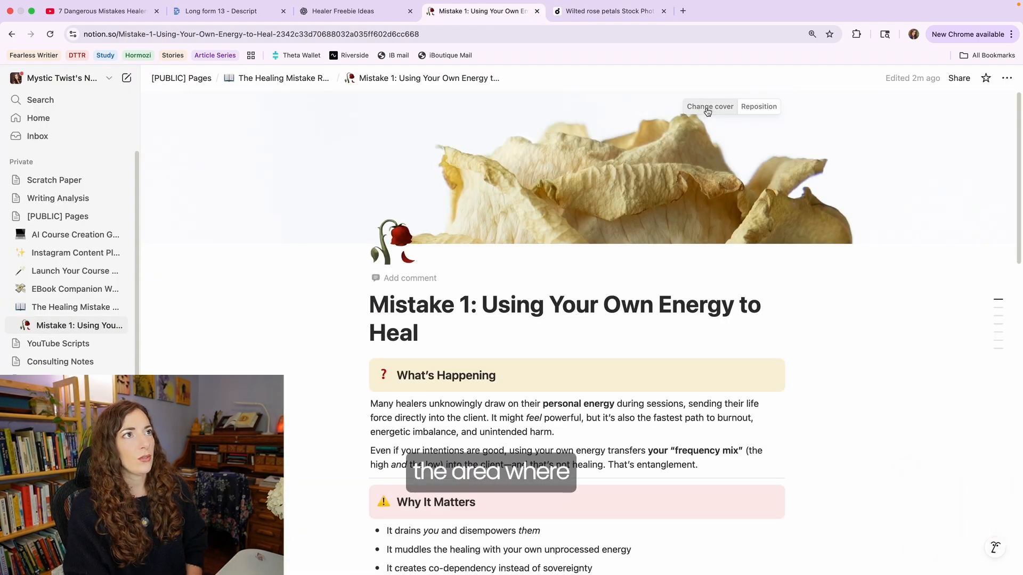
pyautogui.click(707, 109)
pyautogui.click(610, 128)
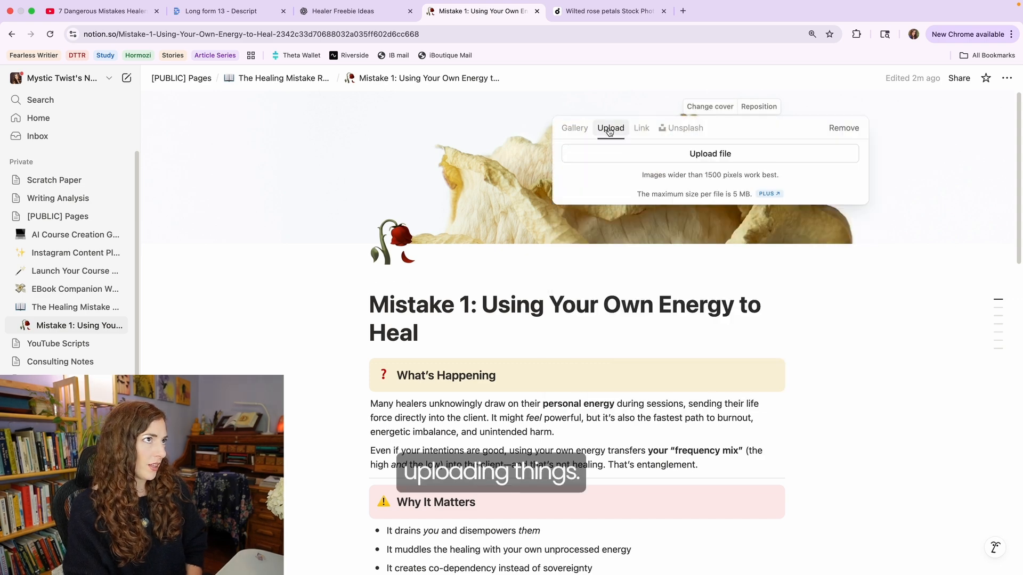
pyautogui.click(661, 154)
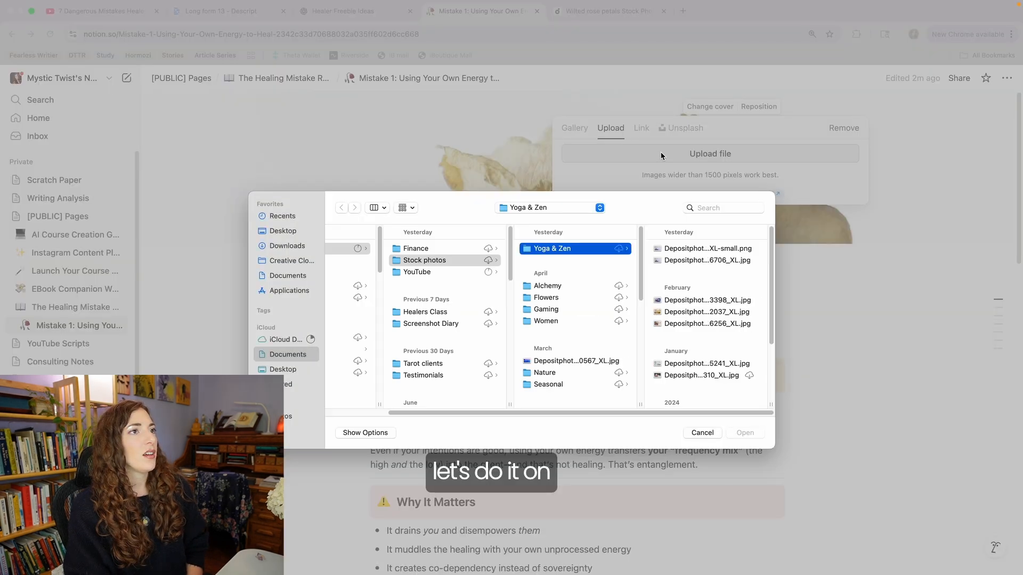
pyautogui.click(283, 231)
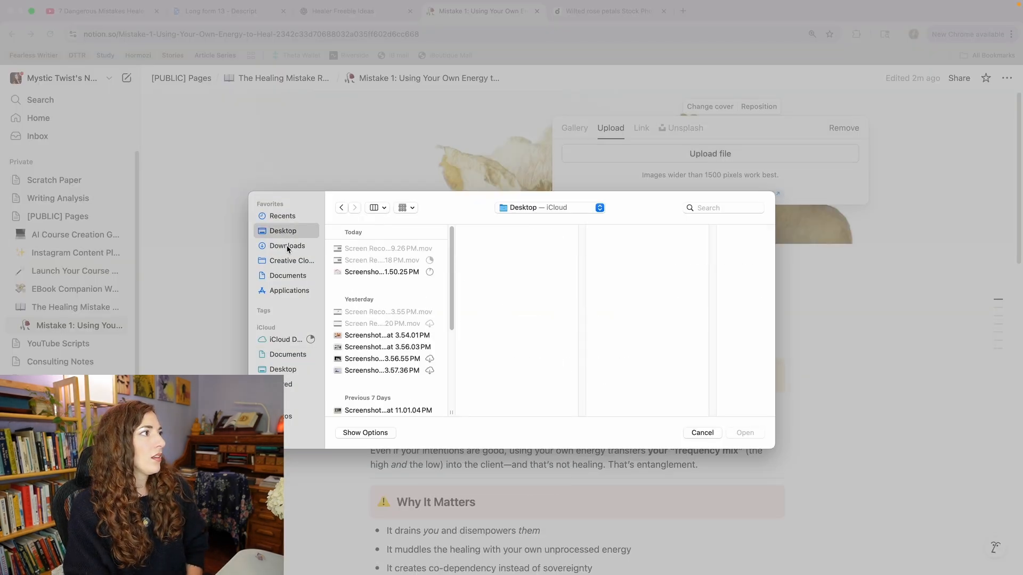
pyautogui.click(285, 246)
pyautogui.click(287, 231)
pyautogui.click(373, 273)
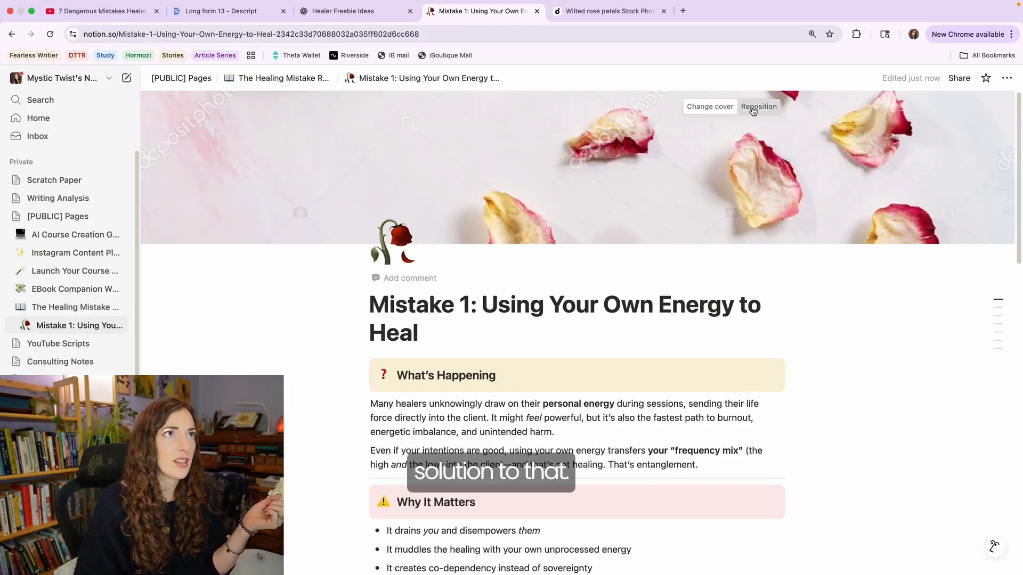
# - Reposition the Mistake 1 cover so the dried rose and the petals beside it show in the banner
pyautogui.click(753, 111)
pyautogui.moveTo(706, 174); pyautogui.dragTo(779, 93)
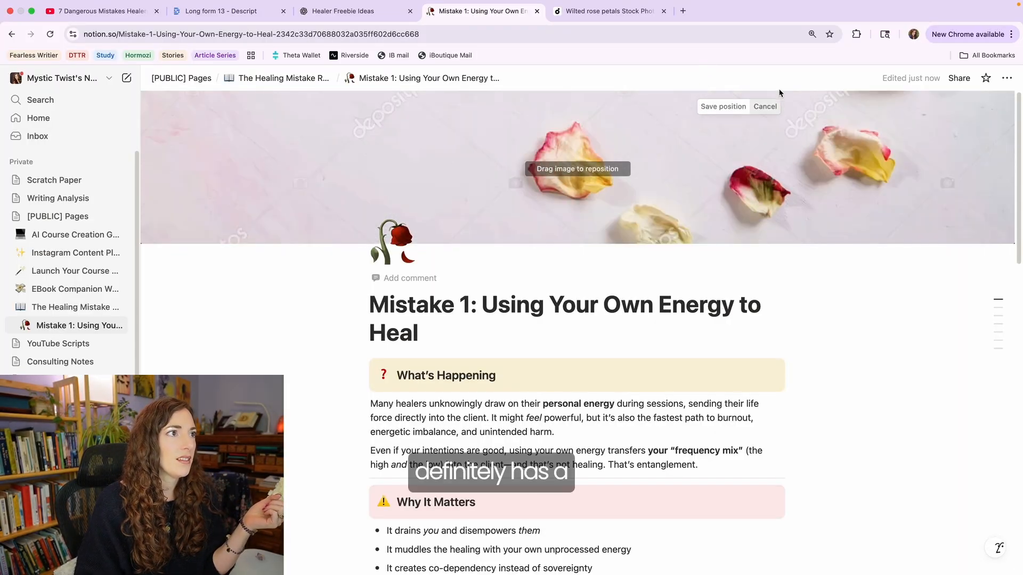
pyautogui.moveTo(709, 126); pyautogui.dragTo(714, 244)
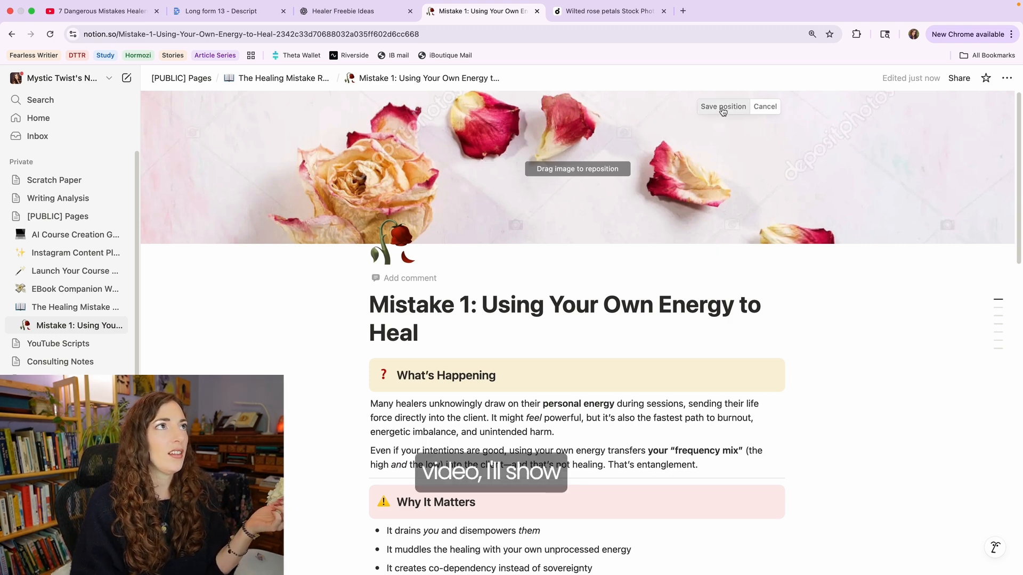
# - Return to Depositphotos, download the dried rose petals photo as an XL 5184 × 3456 JPG, and close the image details and download list
pyautogui.click(609, 13)
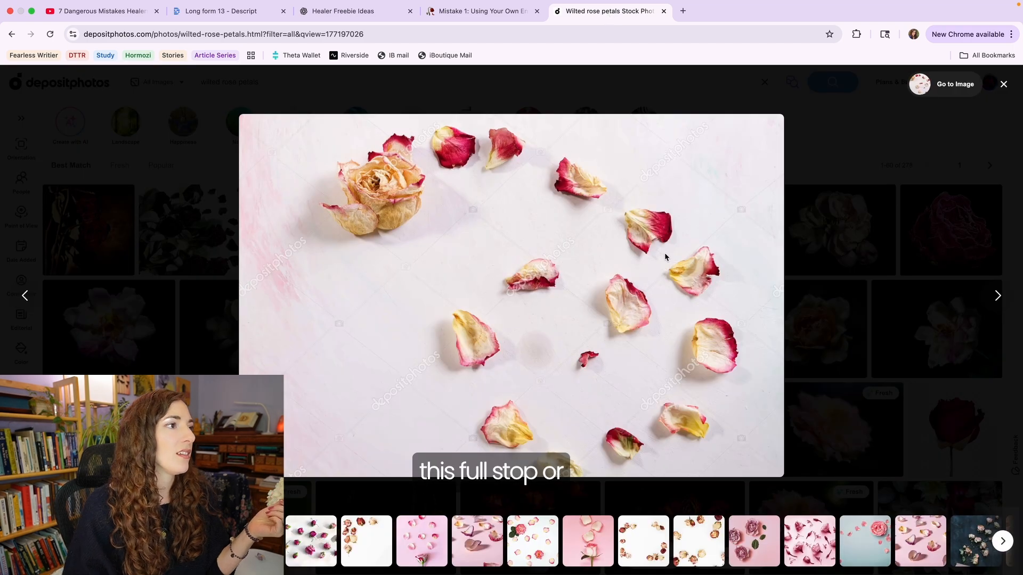
pyautogui.click(820, 247)
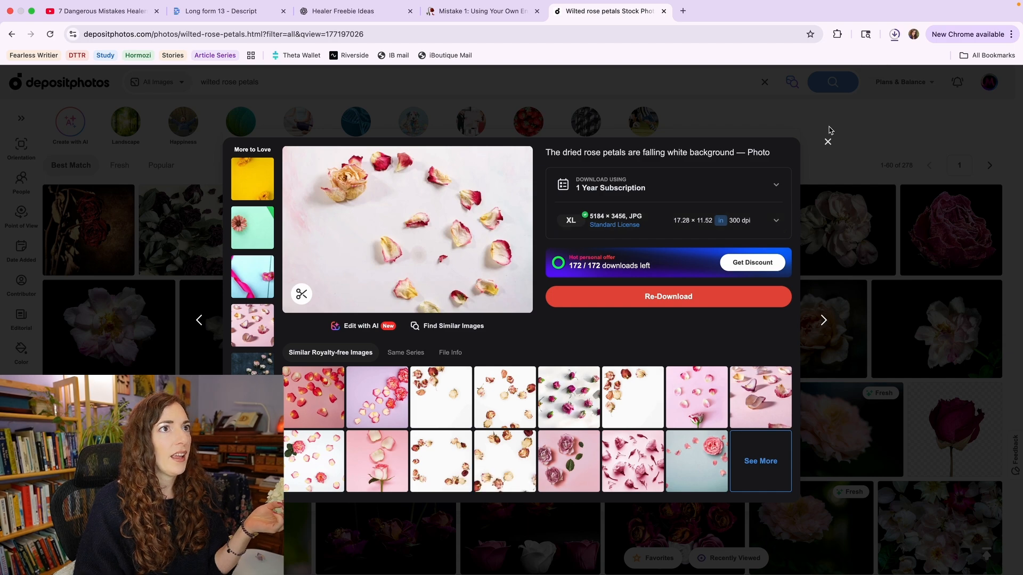
pyautogui.click(951, 125)
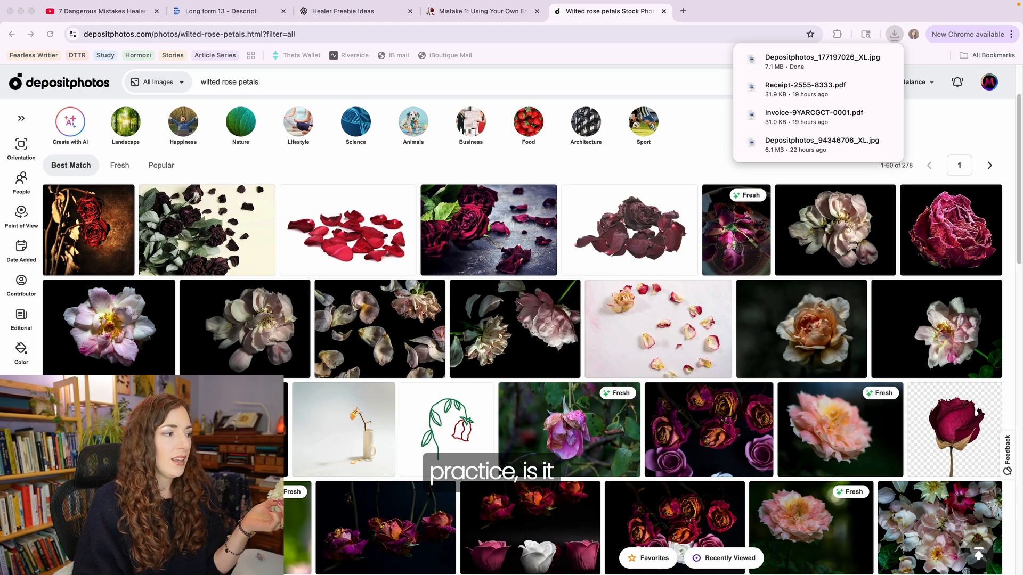
pyautogui.moveTo(213, 574)
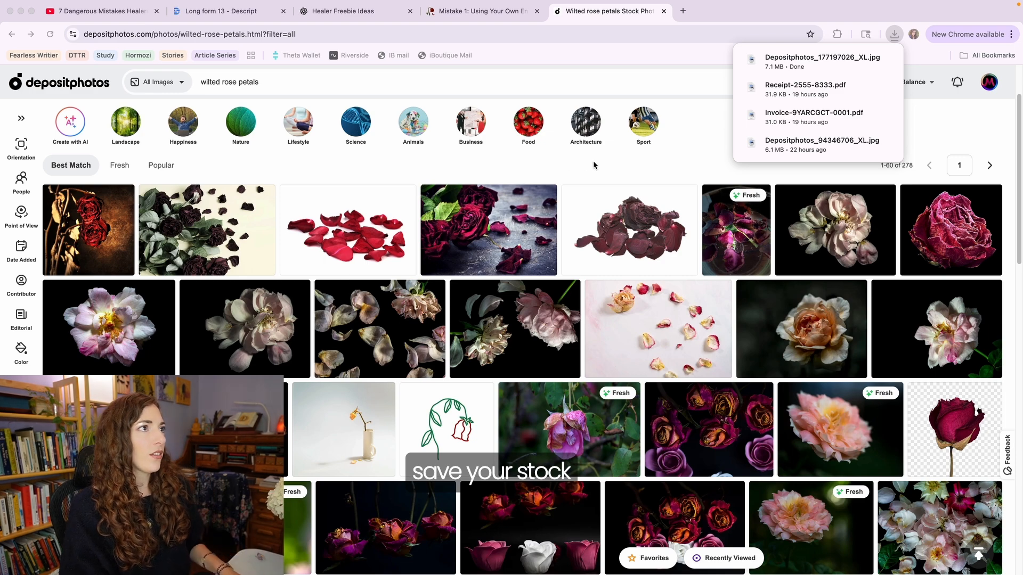
pyautogui.click(557, 173)
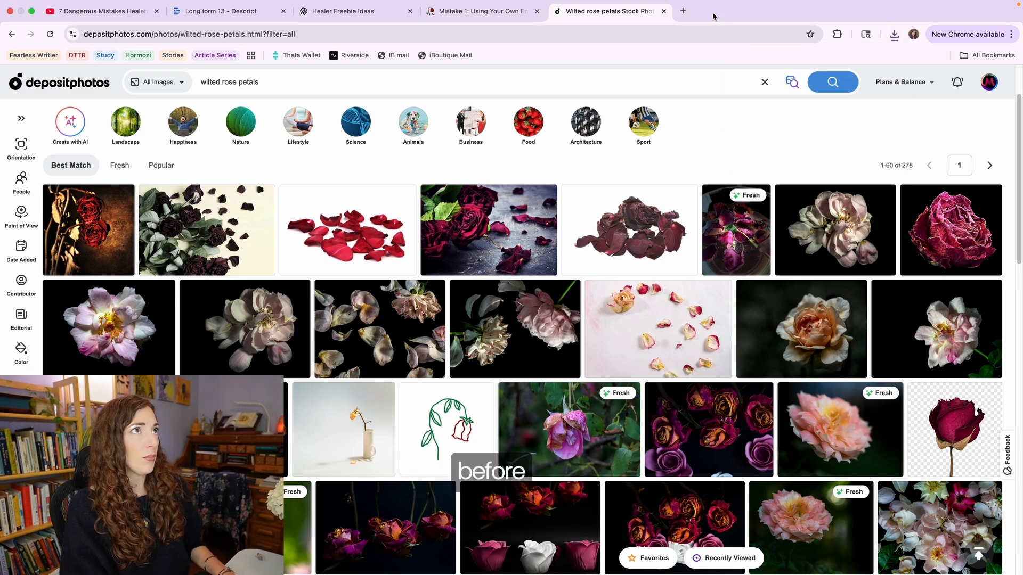
# - Take the browser out of full screen and show the Downloads folder in a Finder window
pyautogui.click(32, 12)
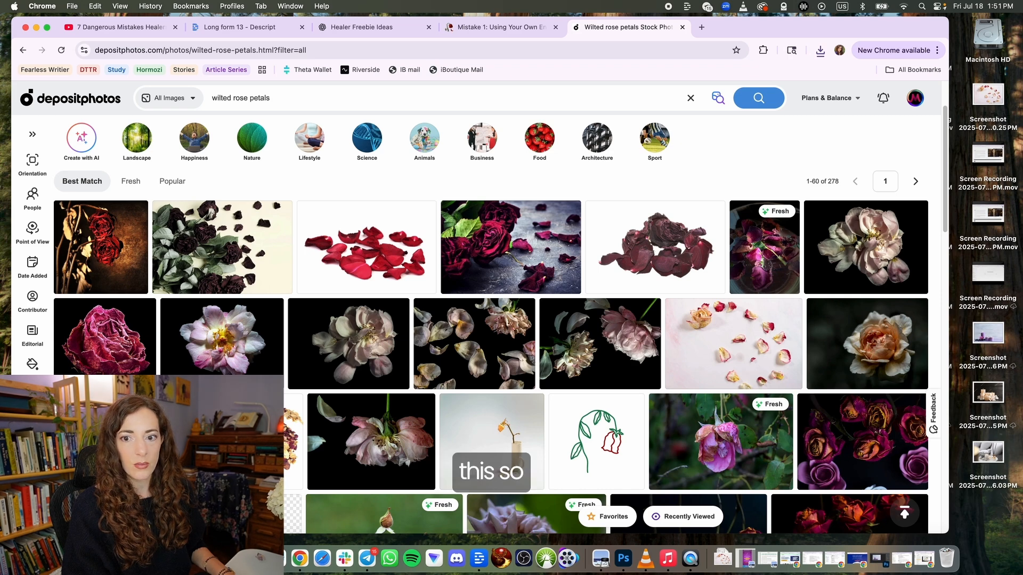
pyautogui.moveTo(625, 418); pyautogui.dragTo(754, 209)
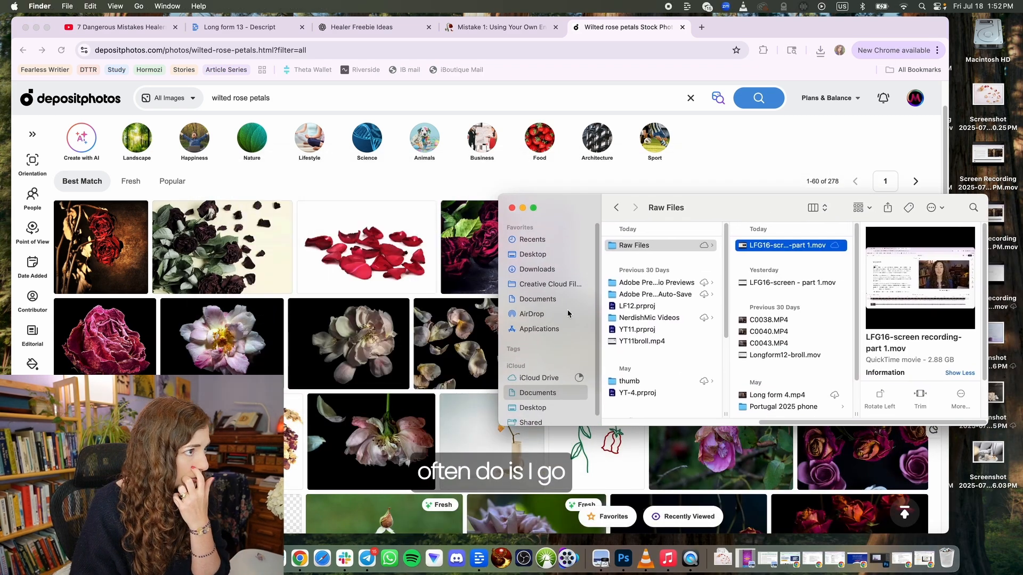
pyautogui.click(539, 299)
pyautogui.click(539, 269)
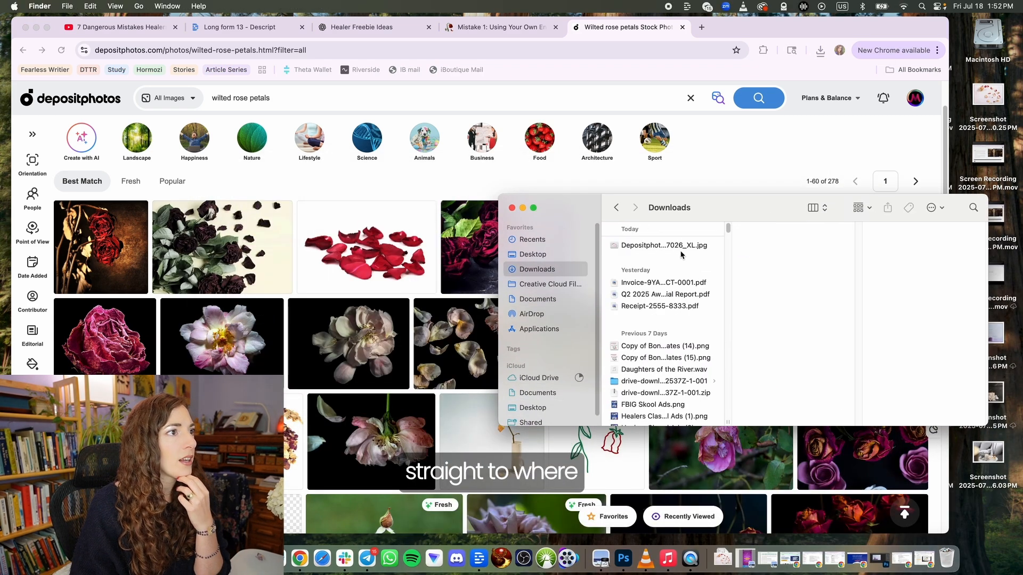
# - Open a second Finder window, place it beside the Downloads window, and show the Documents folder in it
pyautogui.click(68, 6)
pyautogui.click(90, 18)
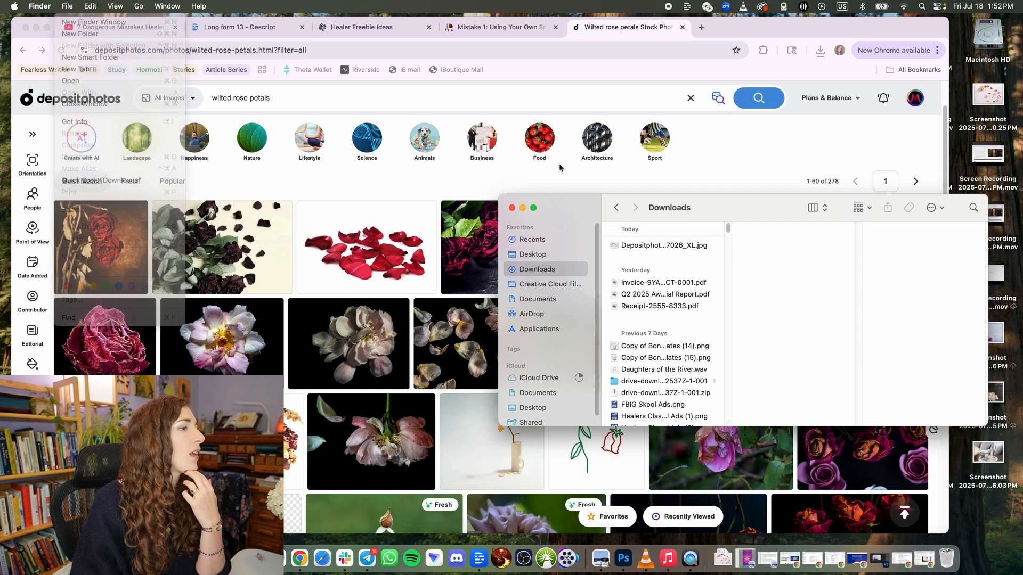
pyautogui.moveTo(476, 150); pyautogui.dragTo(346, 160)
pyautogui.click(121, 252)
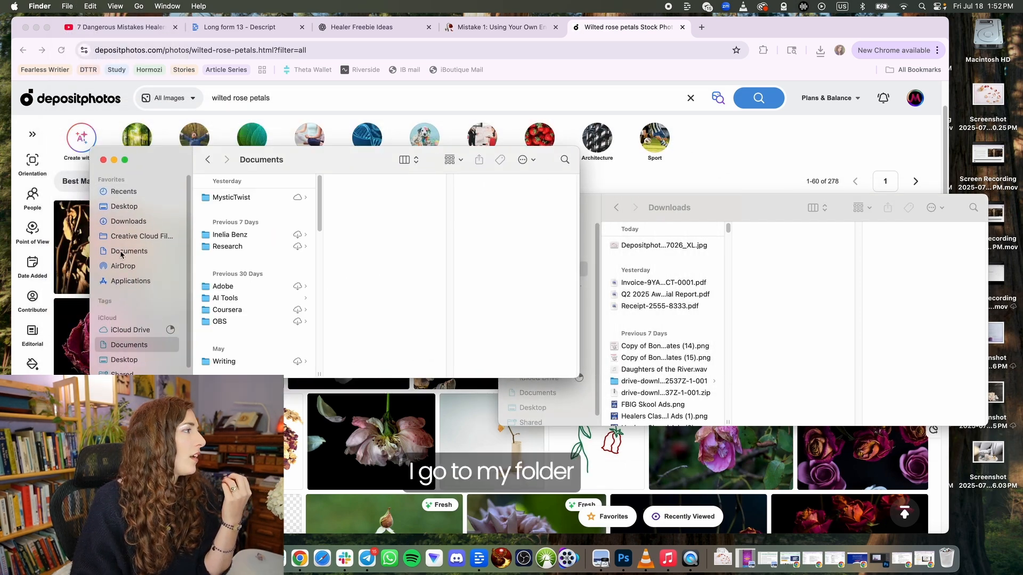
# - Open the Flowers folder inside MysticTwist's Stock photos folder in the Documents window
pyautogui.click(224, 200)
pyautogui.click(379, 209)
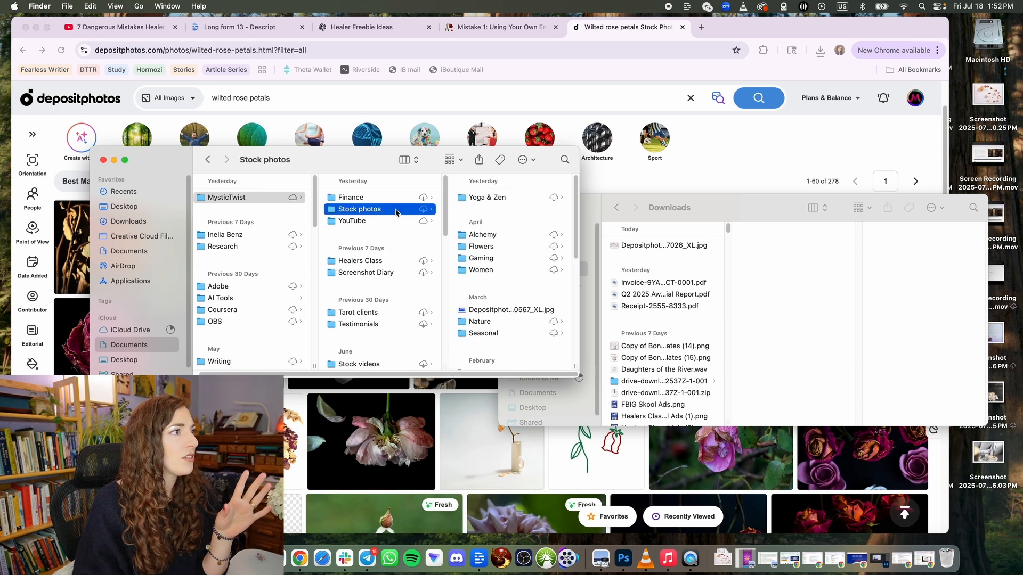
pyautogui.scroll(-3, 510, 254)
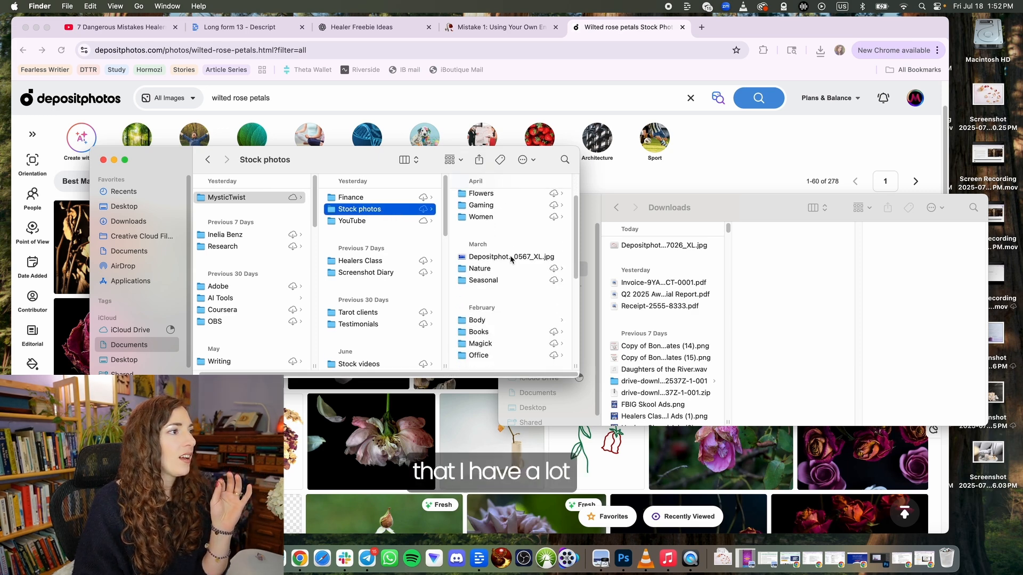
pyautogui.scroll(-3, 510, 261)
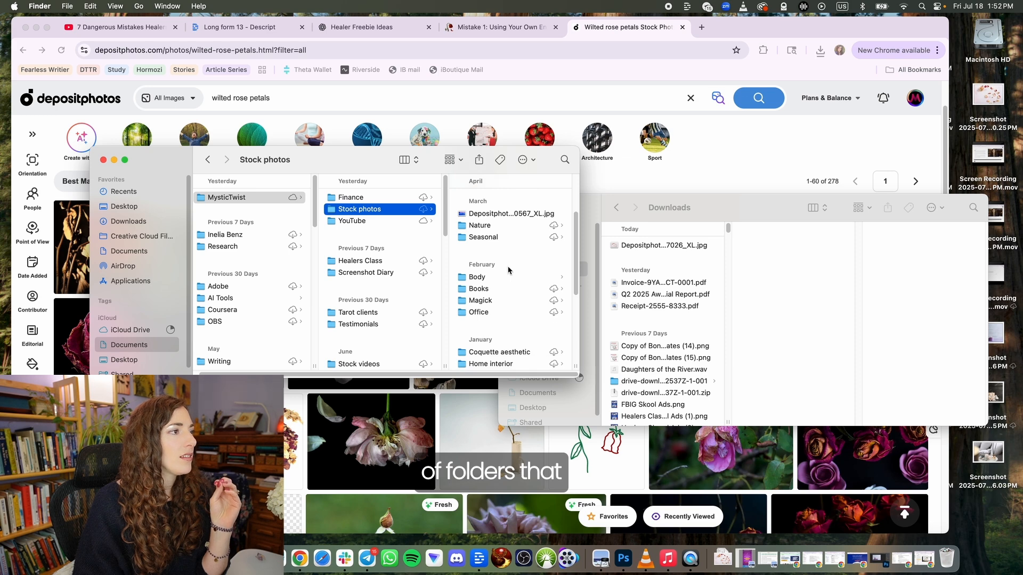
pyautogui.scroll(-3, 509, 271)
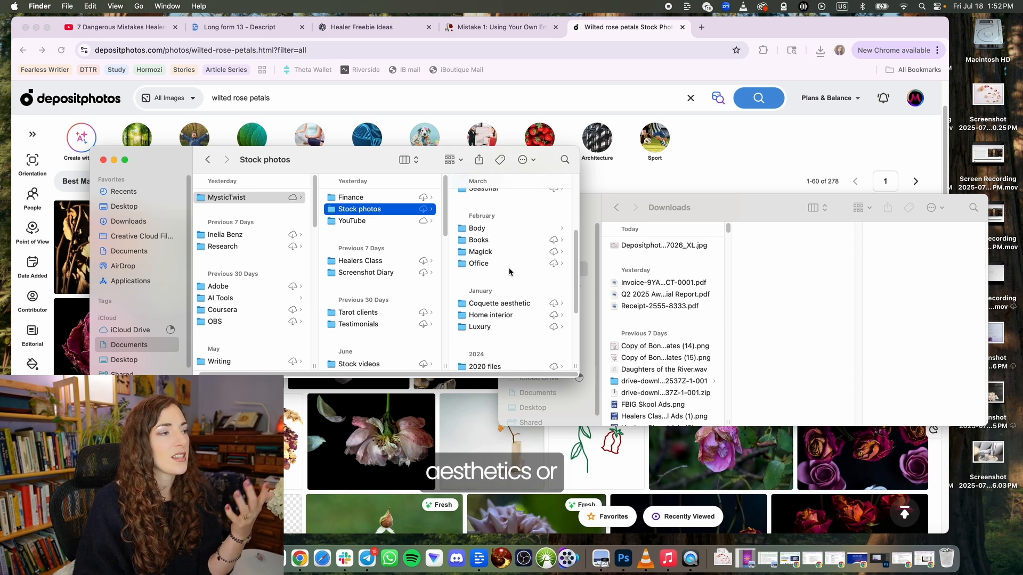
pyautogui.scroll(-1, 512, 289)
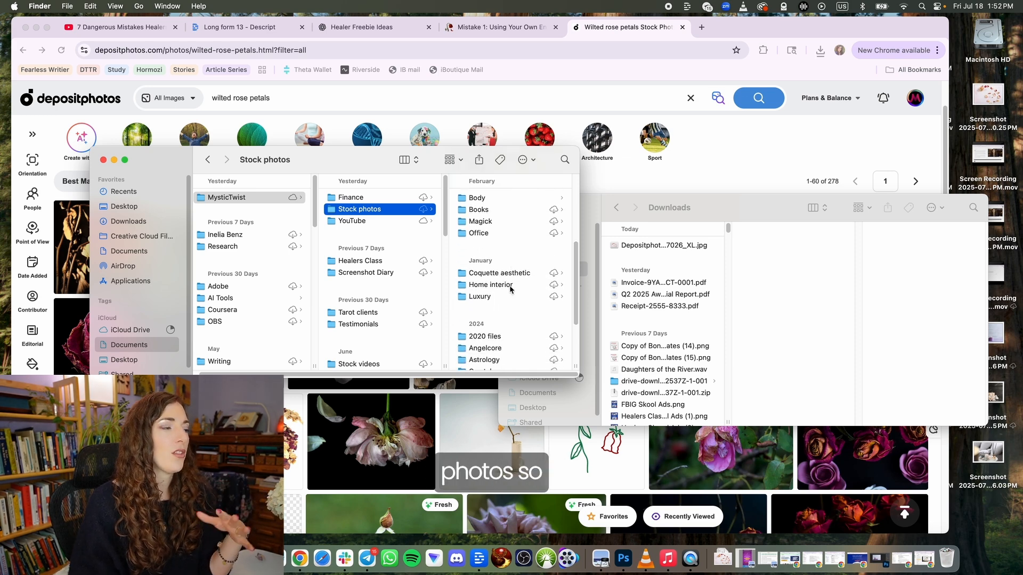
pyautogui.scroll(-3, 511, 288)
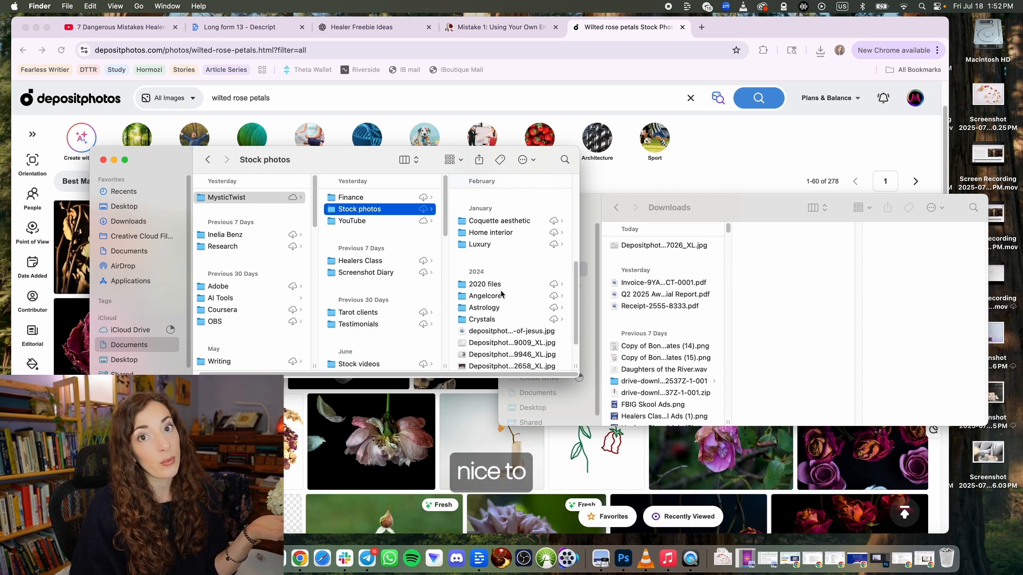
pyautogui.scroll(8, 499, 296)
pyautogui.click(481, 246)
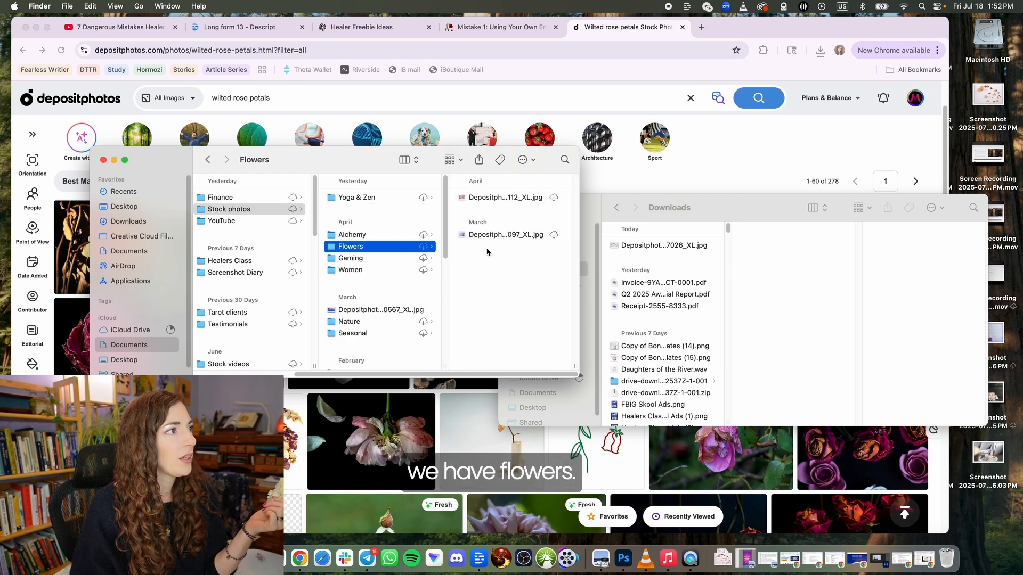
# - Move the downloaded dried rose petals JPG from Downloads into the Flowers folder and close both Finder windows
pyautogui.click(671, 216)
pyautogui.moveTo(683, 212); pyautogui.dragTo(693, 256)
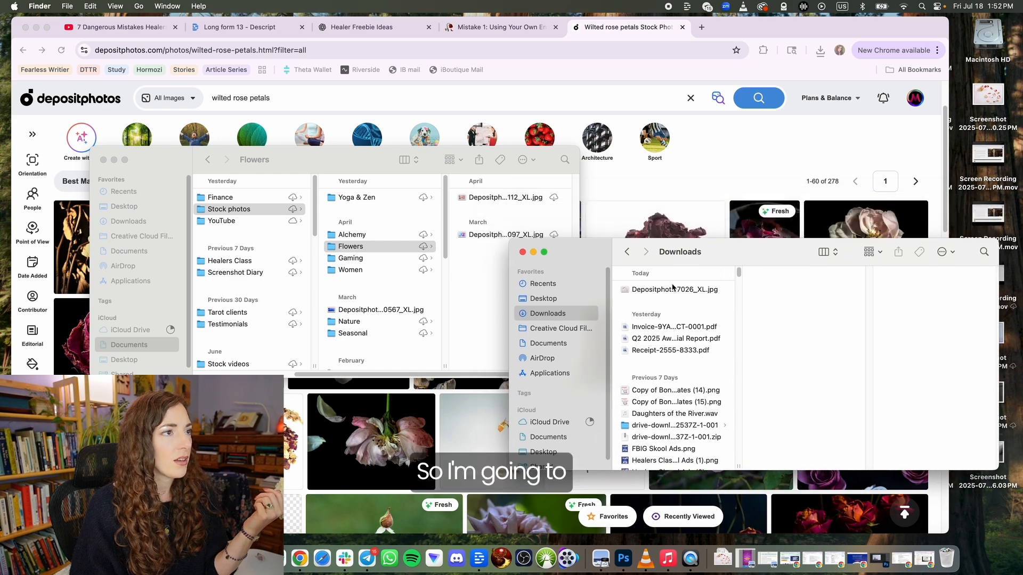
pyautogui.click(642, 292)
pyautogui.moveTo(642, 293); pyautogui.dragTo(469, 251)
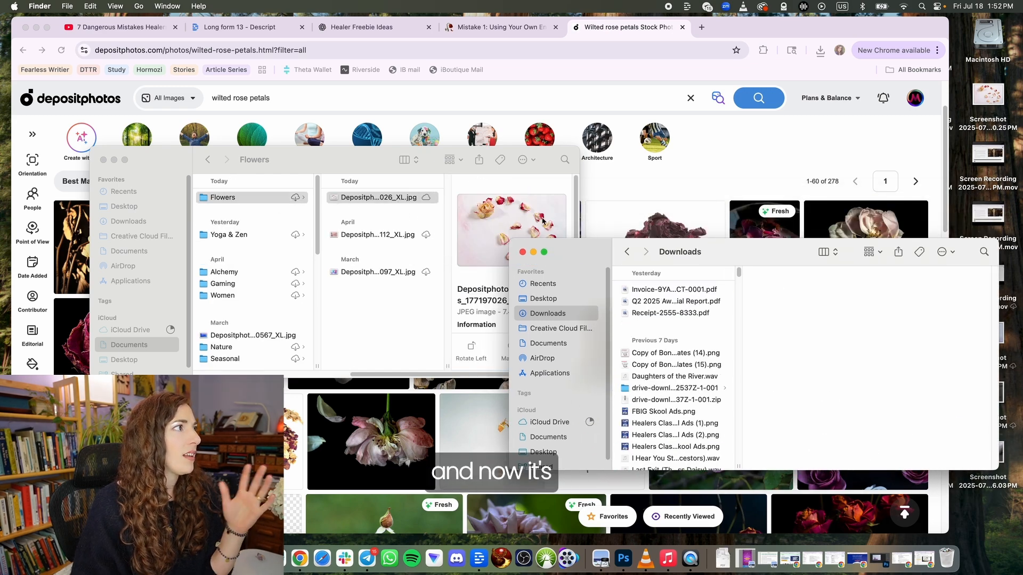
pyautogui.click(523, 253)
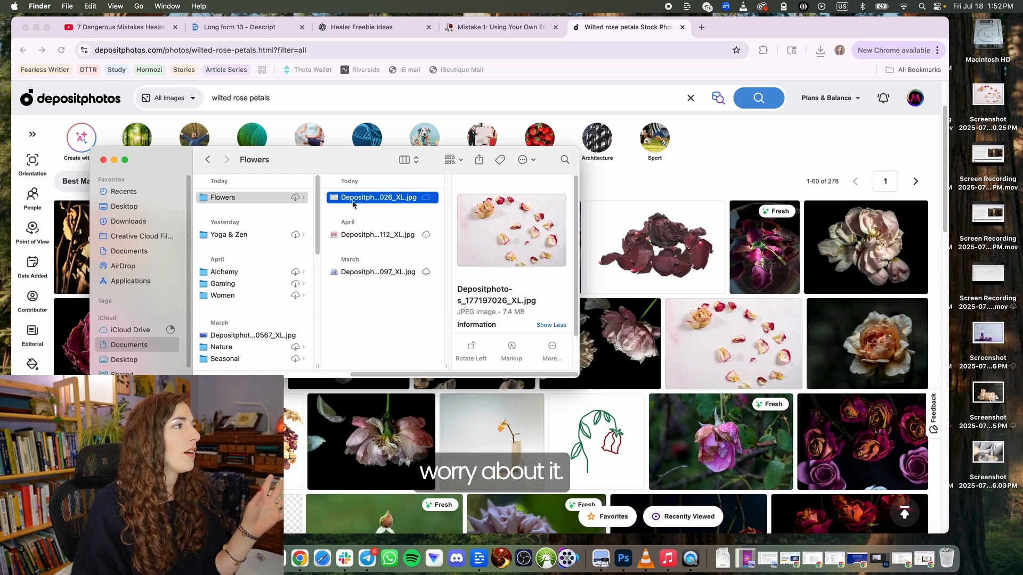
pyautogui.click(104, 159)
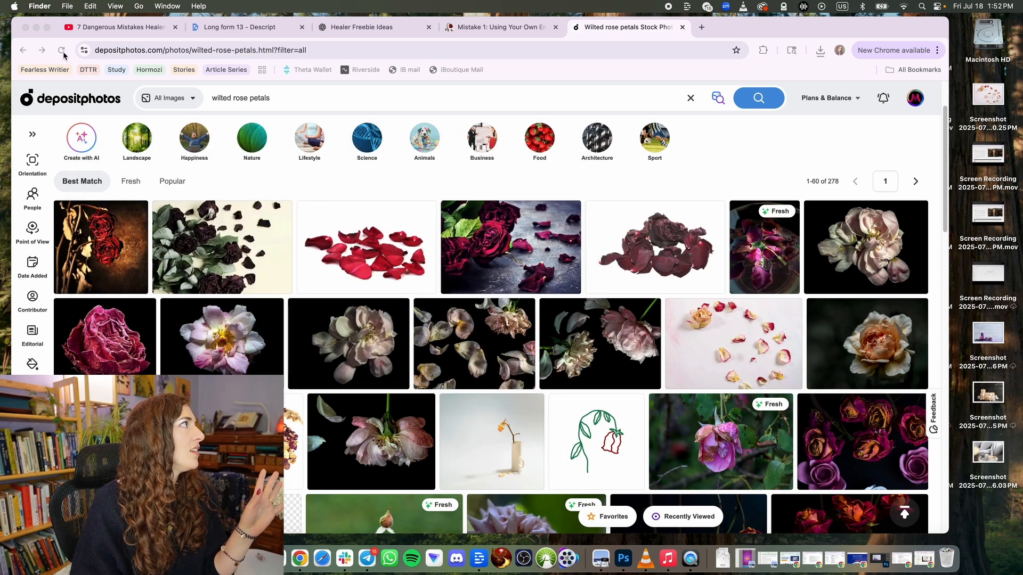
# - Return to the Mistake 1 page in Notion with the browser in full screen and start a file upload for its cover
pyautogui.click(46, 26)
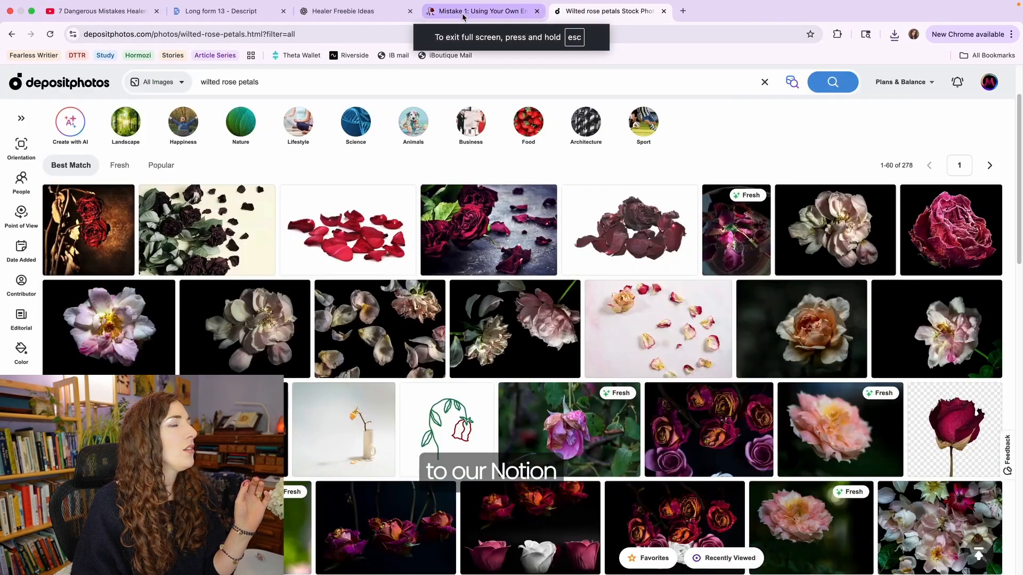
pyautogui.click(463, 14)
pyautogui.click(769, 110)
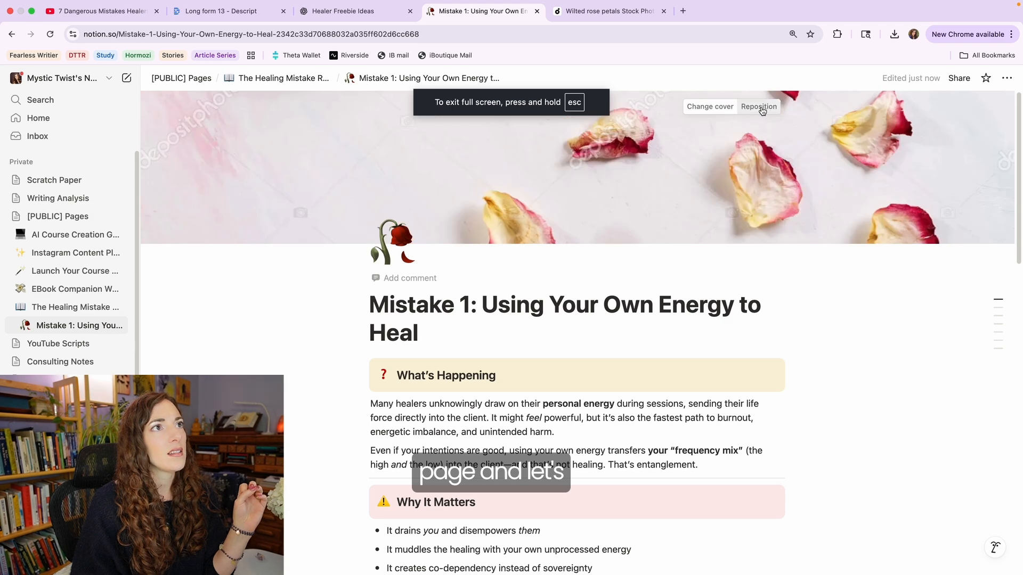
pyautogui.click(710, 107)
pyautogui.click(612, 129)
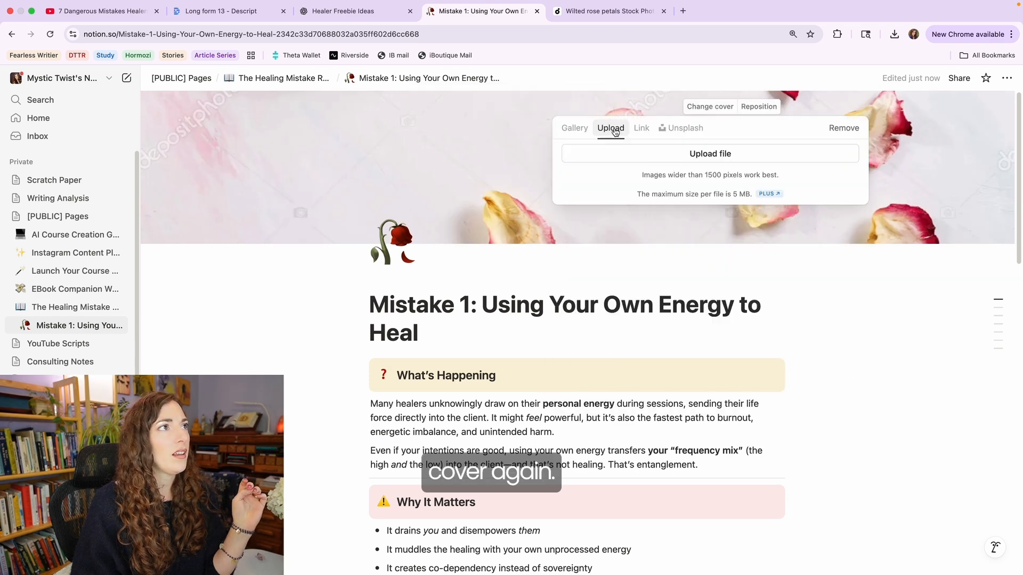
pyautogui.click(669, 156)
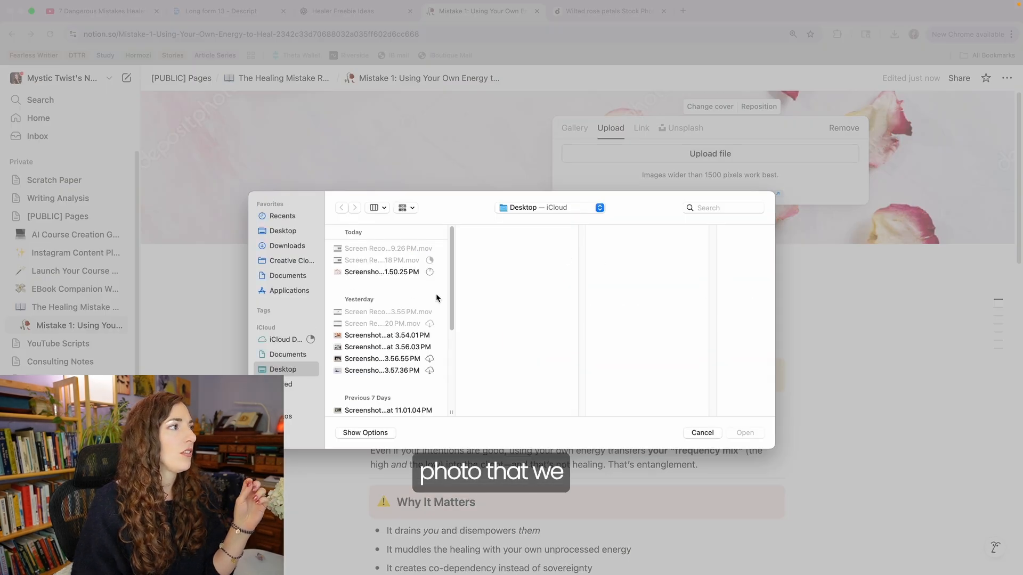
# - Try to upload Depositphotos_177197026_XL.jpg from the Stock photos Flowers folder as the page cover, and close the cover options
pyautogui.click(290, 261)
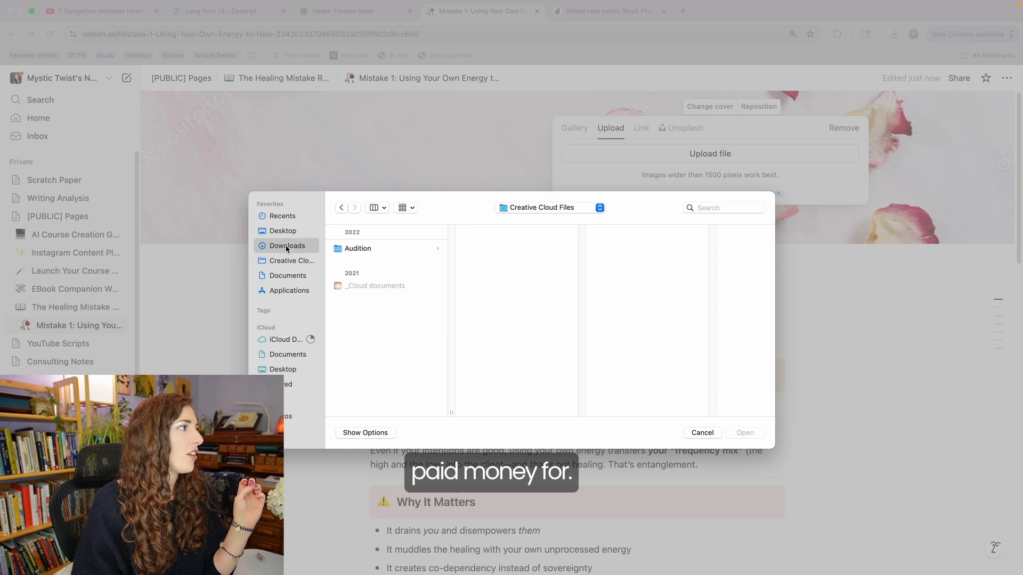
pyautogui.click(288, 275)
pyautogui.click(364, 249)
pyautogui.click(498, 260)
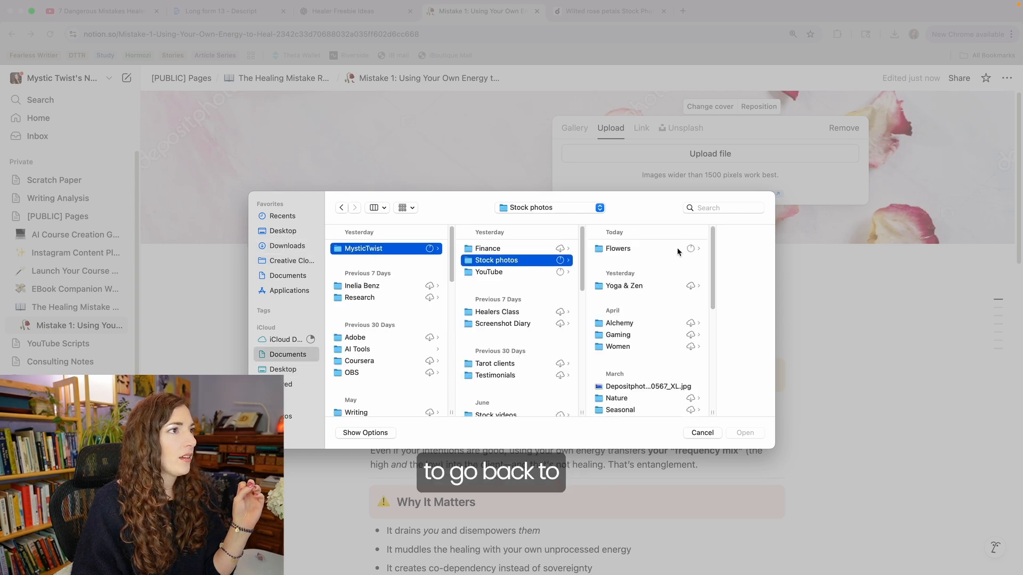
pyautogui.click(646, 249)
pyautogui.click(741, 248)
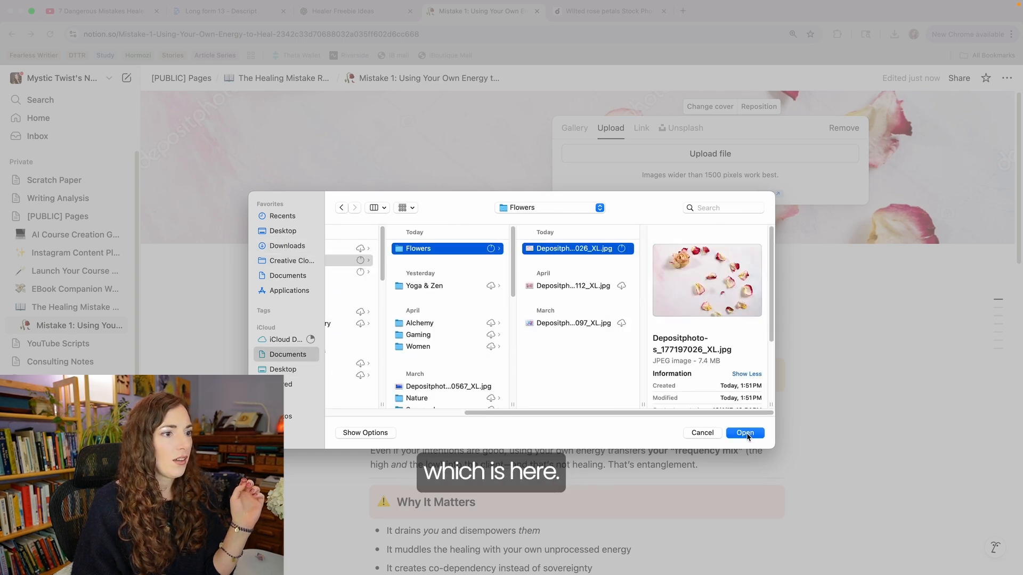
pyautogui.click(746, 433)
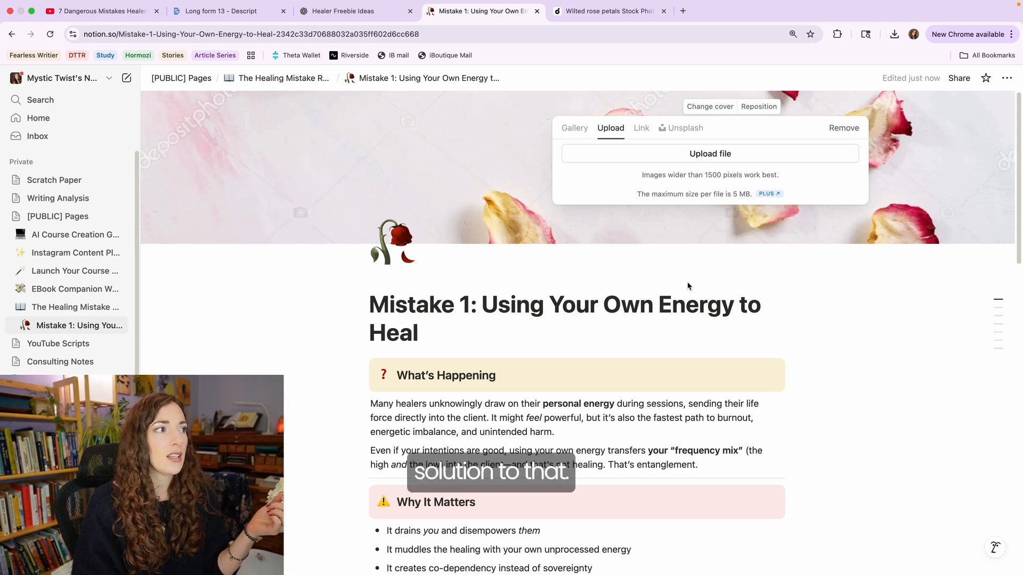
pyautogui.click(708, 286)
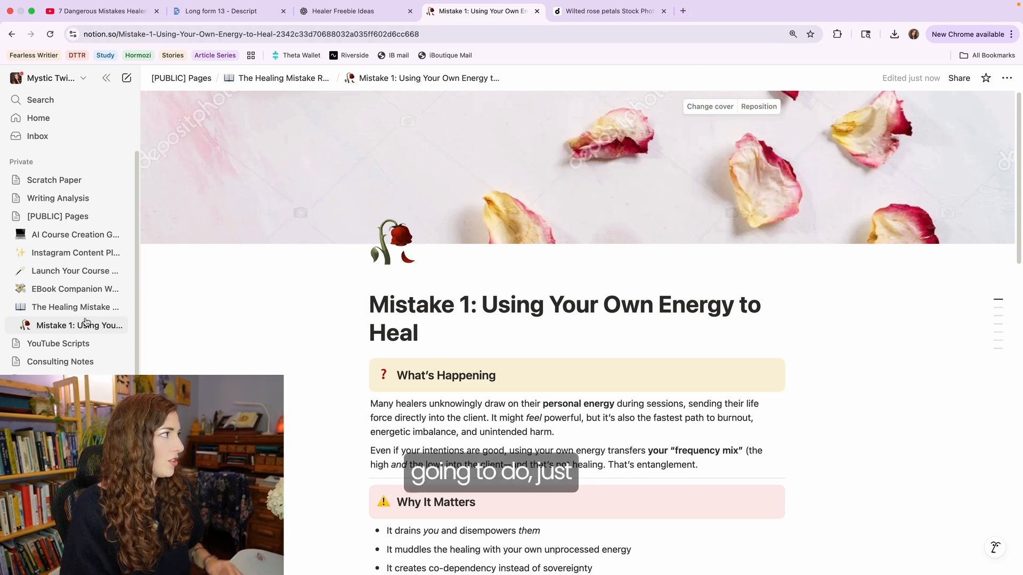
# - Take the browser out of full screen, switch to Photoshop and open Depositphotos_177197026_XL.jpg from the Stock photos Flowers folder
pyautogui.click(32, 11)
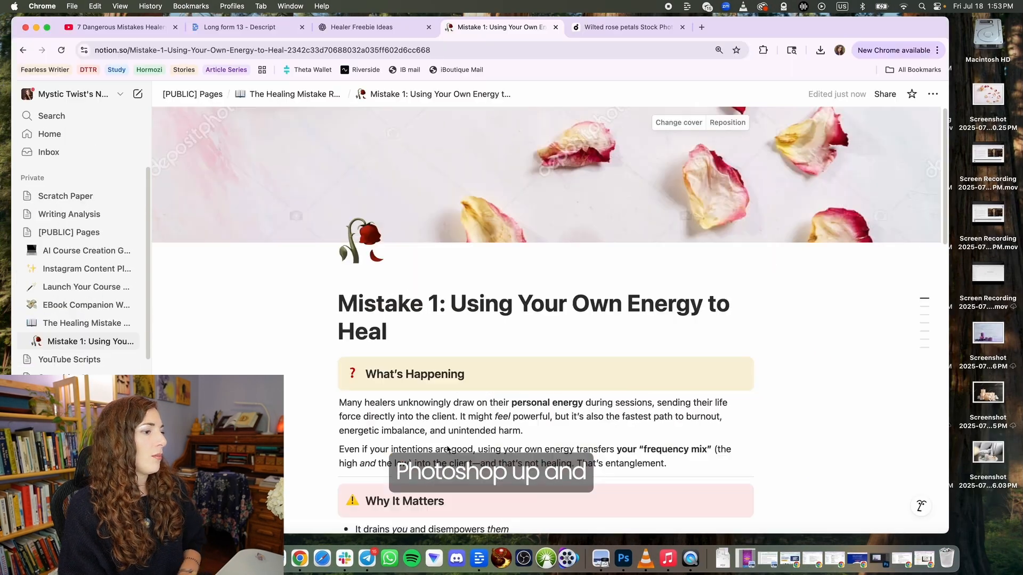
pyautogui.click(623, 560)
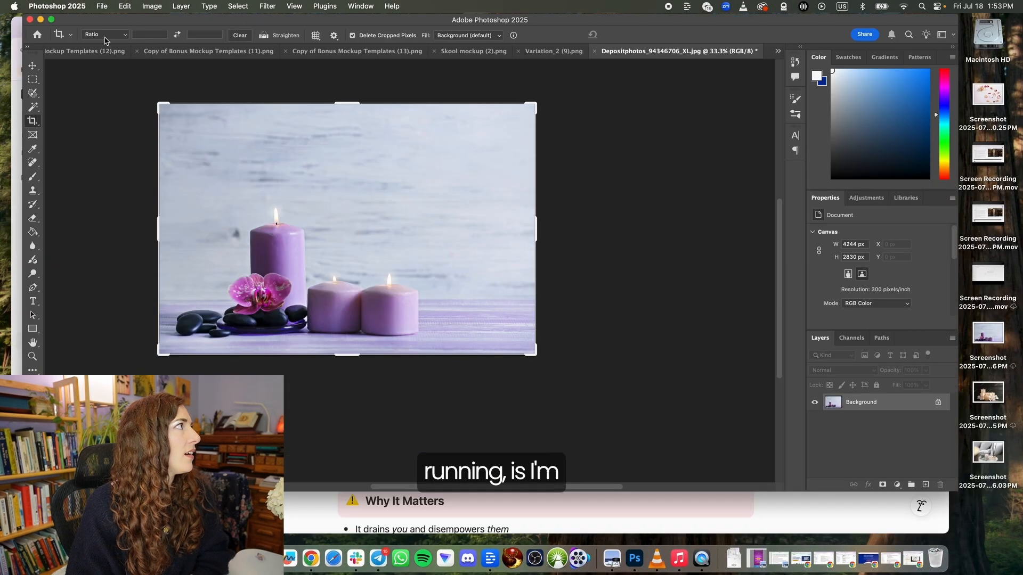
pyautogui.click(101, 7)
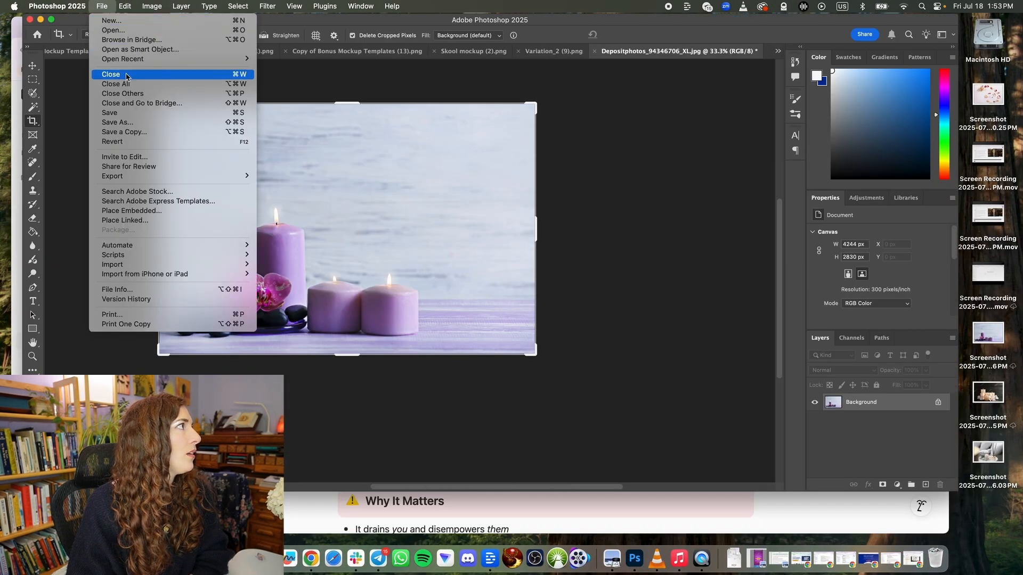
pyautogui.click(390, 137)
pyautogui.press('super+o')
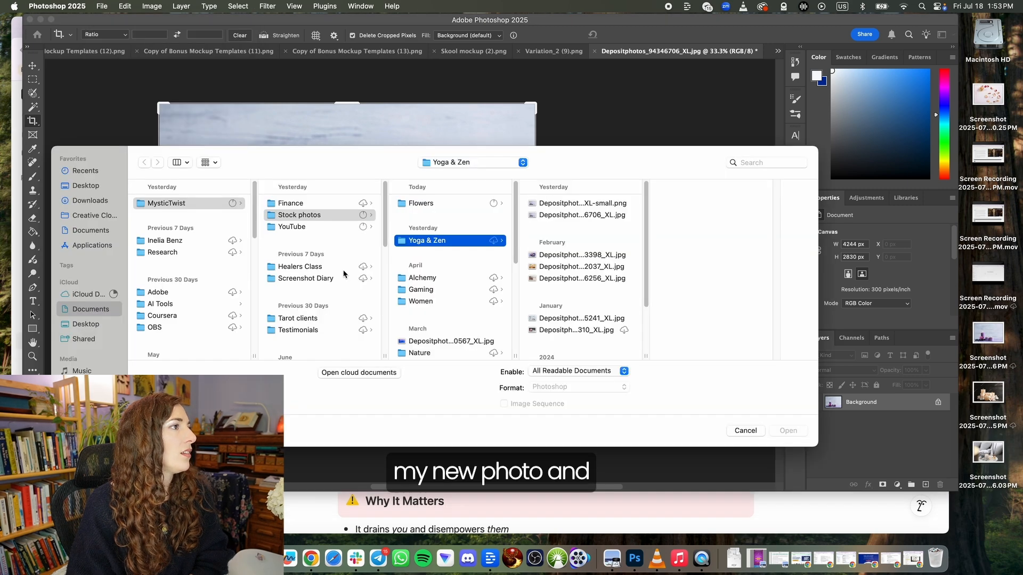
pyautogui.click(336, 206)
pyautogui.click(333, 215)
pyautogui.click(426, 204)
pyautogui.click(554, 204)
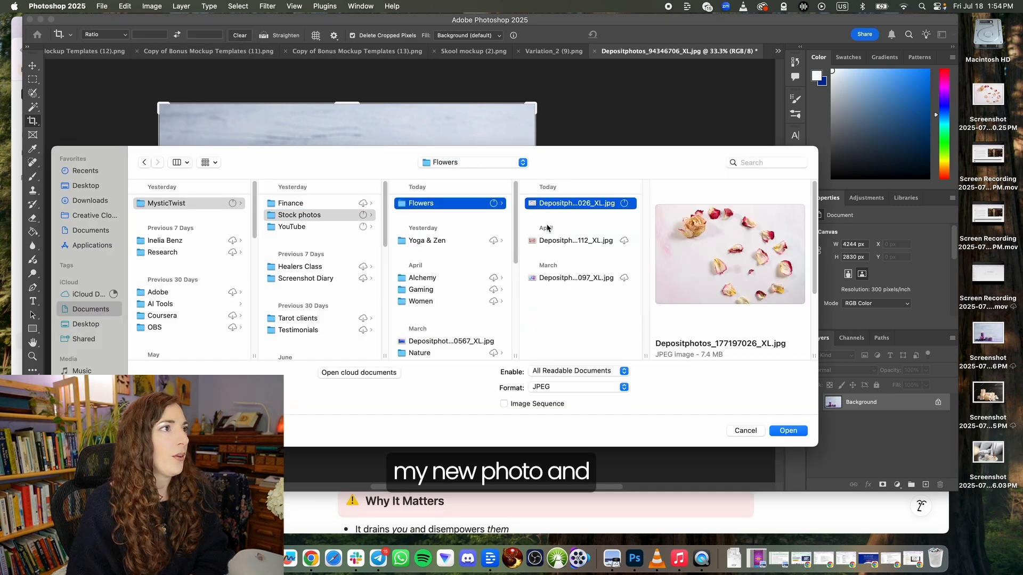
pyautogui.click(794, 431)
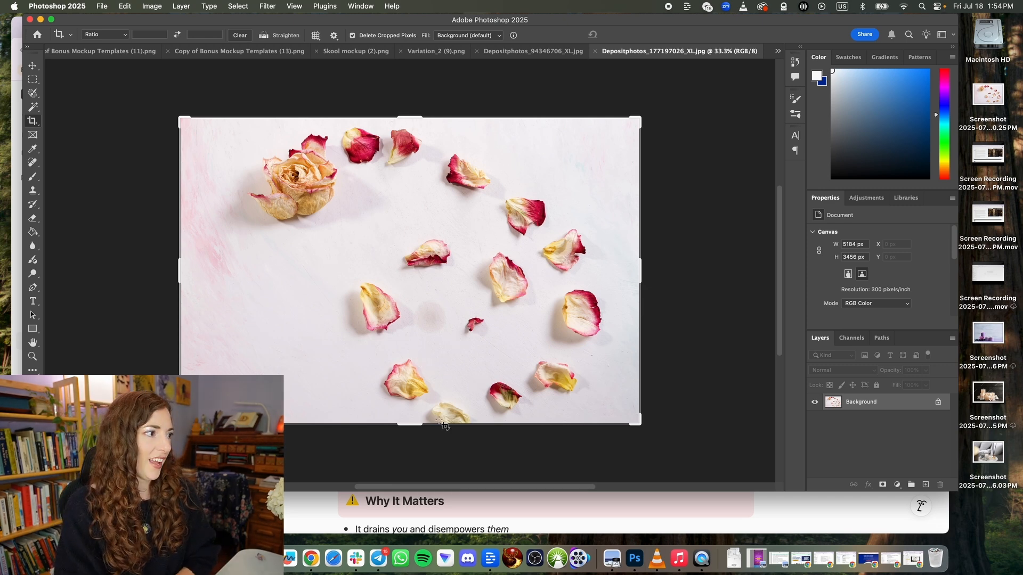
pyautogui.click(151, 6)
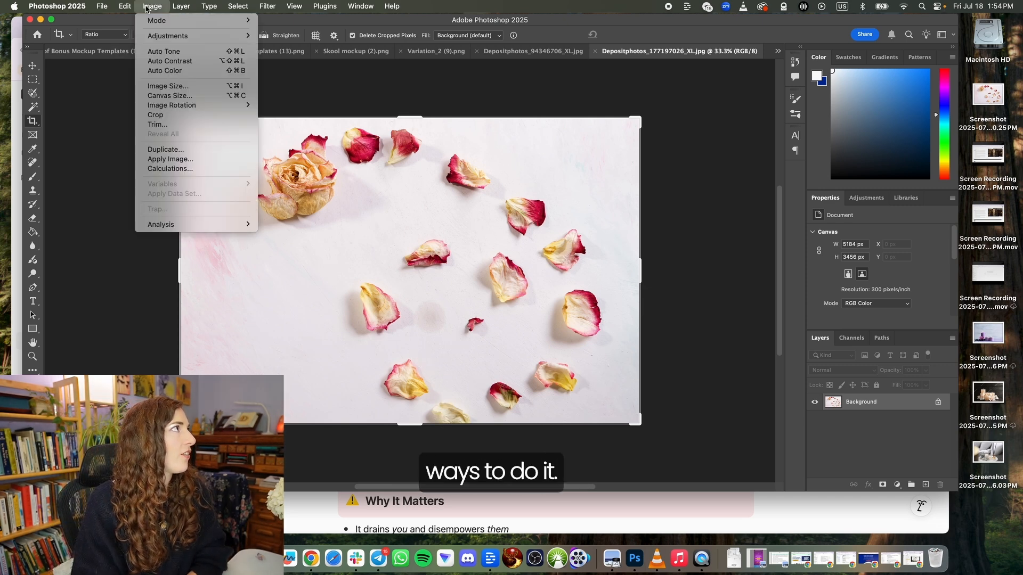
pyautogui.click(170, 86)
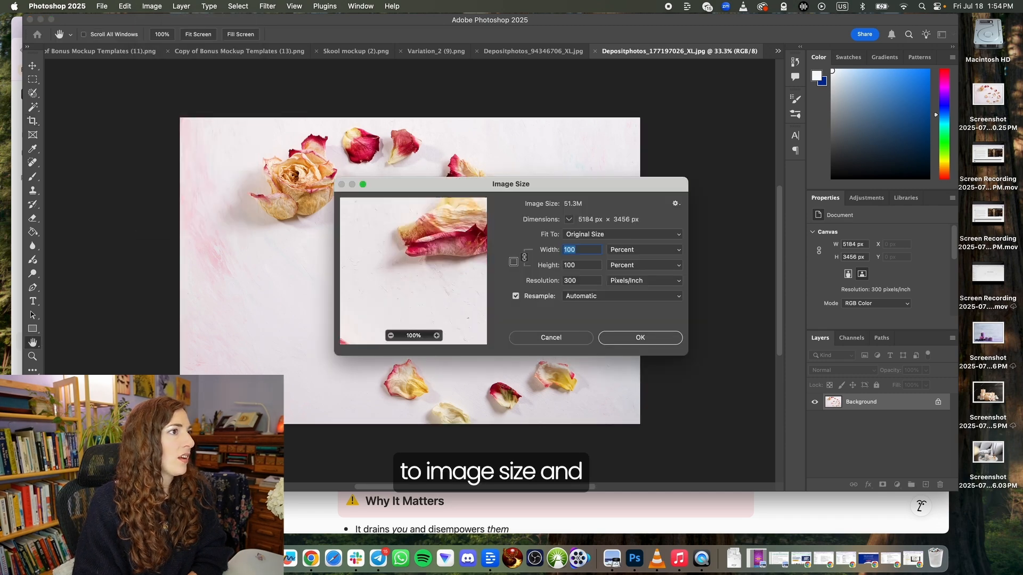
pyautogui.click(575, 343)
# - Set up an Export As of the rose petals photo in PNG format at 50% scale, 2592 × 1728 px
pyautogui.click(102, 6)
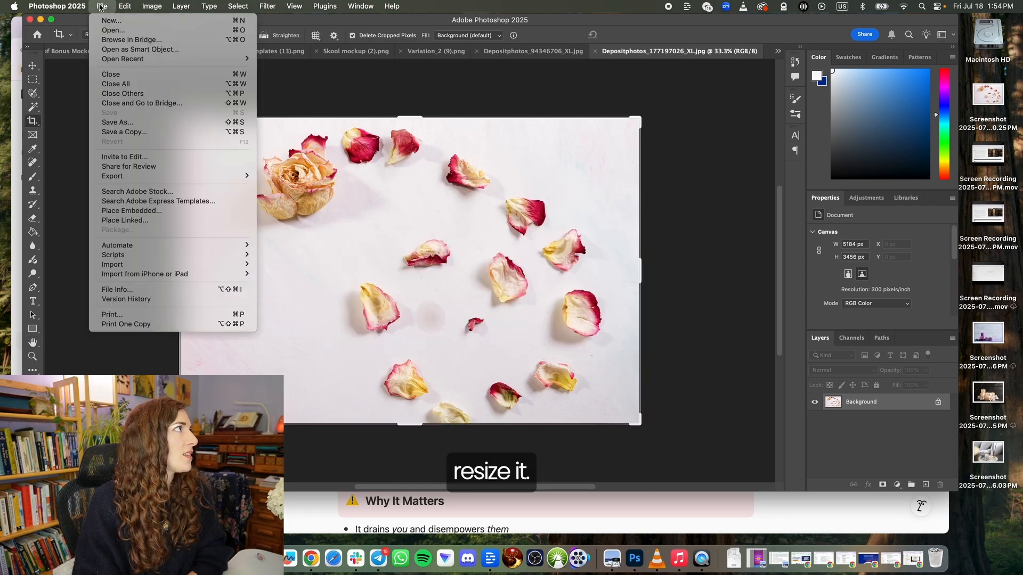
pyautogui.moveTo(74, 5)
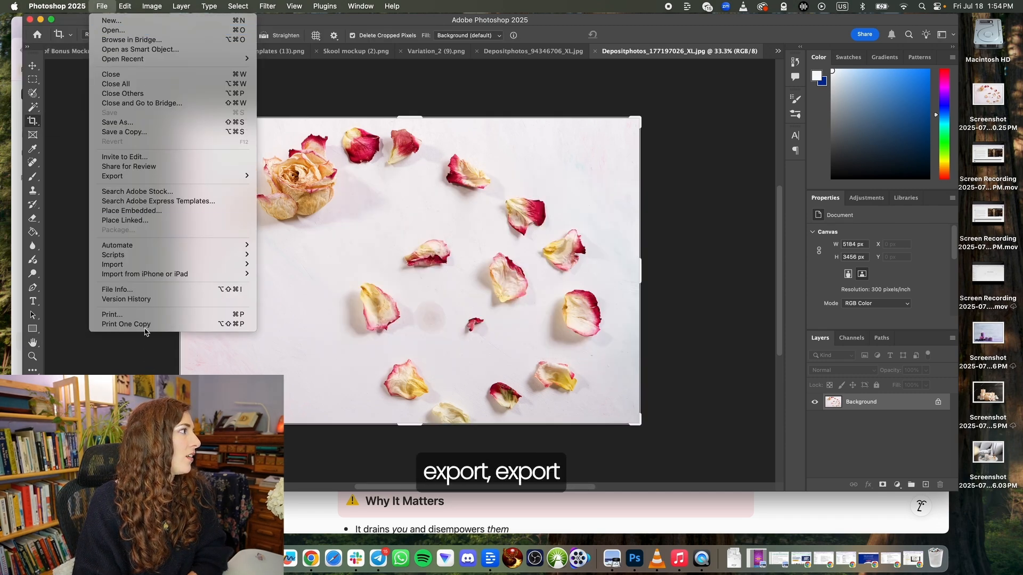
pyautogui.moveTo(224, 176)
pyautogui.click(309, 187)
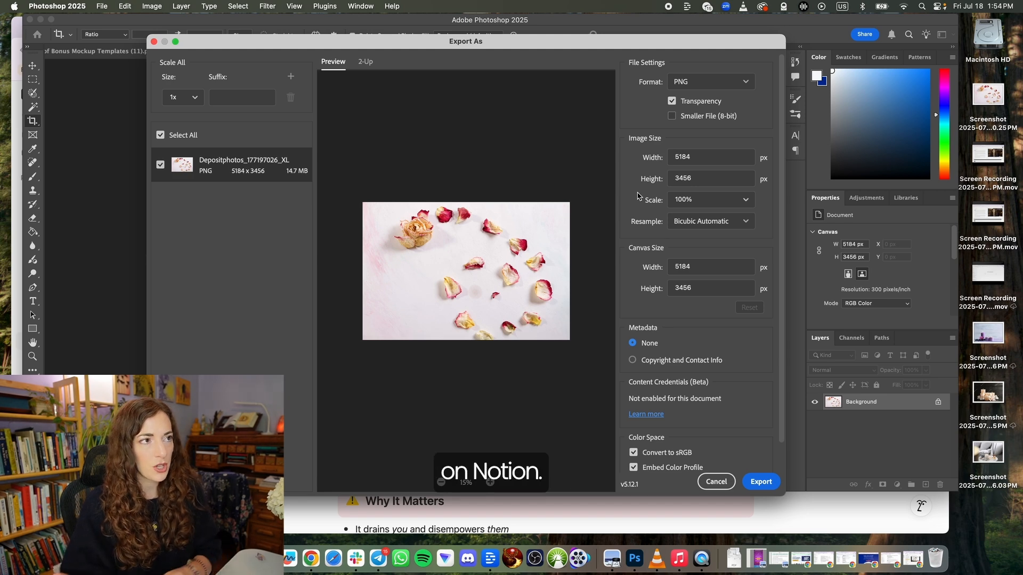
pyautogui.click(743, 205)
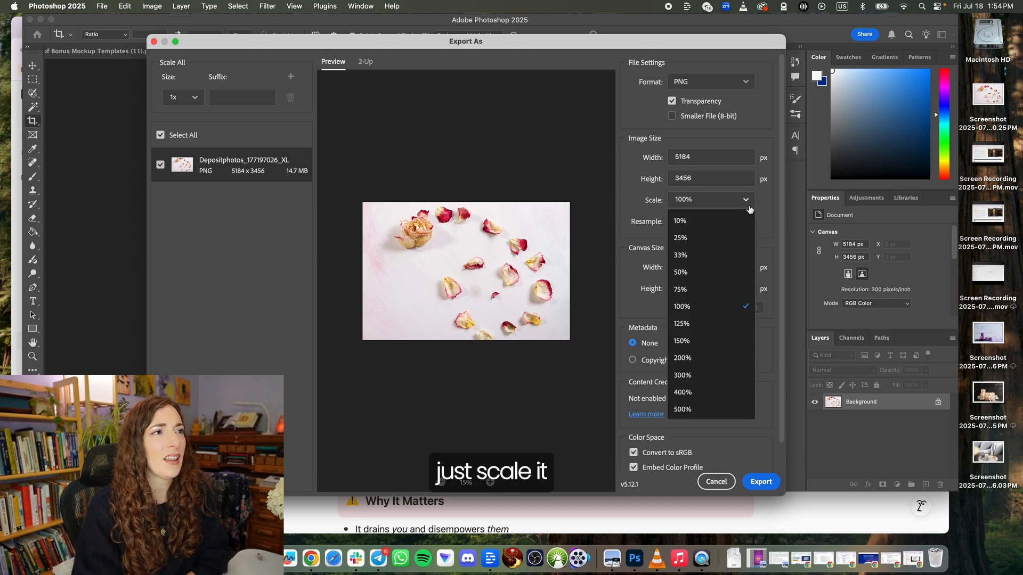
pyautogui.click(711, 272)
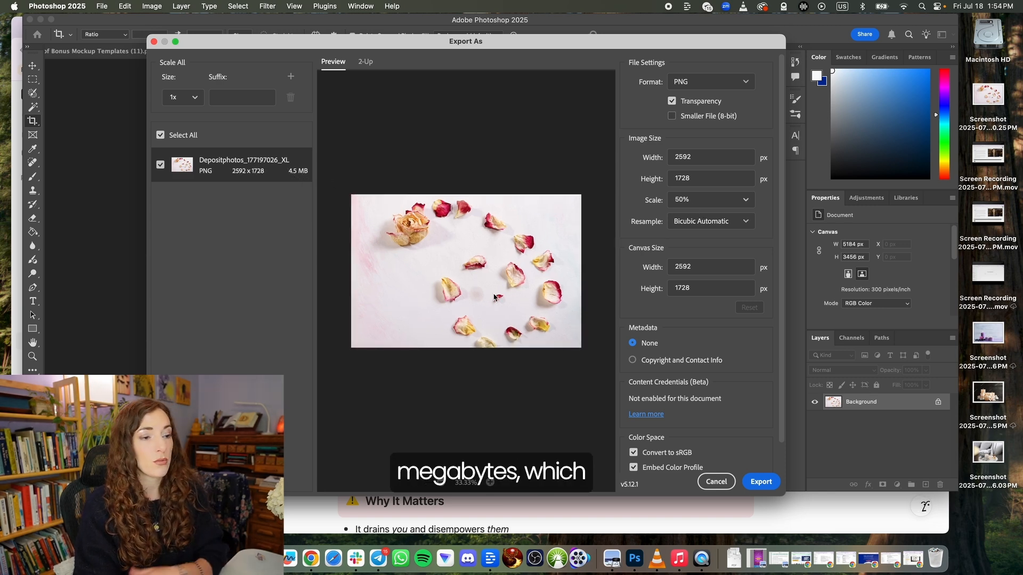
# - Export the half-size PNG to the Flowers folder as Depositphotos_177197026_XL-50-percent.png
pyautogui.click(764, 483)
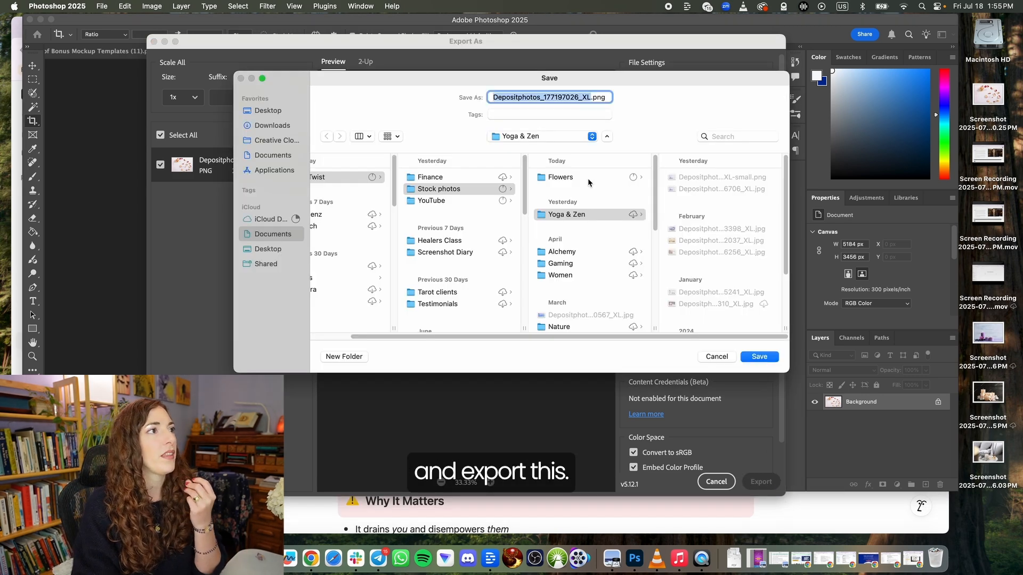
pyautogui.click(585, 181)
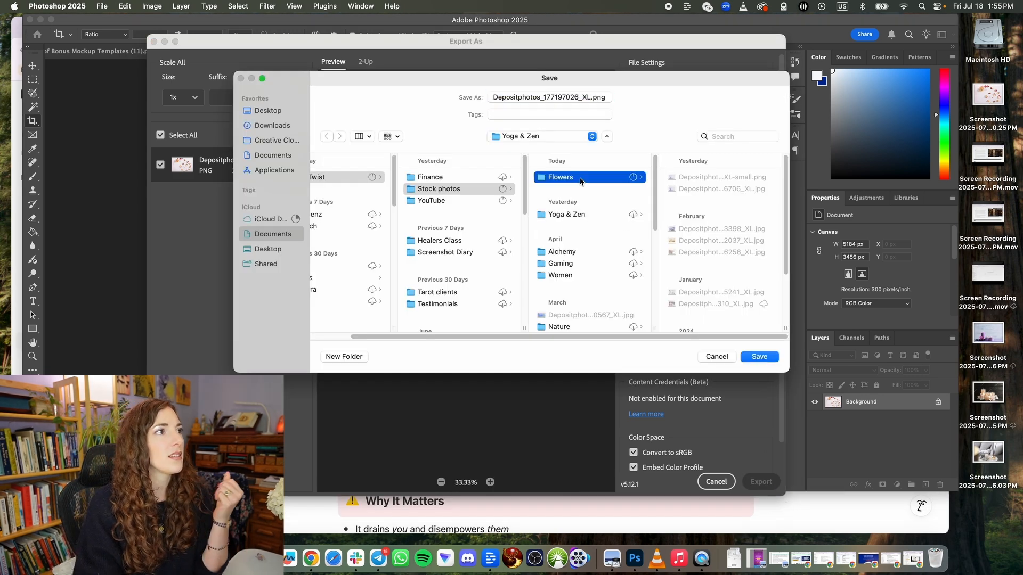
pyautogui.click(593, 97)
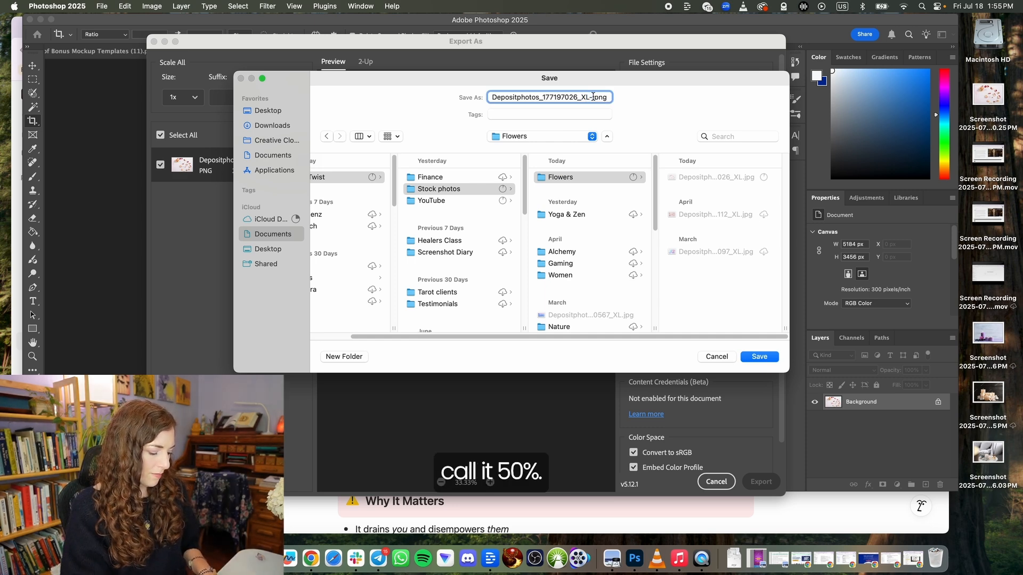
pyautogui.write('-50-percent')
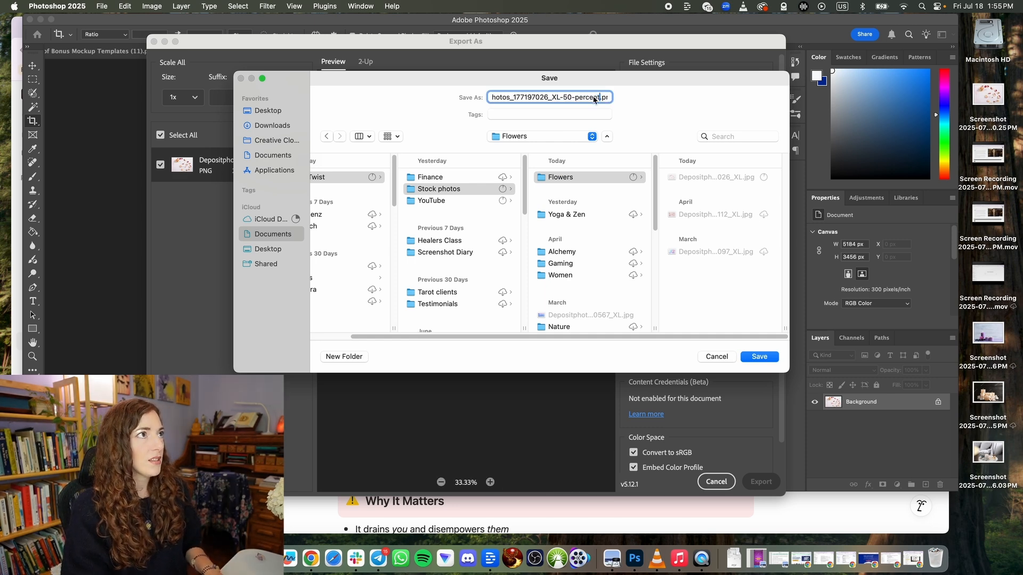
pyautogui.press('Return')
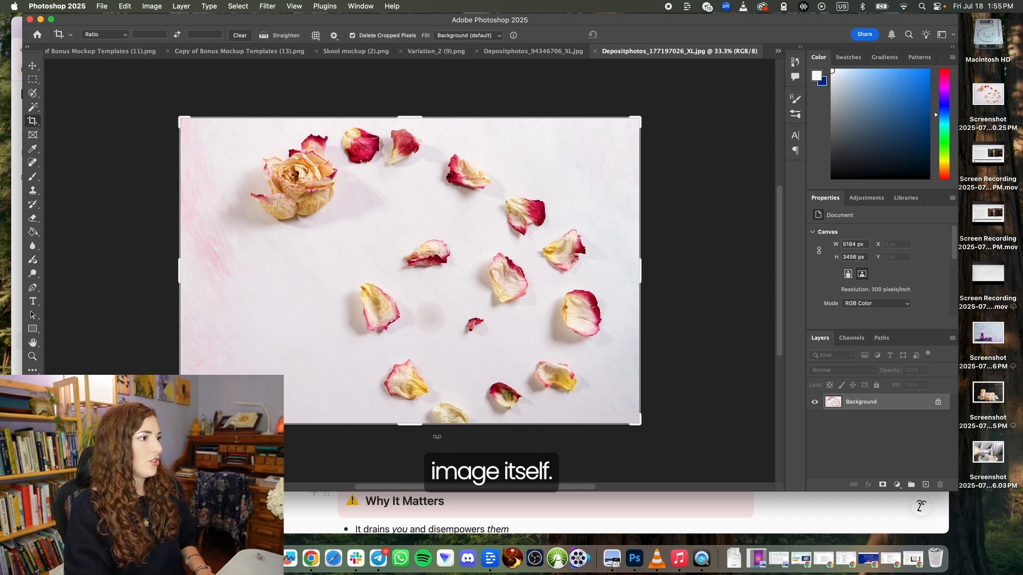
# - Crop the rose petals photo to its upper strip, about 5184 × 1362 px, and open Export As for it
pyautogui.moveTo(411, 426); pyautogui.dragTo(418, 331)
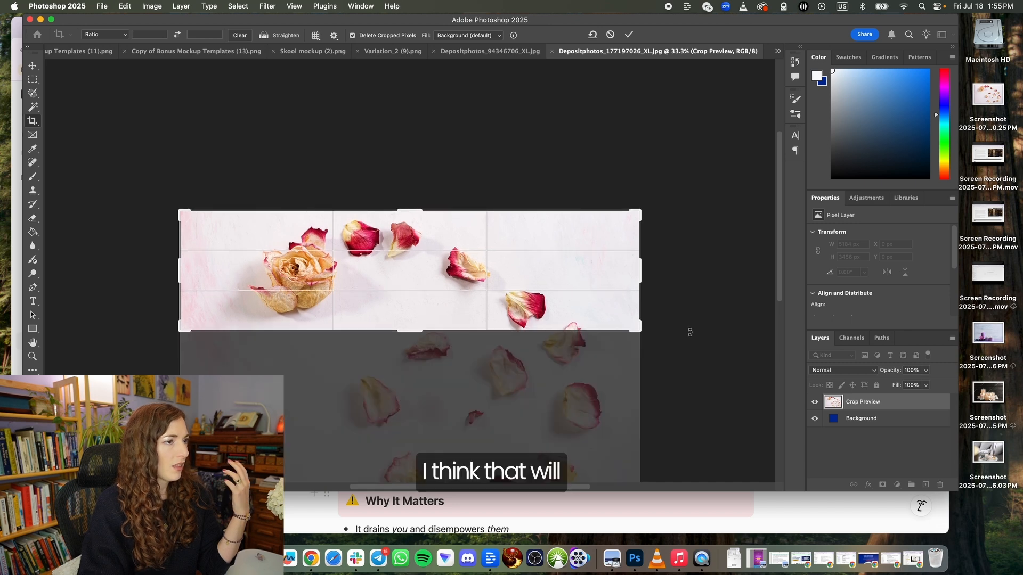
pyautogui.press('Return')
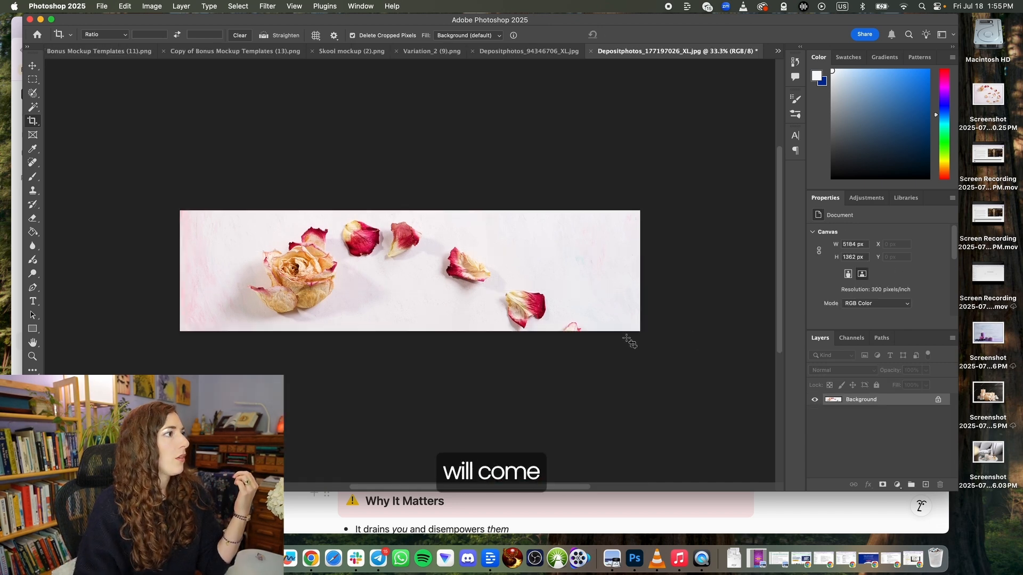
pyautogui.click(102, 6)
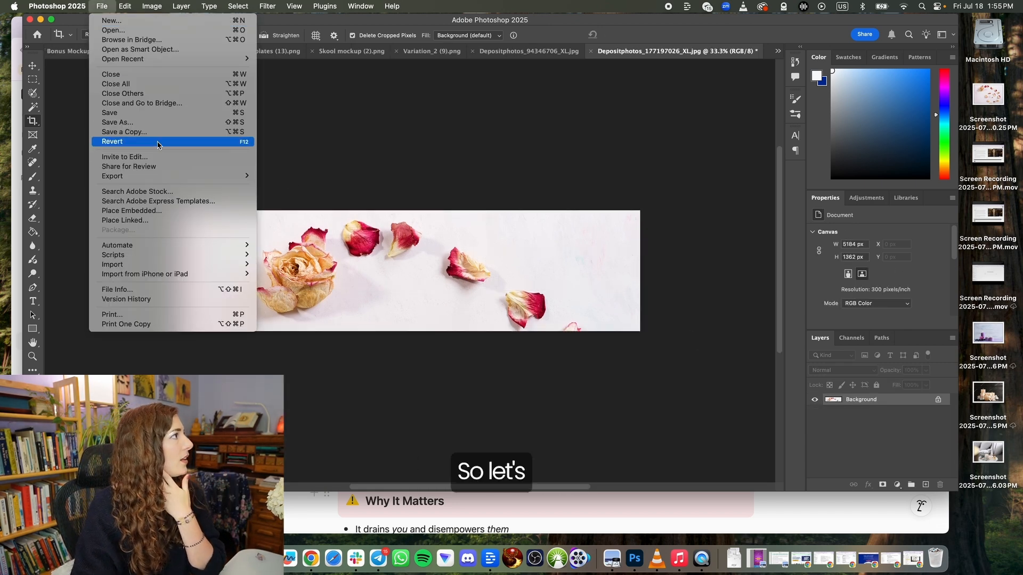
pyautogui.moveTo(158, 177)
pyautogui.click(367, 186)
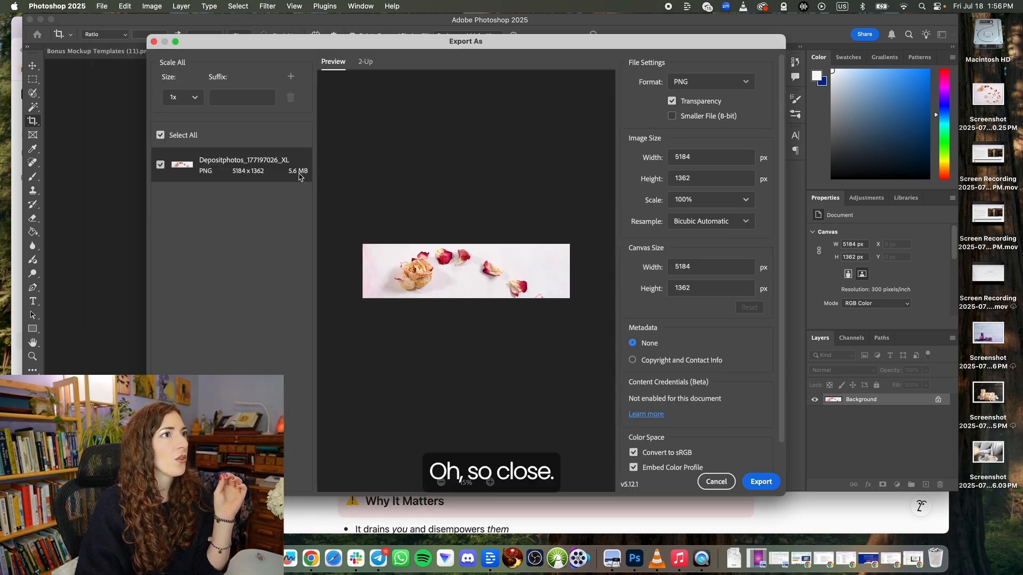
# - Try export scales of 90% and 95% for the cropped photo, and settle on 90%, 4666 × 1226 px
pyautogui.click(696, 195)
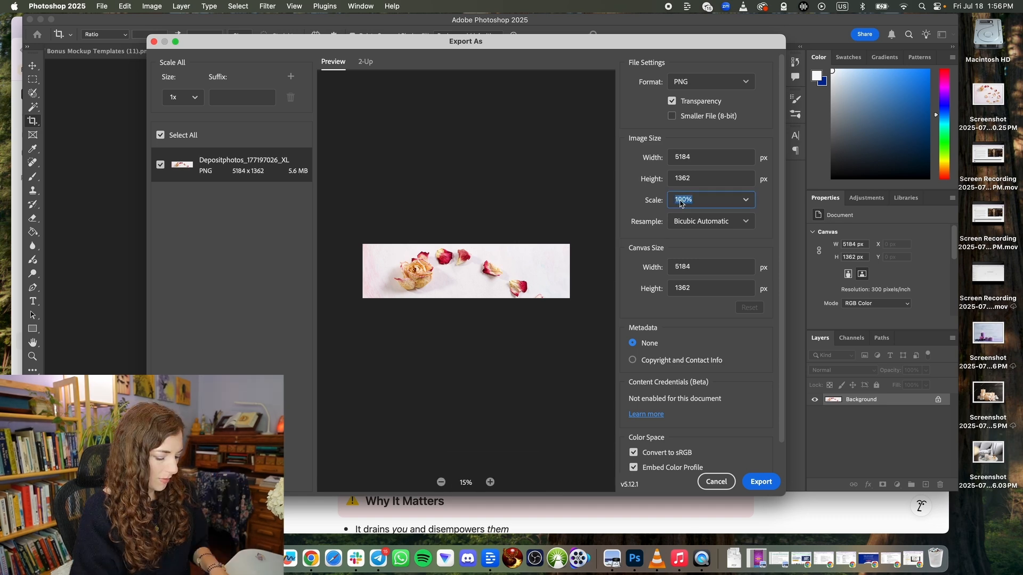
pyautogui.write('90')
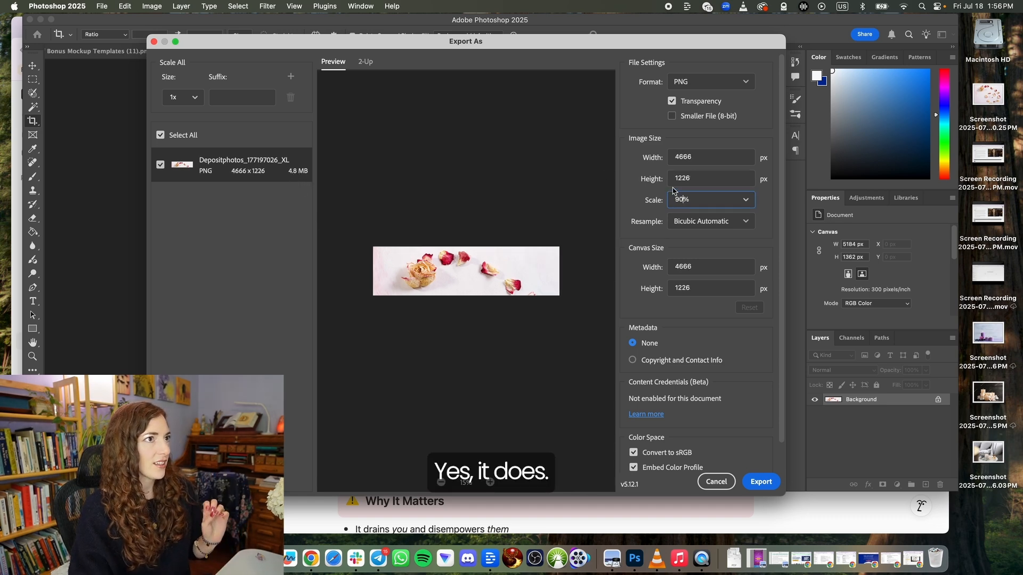
pyautogui.press('BackSpace')
pyautogui.write('5')
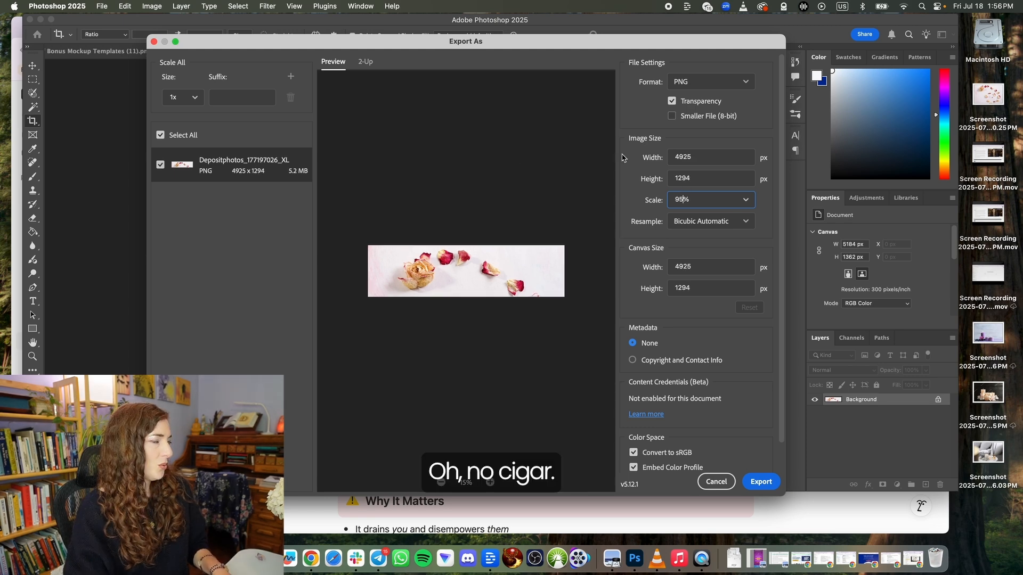
pyautogui.press('BackSpace')
pyautogui.write('0')
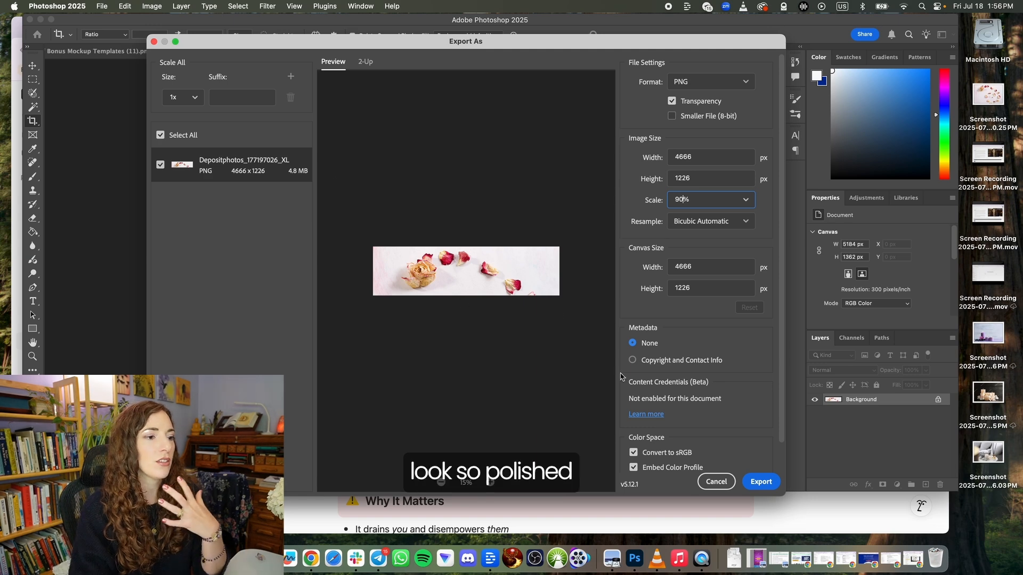
# - Export the cropped photo to the Flowers folder as Depositphotos_177197026_XL-cropped.png
pyautogui.click(755, 482)
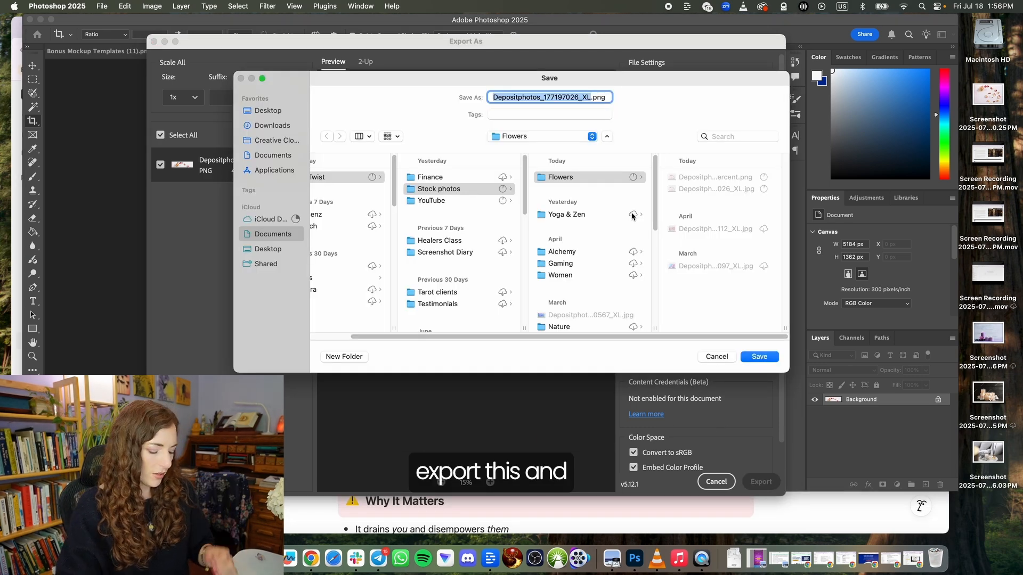
pyautogui.write('-croppe')
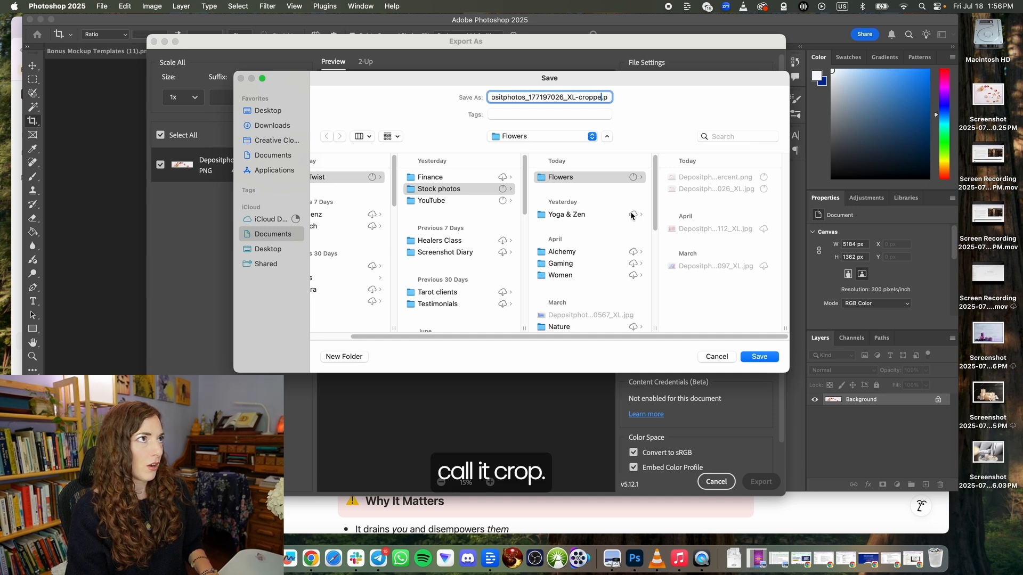
pyautogui.write('d')
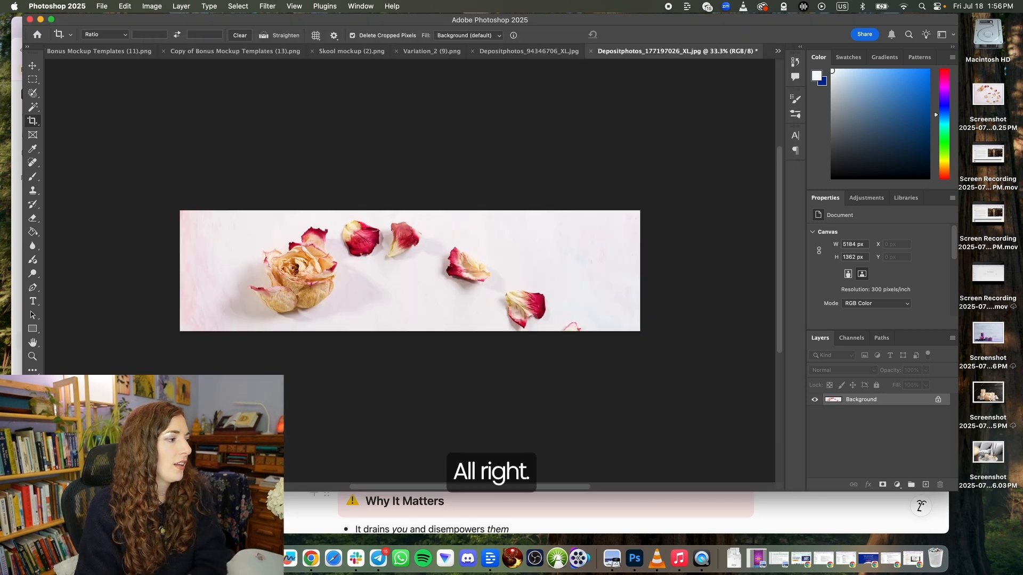
# - Switch back to the Mistake 1 page in Notion and upload Depositphotos_177197026_XL-50-percent.png as its cover
pyautogui.click(351, 515)
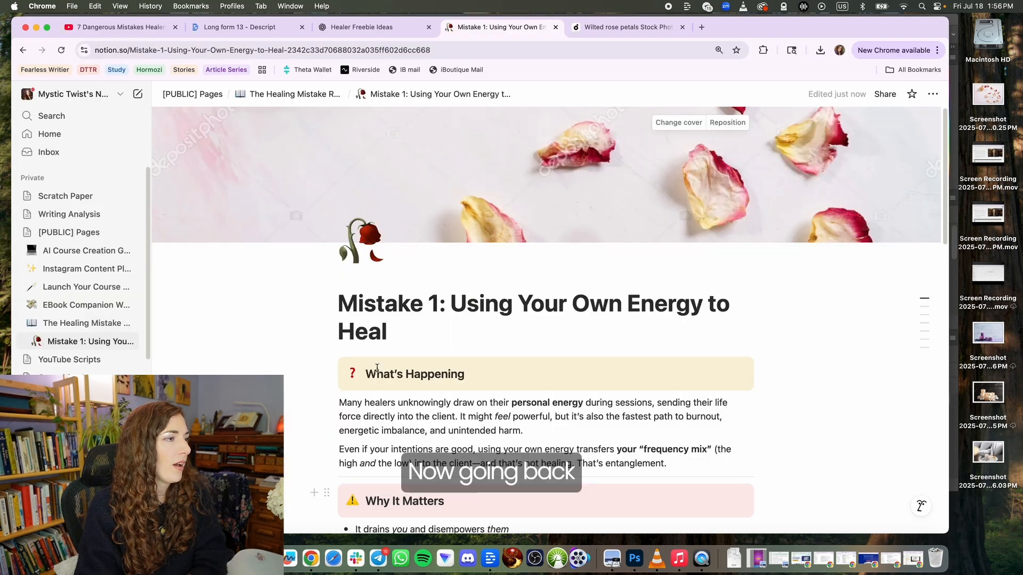
pyautogui.click(669, 128)
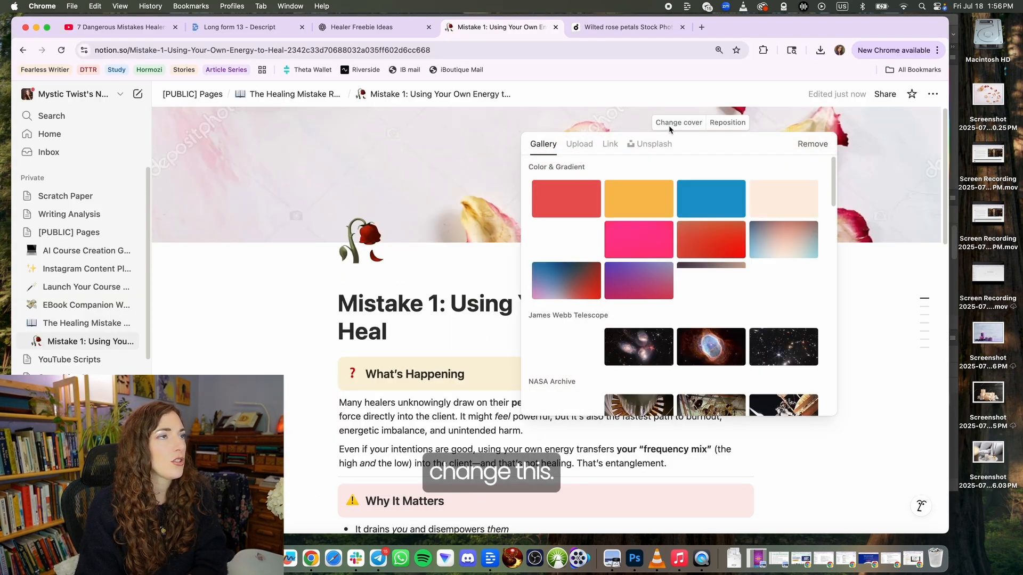
pyautogui.click(581, 145)
pyautogui.click(643, 169)
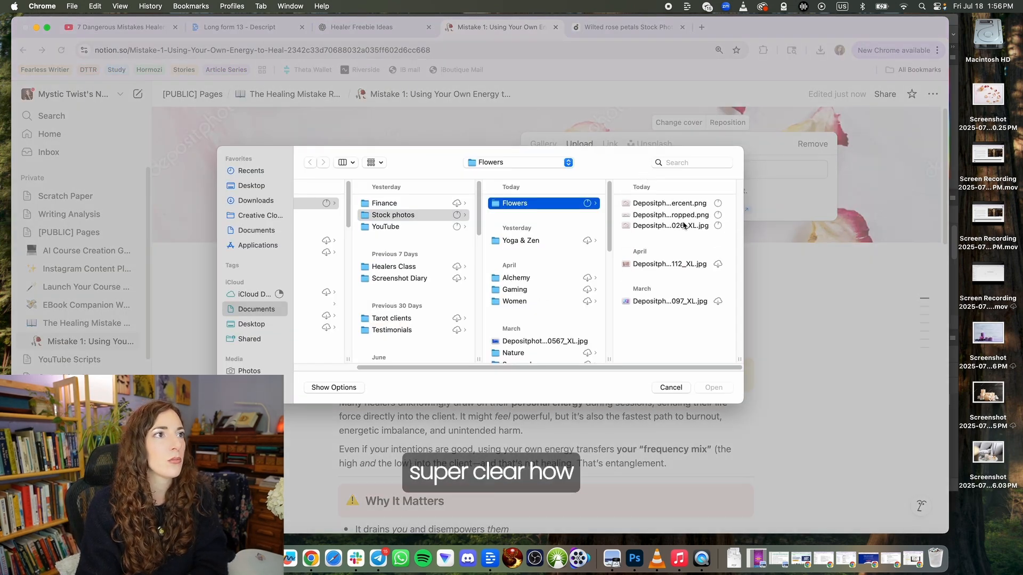
pyautogui.click(653, 207)
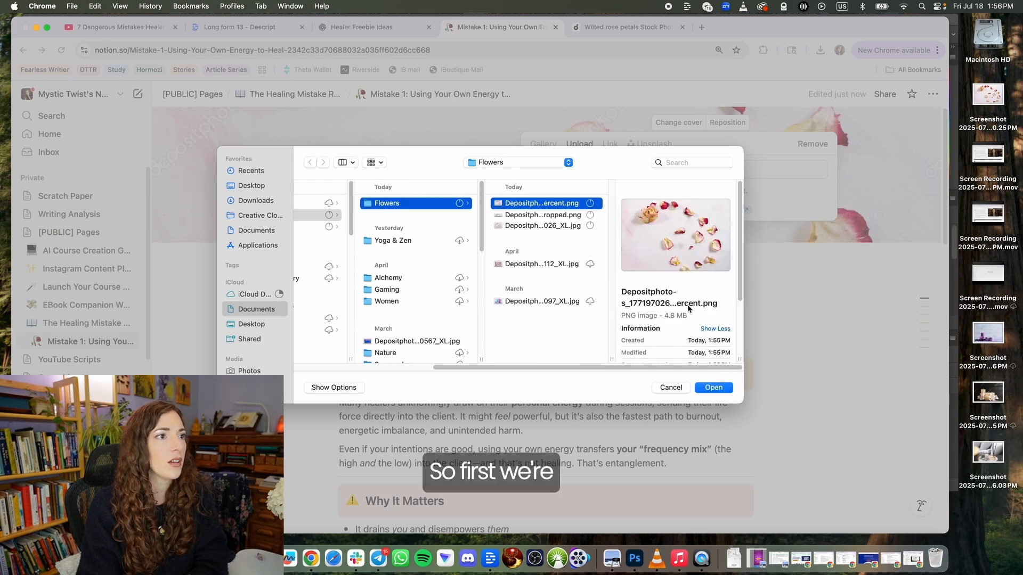
pyautogui.click(718, 387)
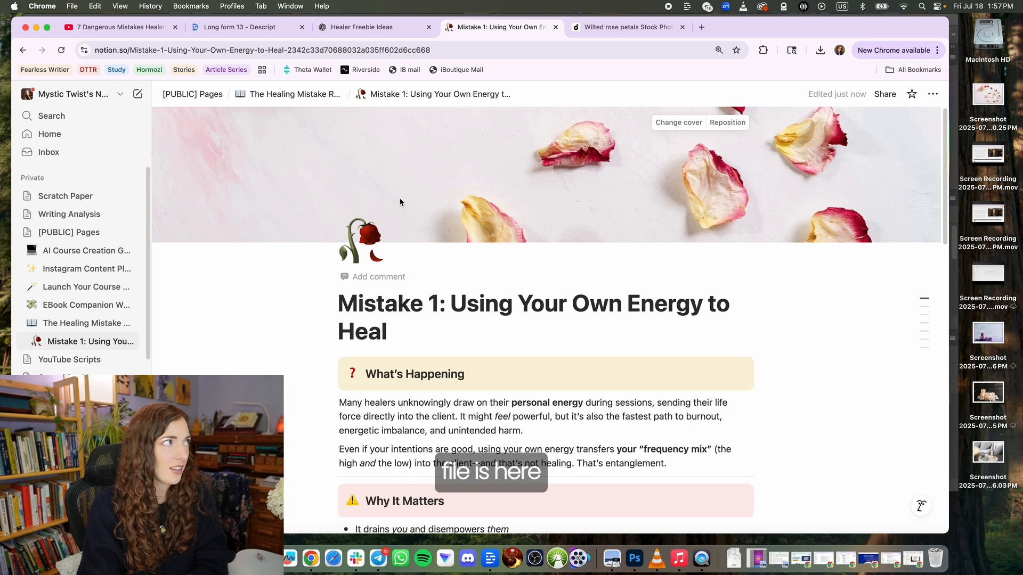
# - Reposition the cover to show the dried rose and the petals beside it, and save the position
pyautogui.click(726, 124)
pyautogui.moveTo(679, 215); pyautogui.dragTo(669, 274)
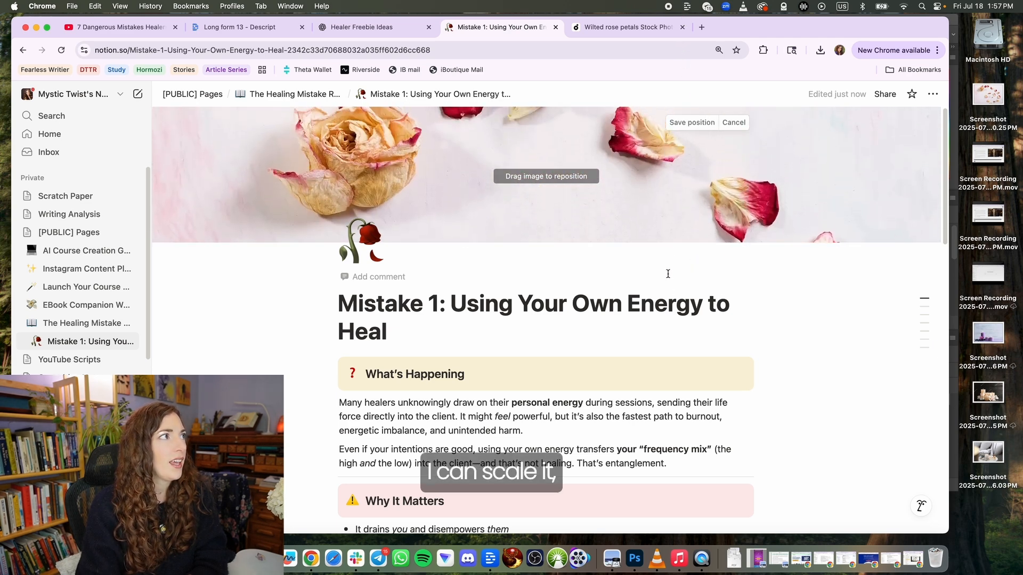
pyautogui.moveTo(653, 191); pyautogui.dragTo(650, 237)
pyautogui.click(691, 122)
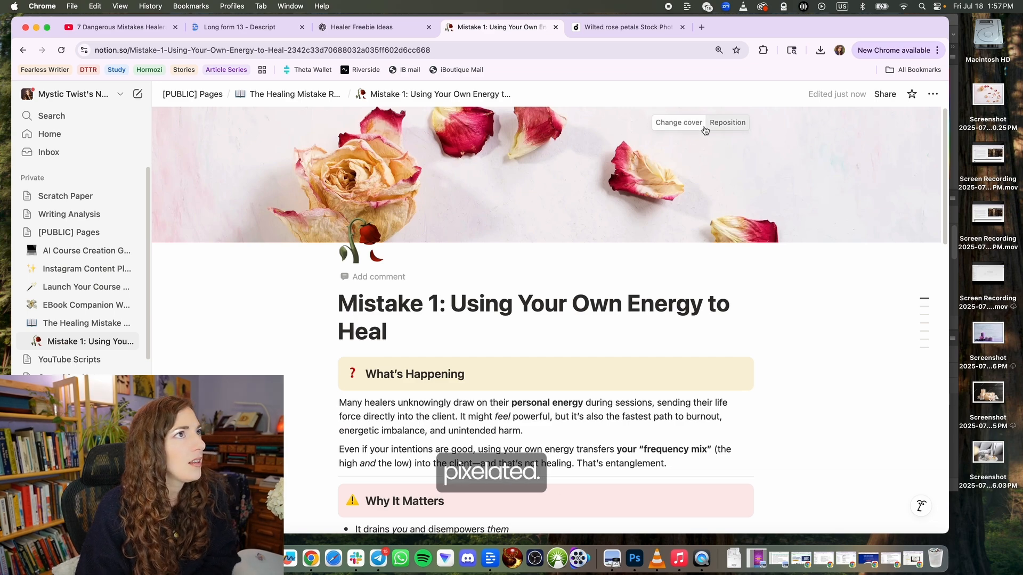
# - Try to replace the page cover with Depositphotos_177197026_XL-cropped.png from the Flowers folder
pyautogui.click(677, 124)
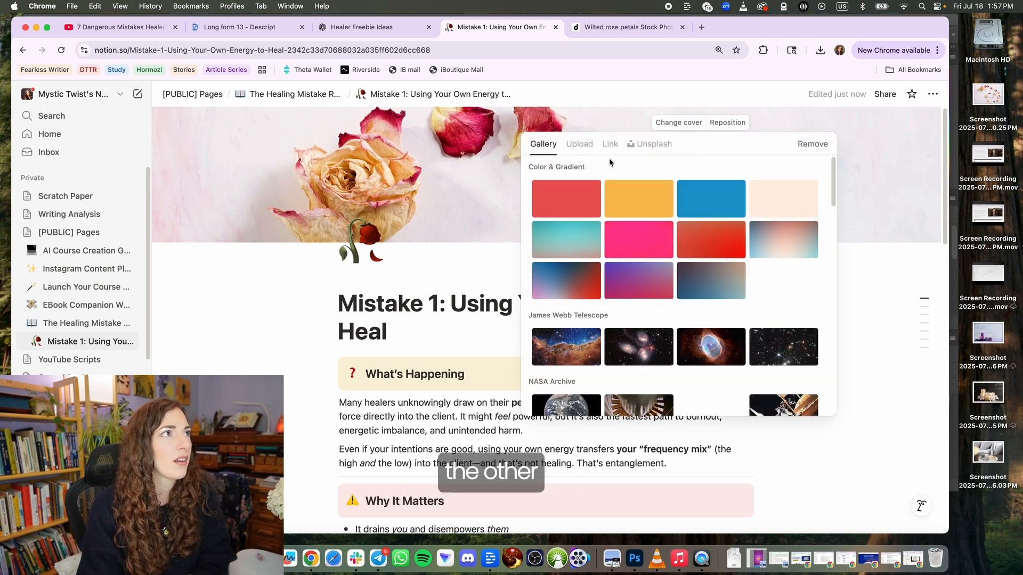
pyautogui.click(576, 144)
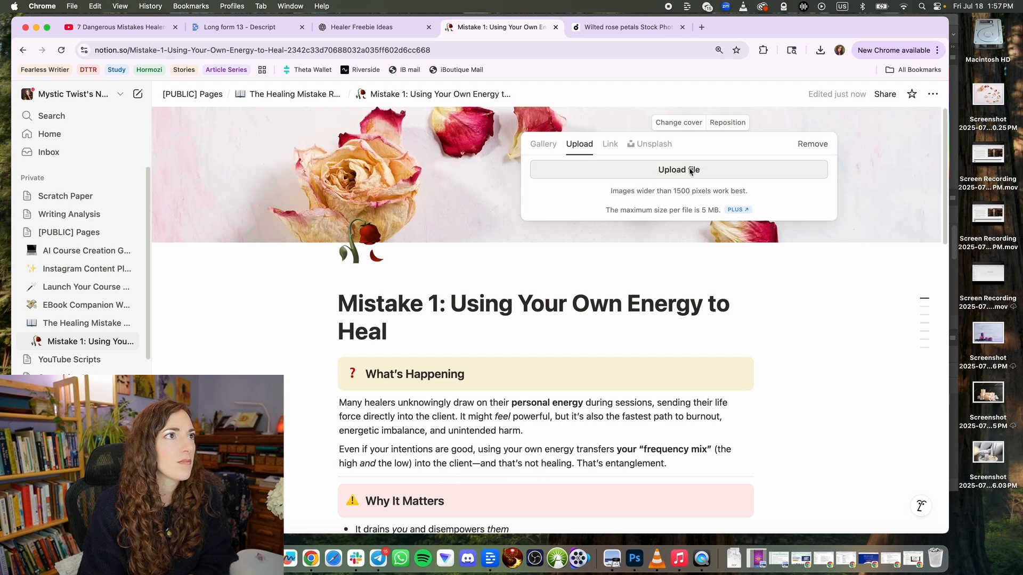
pyautogui.click(687, 170)
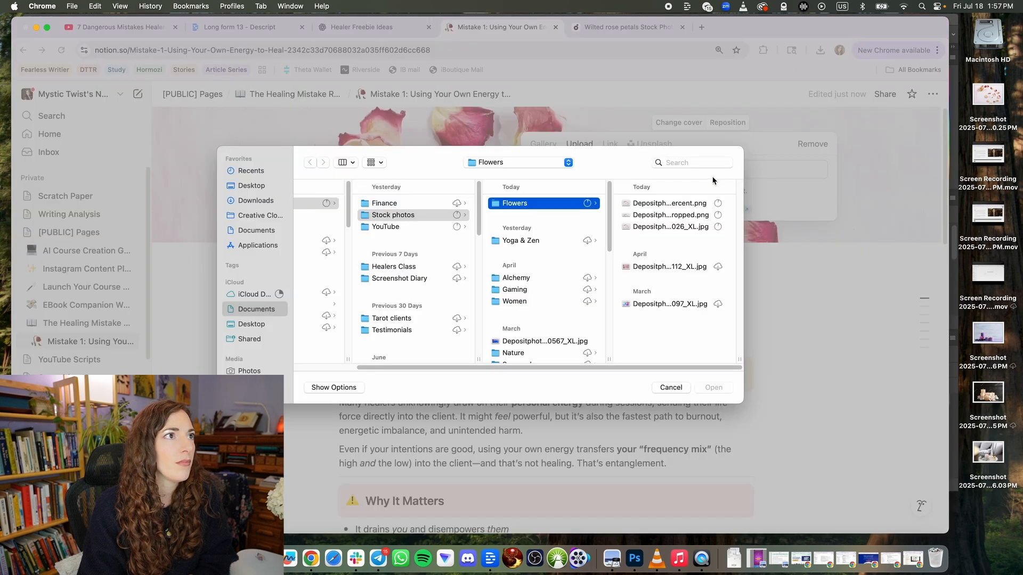
pyautogui.click(669, 215)
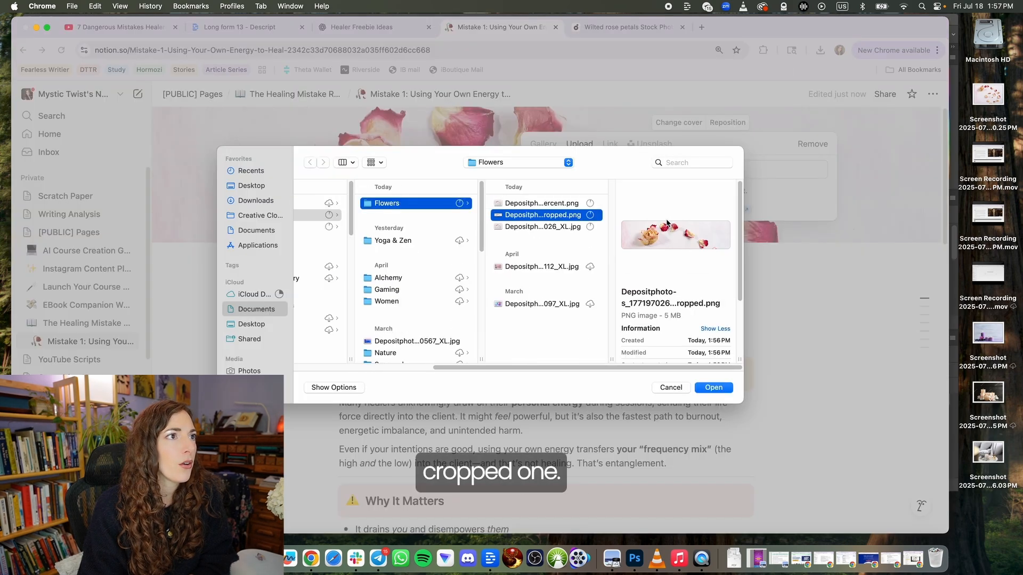
pyautogui.click(713, 388)
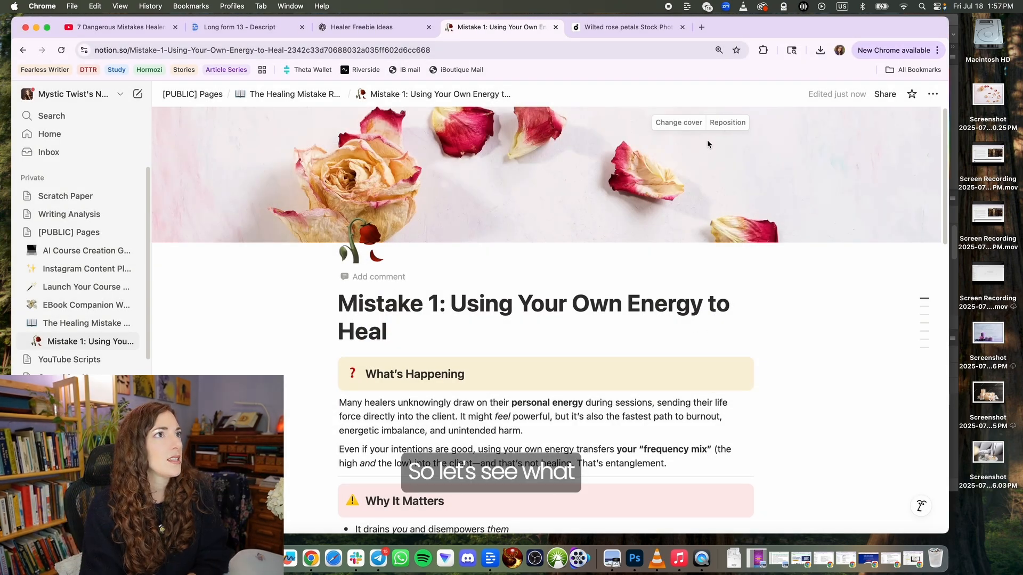
pyautogui.click(727, 122)
pyautogui.moveTo(731, 160); pyautogui.dragTo(734, 76)
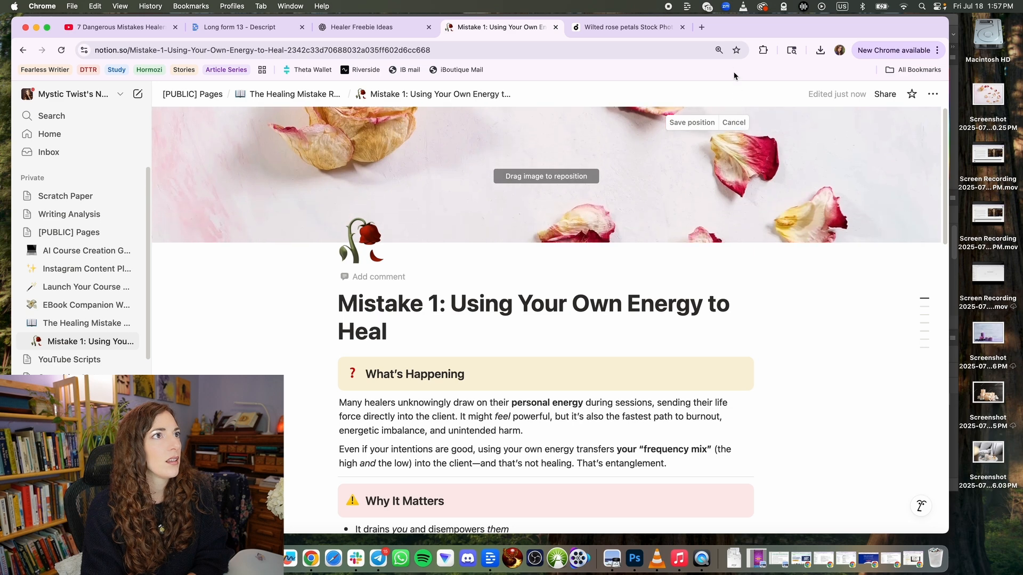
pyautogui.moveTo(688, 182); pyautogui.dragTo(688, 216)
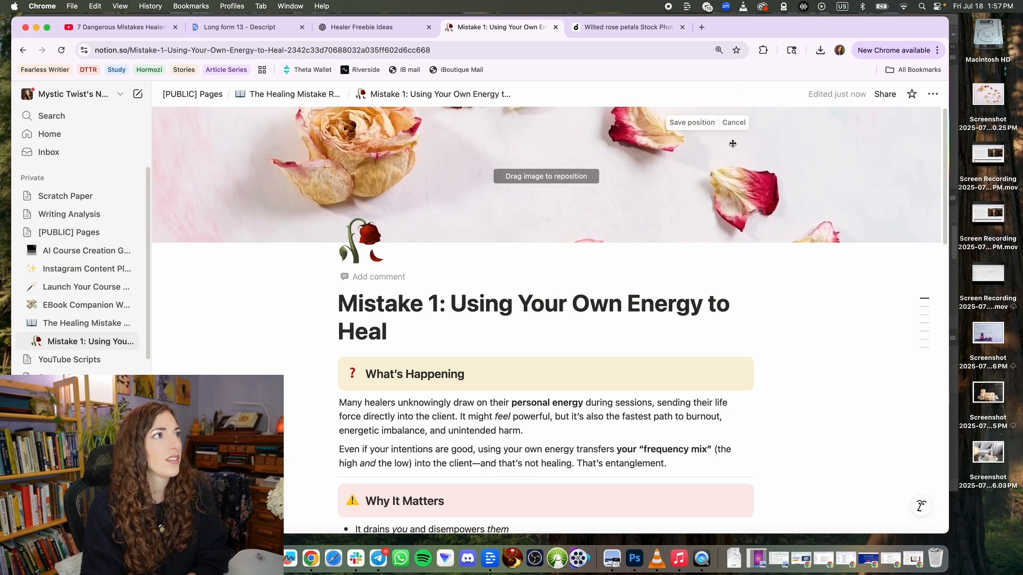
pyautogui.click(733, 123)
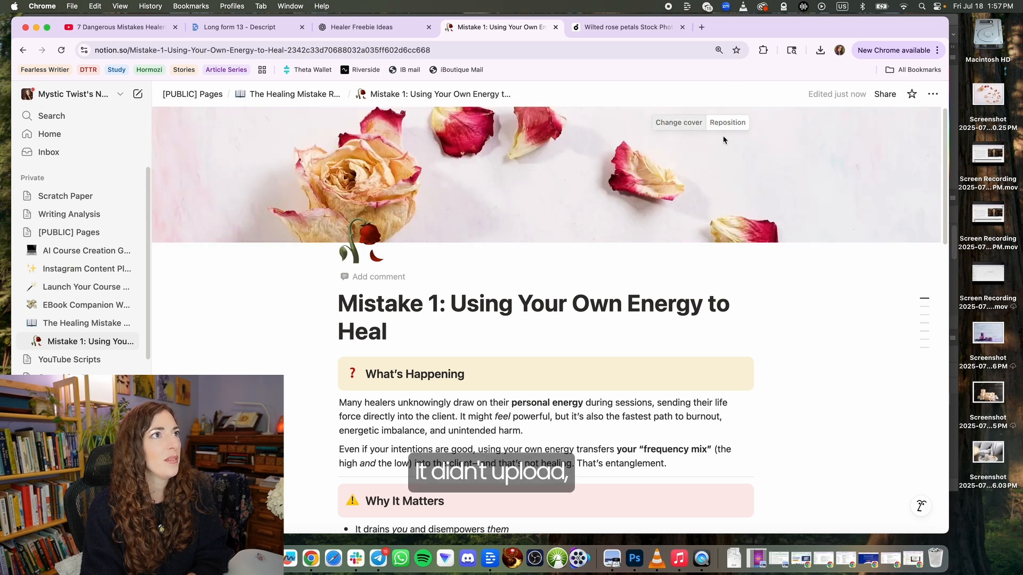
# - Start another cover upload and compare the file sizes of the 50-percent and cropped PNGs in the Flowers folder
pyautogui.click(679, 122)
pyautogui.click(650, 145)
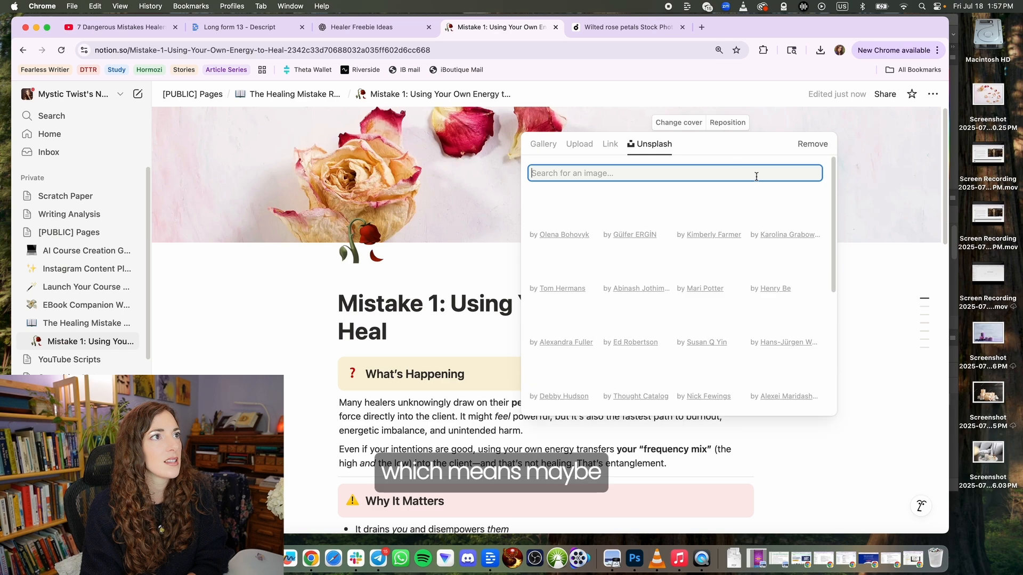
pyautogui.click(579, 144)
pyautogui.click(732, 170)
pyautogui.click(544, 214)
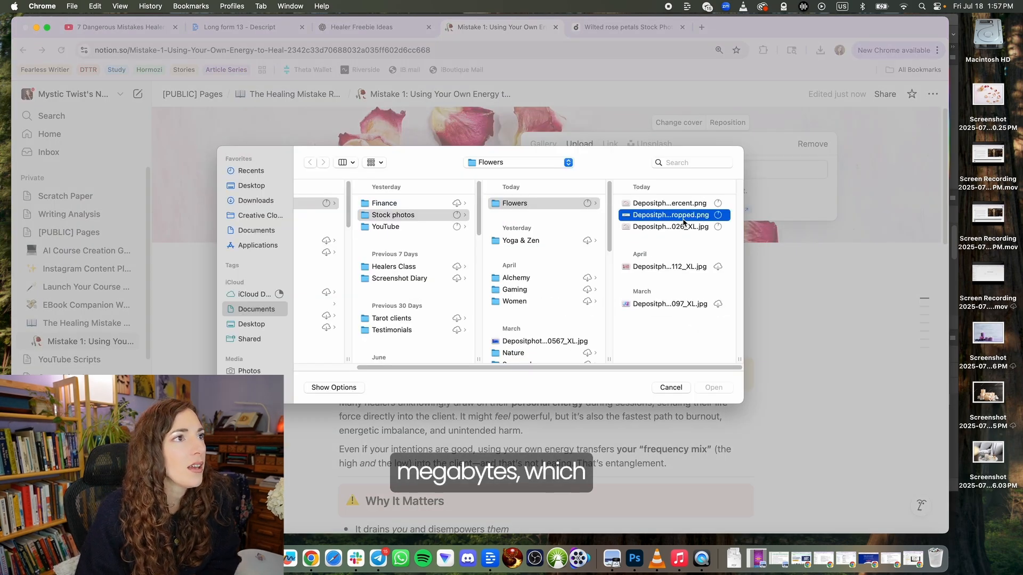
pyautogui.click(547, 204)
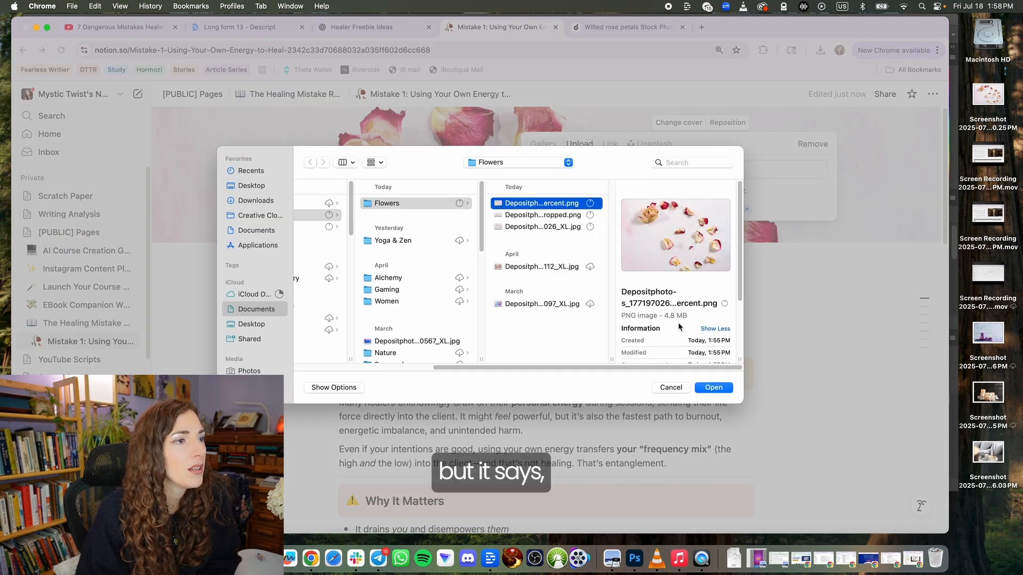
pyautogui.press('Down')
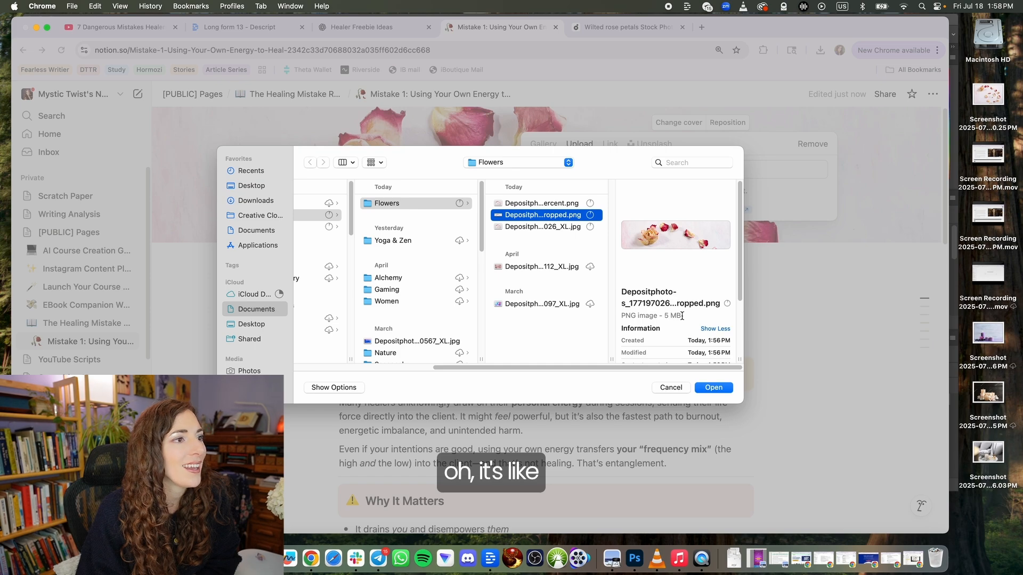
# - Check the file details of Depositphotos_177197026_XL-cropped.png and try again to upload it as the page cover
pyautogui.scroll(-3, 681, 315)
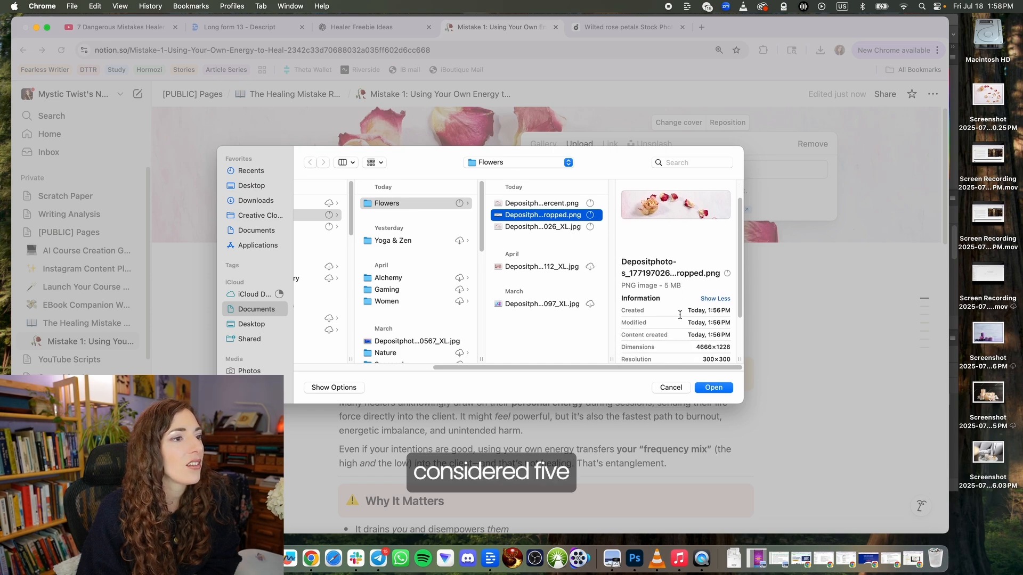
pyautogui.scroll(-2, 680, 315)
pyautogui.click(712, 389)
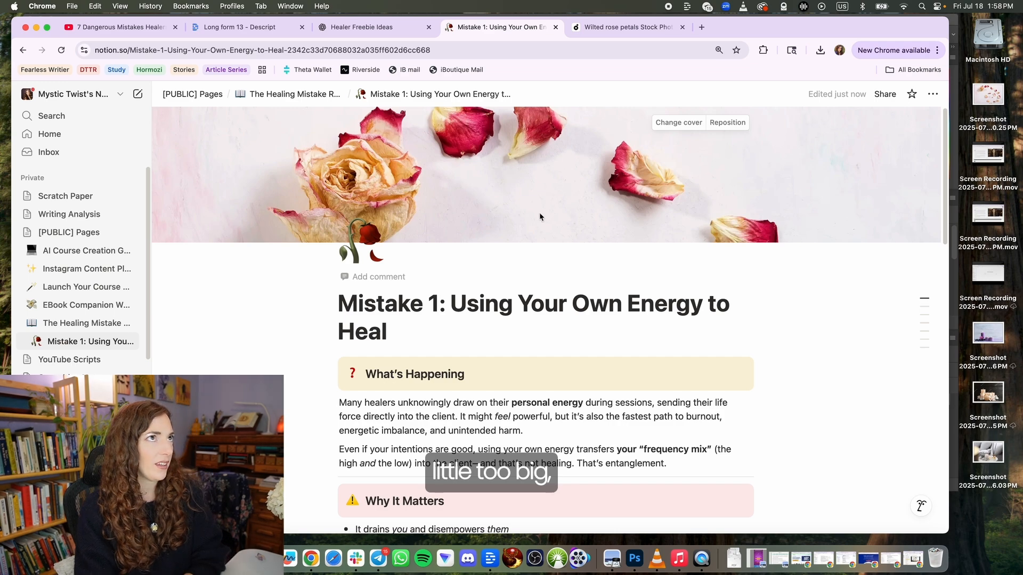
# - Switch to Photoshop and crop the rose petals image tighter on both sides, to about 4754 × 1362 px
pyautogui.click(635, 558)
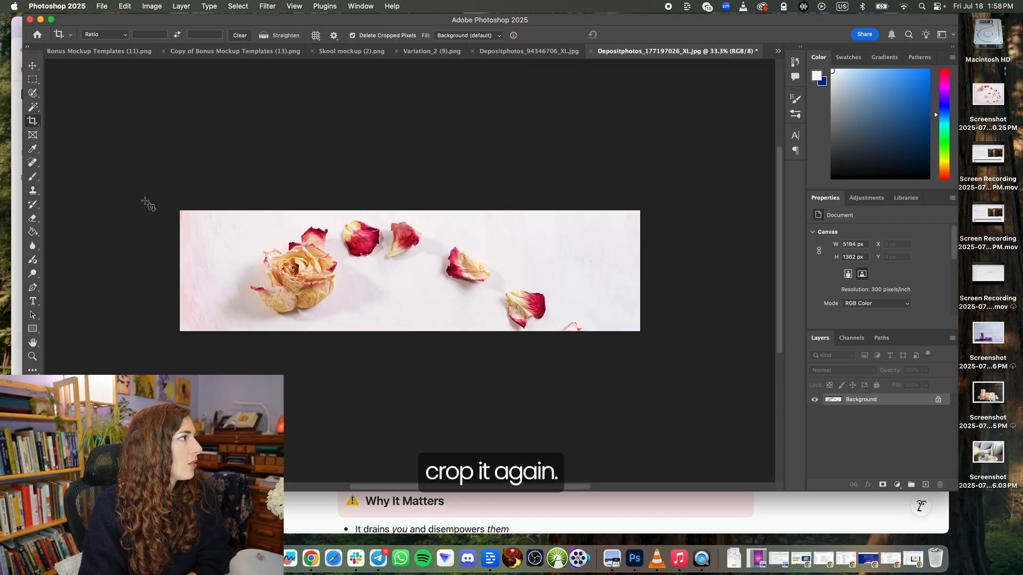
pyautogui.moveTo(574, 367); pyautogui.dragTo(691, 407)
pyautogui.moveTo(180, 269); pyautogui.dragTo(191, 277)
pyautogui.moveTo(629, 275)
pyautogui.mouseDown()
pyautogui.moveTo(601, 276)
pyautogui.moveTo(648, 275)
pyautogui.moveTo(621, 275)
pyautogui.mouseUp()
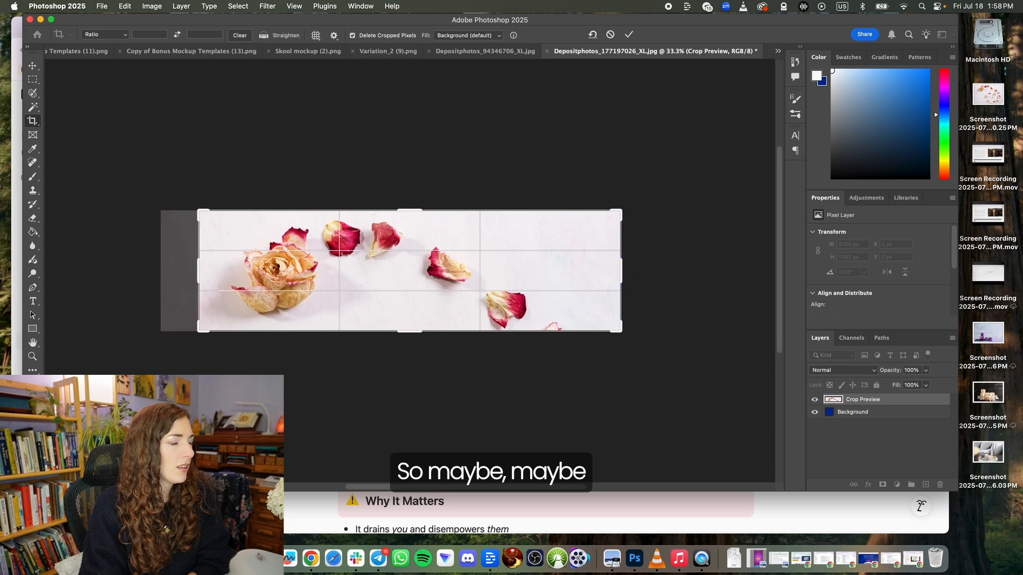
pyautogui.press('Return')
# - Set up a PNG export of the newly cropped image with the scale at 95%
pyautogui.click(102, 6)
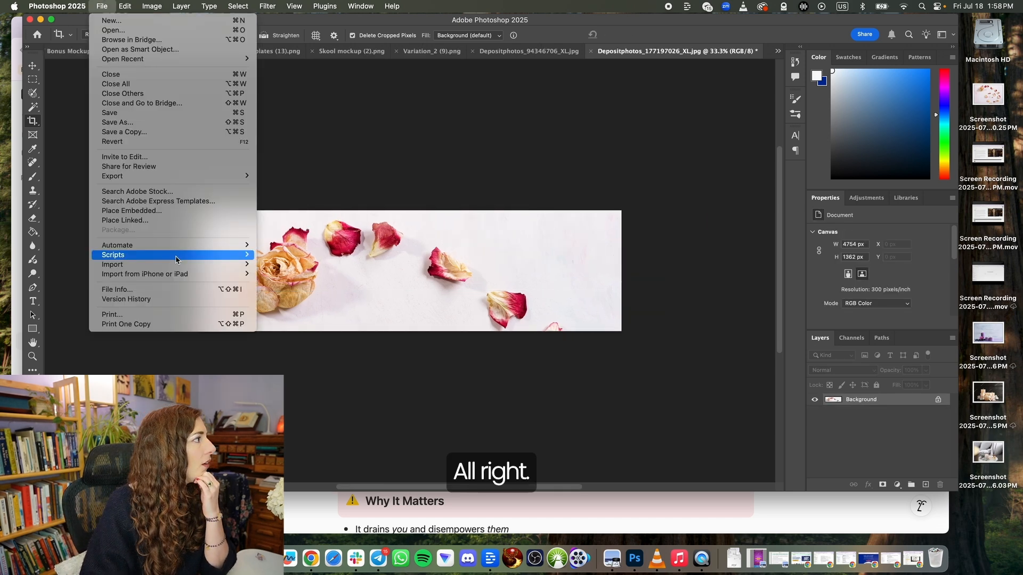
pyautogui.click(297, 187)
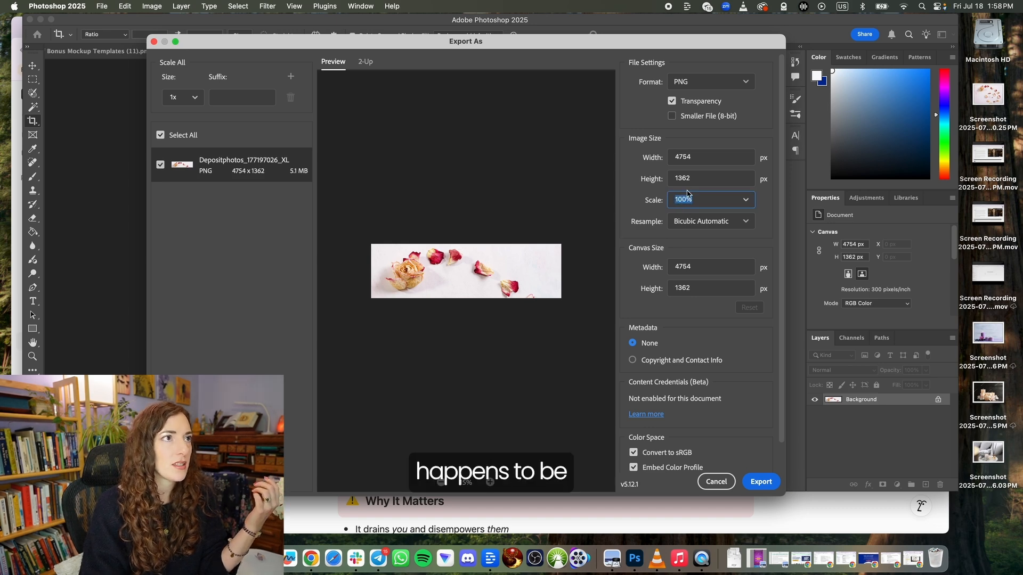
pyautogui.click(679, 201)
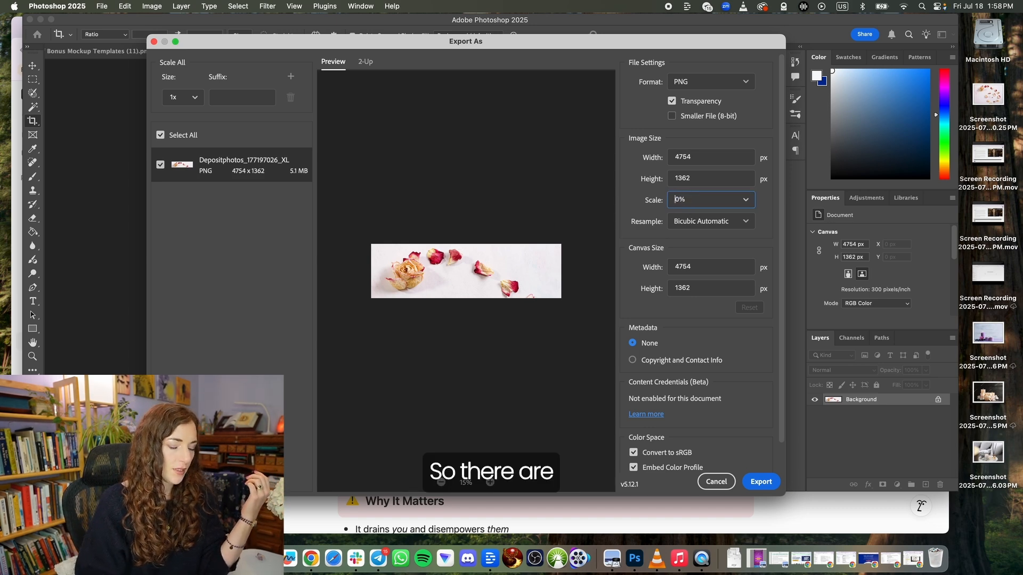
pyautogui.write('9')
pyautogui.press('Return')
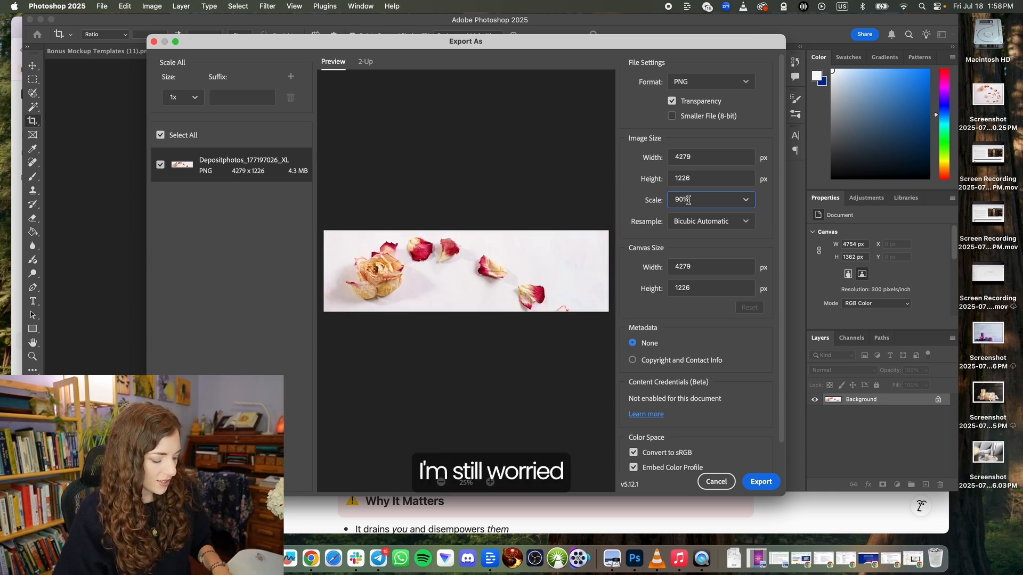
pyautogui.press('BackSpace')
pyautogui.write('5')
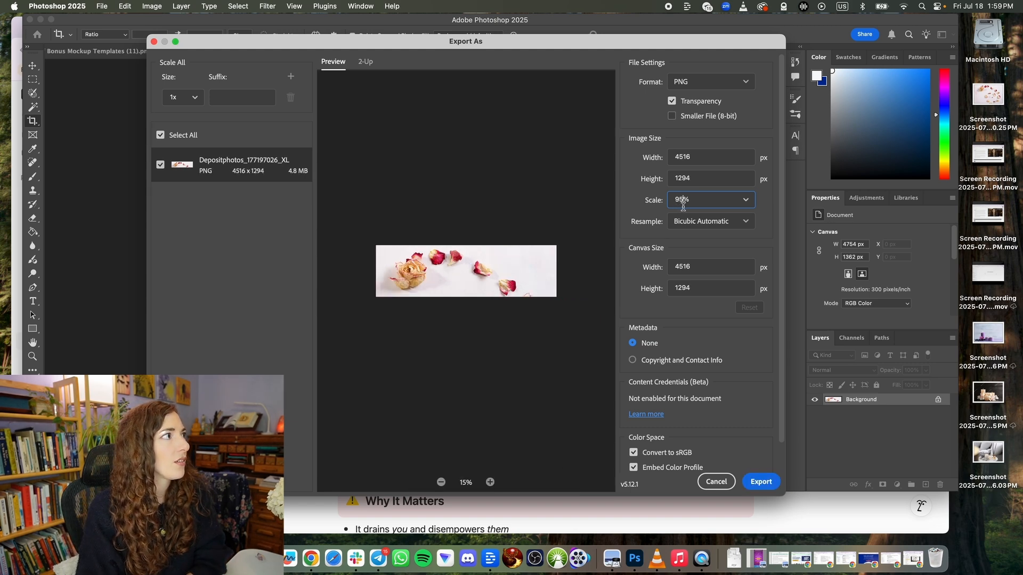
# - Export the image to the Flowers folder, replacing the existing Depositphotos_177197026_XL-cropped.png
pyautogui.click(768, 487)
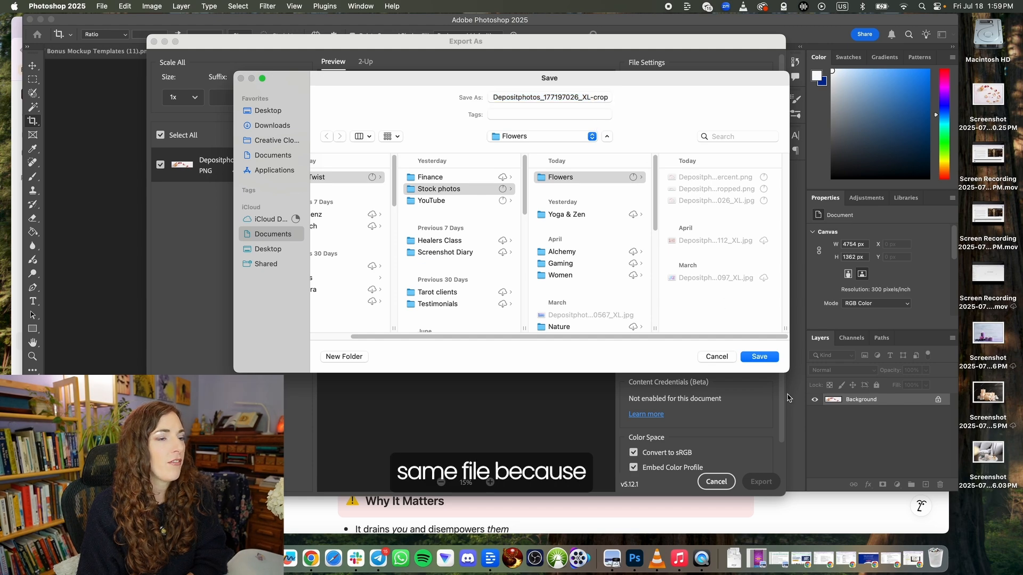
pyautogui.click(760, 357)
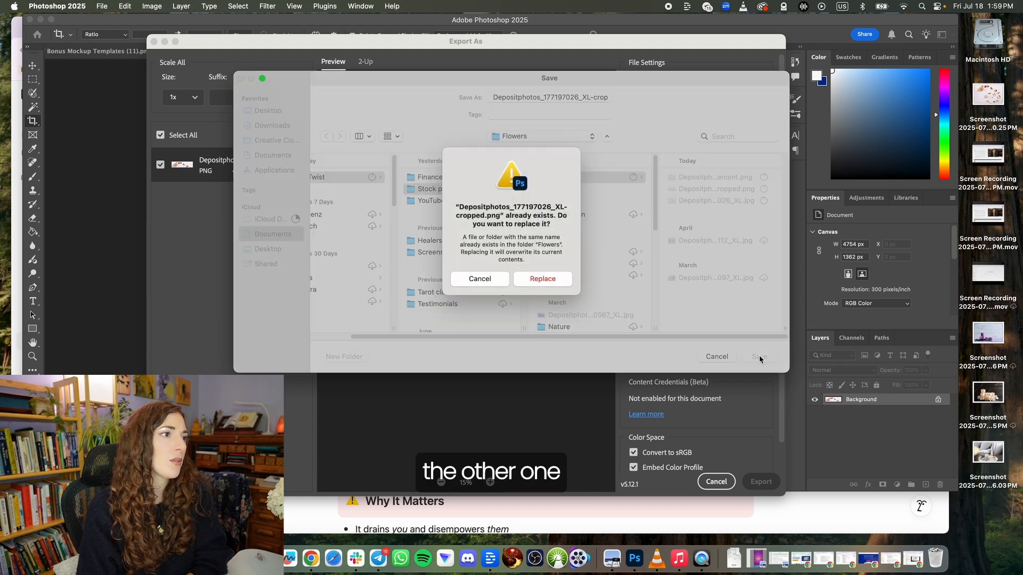
pyautogui.click(549, 280)
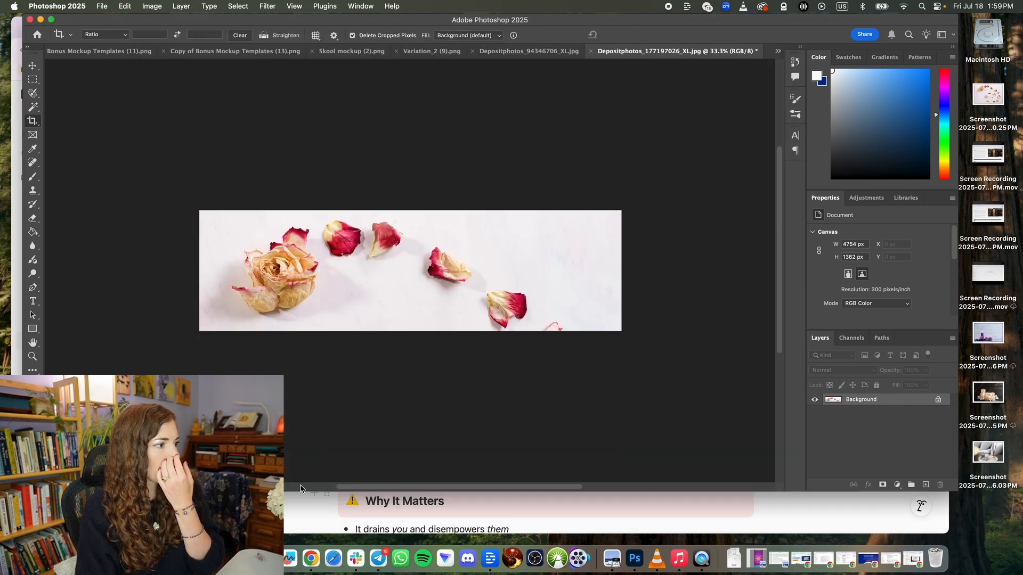
# - Return to the Mistake 1 page in Notion and upload the new Depositphotos_177197026_XL-cropped.png as its cover
pyautogui.click(330, 505)
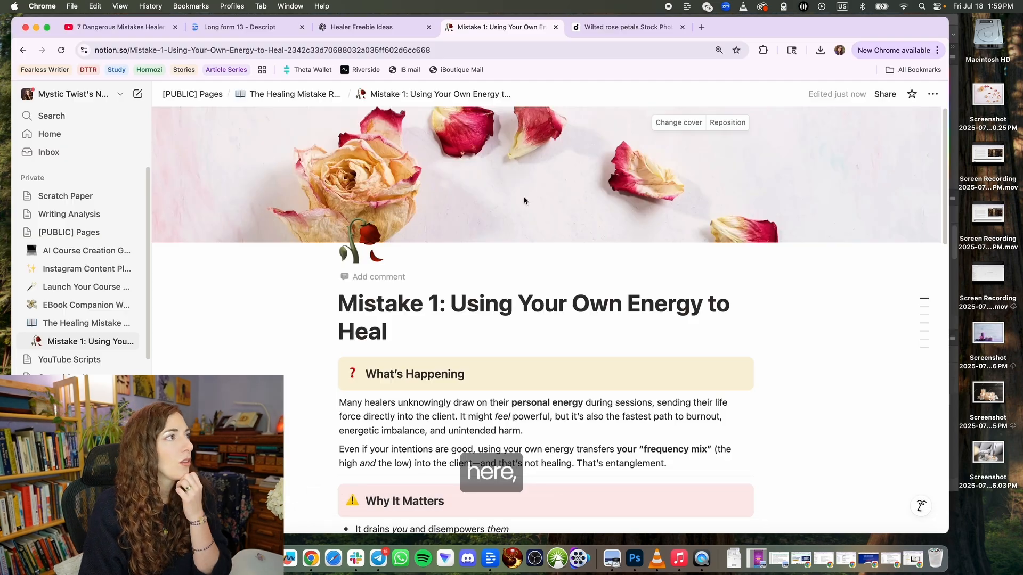
pyautogui.click(687, 125)
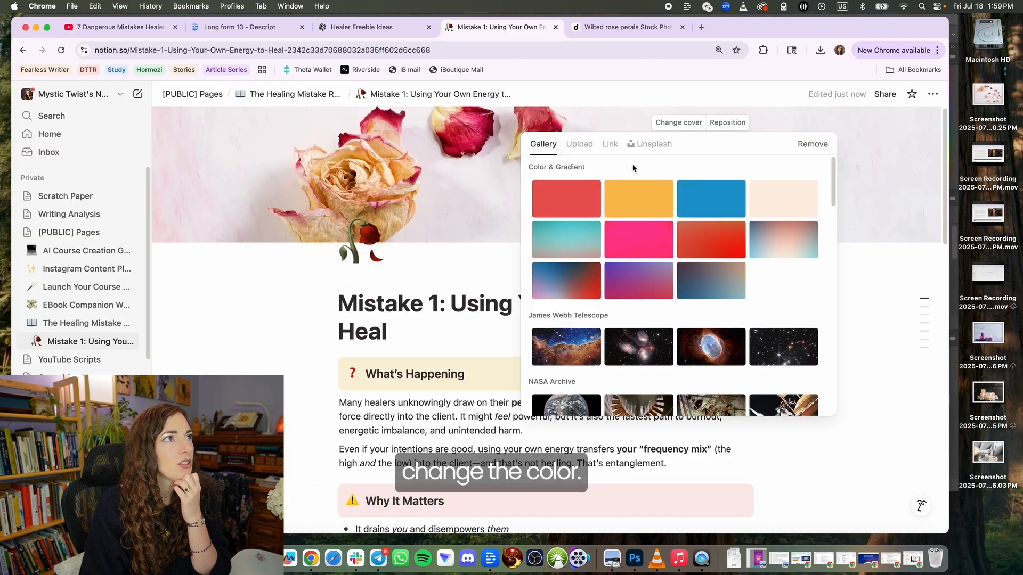
pyautogui.click(580, 144)
pyautogui.click(679, 170)
pyautogui.click(659, 516)
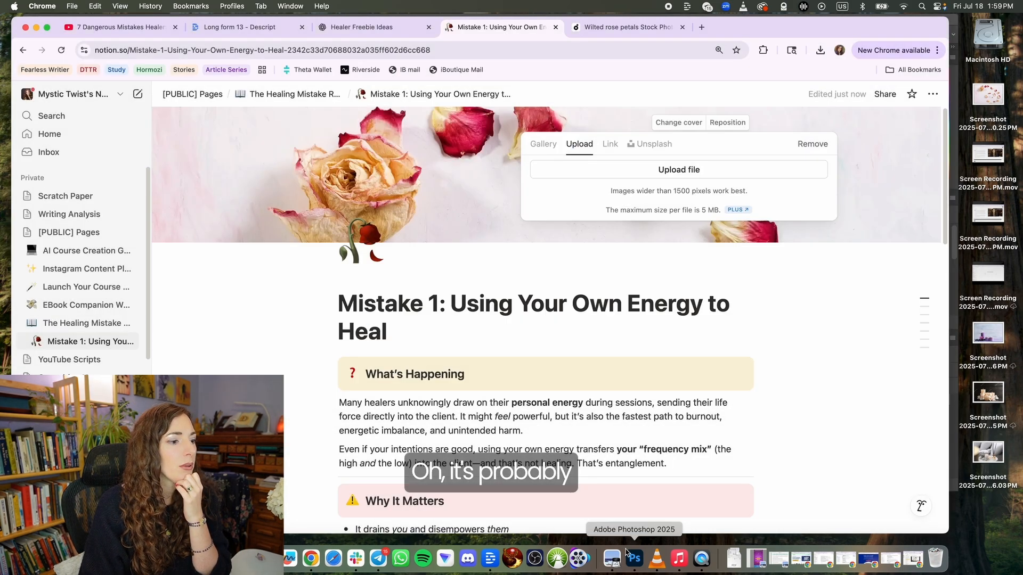
pyautogui.click(629, 555)
pyautogui.click(661, 513)
pyautogui.click(679, 174)
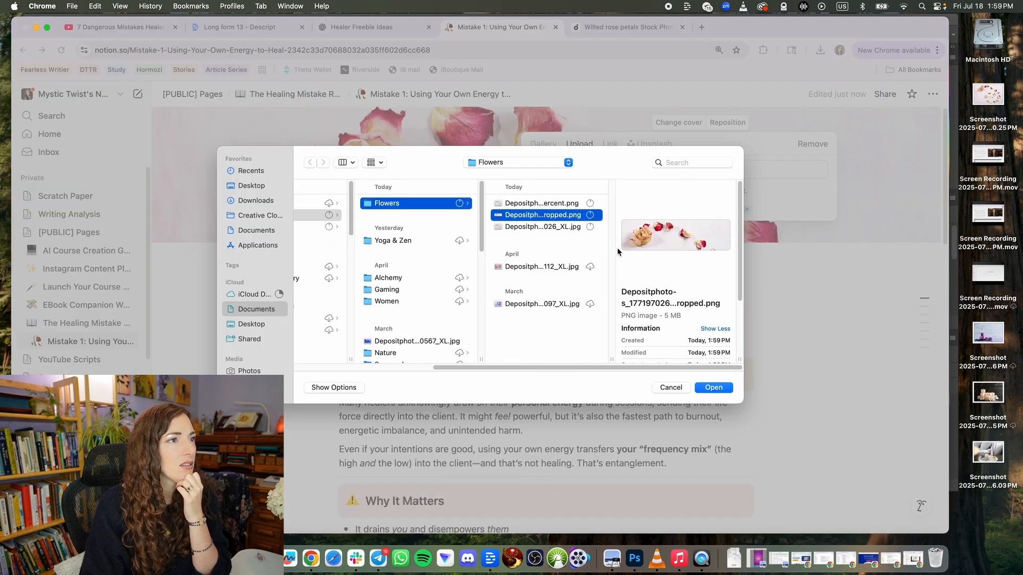
pyautogui.click(714, 388)
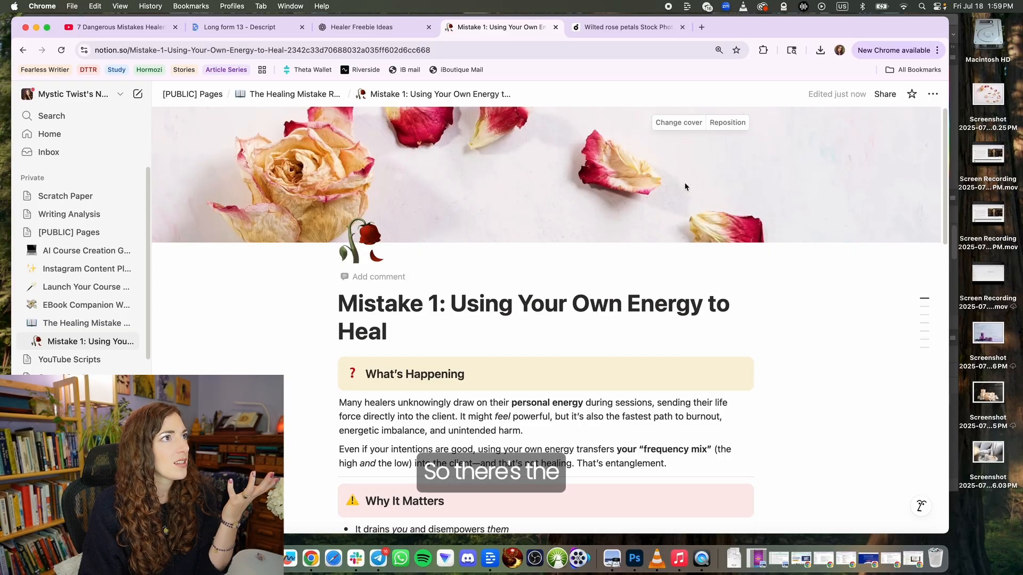
# - Reposition the new cover vertically so the dried rose and scattered petals stay in view, and save the position
pyautogui.click(678, 122)
pyautogui.press('Escape')
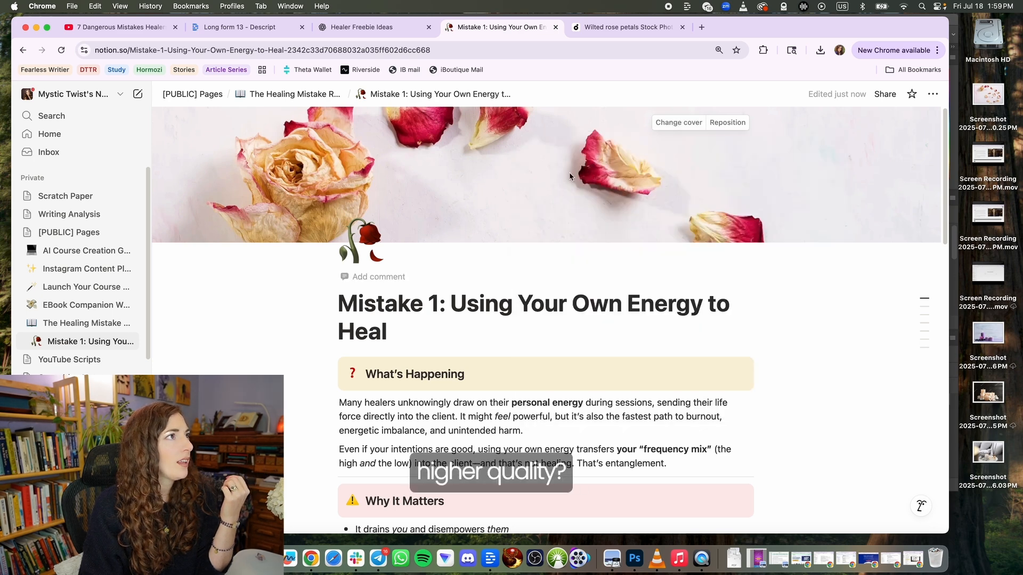
pyautogui.click(728, 123)
pyautogui.moveTo(629, 119); pyautogui.dragTo(619, 152)
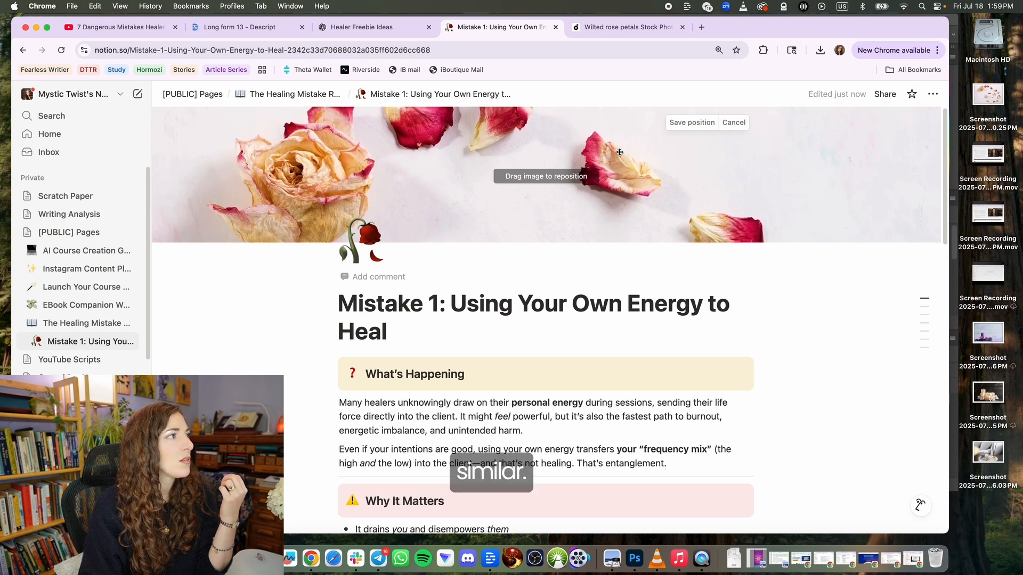
pyautogui.moveTo(652, 200); pyautogui.dragTo(668, 152)
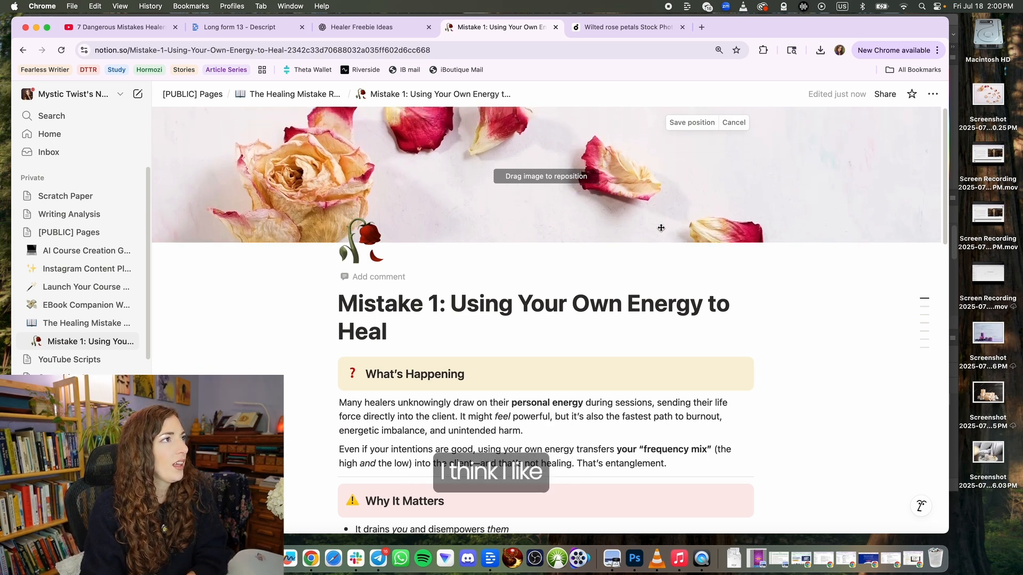
pyautogui.moveTo(665, 176); pyautogui.dragTo(665, 182)
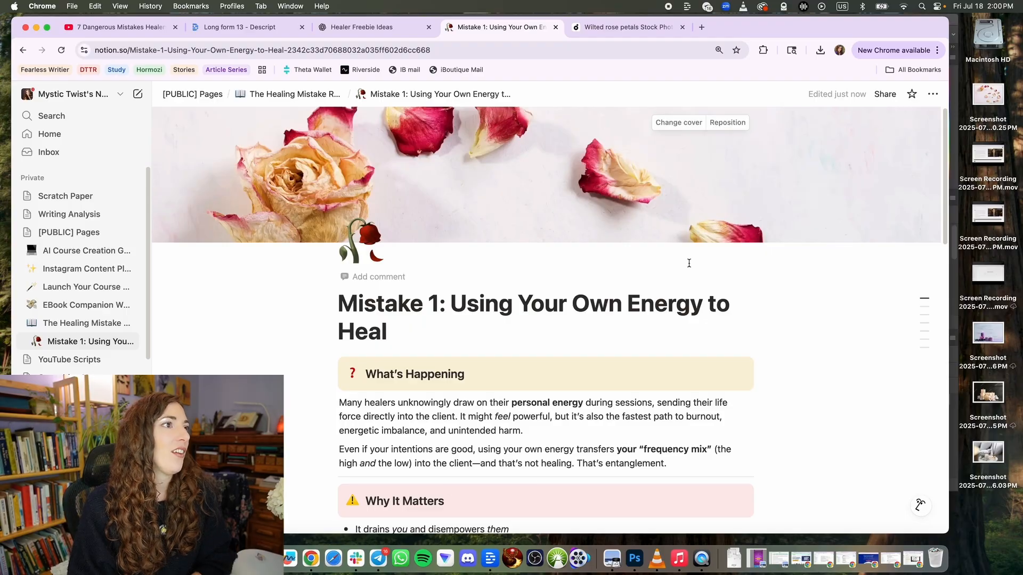
# - Review the Mistake 1 page in The Healing Mistake Recovery Workbook, from its cover down to the journal prompts
pyautogui.scroll(-3, 689, 248)
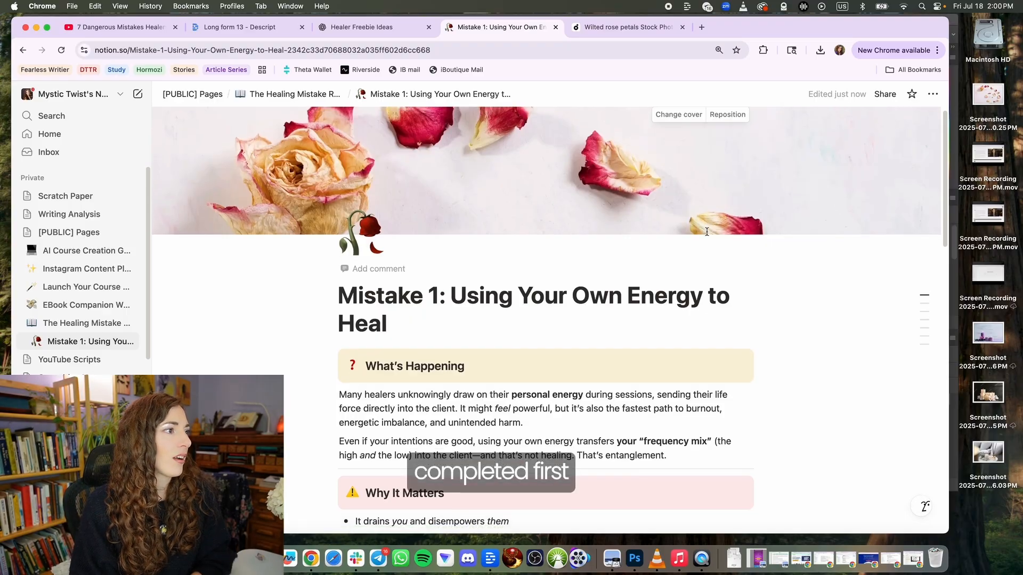
pyautogui.scroll(3, 711, 234)
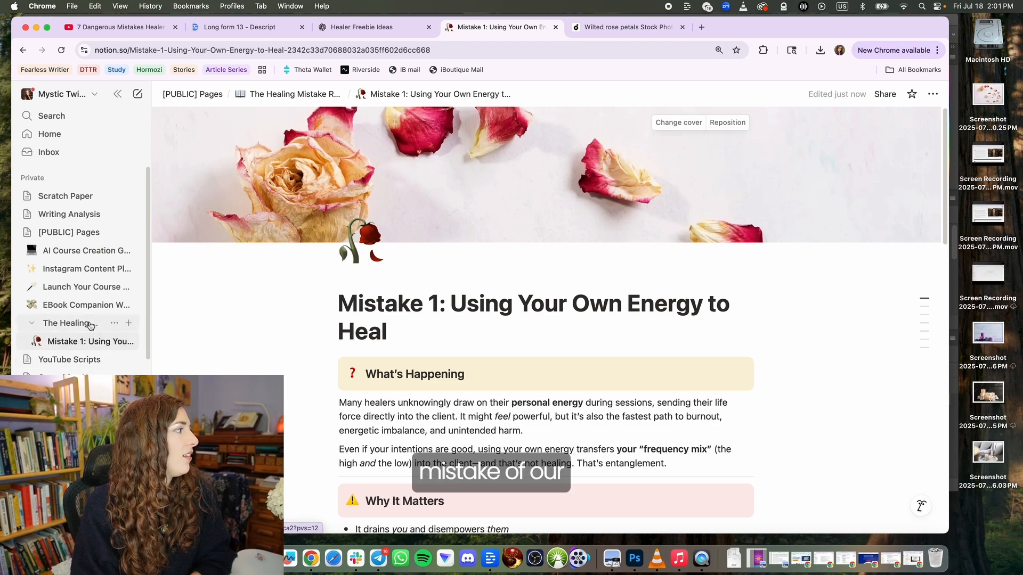
pyautogui.click(69, 323)
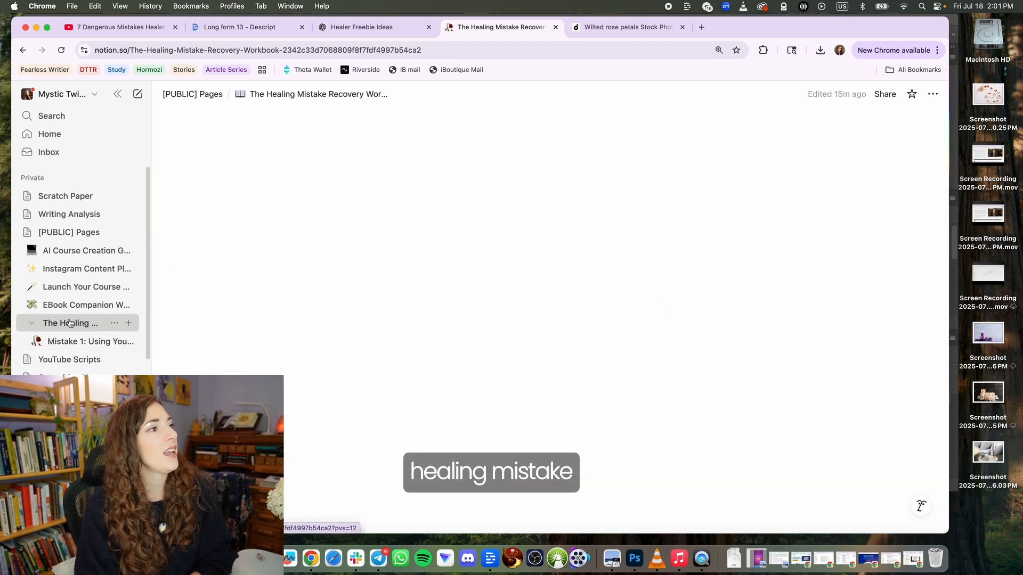
pyautogui.click(75, 343)
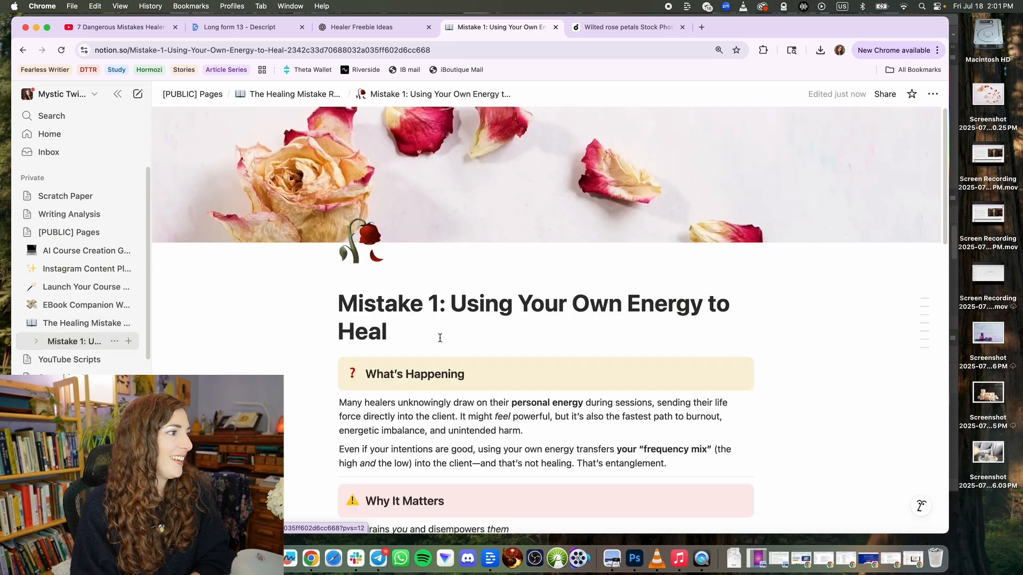
pyautogui.scroll(-3, 509, 262)
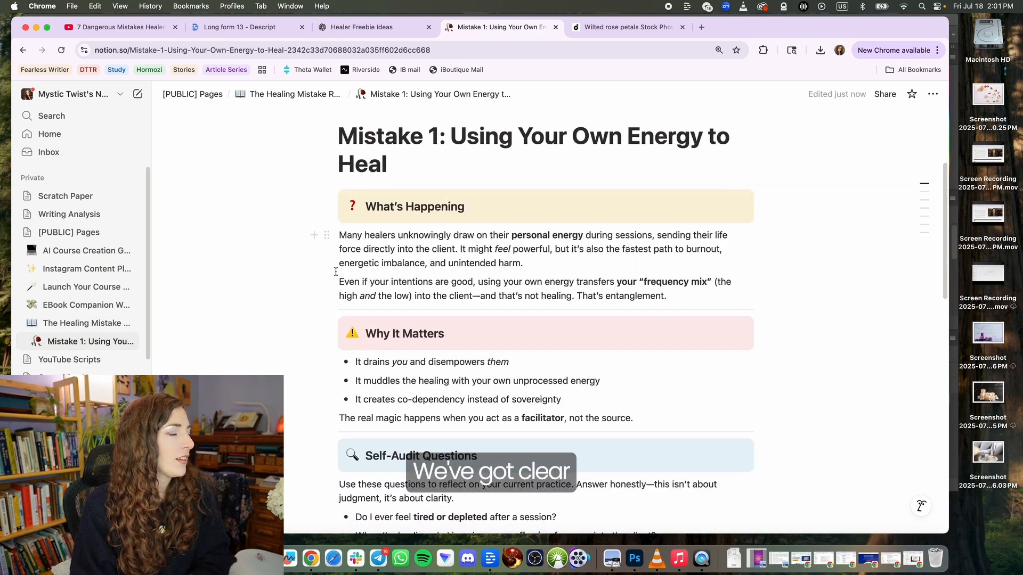
pyautogui.scroll(-3, 336, 277)
pyautogui.scroll(-1, 330, 292)
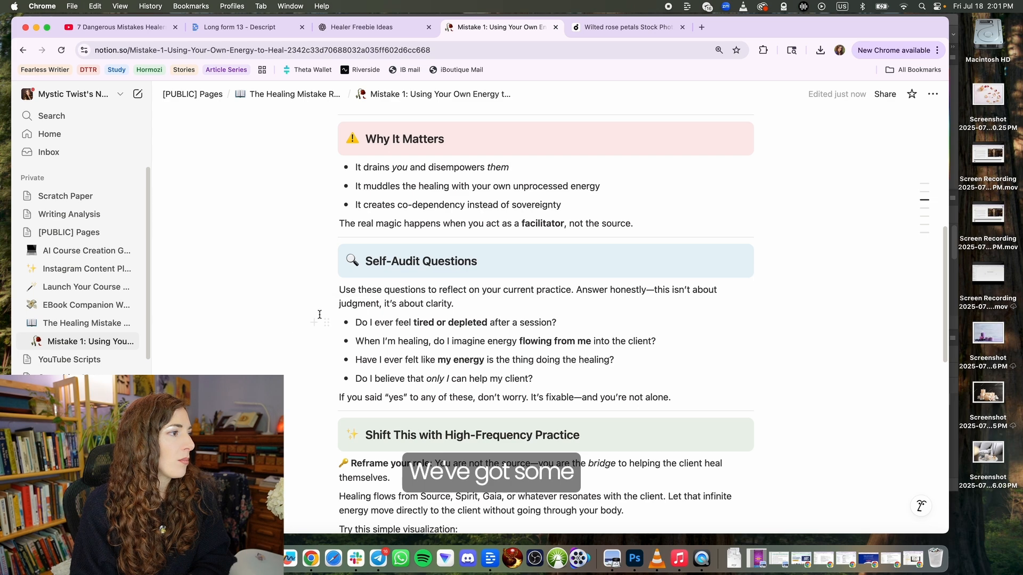
pyautogui.scroll(-5, 341, 350)
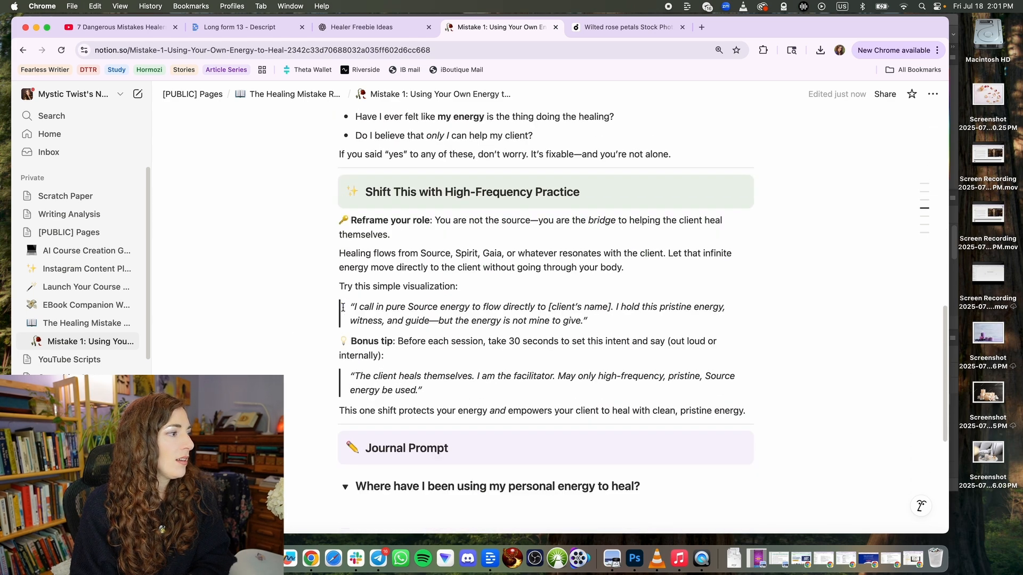
pyautogui.scroll(-4, 373, 315)
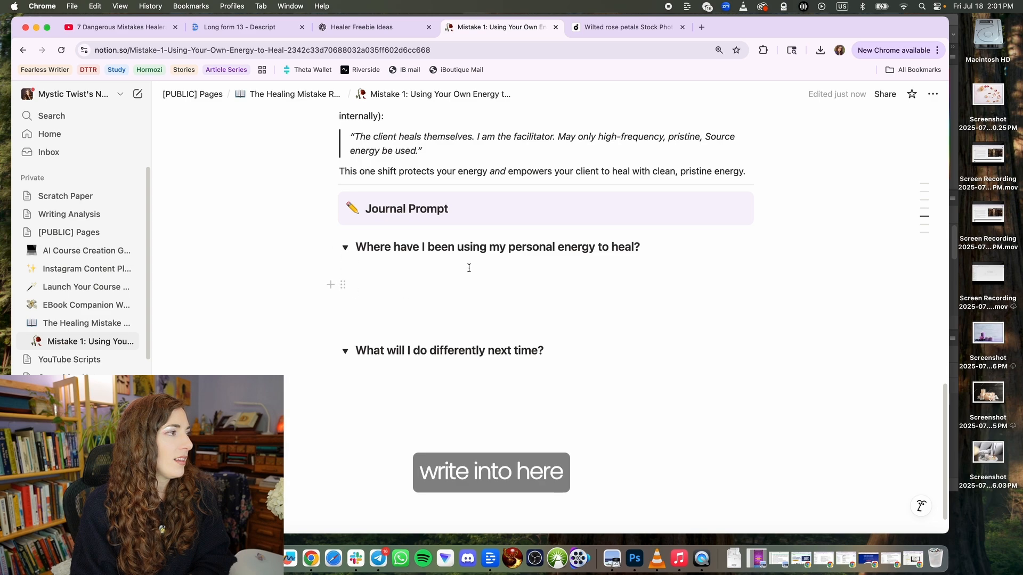
pyautogui.scroll(10, 473, 428)
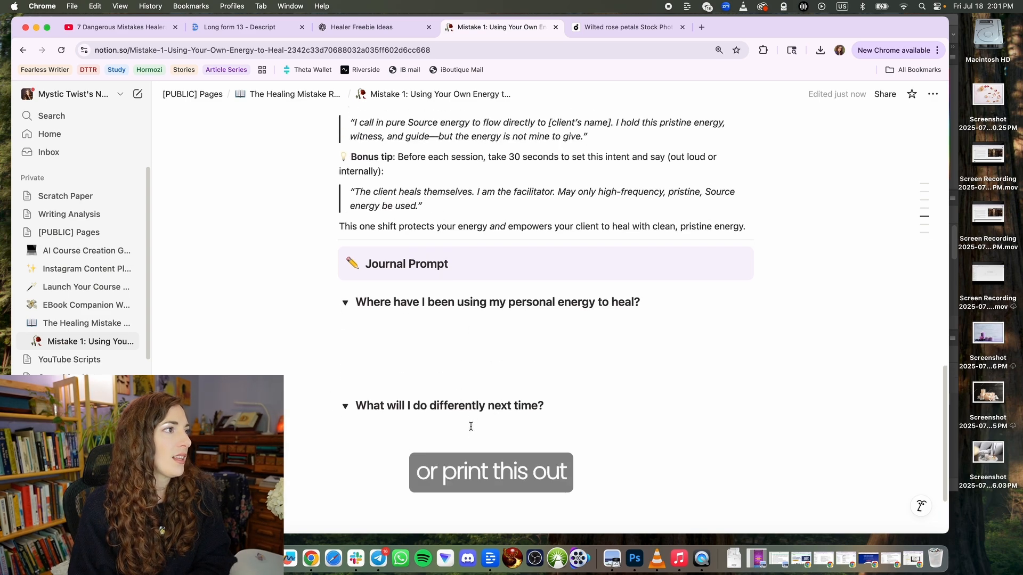
pyautogui.scroll(8, 460, 419)
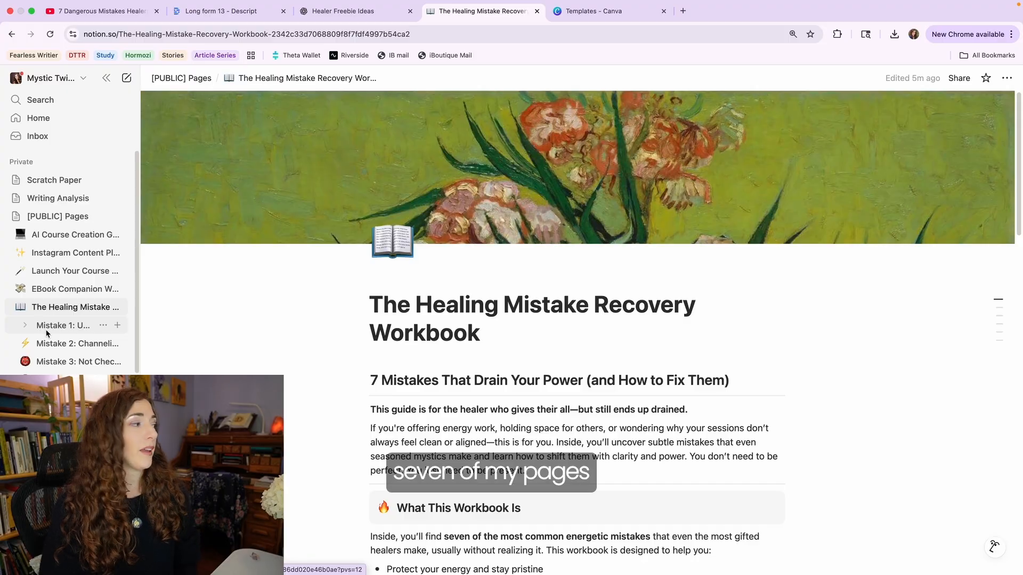
# - Look through the workbook's Mistake 1 to Mistake 7 subpages, checking each page's cover, icon and opening sections
pyautogui.click(49, 328)
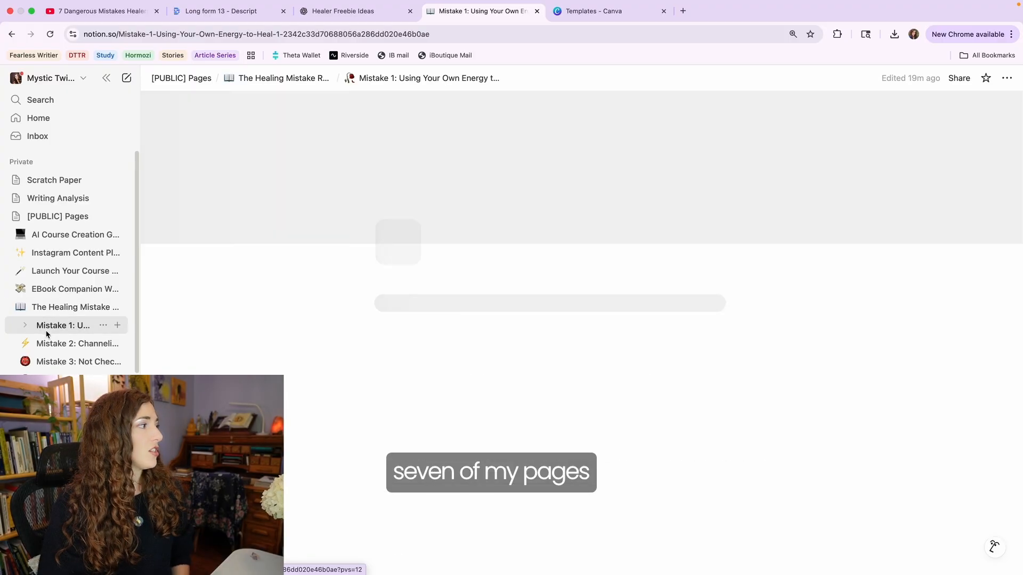
pyautogui.click(51, 345)
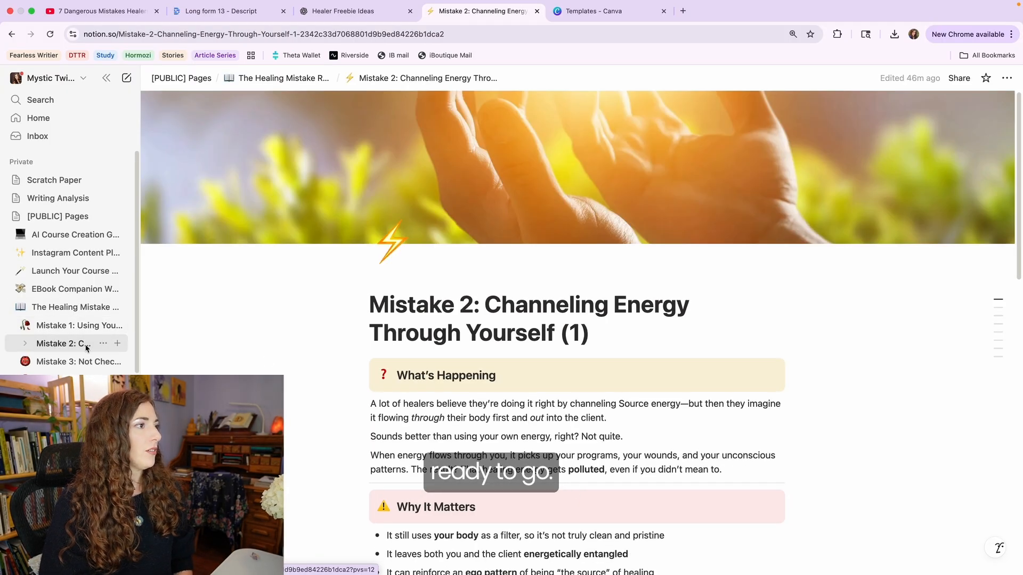
pyautogui.click(63, 362)
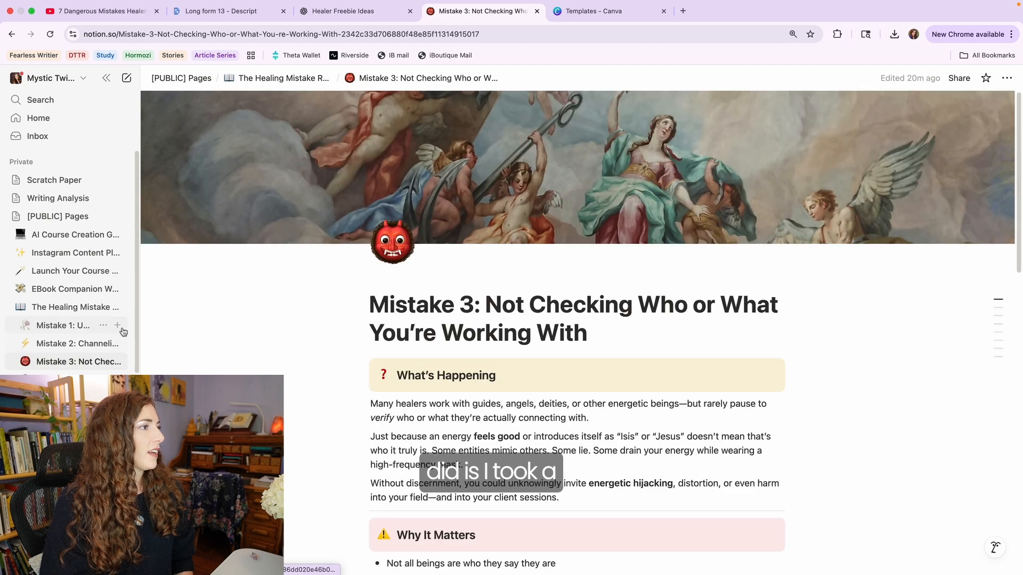
pyautogui.click(64, 380)
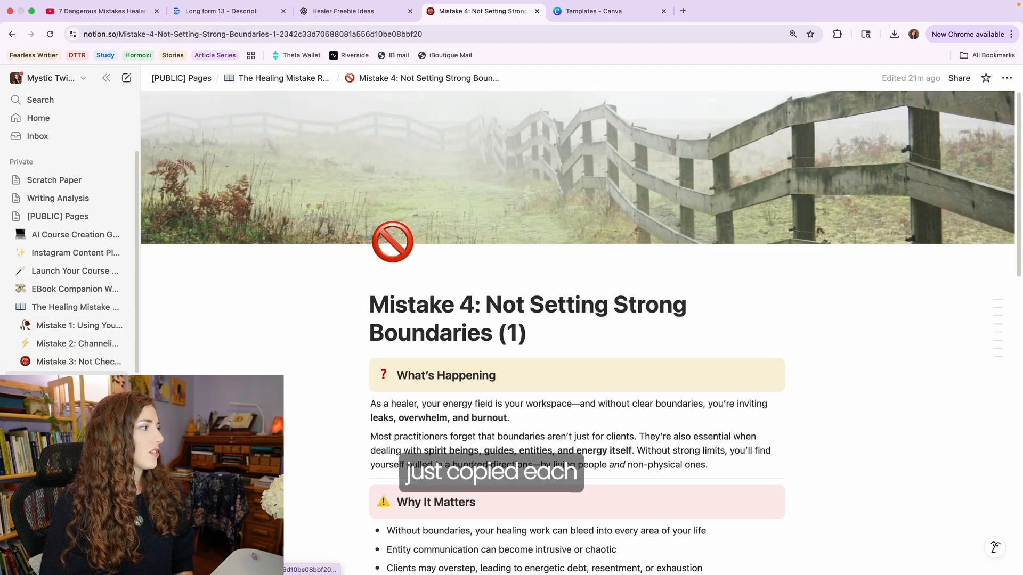
pyautogui.click(103, 362)
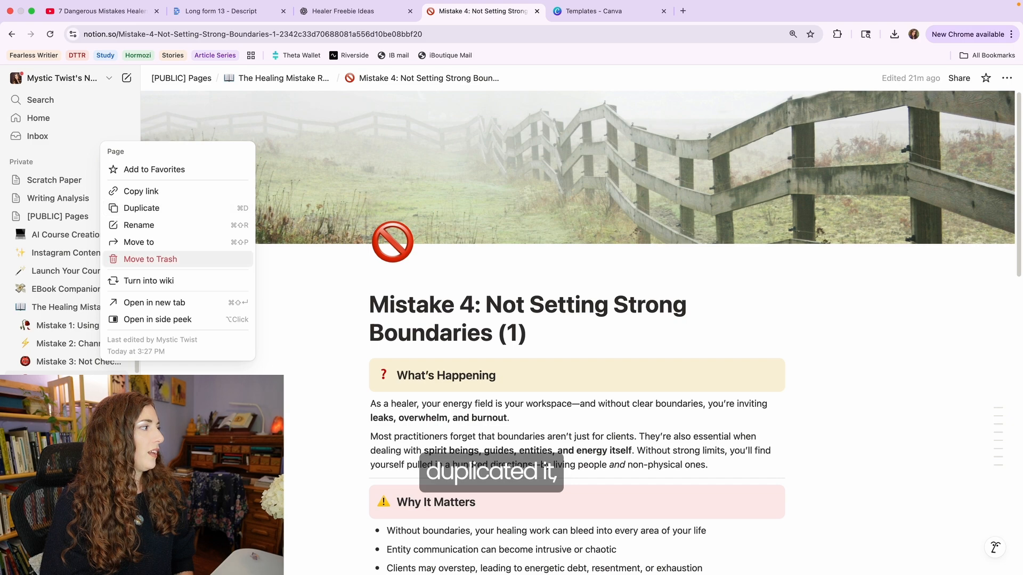
pyautogui.click(69, 394)
pyautogui.click(69, 398)
pyautogui.scroll(-1, 213, 405)
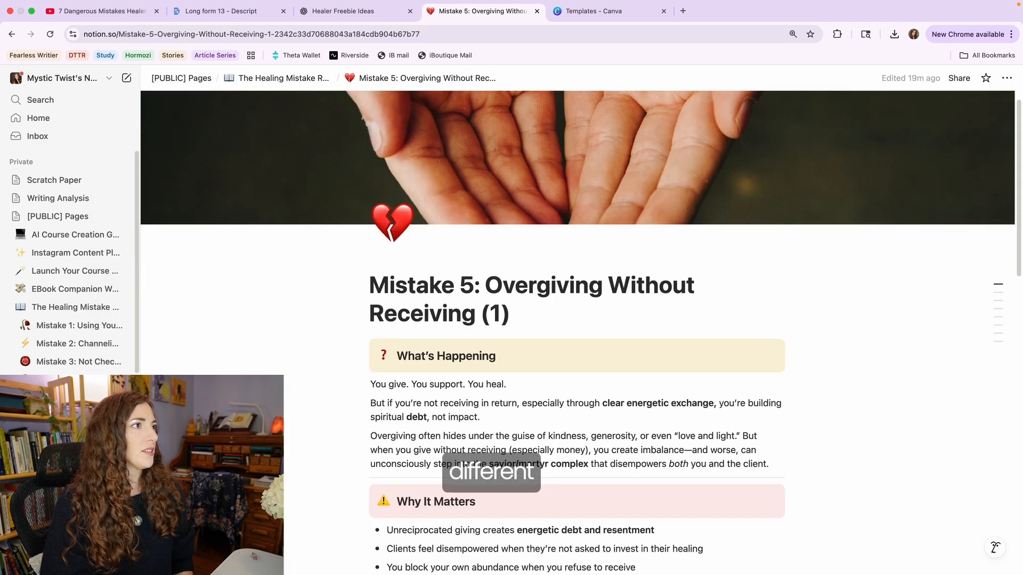
pyautogui.click(70, 416)
pyautogui.scroll(-1, 213, 416)
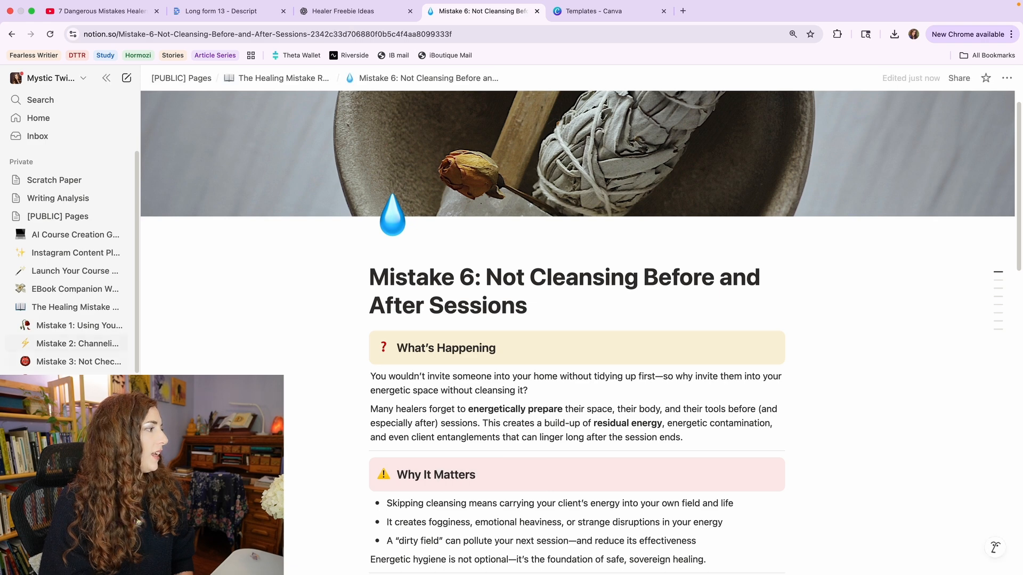
pyautogui.click(69, 434)
pyautogui.scroll(-4, 442, 326)
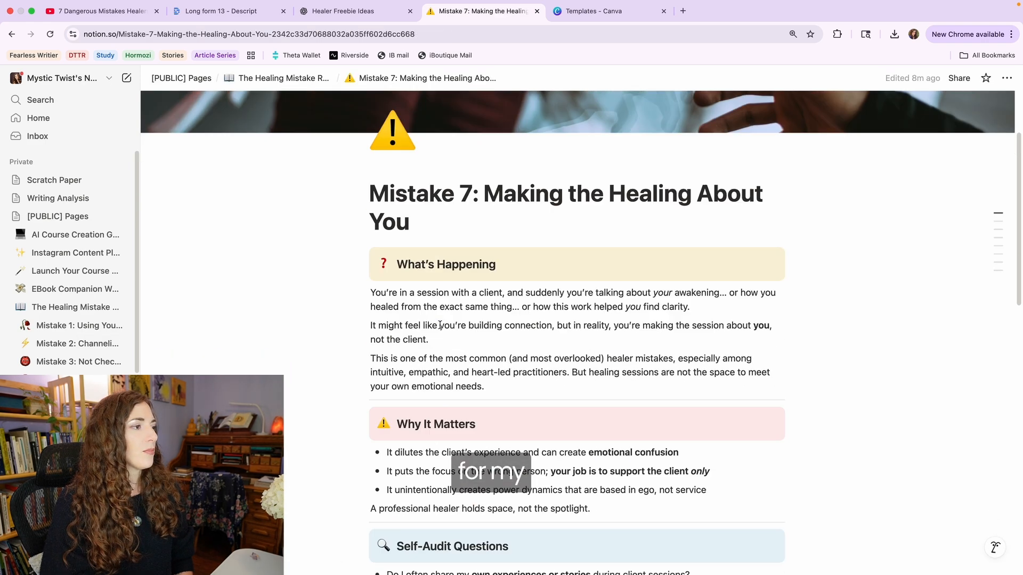
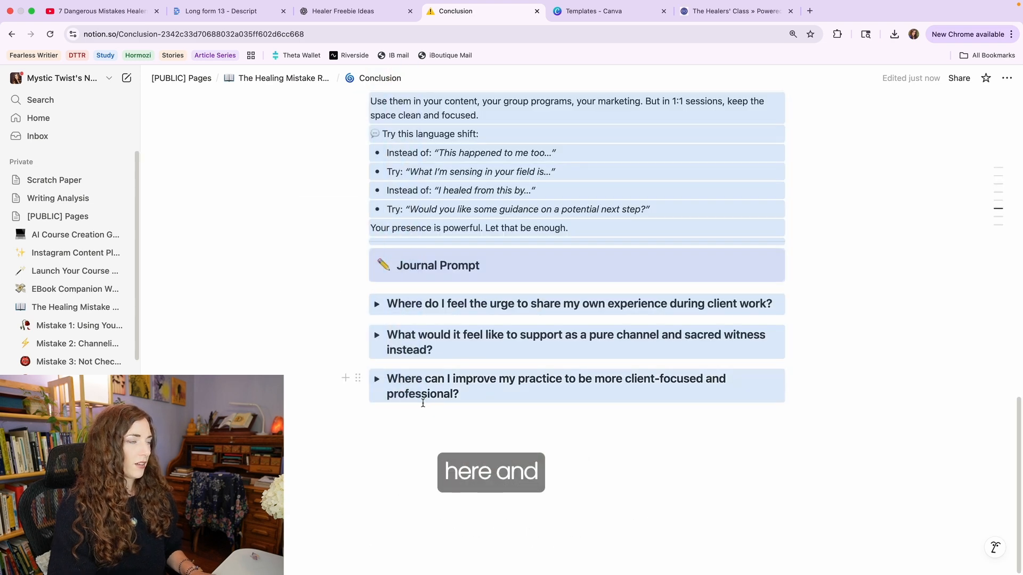
# - Replace the selected Mistake 7 content on the Conclusion page with the copied conclusion text
pyautogui.press('super+v')
pyautogui.click(645, 403)
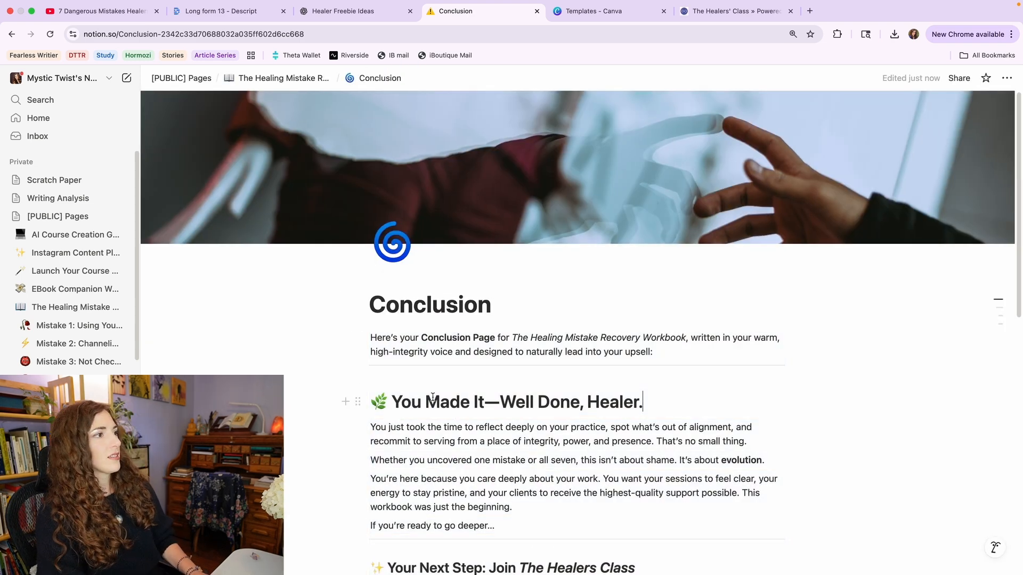
pyautogui.press('super+z')
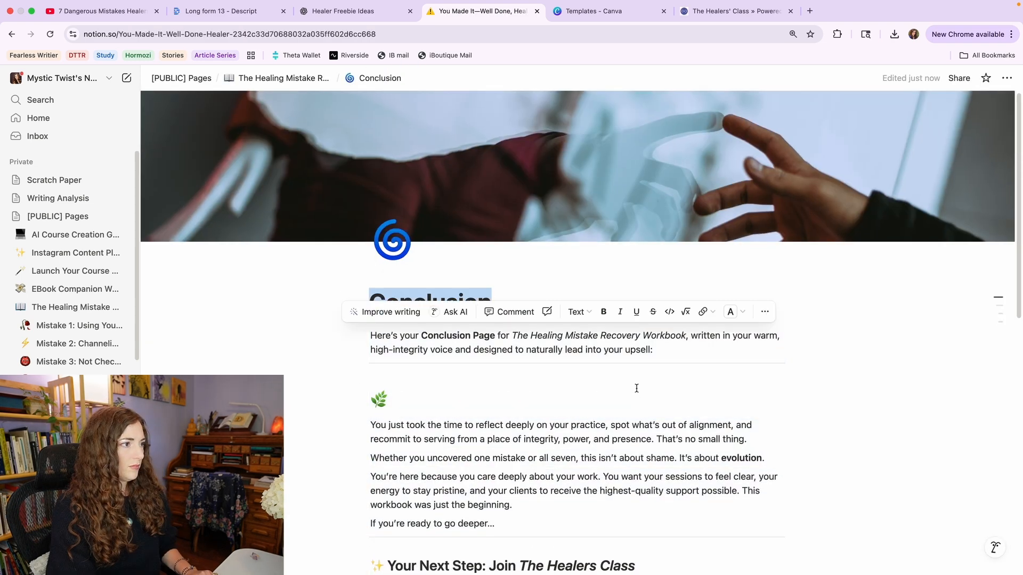
pyautogui.press('super+z')
# - Retitle the Conclusion page "What's Next?" and delete the introductory "Here's your Conclusion Page" paragraph with the divider and blank space below it
pyautogui.doubleClick(454, 303)
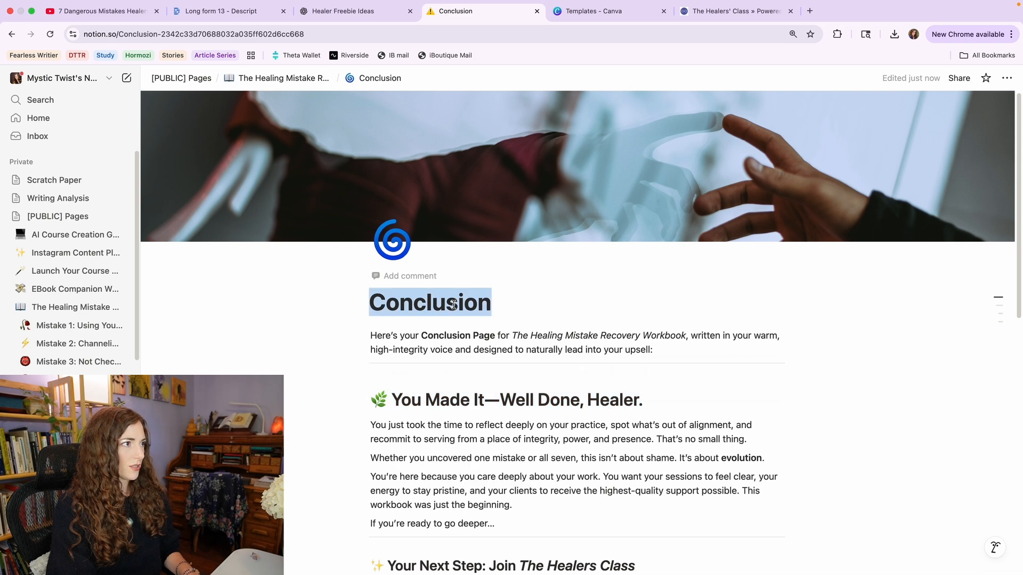
pyautogui.click(443, 336)
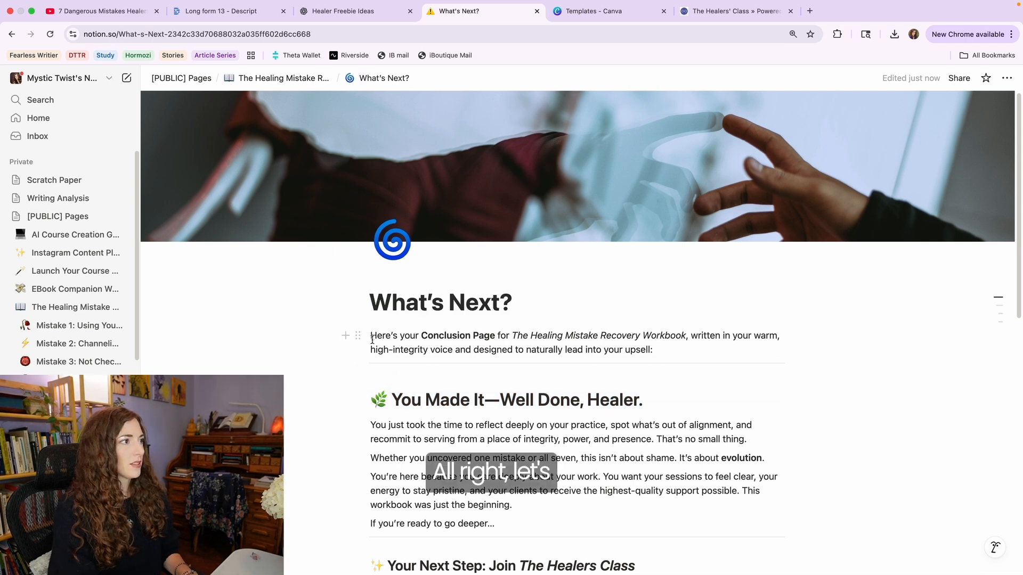
pyautogui.moveTo(372, 339); pyautogui.dragTo(697, 354)
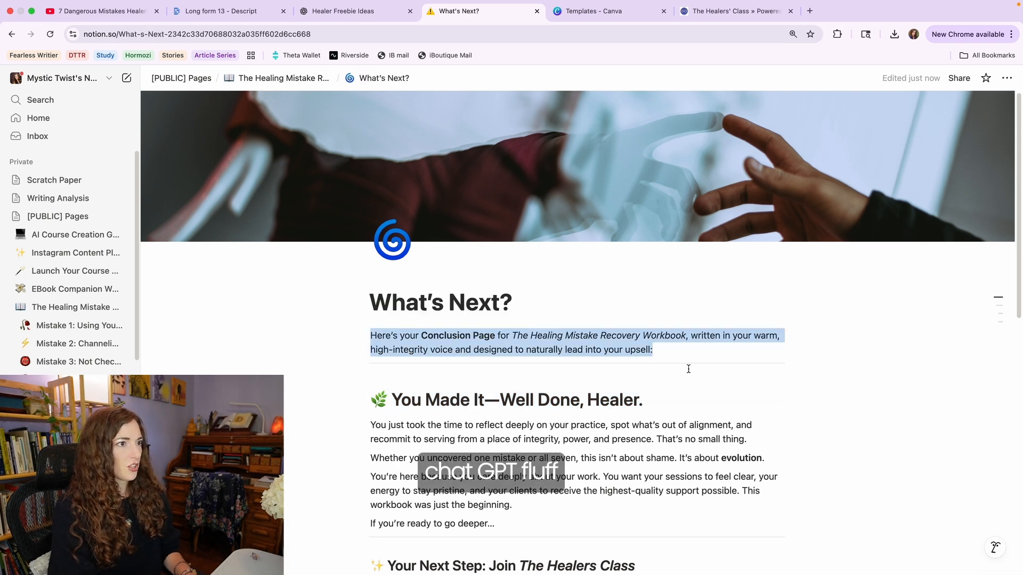
pyautogui.press('BackSpace')
pyautogui.click(514, 376)
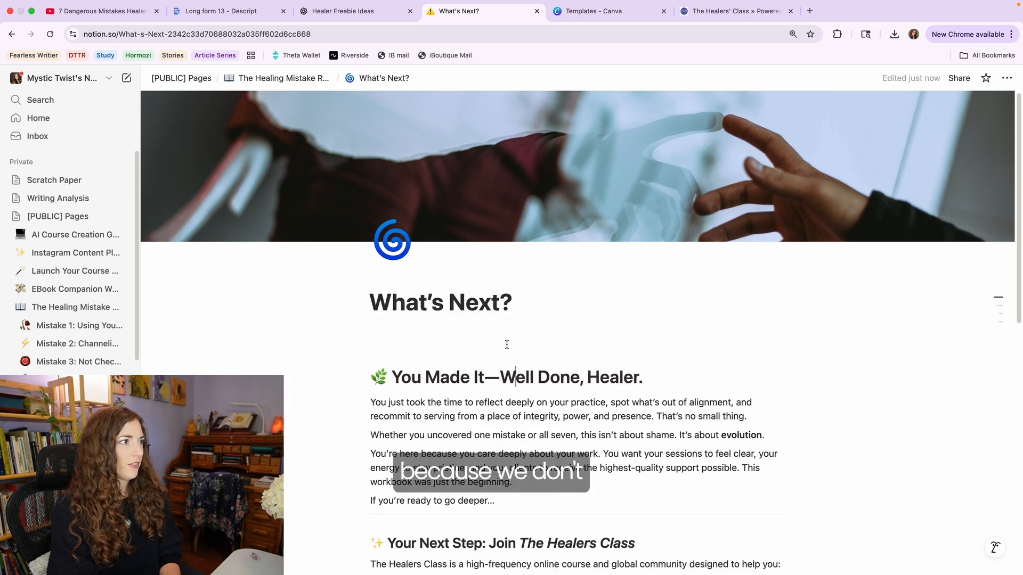
pyautogui.press('BackSpace')
# - Read through the What's Next? page, test its "Click here to join The Healers Class" link, and return to the Notion page
pyautogui.scroll(-2, 444, 369)
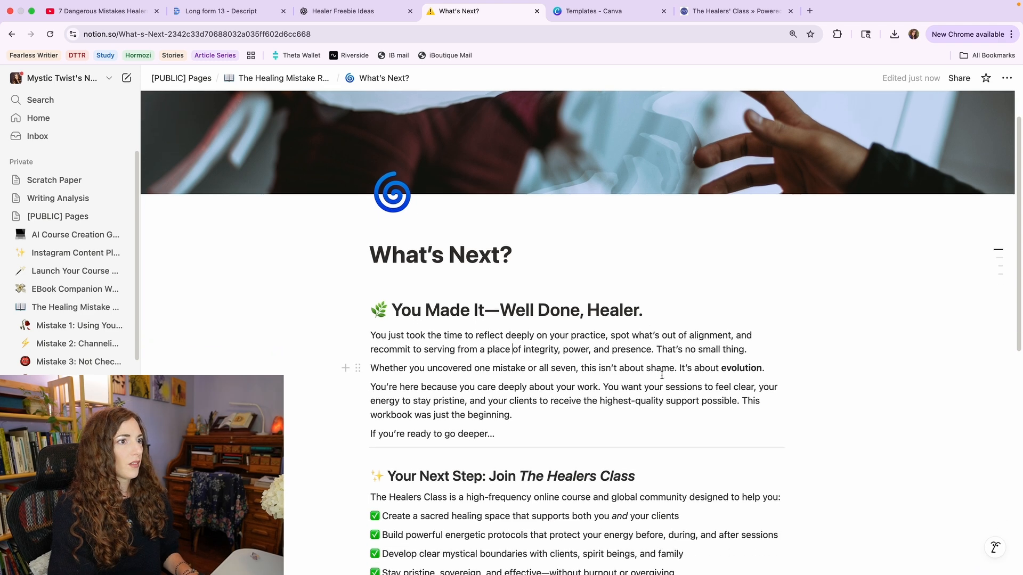
pyautogui.scroll(-5, 444, 369)
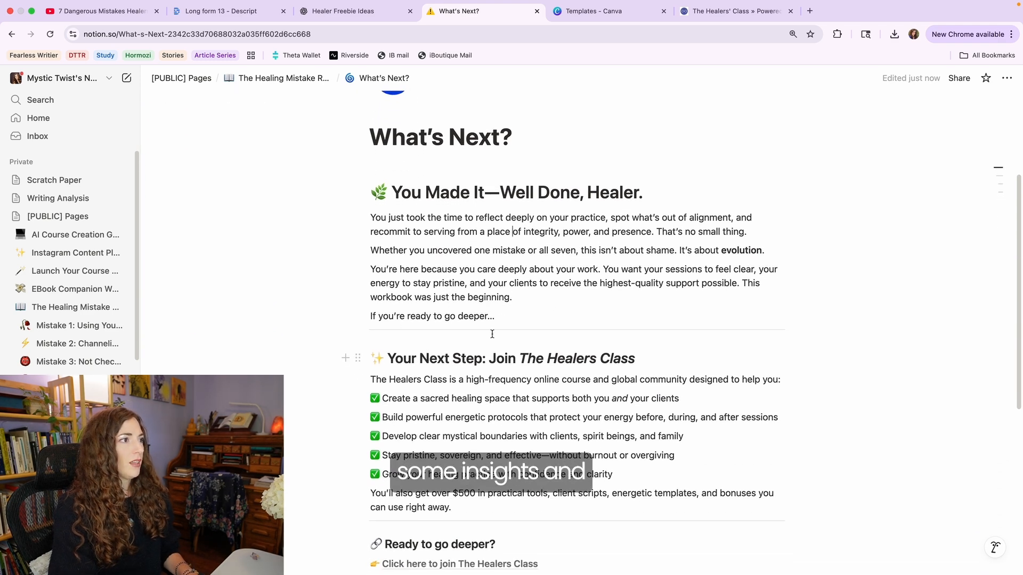
pyautogui.scroll(-4, 482, 372)
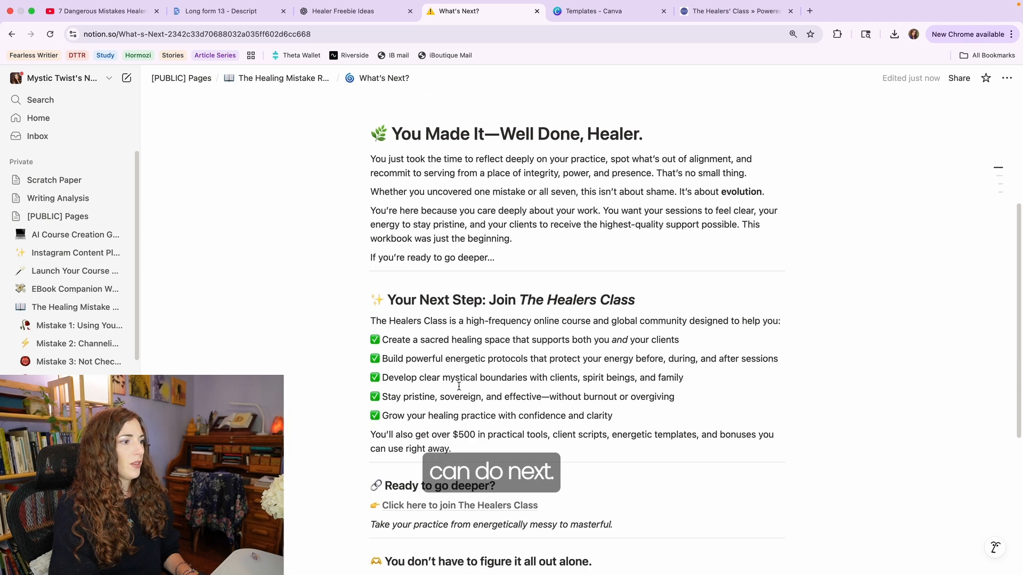
pyautogui.scroll(-3, 459, 386)
pyautogui.click(468, 415)
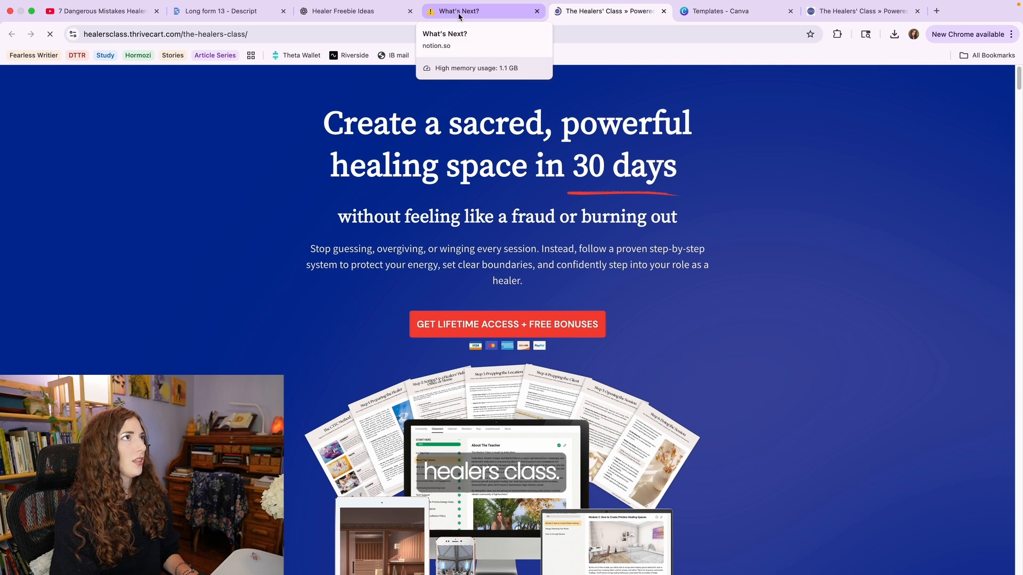
pyautogui.click(452, 12)
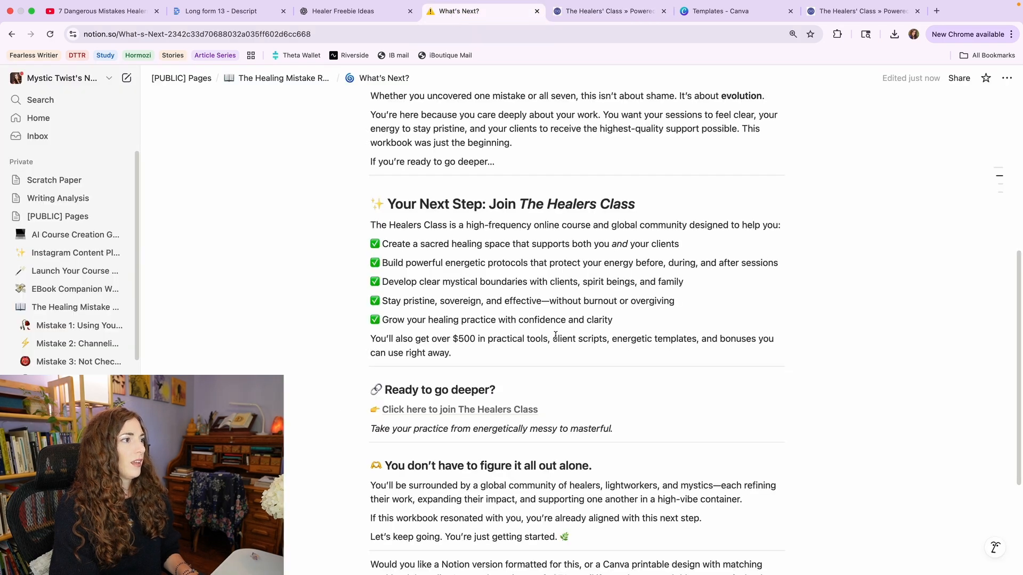
# - Set the text colour of the "Click here to join The Healers Class" line to blue
pyautogui.scroll(-1, 555, 336)
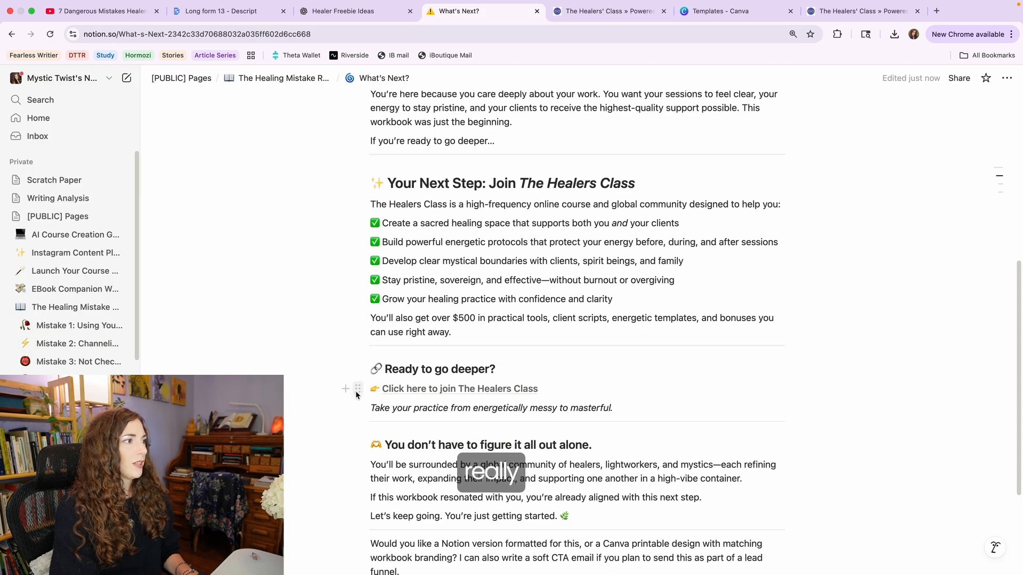
pyautogui.click(357, 393)
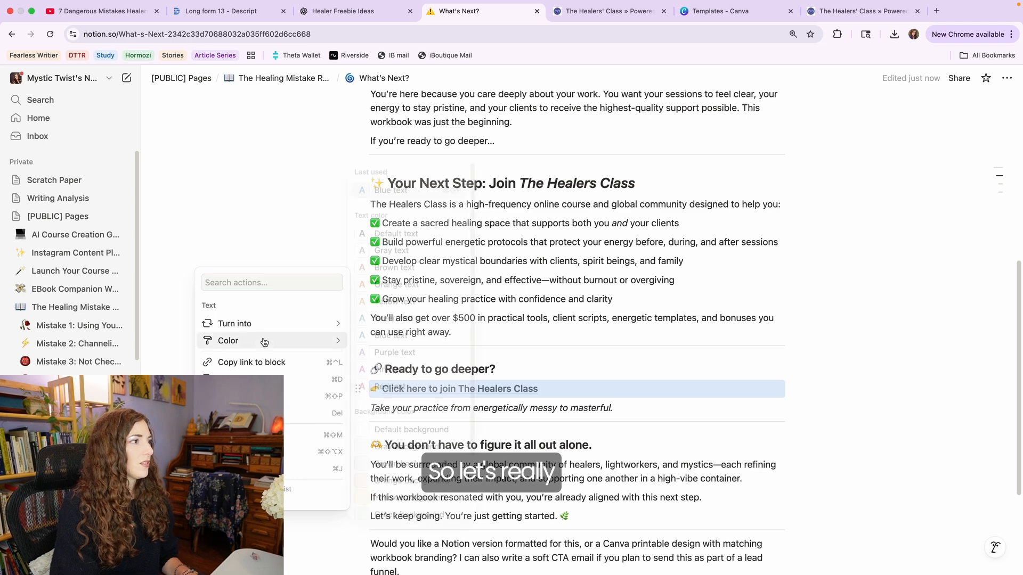
pyautogui.moveTo(322, 341)
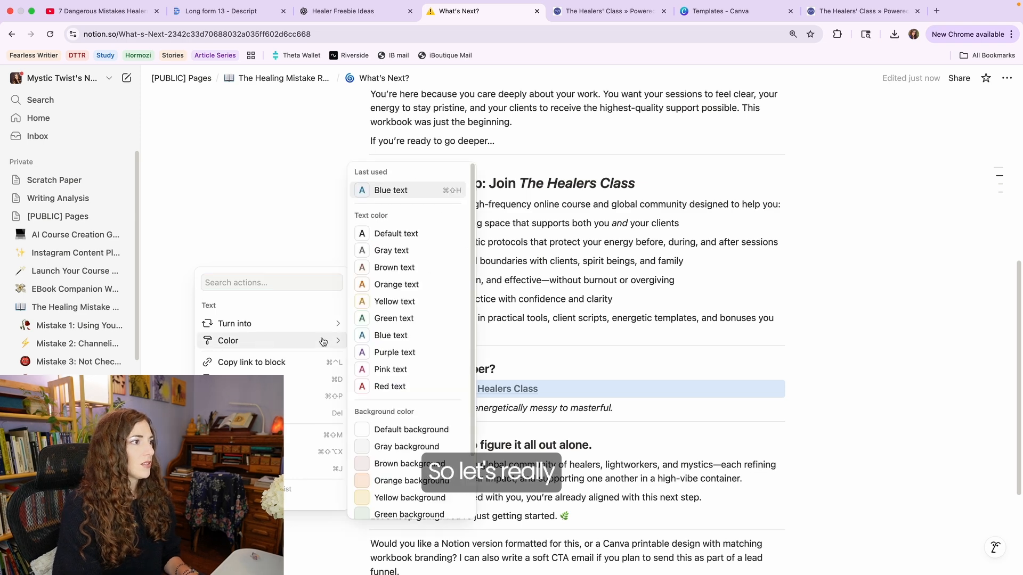
pyautogui.click(413, 336)
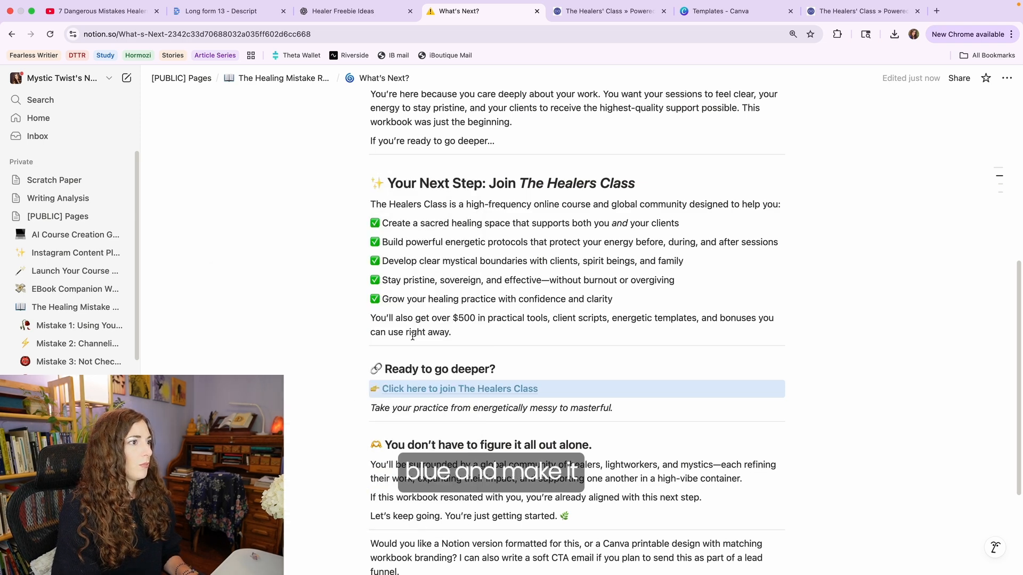
# - Turn the "Ready to go deeper?" heading into a callout and give it a yellow background
pyautogui.click(358, 389)
pyautogui.click(357, 368)
pyautogui.click(358, 370)
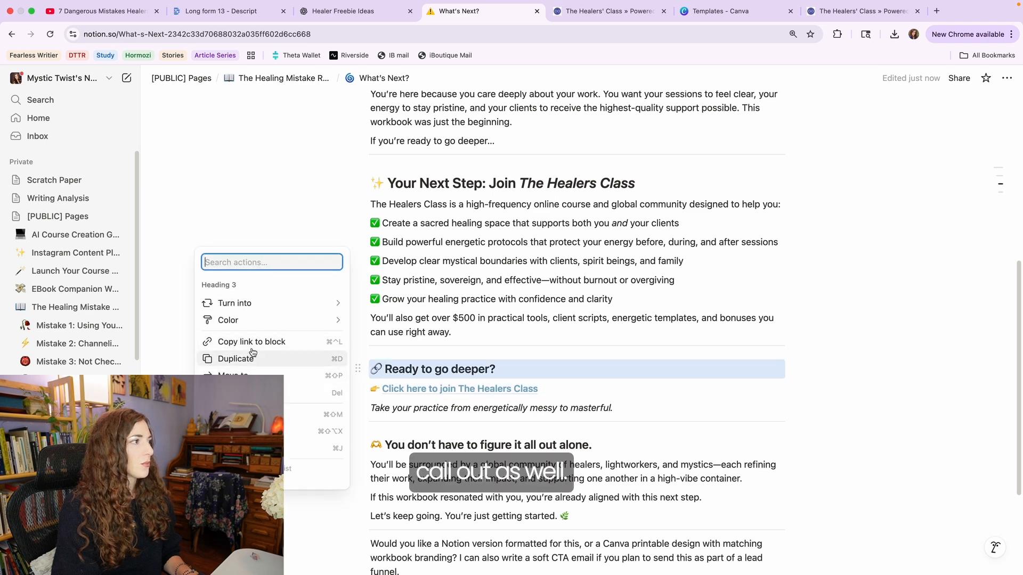
pyautogui.moveTo(251, 303)
pyautogui.click(394, 337)
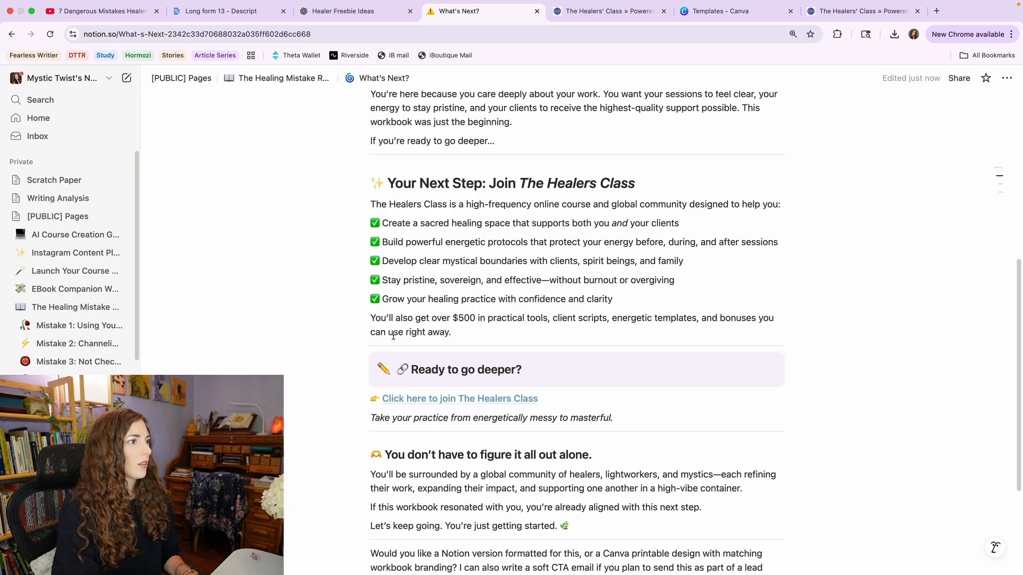
pyautogui.click(358, 362)
pyautogui.moveTo(297, 306)
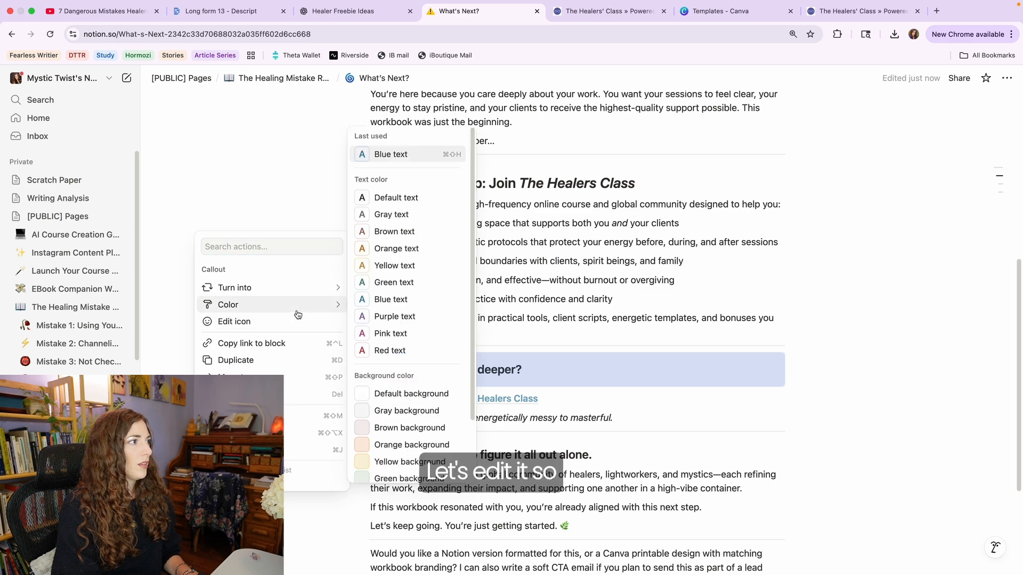
pyautogui.scroll(-1, 404, 407)
pyautogui.click(365, 422)
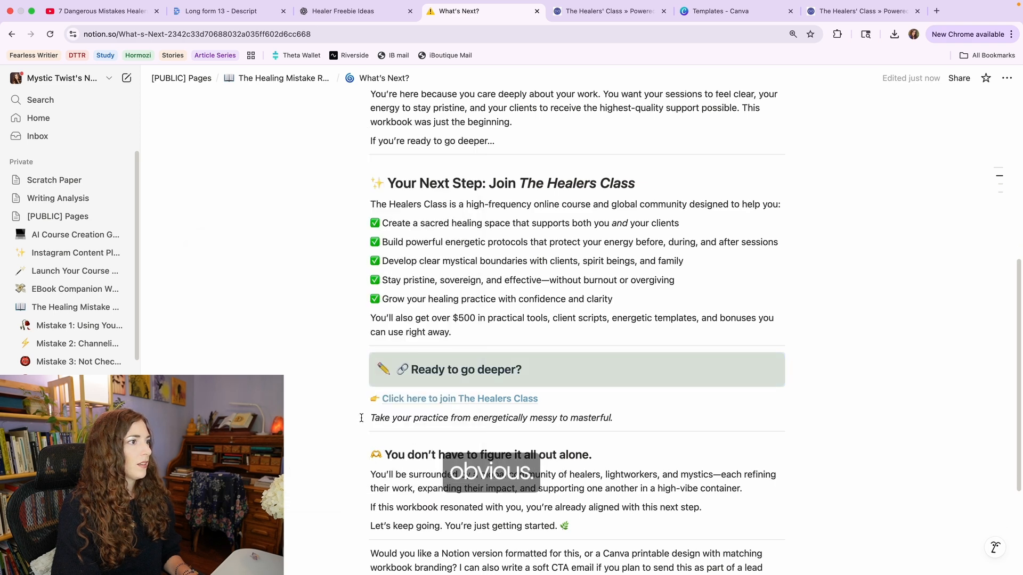
# - Give the "You Made It—Well Done, Healer." heading a green background and turn the "Your Next Step: Join The Healers Class" heading into a pink callout
pyautogui.scroll(3, 489, 401)
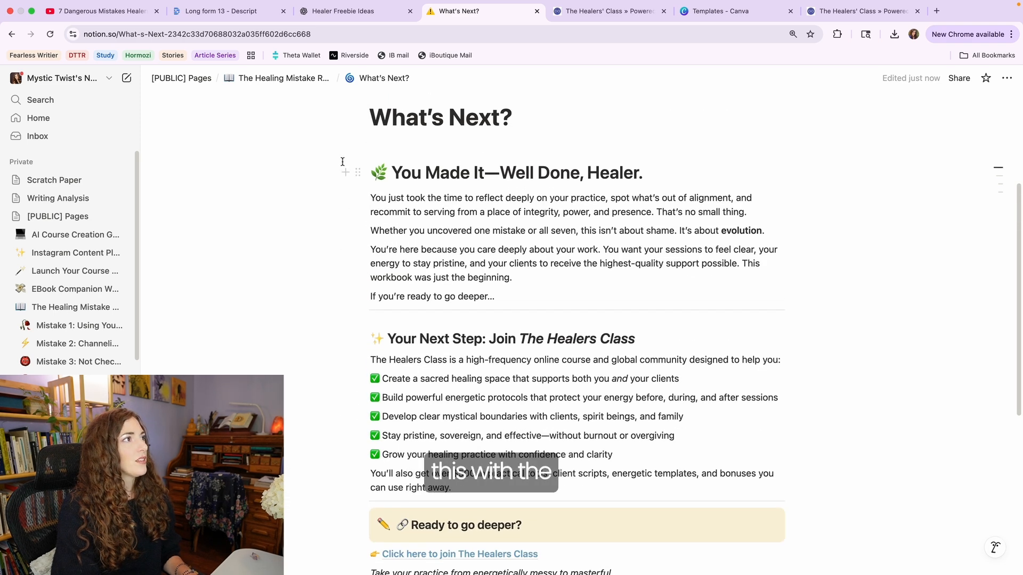
pyautogui.click(357, 174)
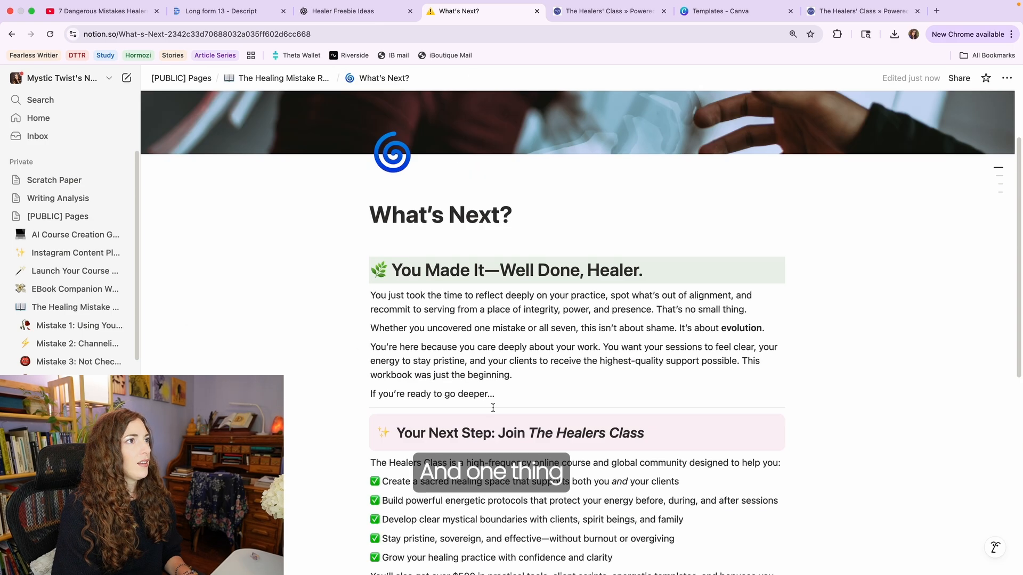
pyautogui.scroll(2, 493, 406)
# - Insert three blank lines below "Take your practice from energetically messy to masterful." and place the cursor in the first one
pyautogui.scroll(-10, 495, 406)
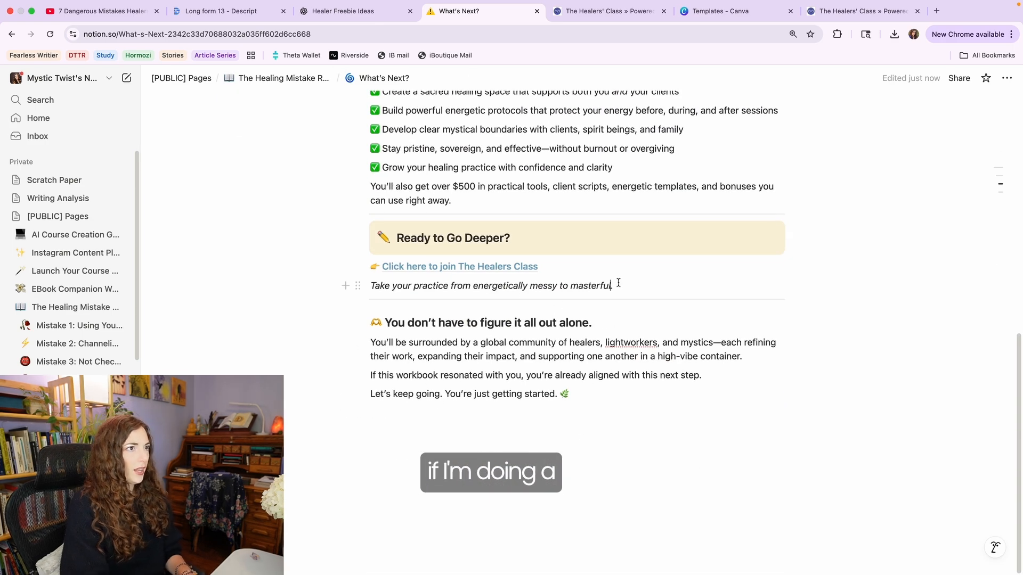
pyautogui.press('Return')
pyautogui.press('Return')
pyautogui.press('Return')
pyautogui.click(505, 304)
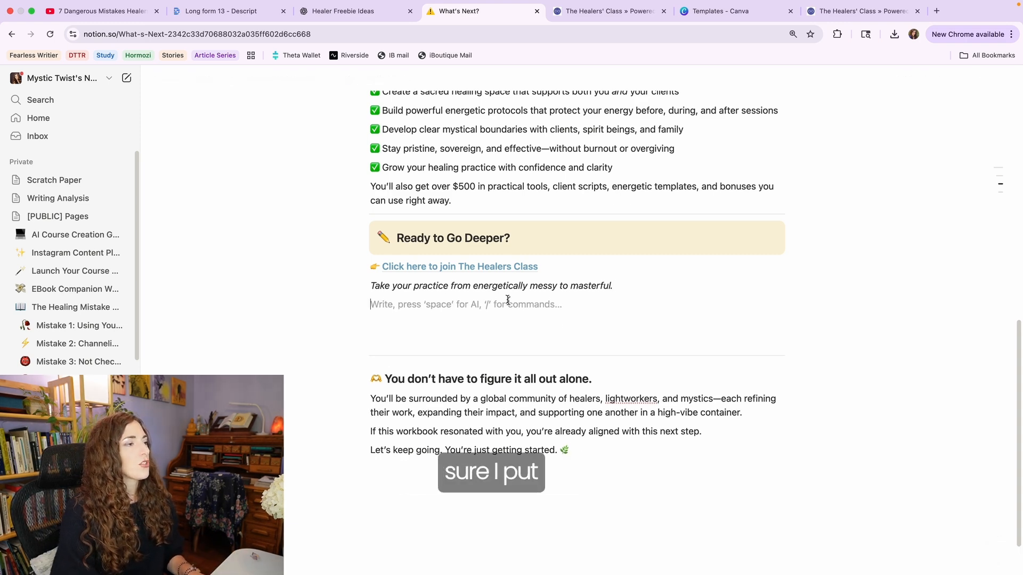
pyautogui.click(357, 306)
pyautogui.click(396, 305)
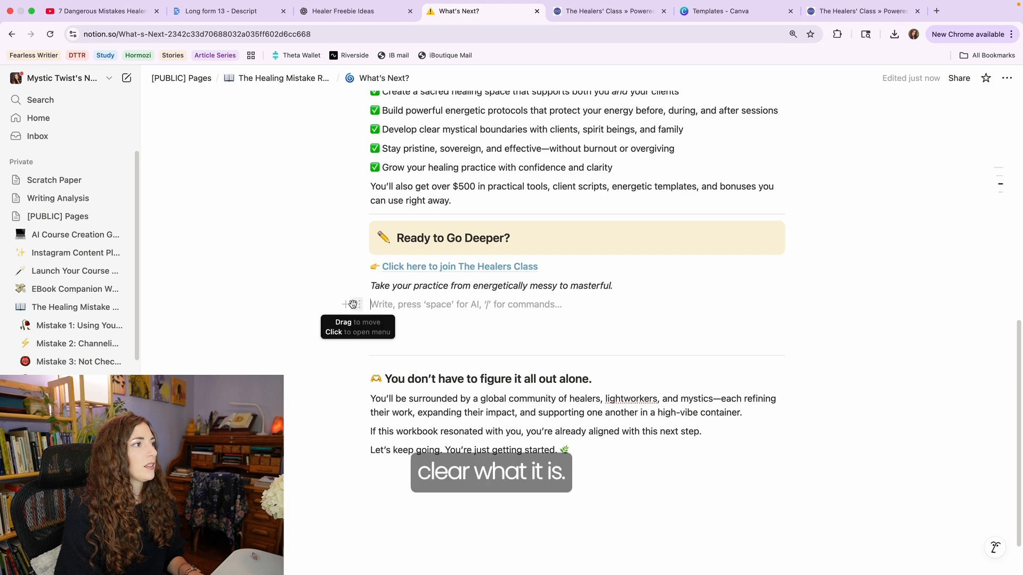
pyautogui.scroll(5, 687, 179)
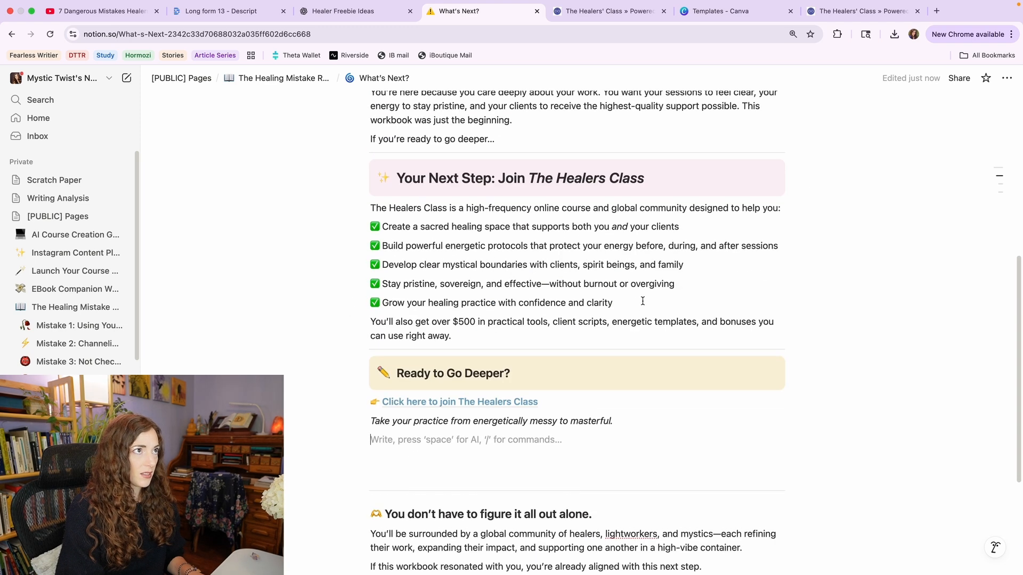
pyautogui.scroll(-3, 381, 426)
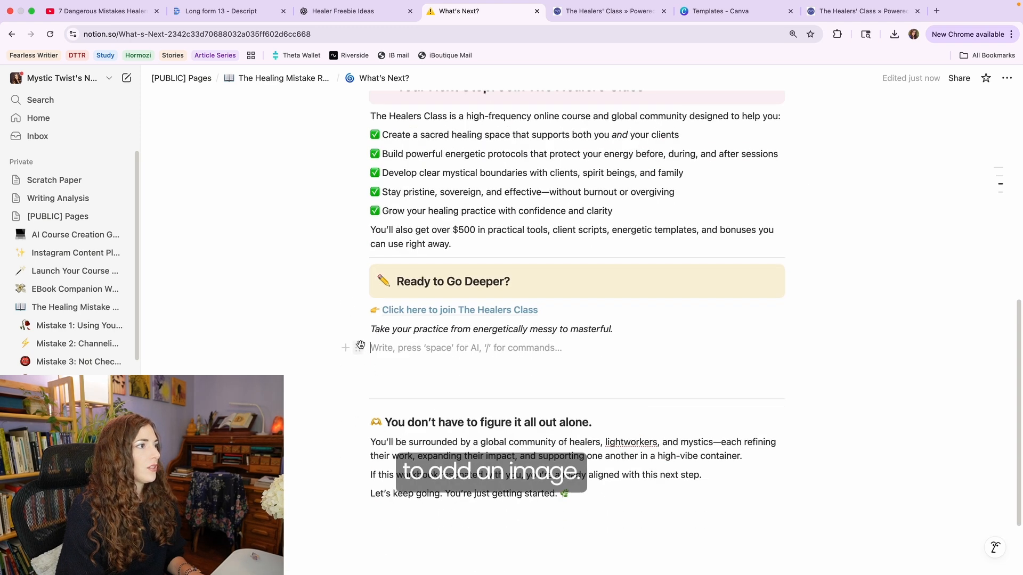
# - Insert the Healers' Hub Skool Community mockup image below "Take your practice from energetically messy to masterful."
pyautogui.click(358, 348)
pyautogui.click(390, 350)
pyautogui.click(374, 366)
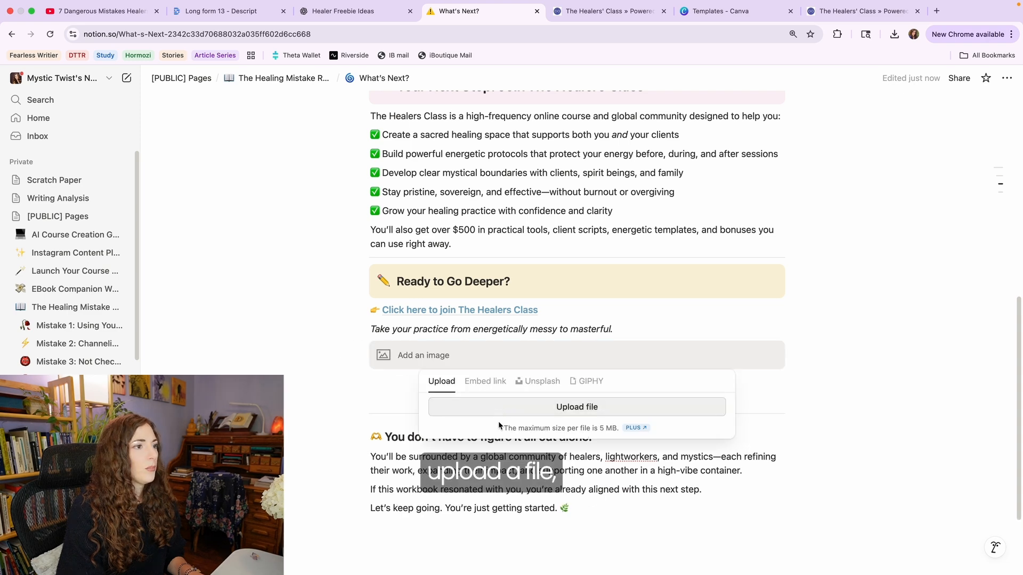
pyautogui.click(499, 415)
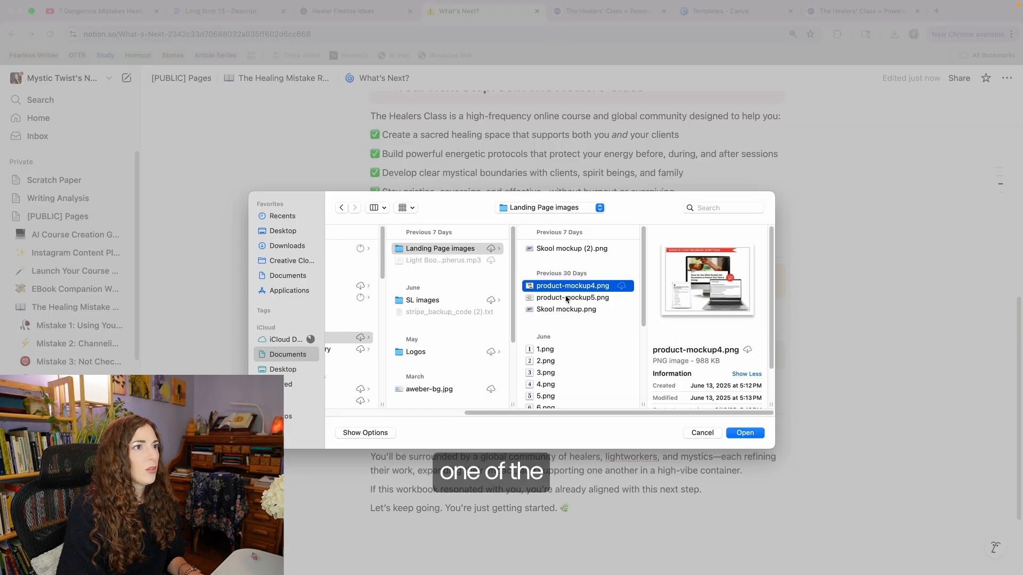
pyautogui.click(566, 298)
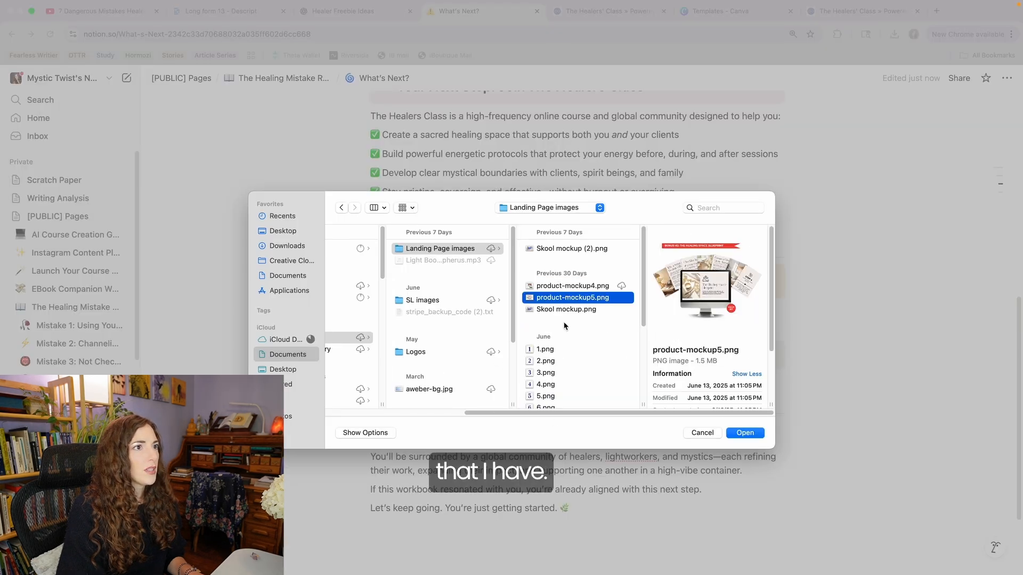
pyautogui.scroll(-5, 565, 326)
pyautogui.click(745, 433)
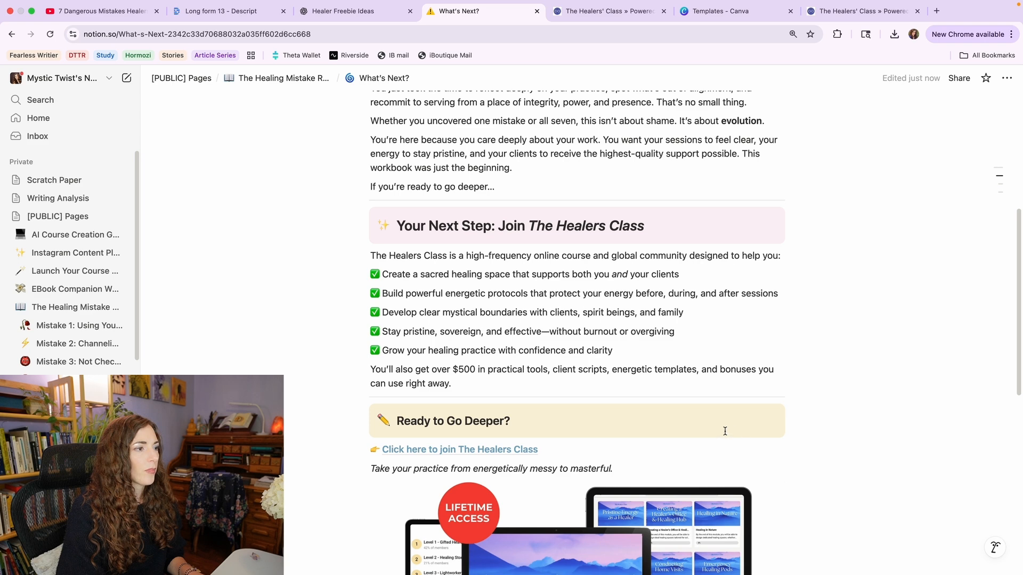
# - Move the "Your Next Step: Join The Healers Class" callout and its benefits text below the Healers' Hub image
pyautogui.click(345, 217)
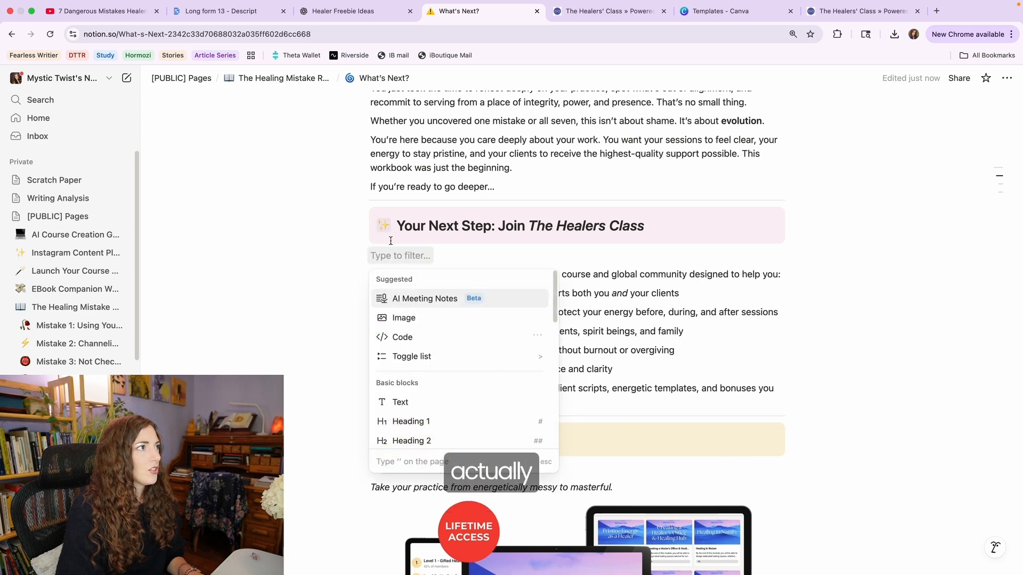
pyautogui.press('Escape')
pyautogui.moveTo(368, 230); pyautogui.dragTo(354, 223)
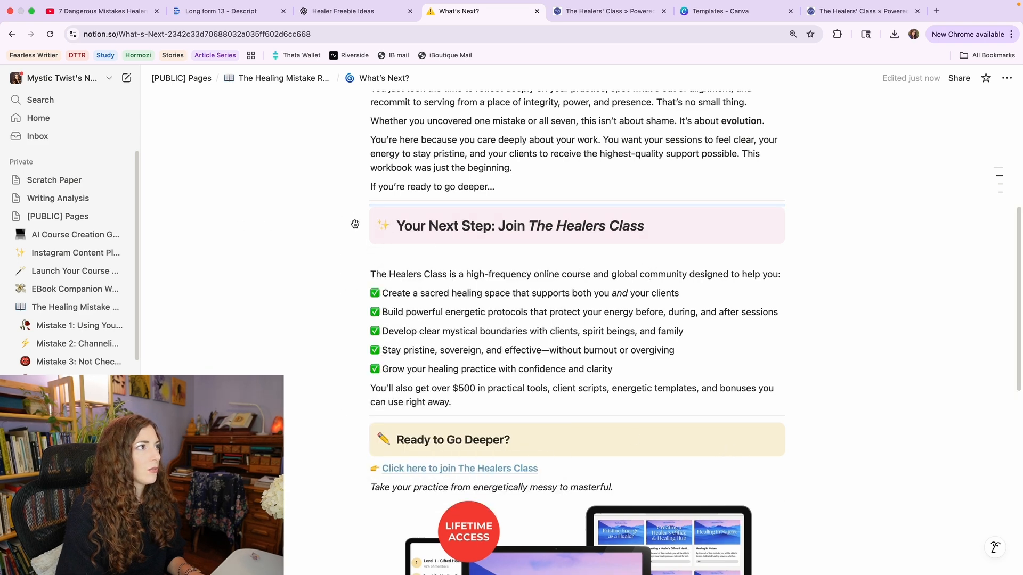
pyautogui.moveTo(564, 403); pyautogui.dragTo(370, 455)
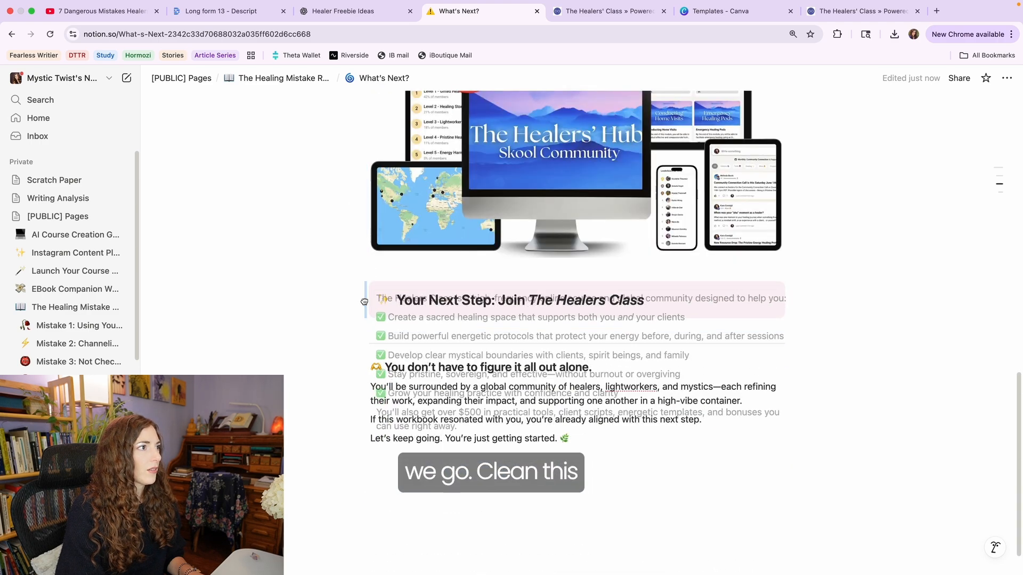
# - Delete the duplicate divider above "Ready to Go Deeper?" and end the "You Made It—Well Done, Healer" heading with an exclamation mark
pyautogui.scroll(7, 411, 324)
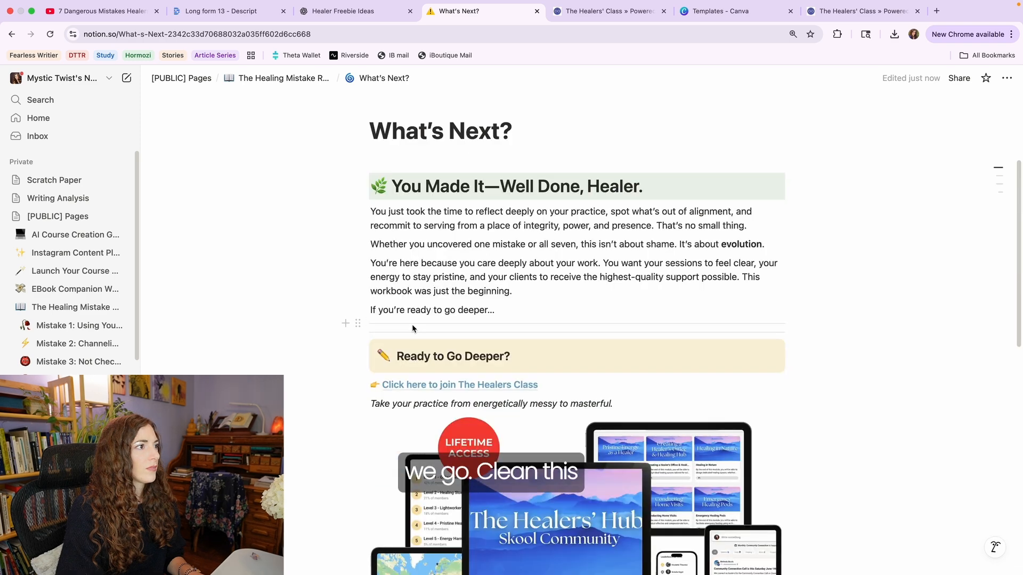
pyautogui.click(413, 325)
pyautogui.press('BackSpace')
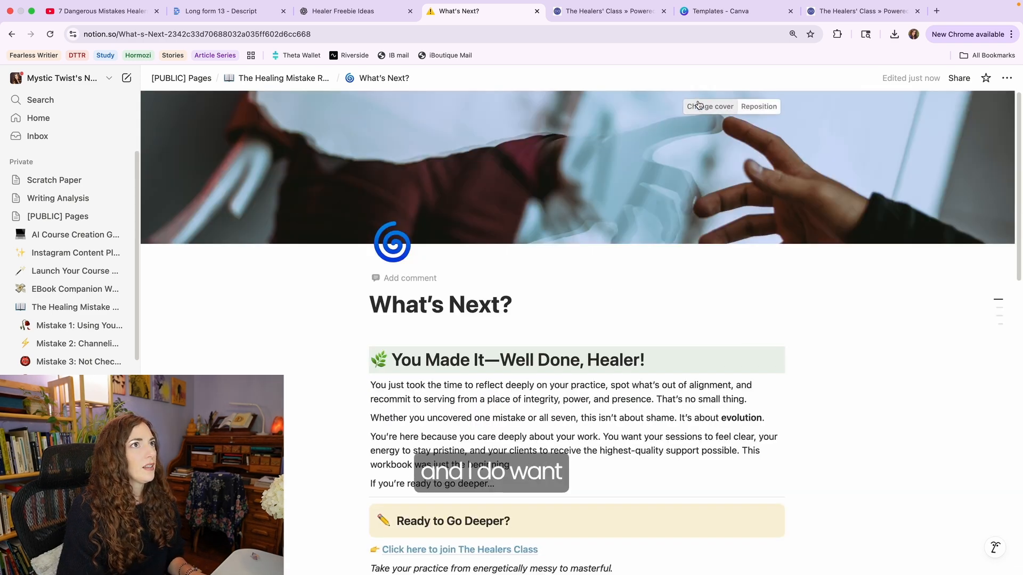
# - Change the What's Next? page cover to the uploaded Healers' Hub Skool Community mockup and check the page with it
pyautogui.click(699, 106)
pyautogui.click(610, 129)
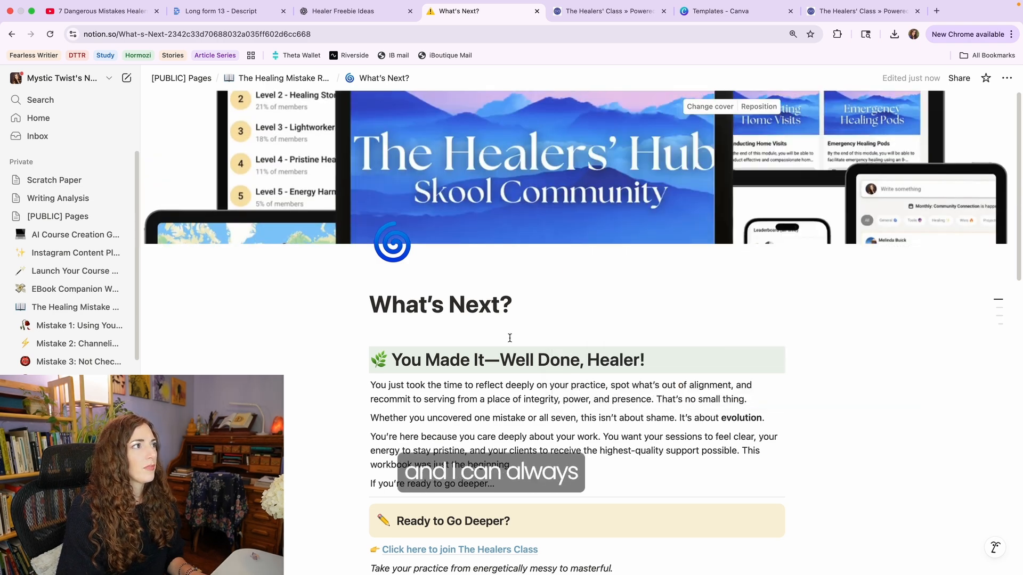
pyautogui.scroll(-2, 333, 370)
pyautogui.scroll(-5, 330, 377)
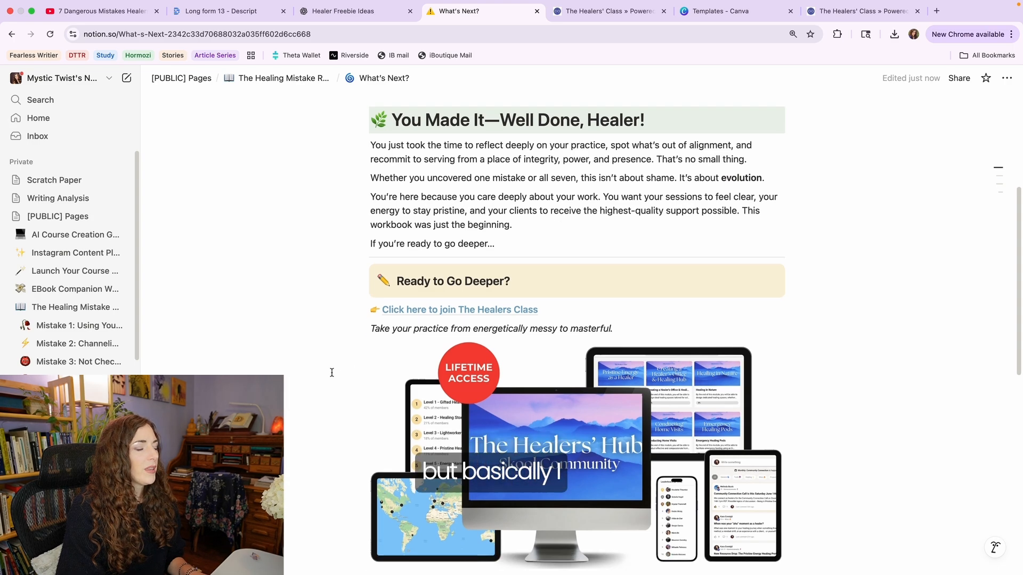
pyautogui.scroll(5, 331, 377)
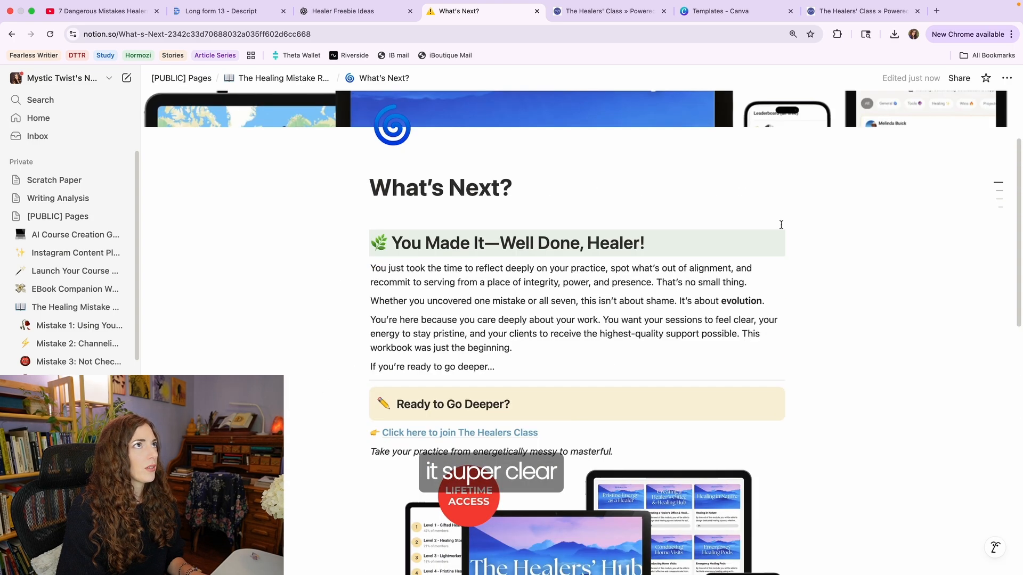
# - Switch to The Healers' Class sales page and save its hero mockup image as top page image.png
pyautogui.click(852, 24)
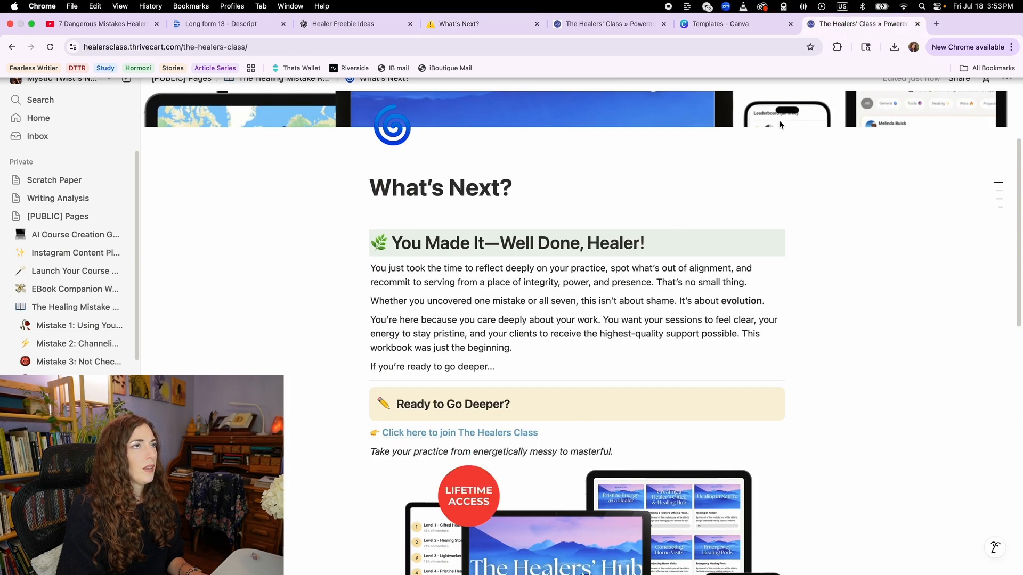
pyautogui.scroll(-3, 624, 234)
pyautogui.scroll(-4, 437, 237)
pyautogui.scroll(6, 469, 266)
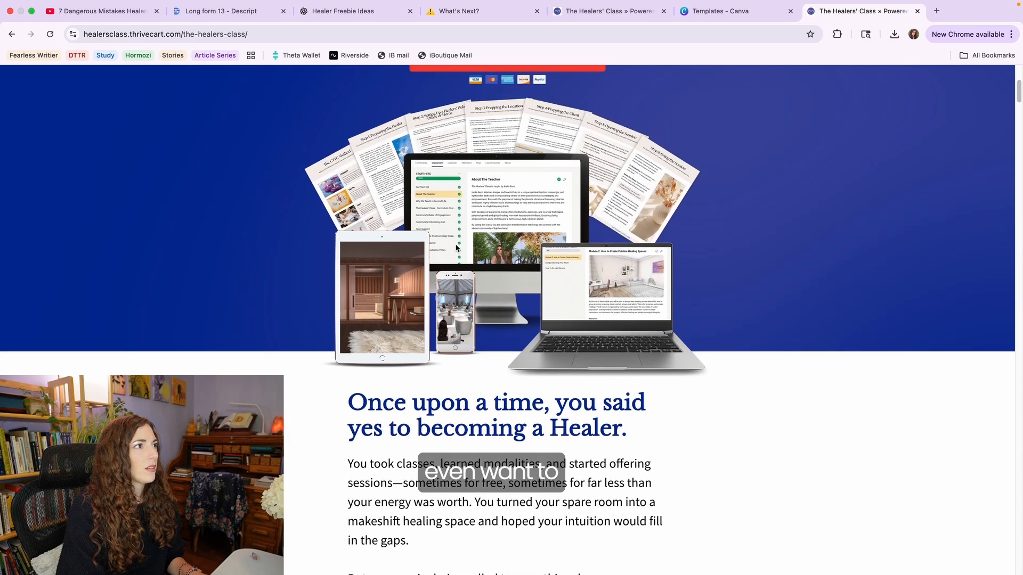
pyautogui.rightClick(484, 289)
pyautogui.click(490, 299)
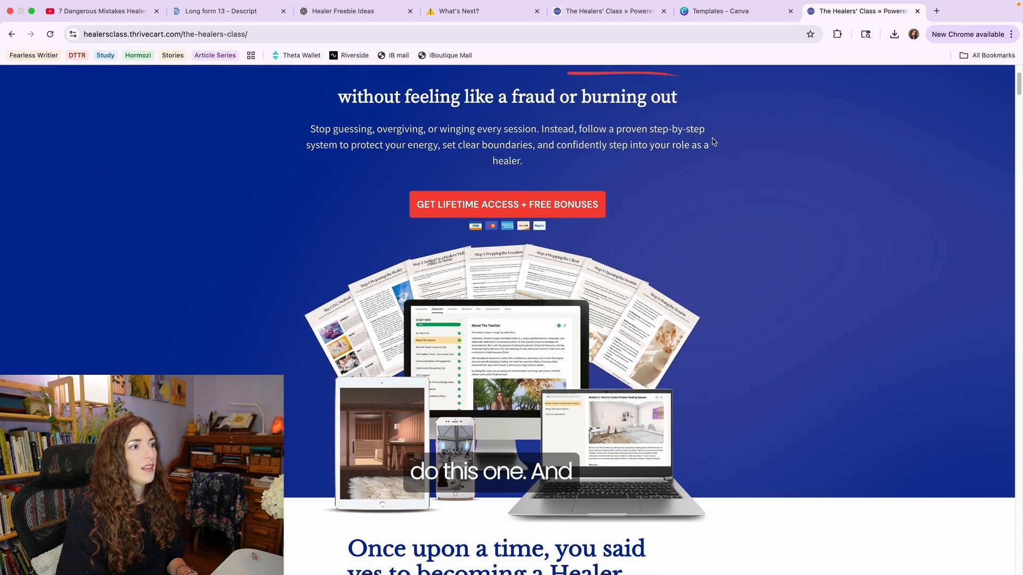
# - Return to the What's Next? page in Notion and replace its cover with top page image.png from the Landing Page images folder
pyautogui.click(631, 19)
pyautogui.click(459, 16)
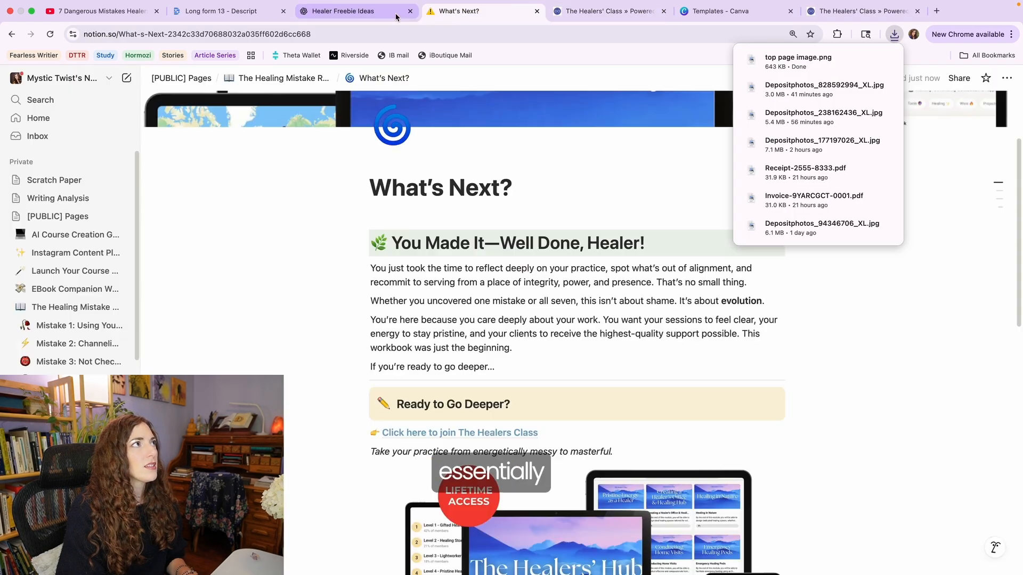
pyautogui.scroll(2, 549, 187)
pyautogui.scroll(1, 554, 216)
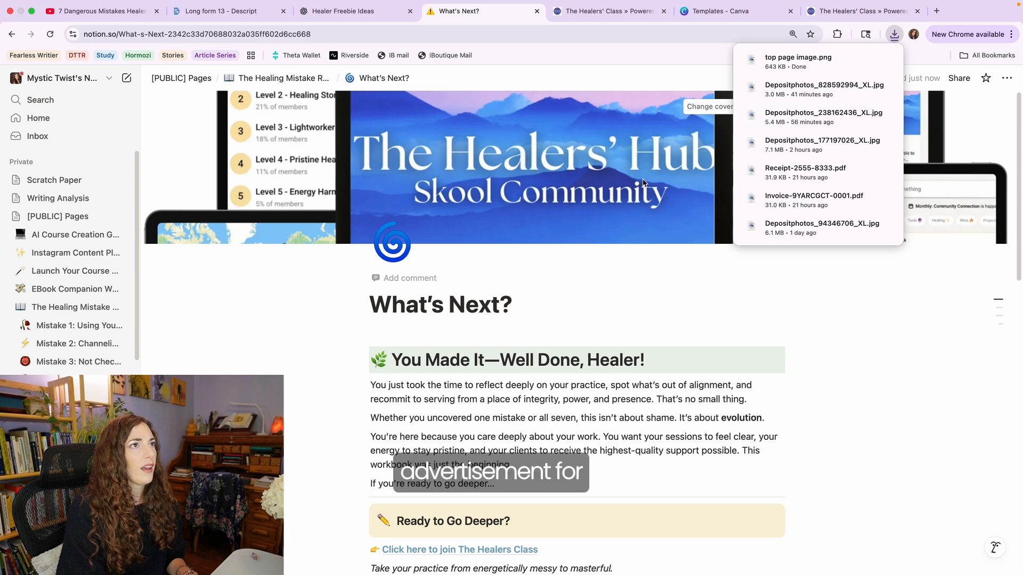
pyautogui.click(707, 109)
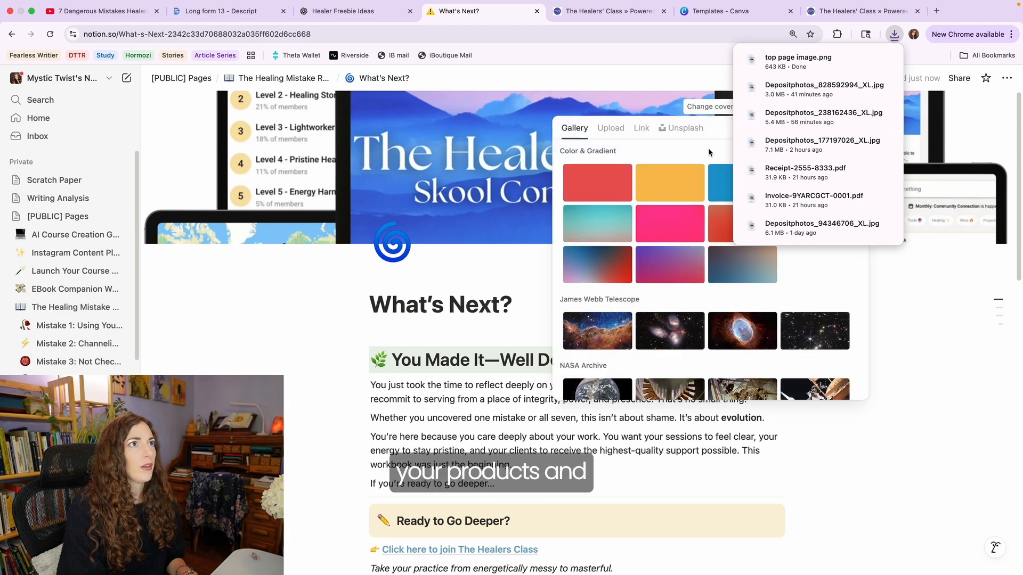
pyautogui.click(610, 128)
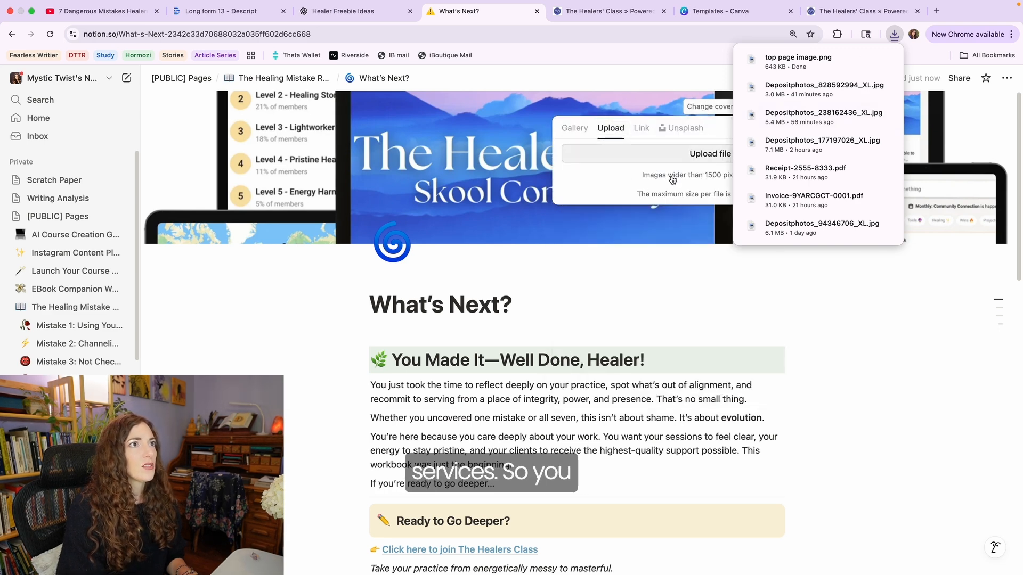
pyautogui.click(666, 158)
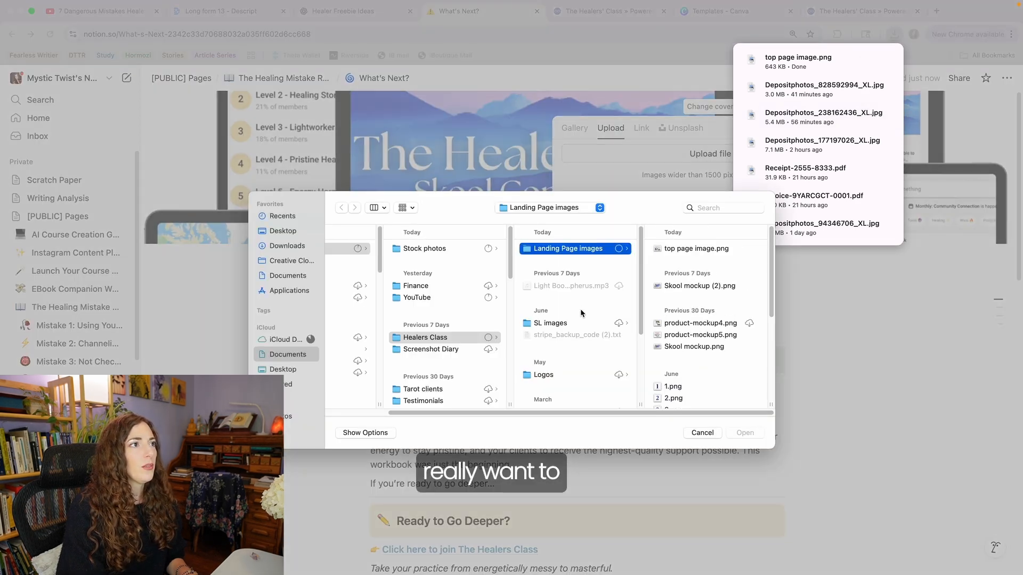
pyautogui.click(672, 251)
pyautogui.click(745, 434)
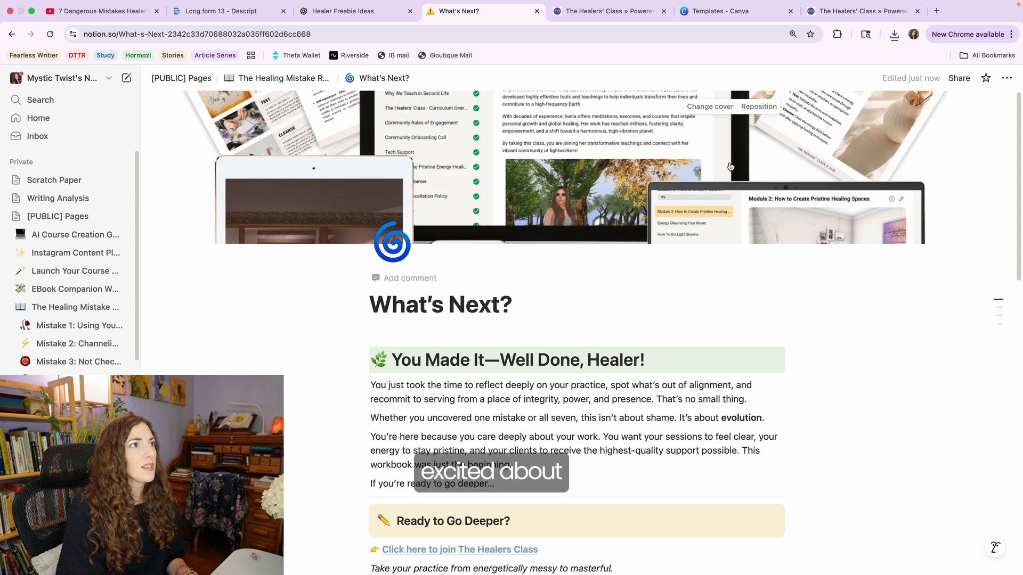
# - Reposition the course mockup cover so more of its lower part shows, and compare it with the image on the page
pyautogui.click(732, 109)
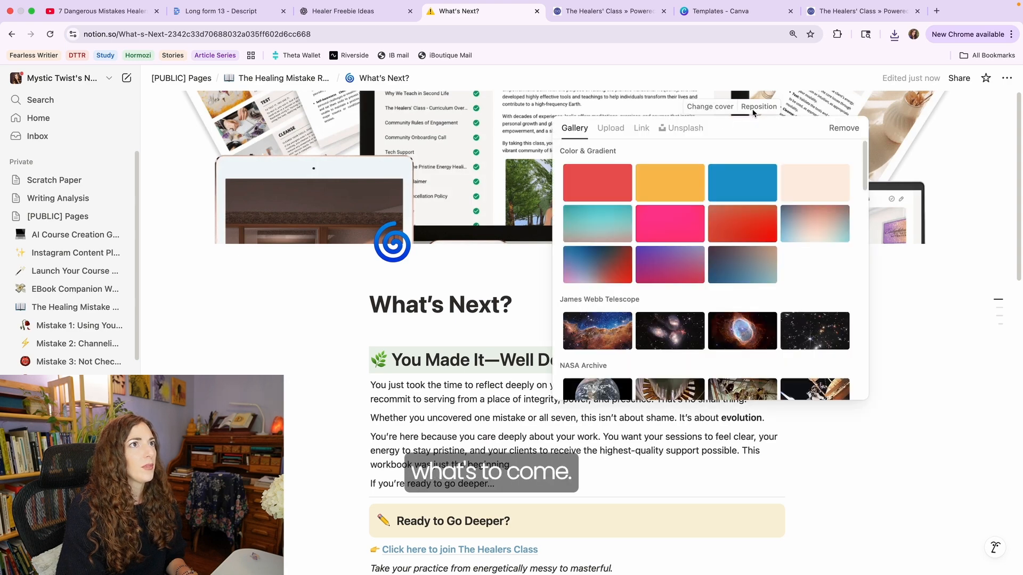
pyautogui.click(756, 109)
pyautogui.click(757, 109)
pyautogui.moveTo(523, 138); pyautogui.dragTo(539, 367)
pyautogui.moveTo(549, 186); pyautogui.dragTo(545, 122)
pyautogui.scroll(-5, 627, 290)
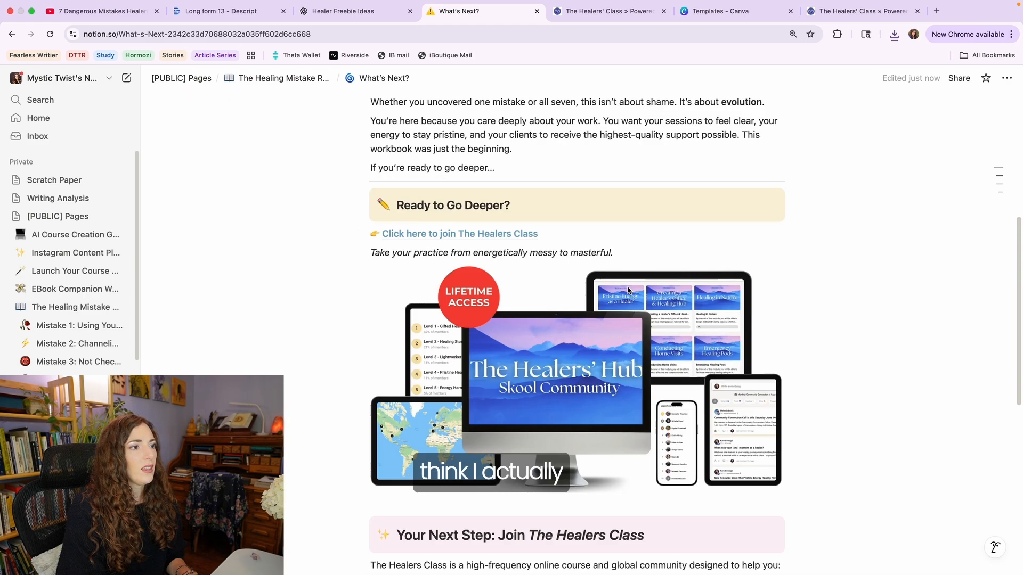
pyautogui.scroll(5, 616, 295)
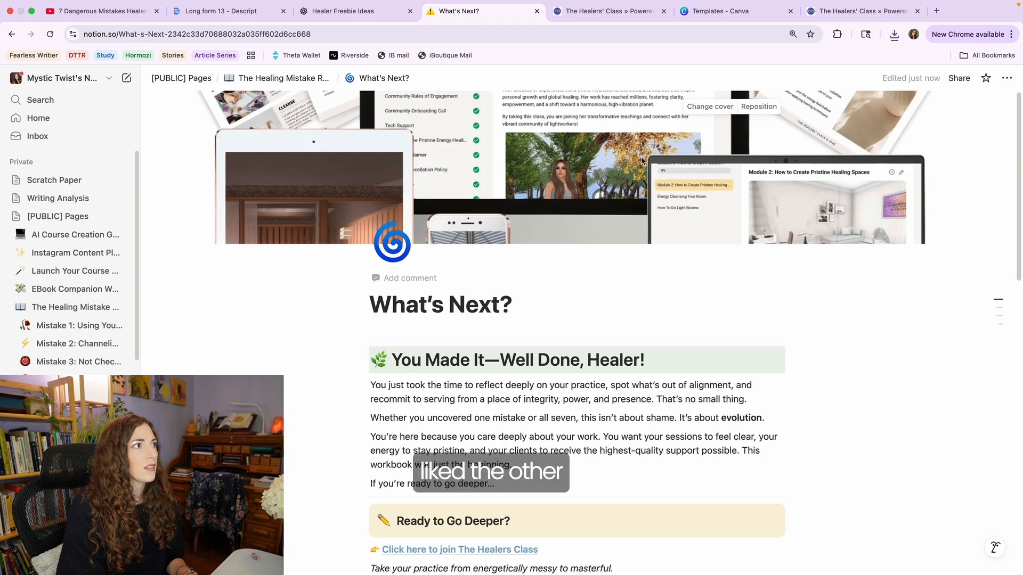
# - Replace the page cover with the Healers' Hub Skool Community mockup image
pyautogui.click(709, 107)
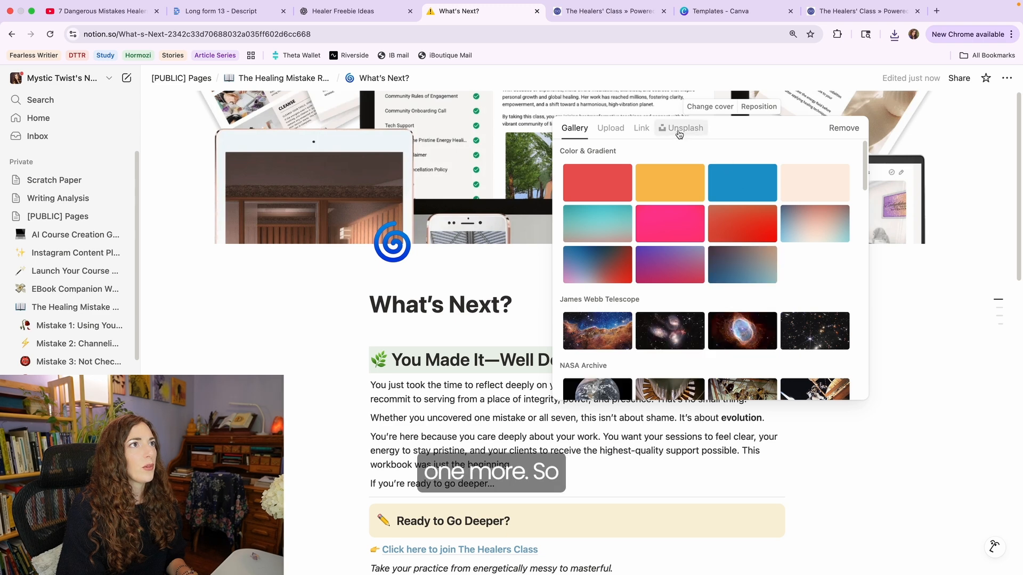
pyautogui.click(617, 130)
pyautogui.click(635, 156)
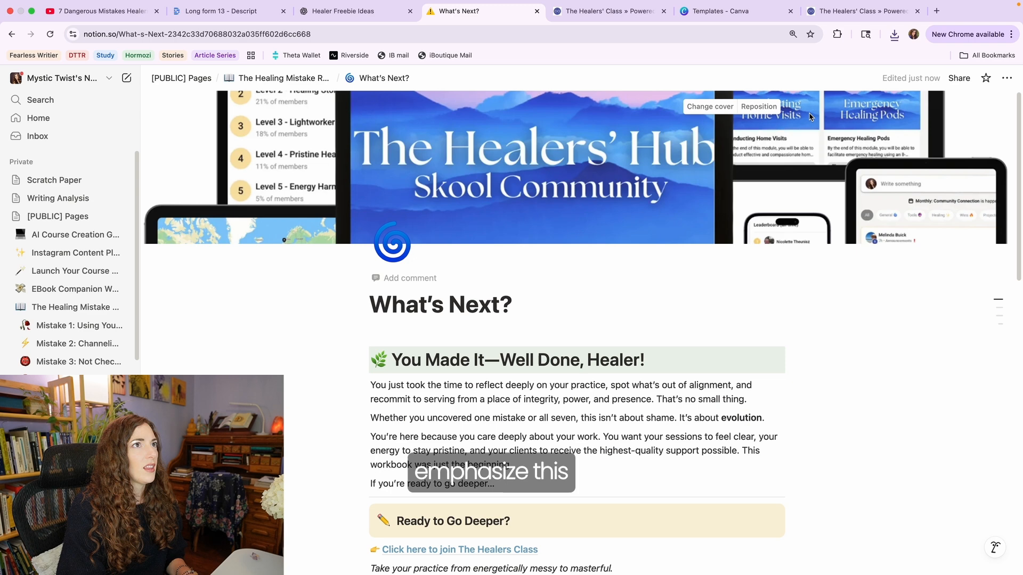
pyautogui.click(714, 108)
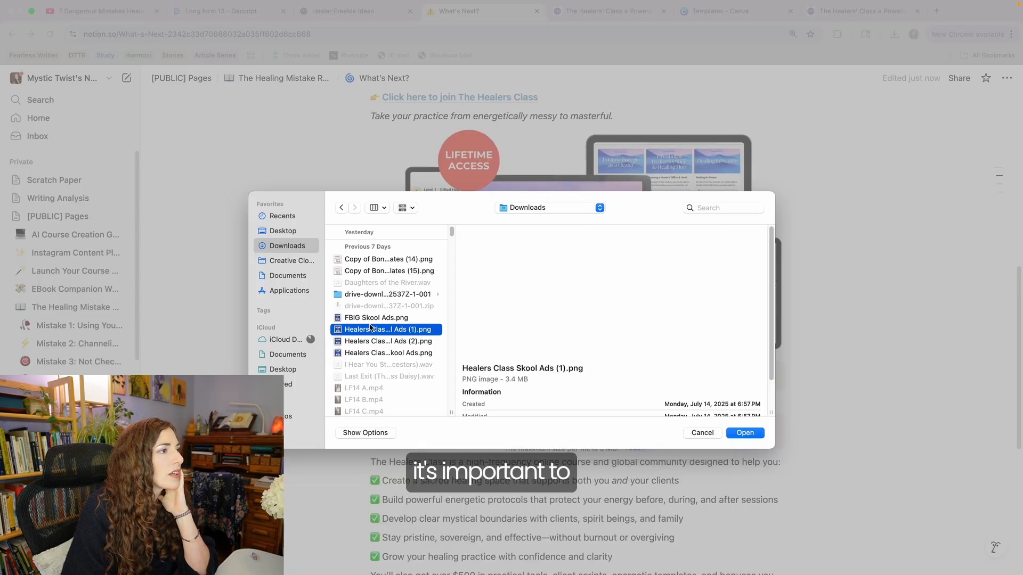
# - Insert Healers Class Skool Ads.png from Downloads between the Healers' Hub image and the "Your Next Step" callout
pyautogui.click(376, 352)
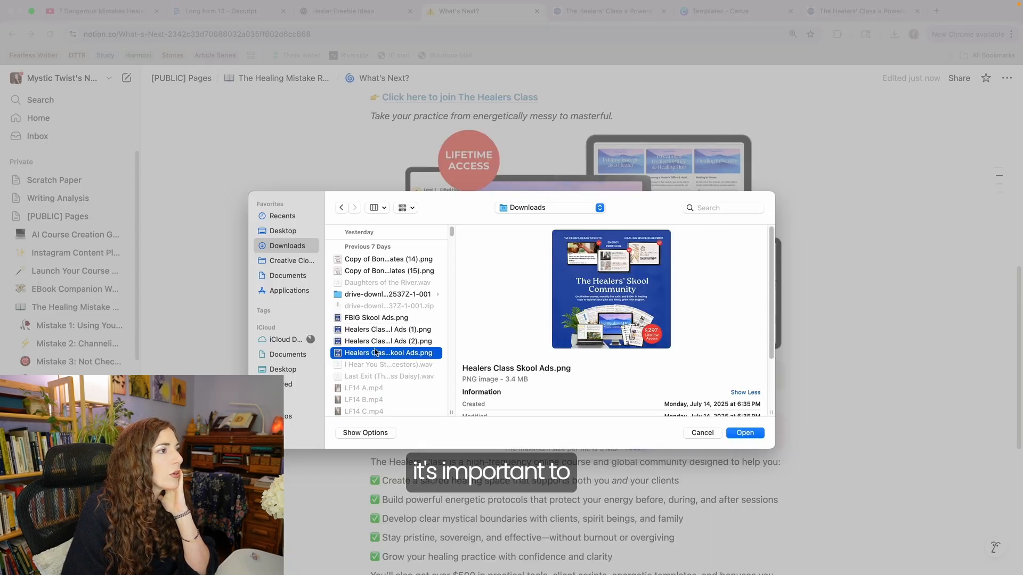
pyautogui.click(745, 433)
pyautogui.scroll(-5, 771, 426)
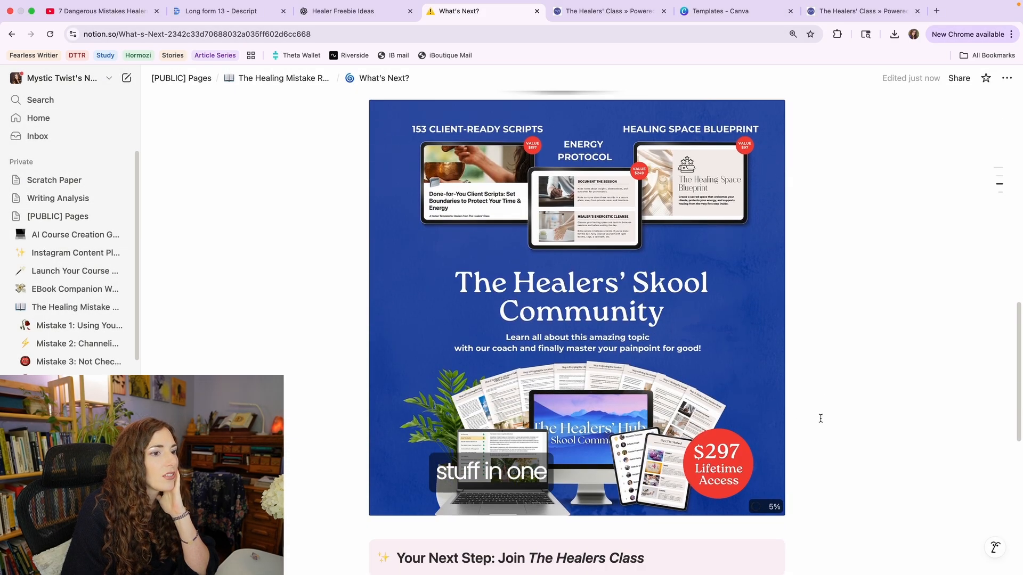
# - Review how the Healers' Hub mockup and the blue Healers' Skool Community ad look together within the What's Next? page
pyautogui.scroll(7, 820, 418)
pyautogui.scroll(-5, 818, 420)
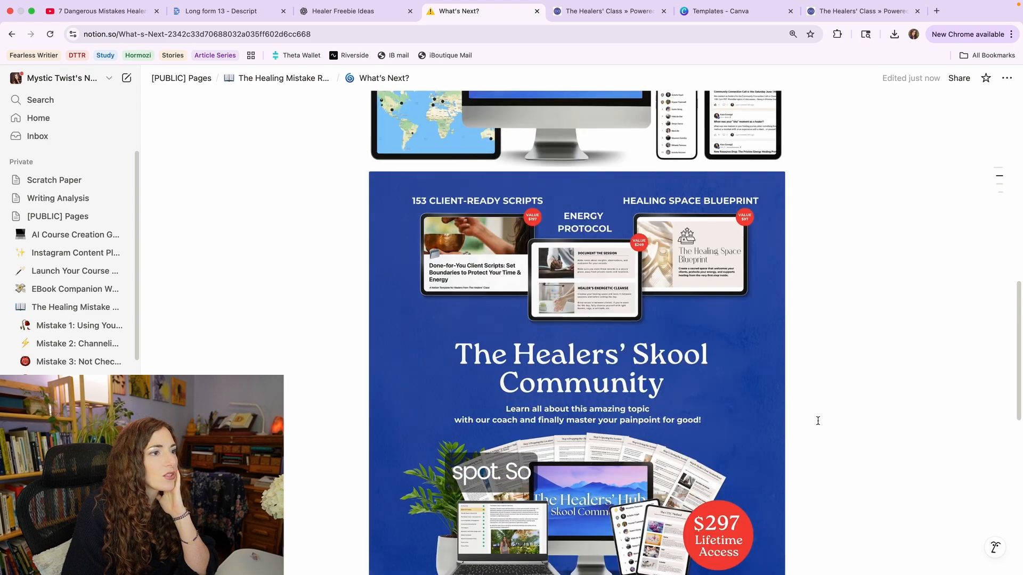
pyautogui.scroll(-2, 818, 421)
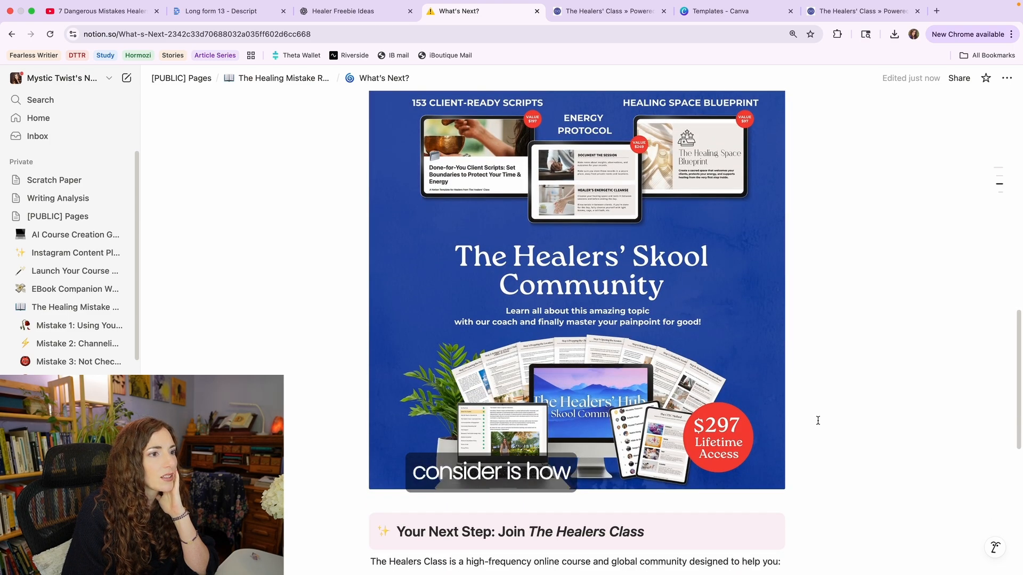
pyautogui.scroll(1, 818, 420)
pyautogui.scroll(5, 813, 418)
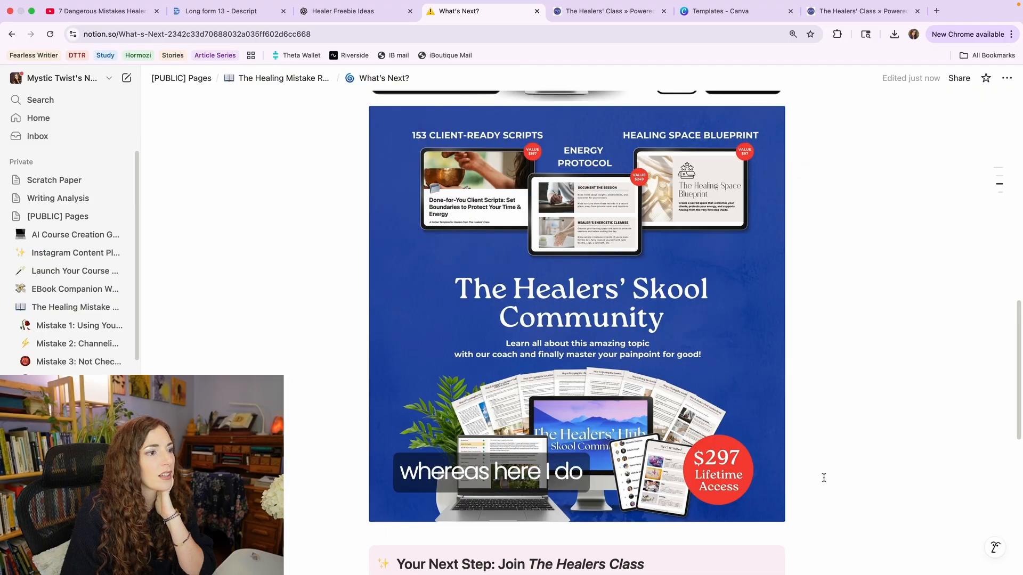
pyautogui.scroll(-1, 642, 442)
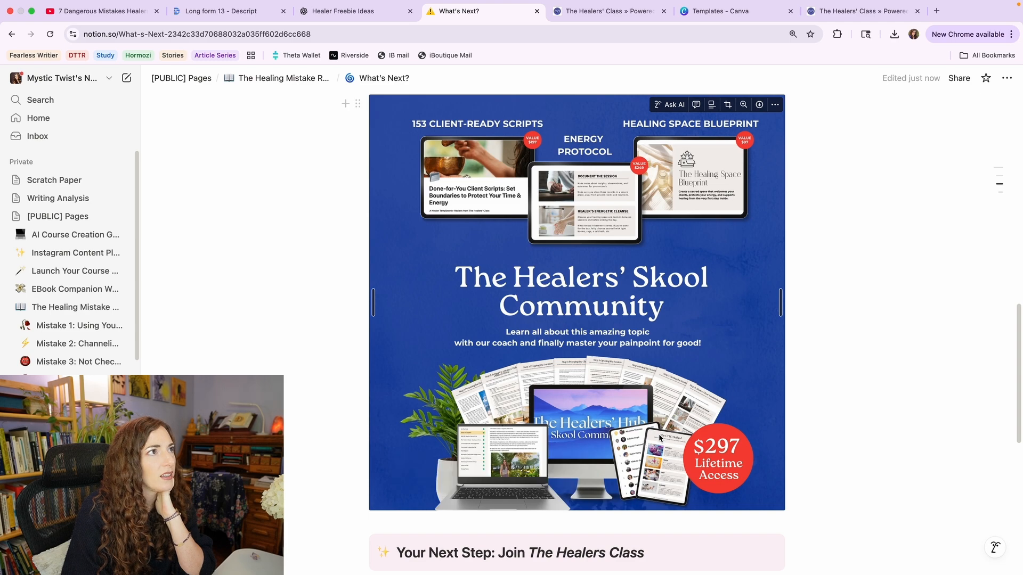
pyautogui.scroll(-3, 661, 437)
pyautogui.scroll(10, 659, 436)
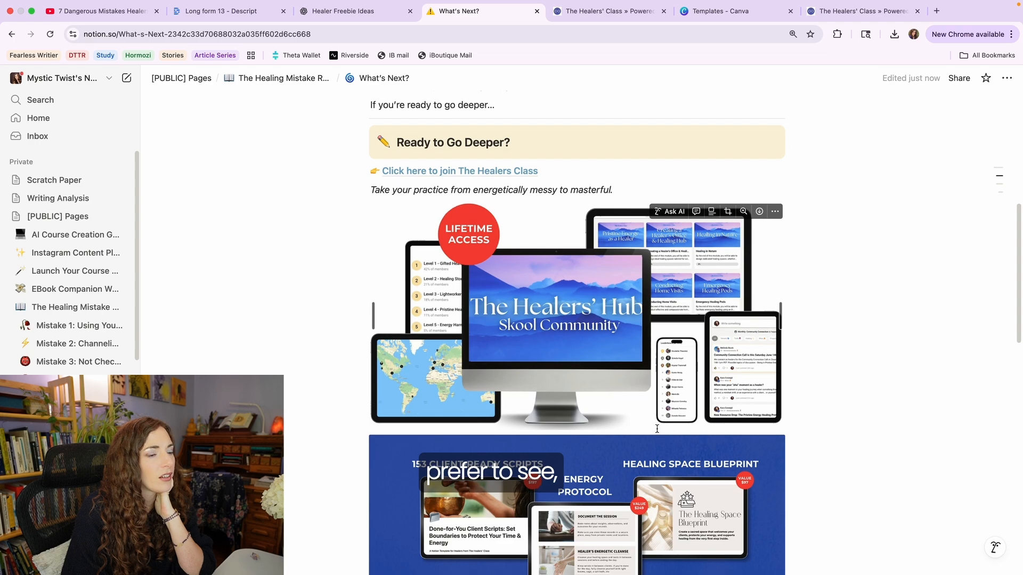
pyautogui.scroll(-10, 657, 432)
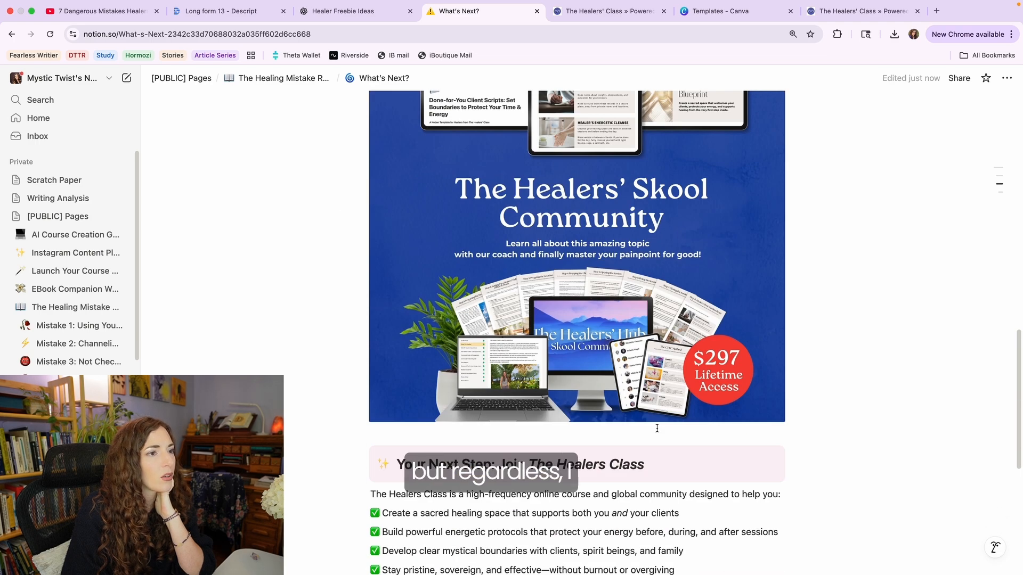
# - Delete the Healers' Hub Skool Community mockup image above the blue Healers' Skool Community ad in the Ready to Go Deeper? section
pyautogui.scroll(5, 657, 428)
pyautogui.scroll(-1, 661, 430)
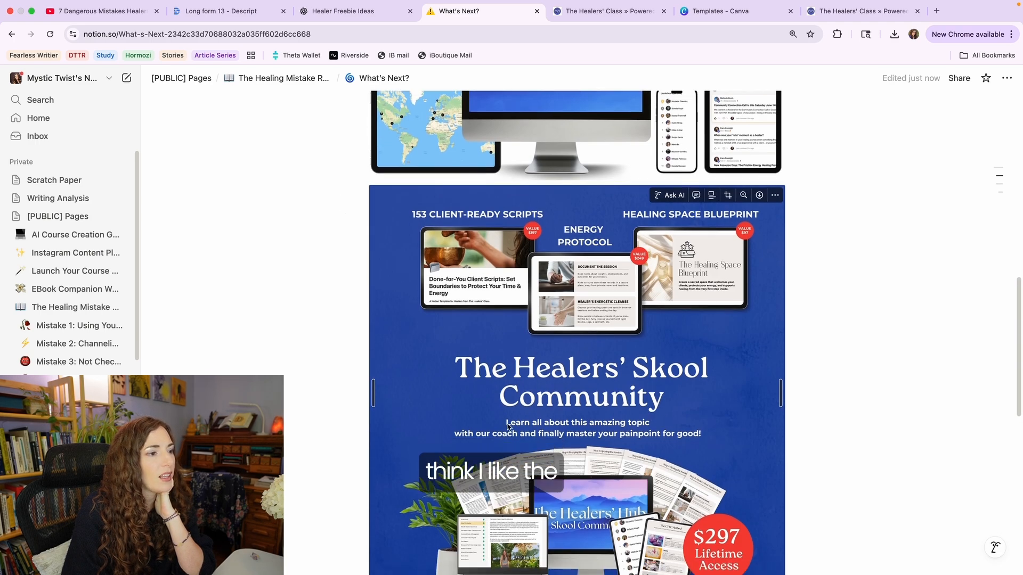
pyautogui.scroll(-1, 613, 418)
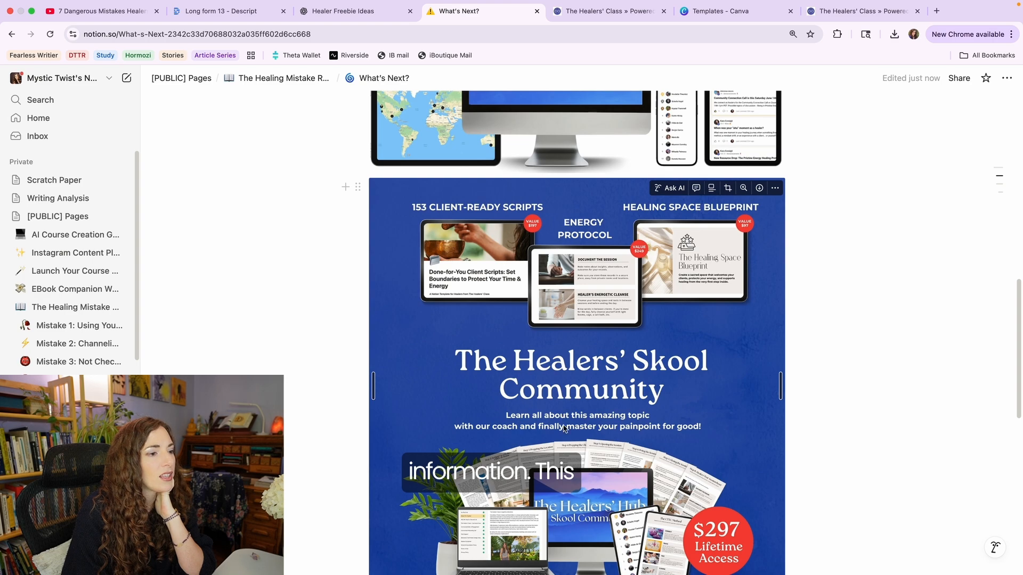
pyautogui.scroll(-1, 565, 462)
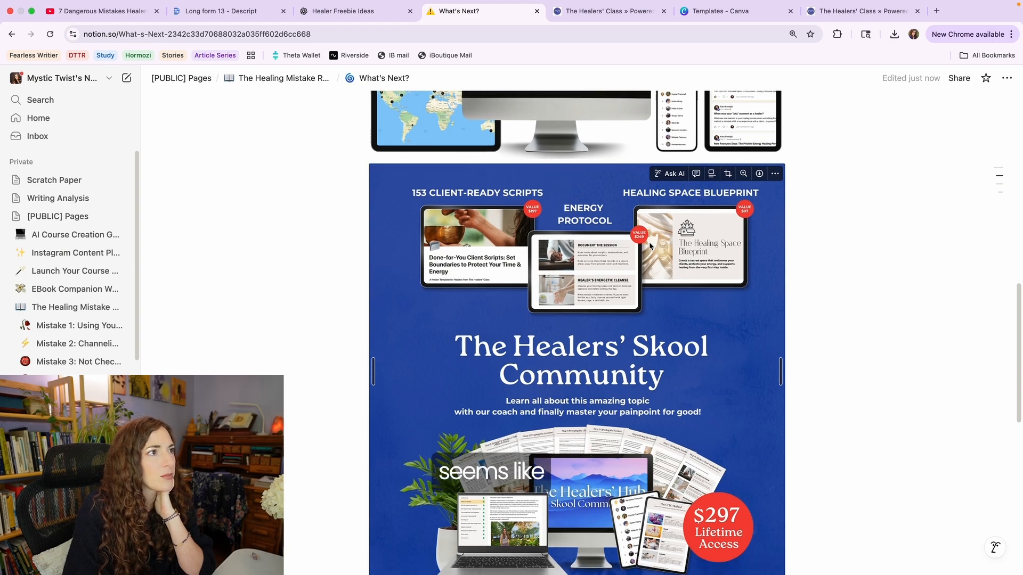
pyautogui.scroll(4, 628, 375)
pyautogui.scroll(10, 627, 374)
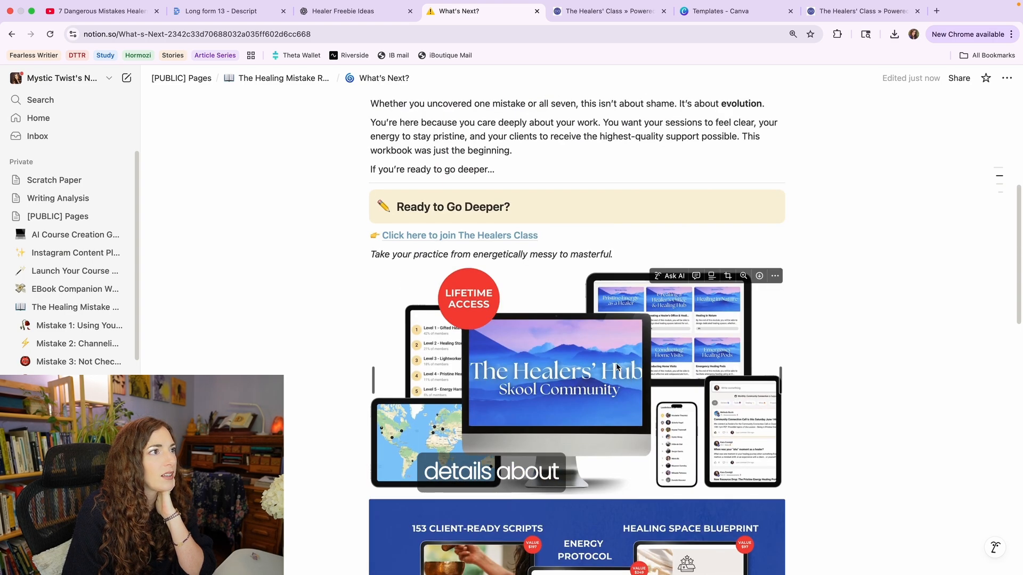
pyautogui.scroll(-1, 600, 389)
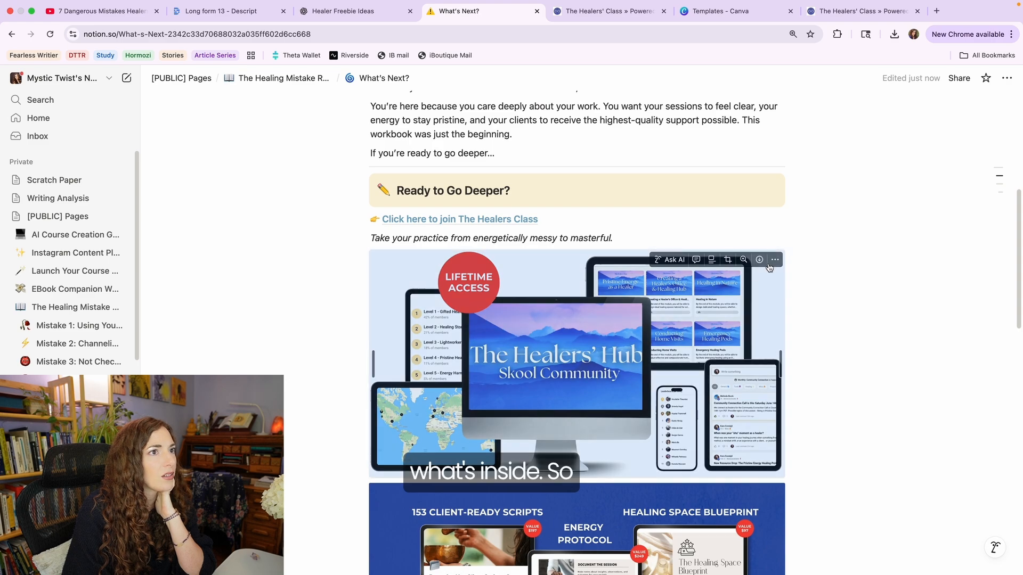
pyautogui.press('BackSpace')
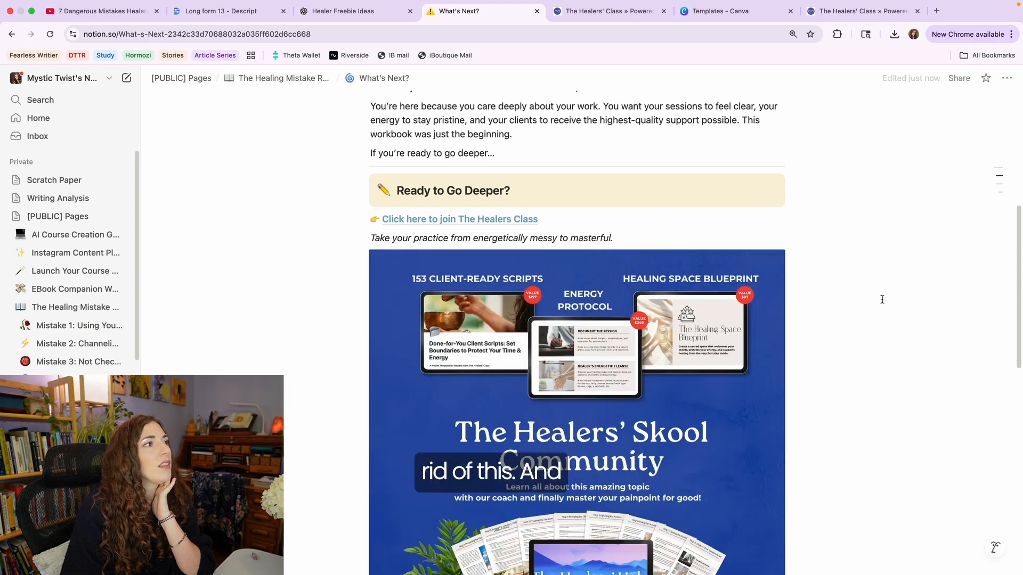
# - Move the "Your Next Step: Join The Healers Class" heading, its checklist and the bonuses paragraph directly above "Ready to Go Deeper?"
pyautogui.scroll(-5, 845, 306)
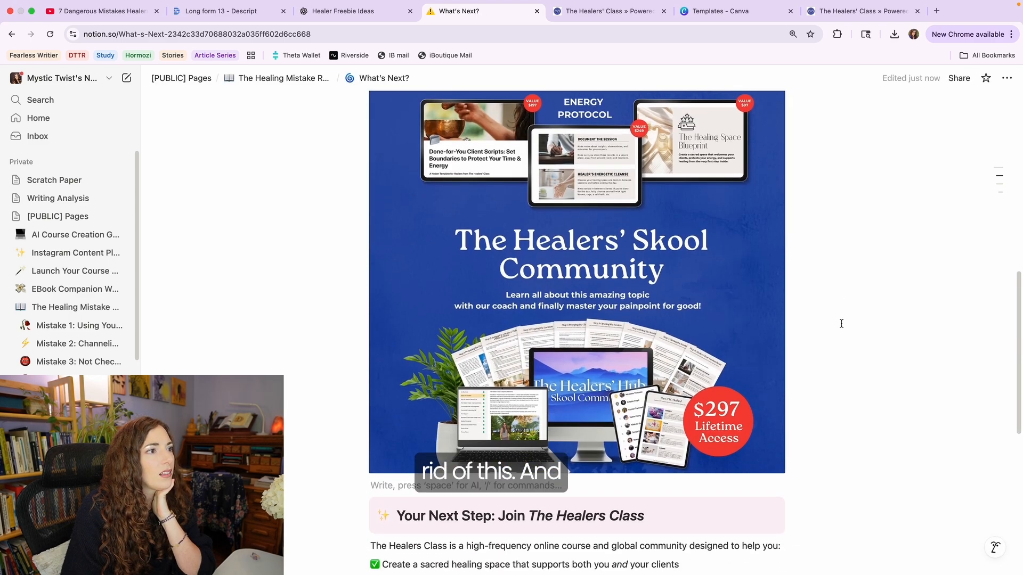
pyautogui.scroll(-4, 837, 329)
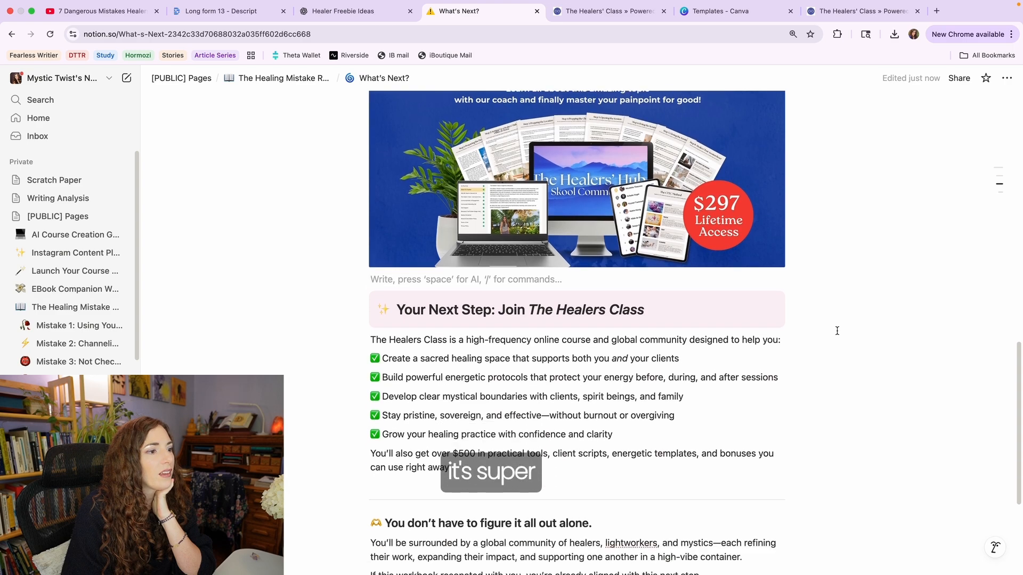
pyautogui.scroll(11, 822, 342)
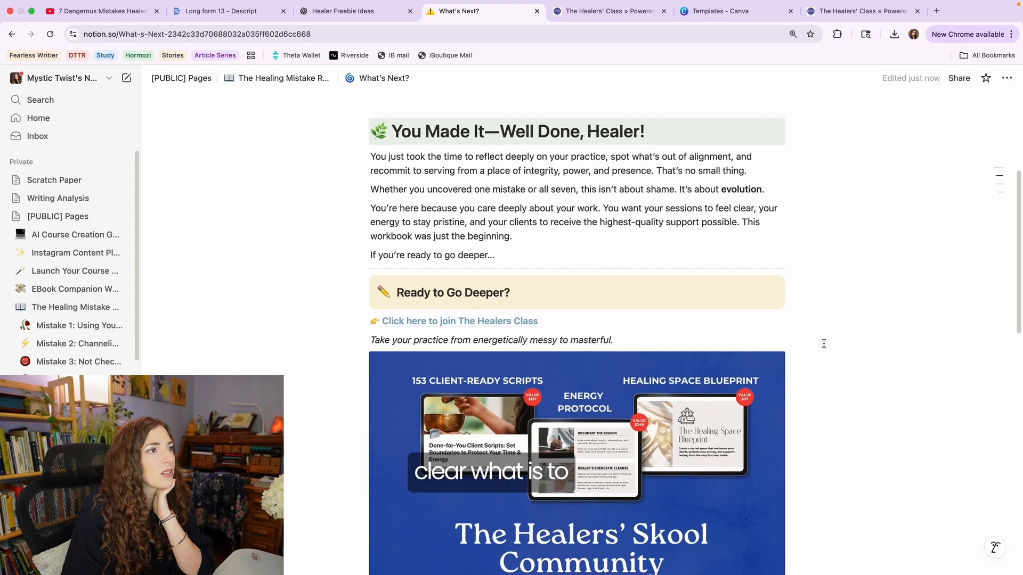
pyautogui.scroll(-10, 824, 344)
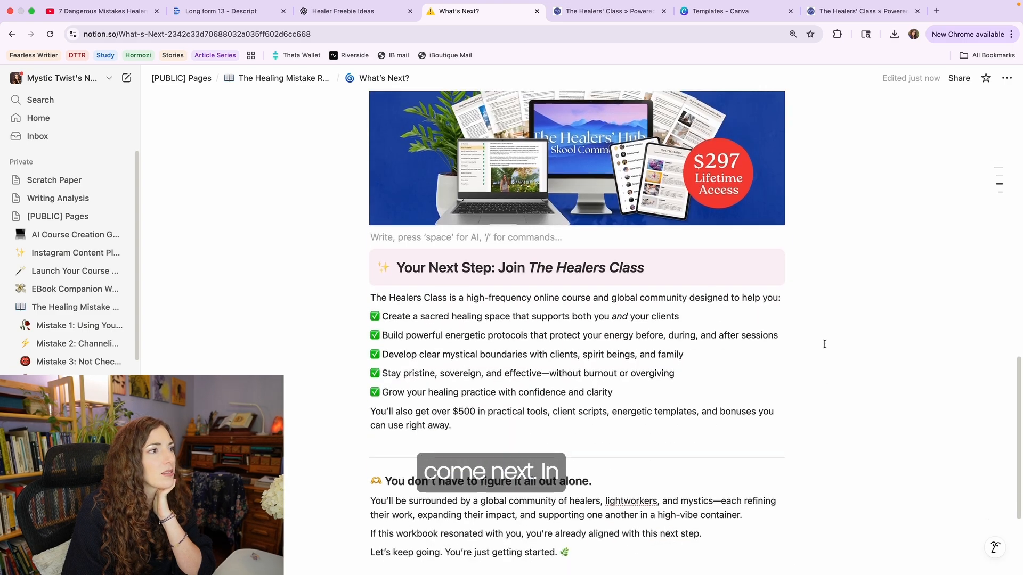
pyautogui.scroll(11, 810, 347)
pyautogui.scroll(-9, 799, 349)
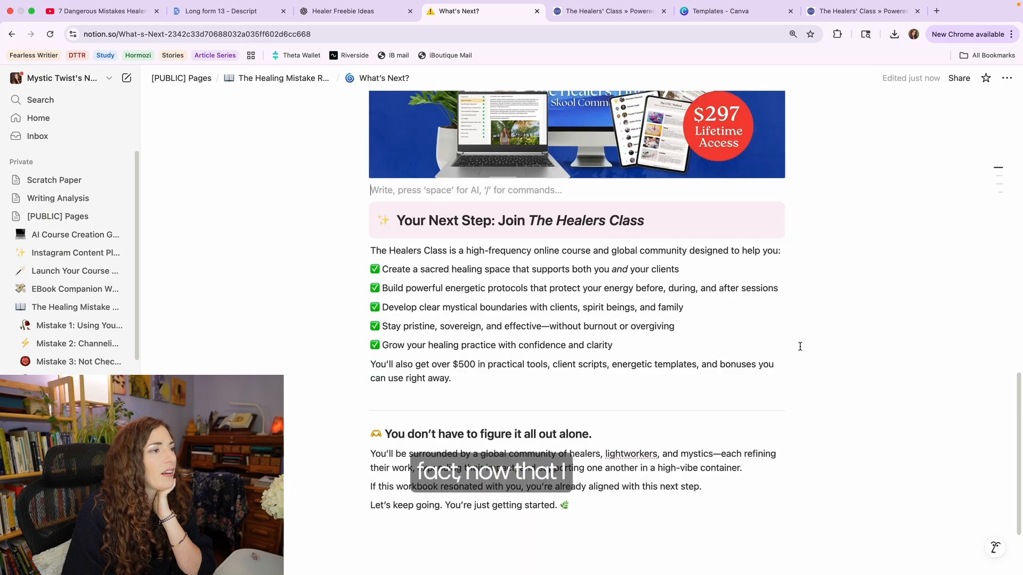
pyautogui.moveTo(465, 525); pyautogui.dragTo(391, 425)
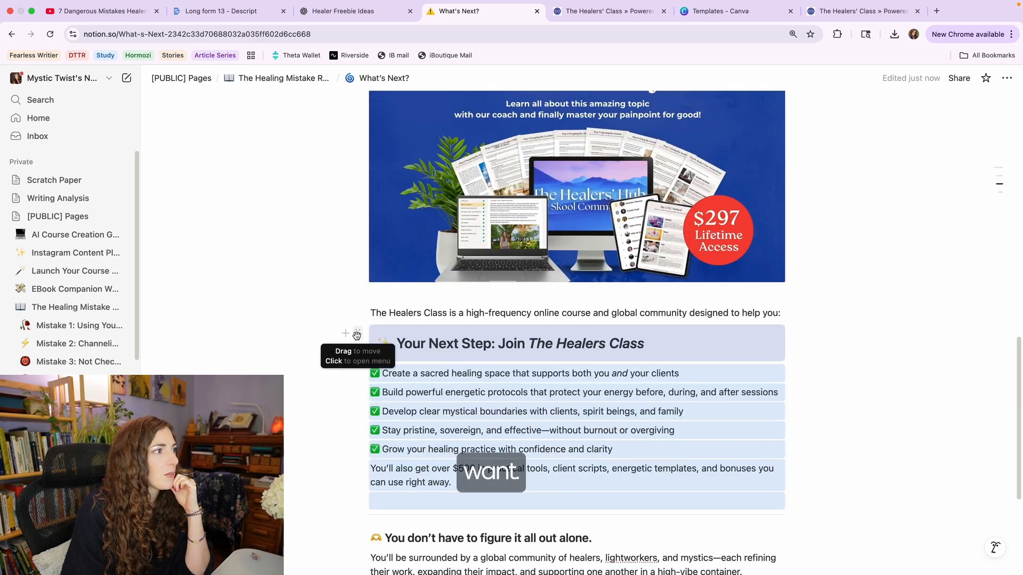
pyautogui.scroll(10, 352, 338)
pyautogui.moveTo(356, 335); pyautogui.dragTo(357, 272)
pyautogui.scroll(3, 347, 322)
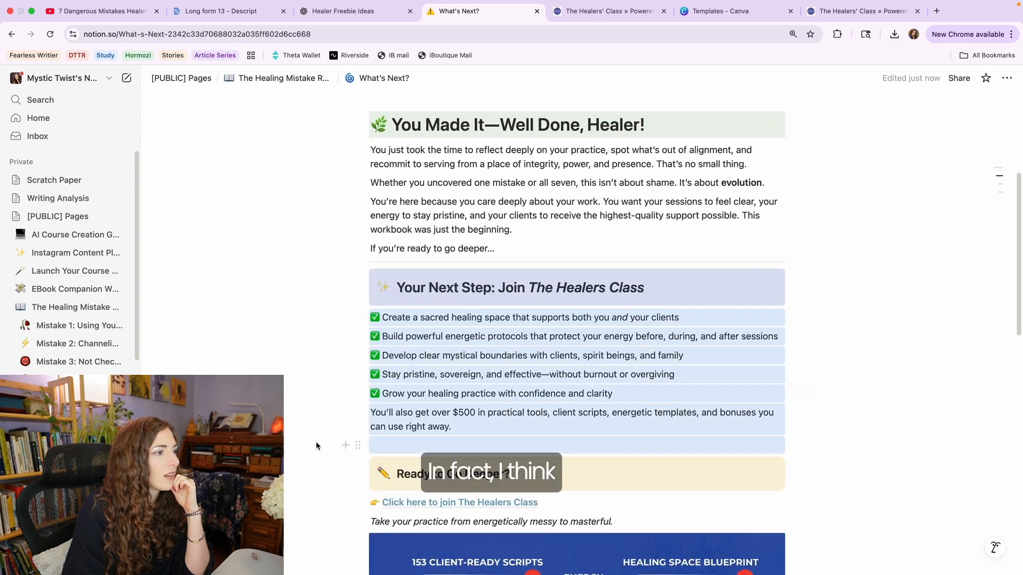
pyautogui.click(529, 438)
pyautogui.click(462, 453)
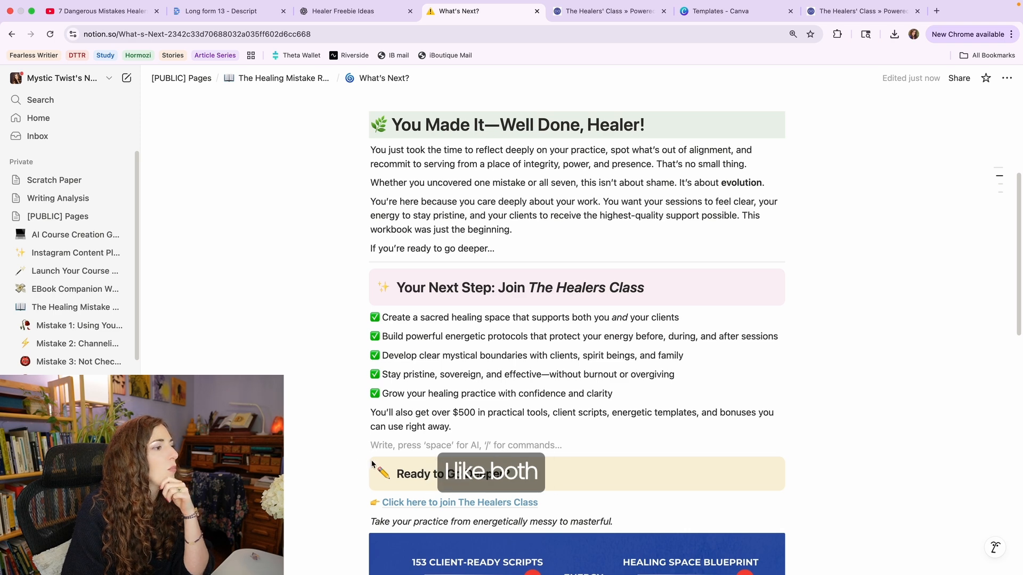
# - Insert the image "Skool mockup (2).png" from the Healers Class landing page images below the bonuses paragraph and check the page layout
pyautogui.click(346, 445)
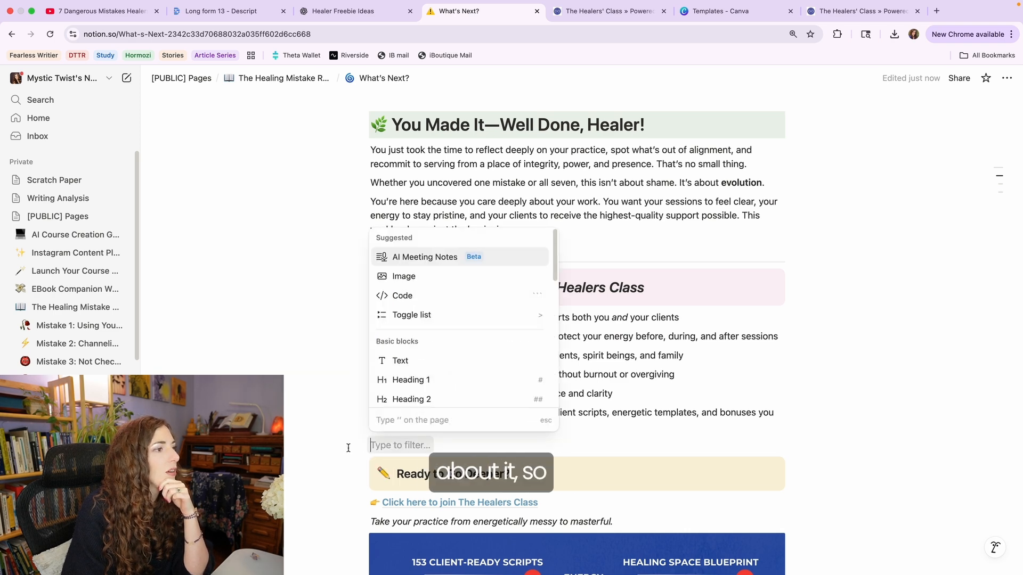
pyautogui.click(432, 277)
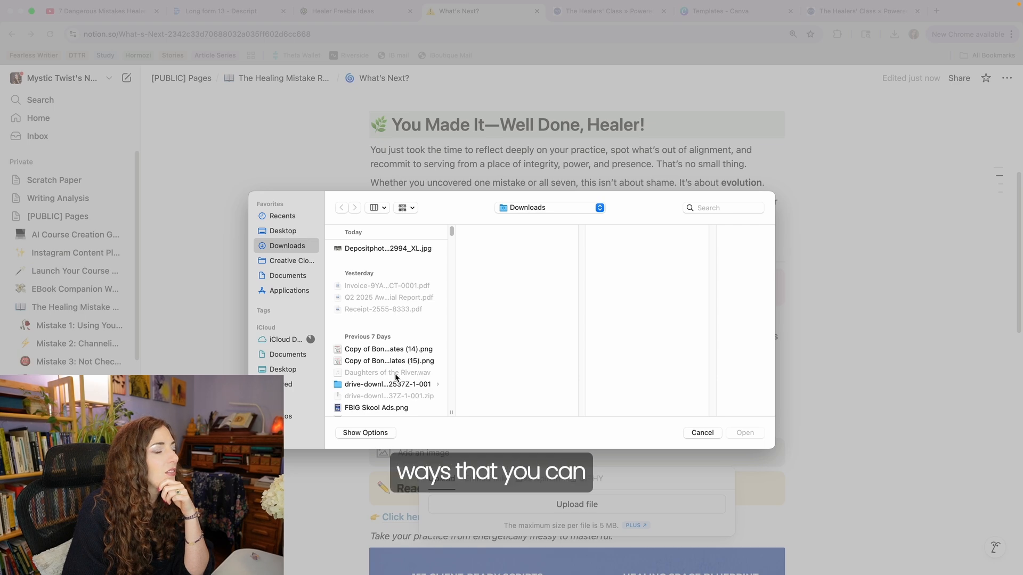
pyautogui.click(284, 274)
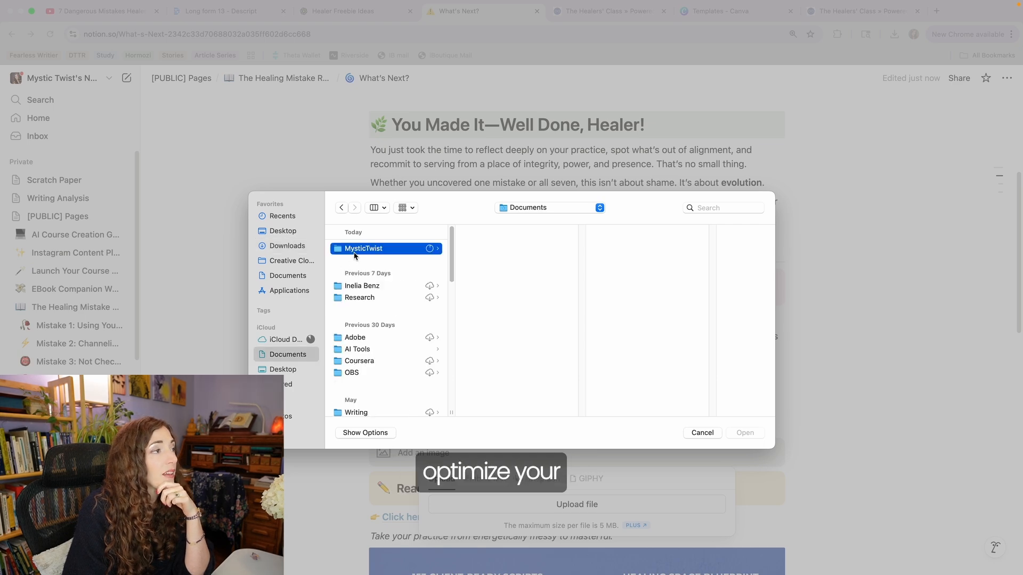
pyautogui.click(532, 249)
pyautogui.click(639, 248)
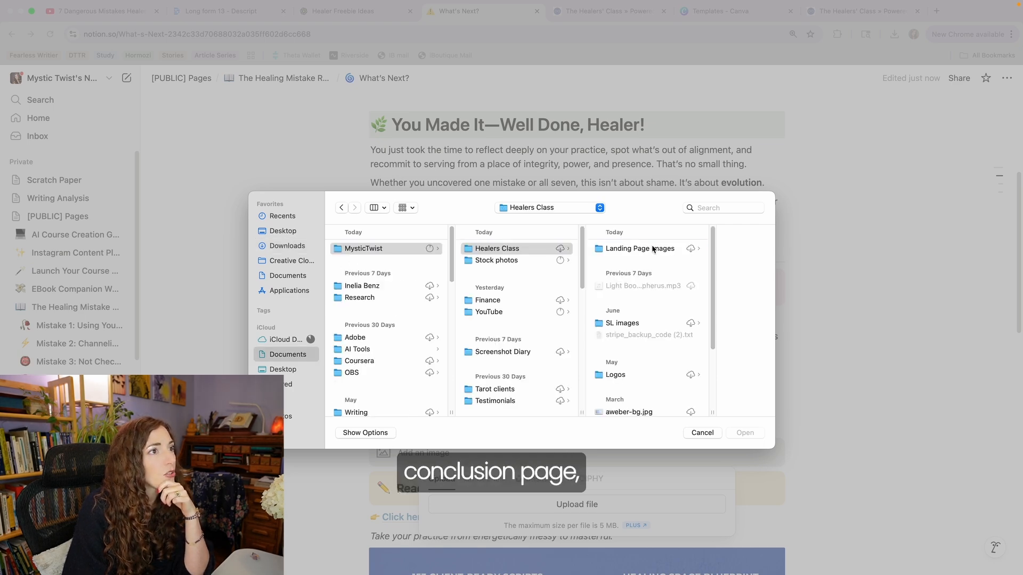
pyautogui.click(693, 286)
pyautogui.click(744, 434)
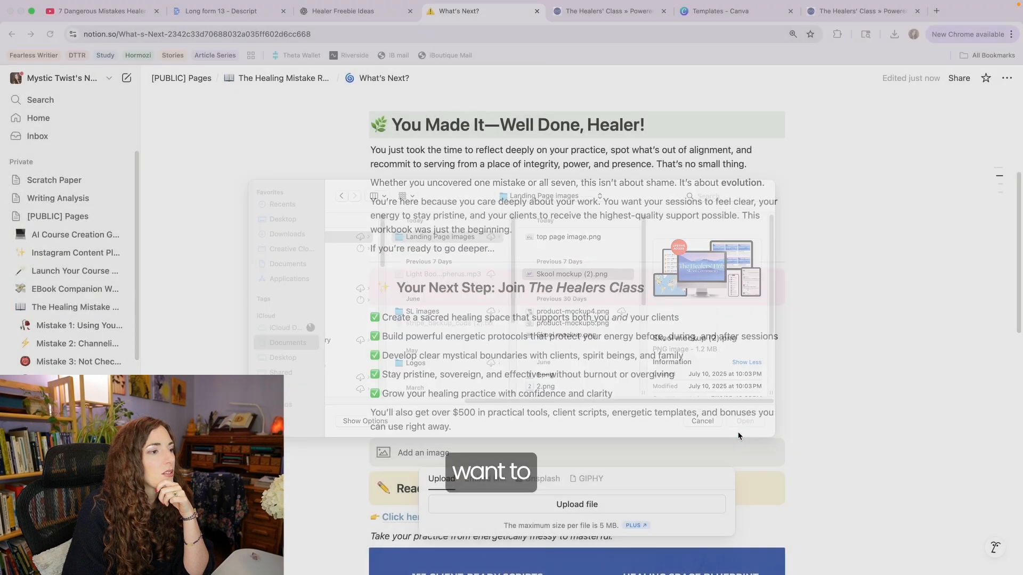
pyautogui.scroll(-5, 728, 368)
pyautogui.scroll(-10, 729, 368)
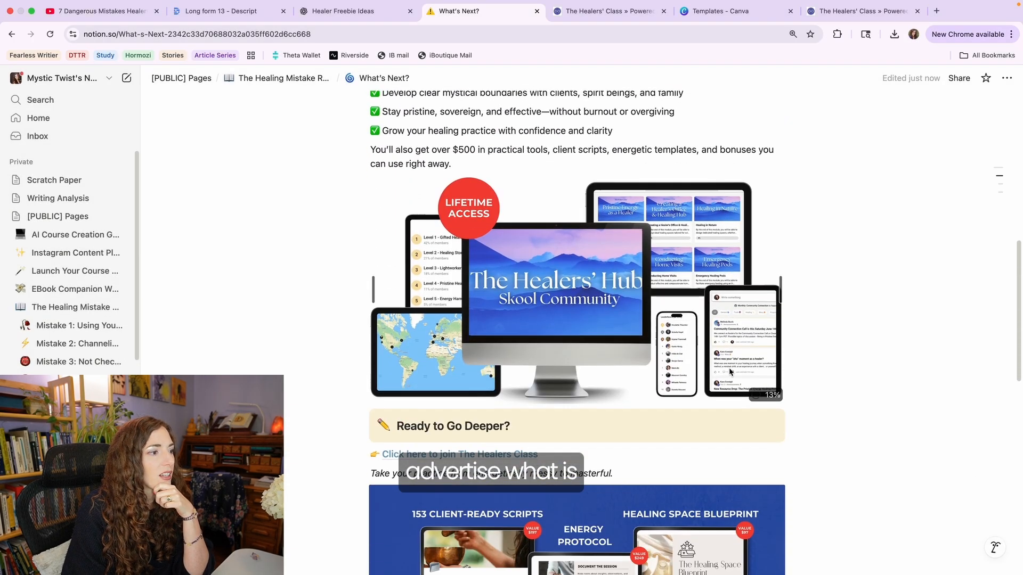
pyautogui.scroll(-4, 797, 385)
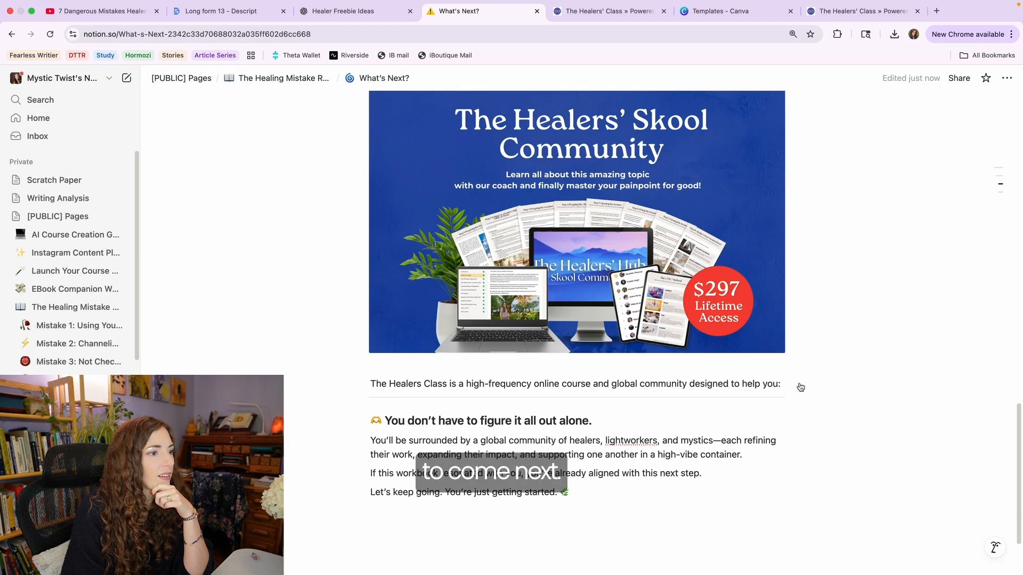
pyautogui.scroll(20, 547, 463)
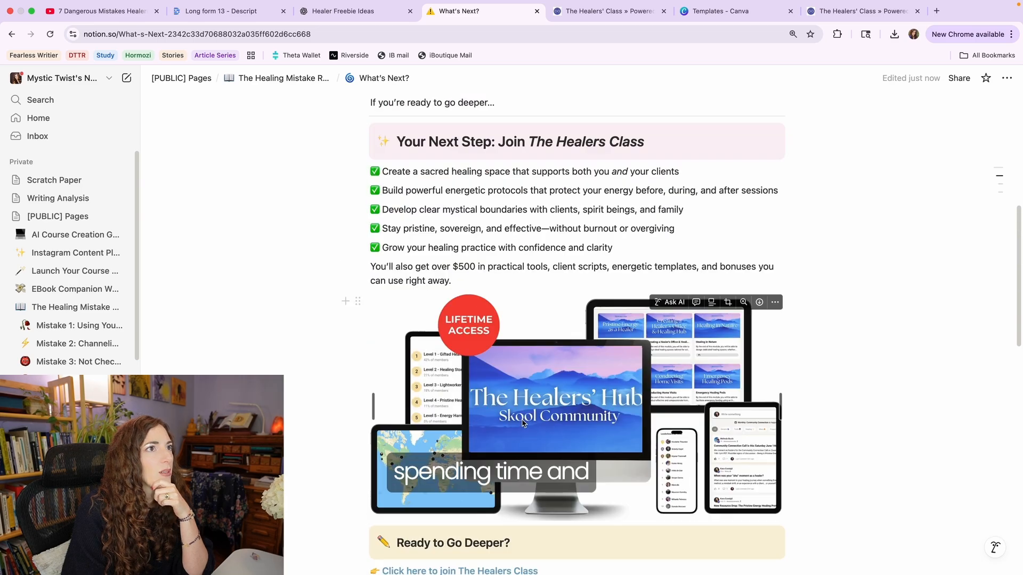
pyautogui.scroll(2, 532, 422)
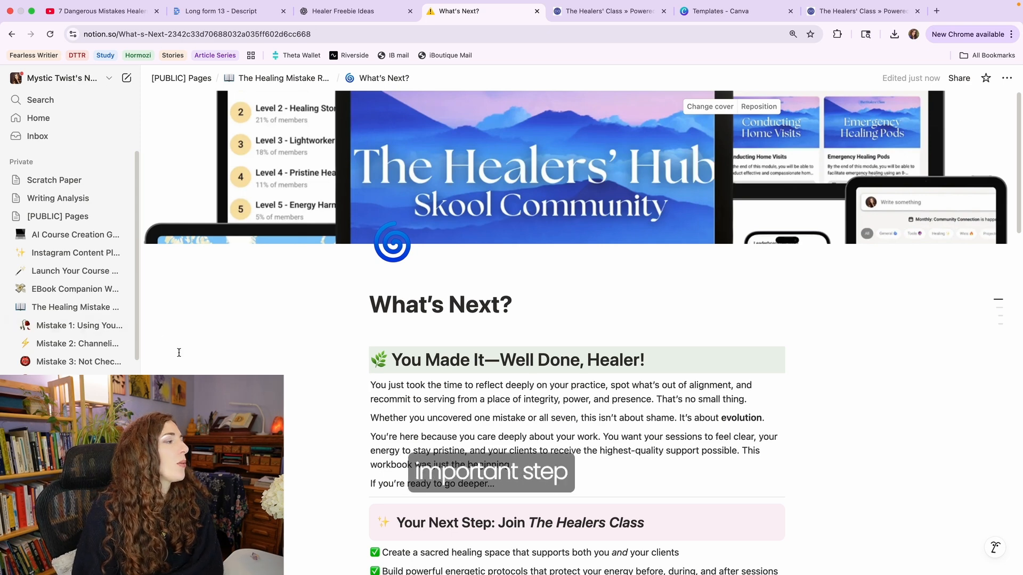
# - Compare the workbook's main page cover with the covers of the AI Course Creation Guide and the Instagram Content Planner
pyautogui.click(74, 313)
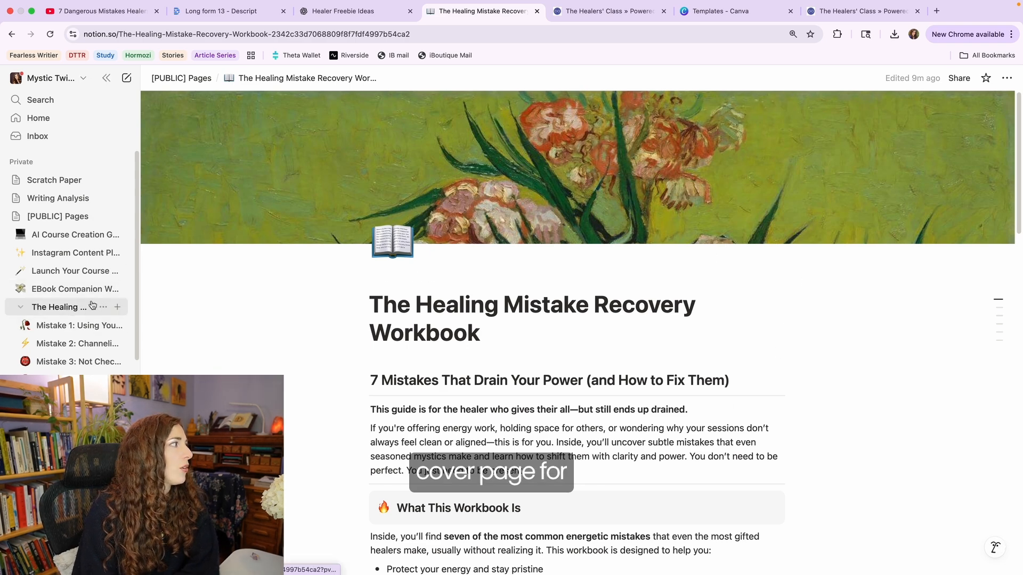
pyautogui.click(58, 240)
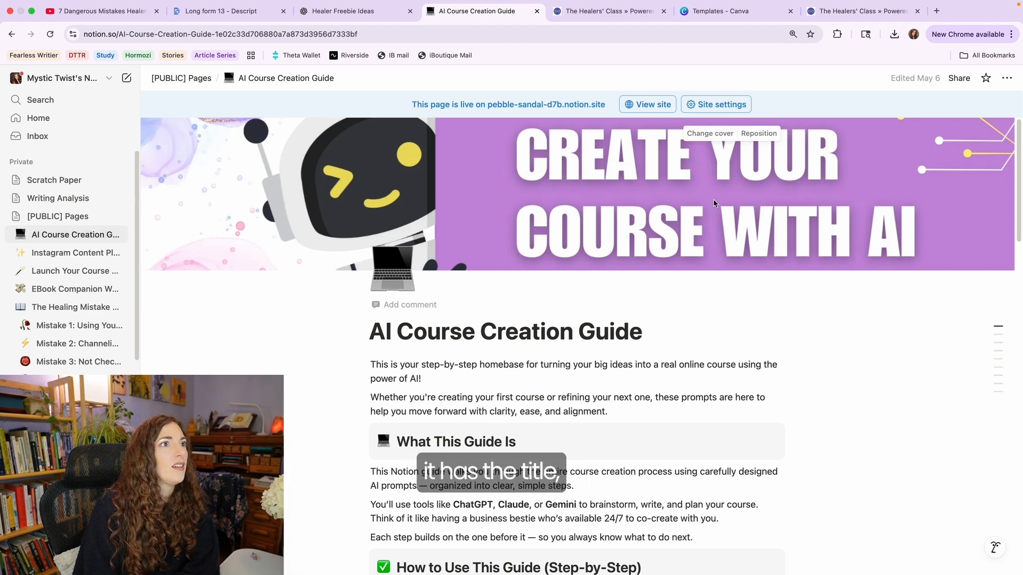
pyautogui.click(60, 254)
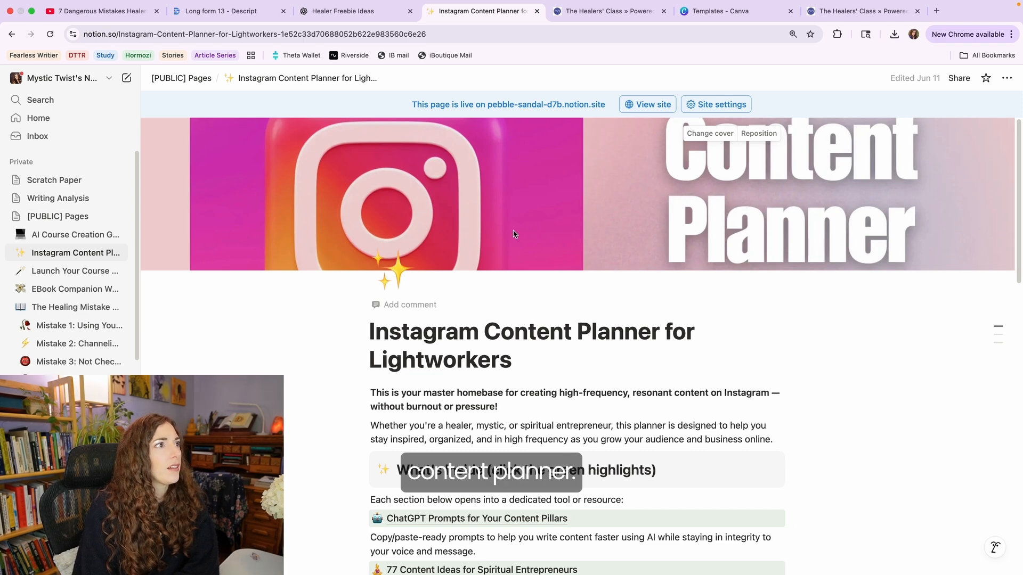
pyautogui.click(75, 307)
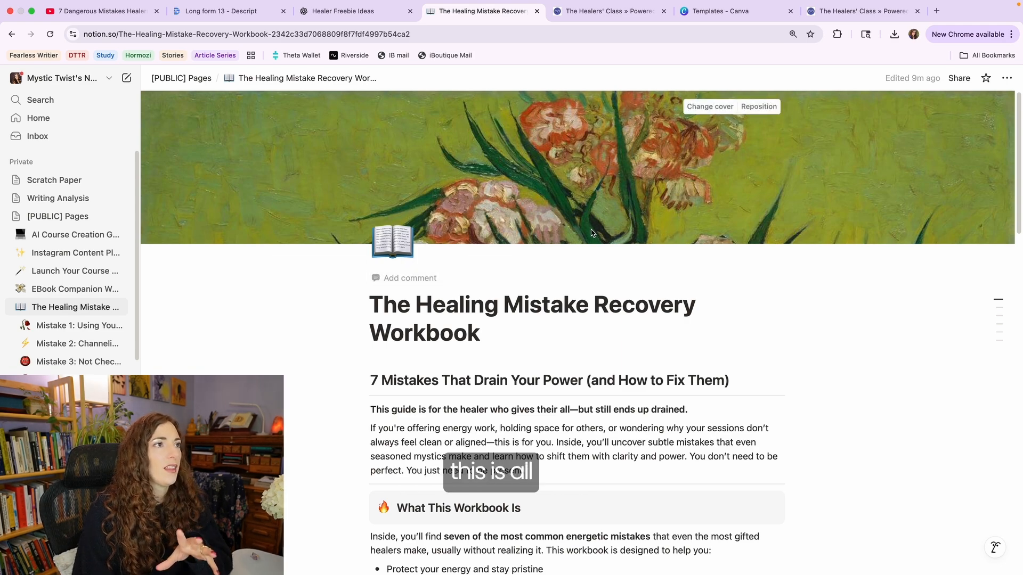
# - Switch to Canva and browse the purchased designs in the Templates folder
pyautogui.click(733, 15)
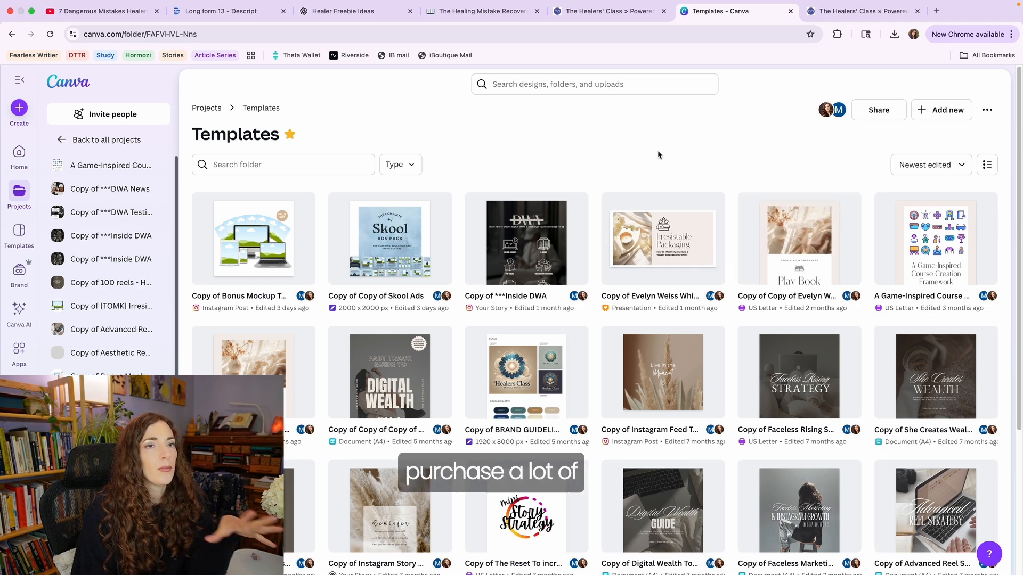
pyautogui.scroll(-3, 644, 197)
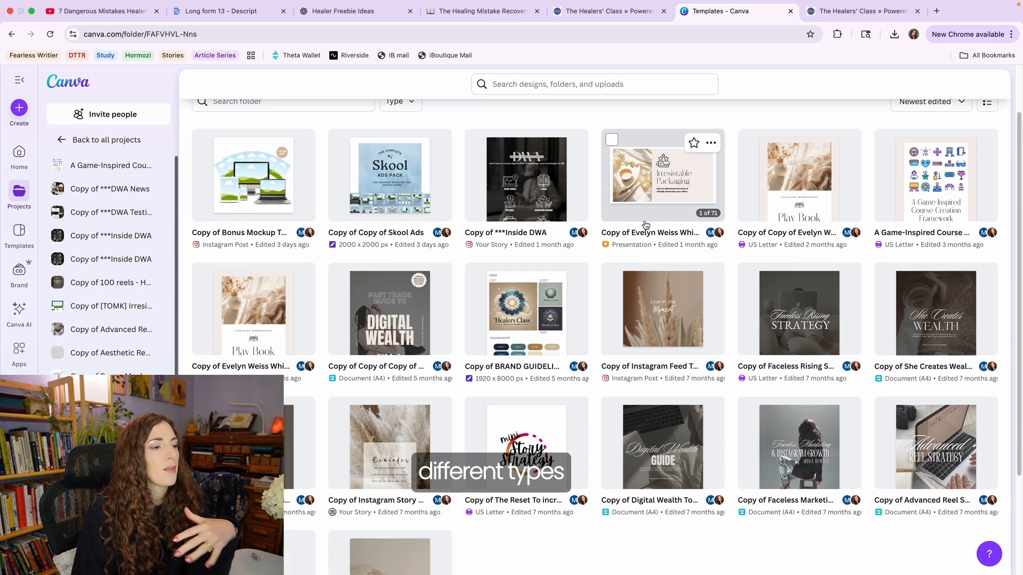
pyautogui.scroll(-2, 646, 217)
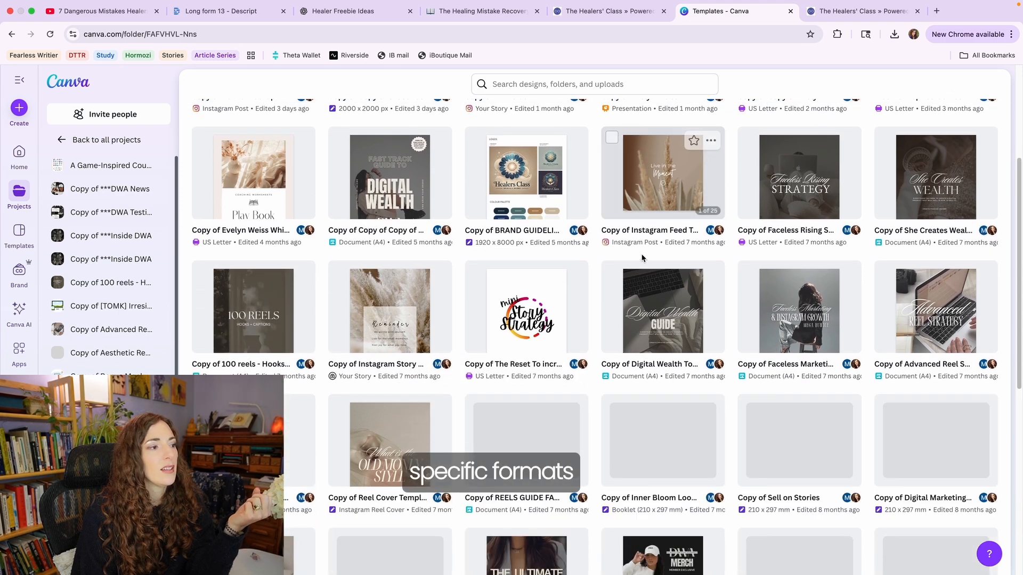
pyautogui.scroll(-3, 645, 256)
pyautogui.scroll(-2, 648, 238)
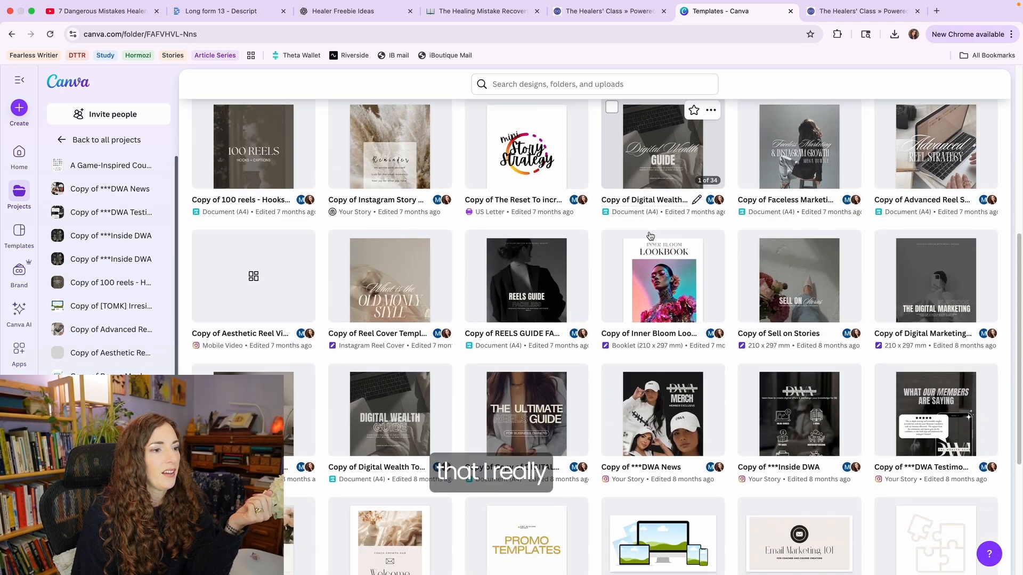
pyautogui.scroll(-3, 650, 238)
pyautogui.scroll(10, 651, 246)
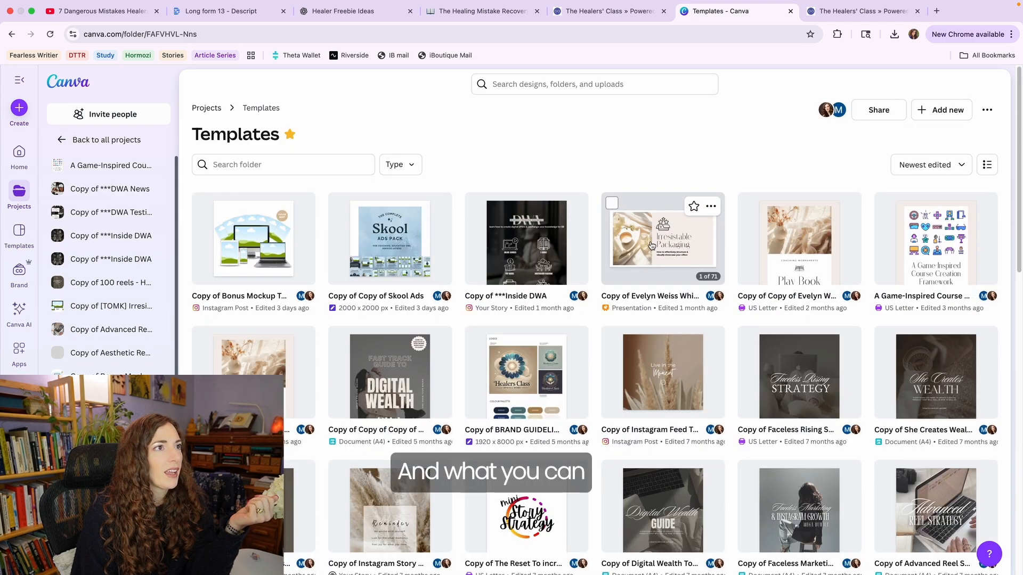
# - Try to find "workbook" among the design types for a new Canva design
pyautogui.click(19, 109)
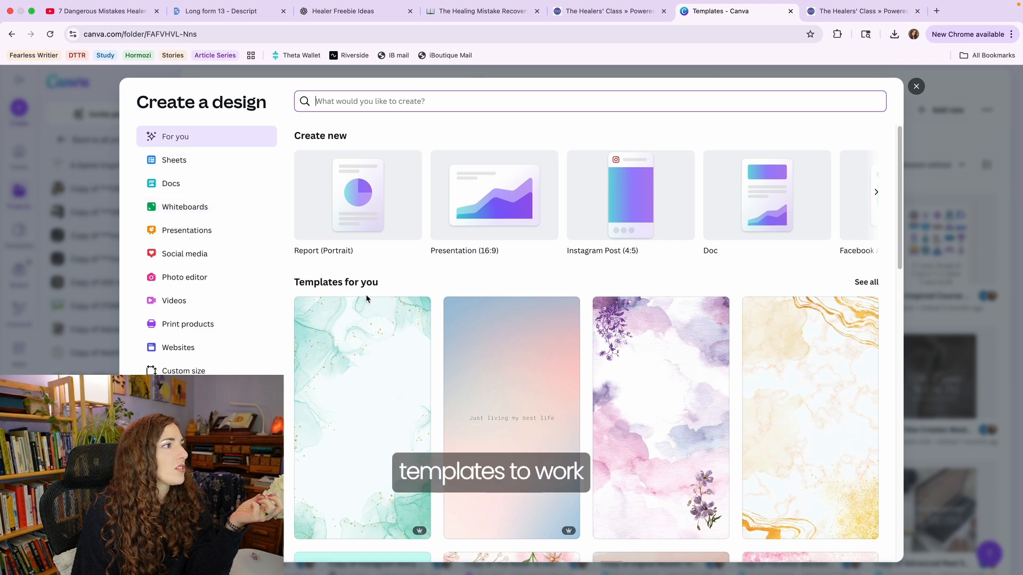
pyautogui.write('workp')
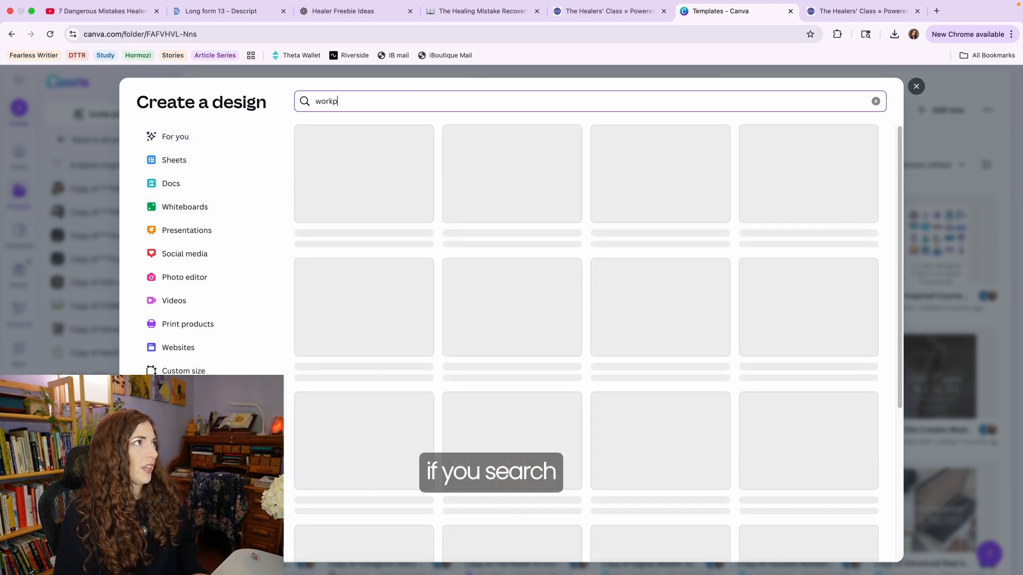
pyautogui.press('BackSpace')
pyautogui.write('book')
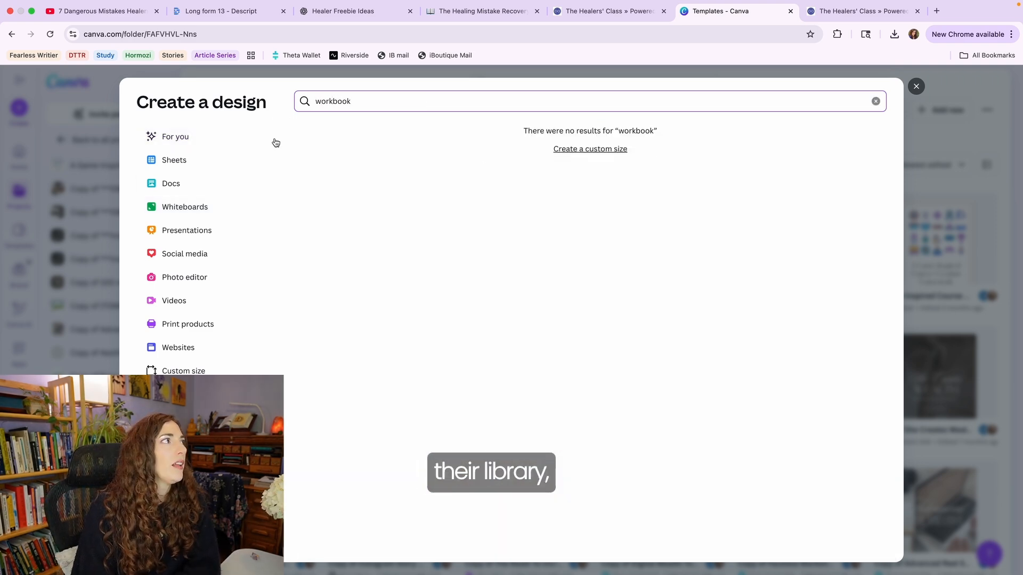
pyautogui.press('Escape')
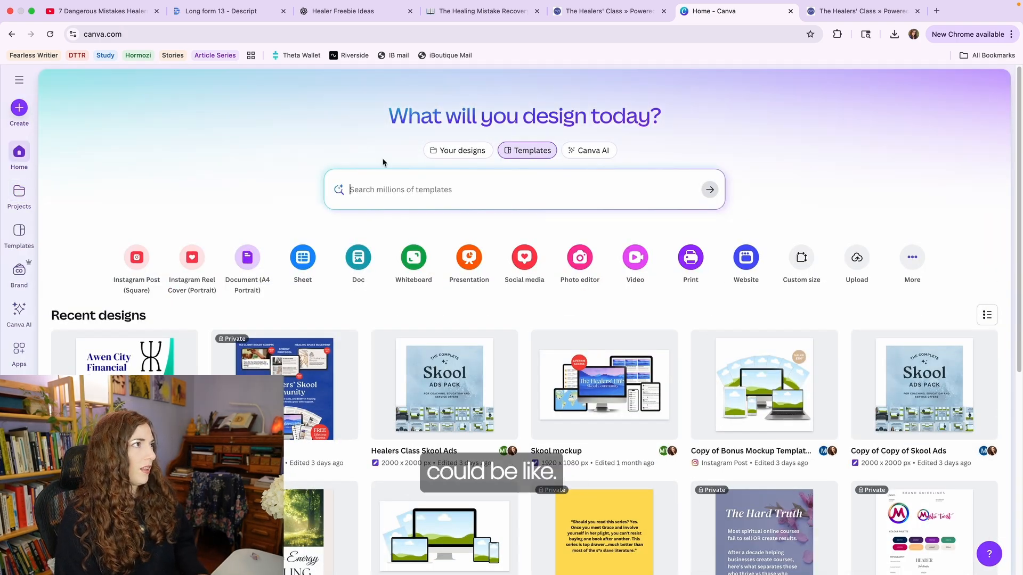
# - Search Canva's public template library for "workbook" and browse the cover designs
pyautogui.write('workbook')
pyautogui.press('Return')
pyautogui.scroll(-3, 230, 277)
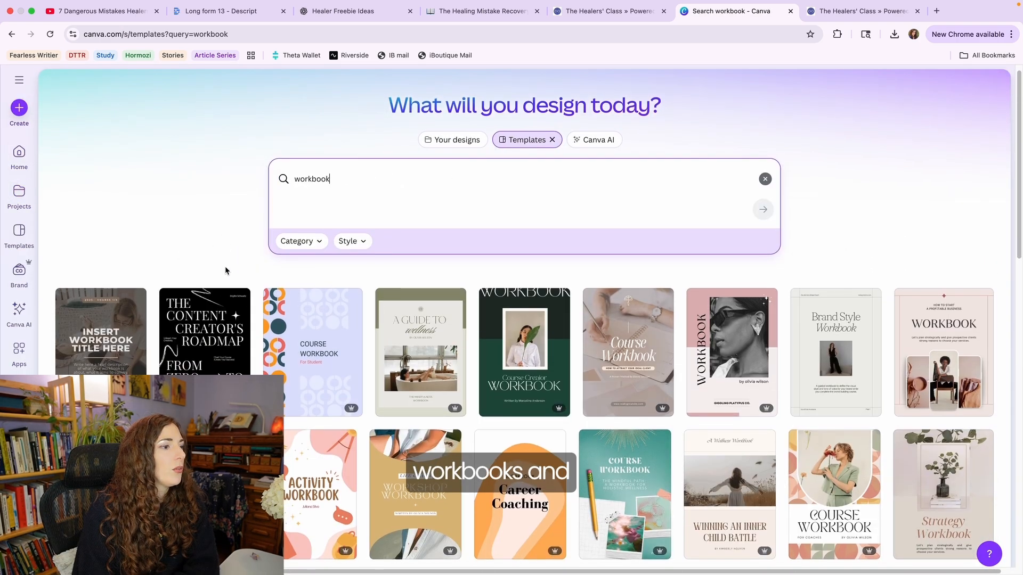
pyautogui.scroll(-4, 236, 272)
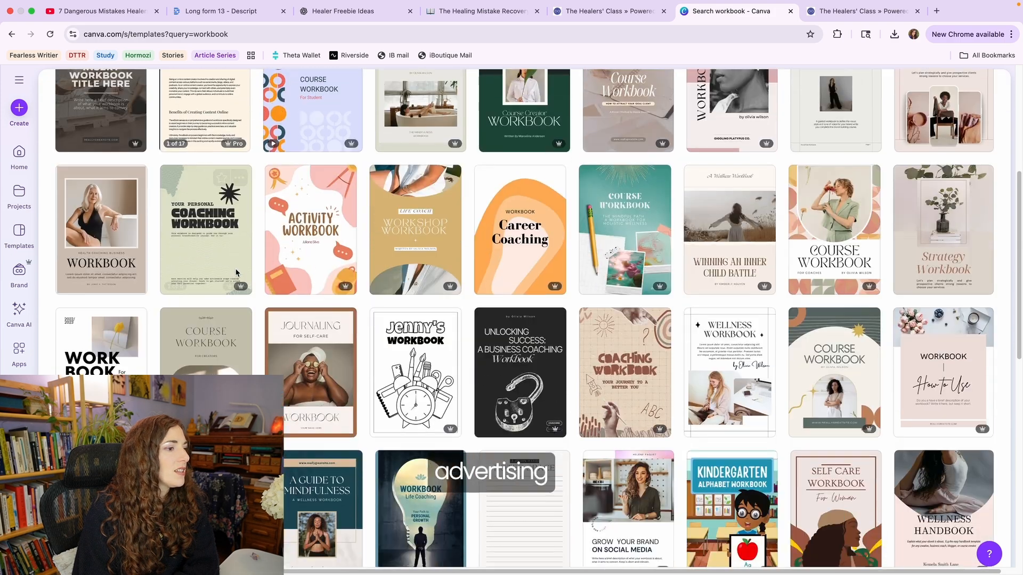
pyautogui.scroll(5, 494, 387)
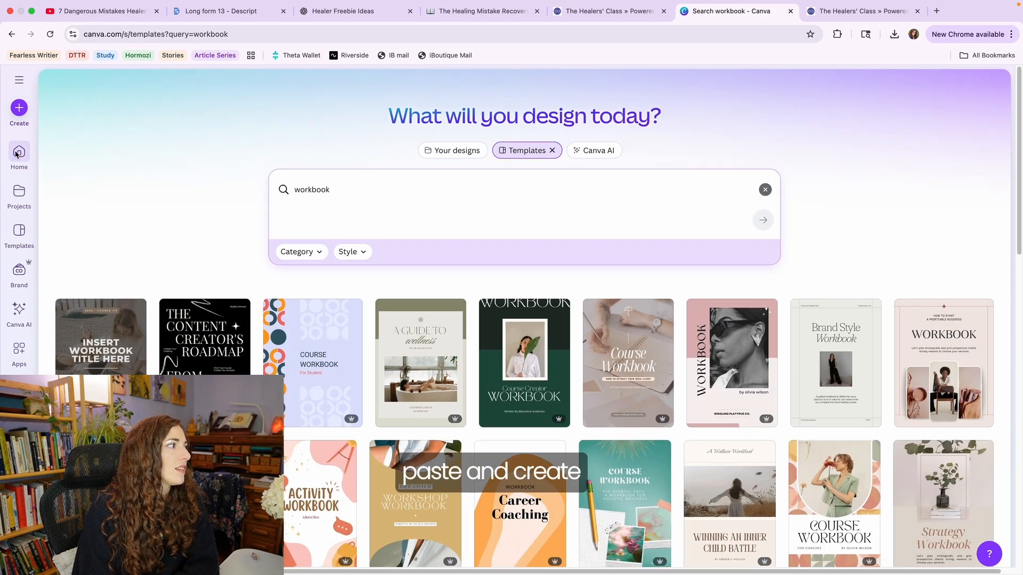
# - Duplicate the "Irresistable Packaging" presentation in Canva's Templates folder, open the copy and name it "Cover for Healers Recovery Workbook Freebie"
pyautogui.click(17, 154)
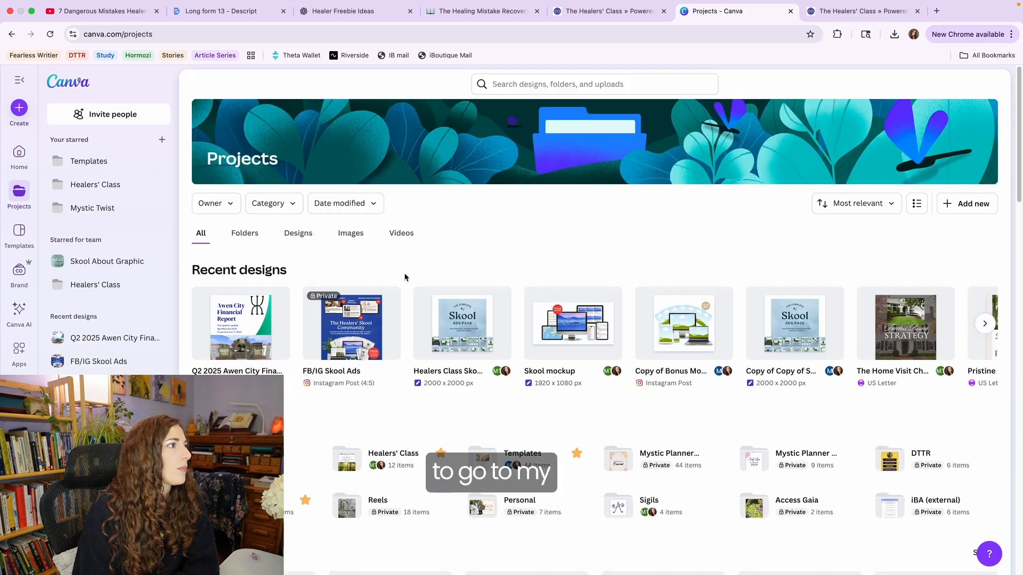
pyautogui.click(98, 161)
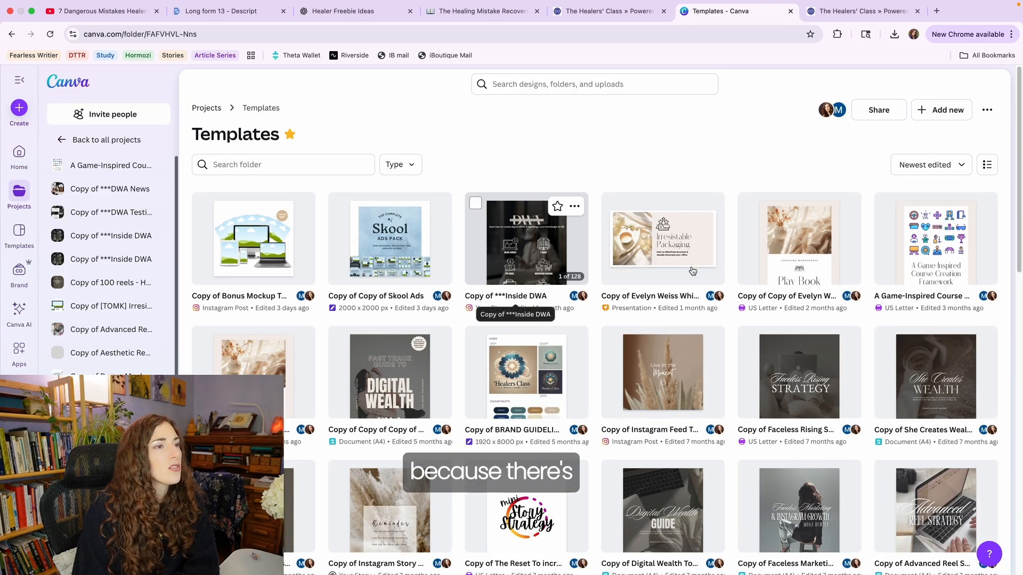
pyautogui.click(711, 206)
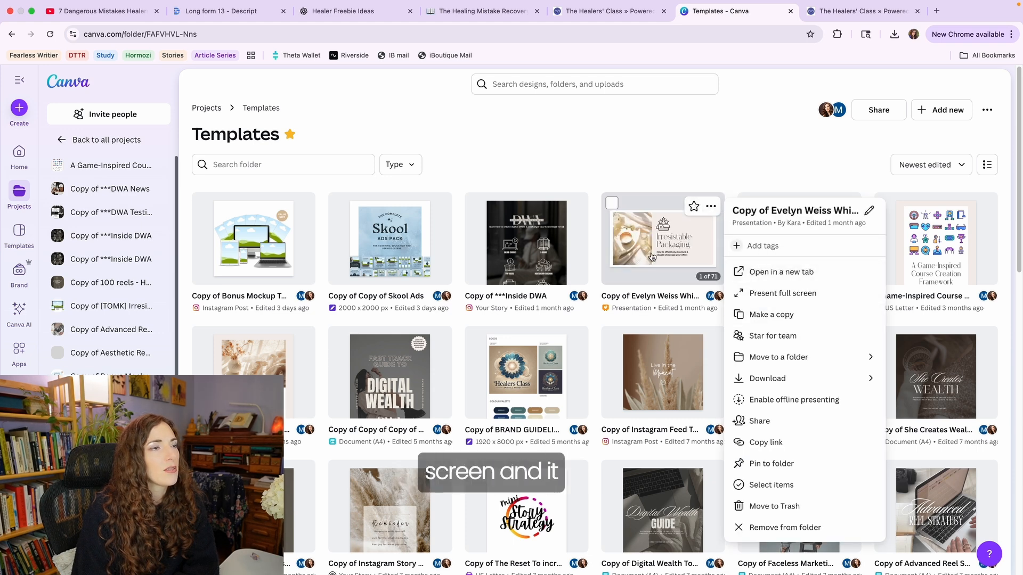
pyautogui.click(750, 315)
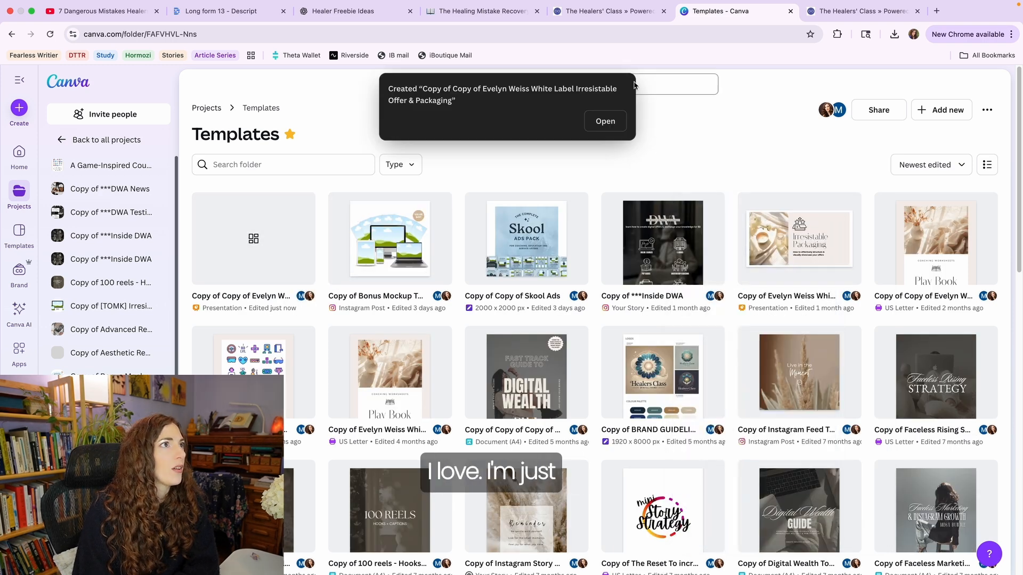
pyautogui.click(605, 123)
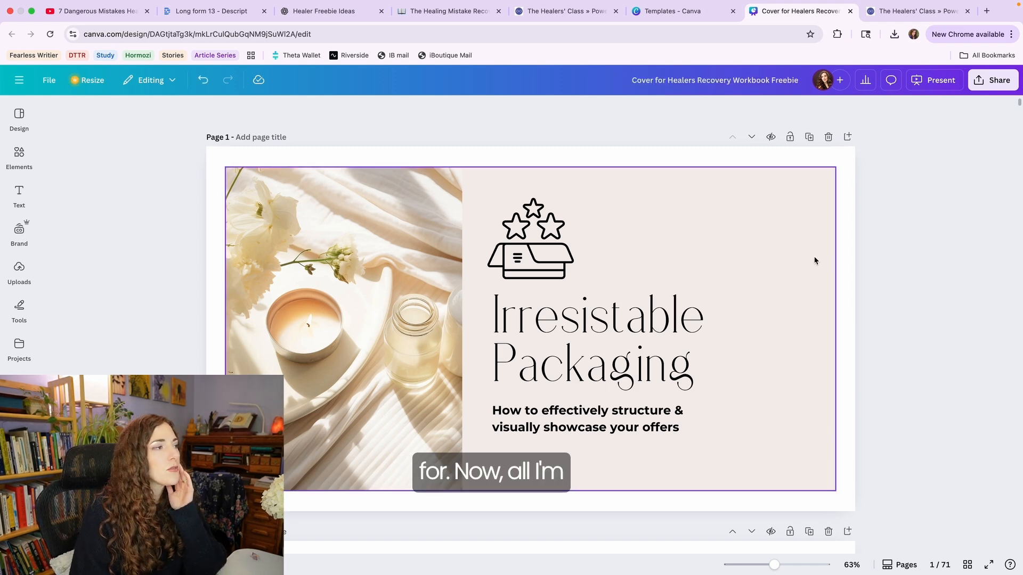
# - Move the Canva cover design's browser tab beside the Notion workbook tab and view the workbook's main page
pyautogui.click(653, 10)
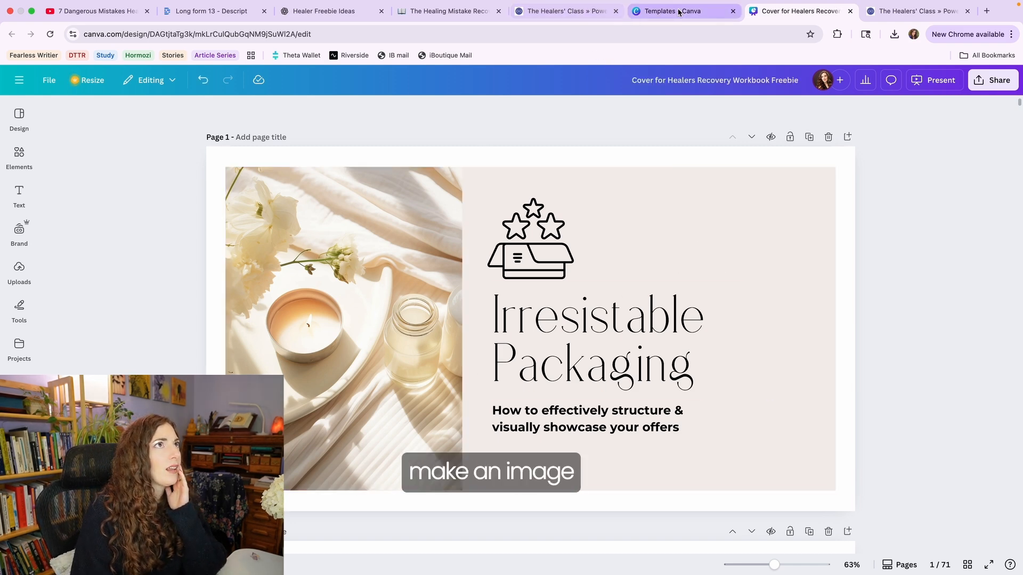
pyautogui.click(606, 8)
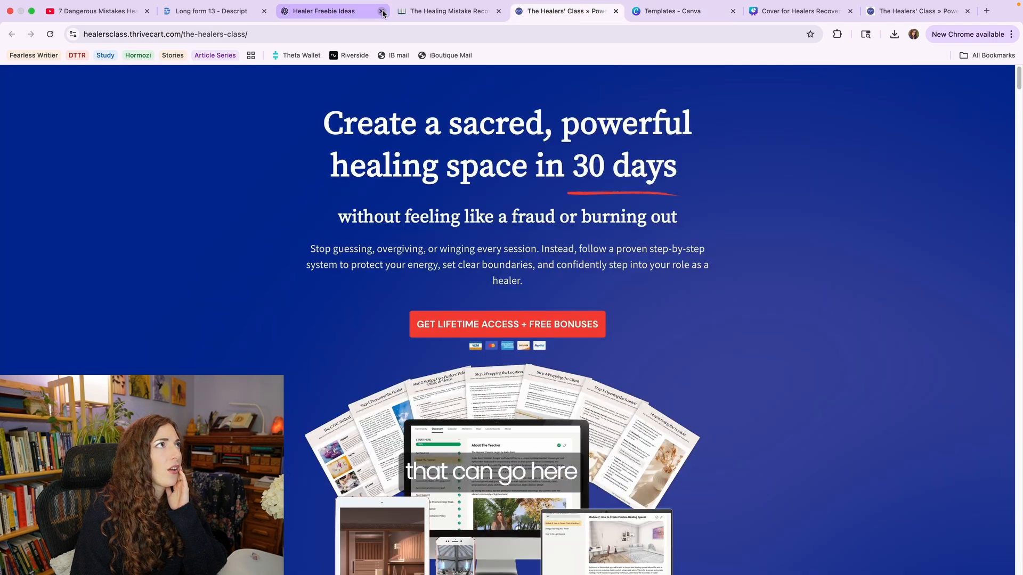
pyautogui.click(430, 11)
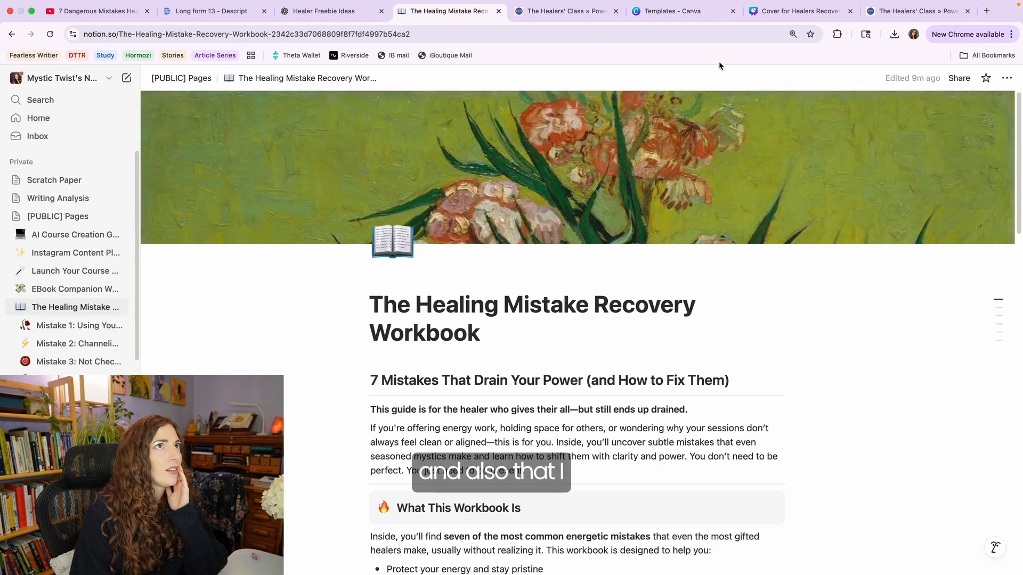
pyautogui.moveTo(800, 10); pyautogui.dragTo(568, 11)
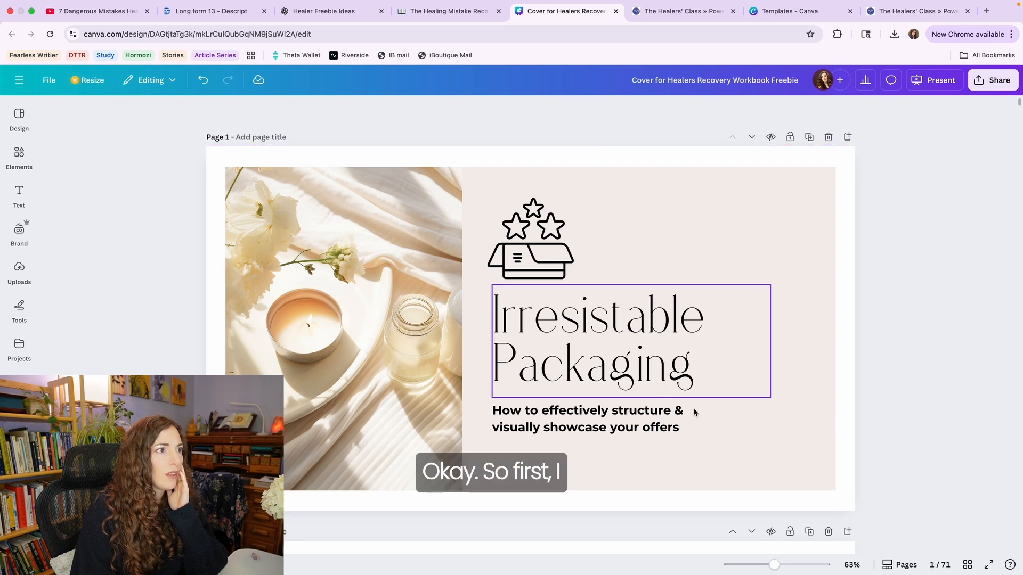
pyautogui.click(461, 19)
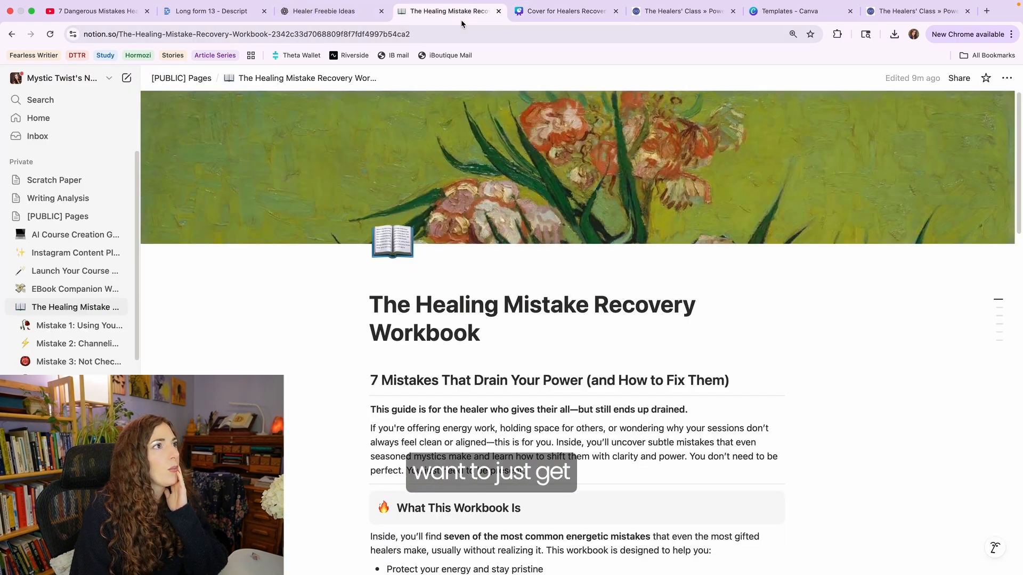
# - Switch to the Canva cover design and take a screenshot of only the first page's inner cover area
pyautogui.click(565, 11)
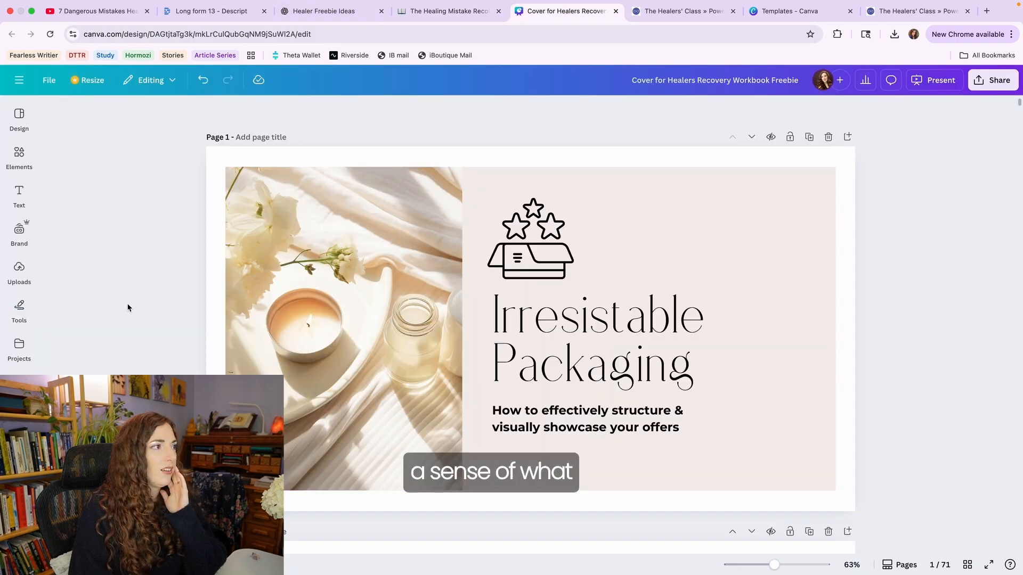
pyautogui.press('super+shift+4')
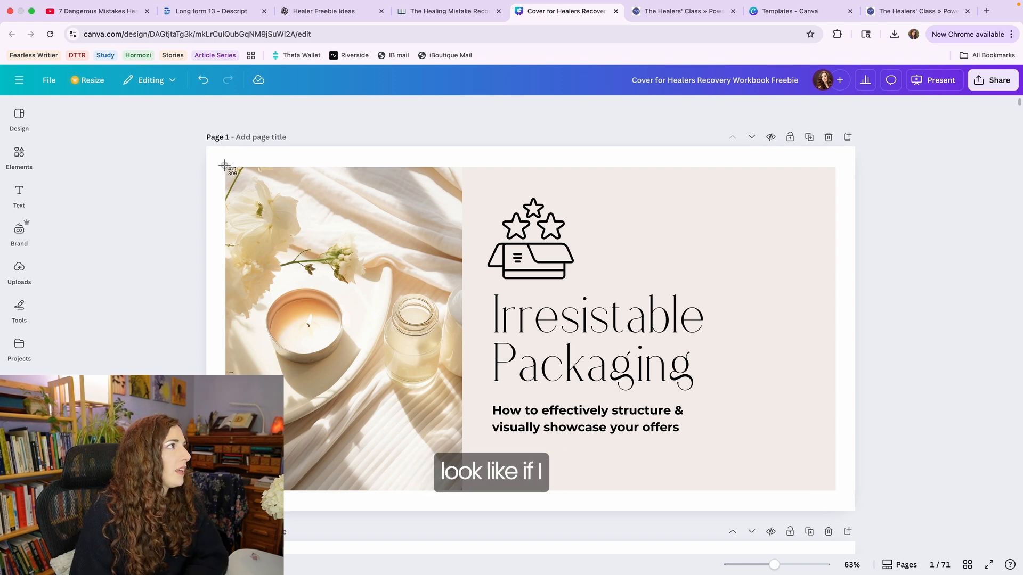
pyautogui.moveTo(224, 166)
pyautogui.mouseDown()
pyautogui.moveTo(800, 450)
pyautogui.moveTo(837, 490)
pyautogui.mouseUp()
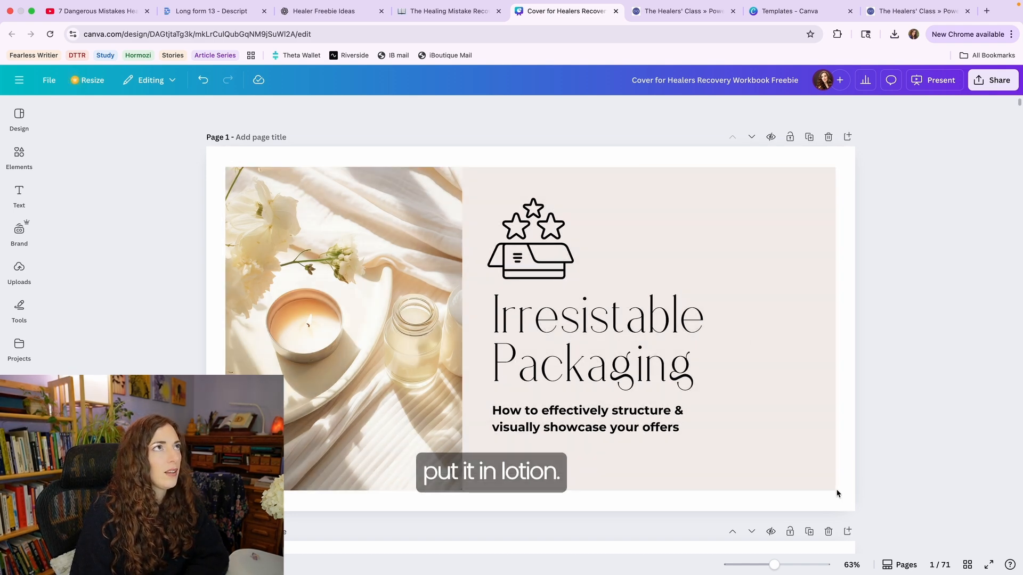
# - In Notion, replace the workbook main page's cover with the latest cover screenshot from the Desktop folder
pyautogui.click(443, 12)
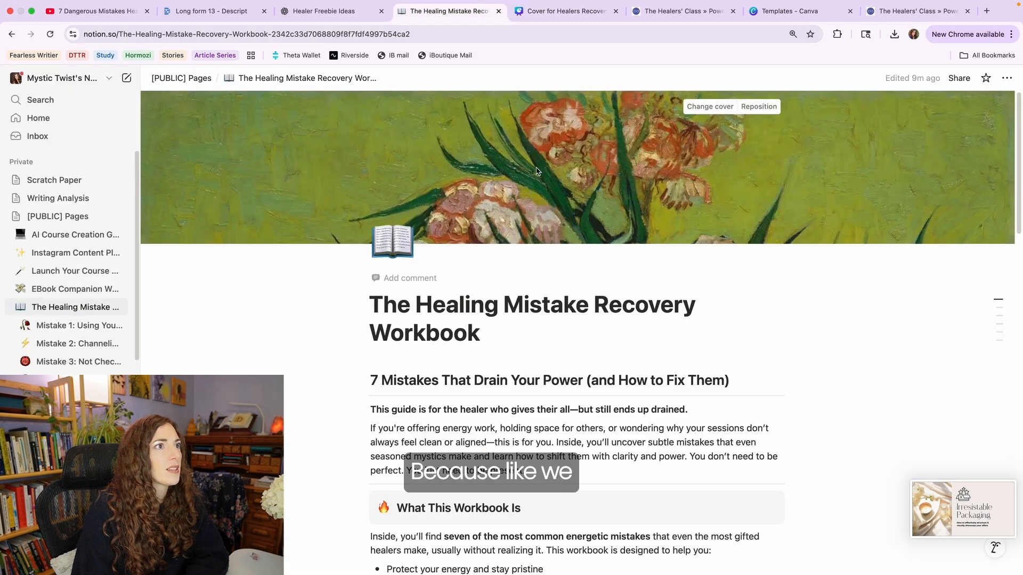
pyautogui.click(698, 106)
pyautogui.click(608, 129)
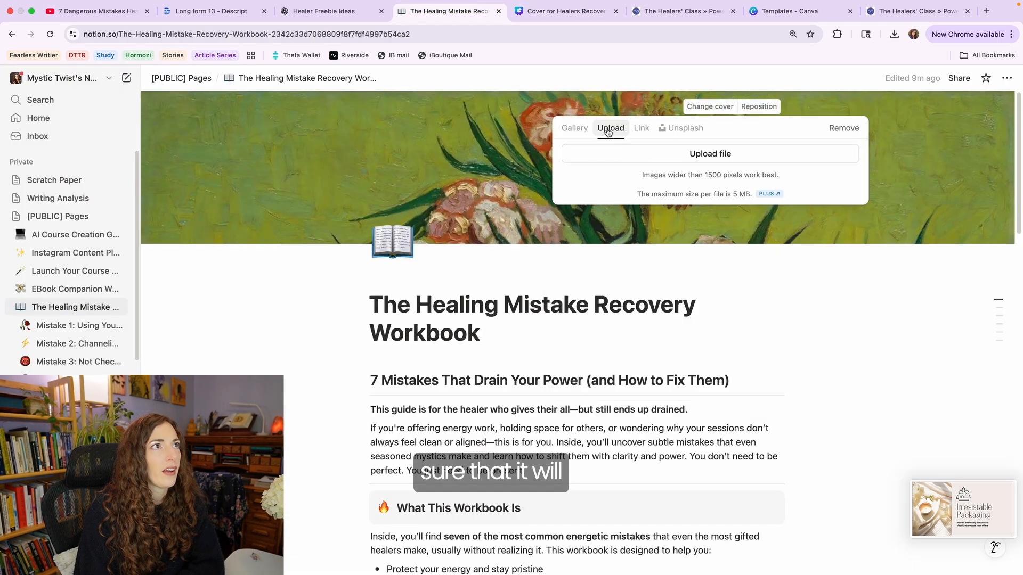
pyautogui.click(642, 155)
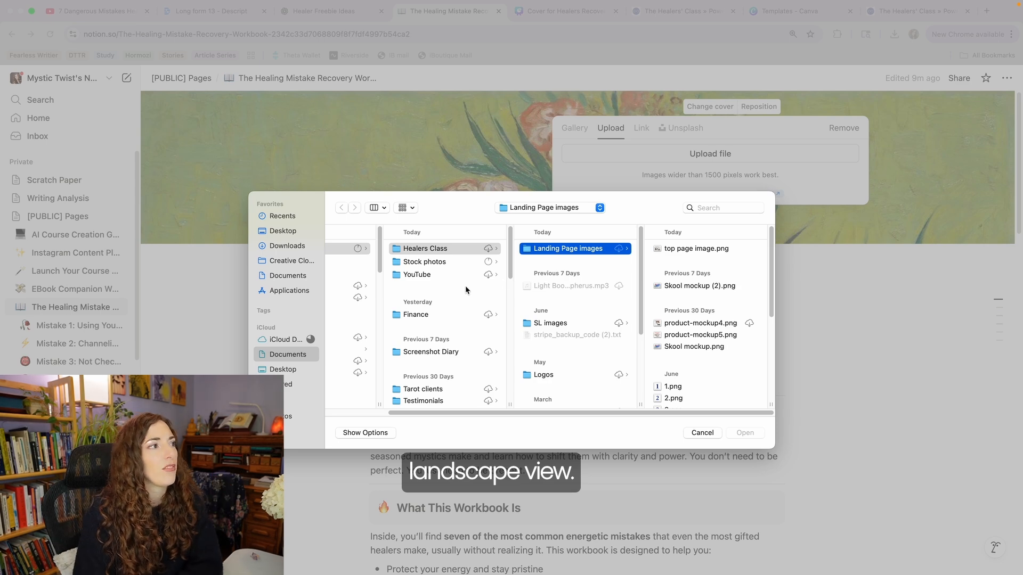
pyautogui.click(283, 231)
pyautogui.click(382, 330)
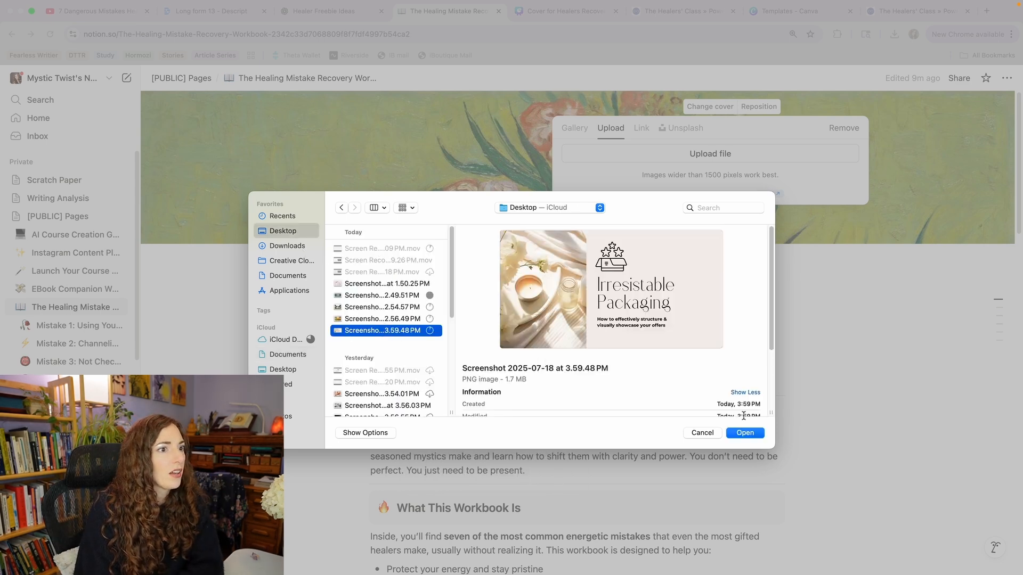
pyautogui.click(746, 433)
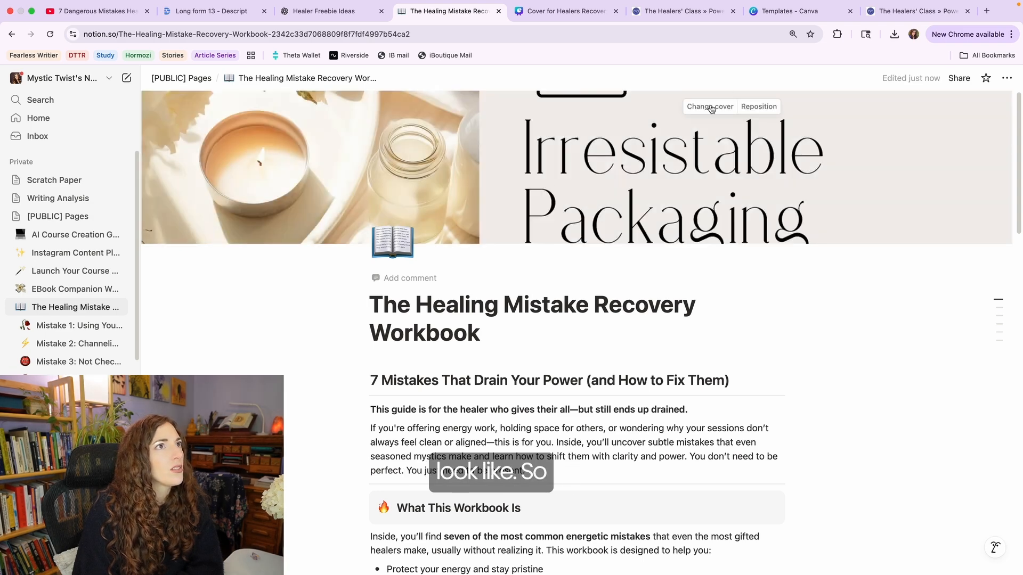
# - Reposition the uploaded cover image so both lines of its title fit within the banner
pyautogui.click(711, 106)
pyautogui.click(919, 130)
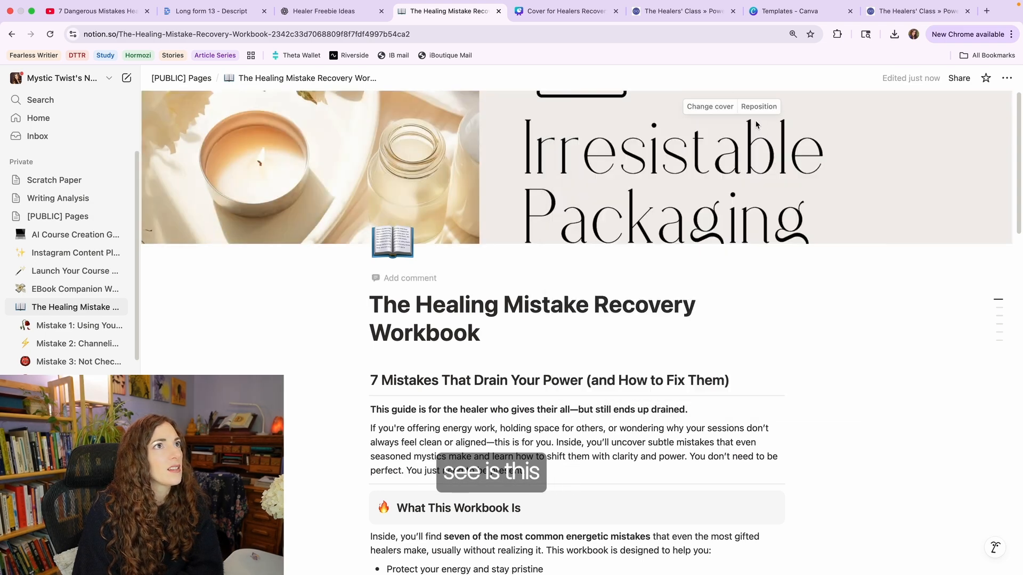
pyautogui.click(759, 109)
pyautogui.moveTo(815, 137); pyautogui.dragTo(807, 126)
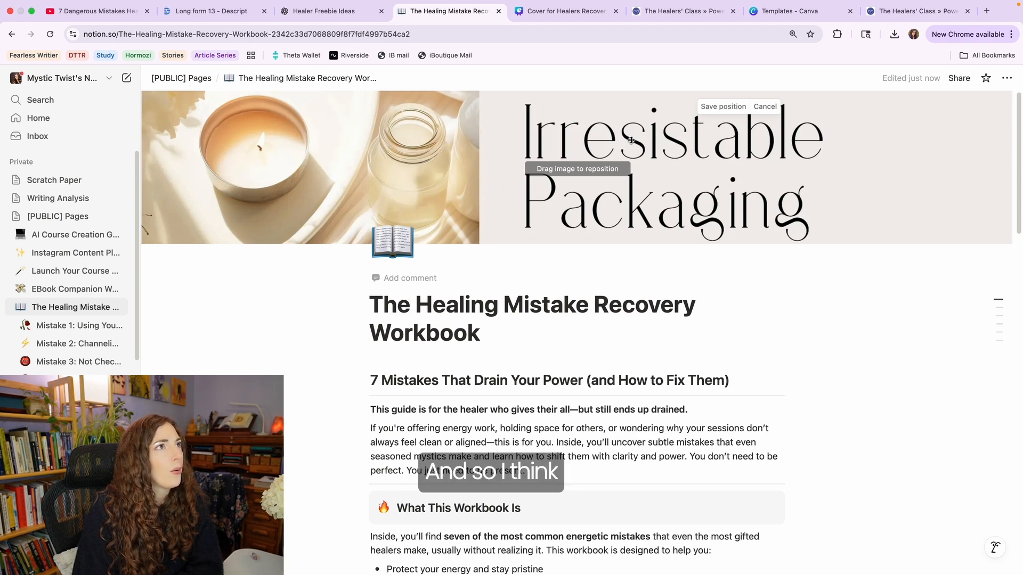
# - On page 1 of the Canva cover, delete the box-and-stars icon and the subtitle, and correct the title's spelling to "Irresistible Packaging"
pyautogui.click(668, 13)
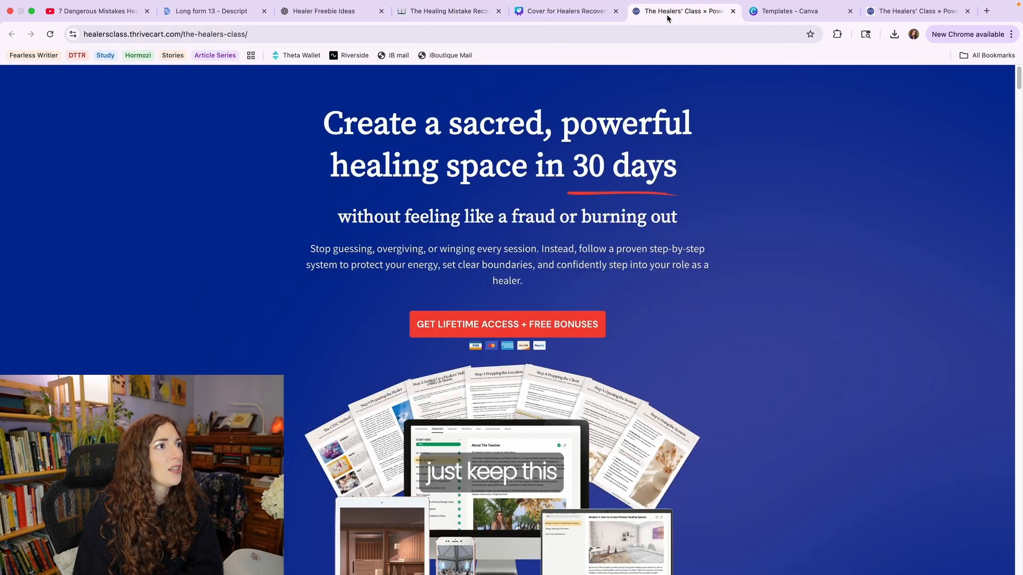
pyautogui.click(562, 13)
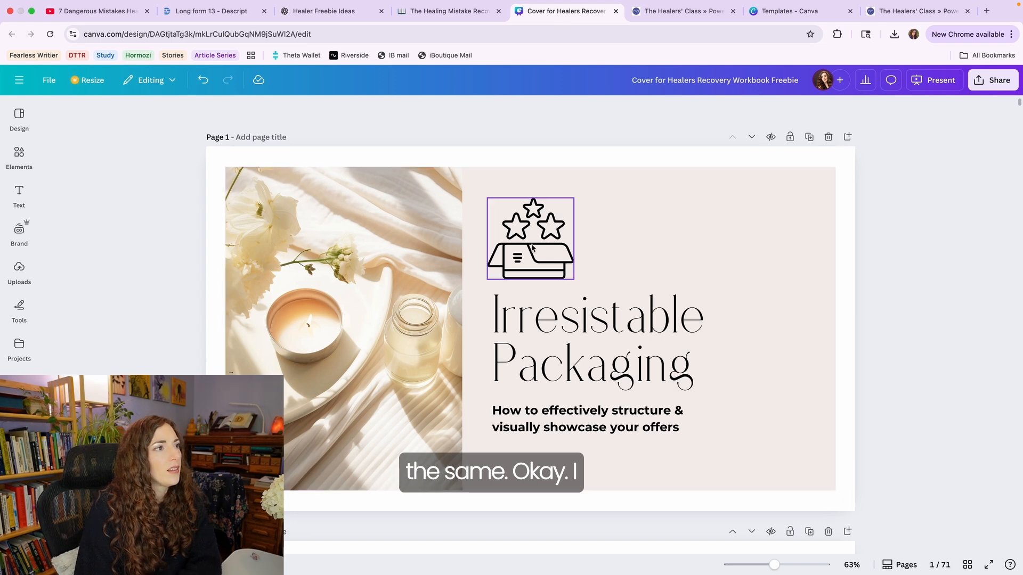
pyautogui.click(531, 247)
pyautogui.press('Delete')
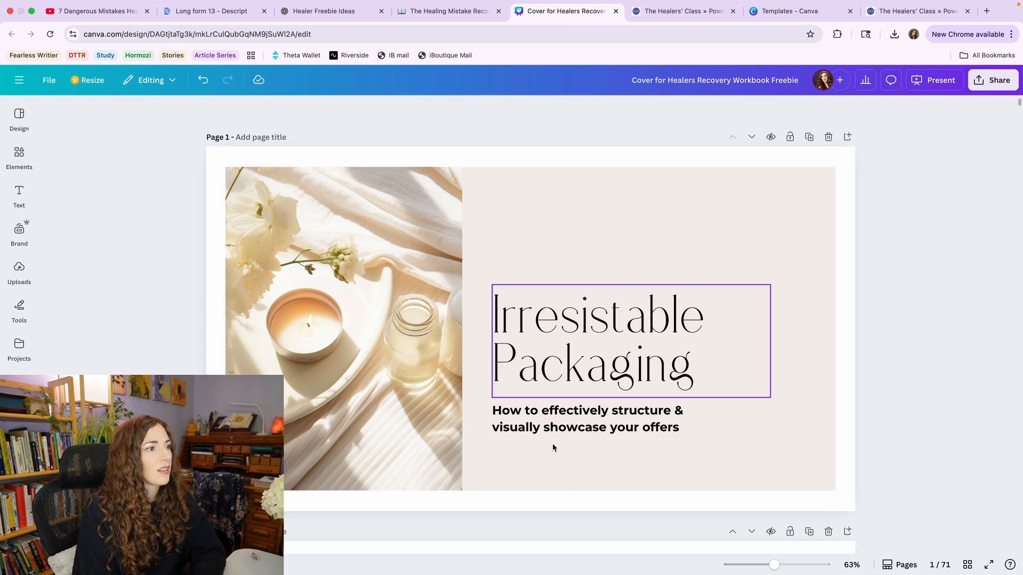
pyautogui.click(542, 424)
pyautogui.press('Delete')
pyautogui.click(553, 352)
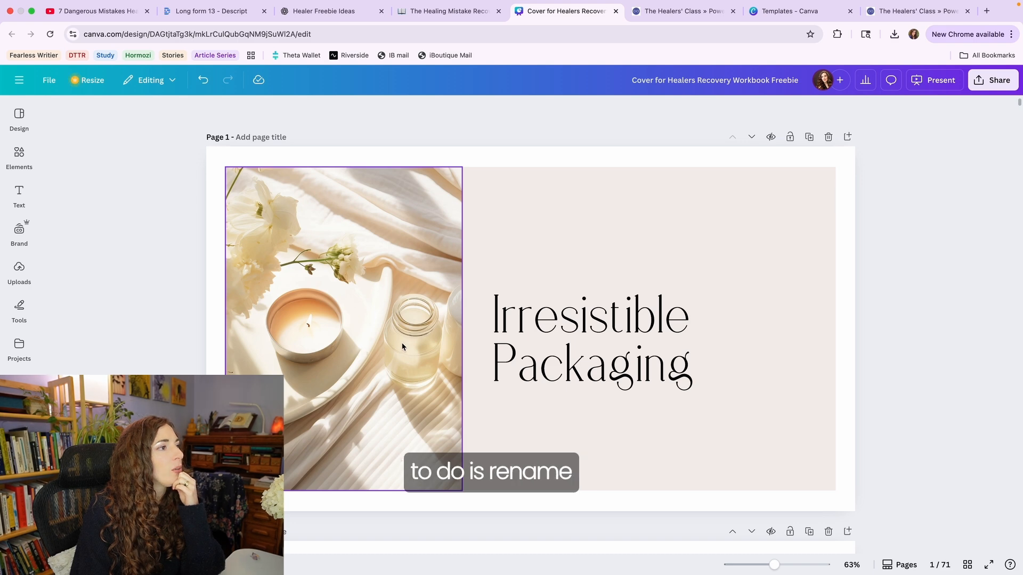
pyautogui.doubleClick(570, 325)
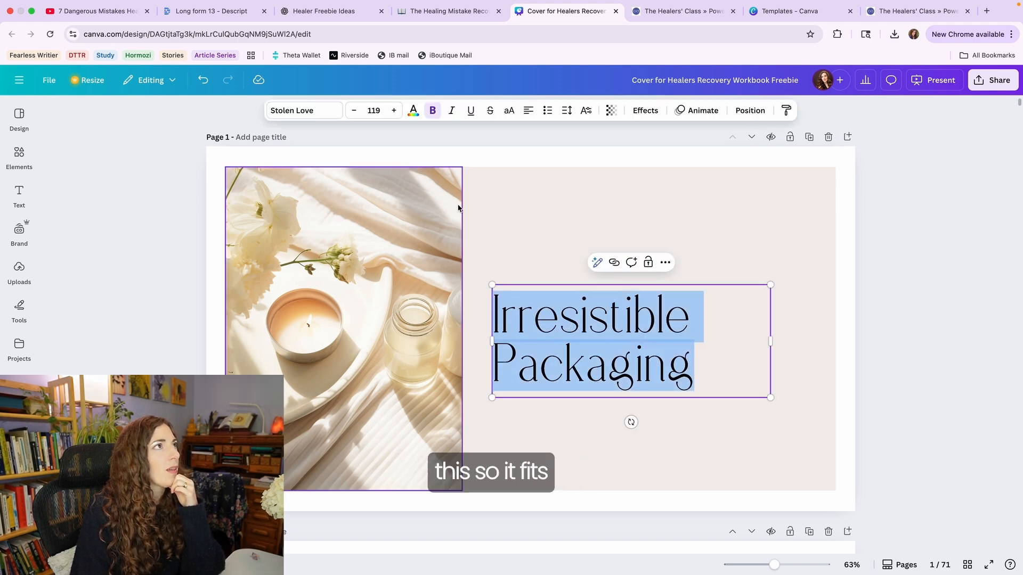
# - Check the workbook's title in Notion and ask ChatGPT for a list of two-word cover titles that capture the workbook's essence
pyautogui.click(428, 11)
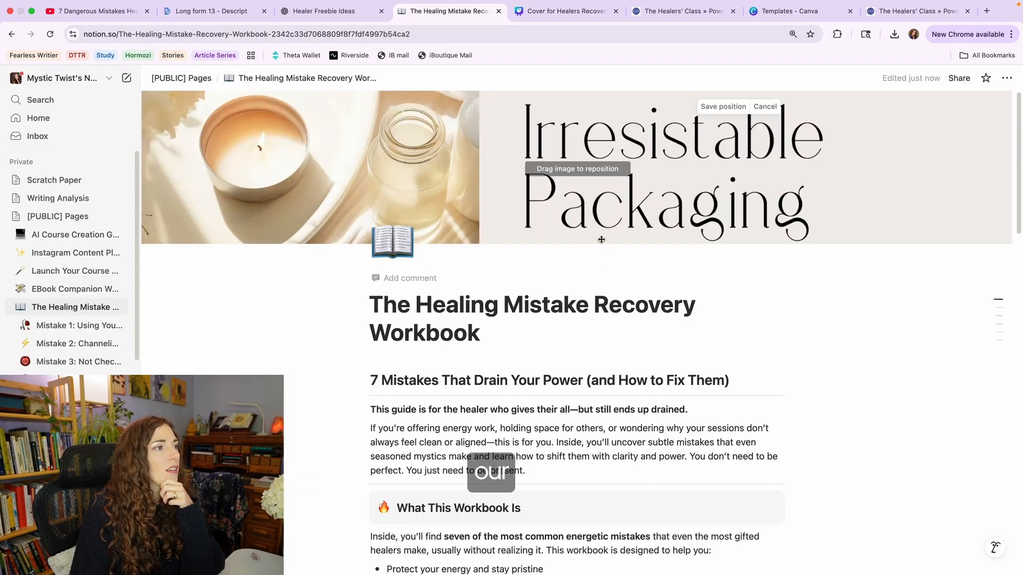
pyautogui.moveTo(509, 328); pyautogui.dragTo(364, 304)
pyautogui.hotkey('ctrl', 'shift', 'Tab')
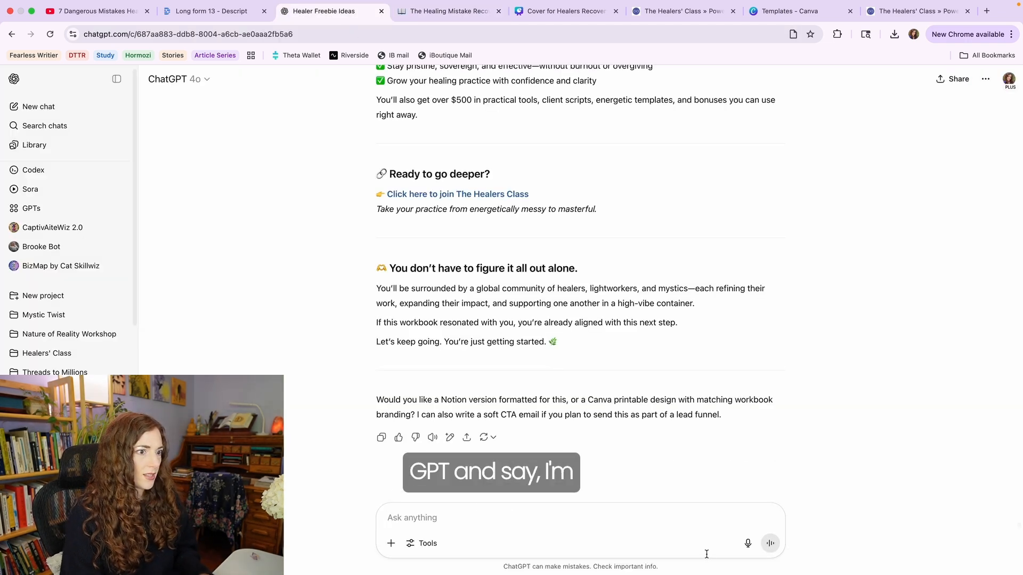
pyautogui.click(747, 544)
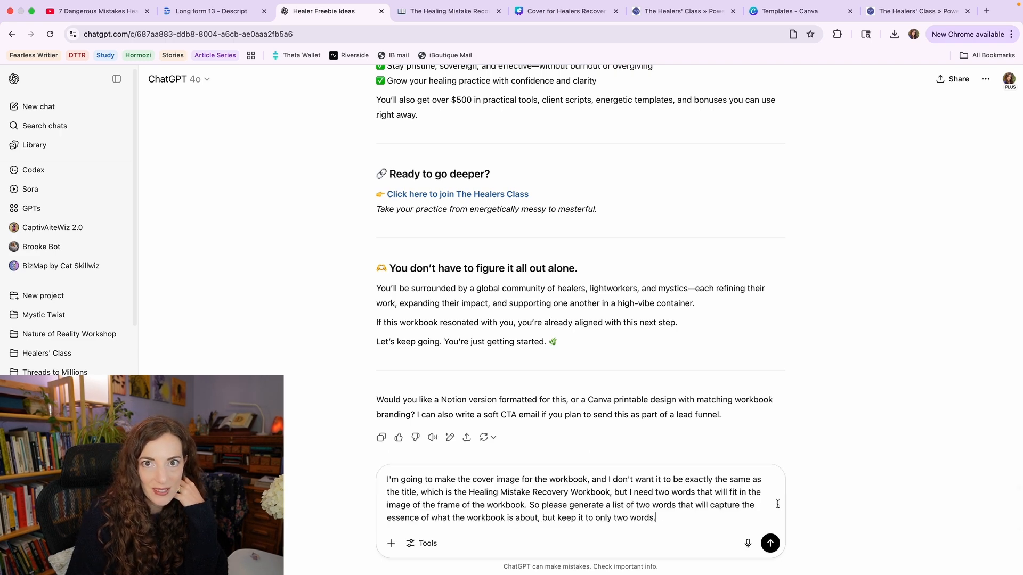
pyautogui.press('Return')
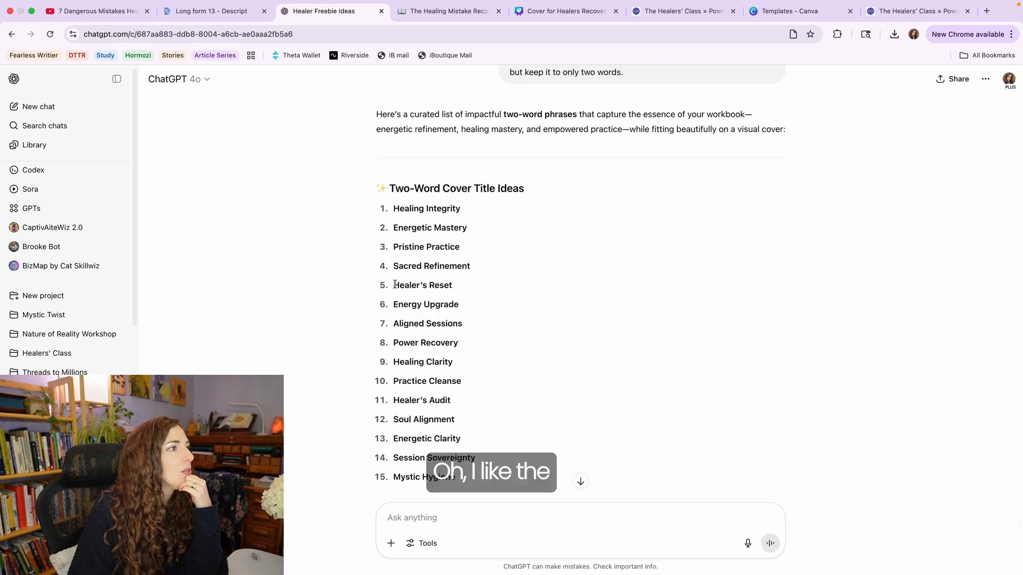
# - Review ChatGPT's two-word cover title ideas, comparing "Healer's Reset" and "Healer's Audit"
pyautogui.moveTo(394, 285); pyautogui.dragTo(457, 288)
pyautogui.scroll(-1, 461, 292)
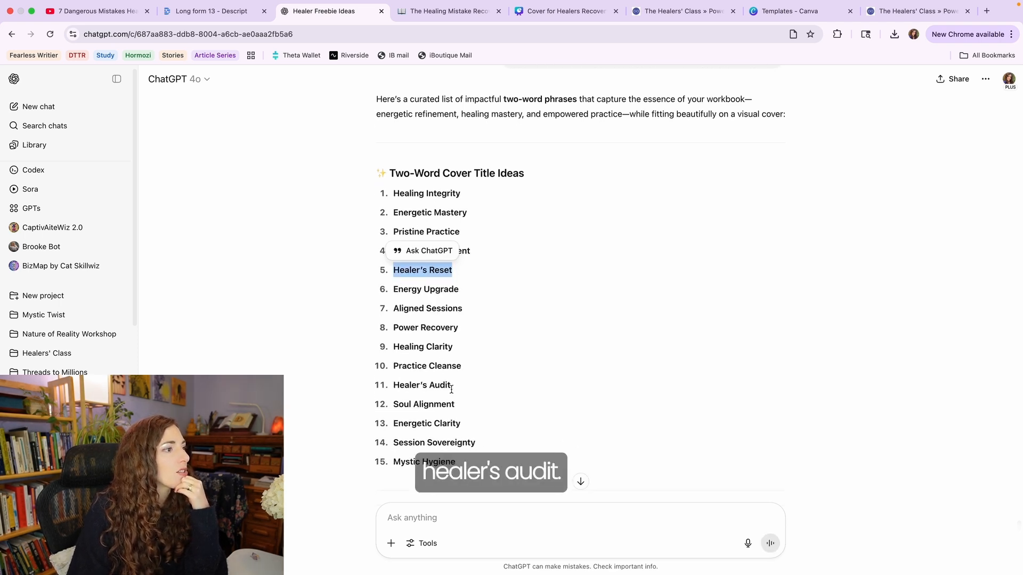
pyautogui.moveTo(452, 388); pyautogui.dragTo(388, 391)
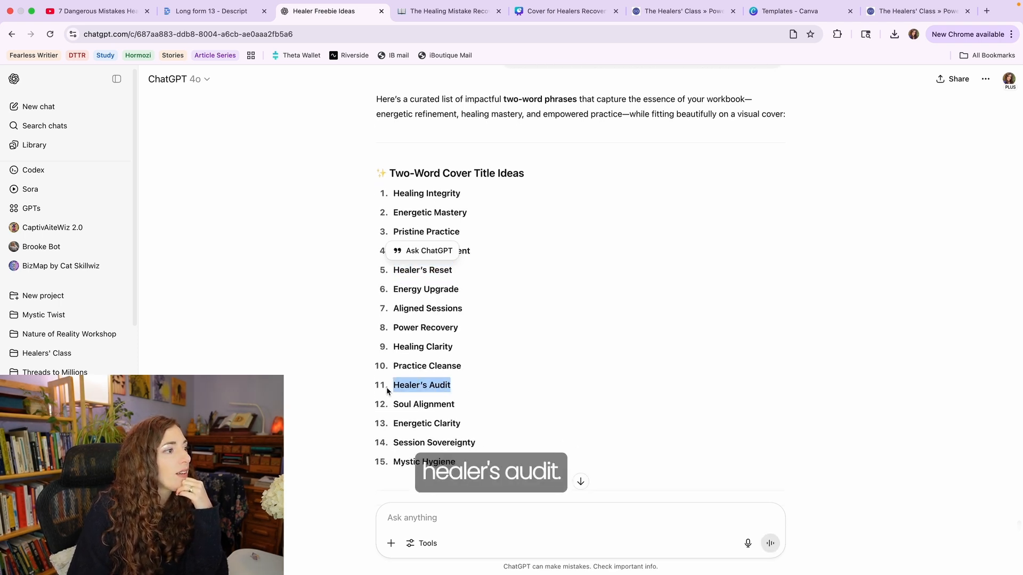
pyautogui.click(453, 399)
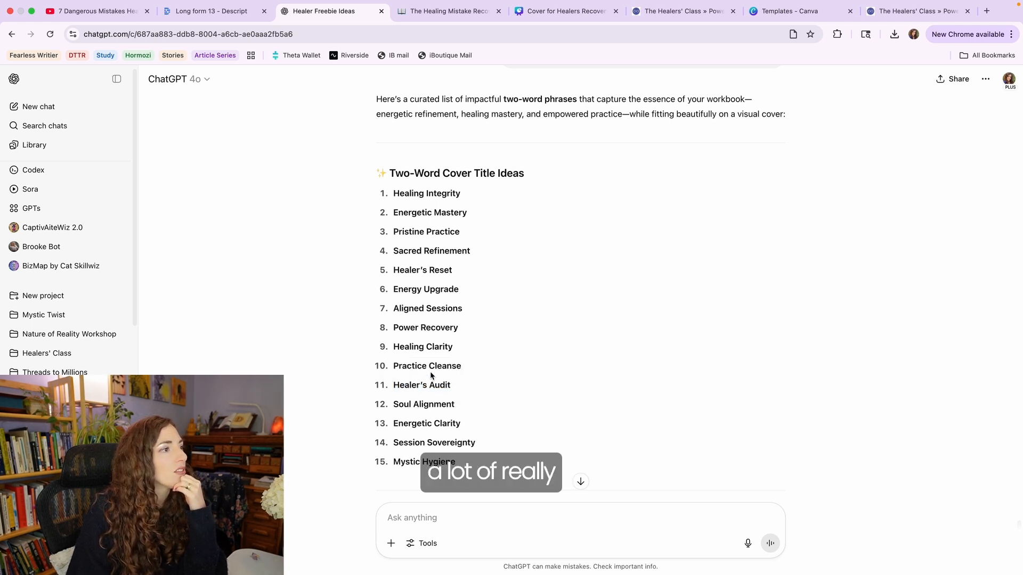
pyautogui.tripleClick(449, 383)
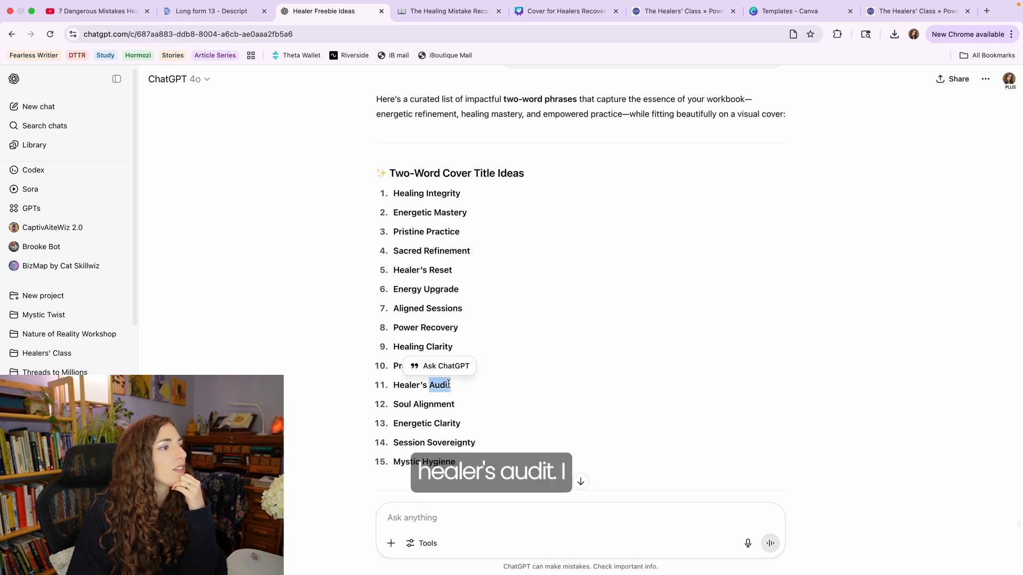
# - Return to the Canva cover and replace the page 1 title with "The Healer's Audit"
pyautogui.click(461, 12)
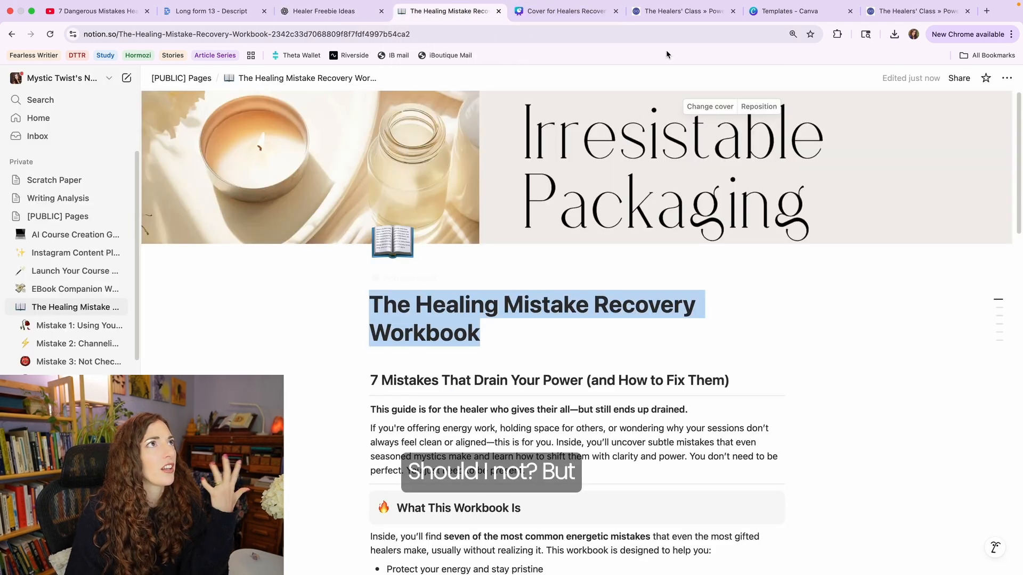
pyautogui.click(565, 11)
pyautogui.doubleClick(593, 394)
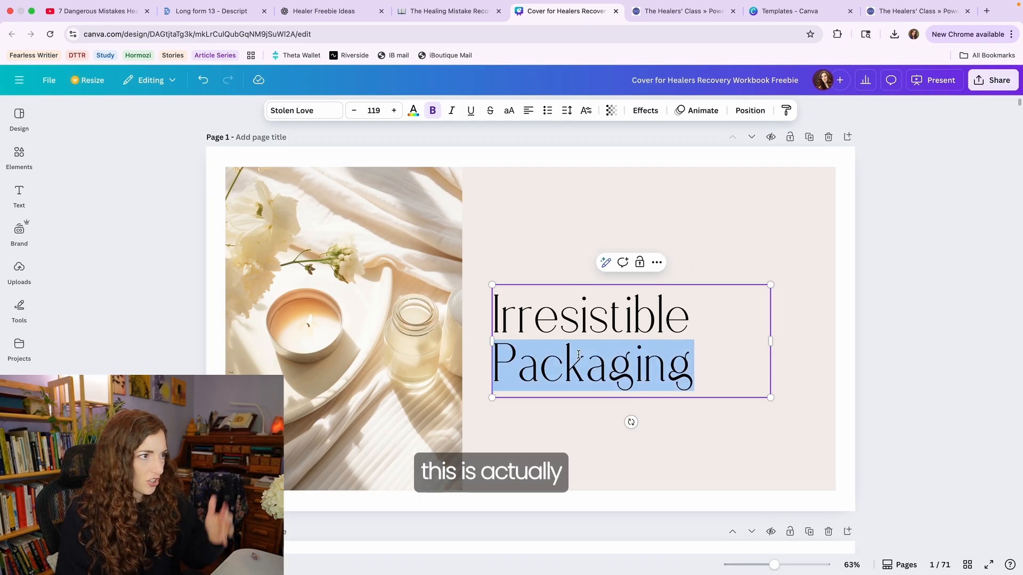
pyautogui.press('super+a')
pyautogui.write("The Healer's Audit")
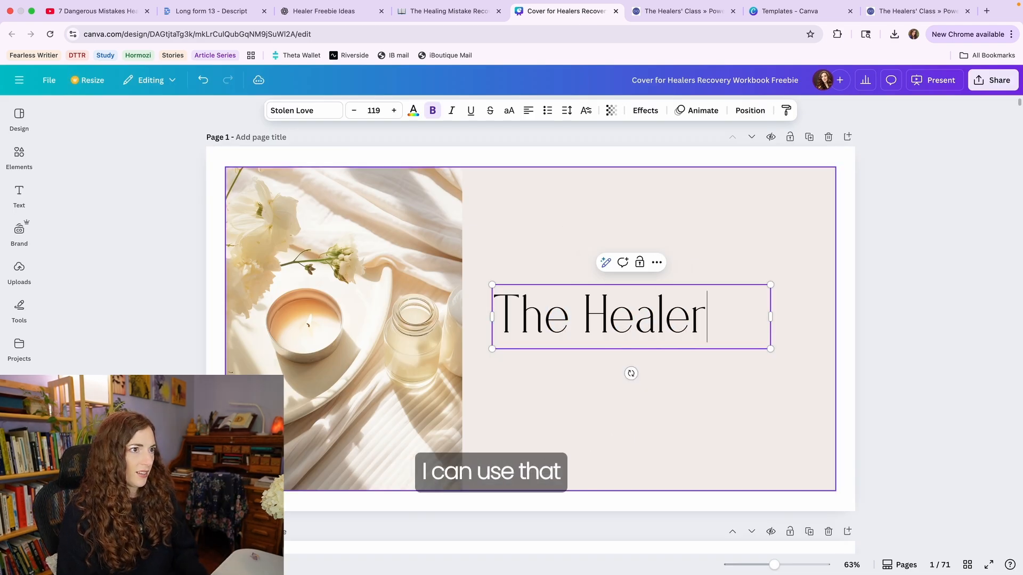
pyautogui.click(879, 302)
pyautogui.click(839, 405)
# - Center-align the cover title on page 1
pyautogui.tripleClick(572, 341)
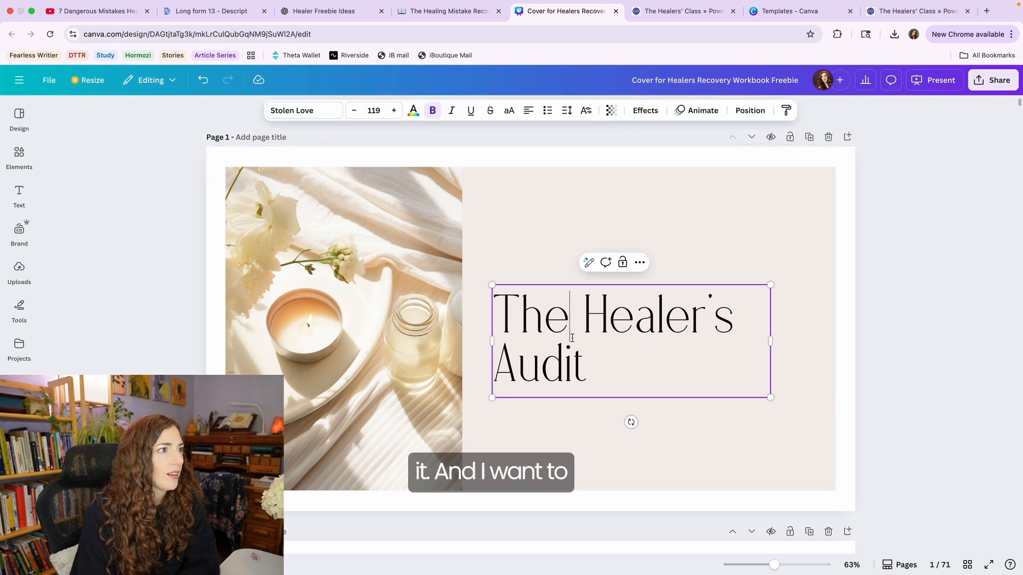
pyautogui.click(528, 111)
pyautogui.click(876, 266)
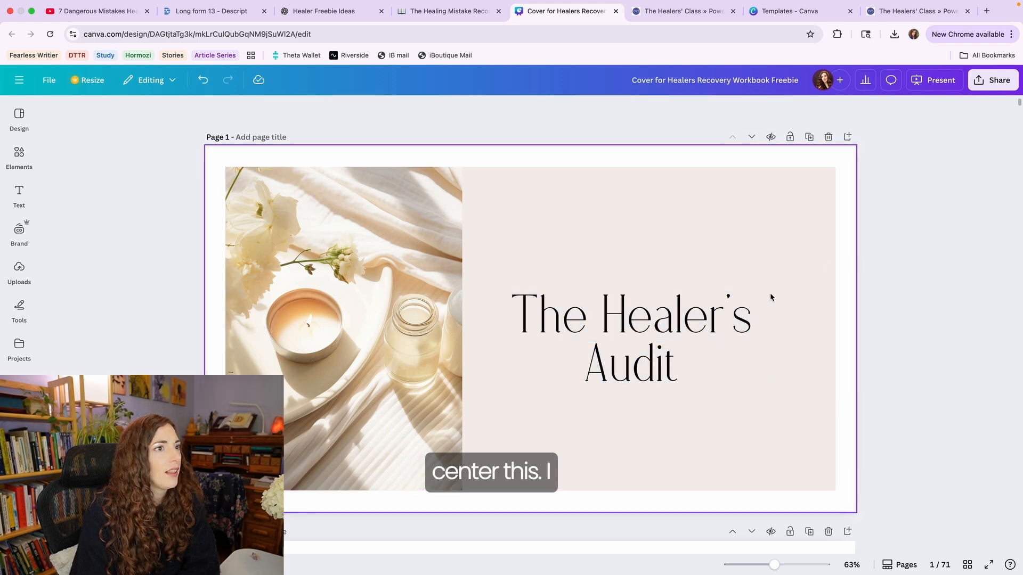
pyautogui.click(634, 340)
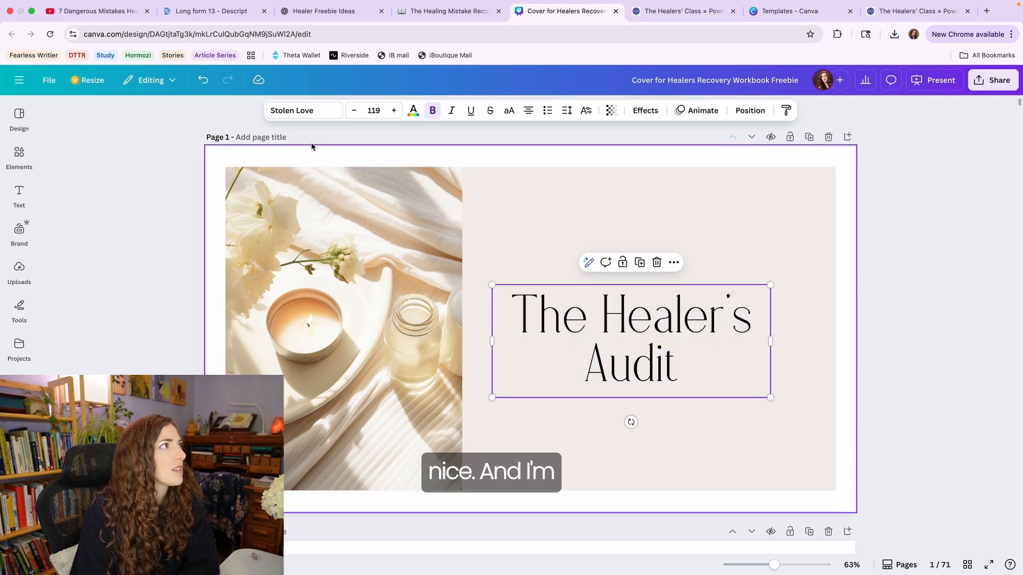
# - Open depositphotos.com in a new browser tab, place that tab beside the Notion workbook's tab, and return to the Canva cover
pyautogui.click(317, 347)
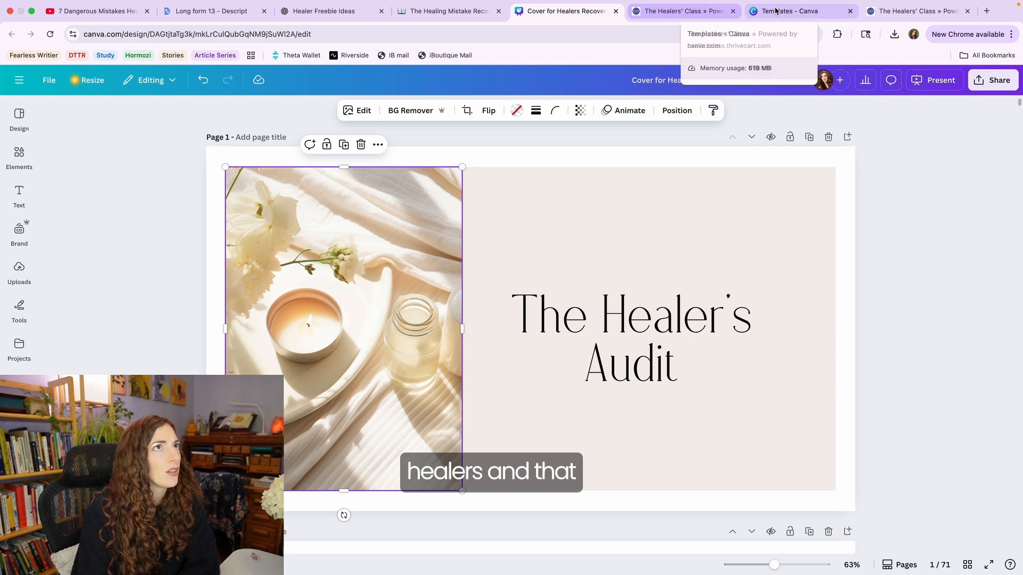
pyautogui.click(987, 11)
pyautogui.write('depo')
pyautogui.press('Return')
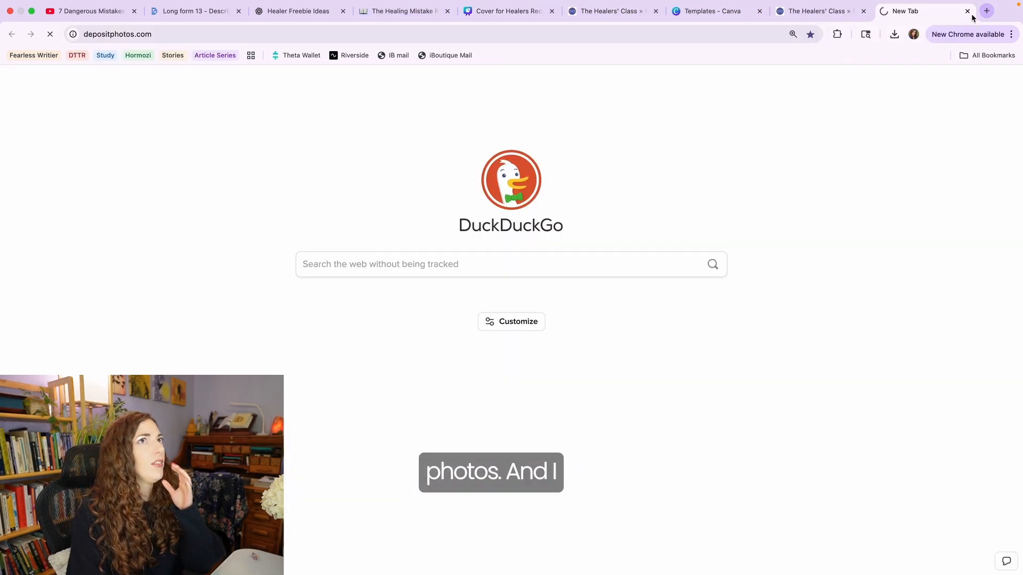
pyautogui.moveTo(929, 19); pyautogui.dragTo(513, 19)
pyautogui.click(388, 20)
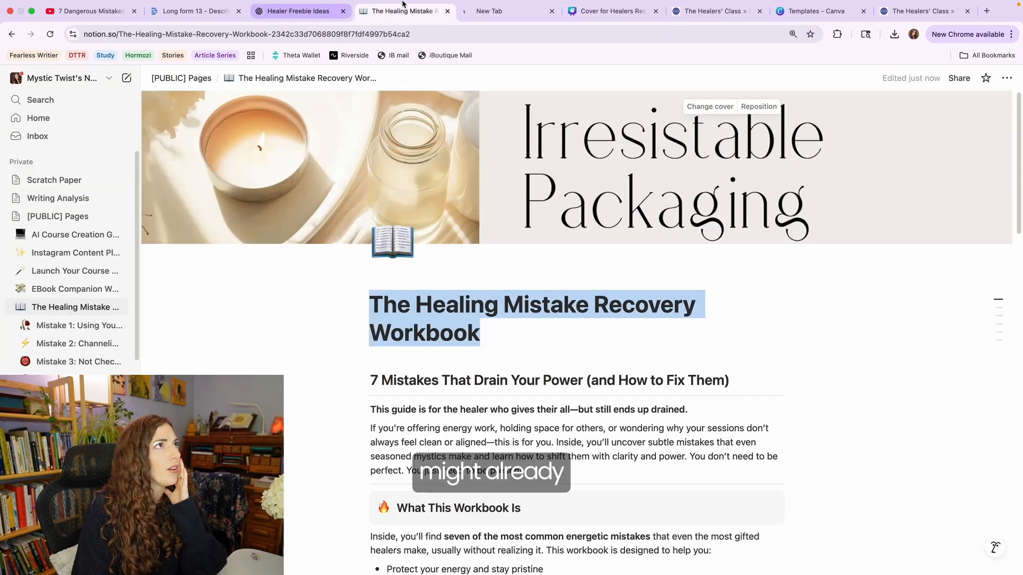
pyautogui.click(613, 11)
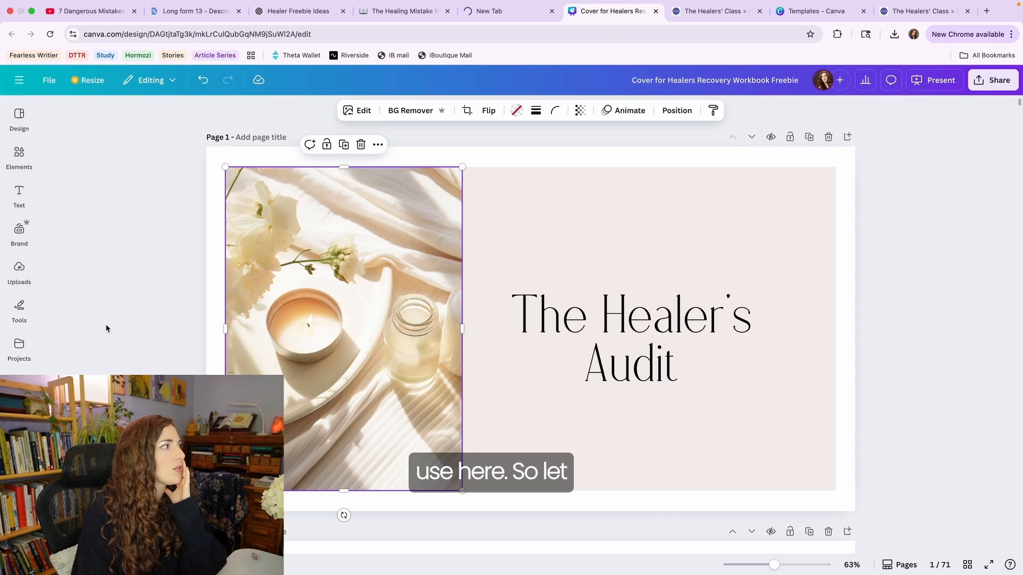
# - Start an image upload in Canva and browse to the Alchemy folder inside MysticTwist's Stock photos folder
pyautogui.press('Escape')
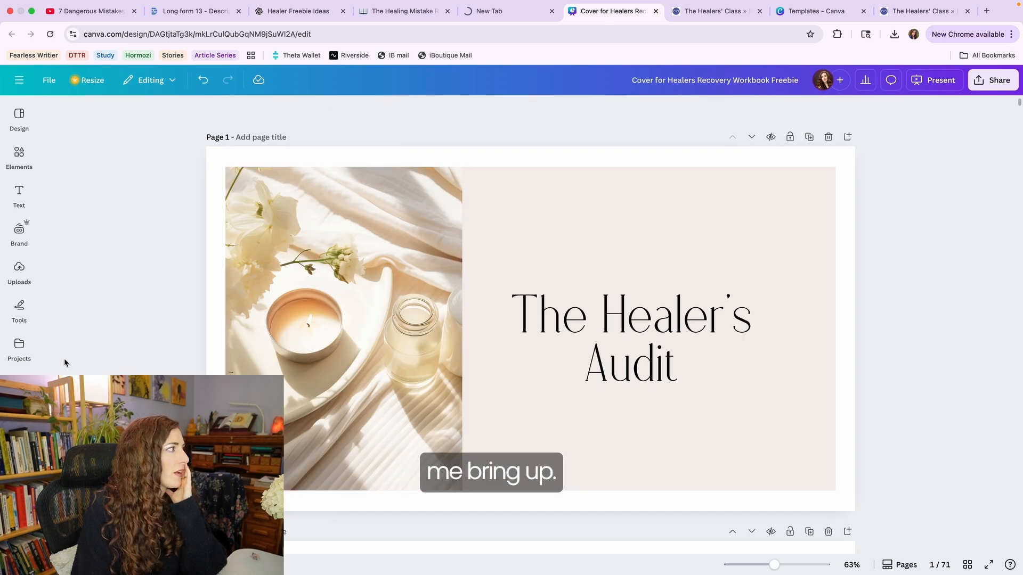
pyautogui.click(20, 269)
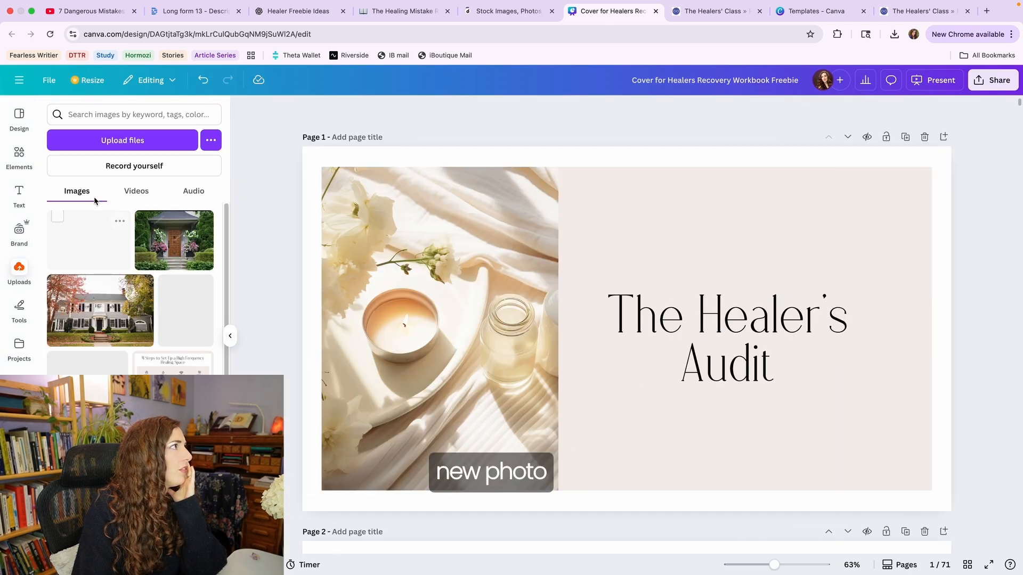
pyautogui.click(110, 141)
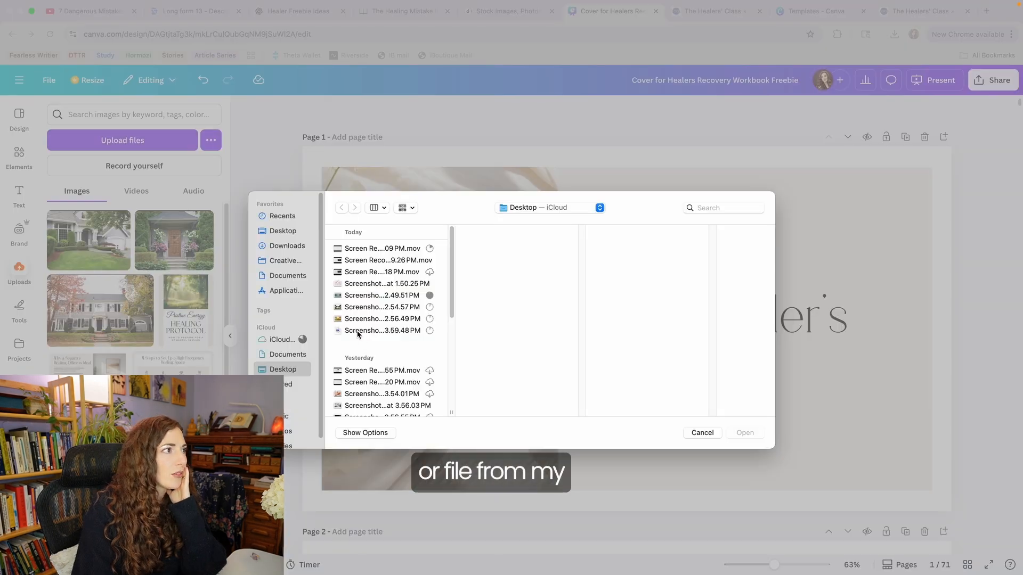
pyautogui.click(285, 277)
pyautogui.click(404, 251)
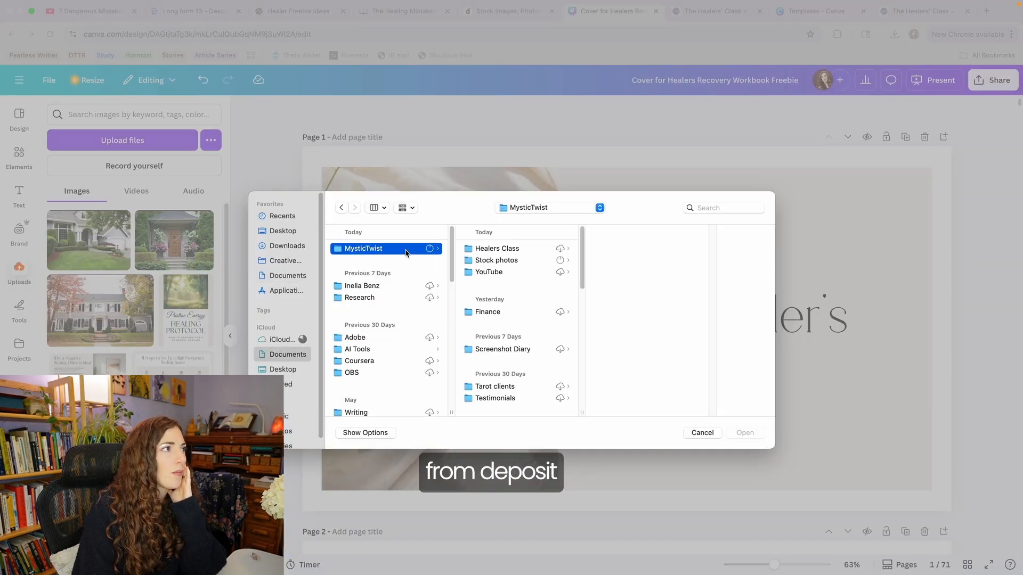
pyautogui.click(525, 261)
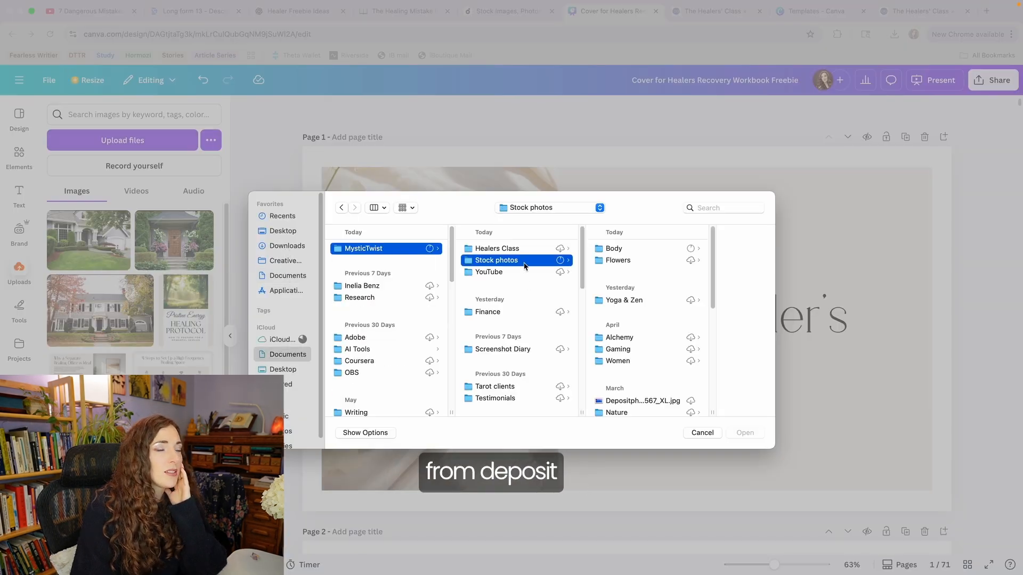
pyautogui.click(617, 338)
pyautogui.click(580, 285)
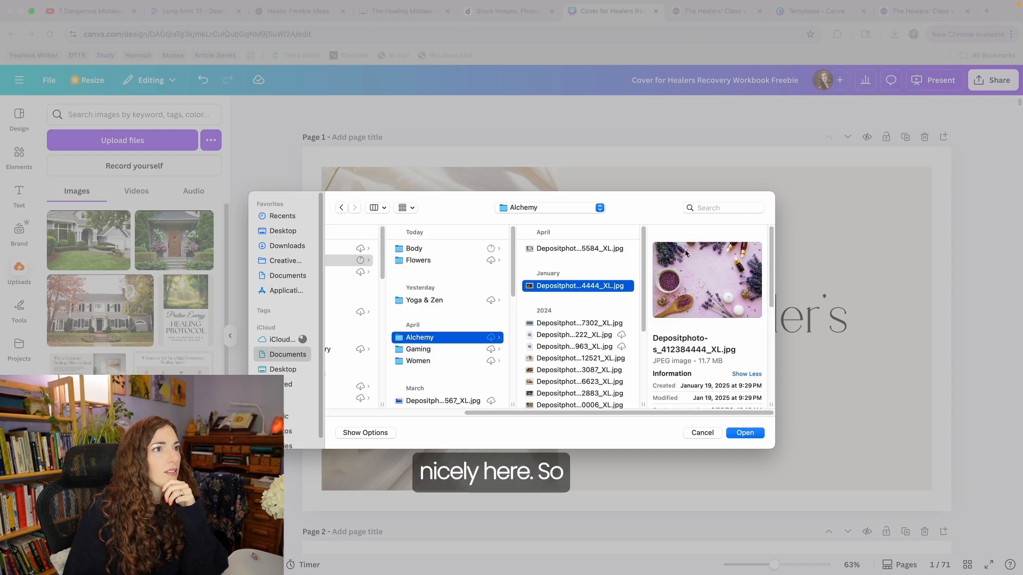
# - Preview the stock photos in the Alchemy folder to find one that suits the healing workbook's cover
pyautogui.press('Down')
pyautogui.press('Up')
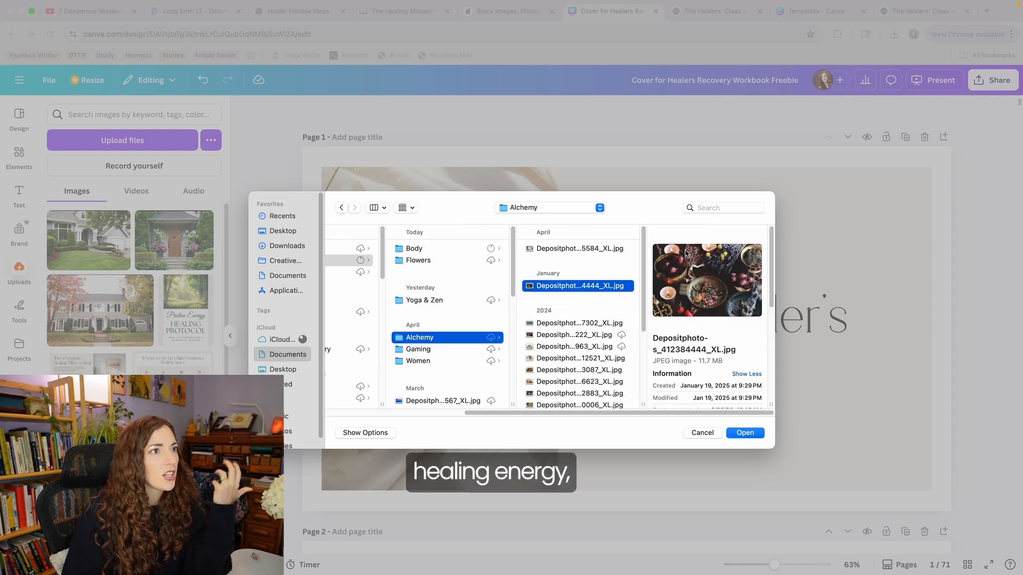
pyautogui.press('Down')
pyautogui.press('Down')
pyautogui.press('Down')
pyautogui.press('Down')
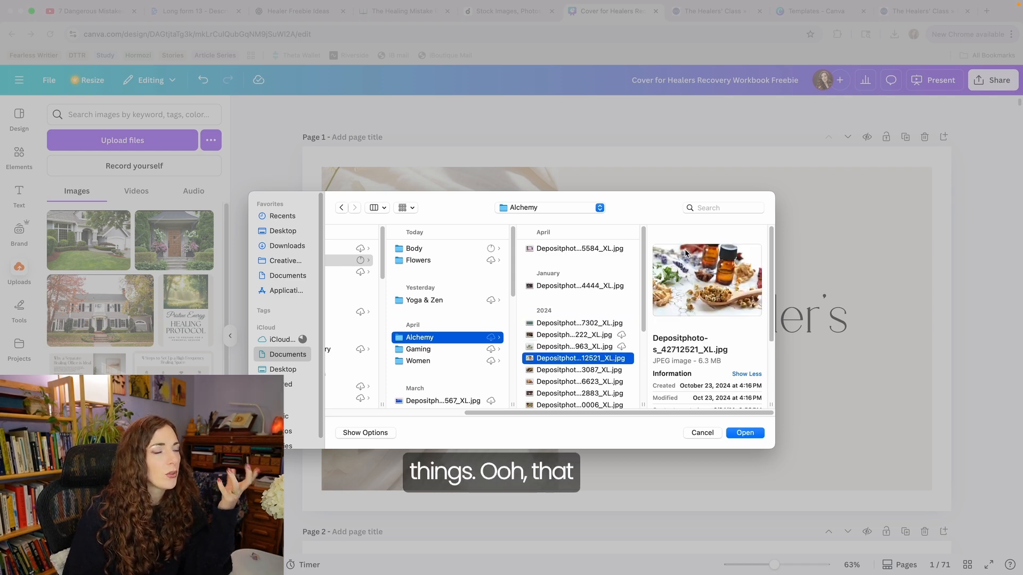
pyautogui.press('Down')
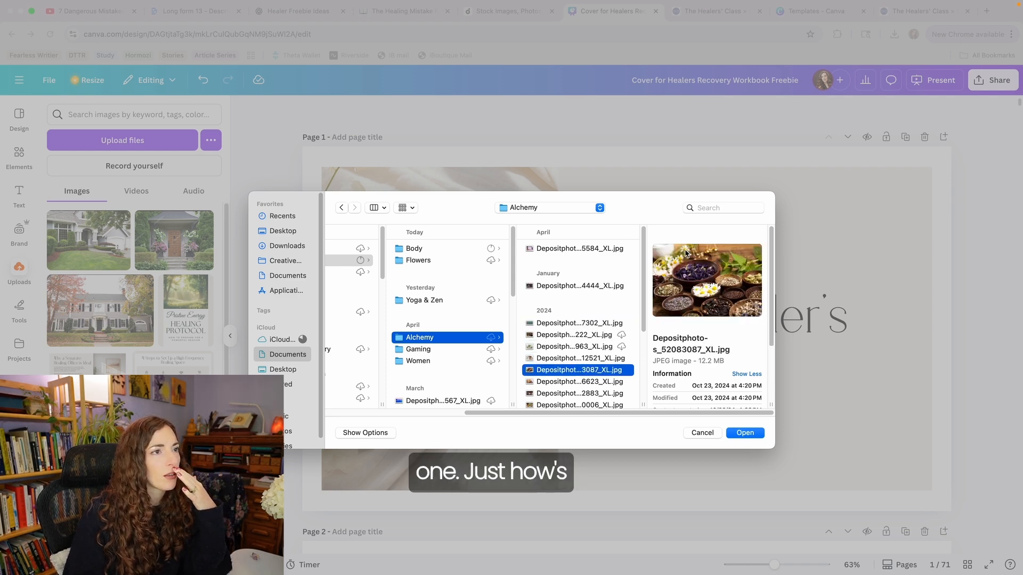
pyautogui.press('Down')
pyautogui.press('Down')
pyautogui.press('Down')
pyautogui.press('Down')
pyautogui.press('Down')
pyautogui.press('Down')
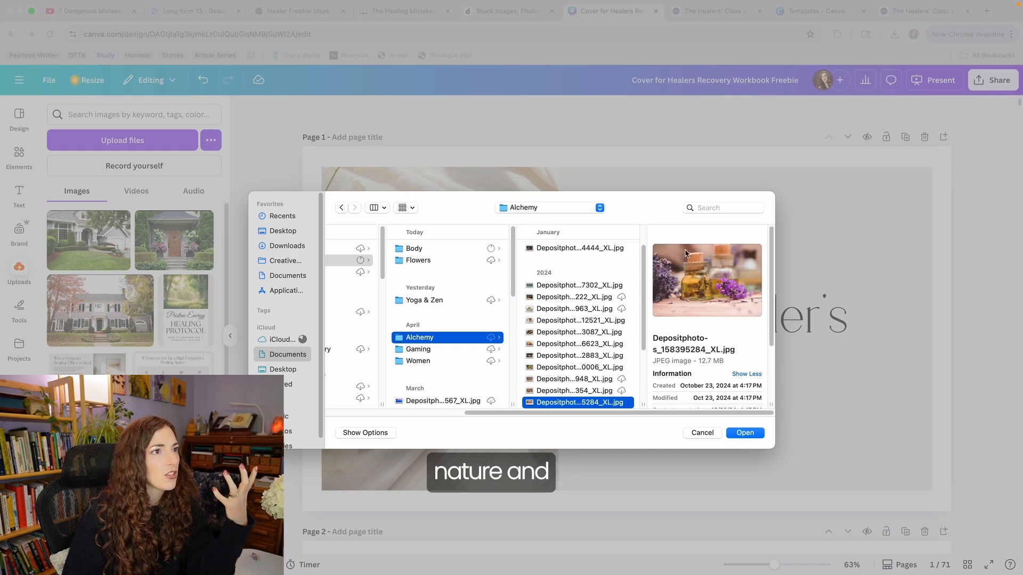
pyautogui.press('Down')
pyautogui.press('Down')
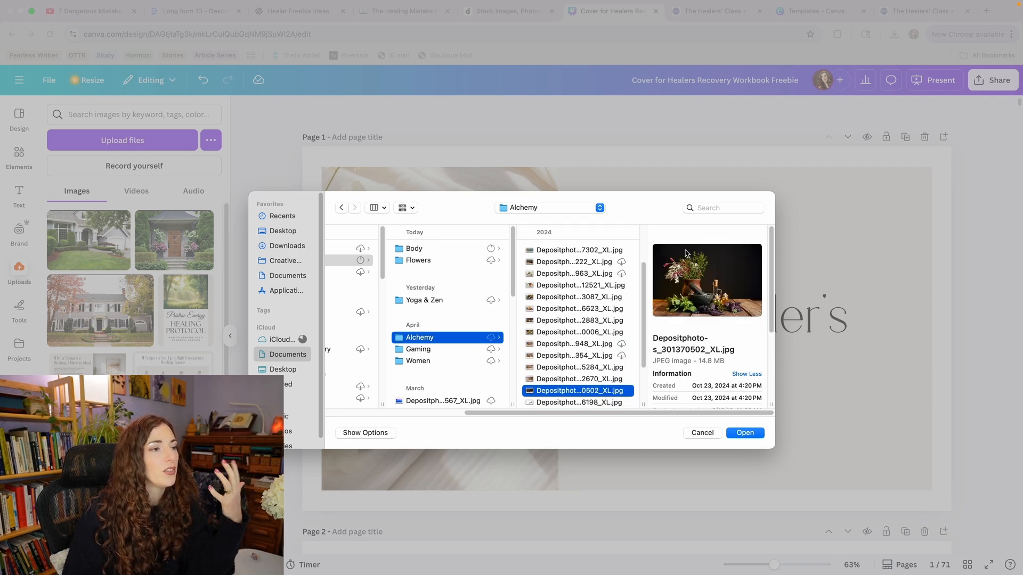
pyautogui.press('Down')
pyautogui.press('Down')
pyautogui.press('Down')
pyautogui.press('Down')
pyautogui.press('Down')
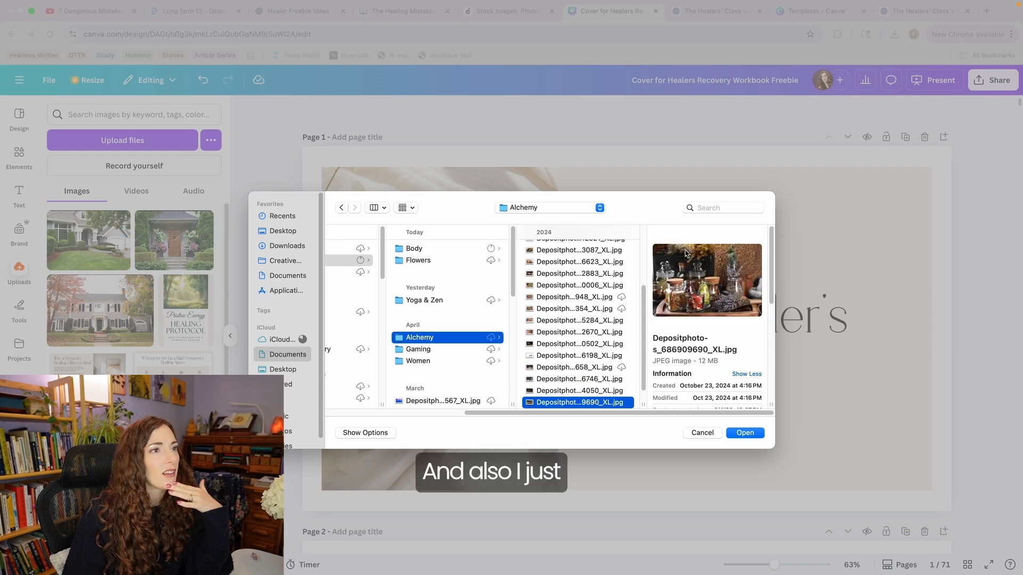
pyautogui.press('Down')
pyautogui.press('Up')
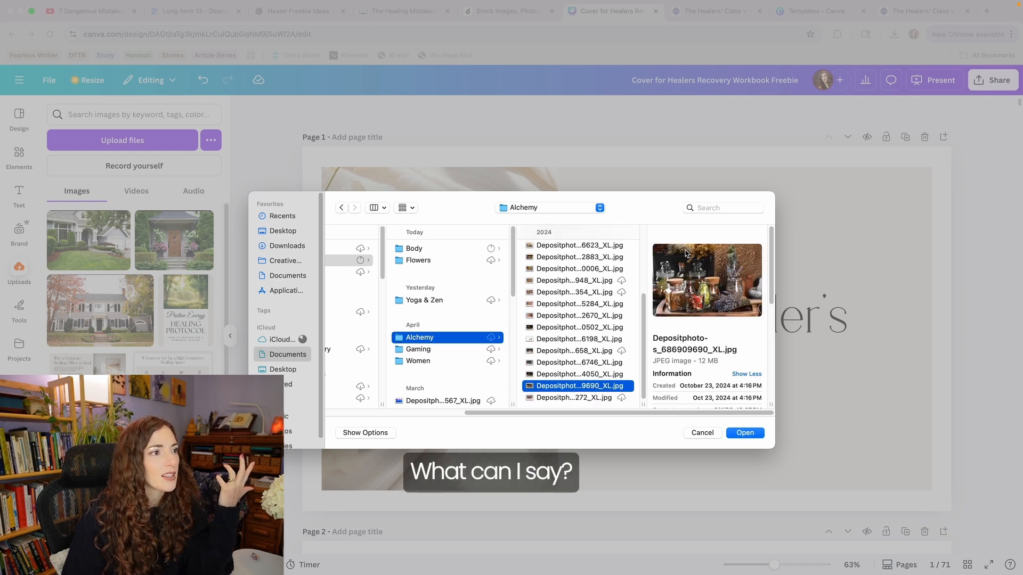
# - Upload Depositphotos_301370502_XL.jpg, the dark photo with herbs, mortar and oil bottles, and replace the candle photo on page 1 with it
pyautogui.press('Up')
pyautogui.press('Up')
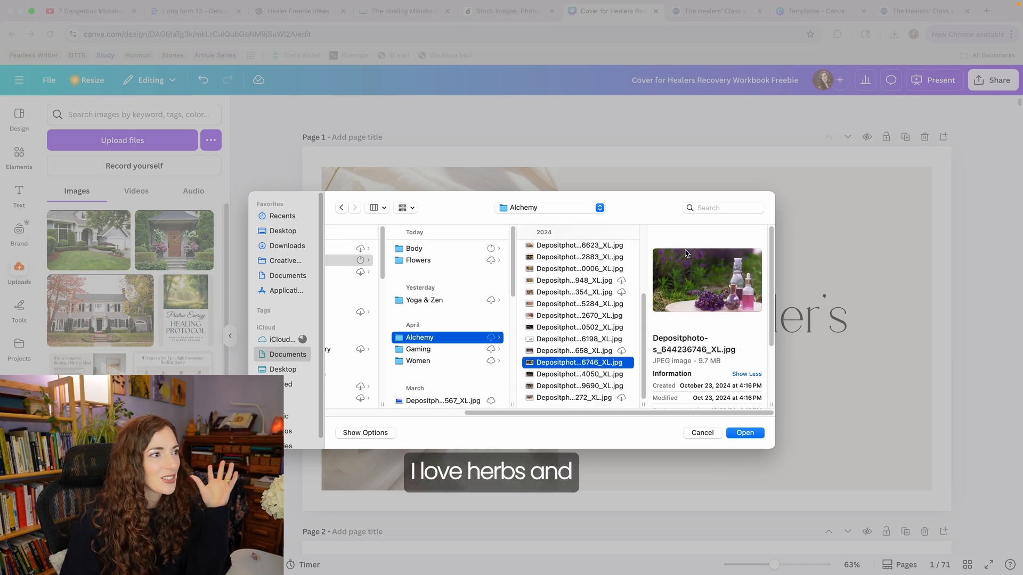
pyautogui.press('Up')
pyautogui.press('Up')
pyautogui.press('Up')
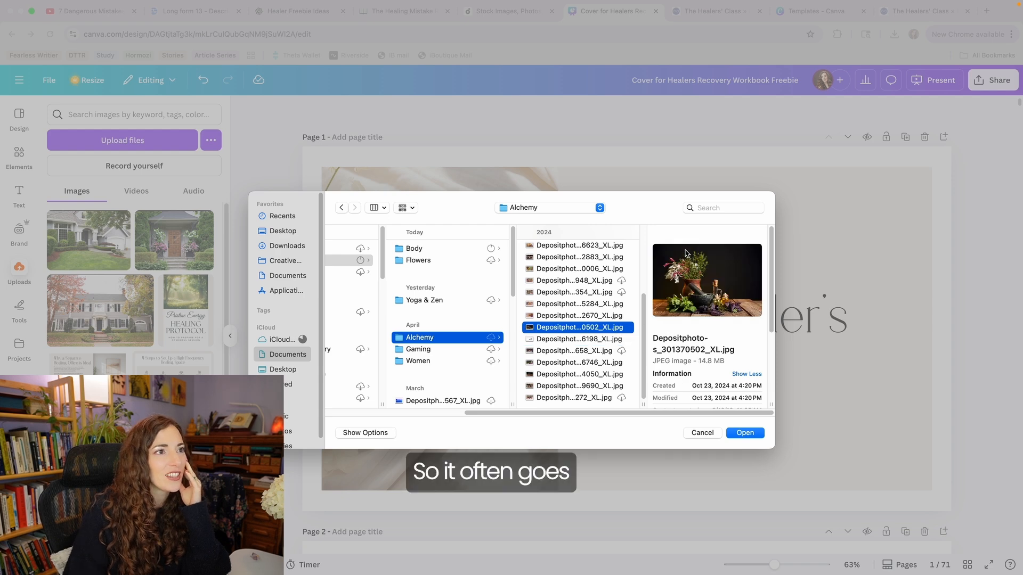
pyautogui.click(745, 434)
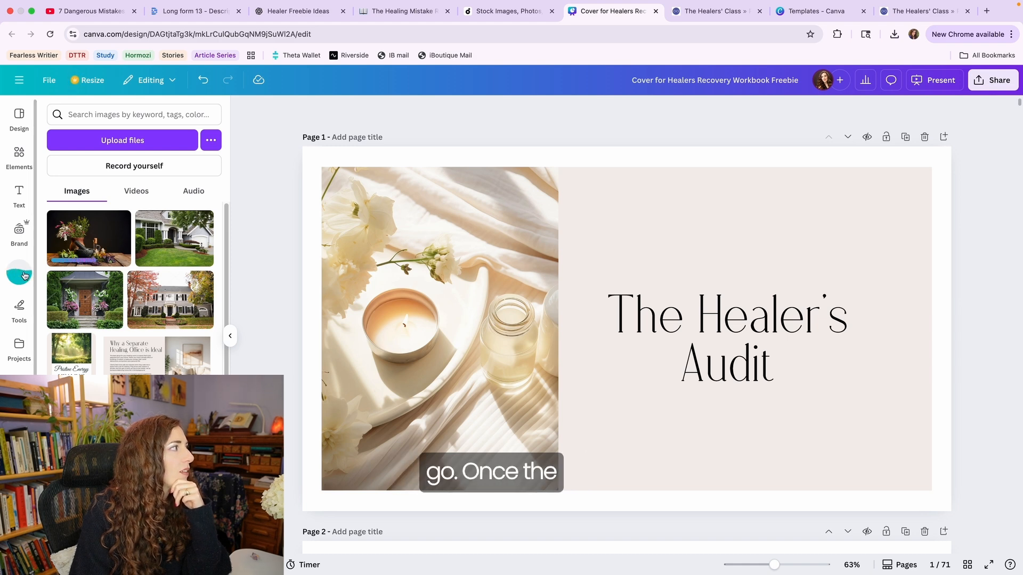
pyautogui.click(81, 239)
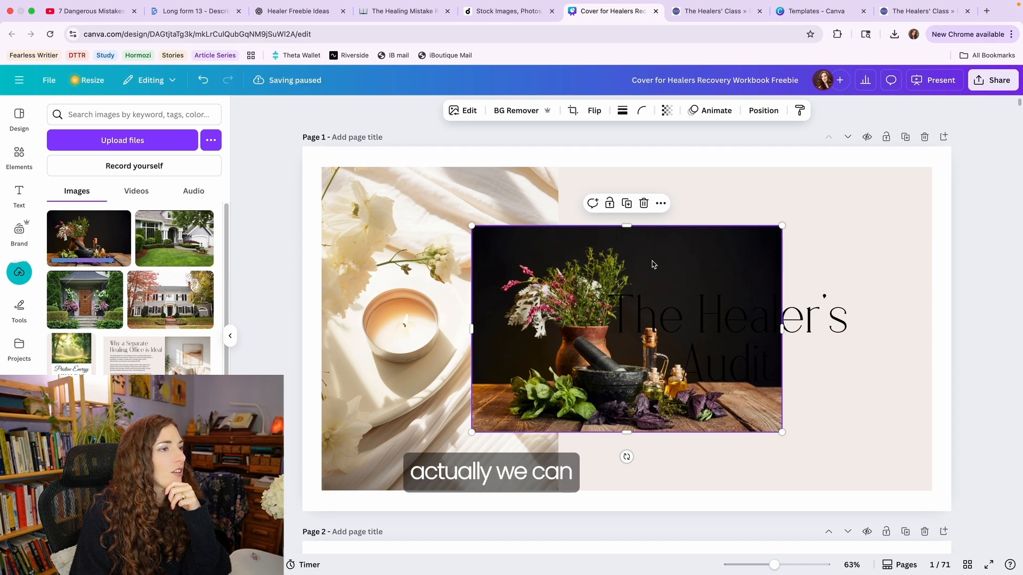
pyautogui.moveTo(656, 263); pyautogui.dragTo(522, 275)
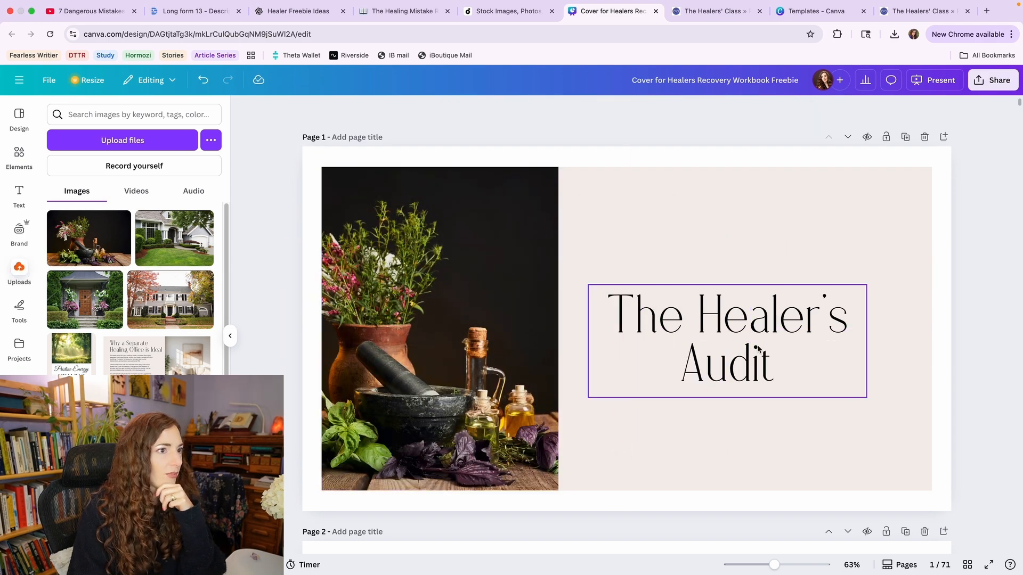
# - Recolor the title "The Healer's Audit" on page 1 with #2B1726, sampled from the purple leaves in the photo
pyautogui.click(876, 442)
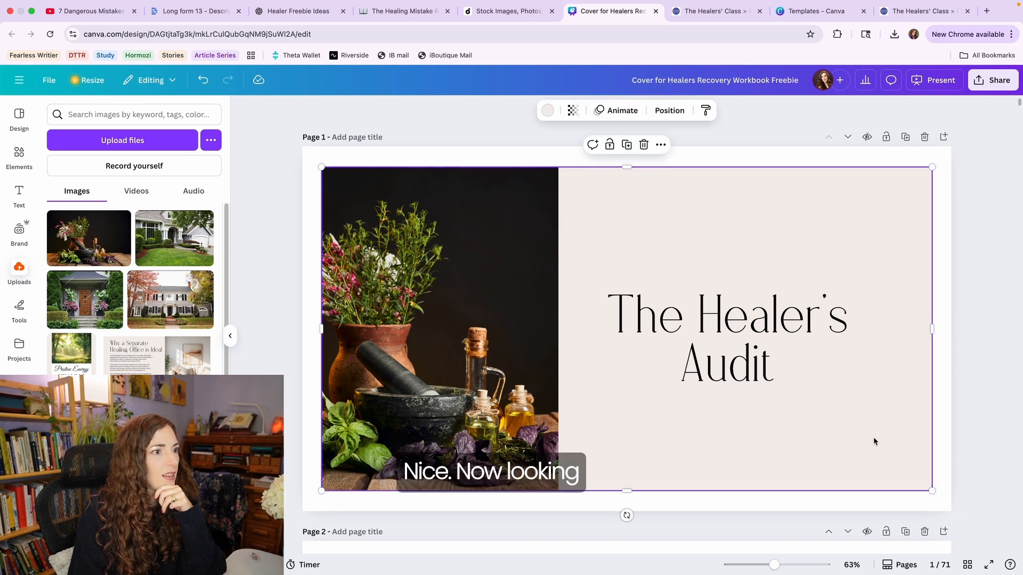
pyautogui.click(546, 110)
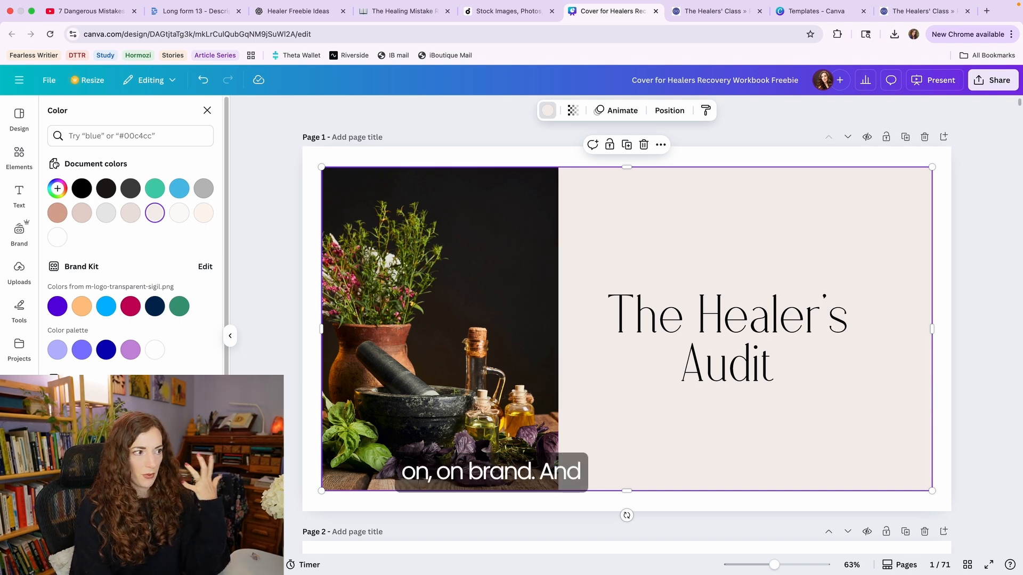
pyautogui.click(675, 337)
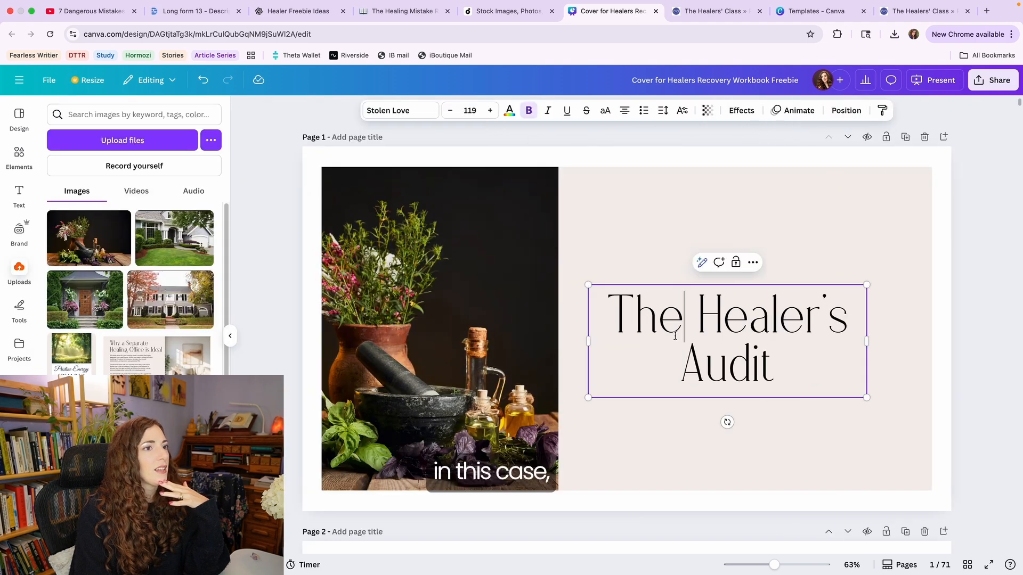
pyautogui.click(675, 337)
pyautogui.press('super+a')
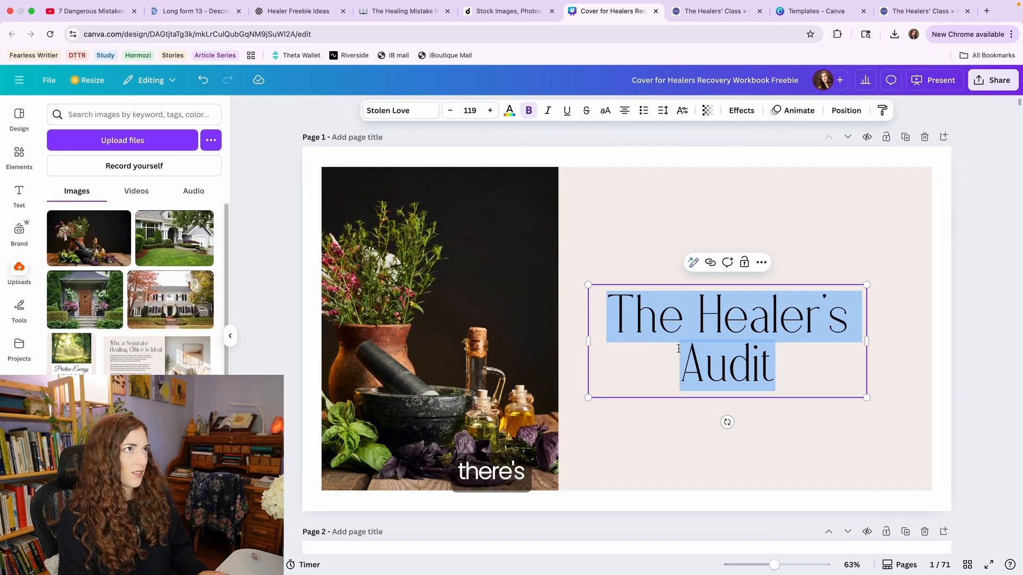
pyautogui.click(510, 112)
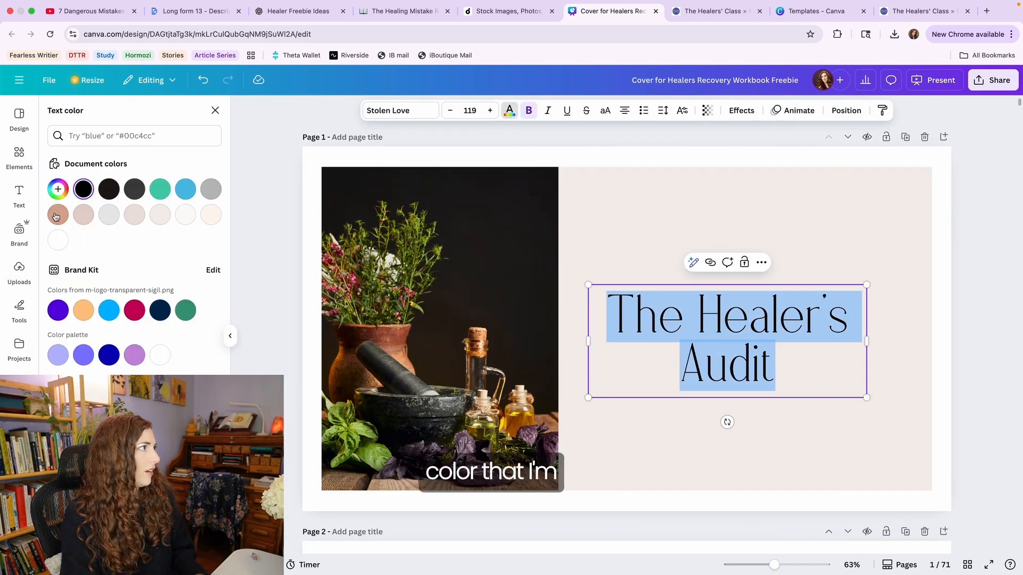
pyautogui.click(56, 188)
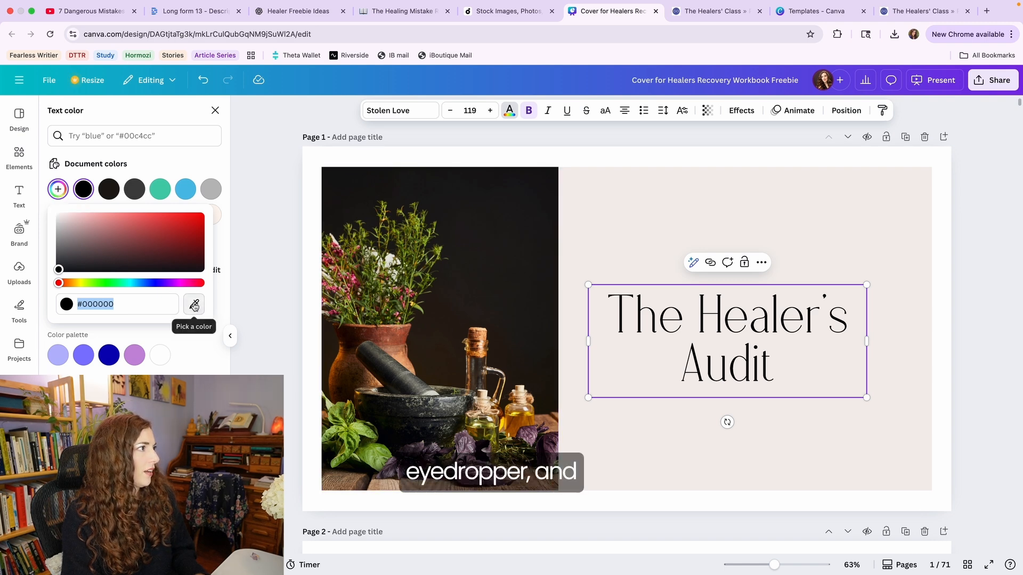
pyautogui.click(195, 305)
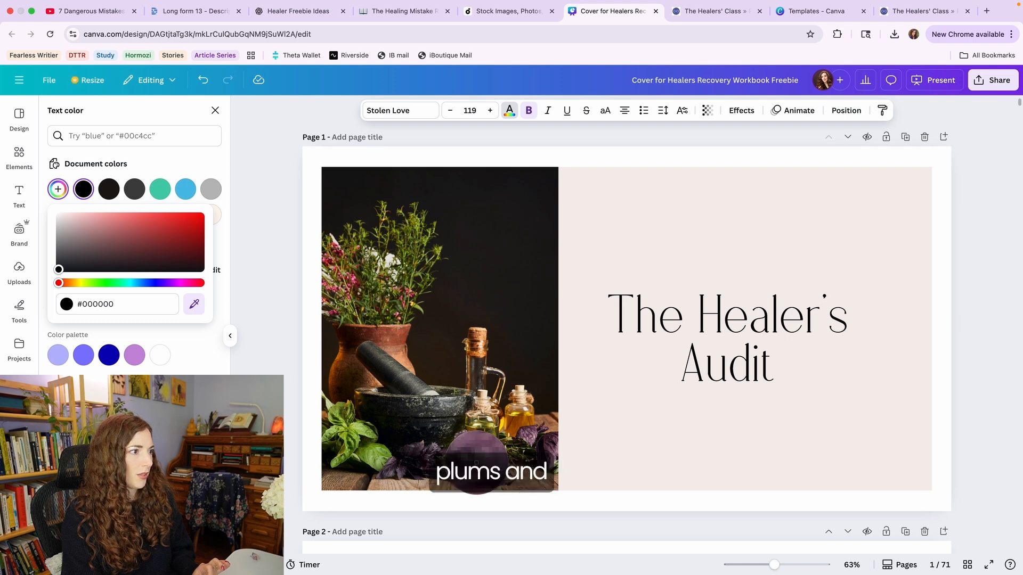
pyautogui.click(477, 462)
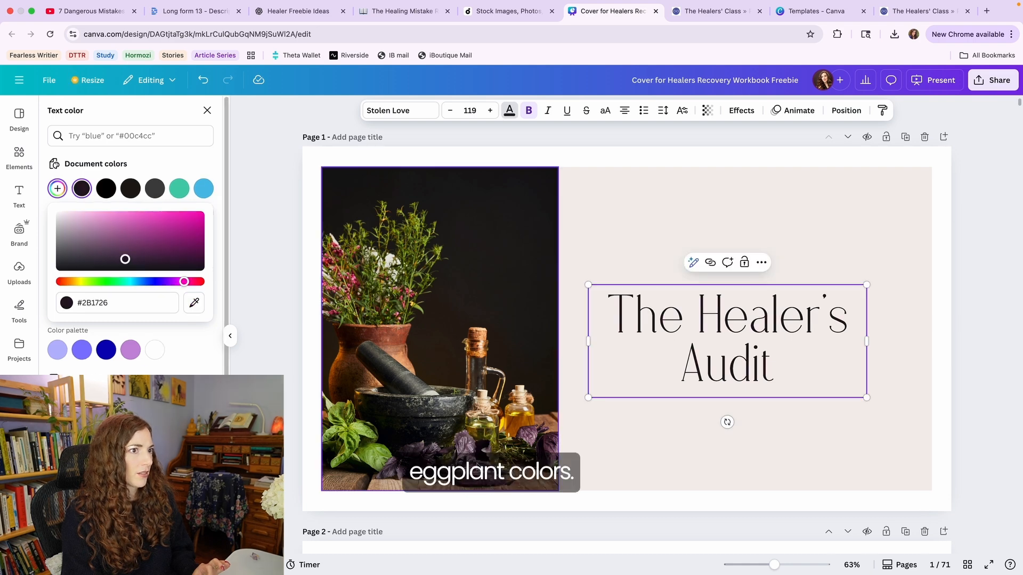
# - Resample the whole title's text color from the photo's purple leaves, trying #704153 and settling on #371625
pyautogui.click(747, 375)
pyautogui.doubleClick(720, 341)
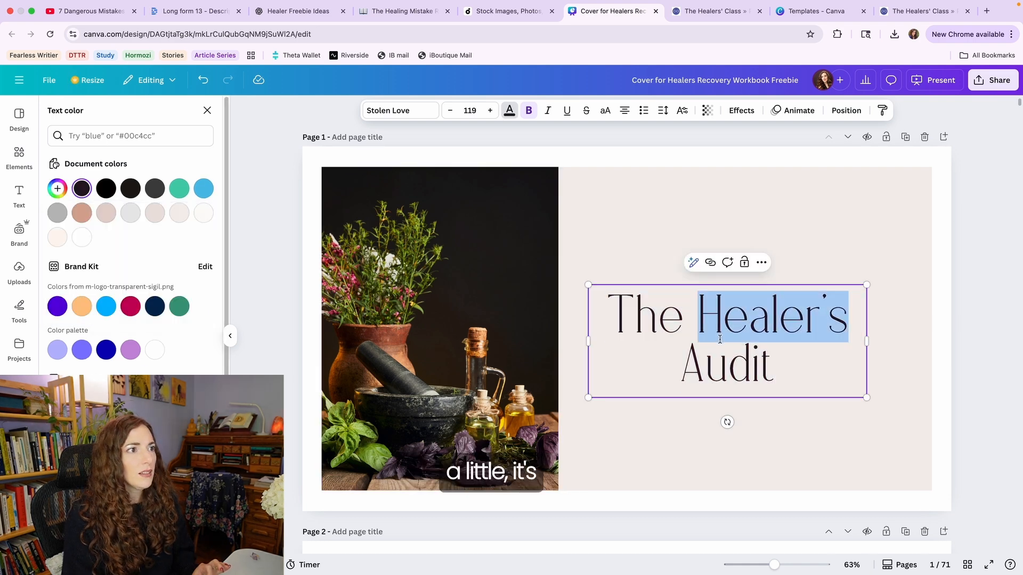
pyautogui.click(720, 341)
pyautogui.tripleClick(720, 342)
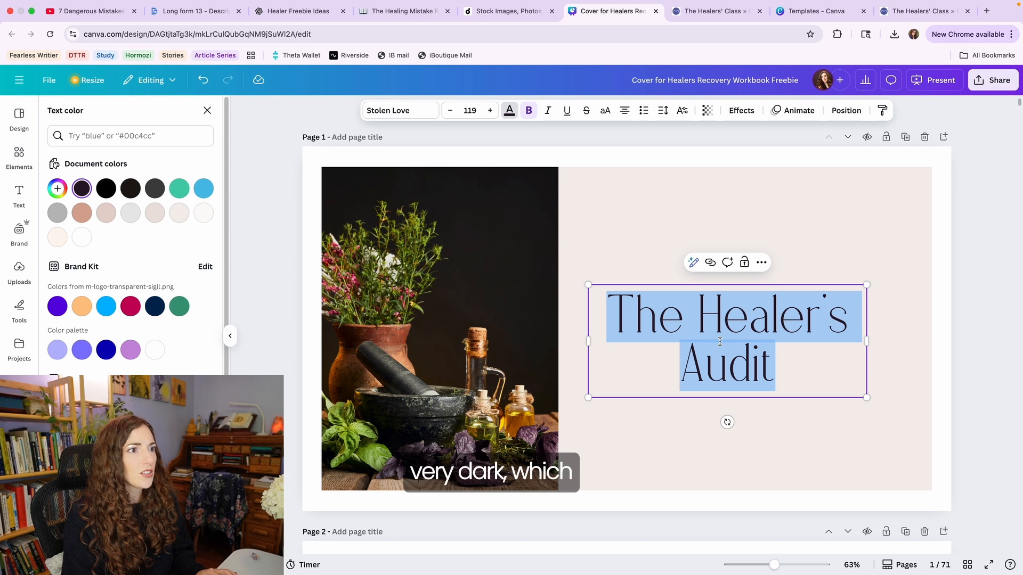
pyautogui.click(510, 110)
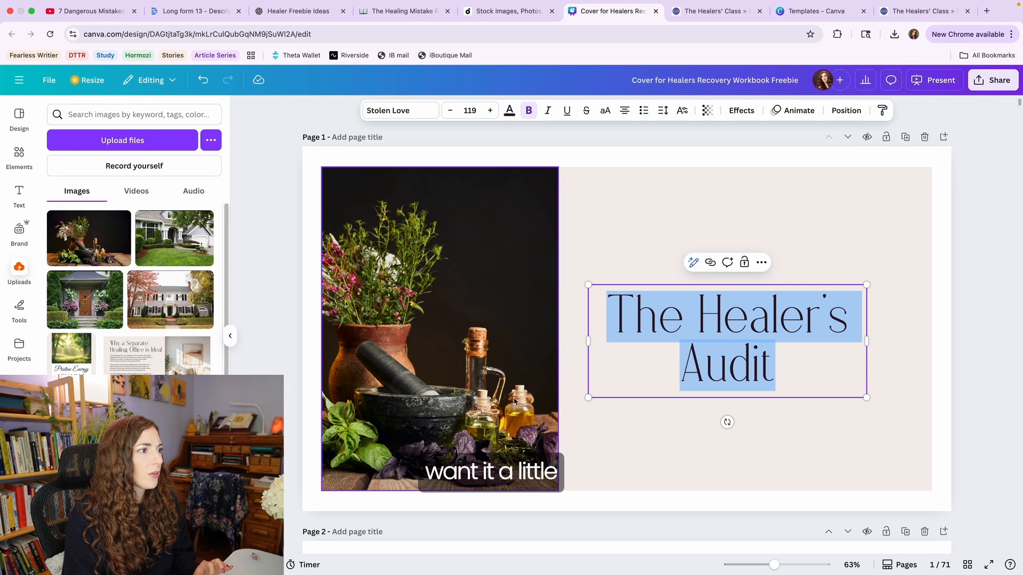
pyautogui.click(509, 110)
pyautogui.click(58, 190)
pyautogui.click(194, 303)
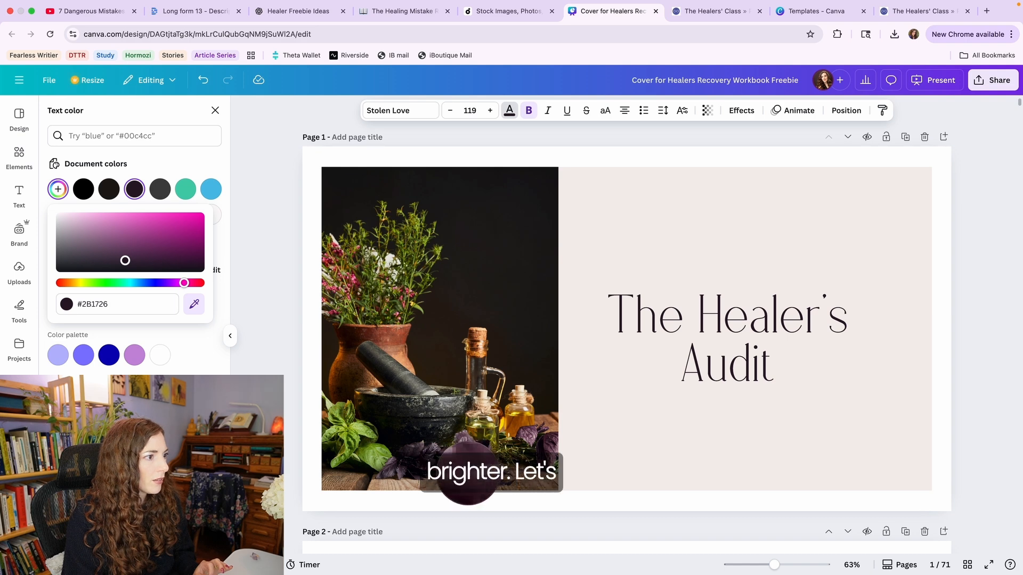
pyautogui.click(468, 473)
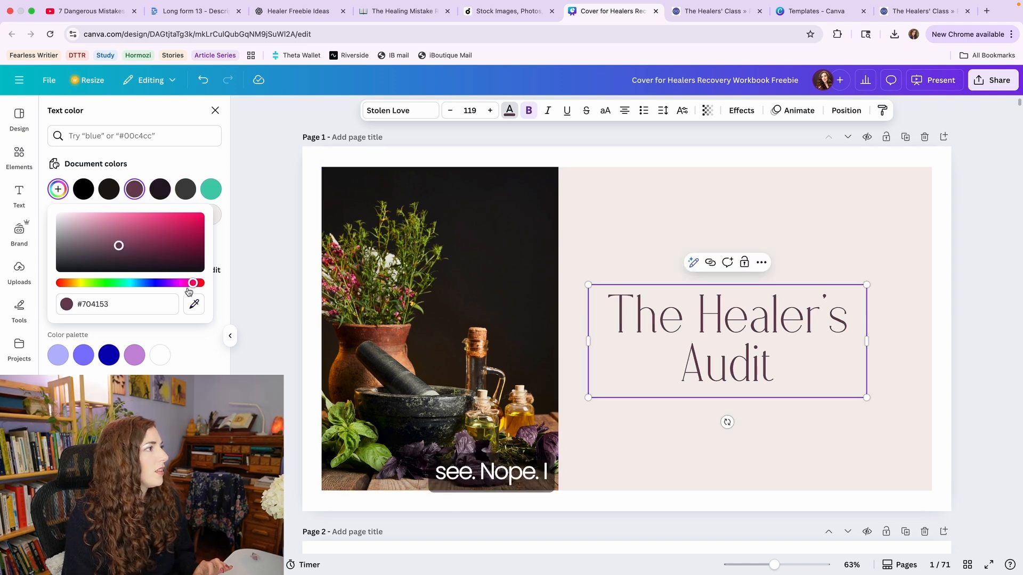
pyautogui.click(193, 303)
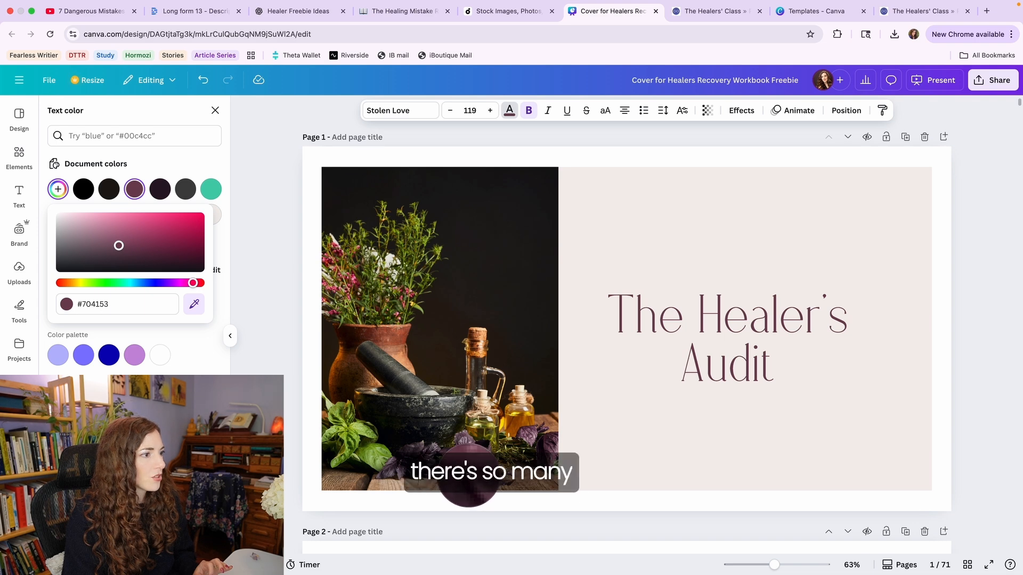
pyautogui.click(470, 475)
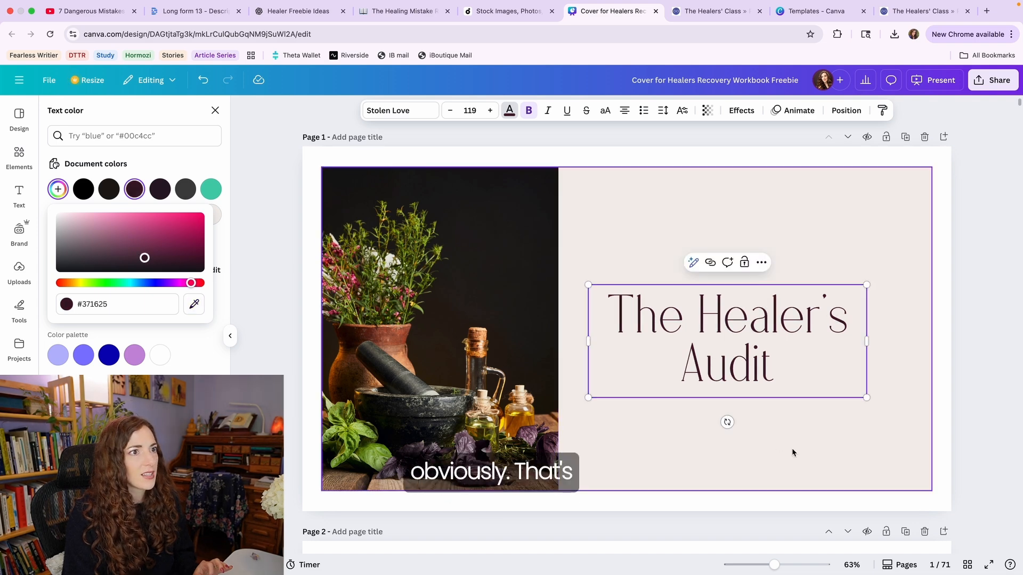
# - Try beige, tan and olive green photo colors on the cover's background panel and settle on the light orange one
pyautogui.click(775, 457)
pyautogui.click(632, 413)
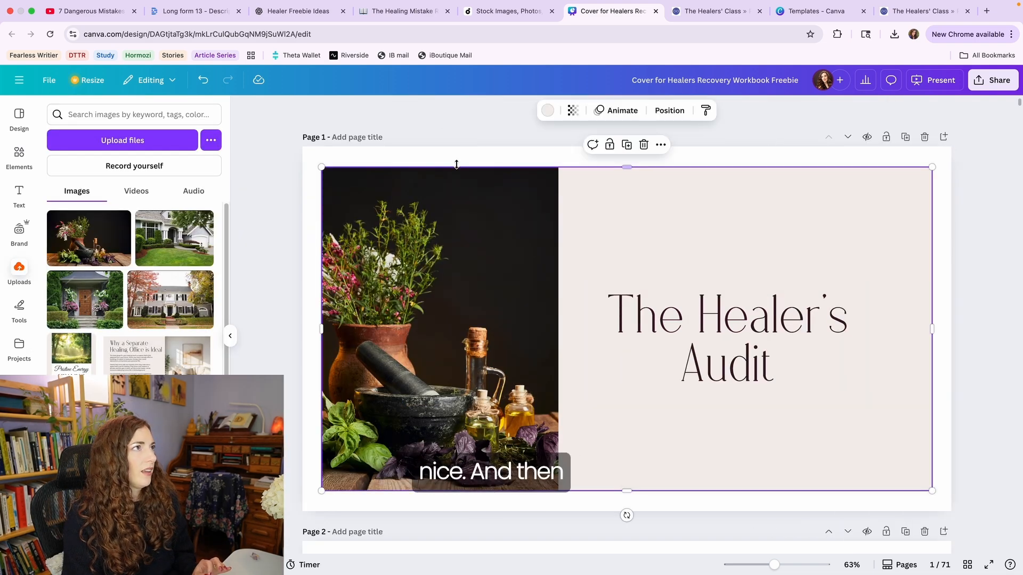
pyautogui.click(546, 111)
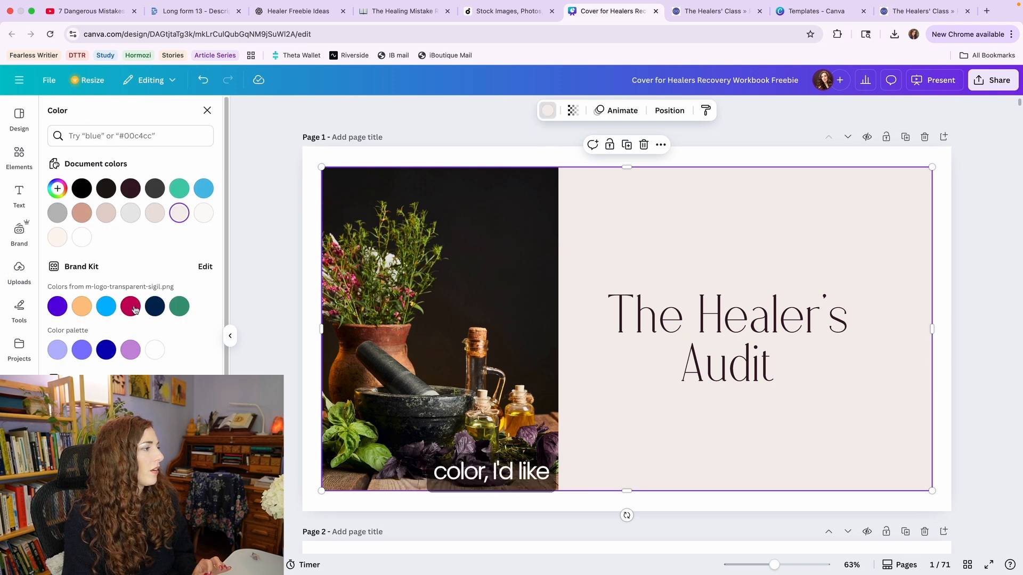
pyautogui.click(201, 380)
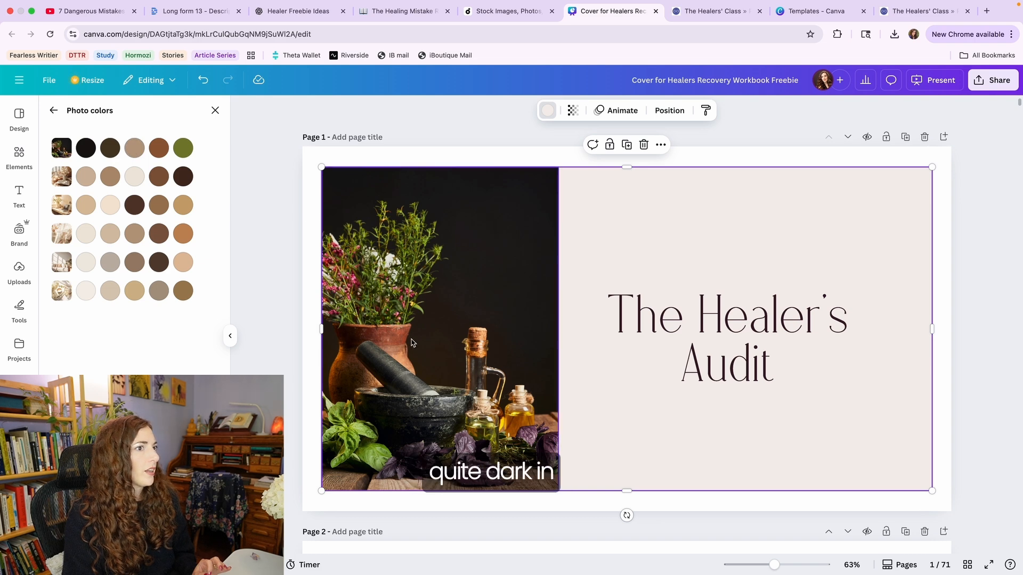
pyautogui.click(89, 264)
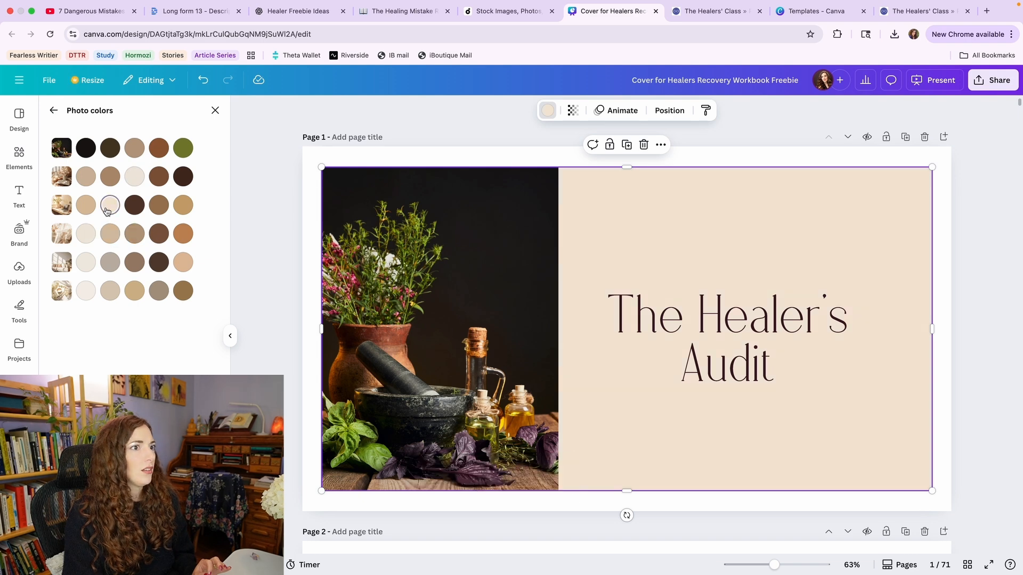
pyautogui.click(159, 148)
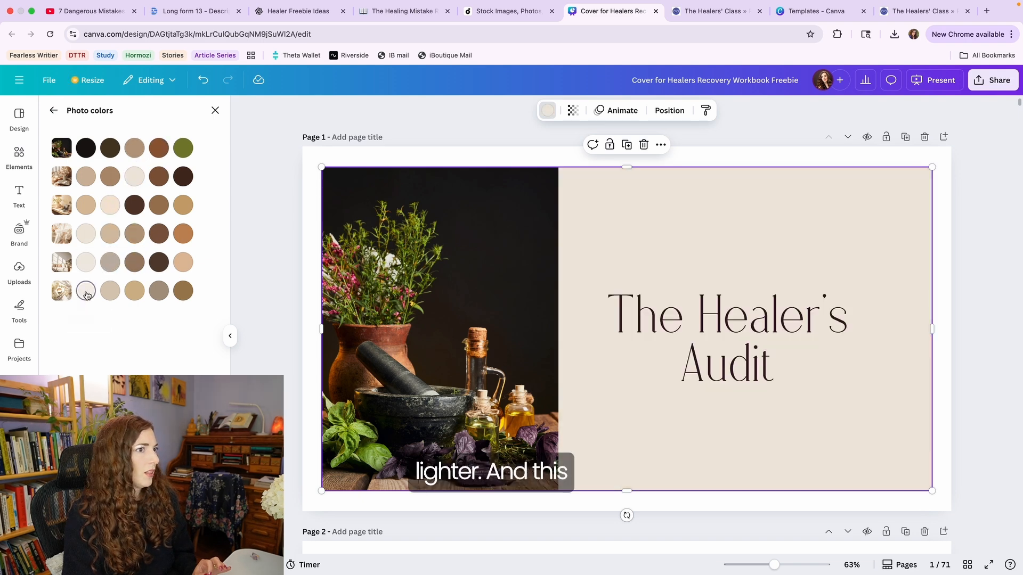
pyautogui.click(86, 290)
pyautogui.click(86, 235)
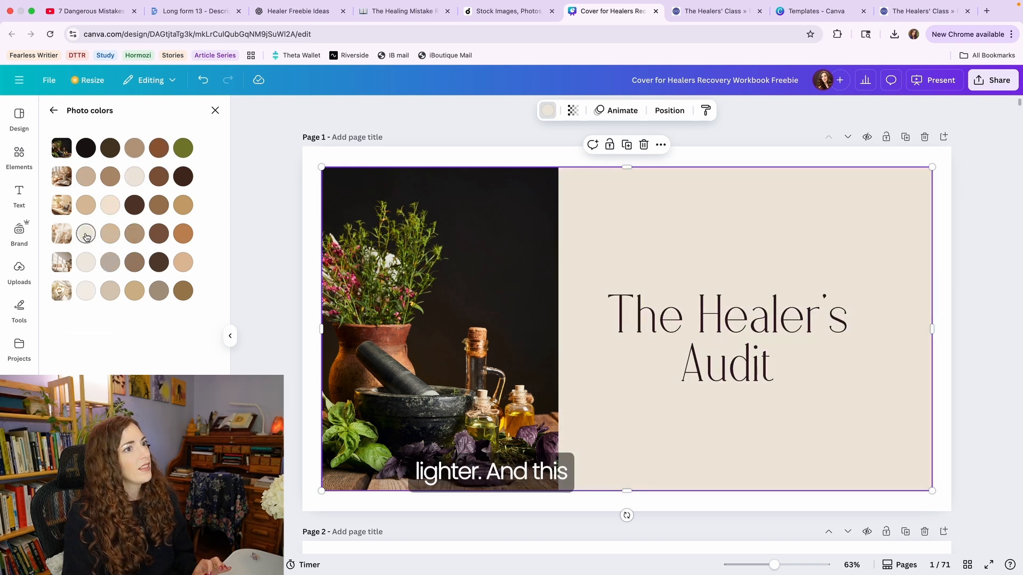
pyautogui.click(87, 207)
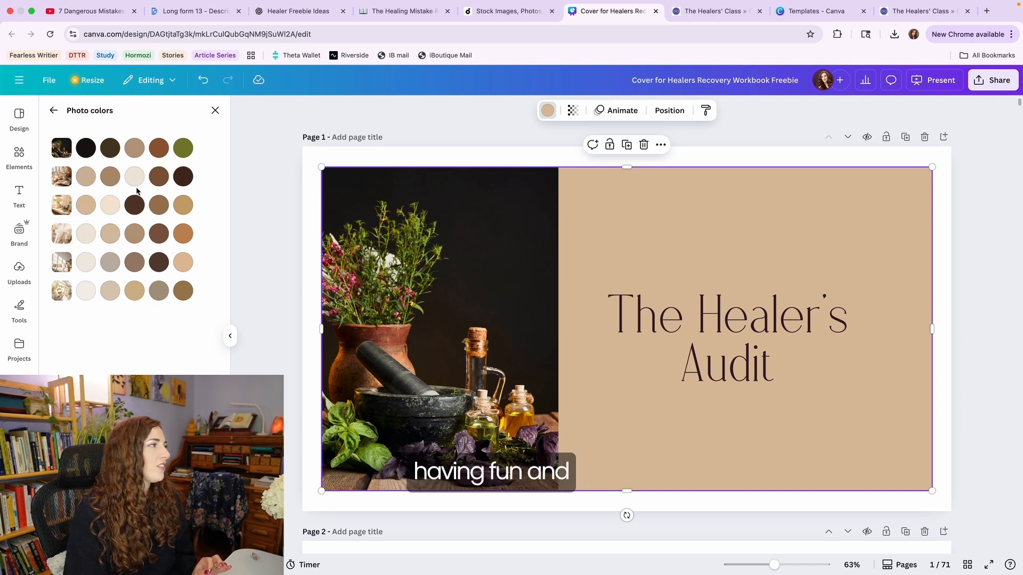
pyautogui.click(180, 151)
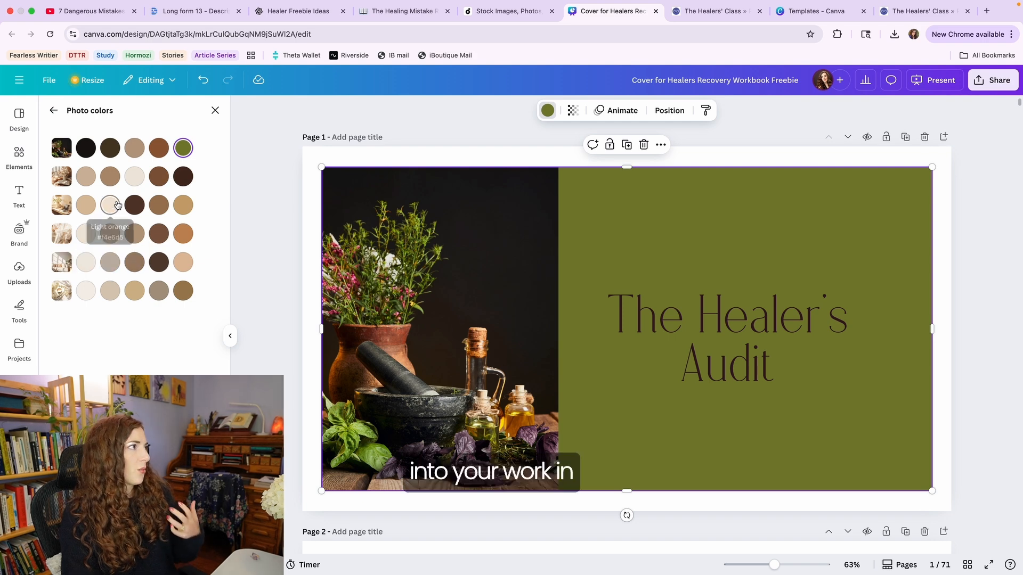
pyautogui.click(136, 179)
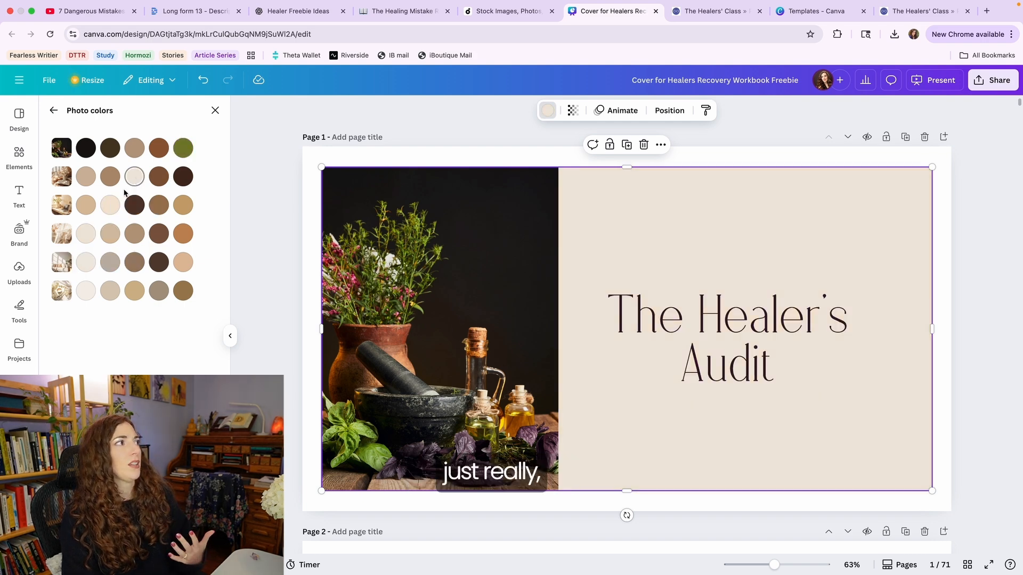
pyautogui.click(112, 205)
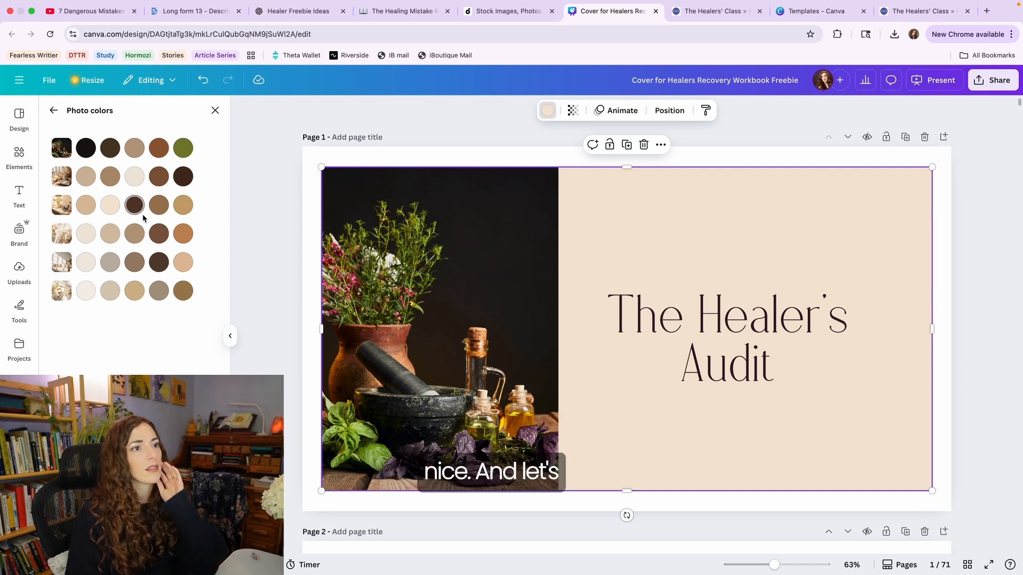
# - Try the Montserrat font on the whole cover title and return it to Stolen Love
pyautogui.doubleClick(690, 317)
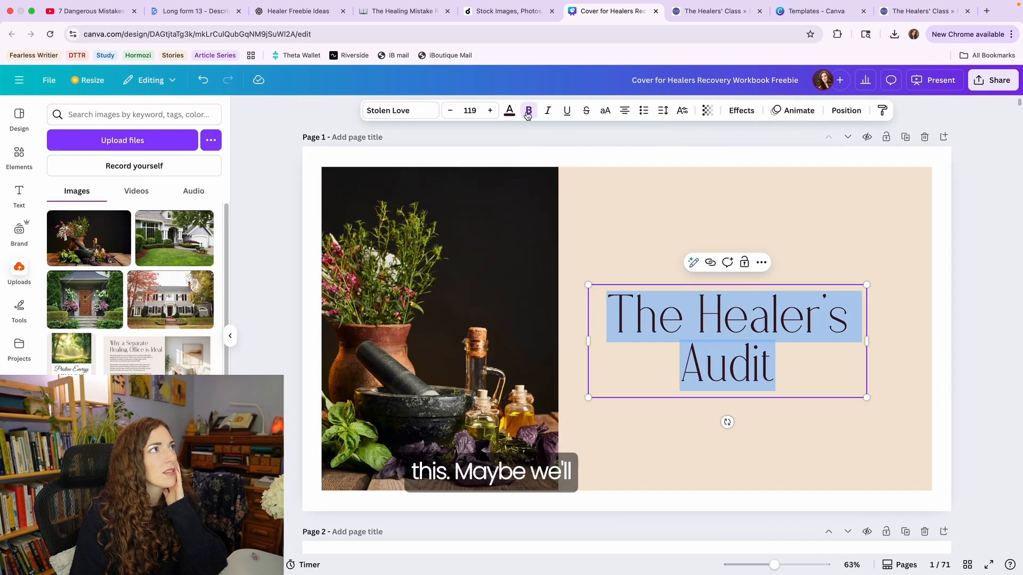
pyautogui.click(399, 110)
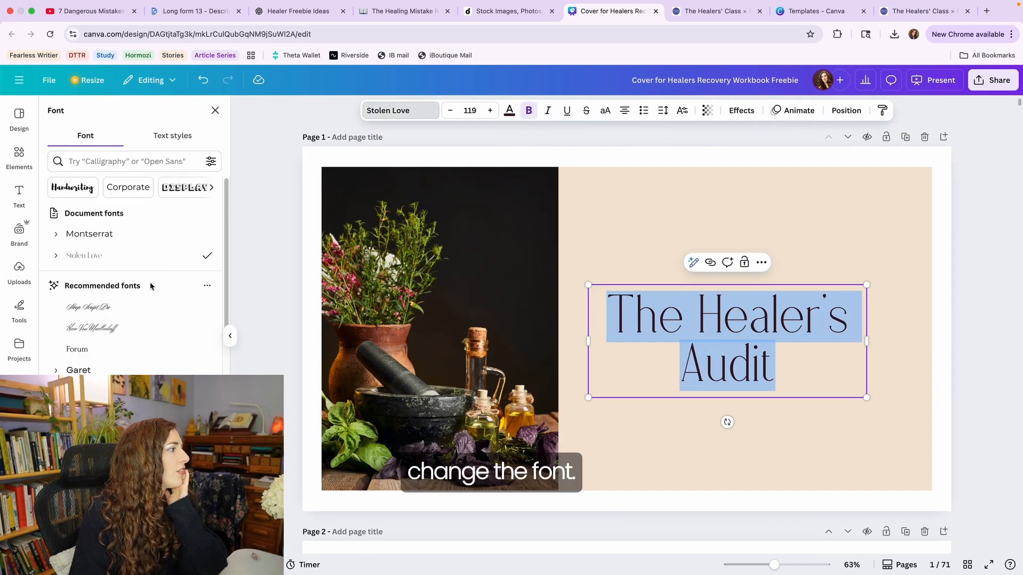
pyautogui.scroll(-3, 139, 329)
pyautogui.scroll(3, 139, 331)
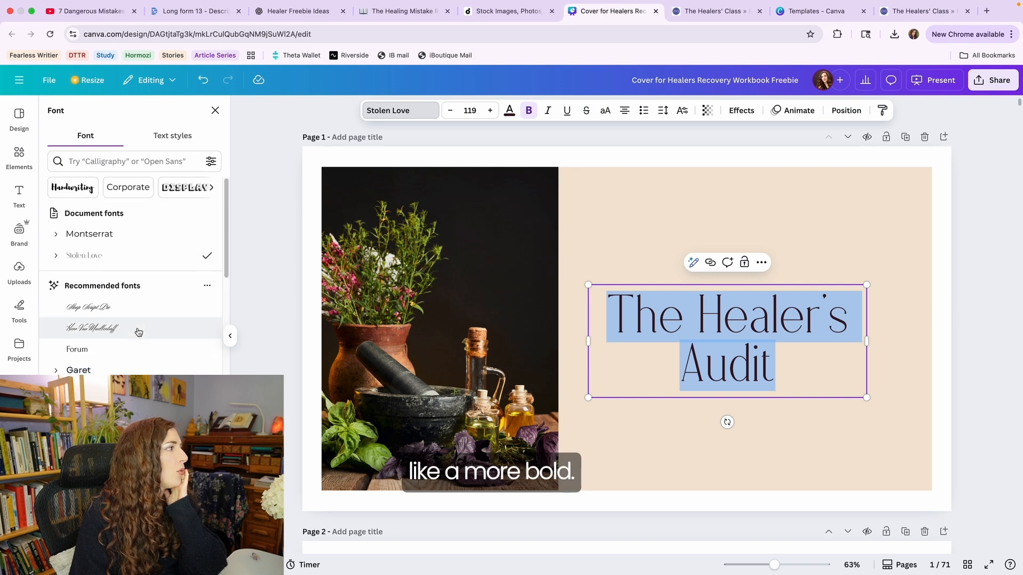
pyautogui.click(101, 235)
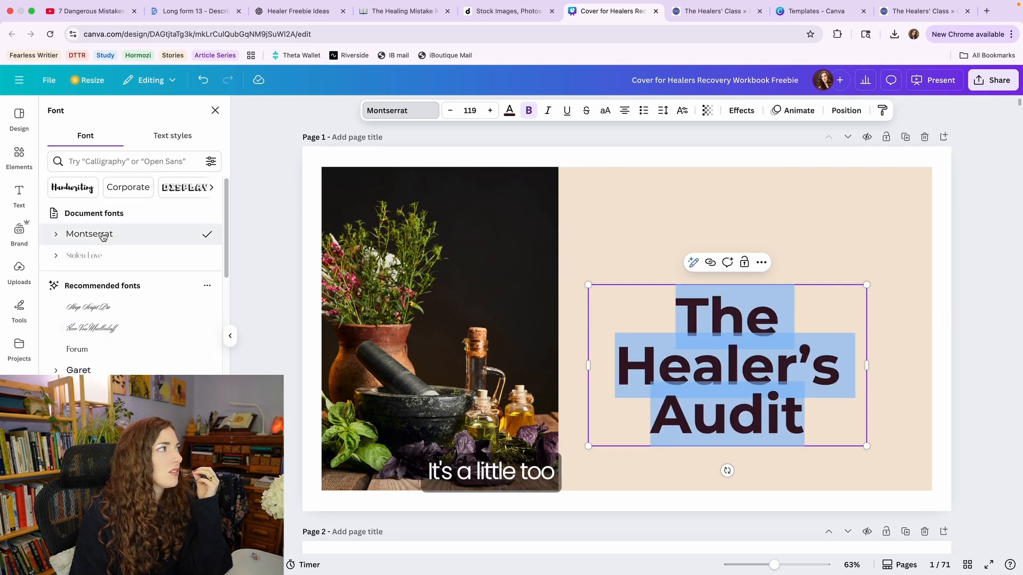
pyautogui.click(107, 260)
# - Enlarge the title slightly on the light orange panel and compare it with ChatGPT's two-word cover title ideas
pyautogui.moveTo(867, 395); pyautogui.dragTo(920, 418)
pyautogui.click(957, 369)
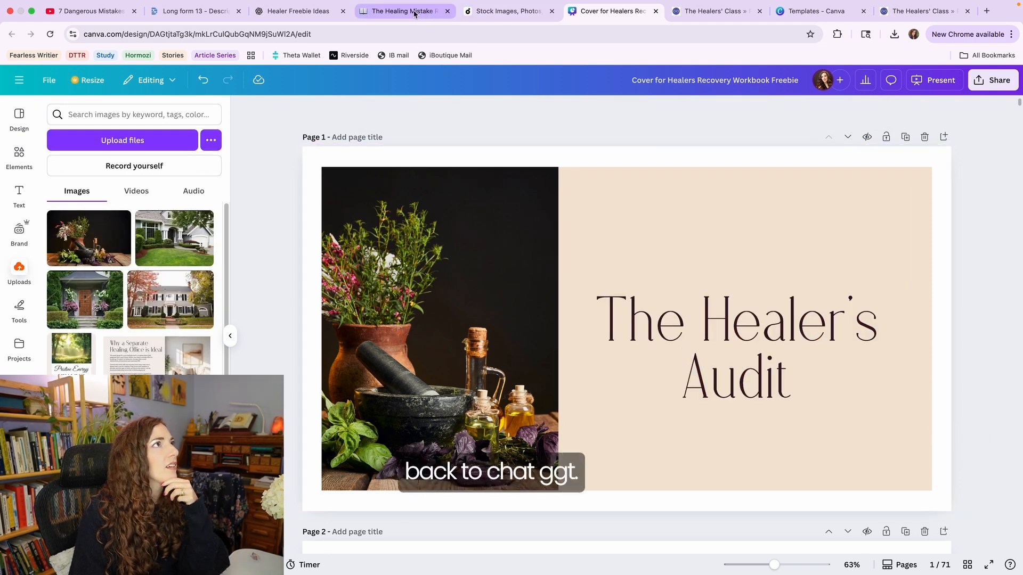
pyautogui.click(261, 13)
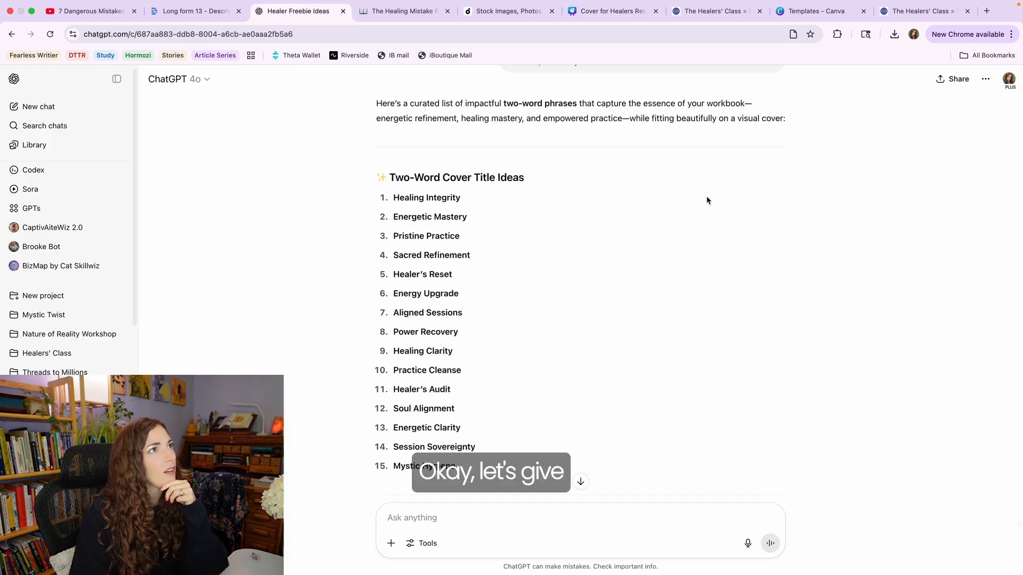
pyautogui.click(600, 13)
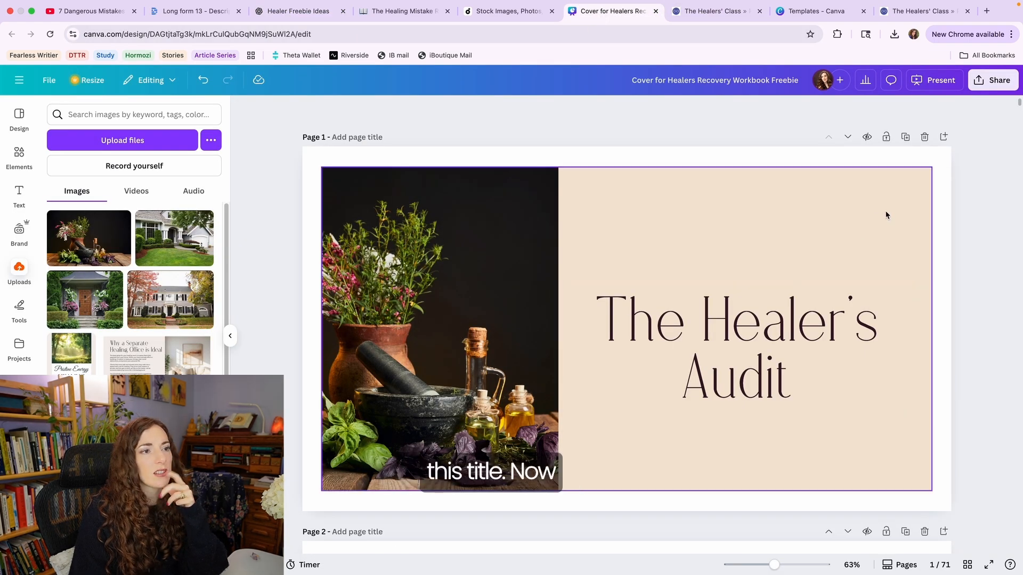
# - Download only page 1, the Healer's Audit cover, as a PNG
pyautogui.click(607, 135)
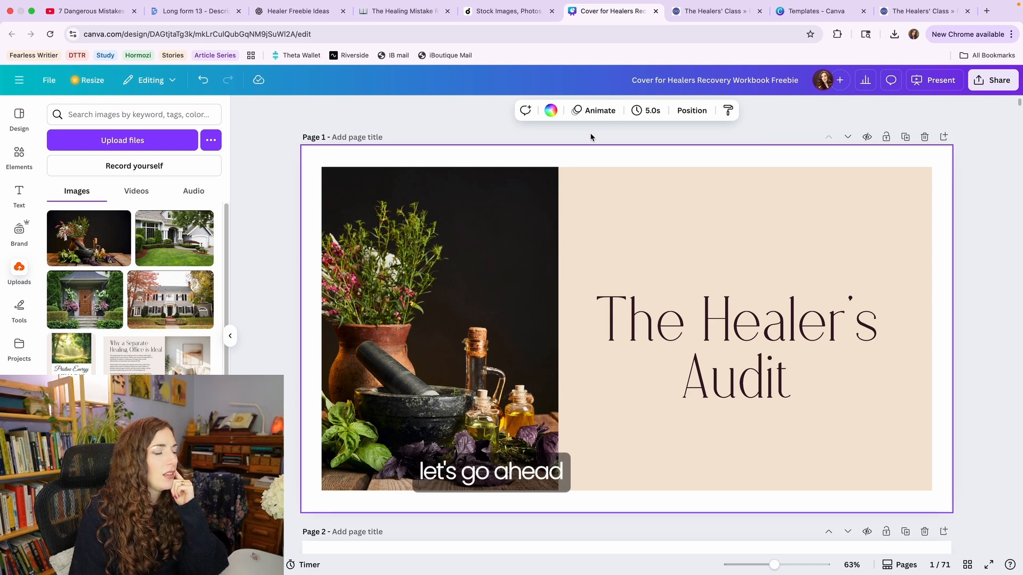
pyautogui.click(993, 80)
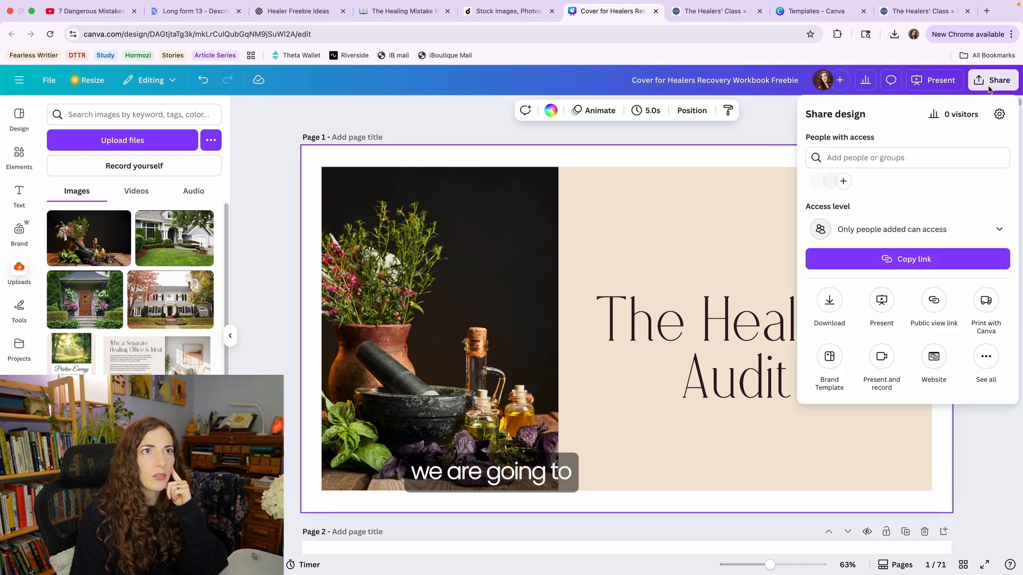
pyautogui.click(829, 300)
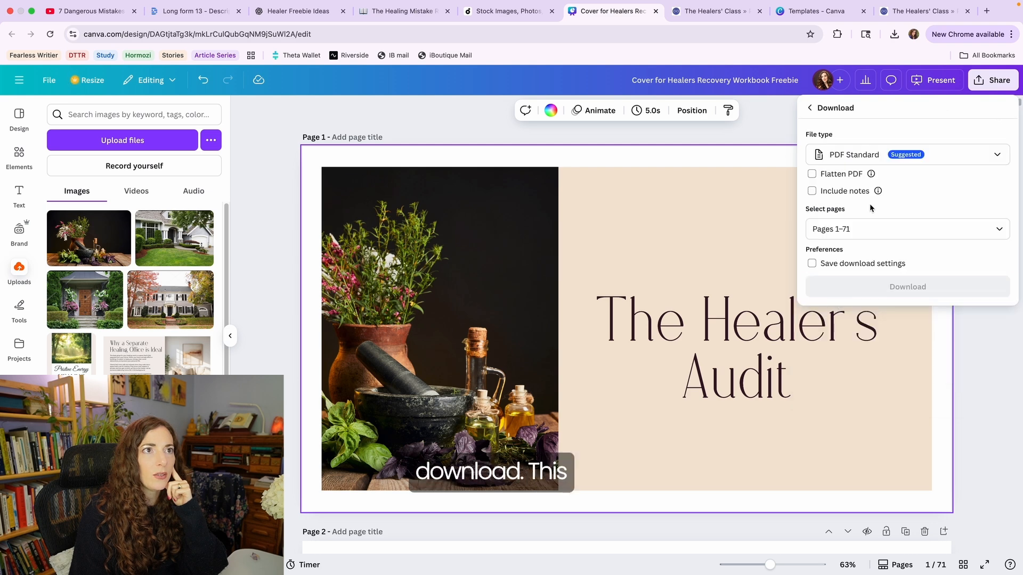
pyautogui.click(912, 234)
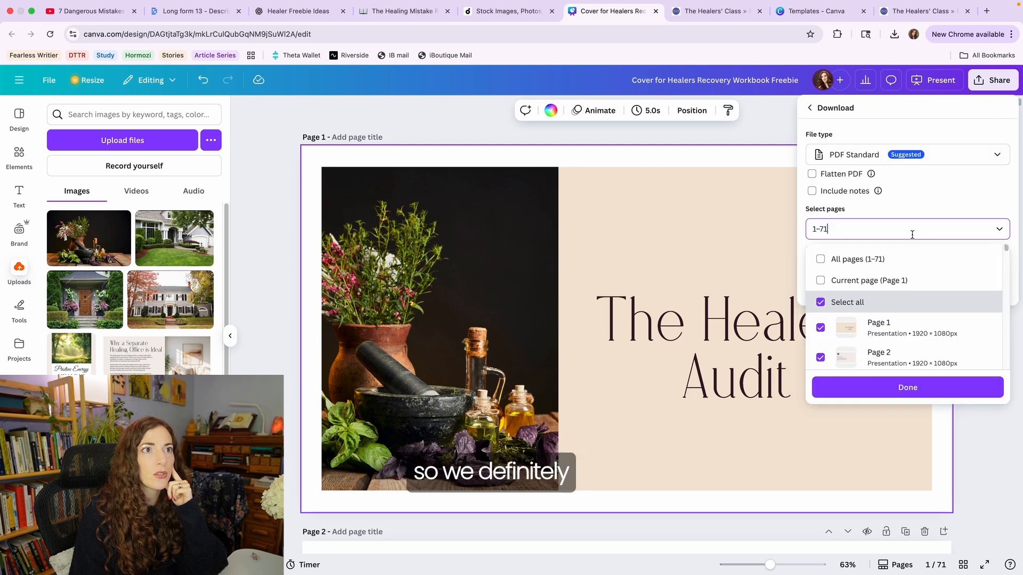
pyautogui.click(877, 286)
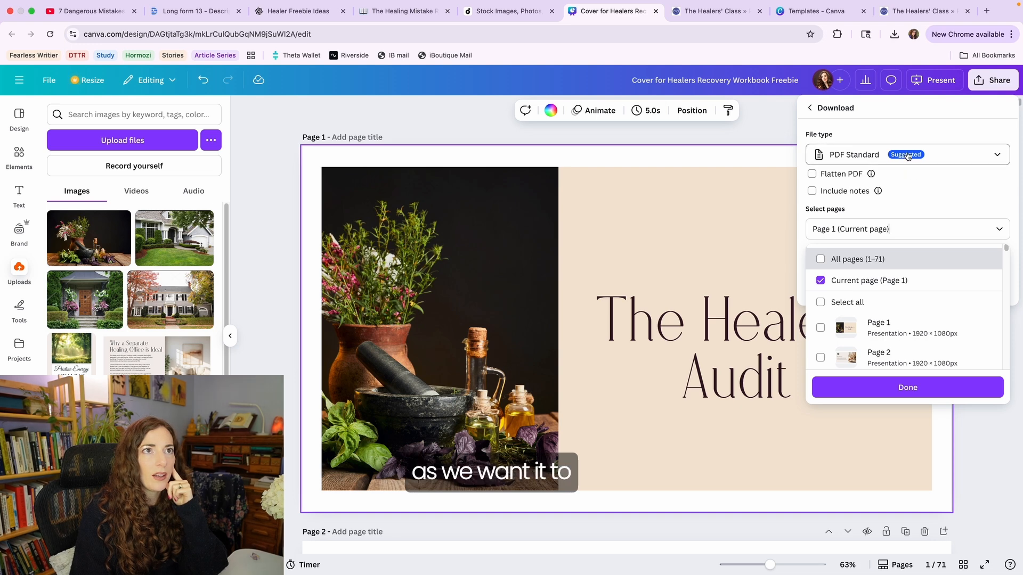
pyautogui.click(960, 153)
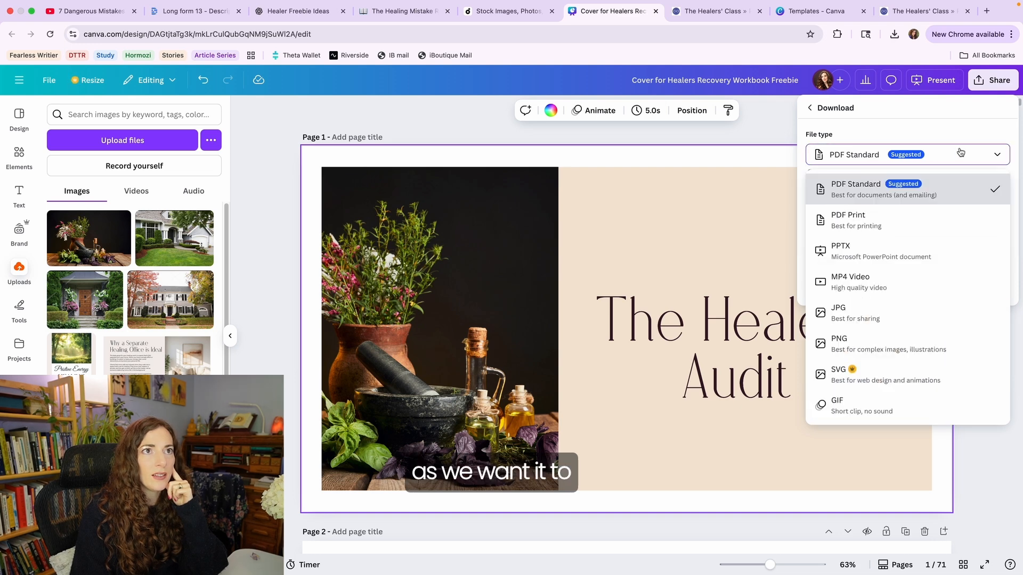
pyautogui.click(874, 344)
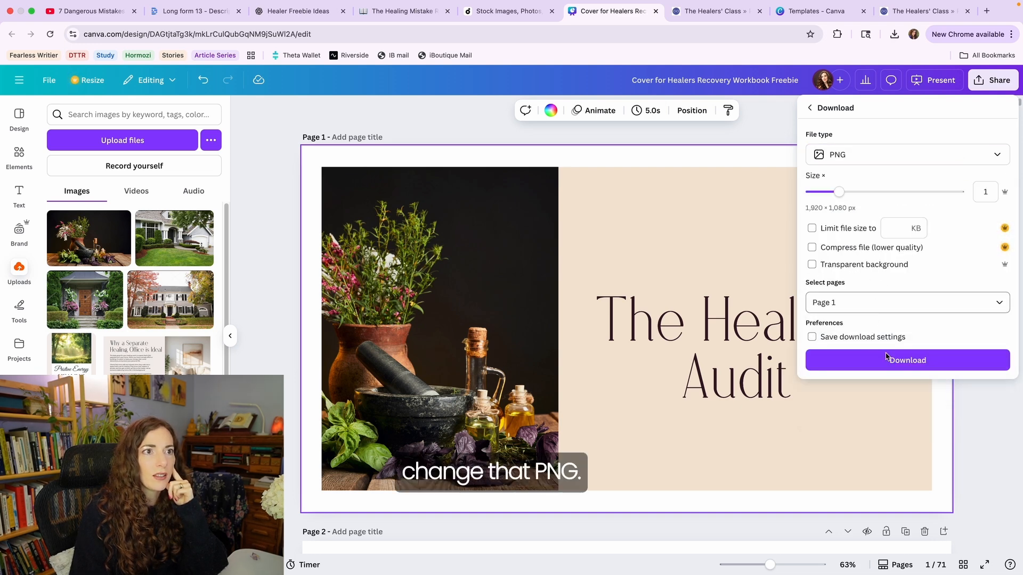
pyautogui.click(886, 358)
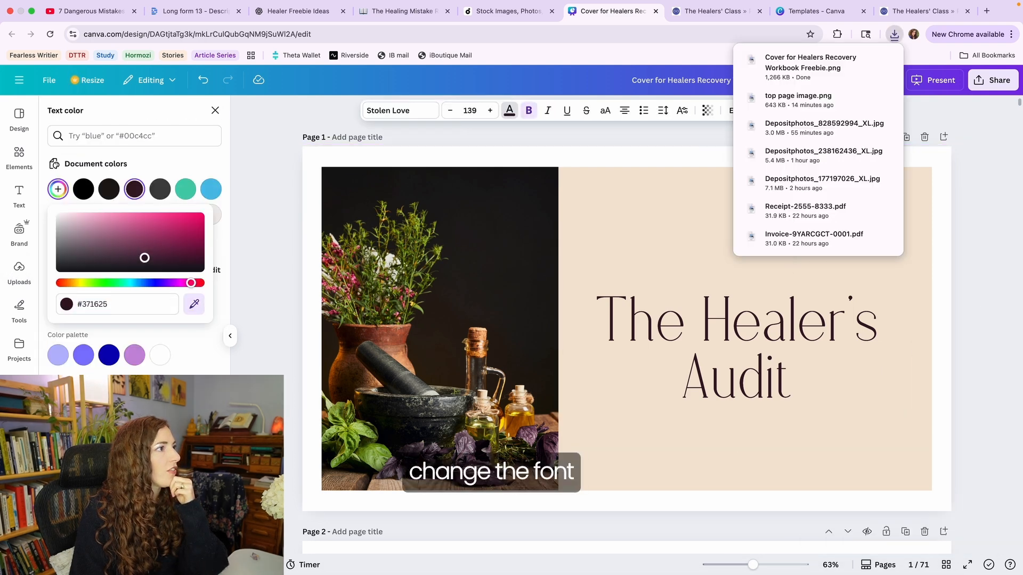
# - Recolor the whole cover title with a pink sampled from the photo's flowers
pyautogui.click(194, 303)
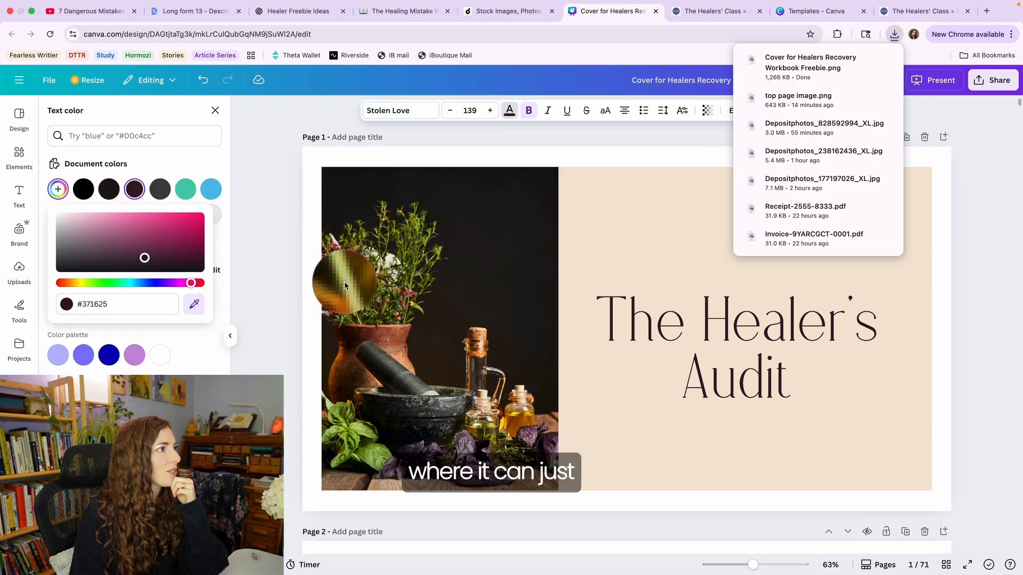
pyautogui.click(341, 275)
pyautogui.click(951, 222)
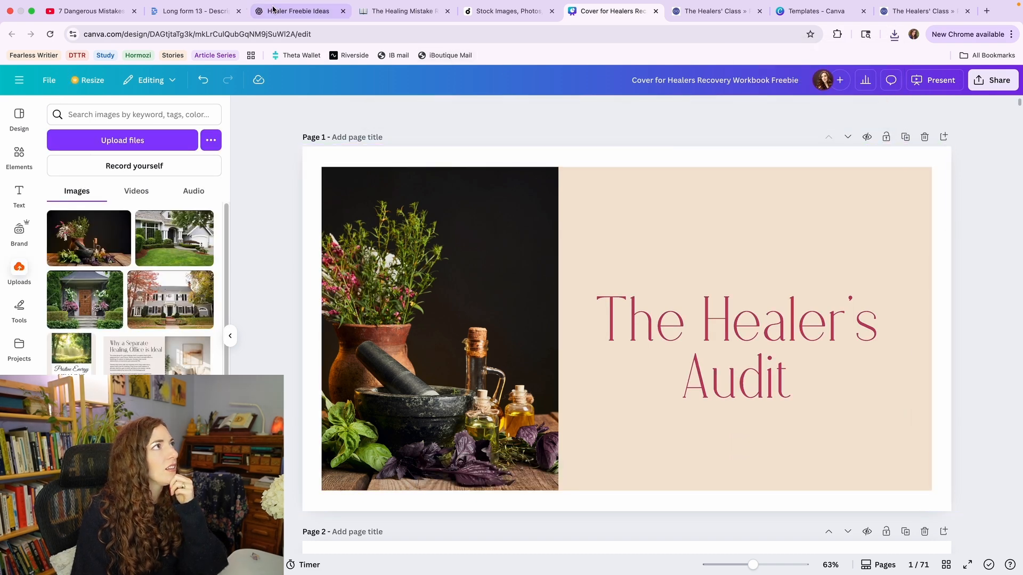
# - Switch to Notion and replace the workbook page's cover with the downloaded Cover for Healers Recovery Workbook Freebie.png
pyautogui.click(405, 12)
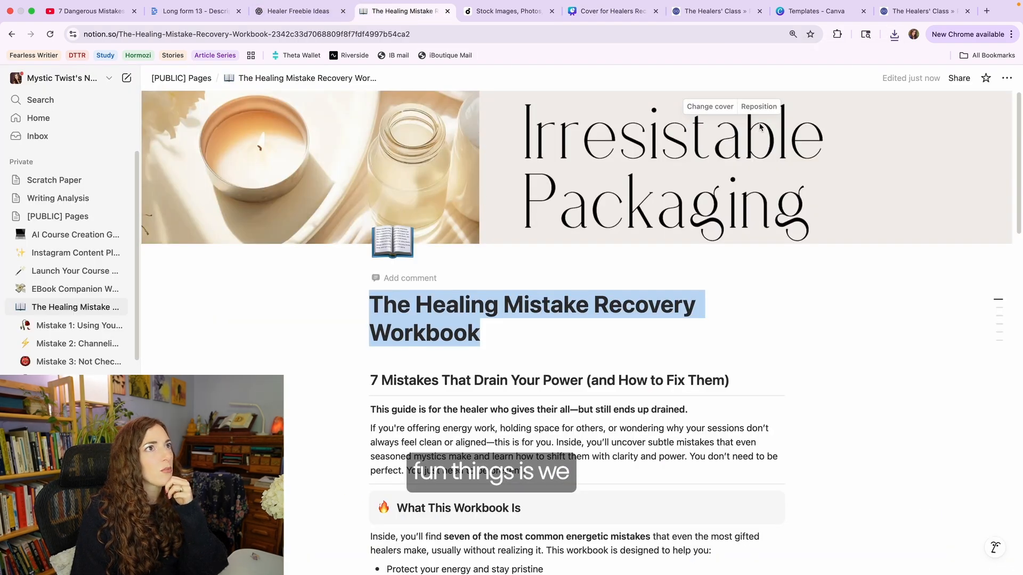
pyautogui.click(710, 106)
pyautogui.click(611, 128)
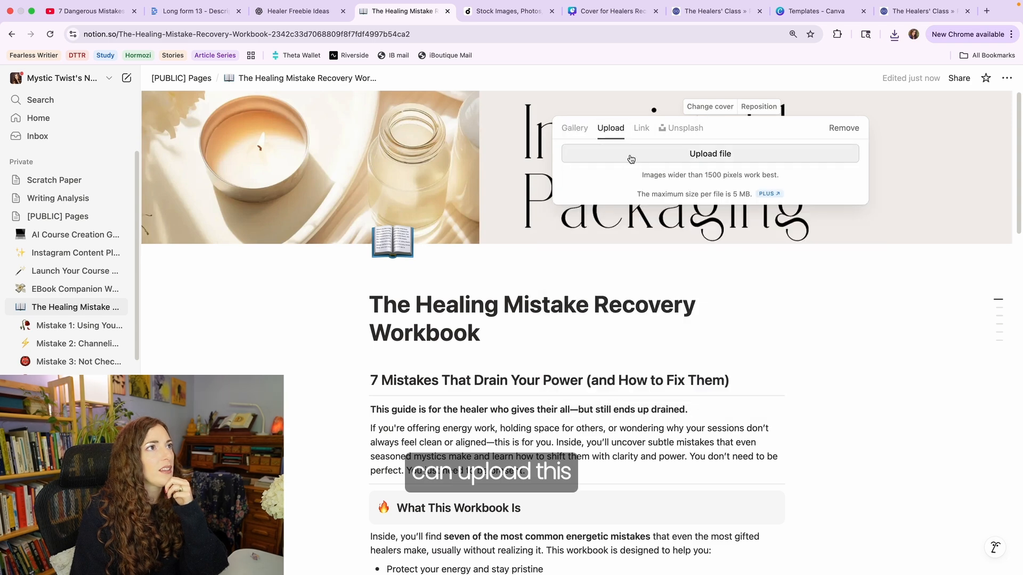
pyautogui.click(630, 157)
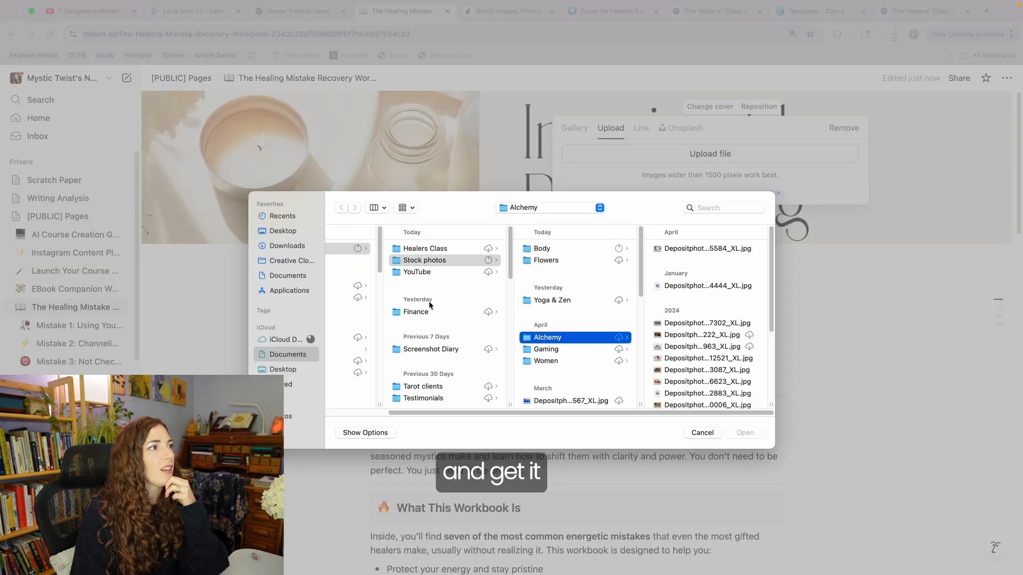
pyautogui.click(287, 245)
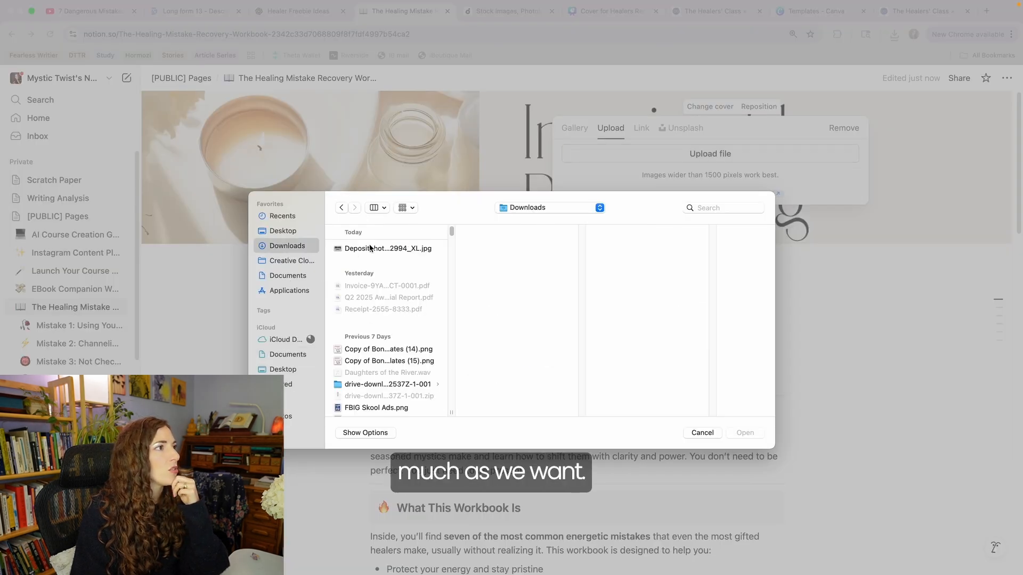
pyautogui.click(370, 249)
pyautogui.press('Up')
pyautogui.press('Return')
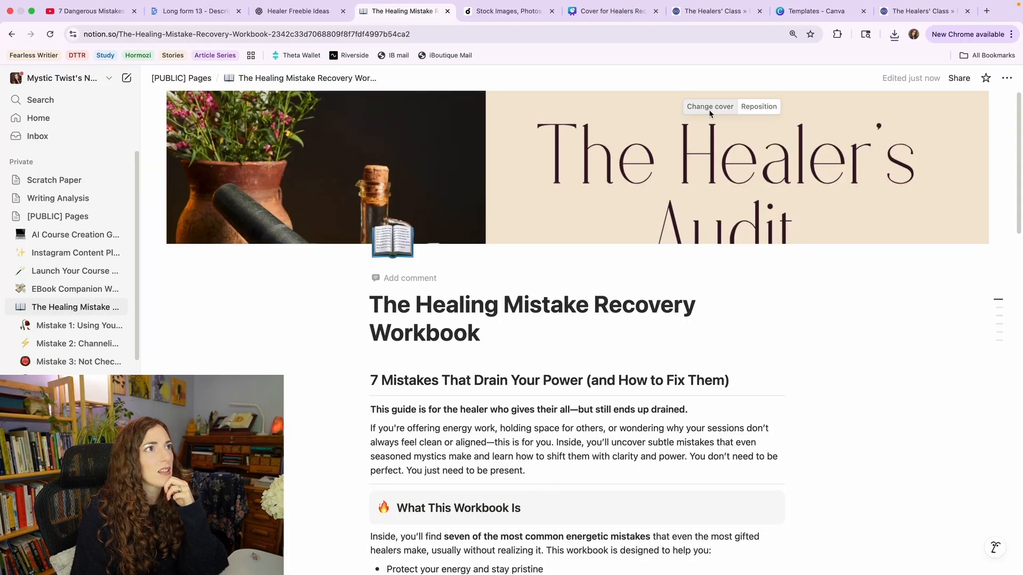
# - Reposition the page cover so both title lines, The Healer's and Audit, fit inside the banner
pyautogui.click(709, 110)
pyautogui.click(714, 106)
pyautogui.click(756, 107)
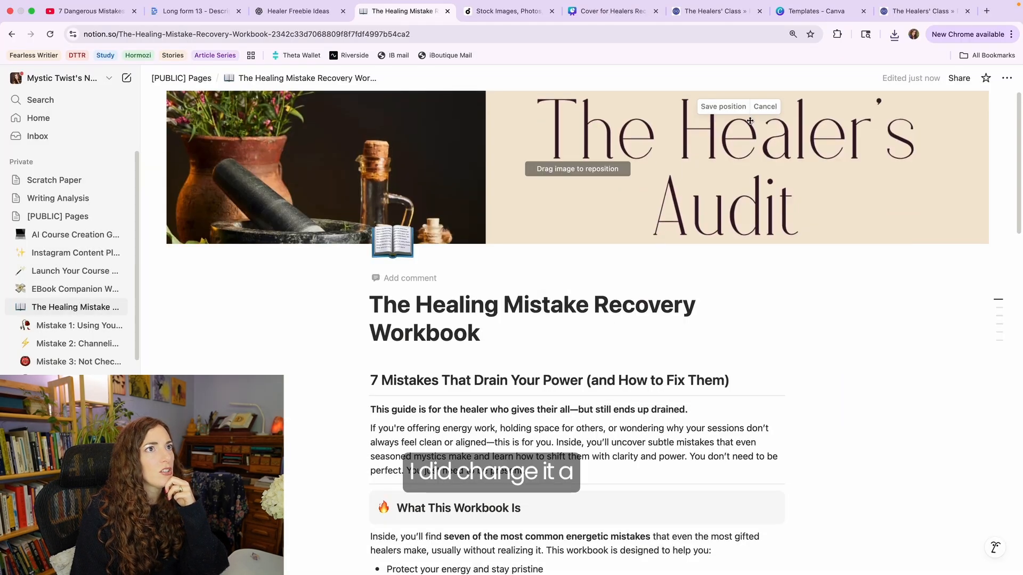
pyautogui.click(839, 281)
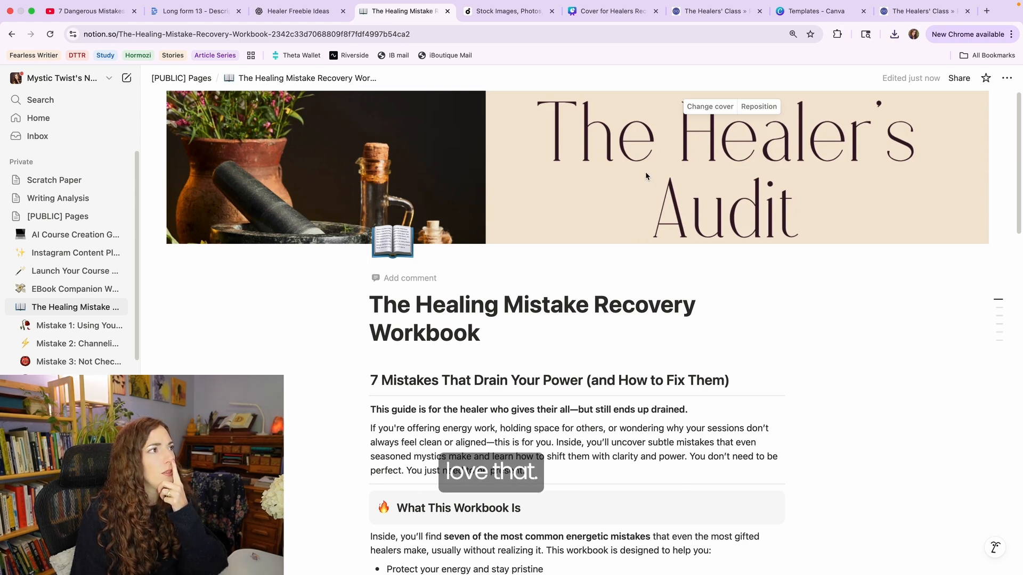
pyautogui.click(711, 106)
pyautogui.click(892, 187)
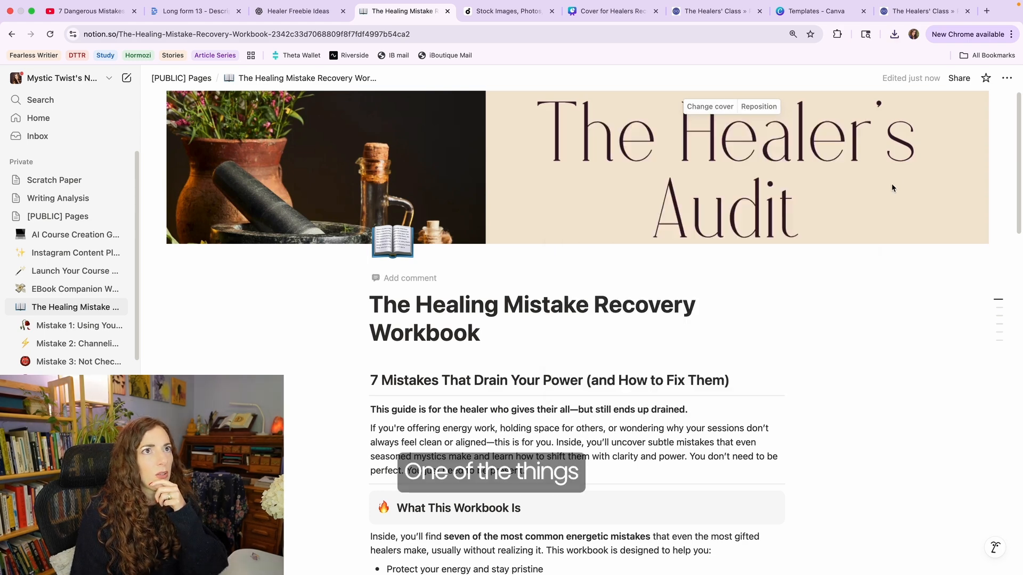
# - Check Notion's recommended cover image width against the PNG export size of the Canva design
pyautogui.click(711, 106)
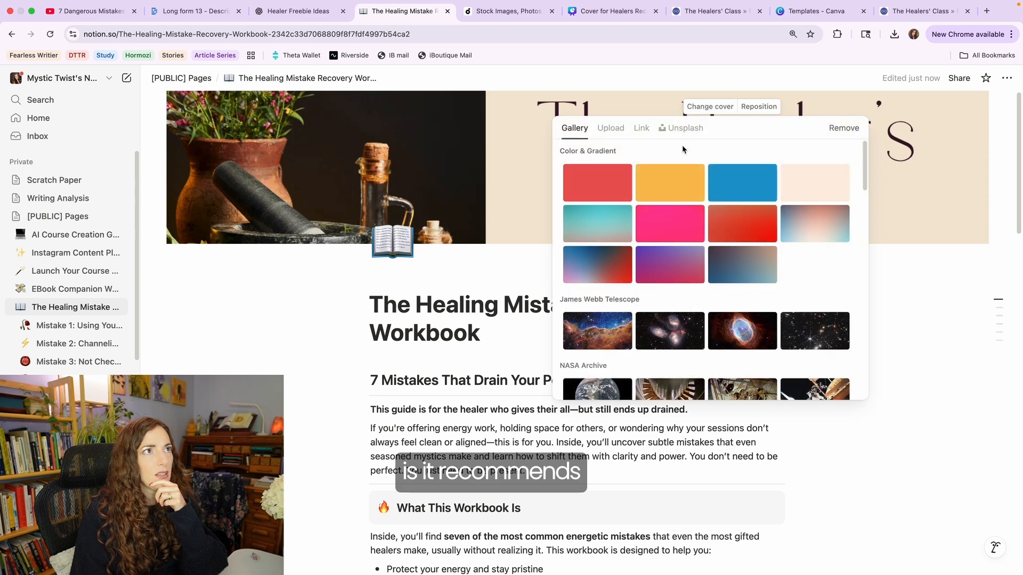
pyautogui.click(682, 128)
pyautogui.click(610, 129)
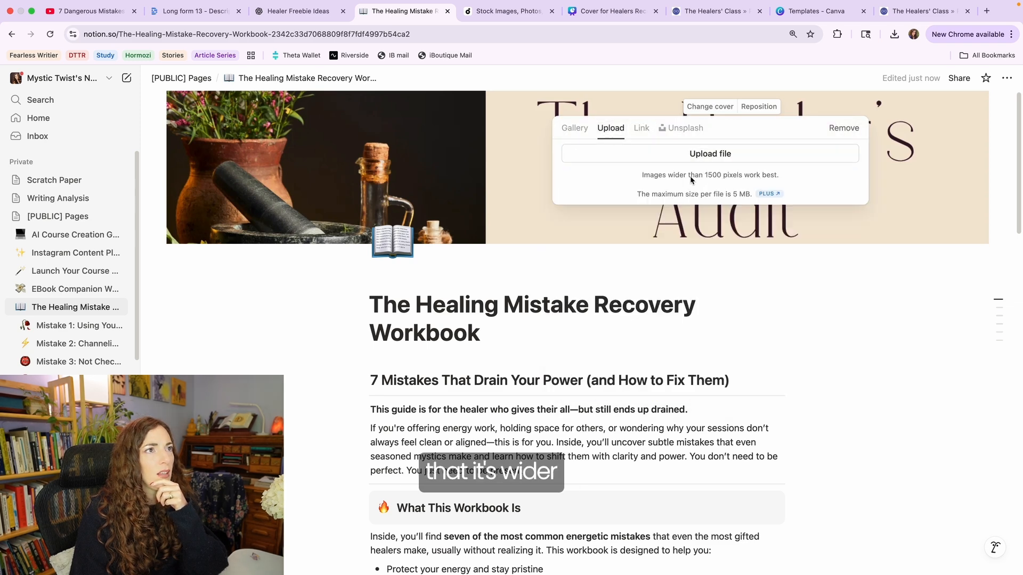
pyautogui.click(505, 11)
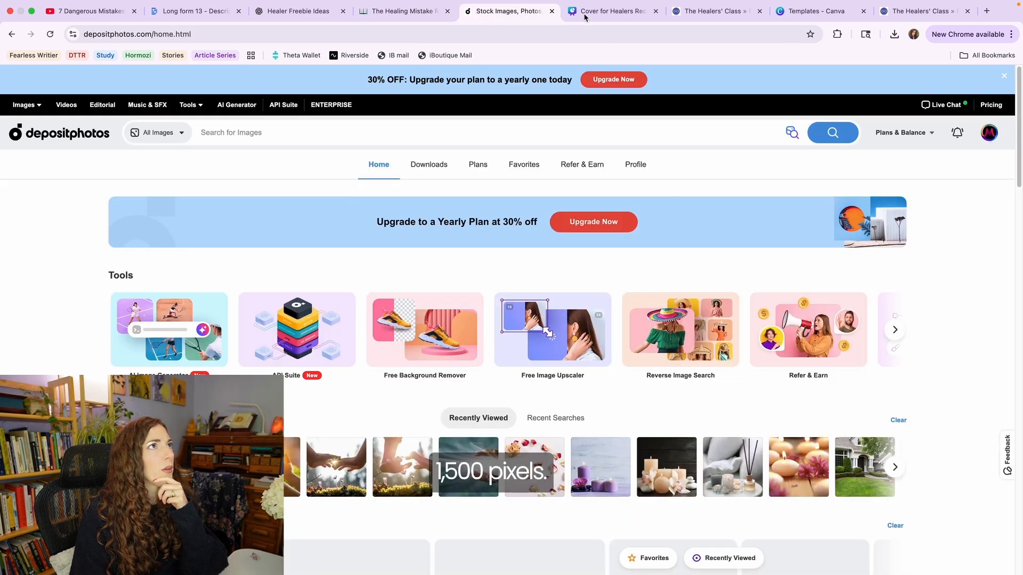
pyautogui.click(590, 16)
pyautogui.click(983, 86)
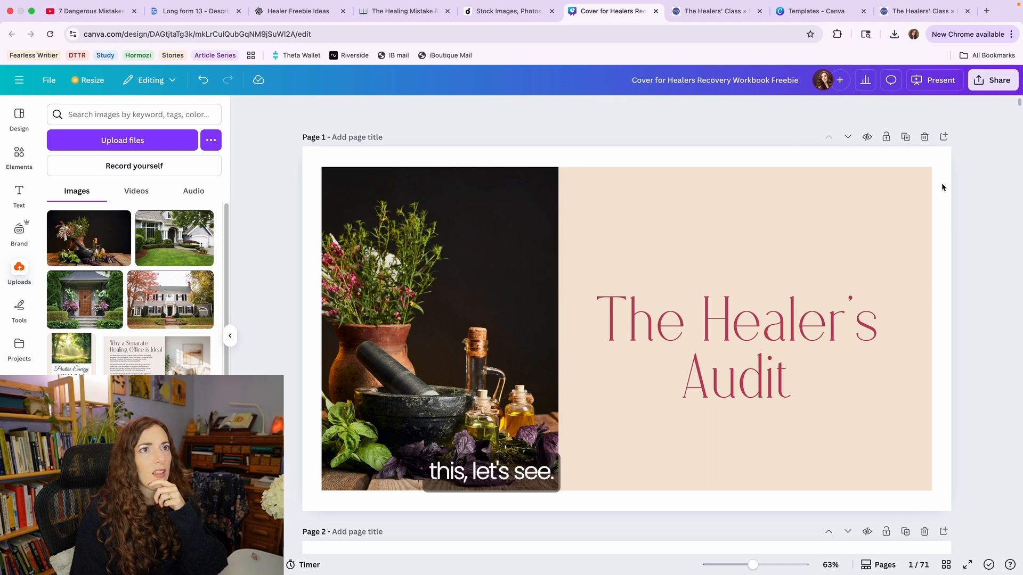
pyautogui.click(832, 299)
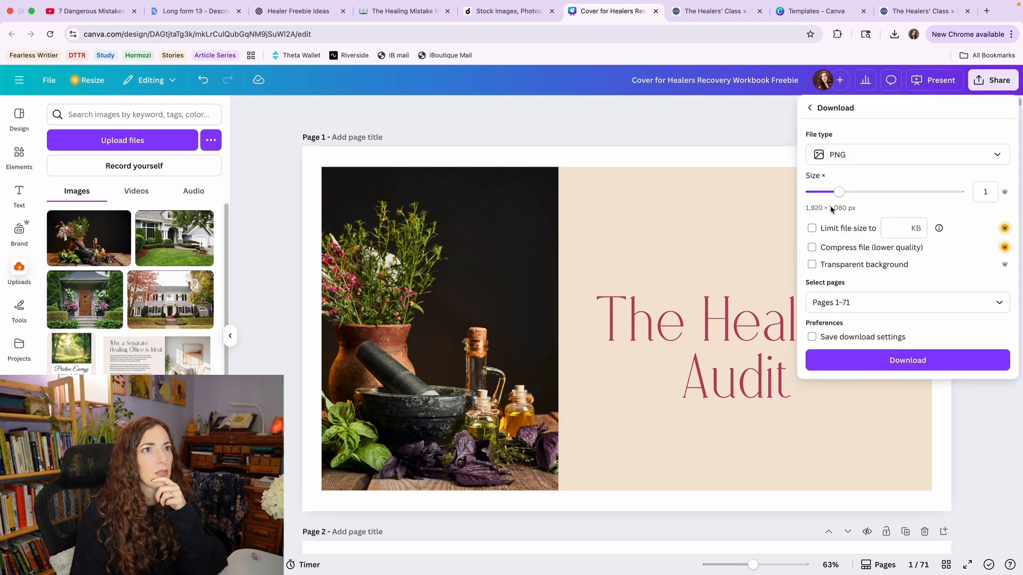
# - Close the Depositphotos tab and return to the workbook page in Notion
pyautogui.click(484, 11)
pyautogui.click(551, 11)
pyautogui.click(428, 12)
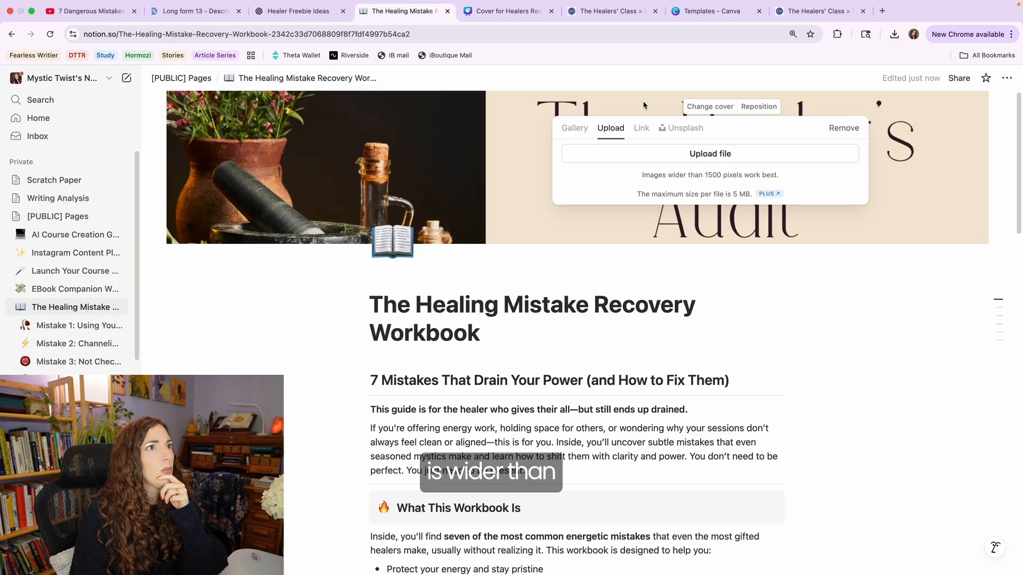
# - Compare the pink-titled Canva cover with the dark-titled cover on the Notion workbook page
pyautogui.click(695, 12)
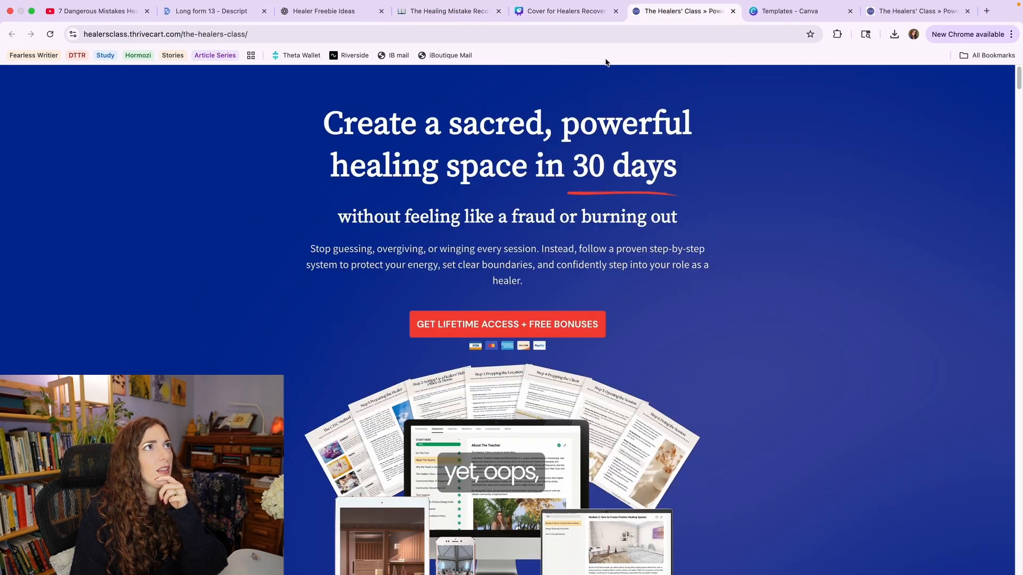
pyautogui.click(565, 11)
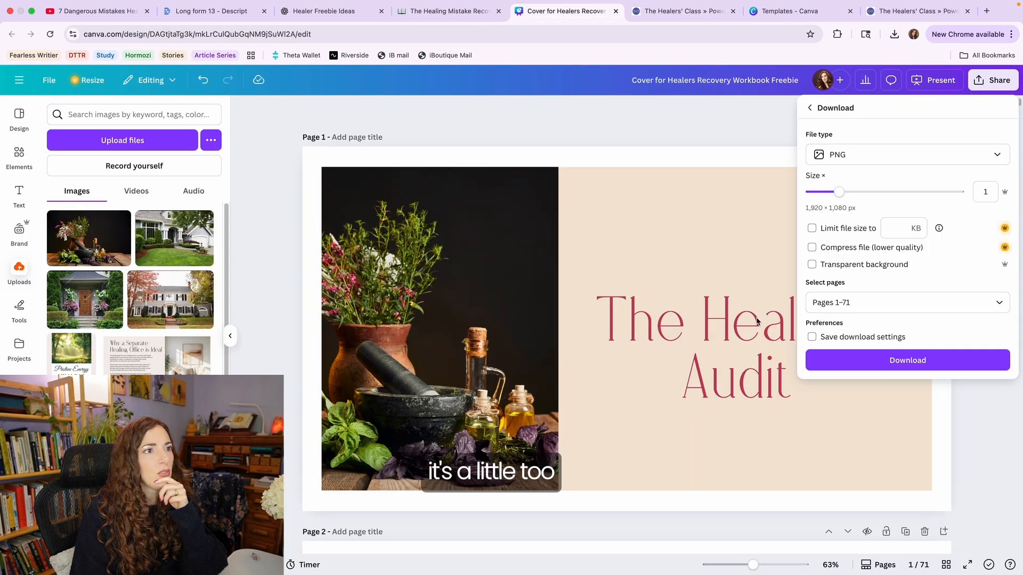
pyautogui.click(753, 307)
pyautogui.hotkey('ctrl', 'shift', 'Tab')
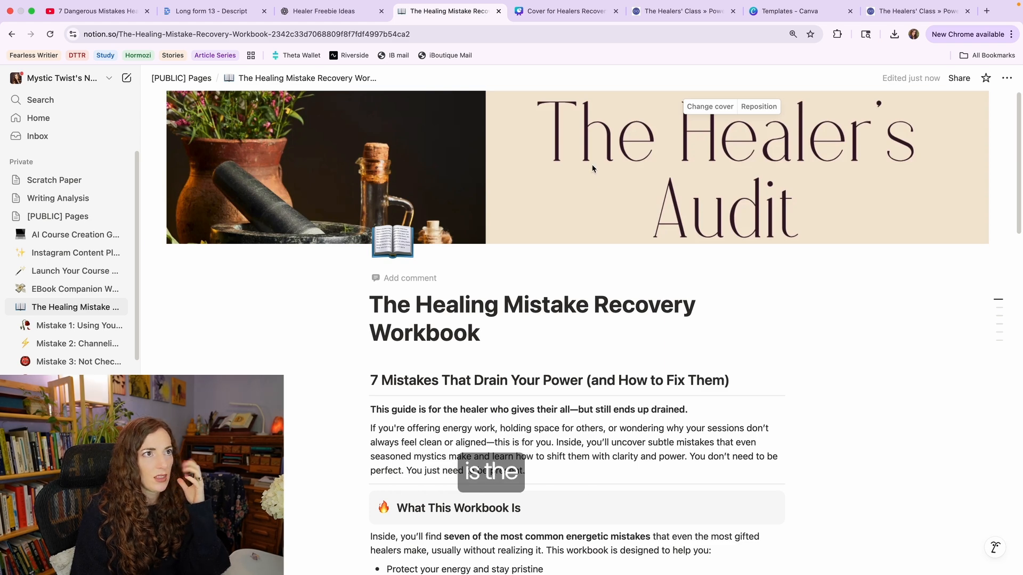
pyautogui.click(540, 16)
pyautogui.click(441, 17)
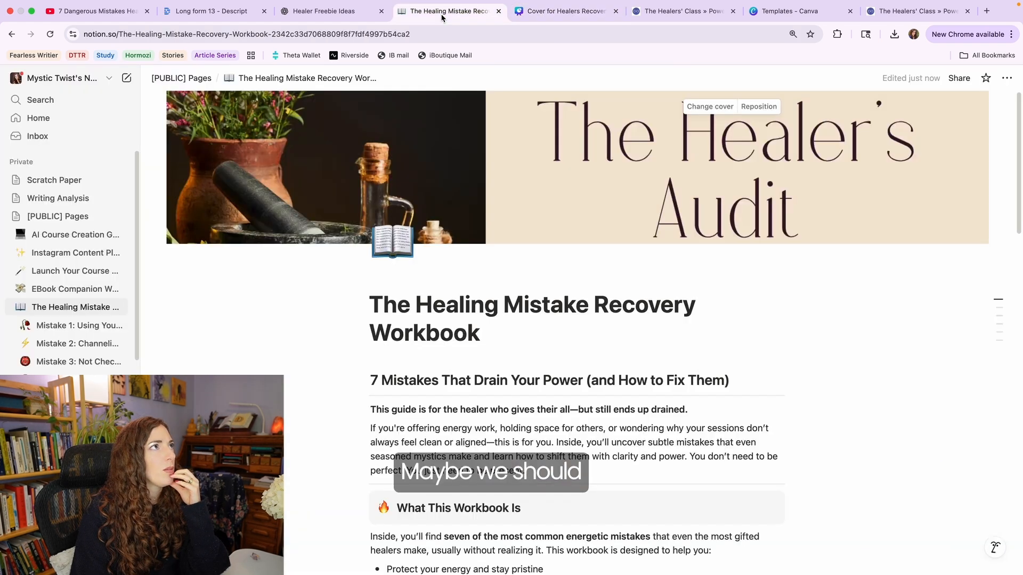
# - In ChatGPT, dictate a request for clear, punchy cover titles of two or three words, differentiated from healing, mistake, recovery, workbook
pyautogui.click(308, 15)
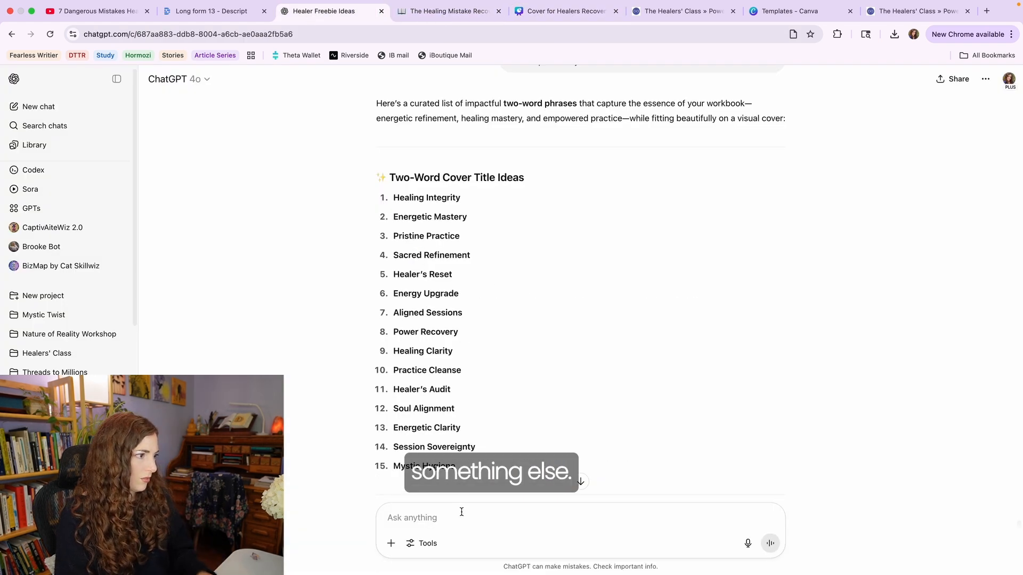
pyautogui.click(746, 543)
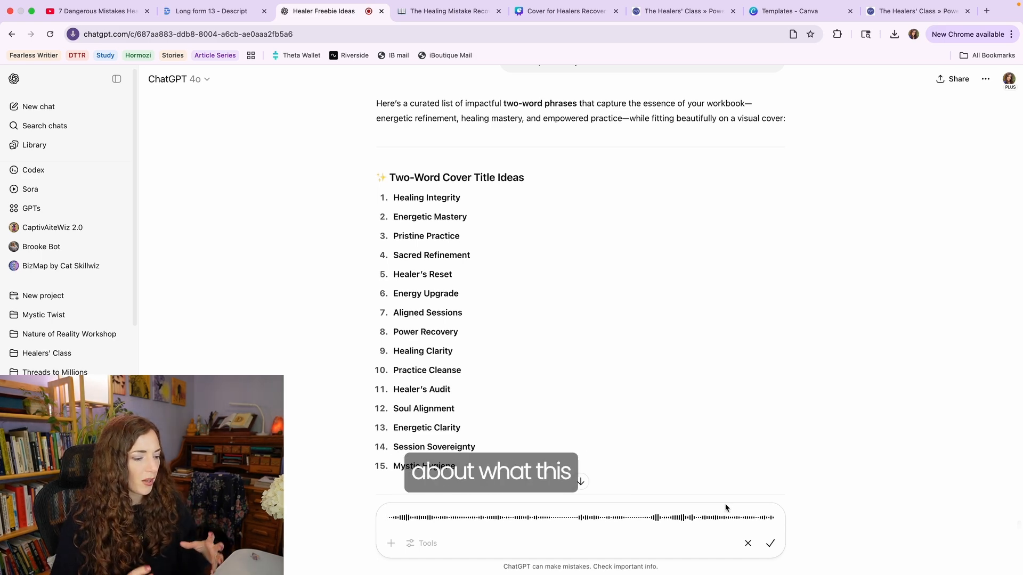
pyautogui.scroll(3, 709, 477)
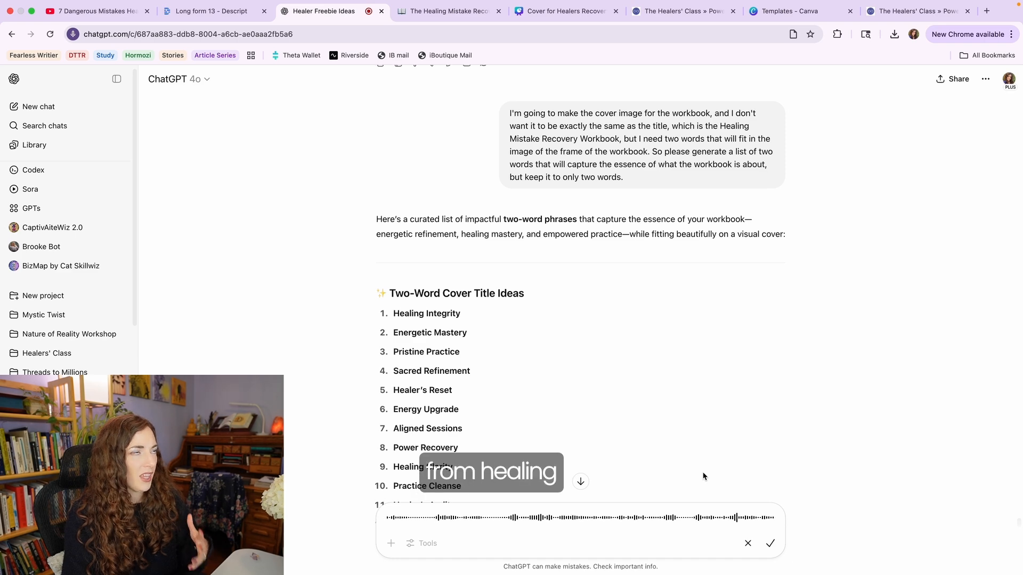
pyautogui.scroll(-3, 693, 487)
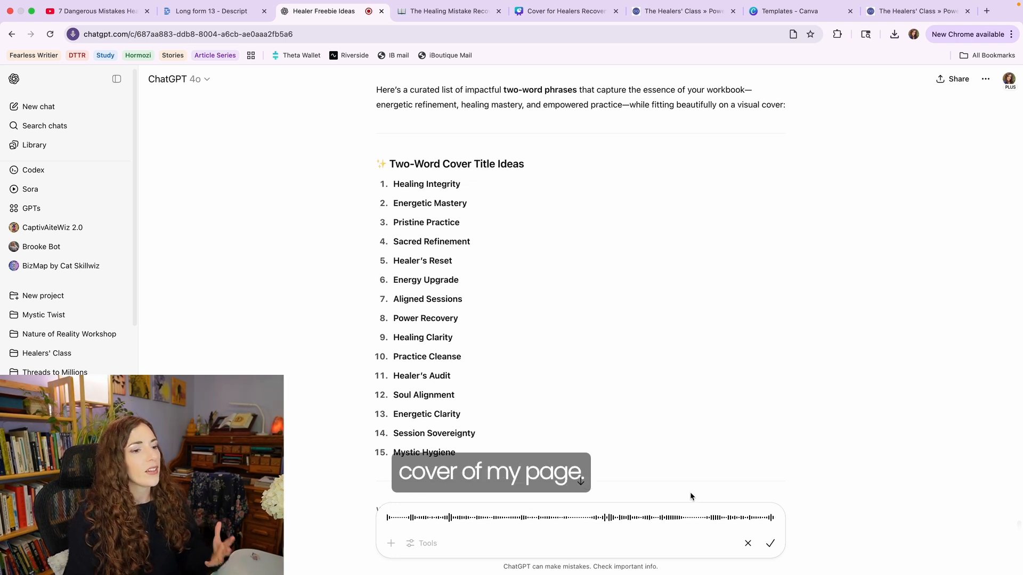
pyautogui.click(770, 543)
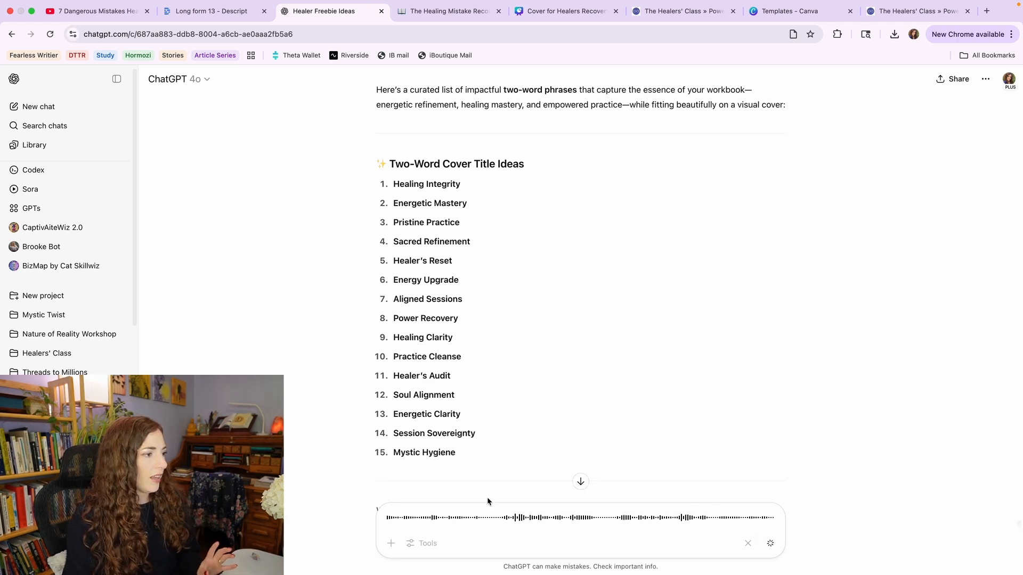
# - Attach the downloaded Cover for Healers Recovery Workbook Freebie.png to the ChatGPT prompt
pyautogui.click(391, 543)
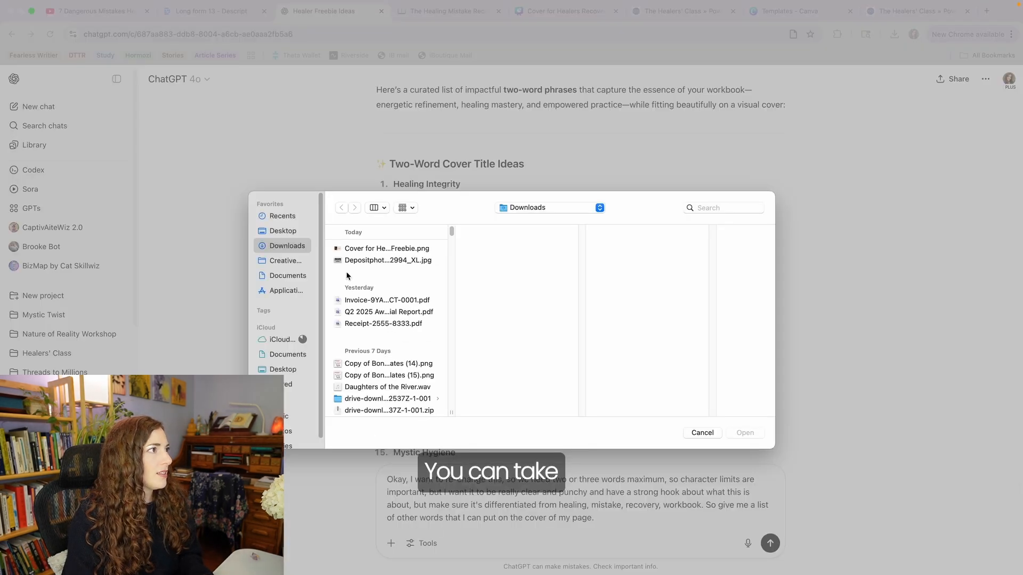
pyautogui.click(383, 248)
pyautogui.click(744, 433)
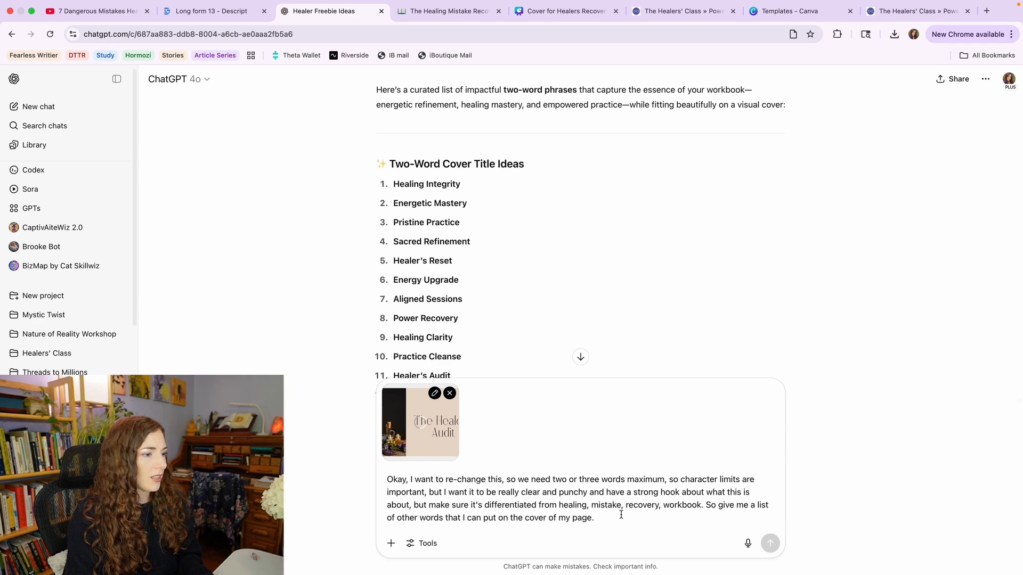
# - Add "I've added my cover photo for a reference." to the end of the ChatGPT prompt and send it
pyautogui.hotkey('shift', 'Return')
pyautogui.hotkey('shift', 'Return')
pyautogui.write("I've added my cover photo ")
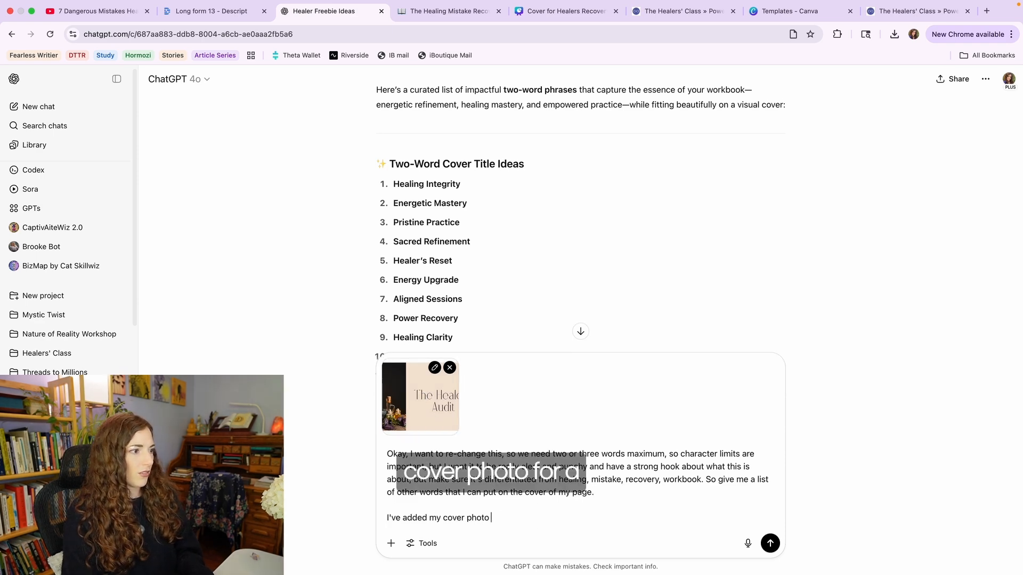
pyautogui.write('for a reference.')
pyautogui.press('Return')
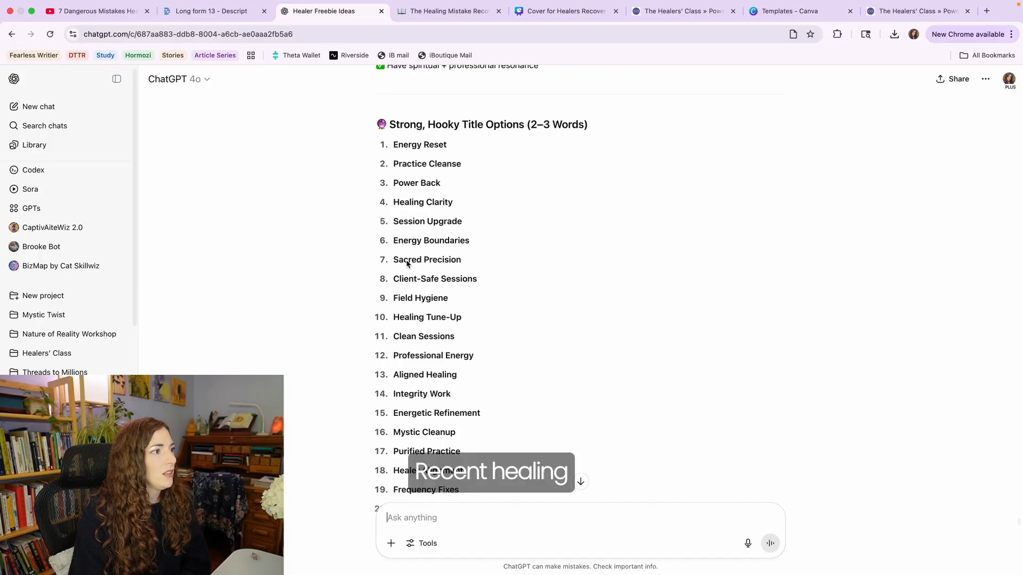
# - Read through ChatGPT's two- to three-word title options and check the existing cover on the Notion workbook page
pyautogui.scroll(-3, 407, 264)
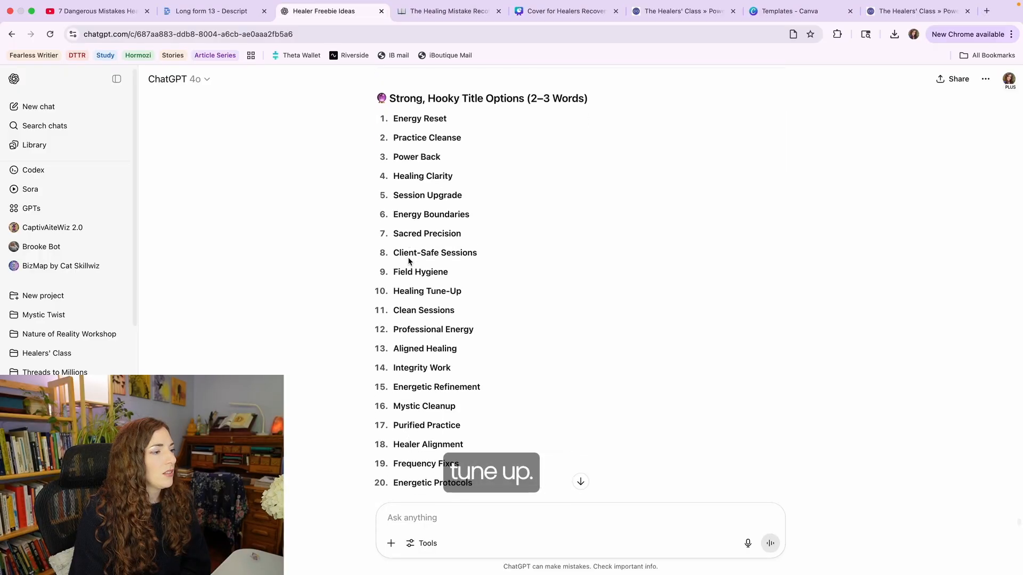
pyautogui.scroll(1, 406, 263)
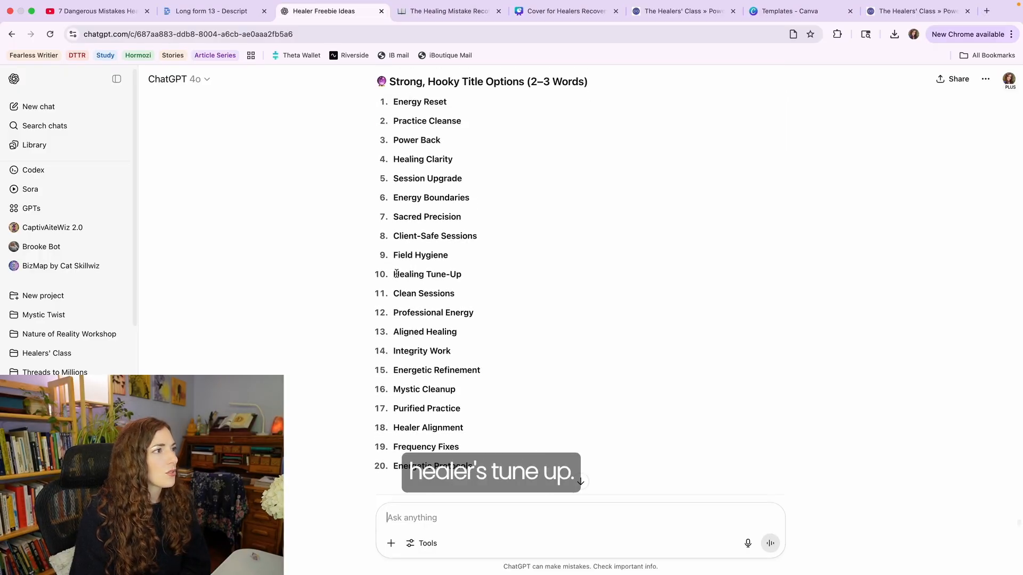
pyautogui.click(420, 15)
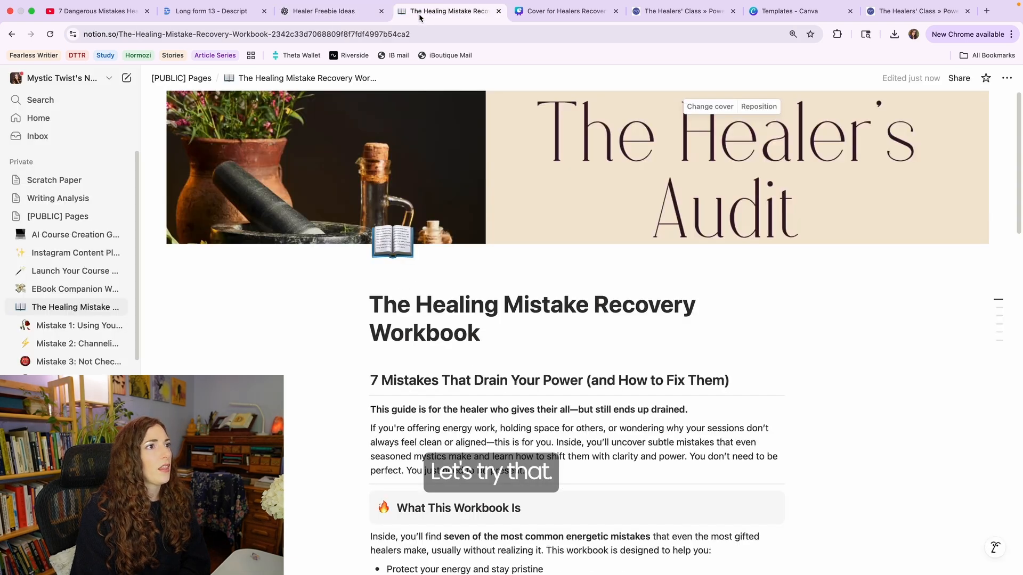
# - Return to the Canva cover, undo the last title change and replace the title text with "Healing Tune-up"
pyautogui.click(543, 11)
pyautogui.press('super+z')
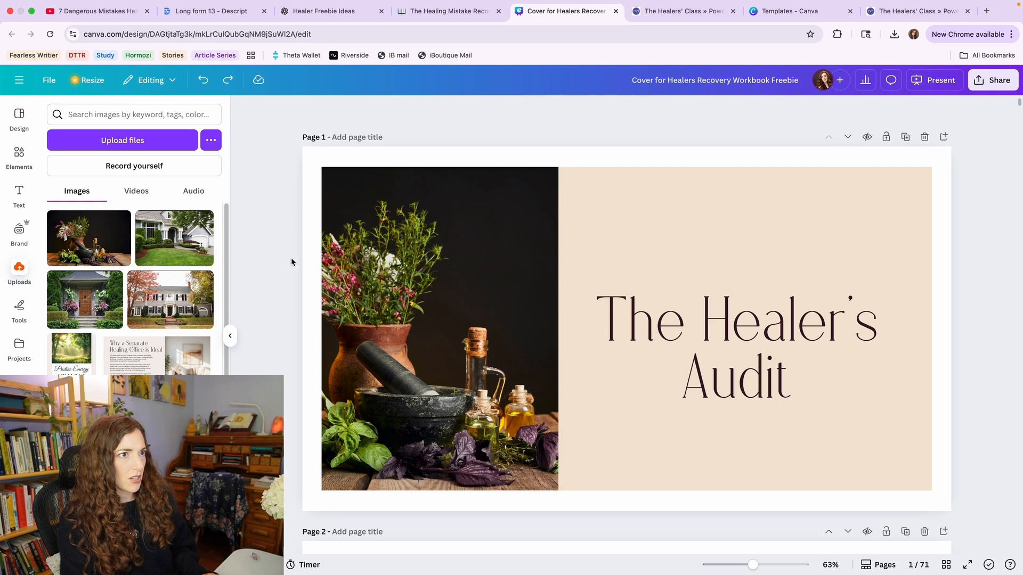
pyautogui.click(765, 347)
pyautogui.doubleClick(765, 346)
pyautogui.press('super+a')
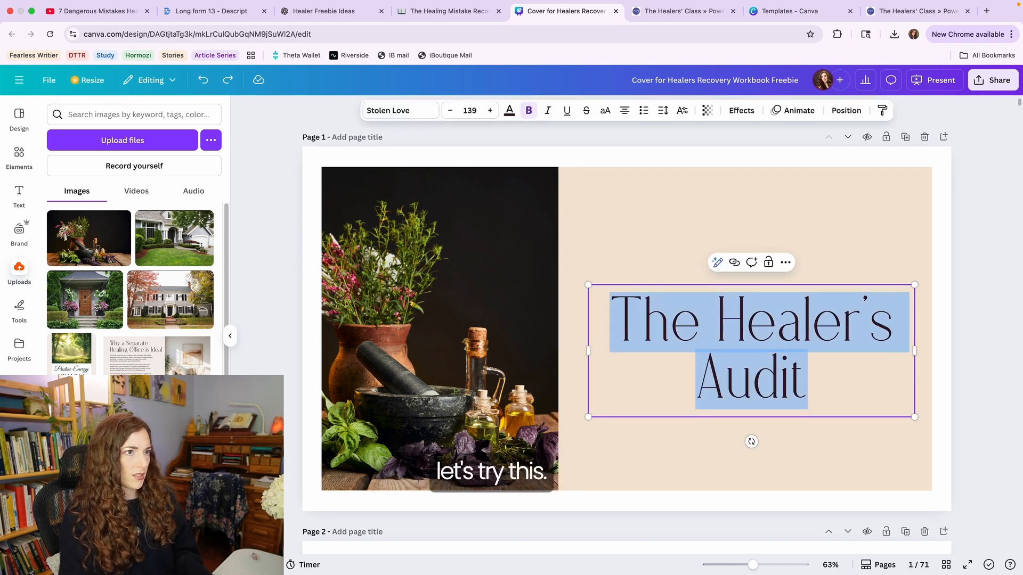
pyautogui.write('Healing Tune-up')
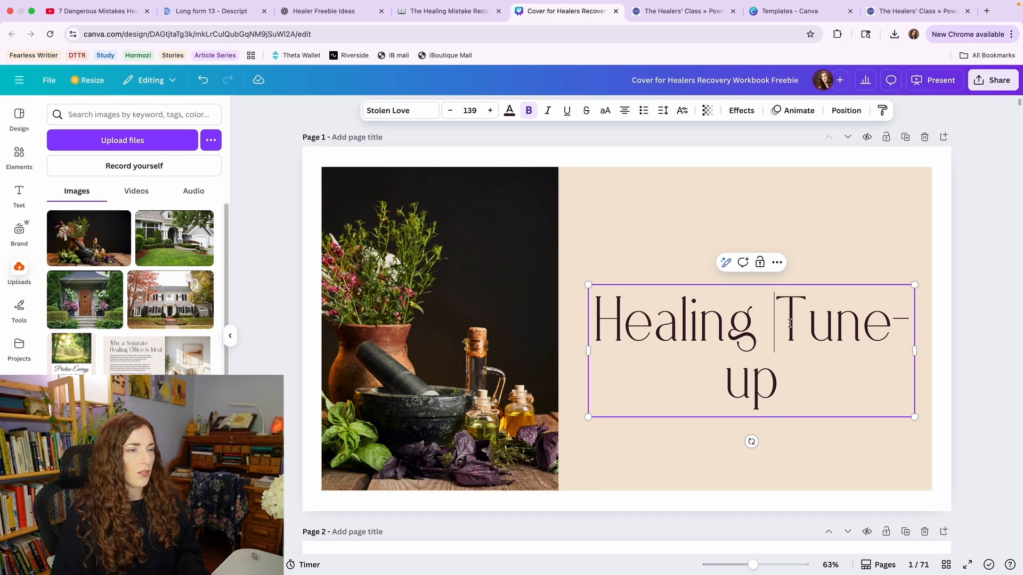
# - Try "Tune-up your healing" as the cover title and compare it with the cover on the Notion page
pyautogui.press('super+a')
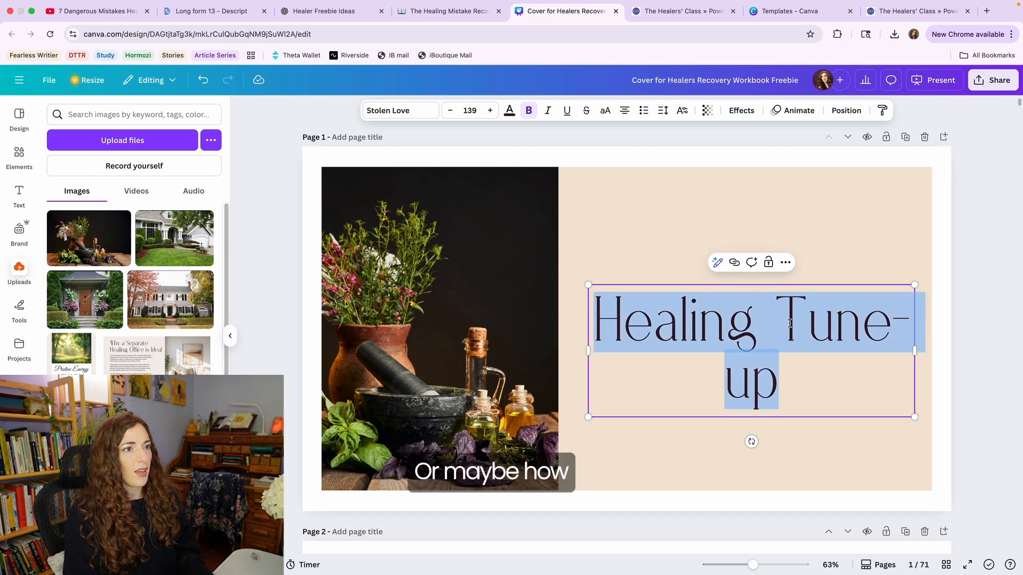
pyautogui.write('Tune-up your healing')
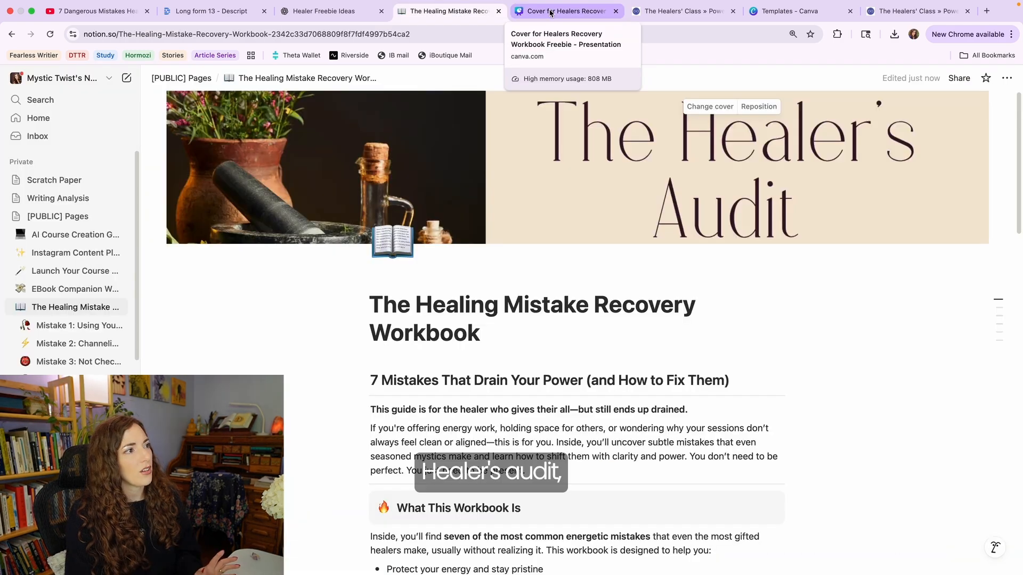
pyautogui.click(551, 13)
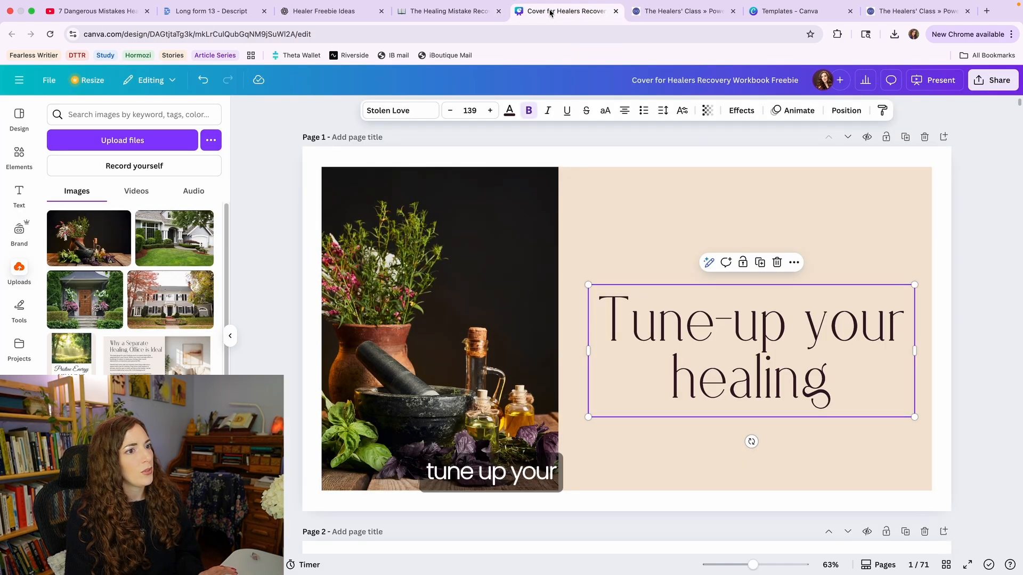
pyautogui.click(457, 15)
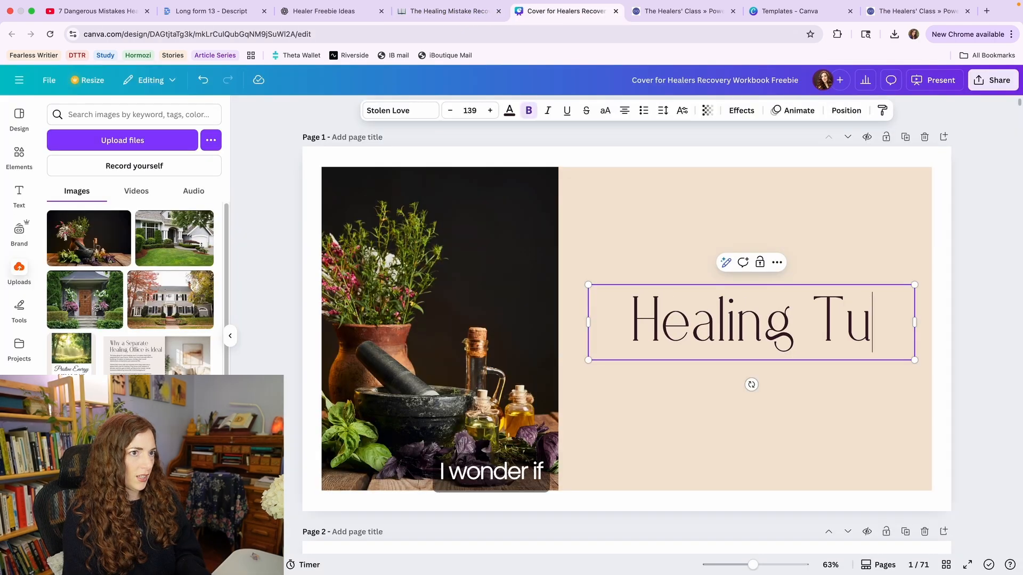
# - Try out different fonts on the whole "Healing Tune-up" title, including Anton, Moontime and Nickainley
pyautogui.click(399, 110)
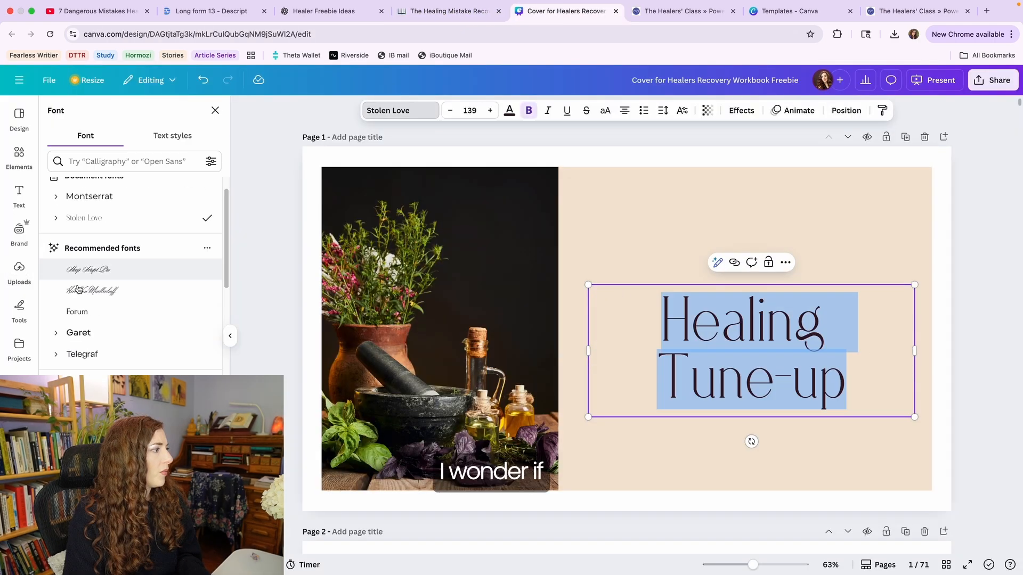
pyautogui.scroll(-3, 81, 286)
pyautogui.scroll(-1, 88, 285)
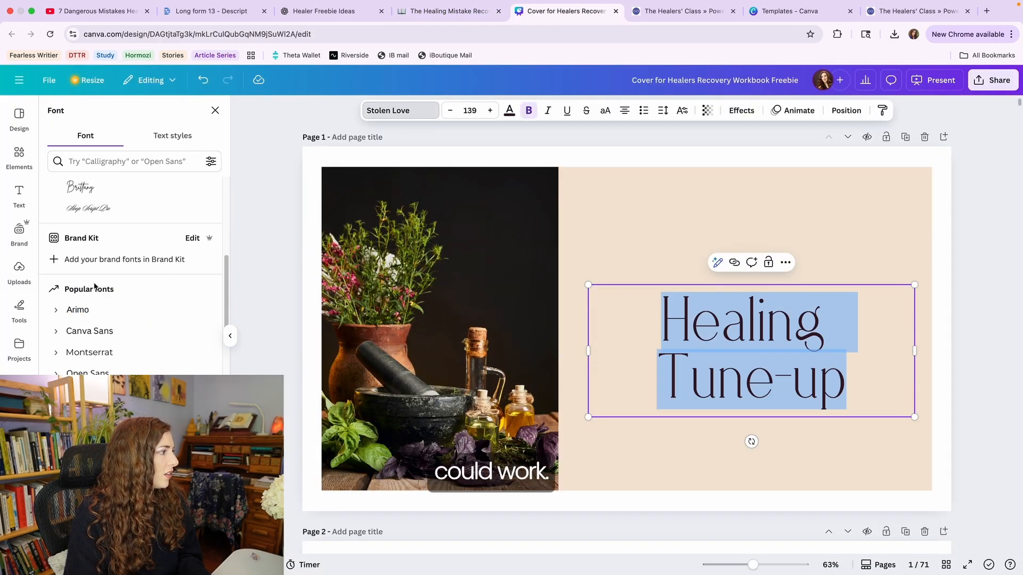
pyautogui.click(80, 384)
pyautogui.scroll(-4, 130, 277)
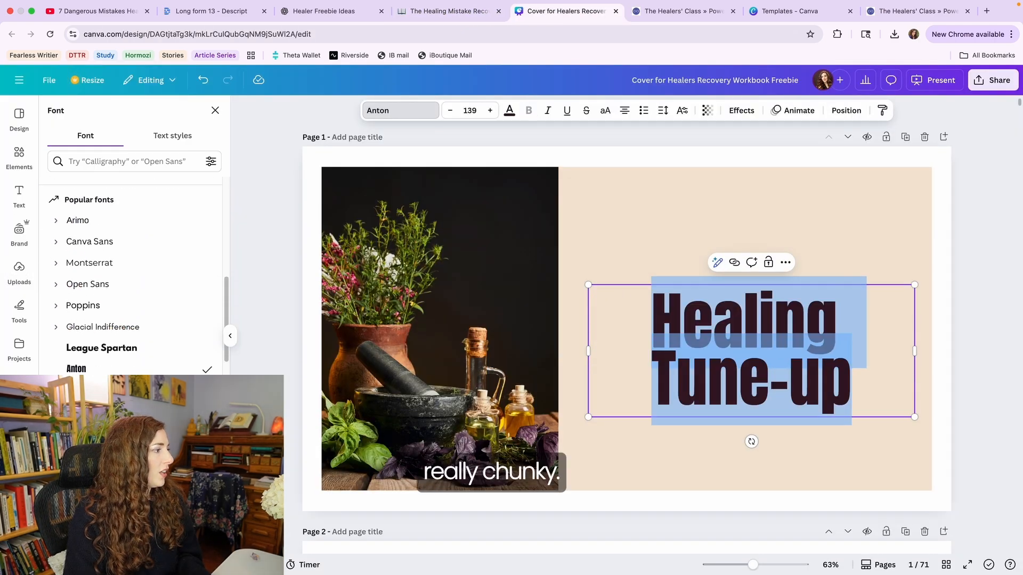
pyautogui.click(77, 358)
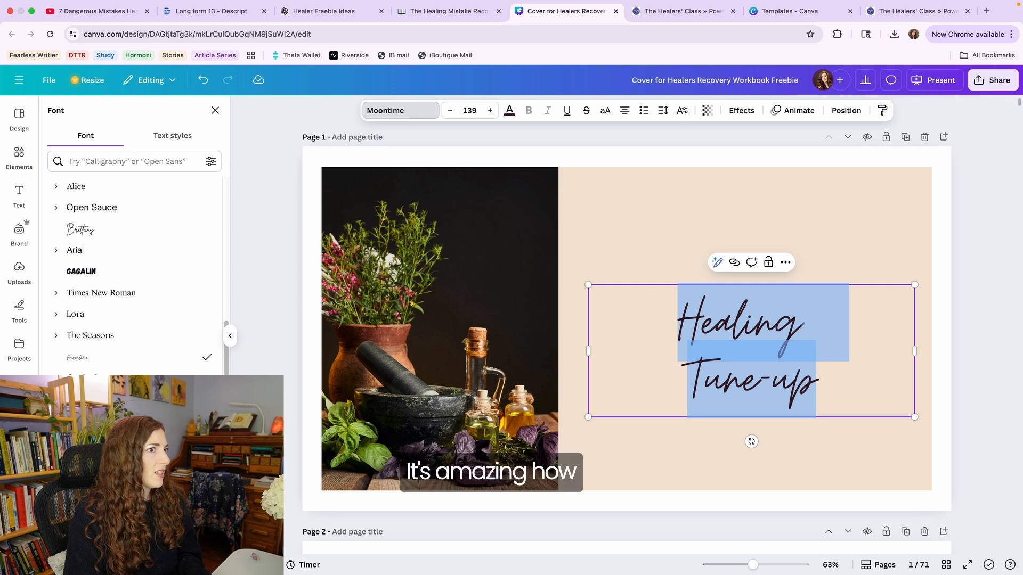
pyautogui.scroll(-5, 130, 277)
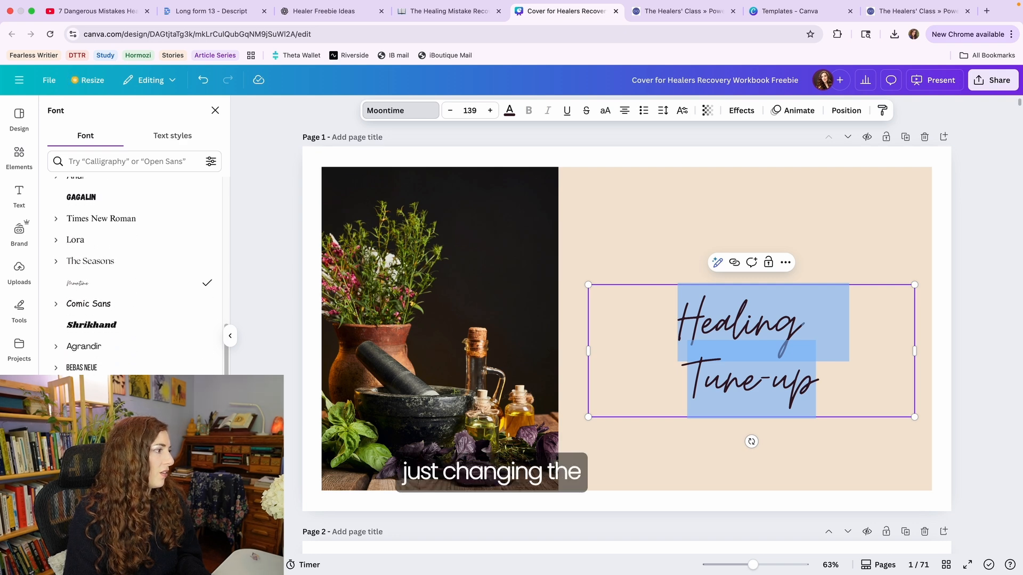
pyautogui.scroll(-5, 133, 277)
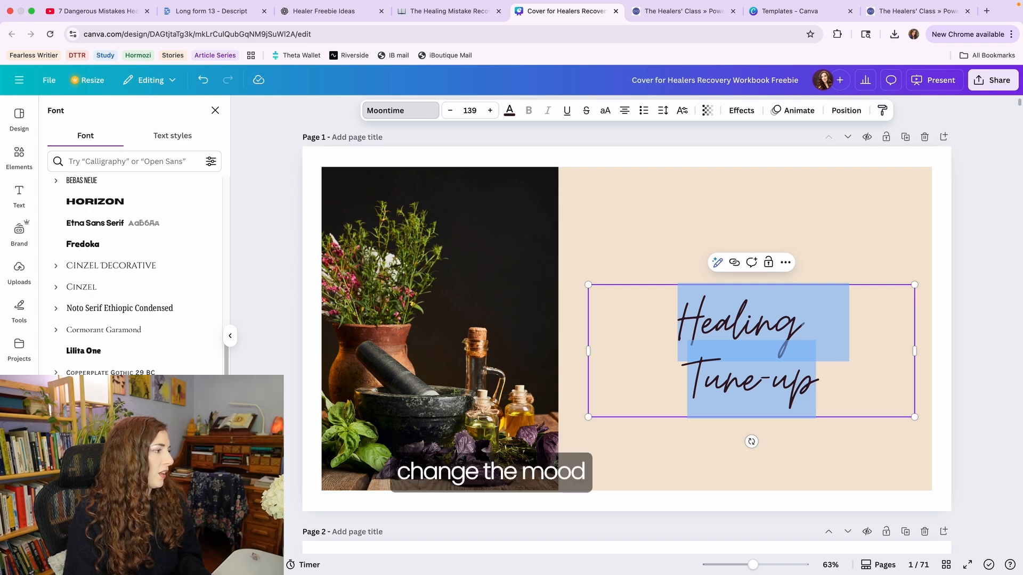
pyautogui.scroll(-1, 133, 277)
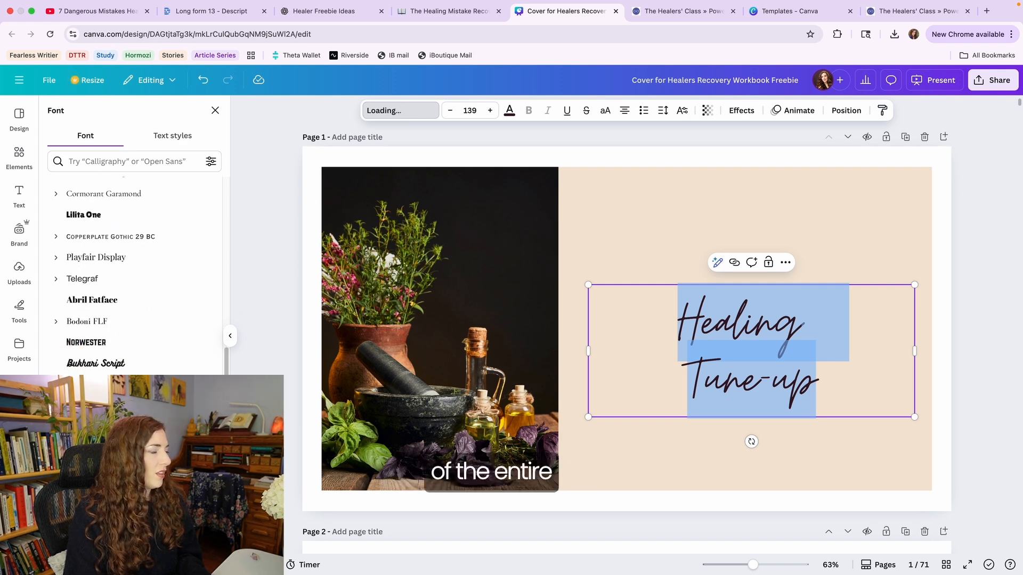
pyautogui.scroll(-6, 133, 277)
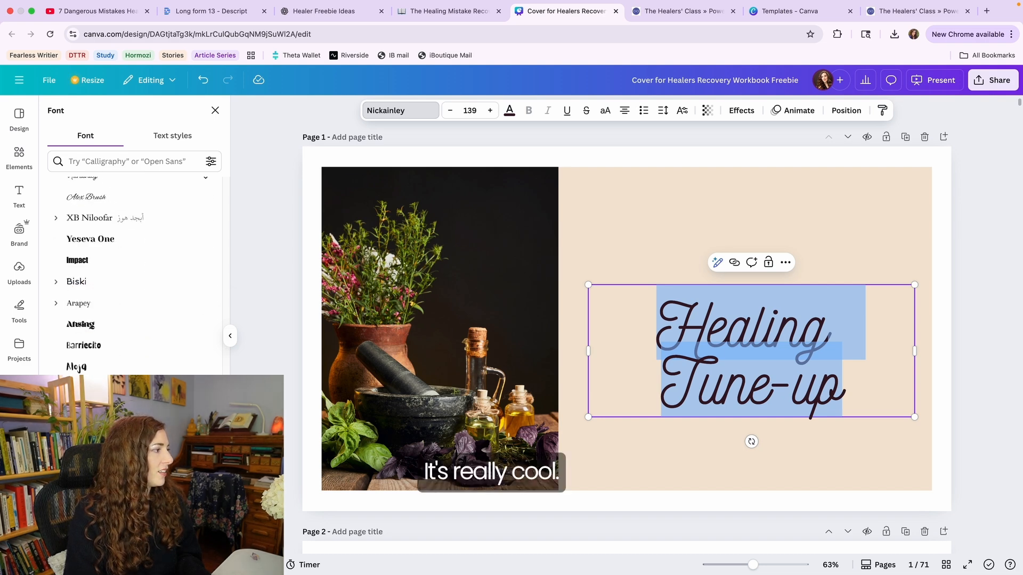
# - Close the font list and undo the font changes made to the whole cover title
pyautogui.click(216, 111)
pyautogui.press('super+z')
pyautogui.press('super+z')
pyautogui.press('super+z')
pyautogui.press('super+z')
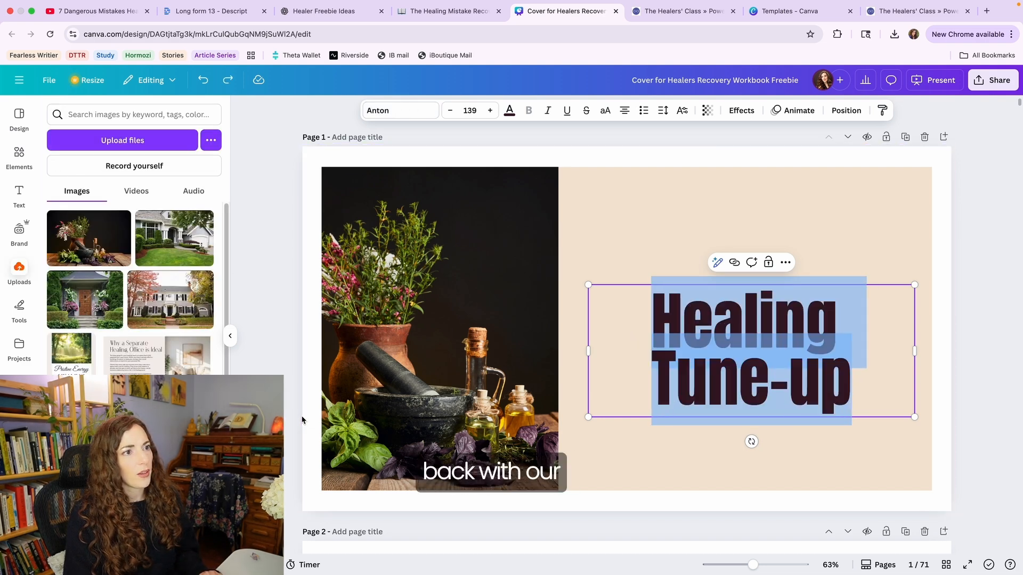
# - Insert a line break in the cover title so that "Tune-up" sits on its own line below "Healing"
pyautogui.press('BackSpace')
pyautogui.write('\\')
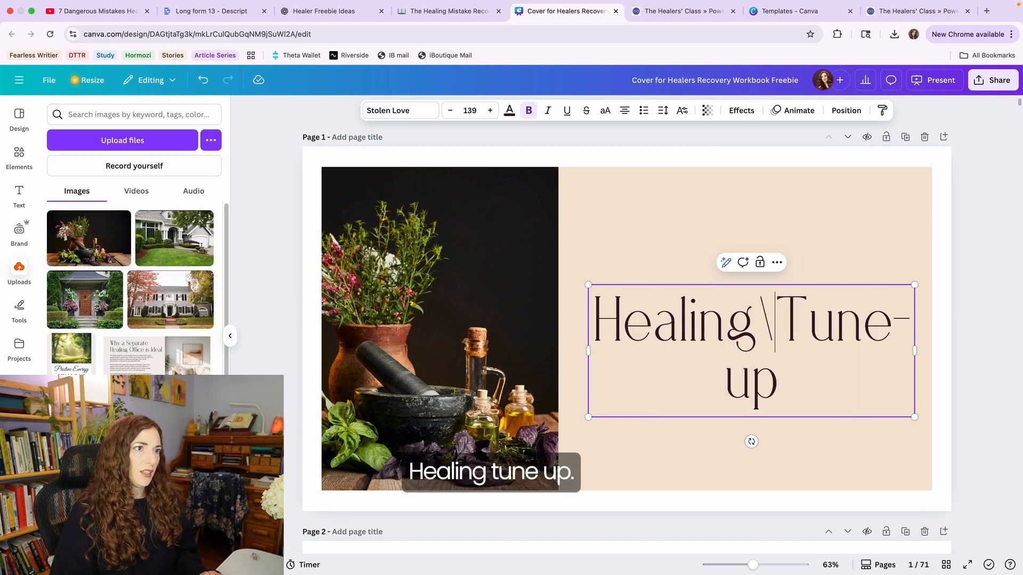
pyautogui.press('BackSpace')
pyautogui.press('Return')
pyautogui.press('Delete')
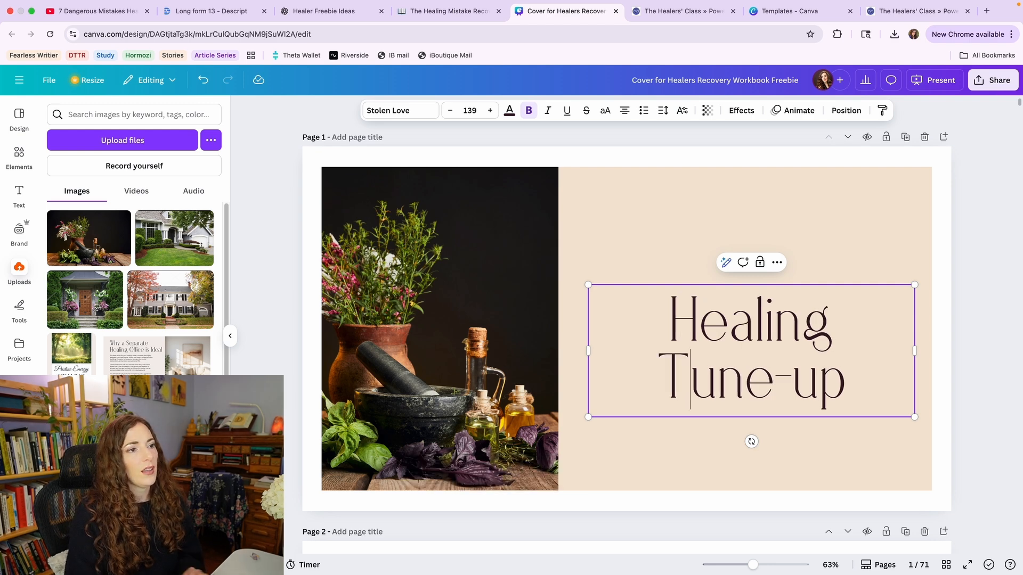
# - Try the Montserrat, Adlery Pro and Archivo Black fonts on only the word "Tune-up" in the title
pyautogui.tripleClick(721, 374)
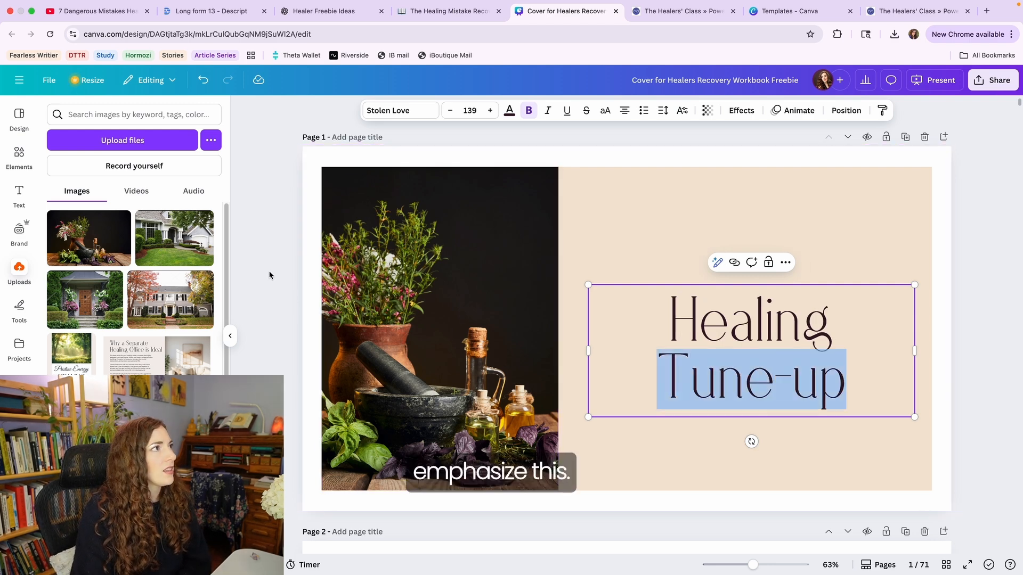
pyautogui.click(395, 111)
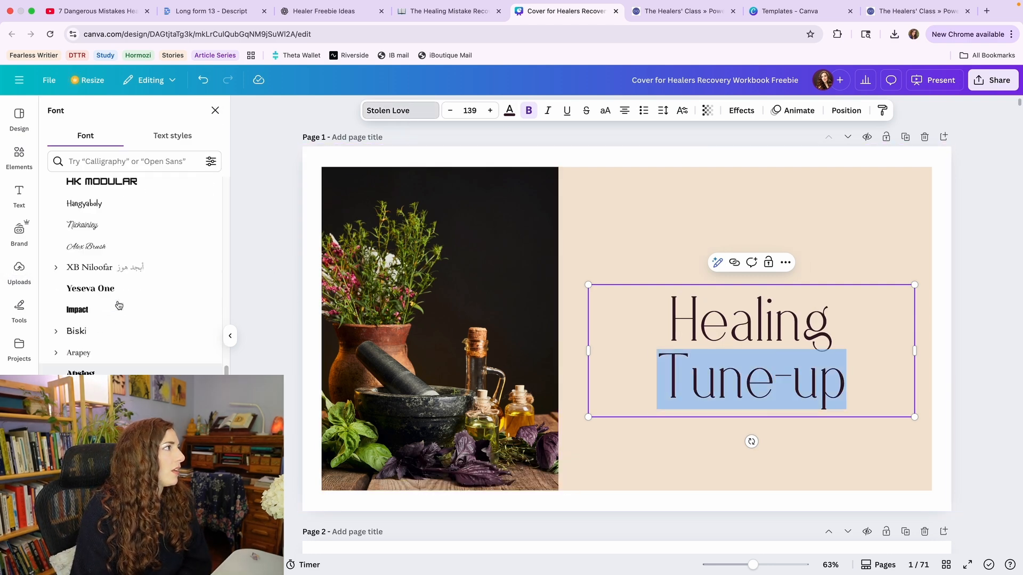
pyautogui.scroll(10, 118, 305)
pyautogui.click(99, 236)
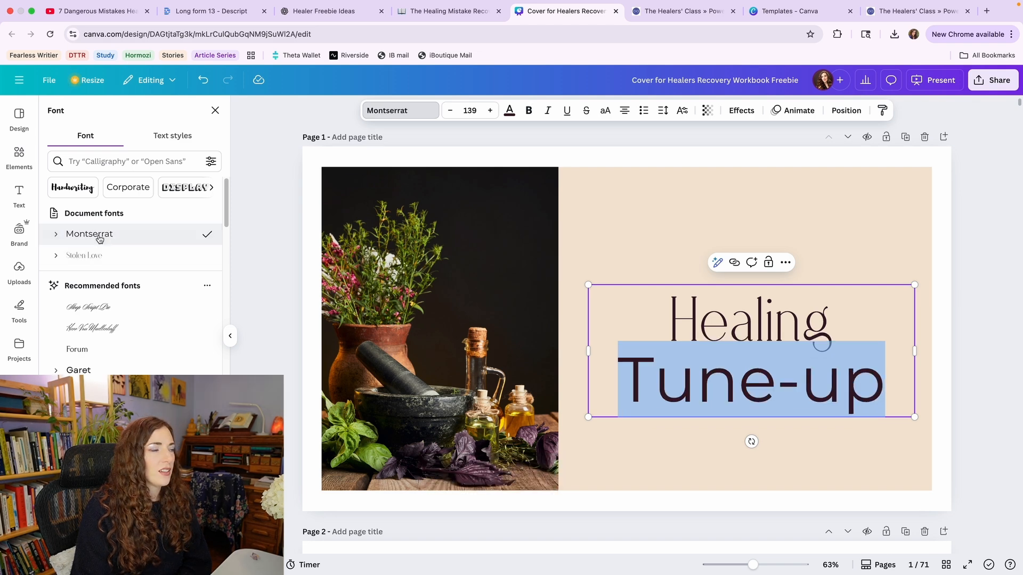
pyautogui.scroll(-1, 98, 405)
pyautogui.click(99, 461)
pyautogui.scroll(-5, 99, 461)
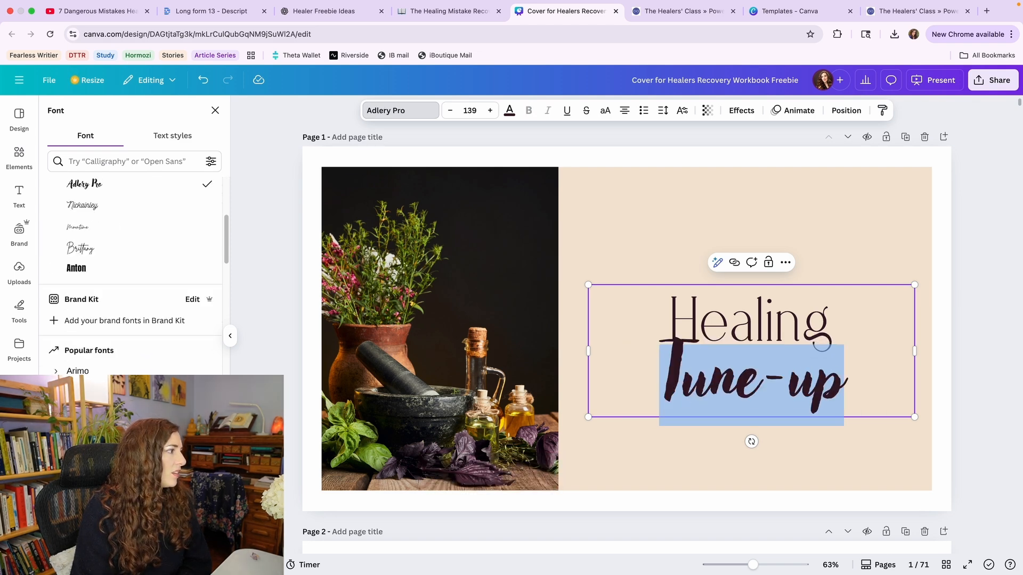
pyautogui.scroll(-2, 95, 362)
pyautogui.click(92, 341)
pyautogui.click(98, 386)
pyautogui.scroll(3, 97, 344)
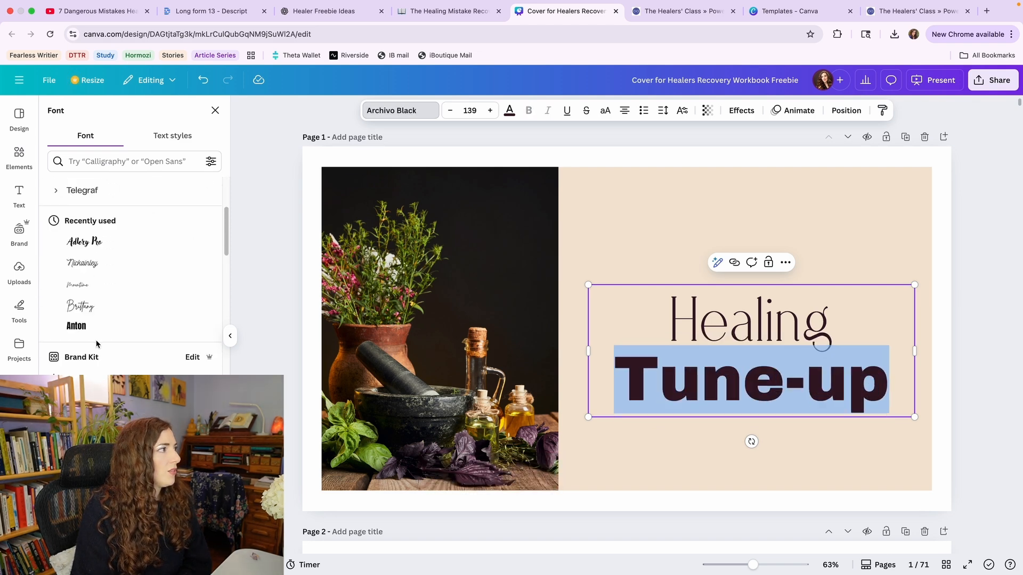
# - Set the word "Tune-up" in the Anton font and deselect the title
pyautogui.click(85, 327)
pyautogui.click(989, 388)
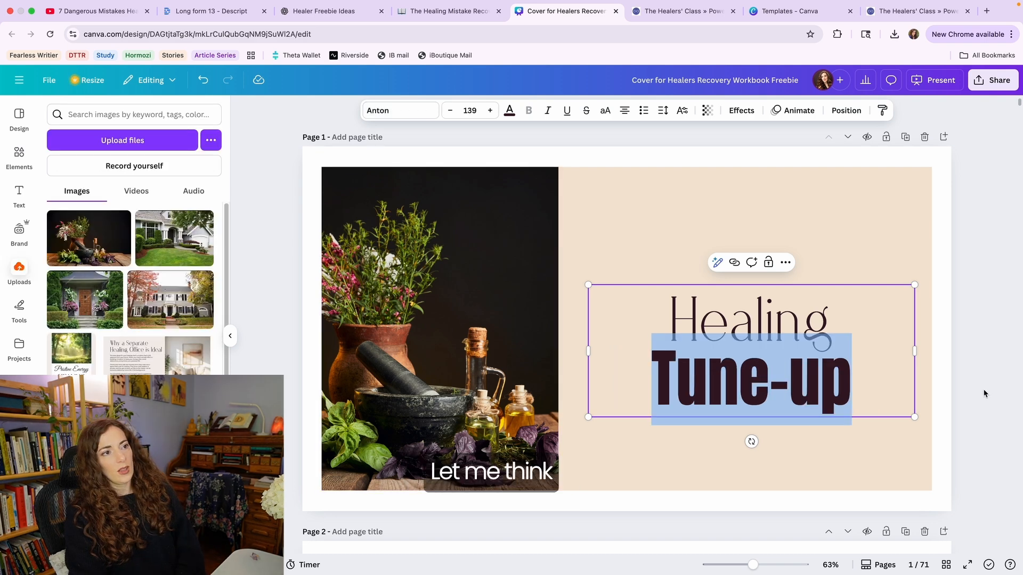
pyautogui.click(983, 392)
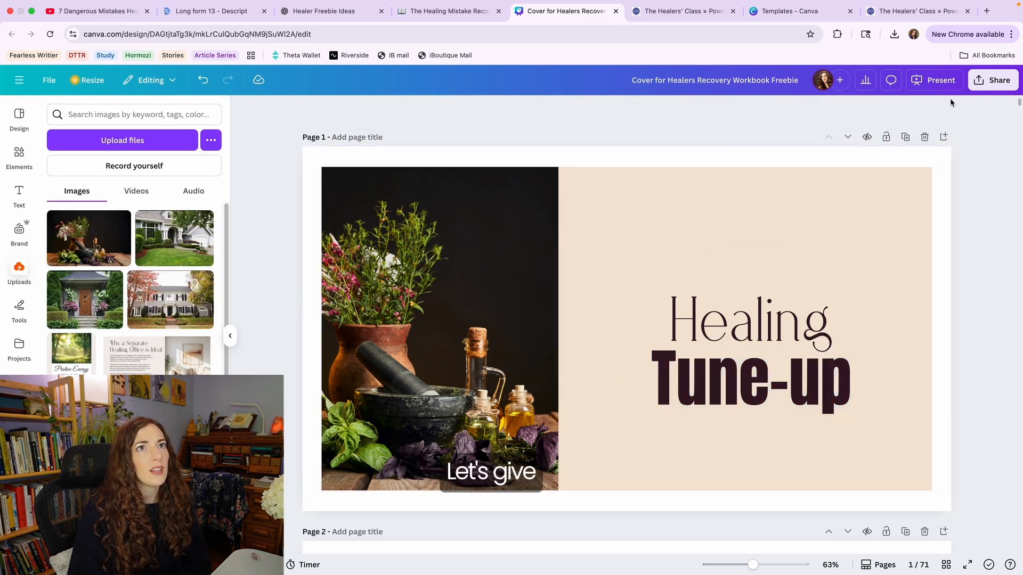
# - Download only the current cover page as a PNG at size 1.875 (3,600 × 2,025 px)
pyautogui.click(990, 86)
pyautogui.click(830, 299)
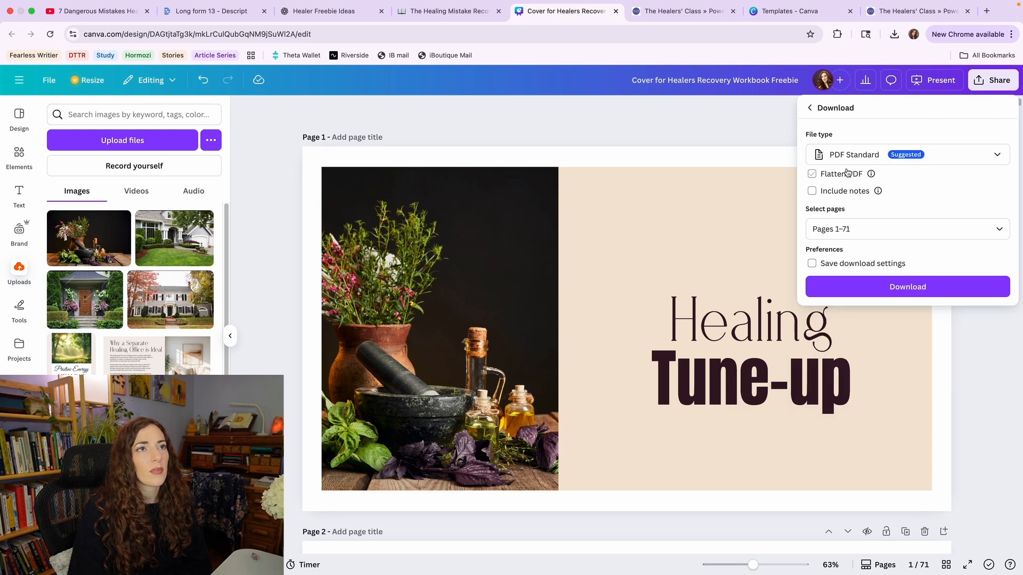
pyautogui.click(842, 154)
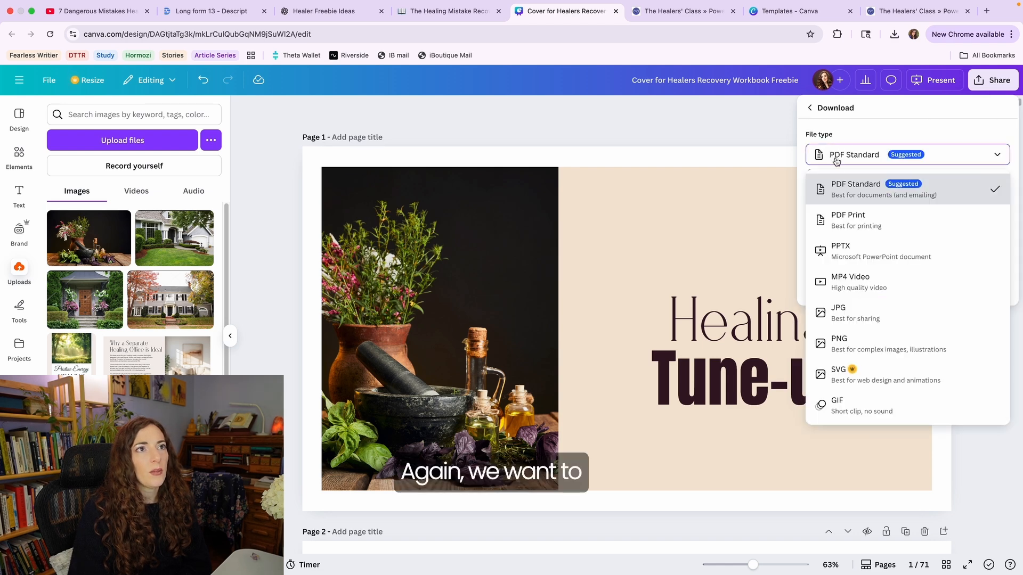
pyautogui.click(839, 356)
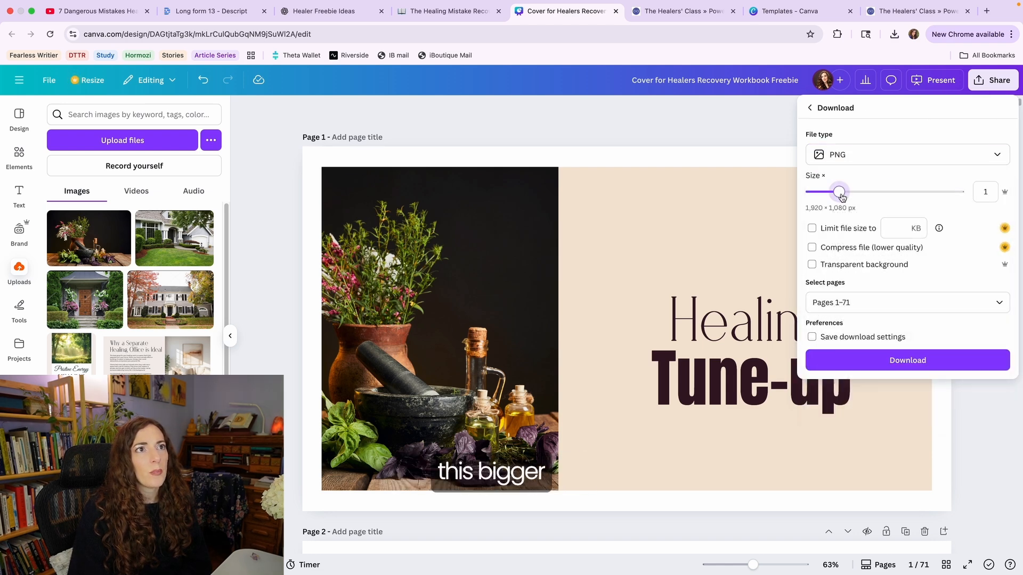
pyautogui.moveTo(851, 197); pyautogui.dragTo(888, 199)
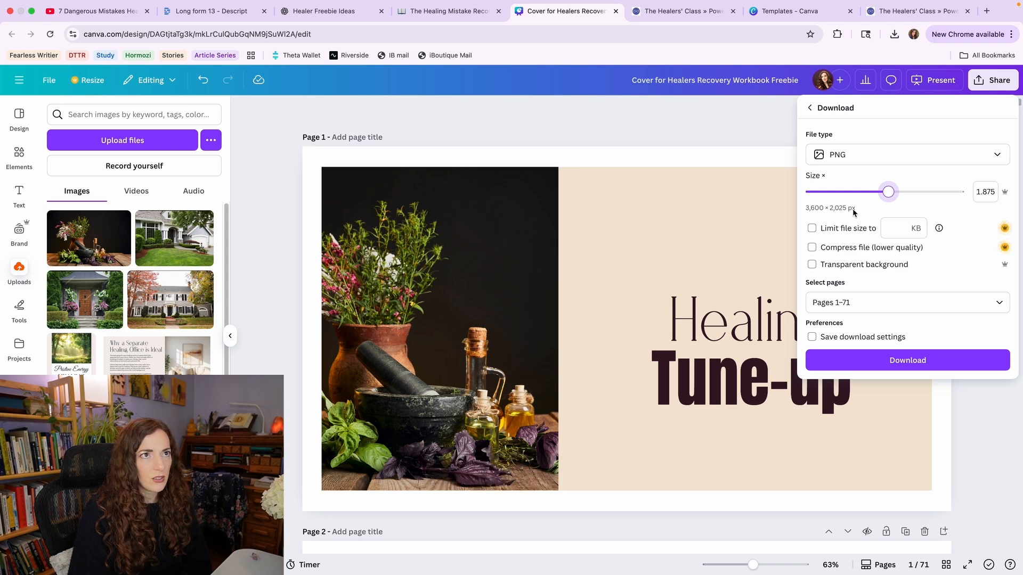
pyautogui.click(883, 303)
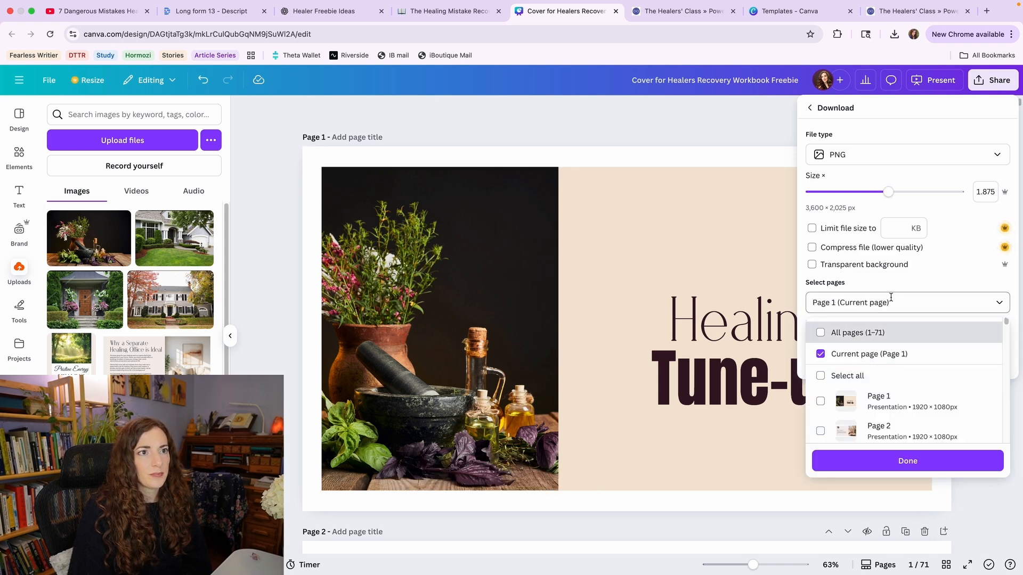
pyautogui.click(886, 463)
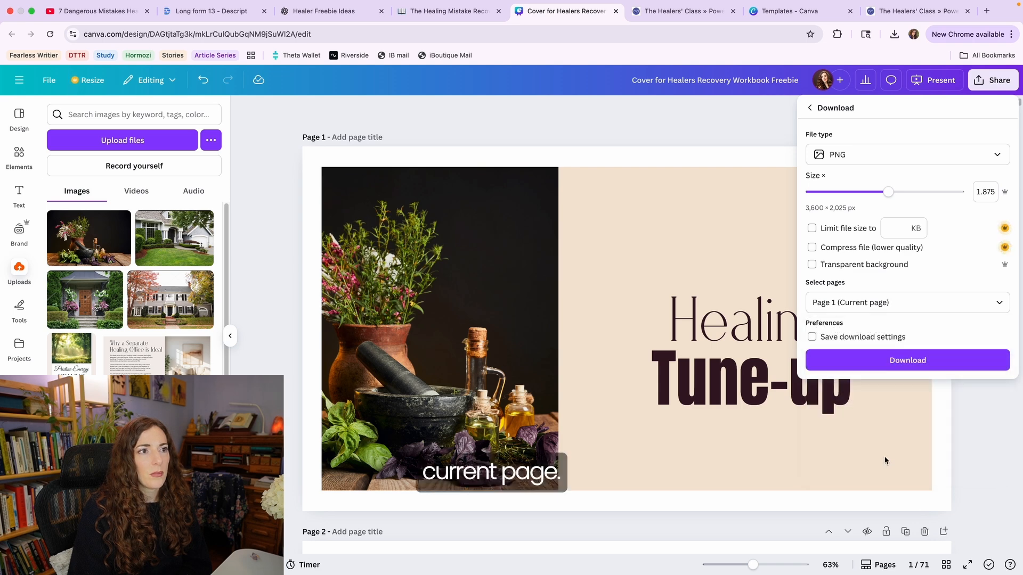
pyautogui.click(875, 363)
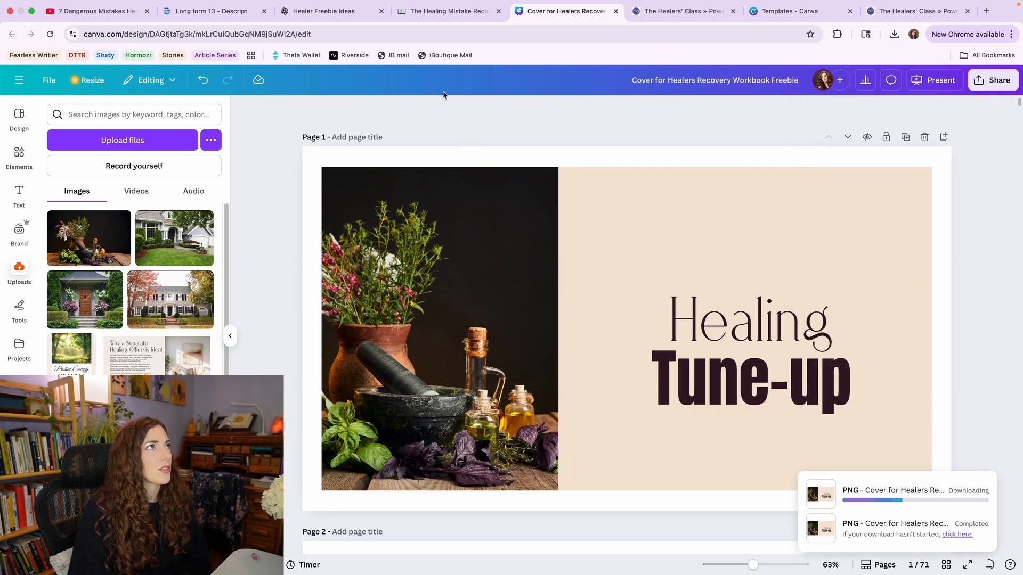
# - In Notion, replace the workbook page's cover with the uploaded file "Cover for Healers Recovery Workbook Freebie (1).png"
pyautogui.click(422, 13)
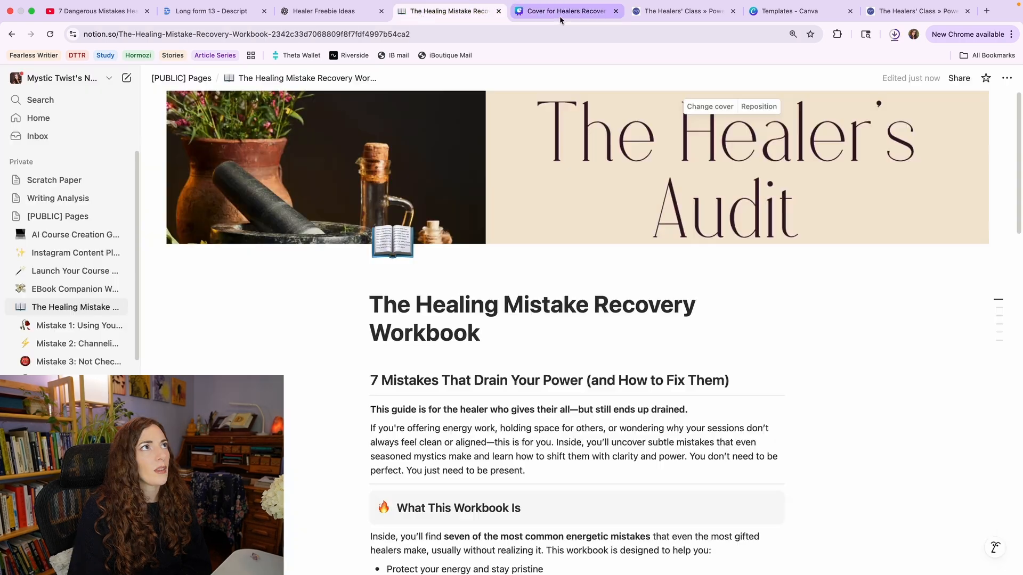
pyautogui.click(705, 107)
pyautogui.click(611, 129)
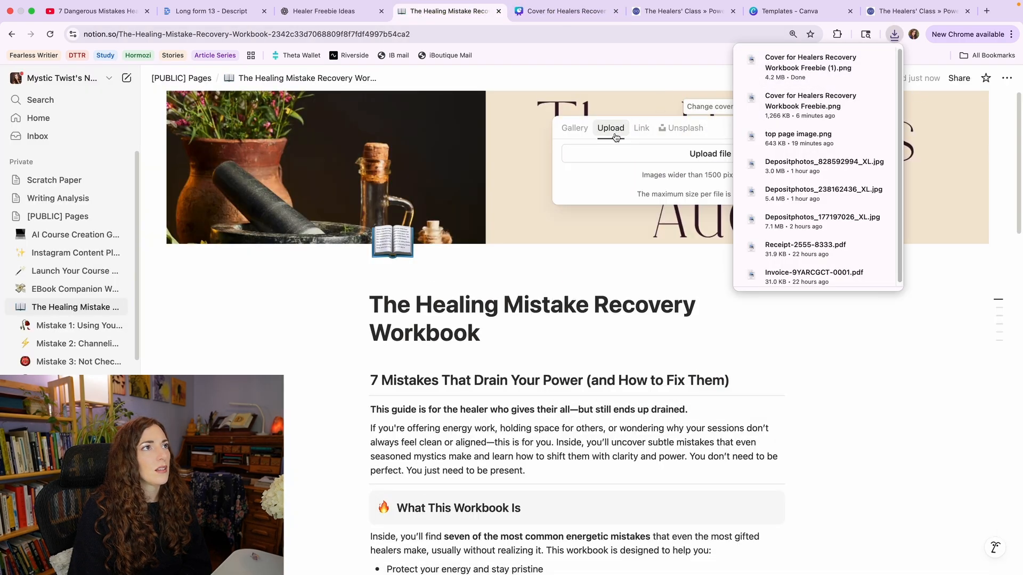
pyautogui.click(629, 155)
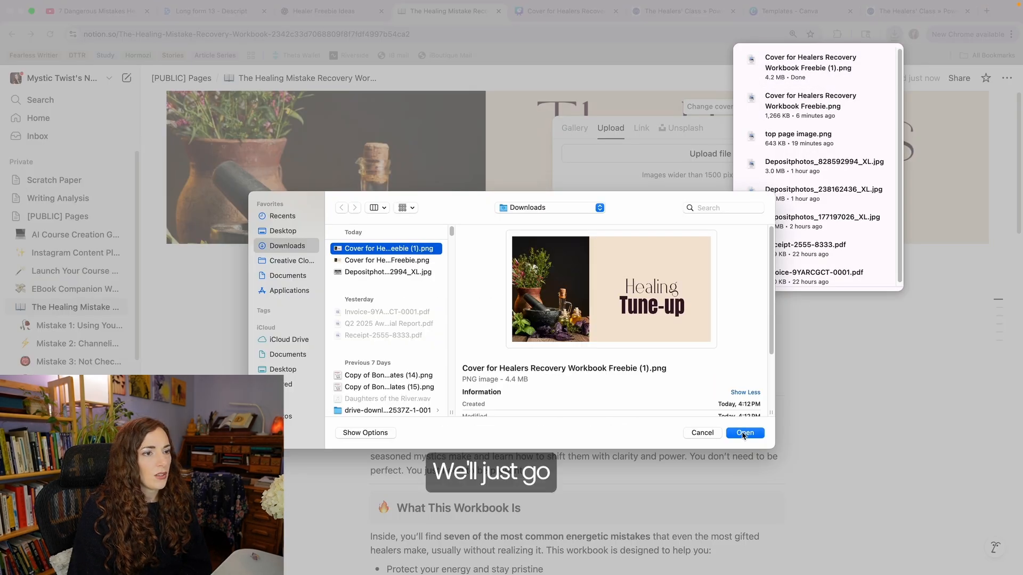
pyautogui.click(746, 434)
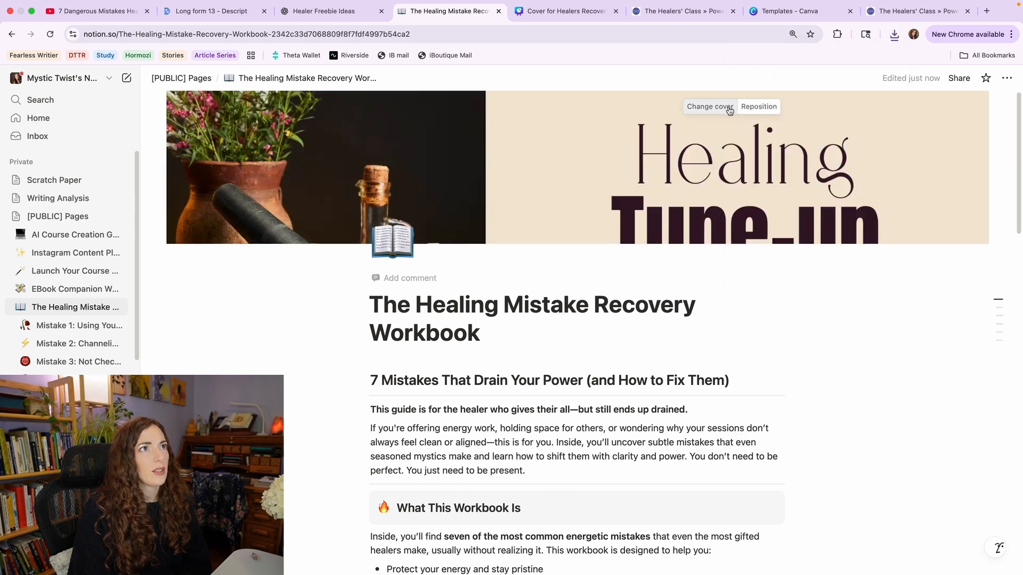
# - Reposition the cover image upward so that both "Healing" and "Tune-up" fit in the banner, and save the position
pyautogui.click(760, 106)
pyautogui.moveTo(692, 171); pyautogui.dragTo(696, 135)
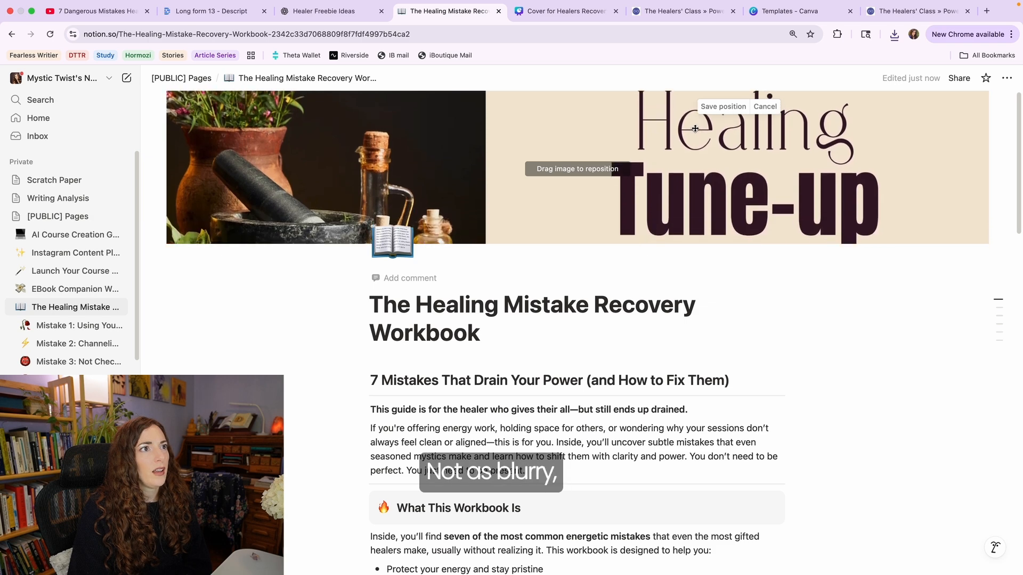
pyautogui.click(784, 258)
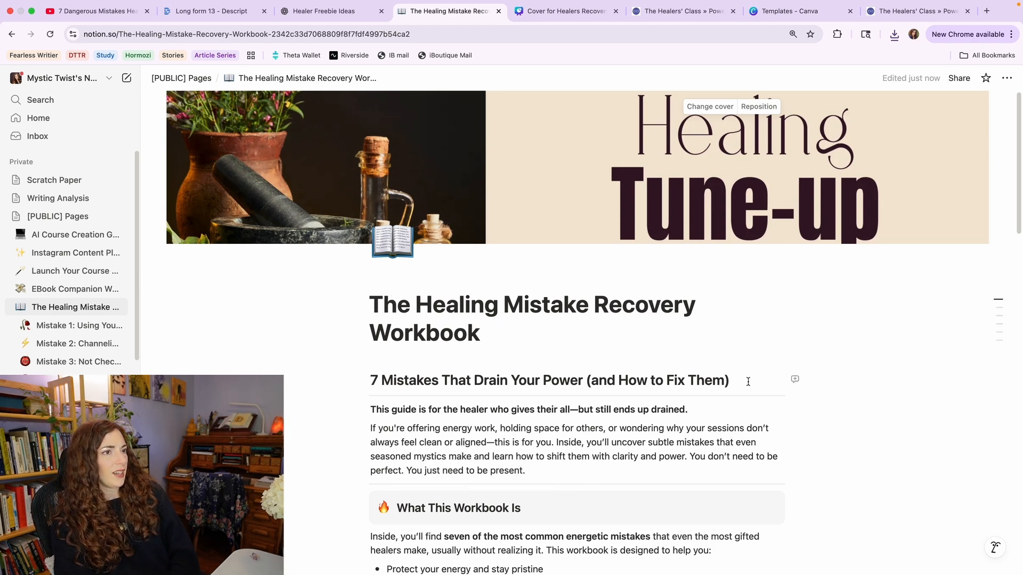
# - In ChatGPT, start a message with "Here are the taglines and title of the workbook." followed by blank lines
pyautogui.moveTo(748, 382); pyautogui.dragTo(362, 286)
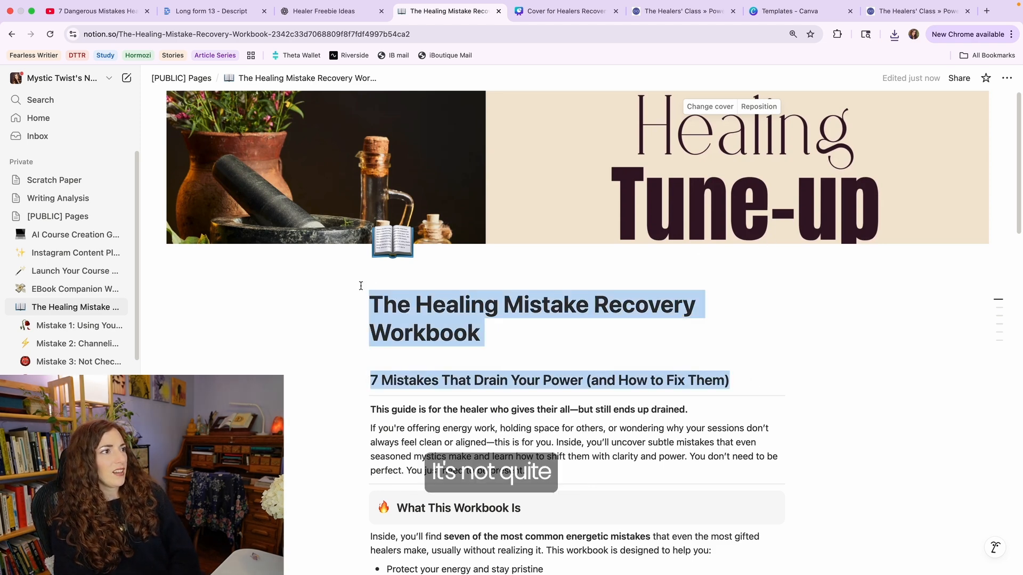
pyautogui.click(344, 10)
pyautogui.write('Here are the tgline')
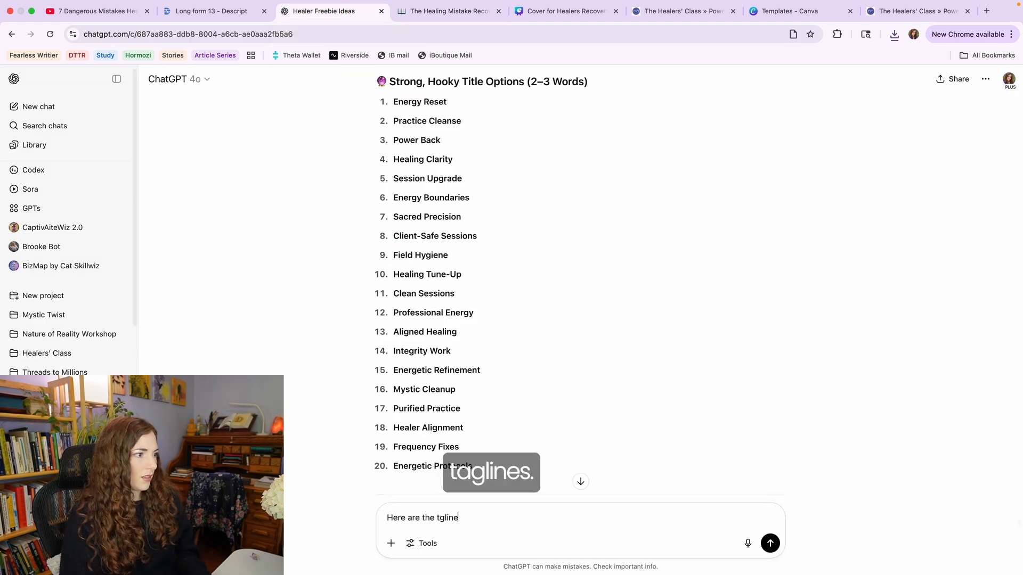
pyautogui.press('BackSpace')
pyautogui.press('BackSpace')
pyautogui.press('BackSpace')
pyautogui.press('BackSpace')
pyautogui.press('BackSpace')
pyautogui.write('aglines and tit')
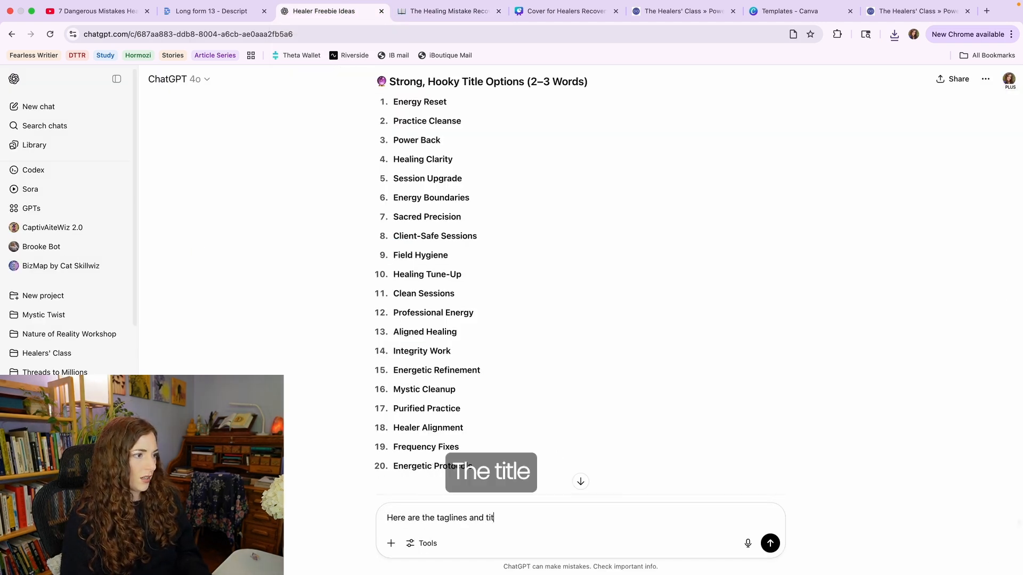
pyautogui.write('ook.')
pyautogui.hotkey('shift', 'Return')
pyautogui.hotkey('shift', 'Return')
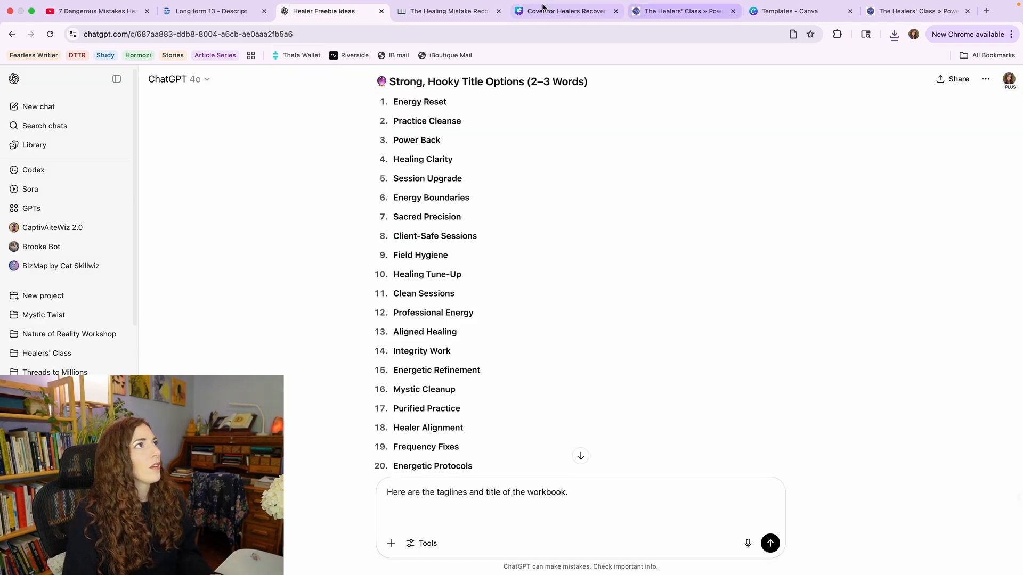
# - Copy the workbook title and tagline from Notion into the ChatGPT message and remove the pasted text that follows them
pyautogui.click(441, 9)
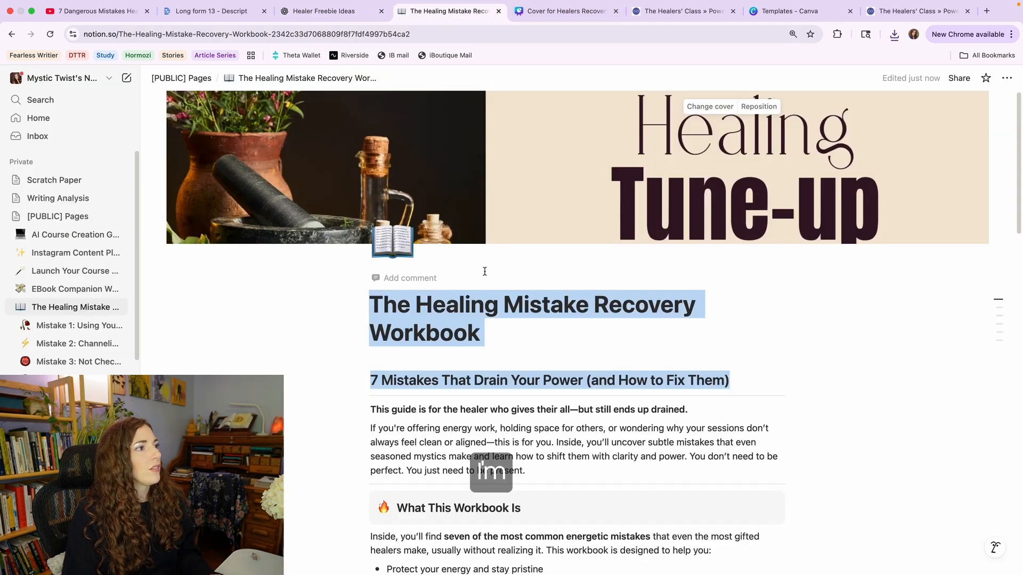
pyautogui.click(375, 314)
pyautogui.moveTo(375, 314); pyautogui.dragTo(742, 389)
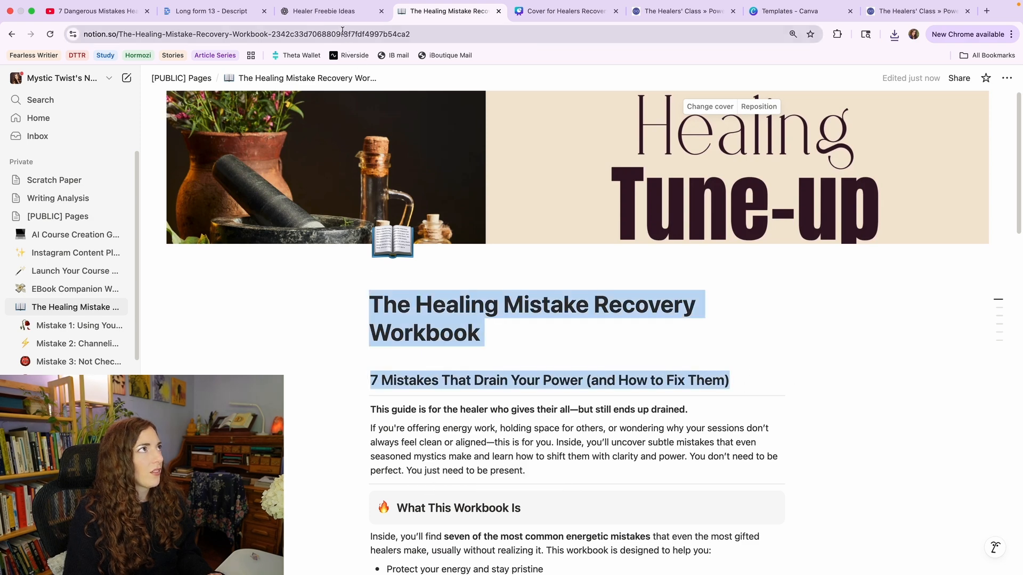
pyautogui.press('super+alt+Left')
pyautogui.press('super+v')
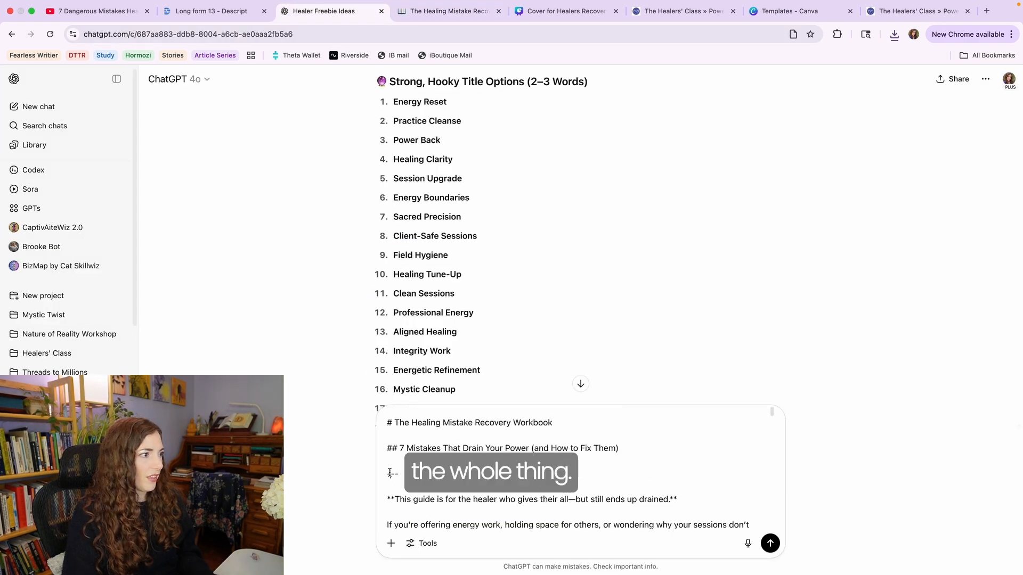
pyautogui.scroll(-5, 390, 472)
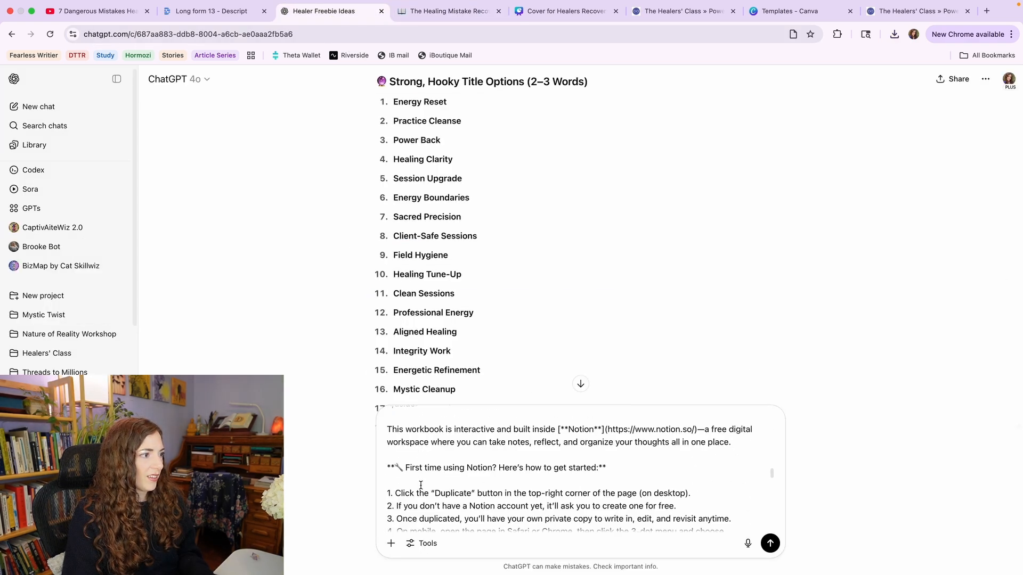
pyautogui.scroll(15, 421, 486)
pyautogui.moveTo(391, 496); pyautogui.dragTo(501, 508)
pyautogui.press('BackSpace')
# - Add the request "Help me come up with a image tagline that doesn't repeat but does give the essence and energy of what's included."
pyautogui.write('Help me come up with a')
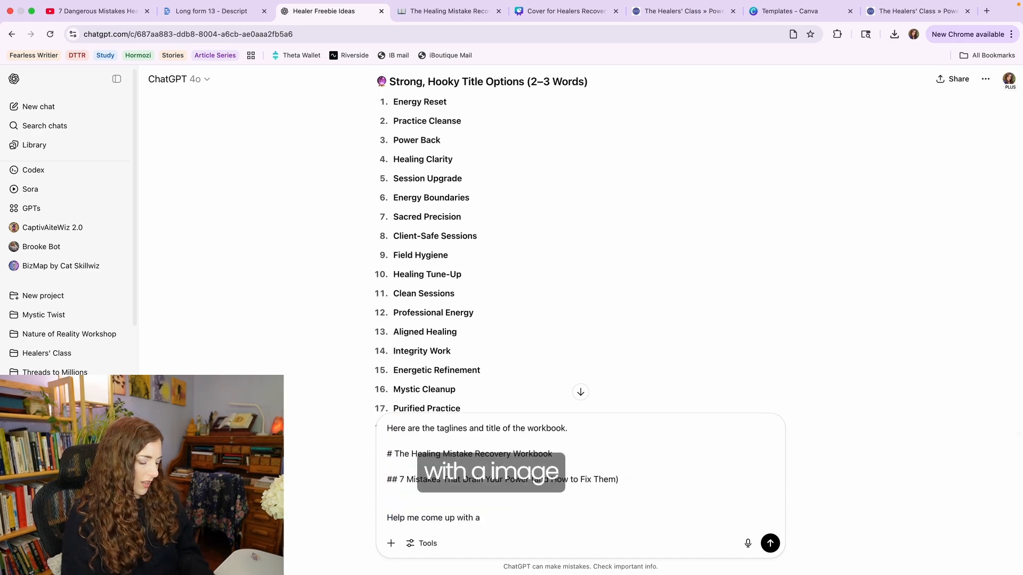
pyautogui.write(" image tagline that doesn't repe")
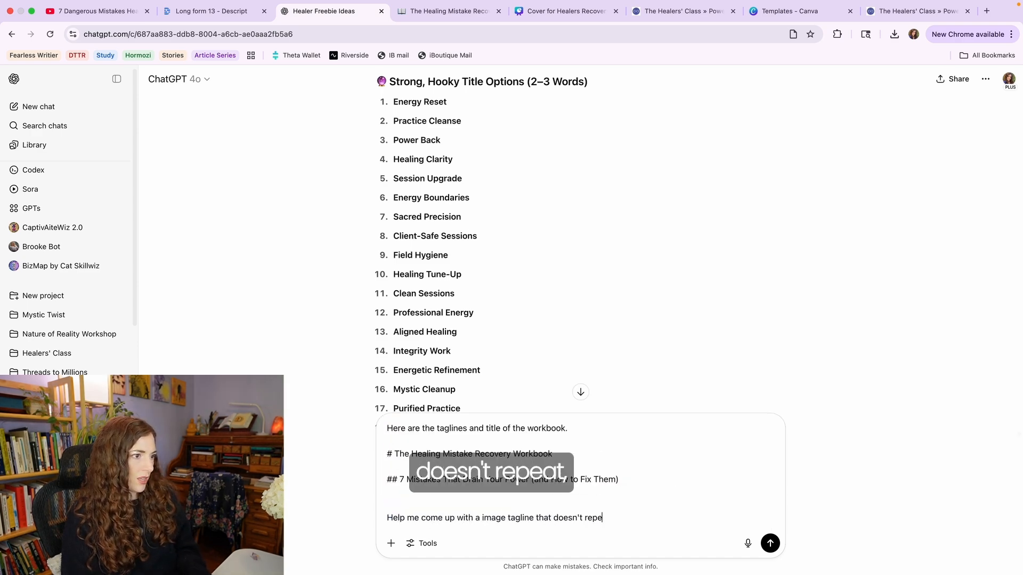
pyautogui.write('at but does give the essence')
pyautogui.press('BackSpace')
pyautogui.press('BackSpace')
pyautogui.write('essence and en')
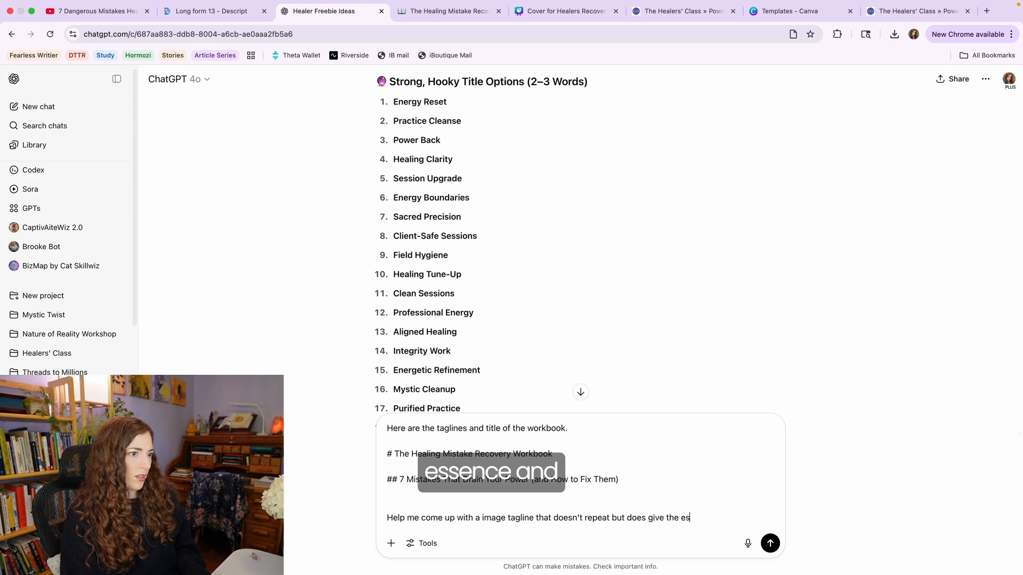
pyautogui.write("ergy of what's includ")
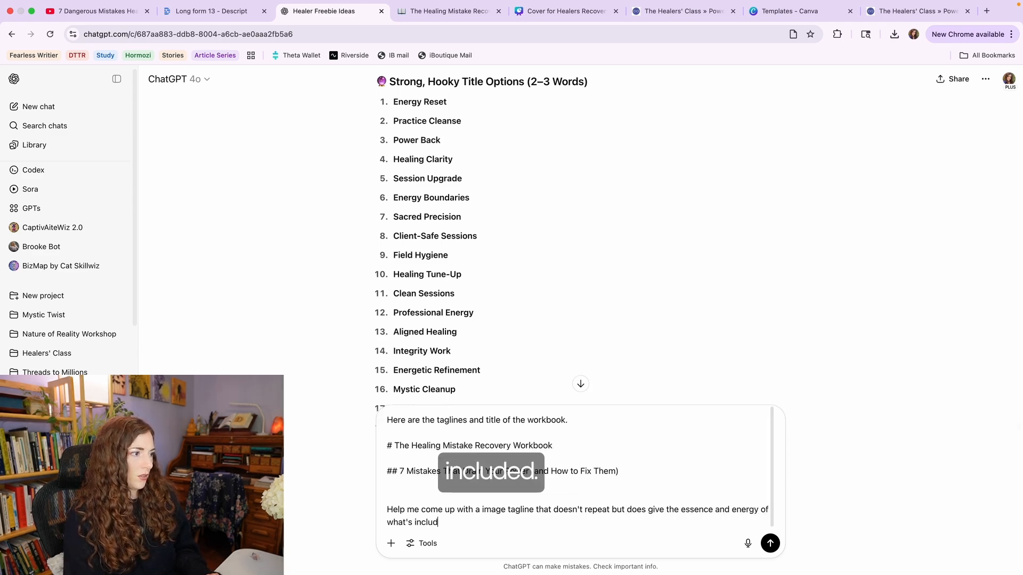
# - Attach the cover image "Cover for Healers Recovery Workbook Freebie (1).png" to the message
pyautogui.click(391, 543)
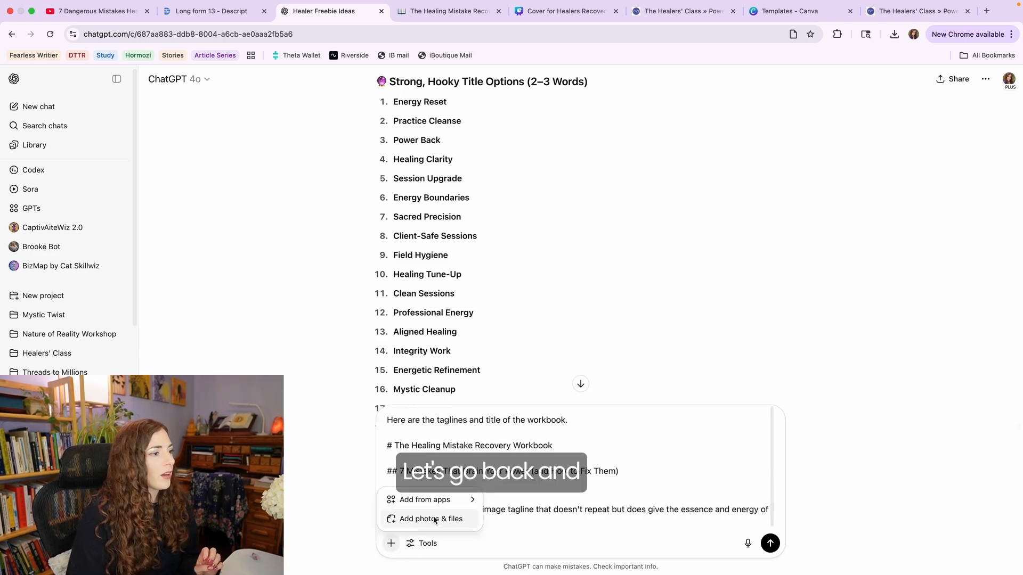
pyautogui.click(440, 514)
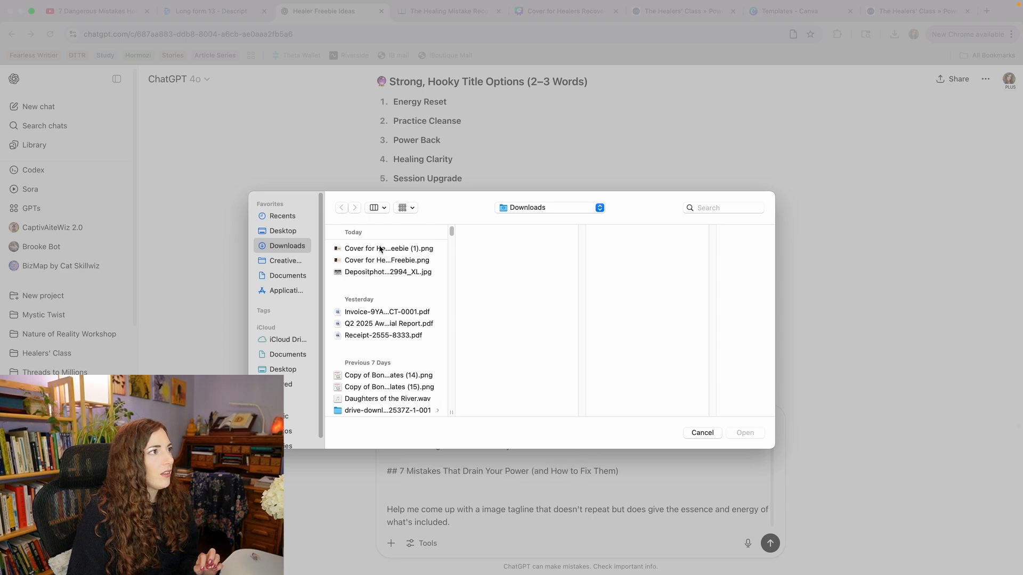
pyautogui.click(379, 249)
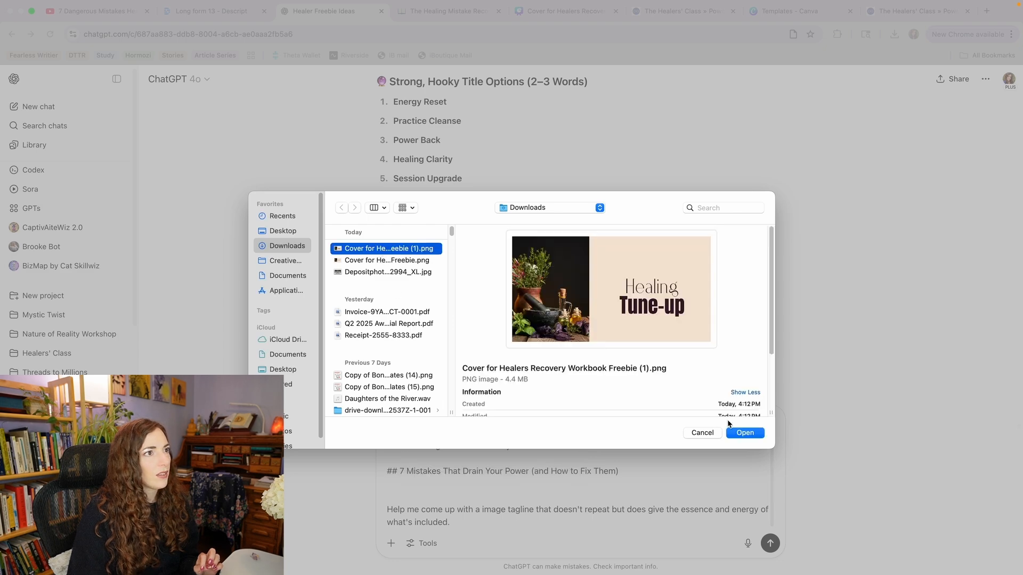
pyautogui.click(738, 431)
# - Finish the message with "I've attached the image for reference" and send it
pyautogui.write("ed. I've attach")
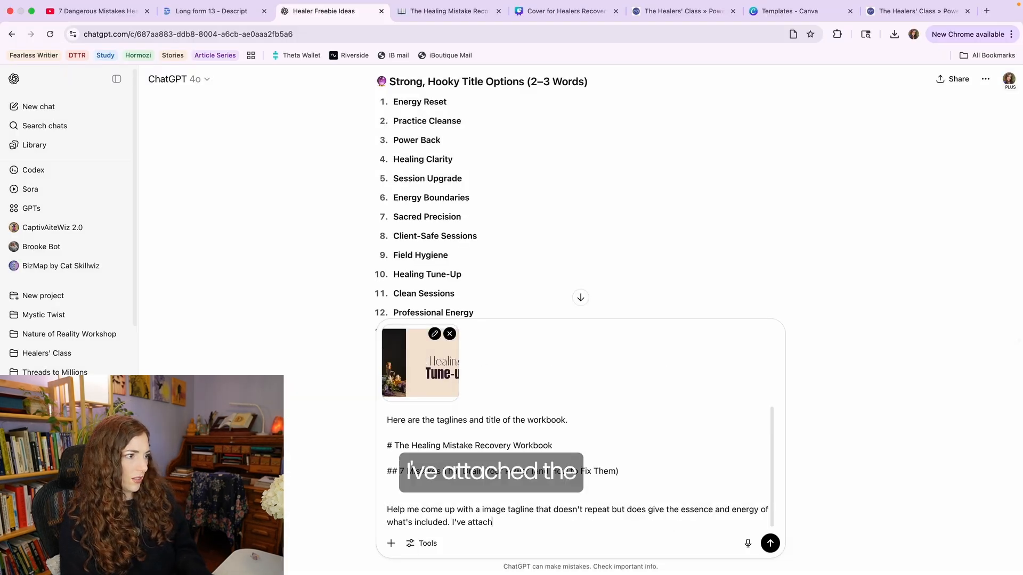
pyautogui.write('ed the image for')
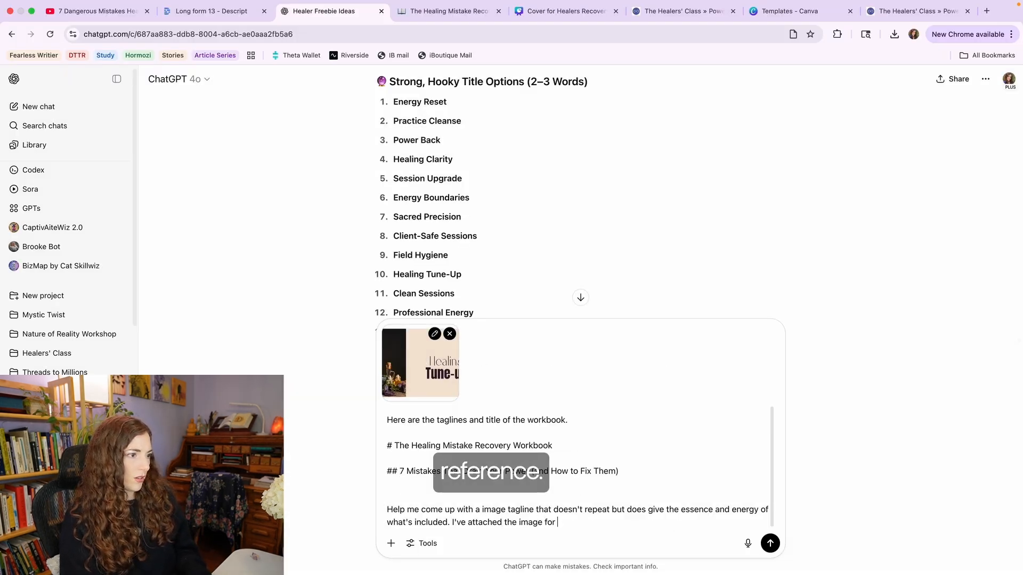
pyautogui.write(' reference')
pyautogui.press('Return')
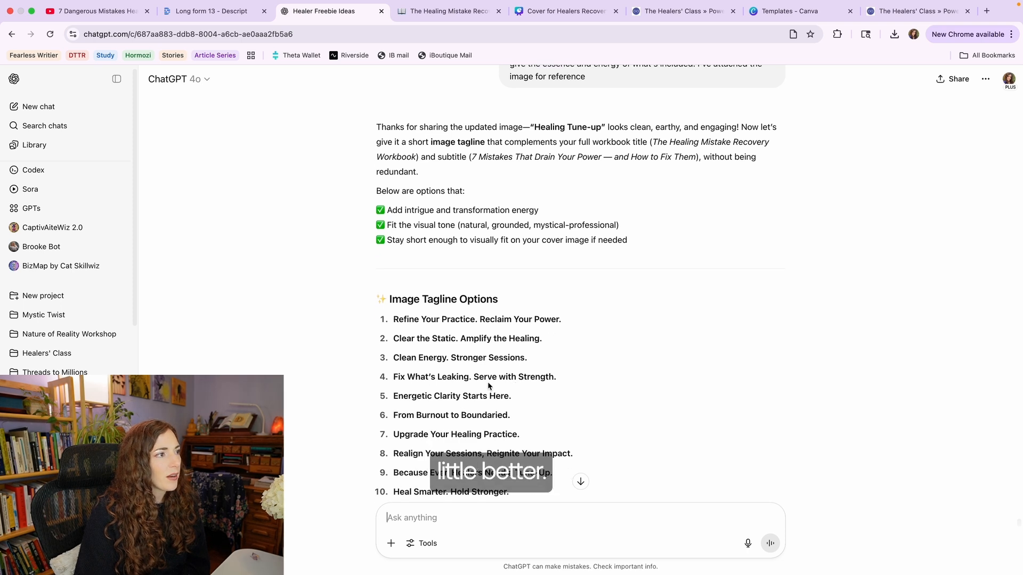
# - Review the suggested image taglines and compare them with the workbook title and cover in Notion
pyautogui.scroll(-1, 392, 383)
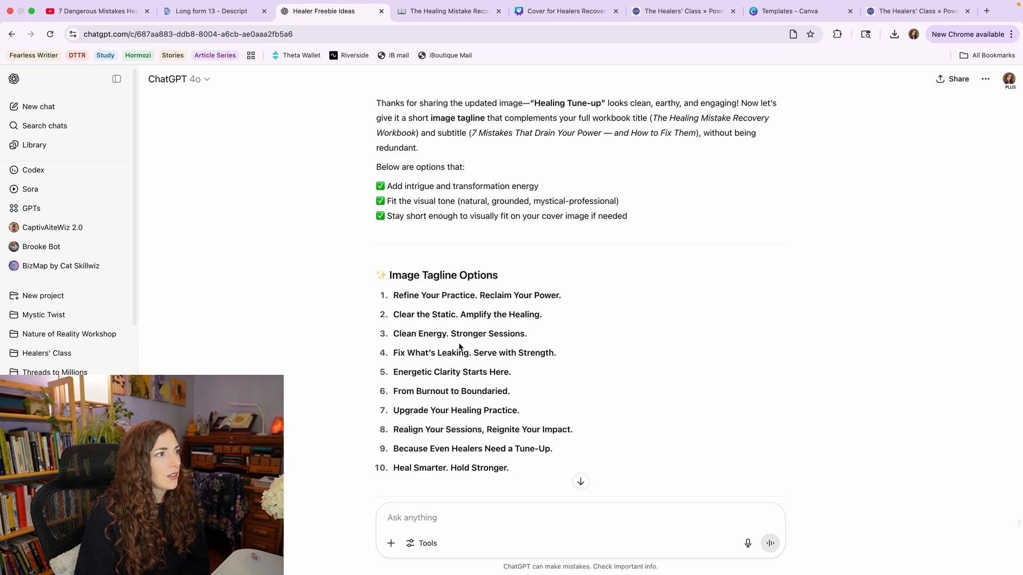
pyautogui.scroll(-6, 417, 409)
pyautogui.scroll(2, 417, 416)
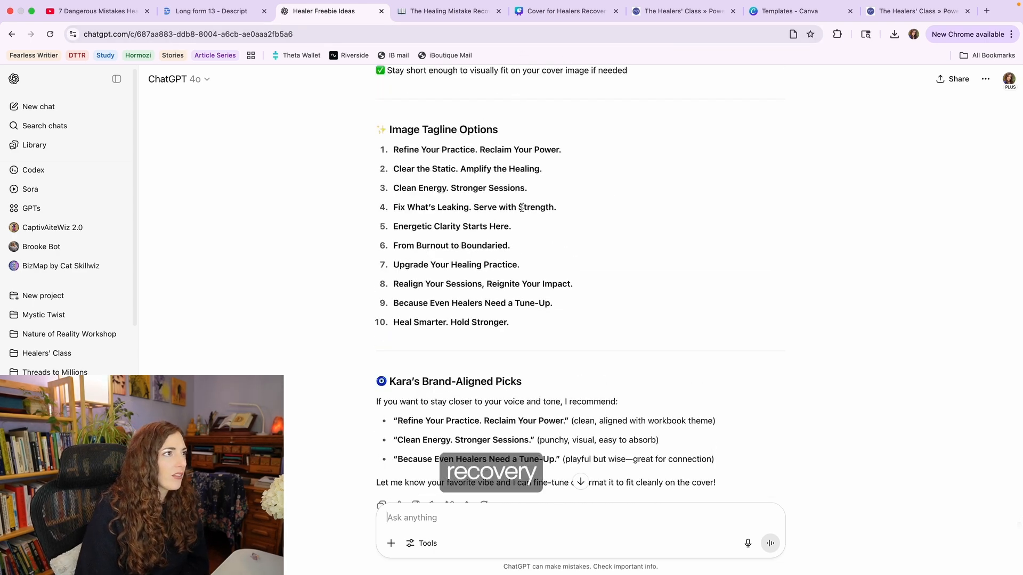
pyautogui.click(456, 11)
pyautogui.click(530, 325)
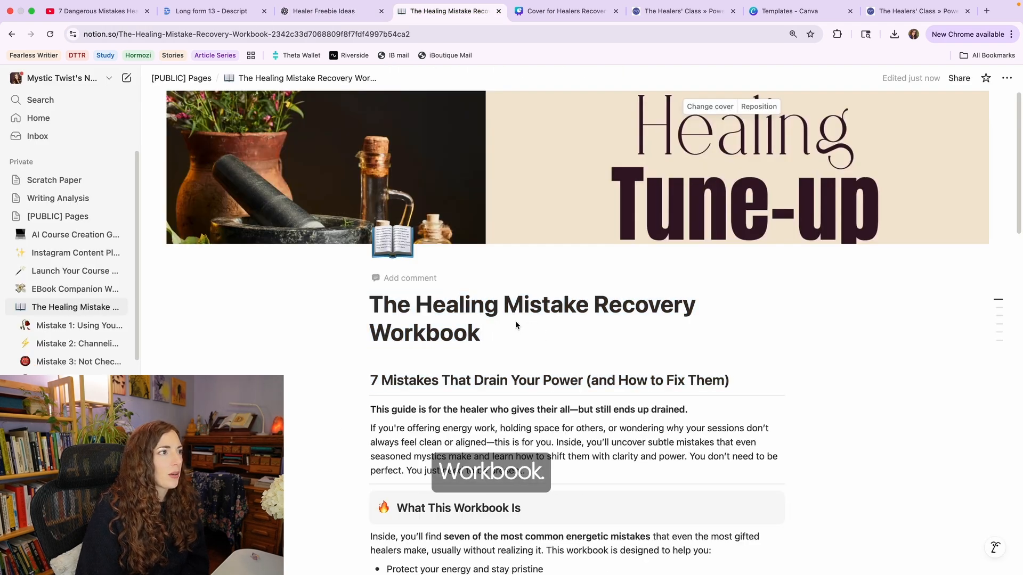
pyautogui.click(331, 11)
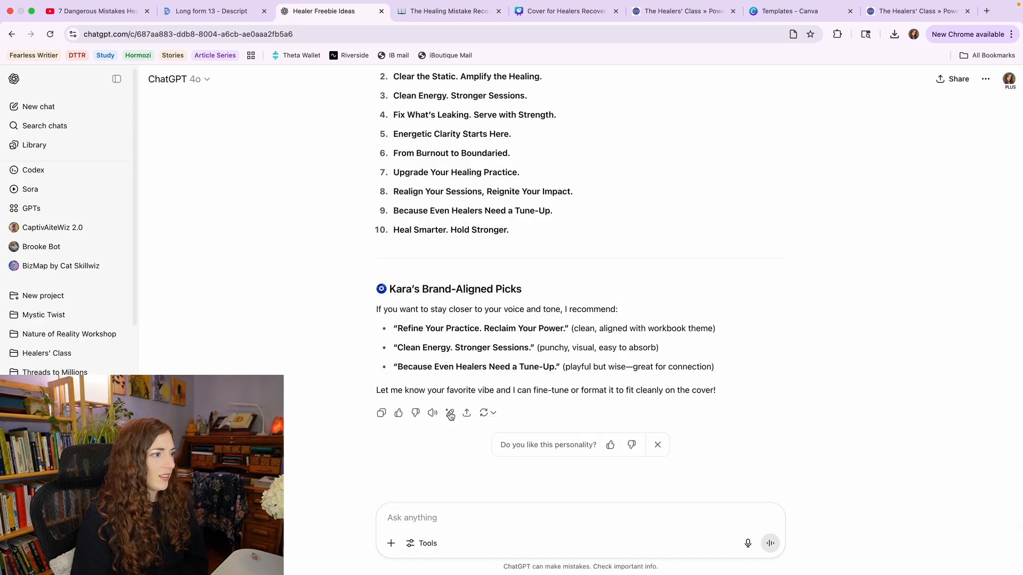
# - Dictate and send a follow-up request for more image tagline options that suit the cover image and workbook title
pyautogui.click(455, 521)
pyautogui.click(748, 545)
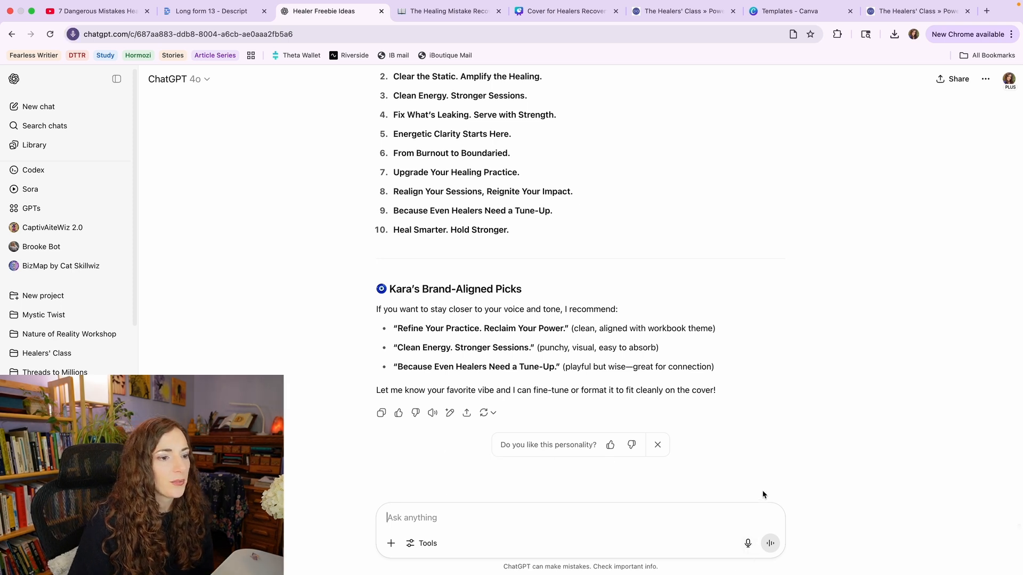
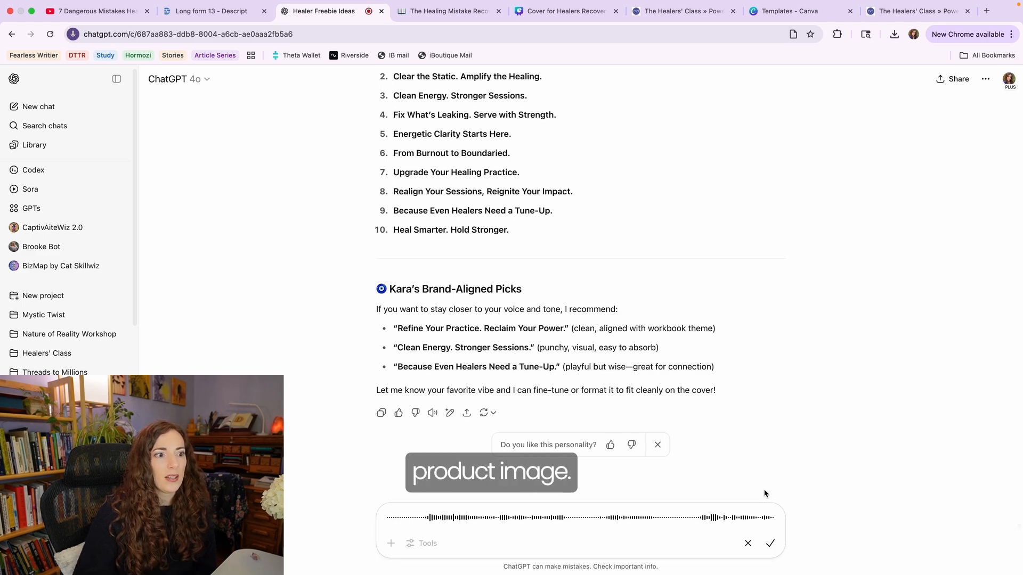
pyautogui.press('Return')
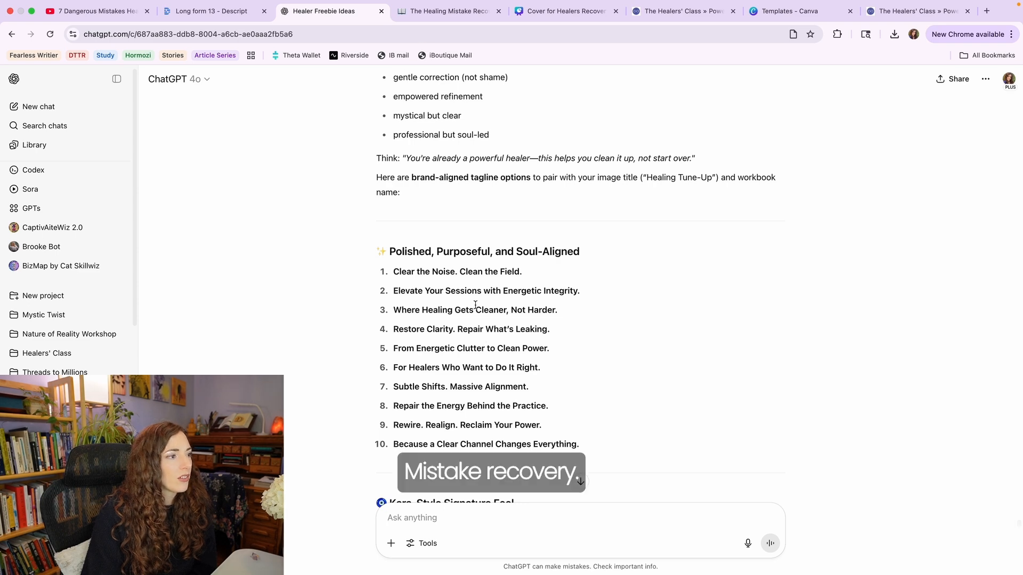
# - Check the suggestions against the workbook title and replace the Canva cover text with the tagline "Repair the Energy Behind the Practice."
pyautogui.click(447, 11)
pyautogui.click(319, 10)
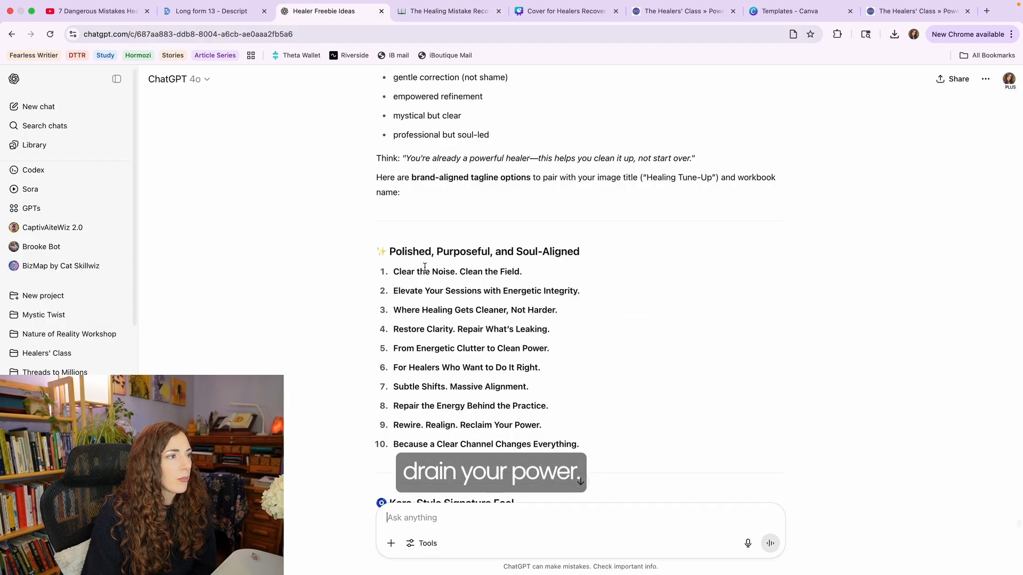
pyautogui.moveTo(390, 408); pyautogui.dragTo(544, 409)
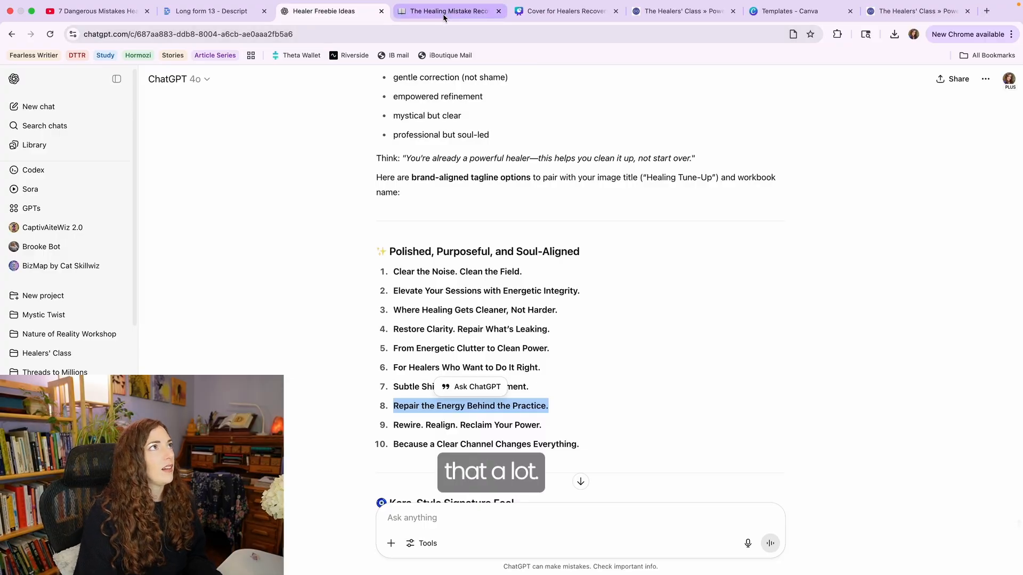
pyautogui.click(572, 15)
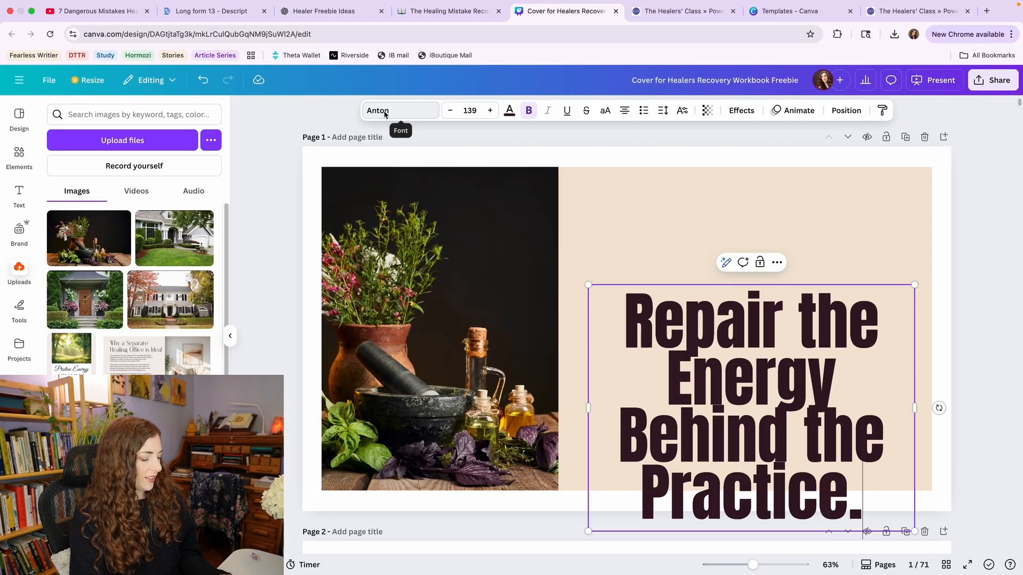
# - Change the font of the whole cover tagline to Stolen Love
pyautogui.press('super+a')
pyautogui.click(396, 112)
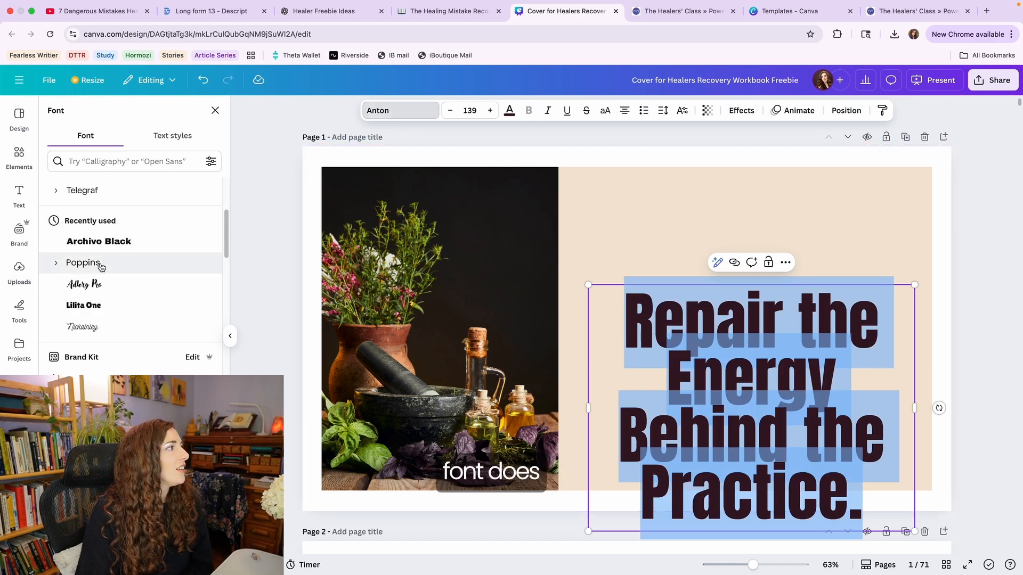
pyautogui.scroll(5, 106, 287)
pyautogui.click(123, 287)
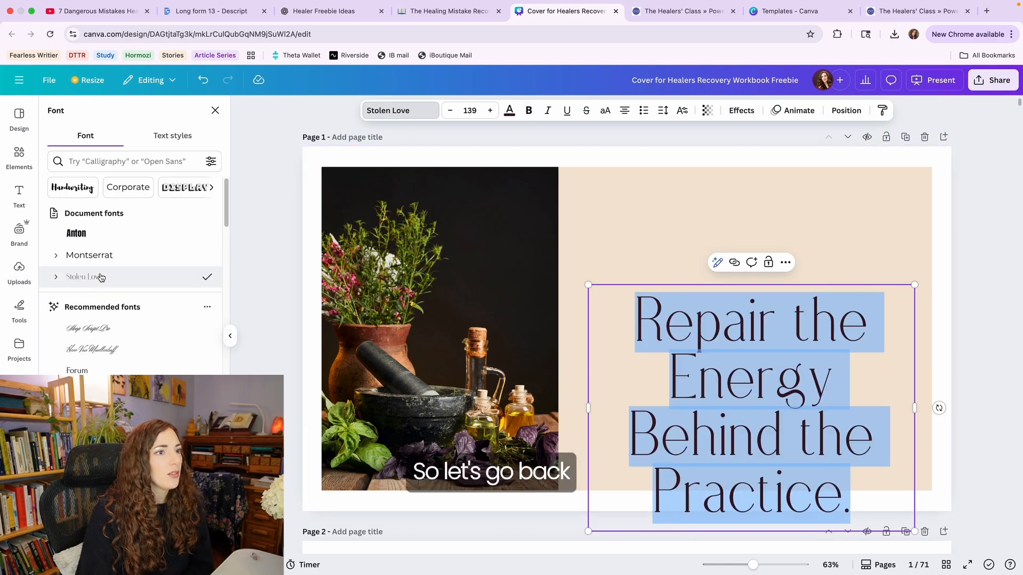
# - Reduce the tagline to font size 92.3 so it fits on two lines, then widen its text box and move it up
pyautogui.click(450, 111)
pyautogui.click(452, 114)
pyautogui.click(452, 114)
pyautogui.click(452, 113)
pyautogui.click(452, 113)
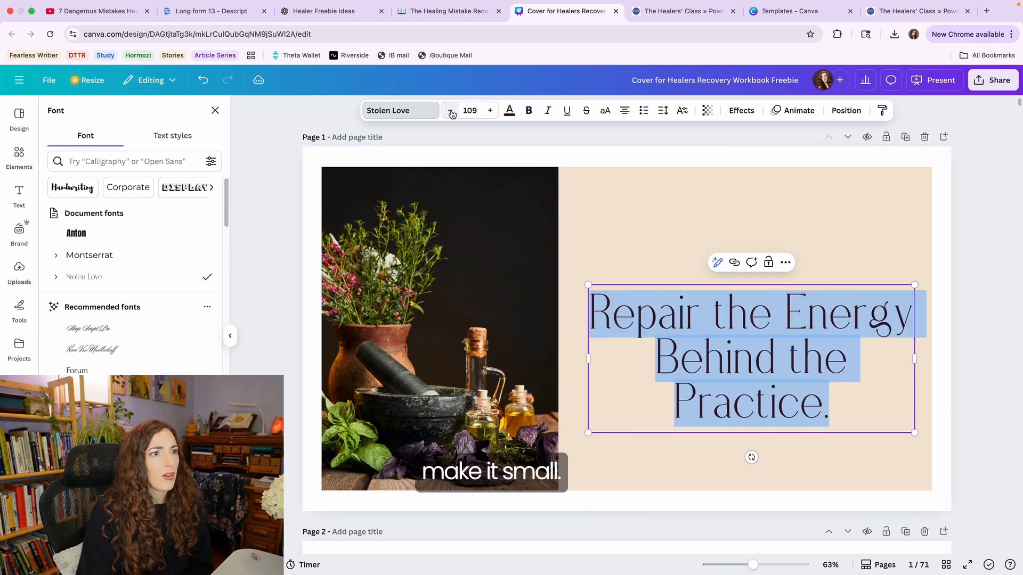
pyautogui.click(452, 113)
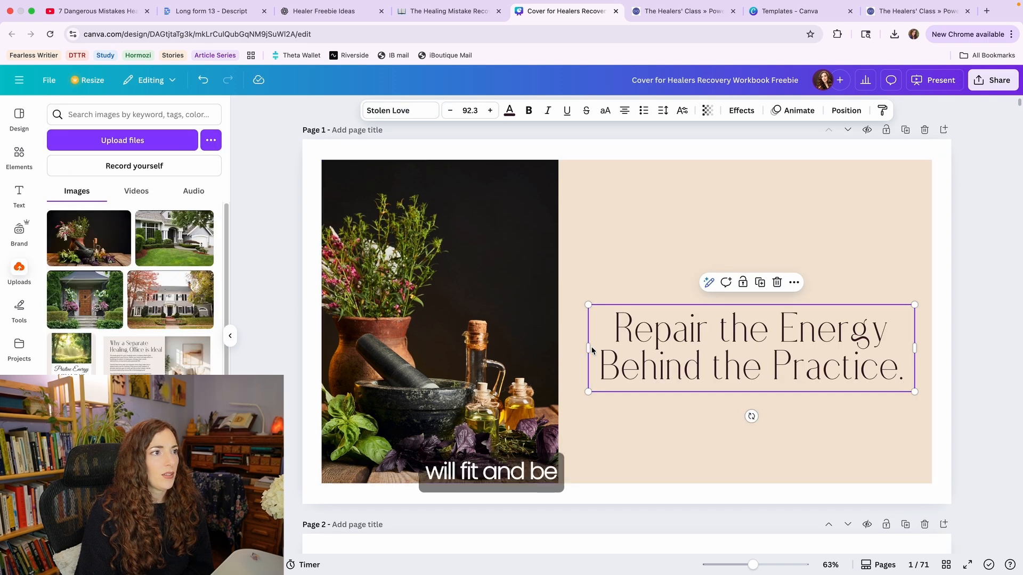
pyautogui.moveTo(589, 348); pyautogui.dragTo(559, 348)
pyautogui.moveTo(738, 339); pyautogui.dragTo(738, 312)
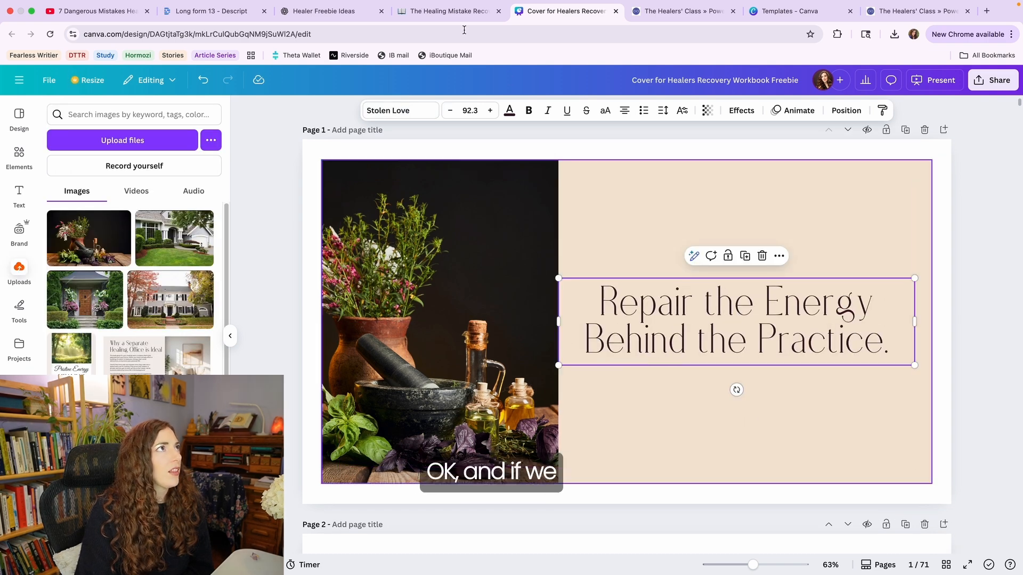
# - Compare the layout with the cropped Notion cover, then lower the tagline and narrow its text box from the outer edge
pyautogui.click(419, 16)
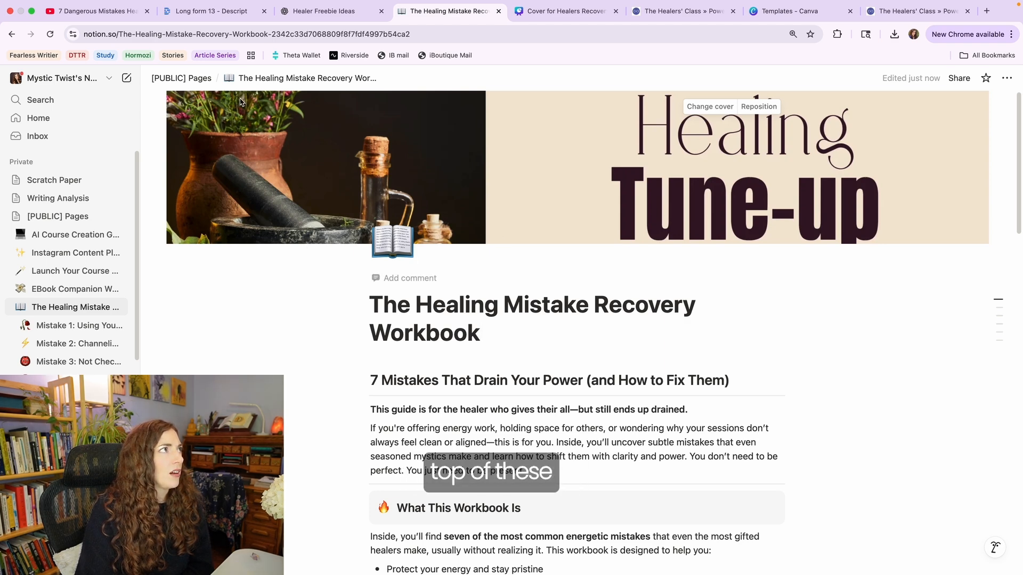
pyautogui.click(569, 10)
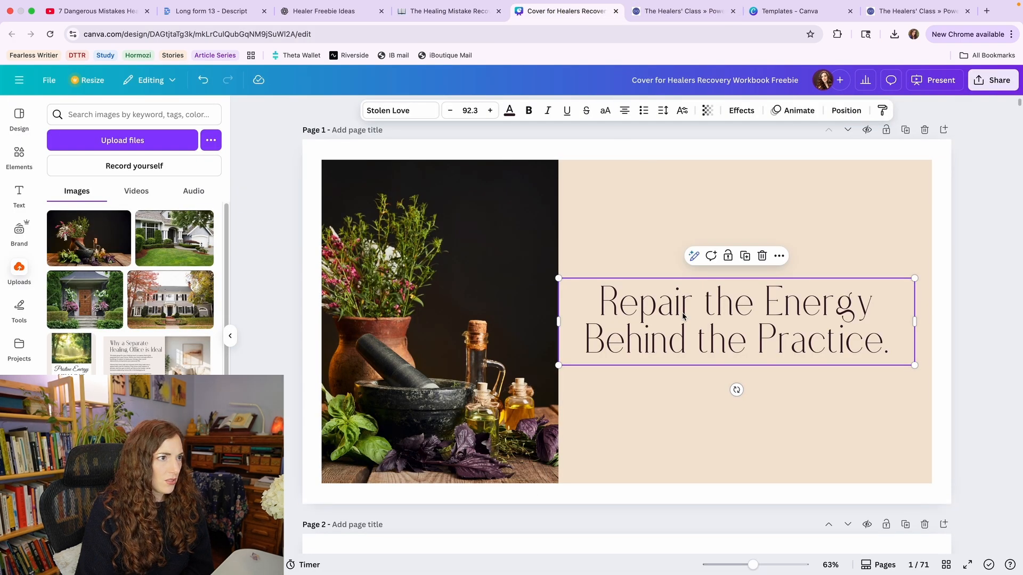
pyautogui.moveTo(685, 327); pyautogui.dragTo(684, 347)
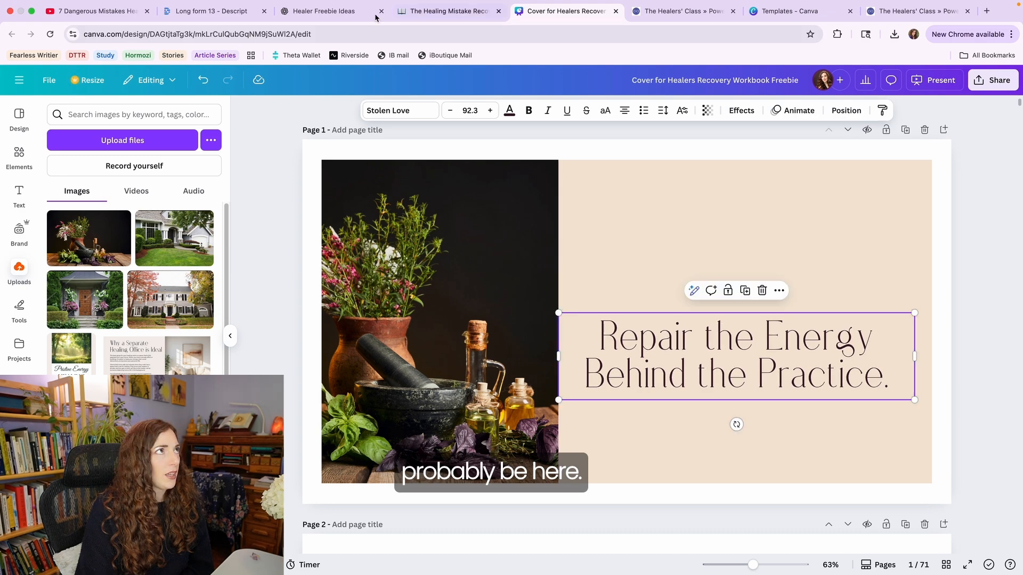
pyautogui.click(429, 12)
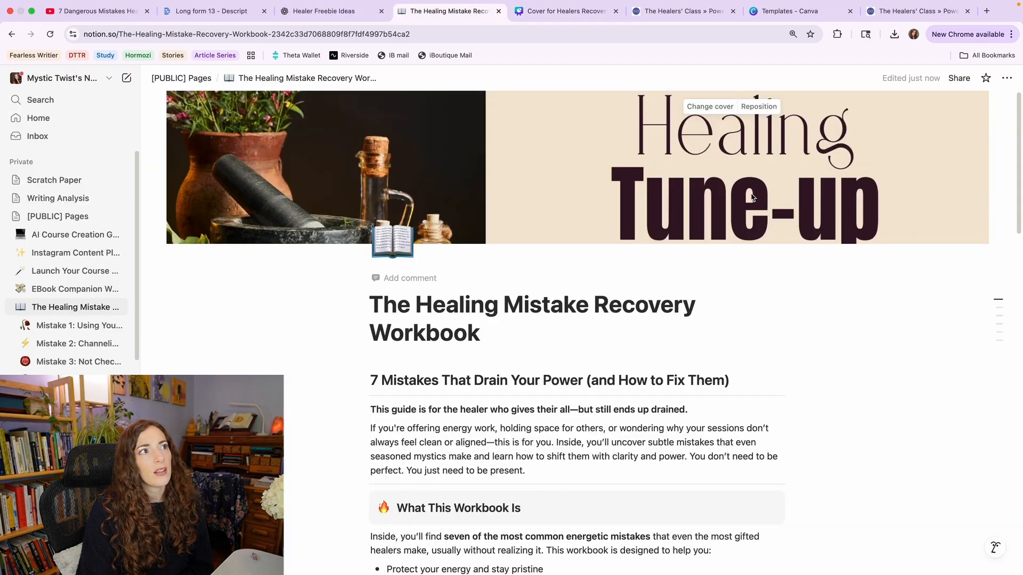
pyautogui.click(567, 11)
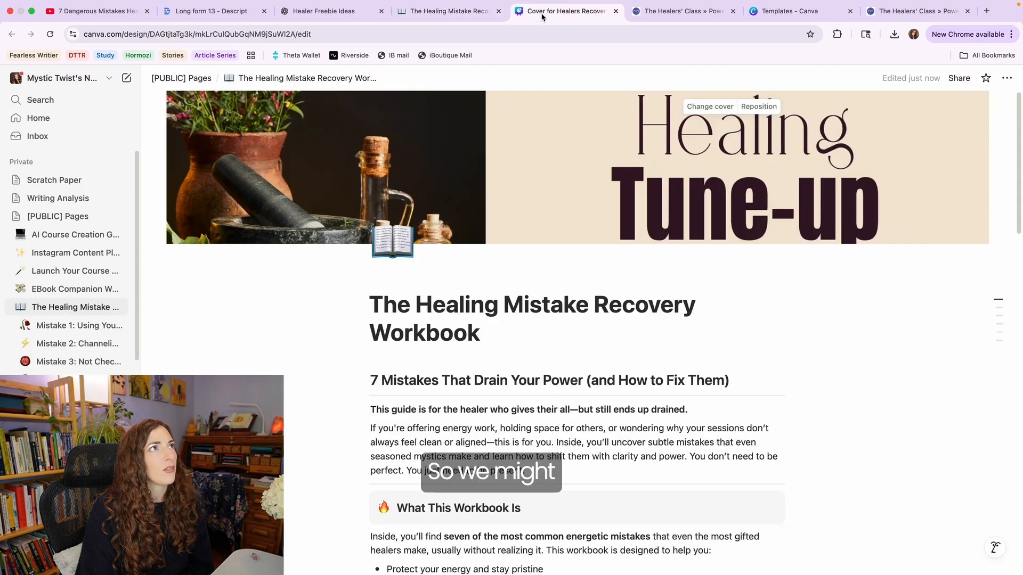
pyautogui.moveTo(904, 361); pyautogui.dragTo(884, 365)
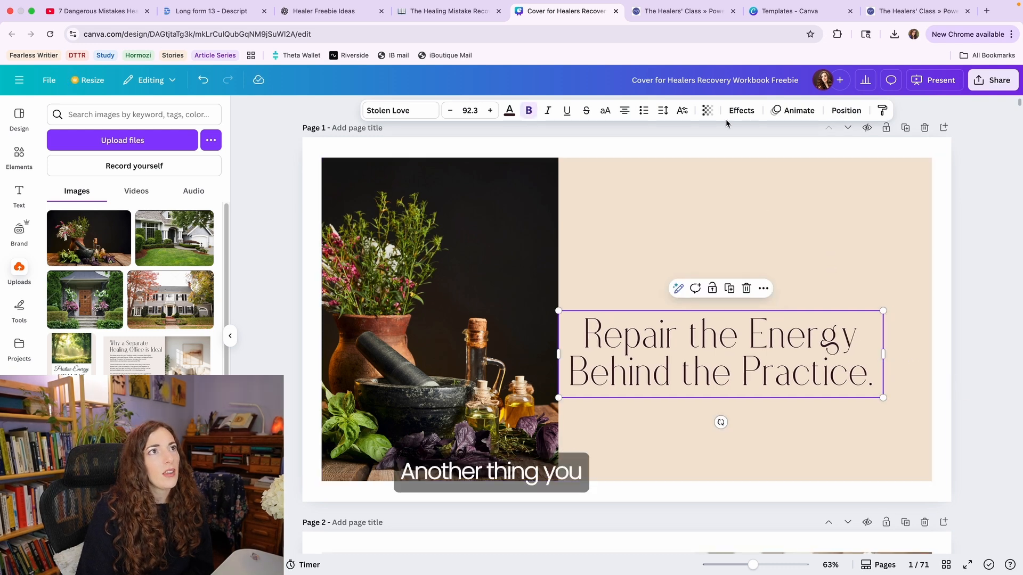
# - Try the Lift, Shadow and Outline text effects on the tagline, giving the outline a dark plum color
pyautogui.click(735, 112)
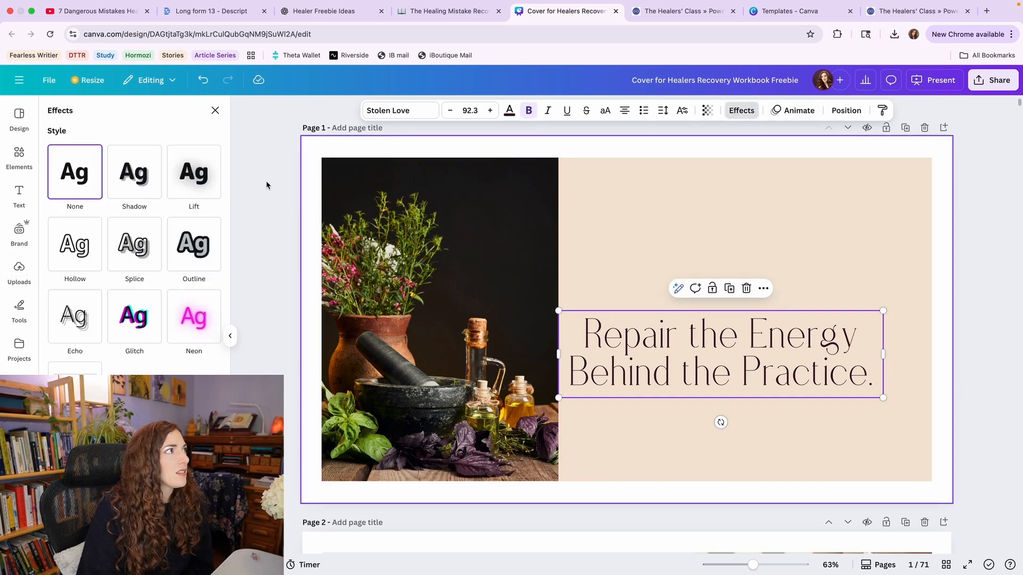
pyautogui.click(193, 181)
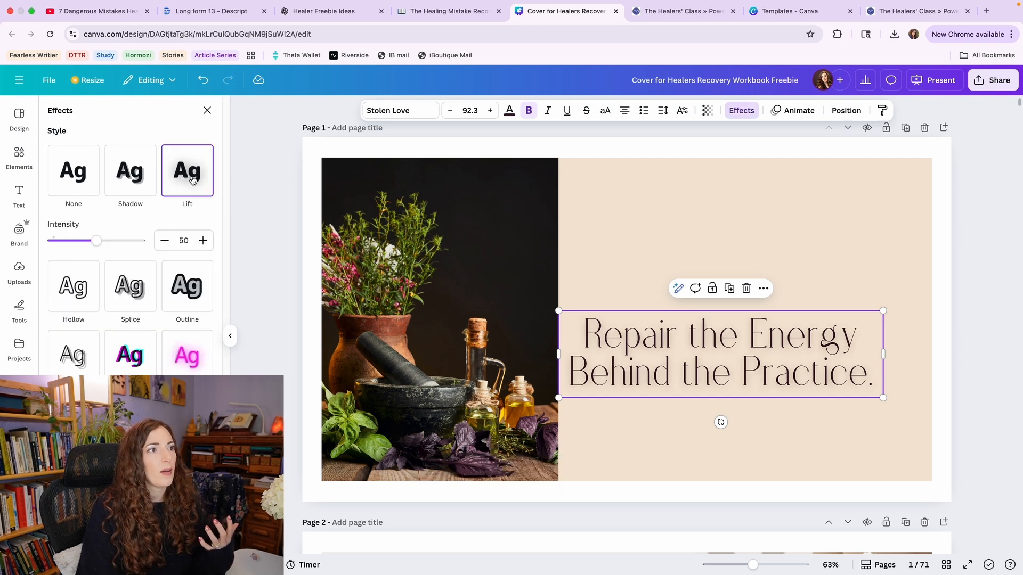
pyautogui.click(127, 178)
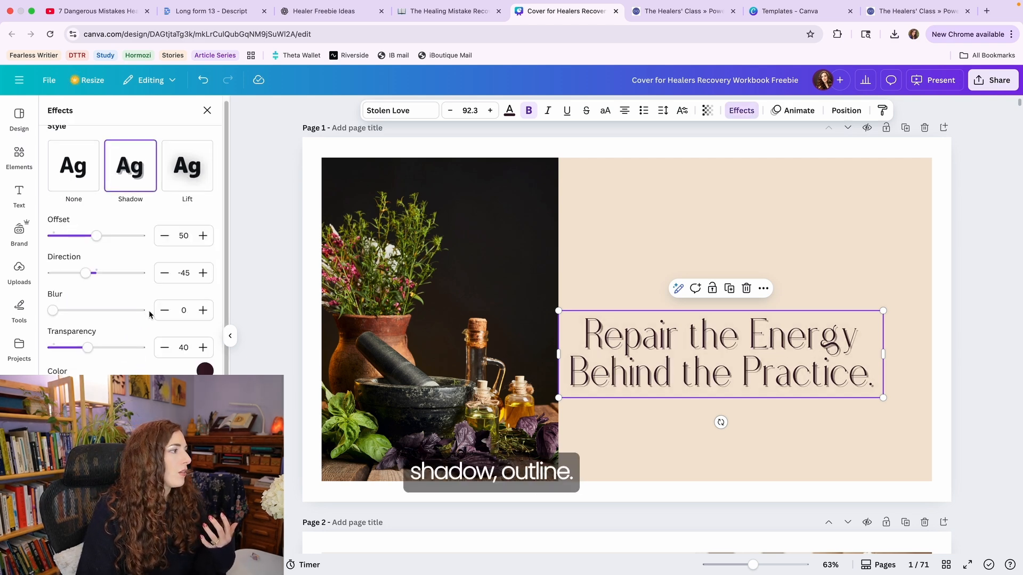
pyautogui.scroll(-5, 159, 330)
pyautogui.click(187, 364)
pyautogui.click(204, 318)
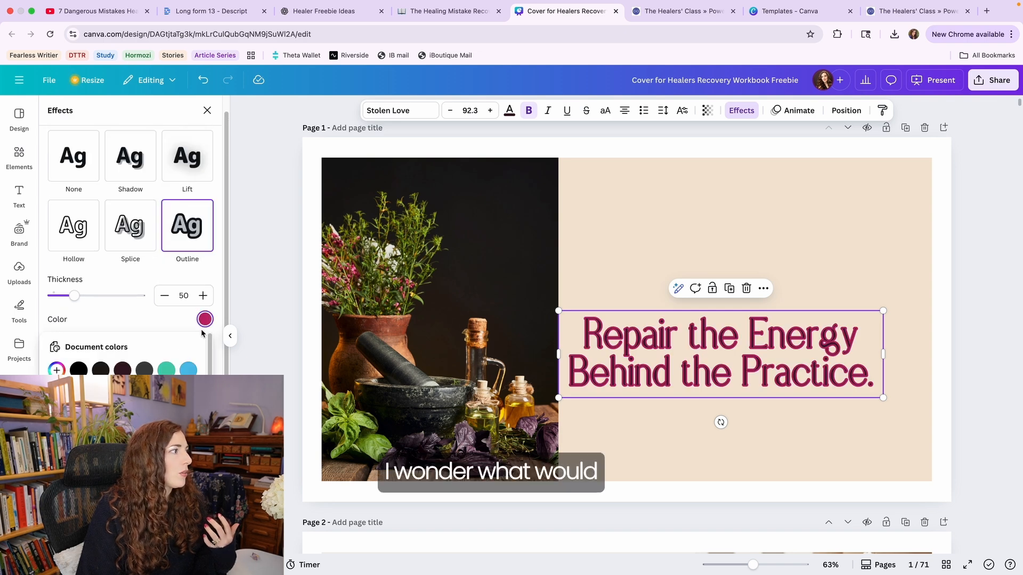
pyautogui.click(122, 371)
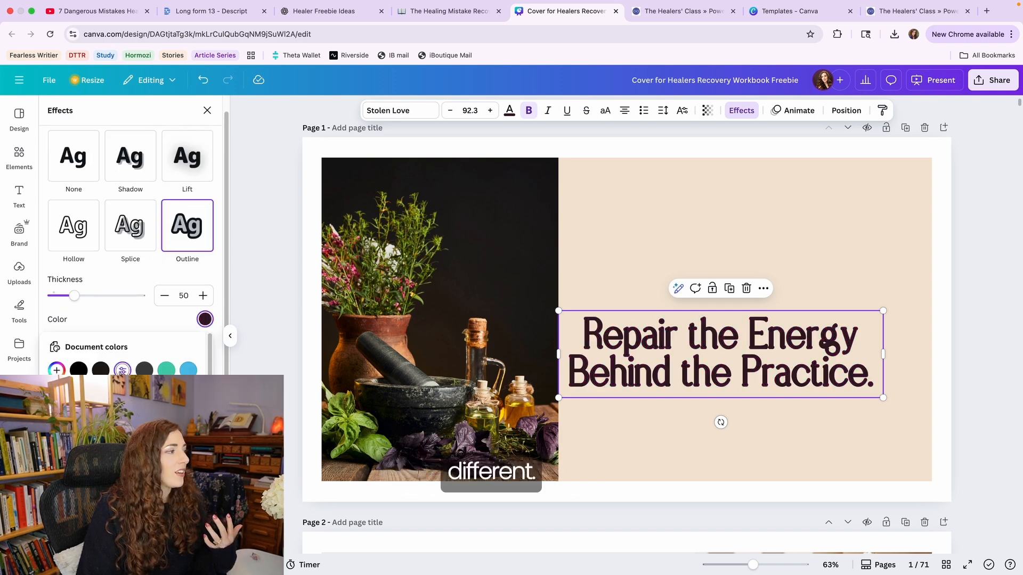
# - Try the Lift, Glitch, Outline and Splice effects on the tagline, then reset its effect to None
pyautogui.click(182, 172)
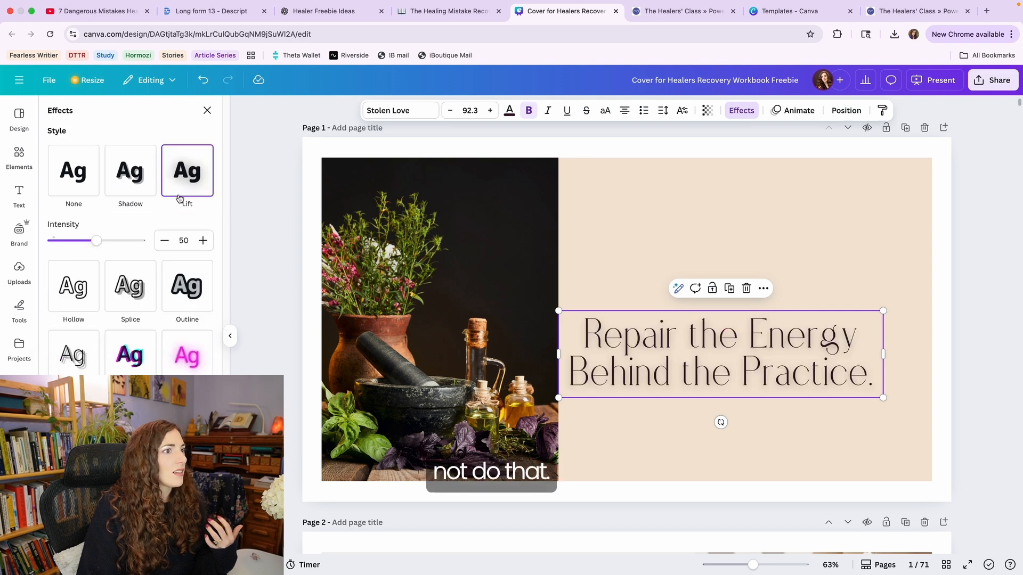
pyautogui.moveTo(96, 241)
pyautogui.mouseDown()
pyautogui.moveTo(30, 237)
pyautogui.moveTo(97, 242)
pyautogui.mouseUp()
pyautogui.click(133, 352)
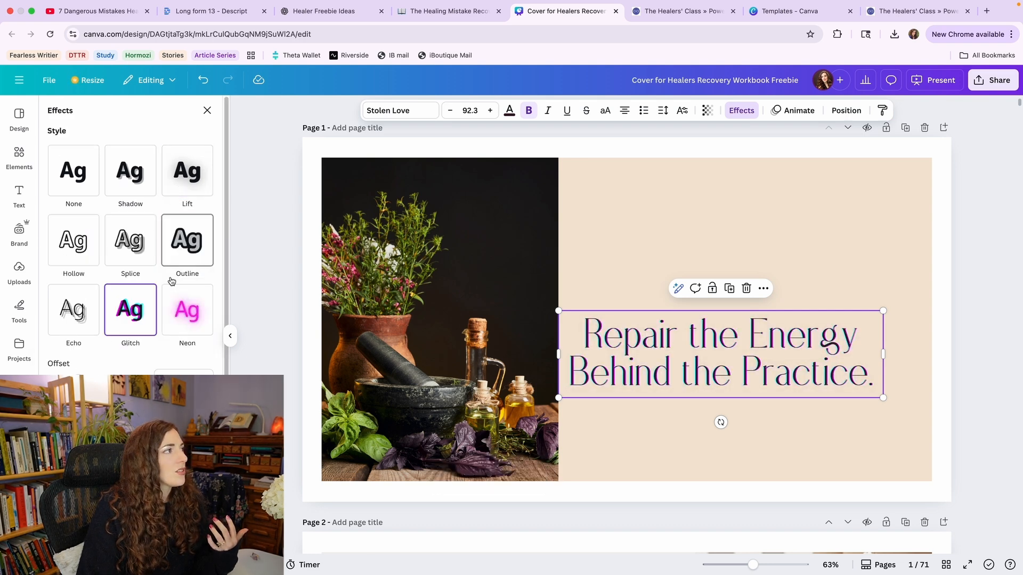
pyautogui.click(180, 248)
pyautogui.click(128, 241)
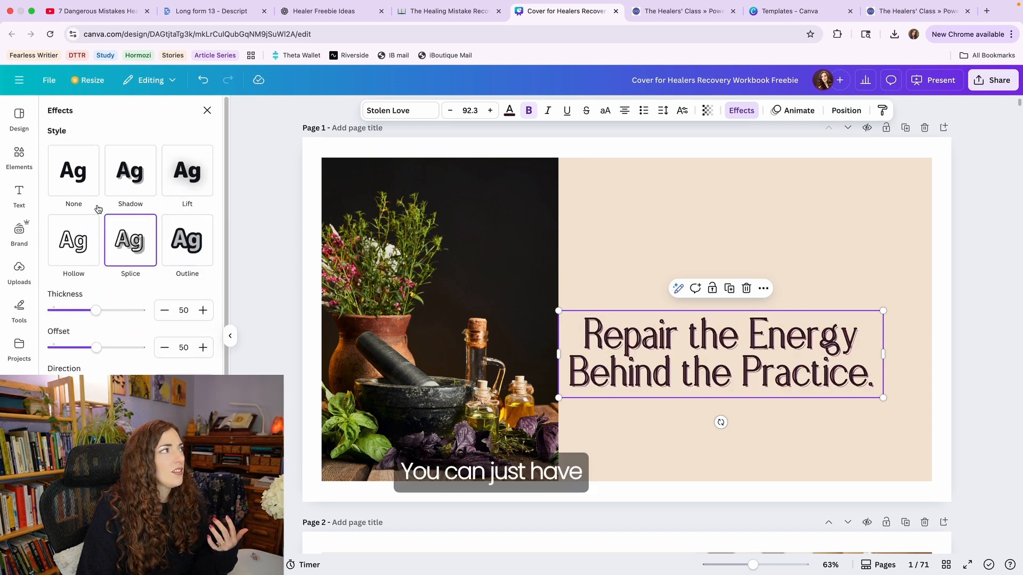
pyautogui.click(87, 182)
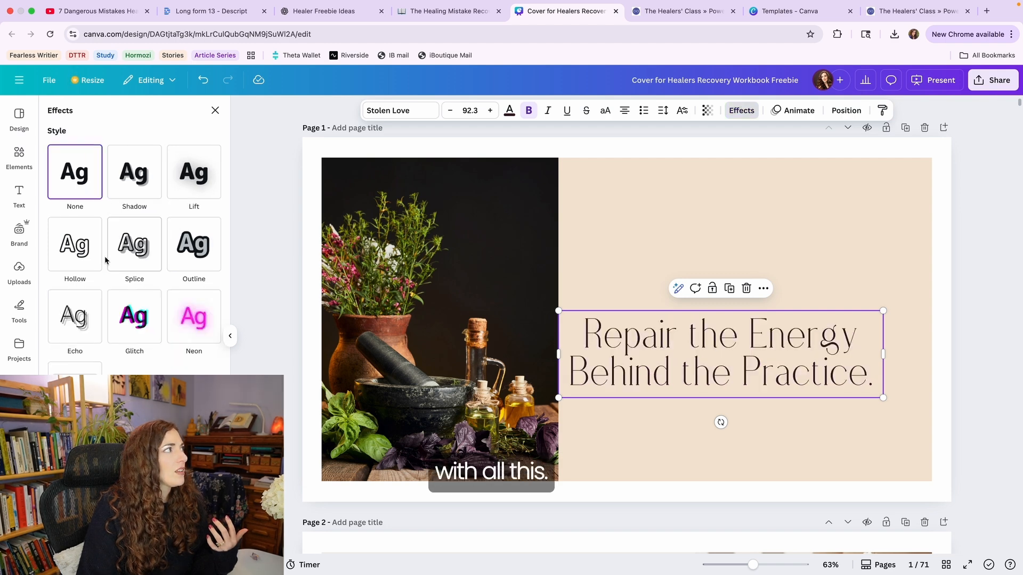
# - Apply the Lift effect to the tagline with an intensity of 23
pyautogui.click(182, 173)
pyautogui.moveTo(96, 241); pyautogui.dragTo(73, 244)
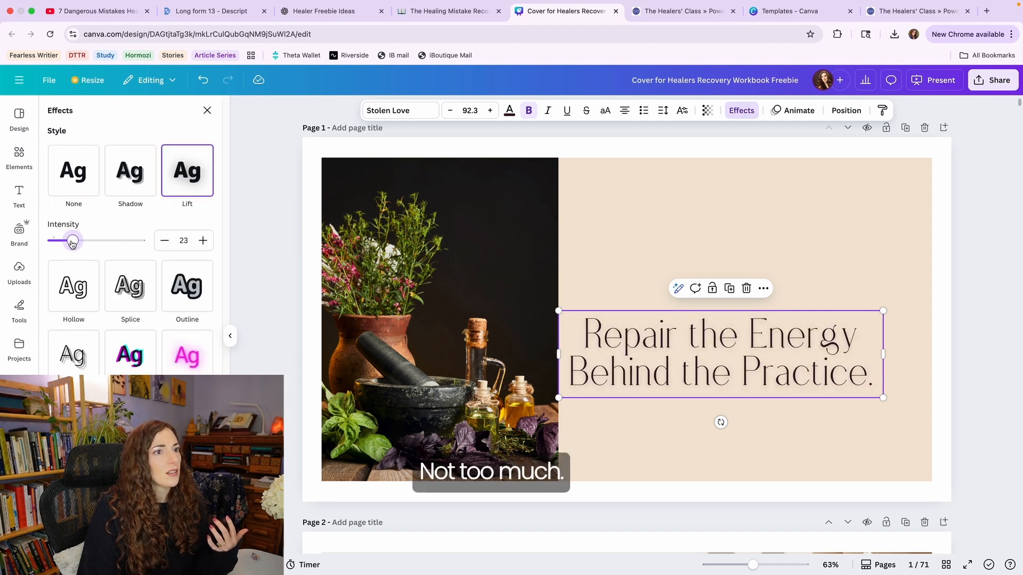
pyautogui.click(923, 258)
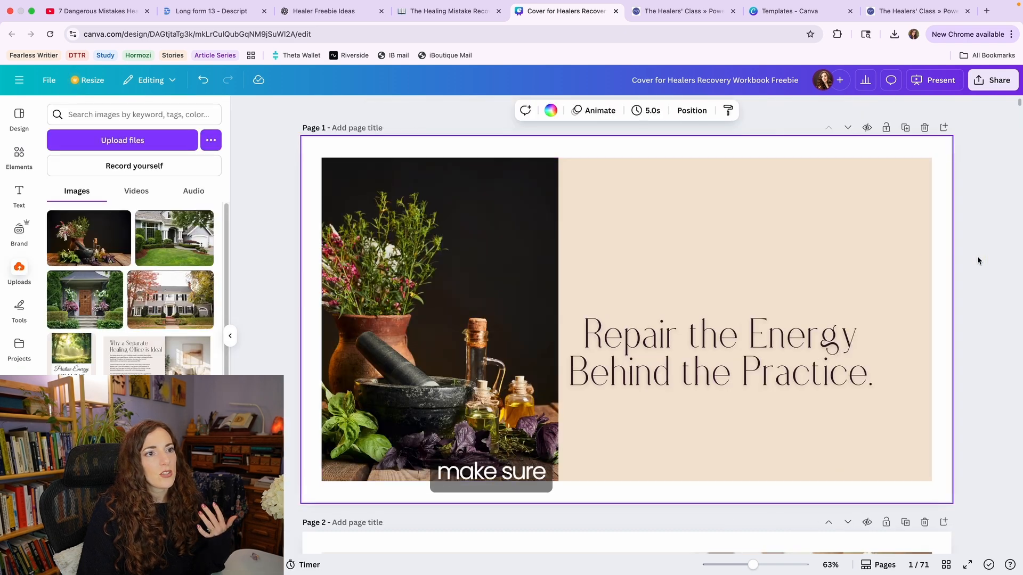
# - Download the tagline cover page as a PNG
pyautogui.click(992, 80)
pyautogui.click(831, 299)
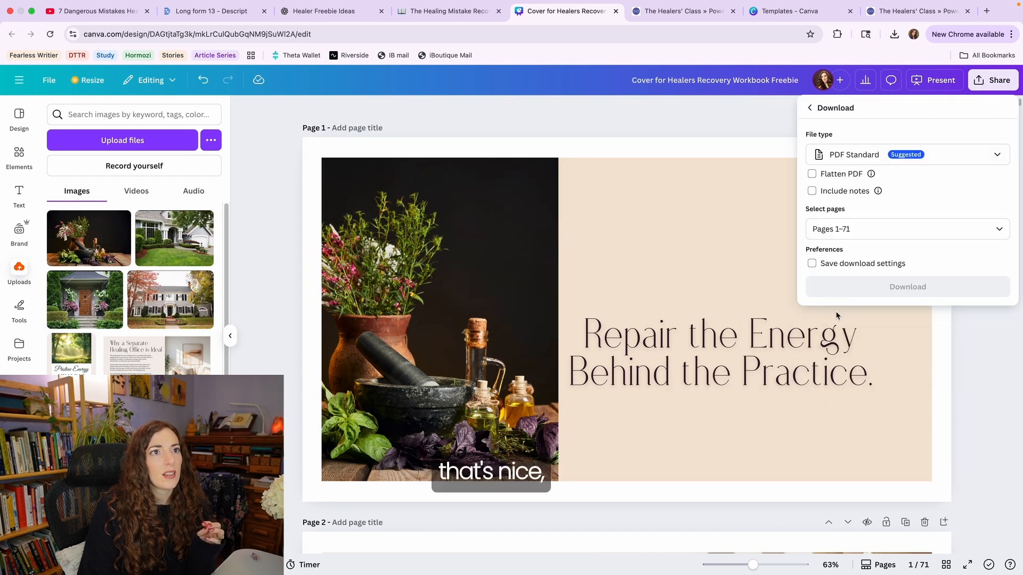
pyautogui.click(882, 223)
pyautogui.click(857, 159)
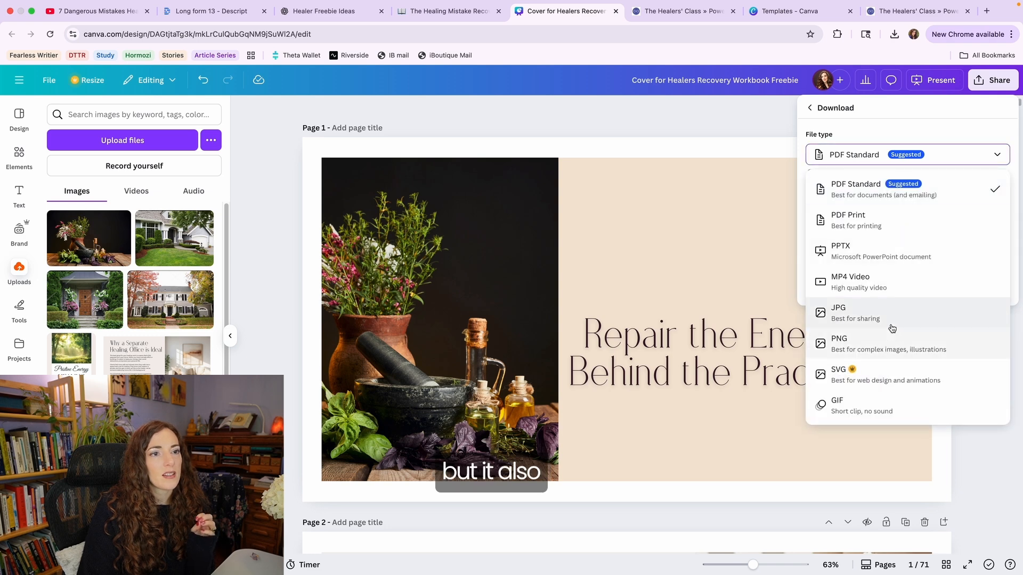
pyautogui.click(868, 343)
pyautogui.click(906, 359)
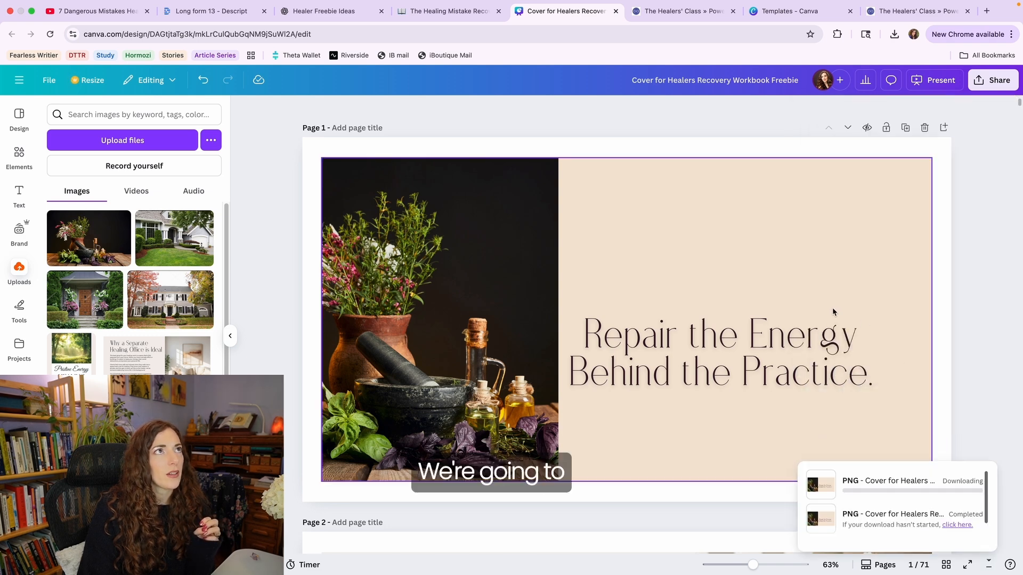
# - Replace the Notion workbook's cover with "Cover for Healers Recovery Workbook Freebie (2).png" and reposition it so the tagline sits within the banner
pyautogui.click(441, 16)
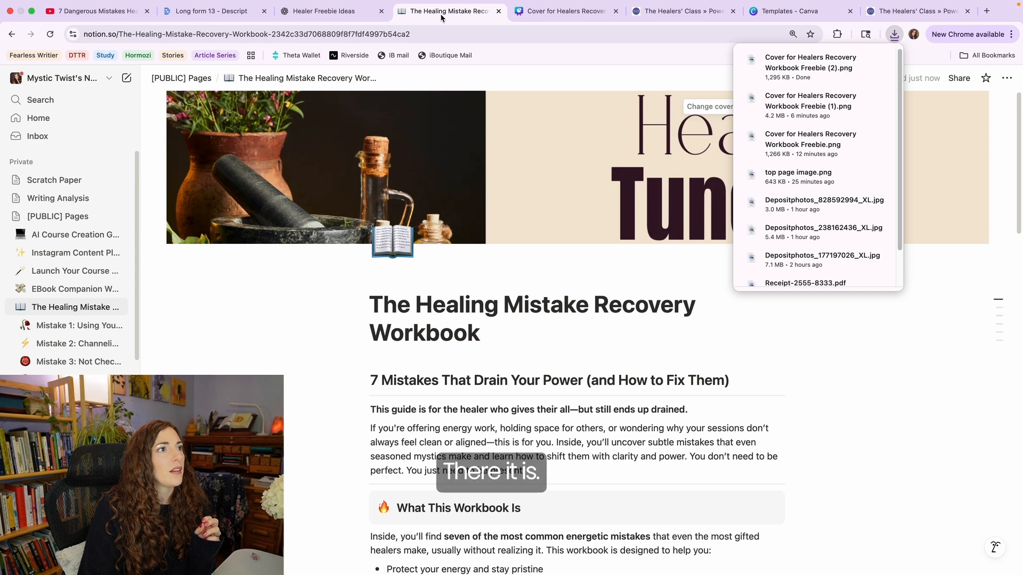
pyautogui.click(698, 108)
pyautogui.click(616, 130)
pyautogui.click(710, 154)
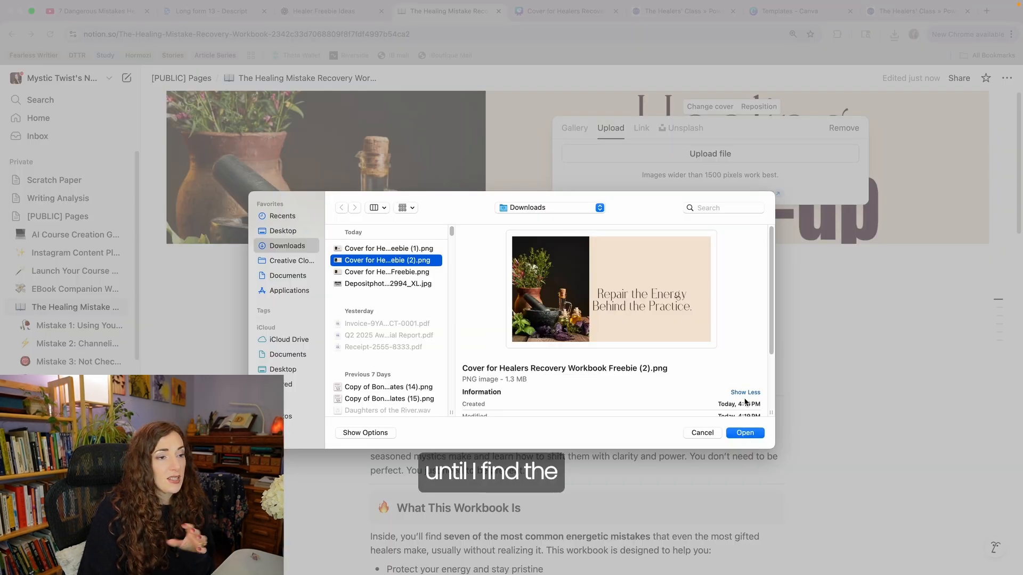
pyautogui.click(745, 433)
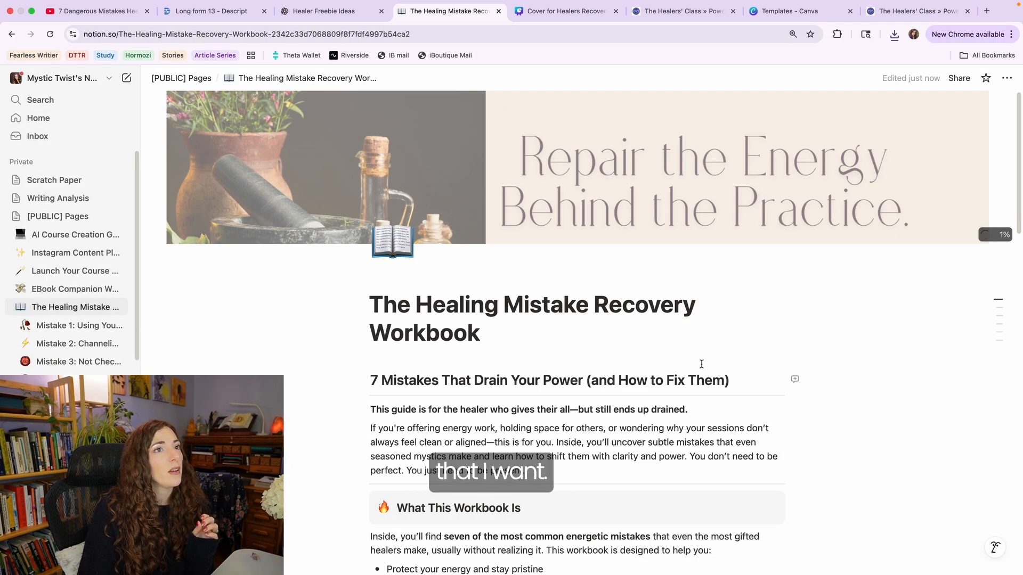
pyautogui.click(759, 107)
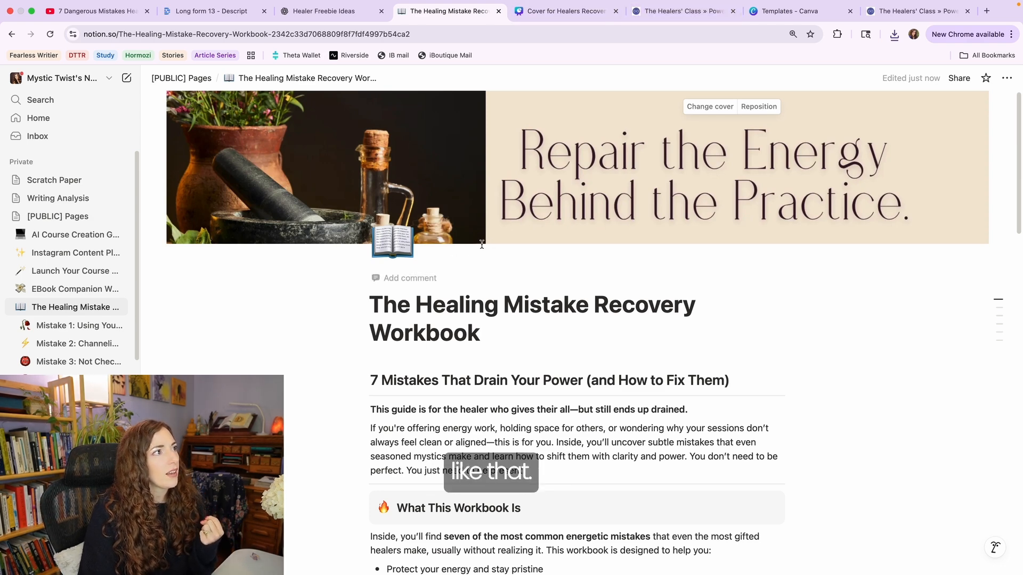
# - Switch to Canva and download only the tagline cover page as a PNG at size 3.125 (6,000 × 3,375 px)
pyautogui.click(591, 12)
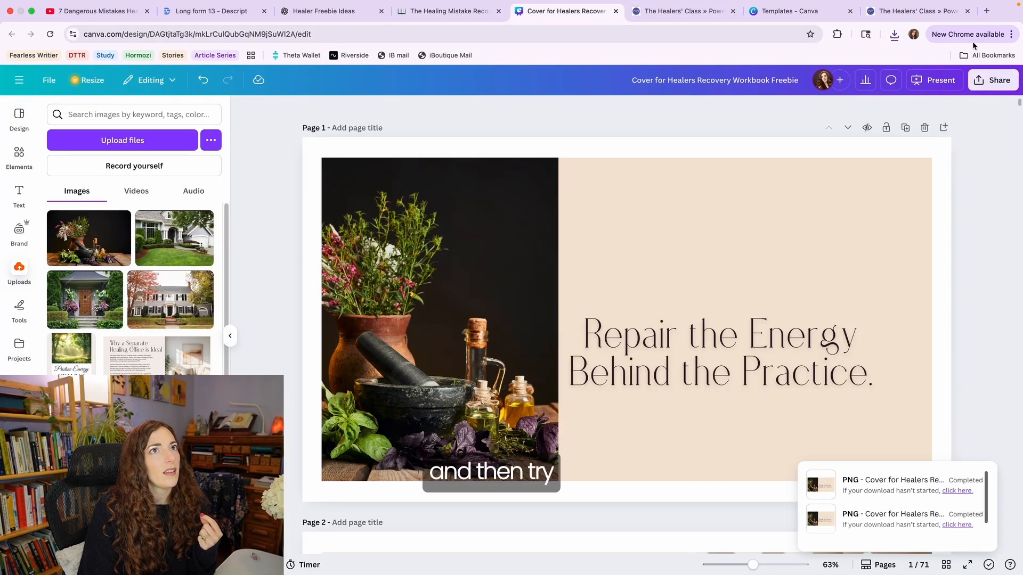
pyautogui.click(987, 82)
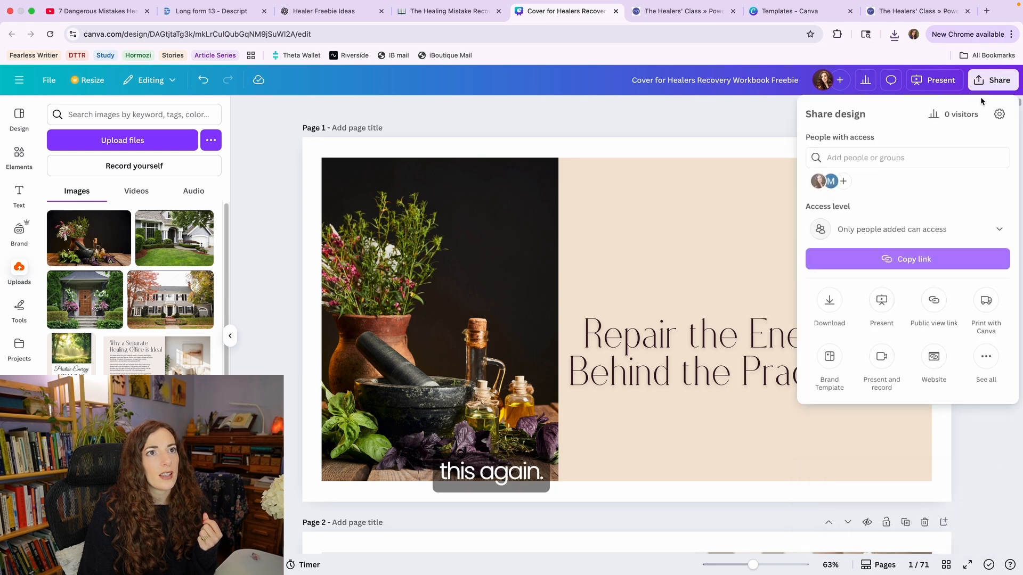
pyautogui.click(831, 299)
pyautogui.click(864, 158)
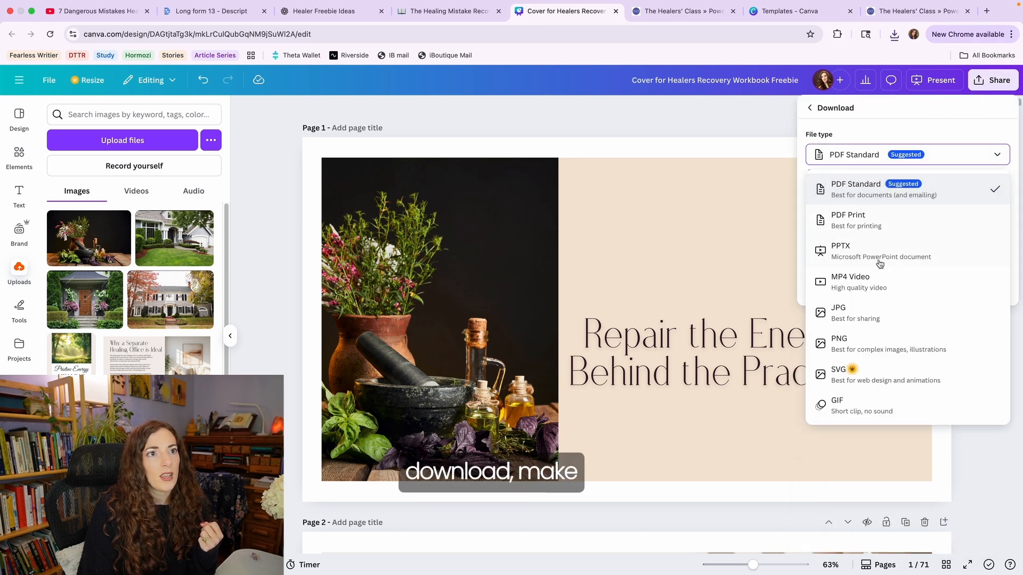
pyautogui.click(871, 347)
pyautogui.click(850, 301)
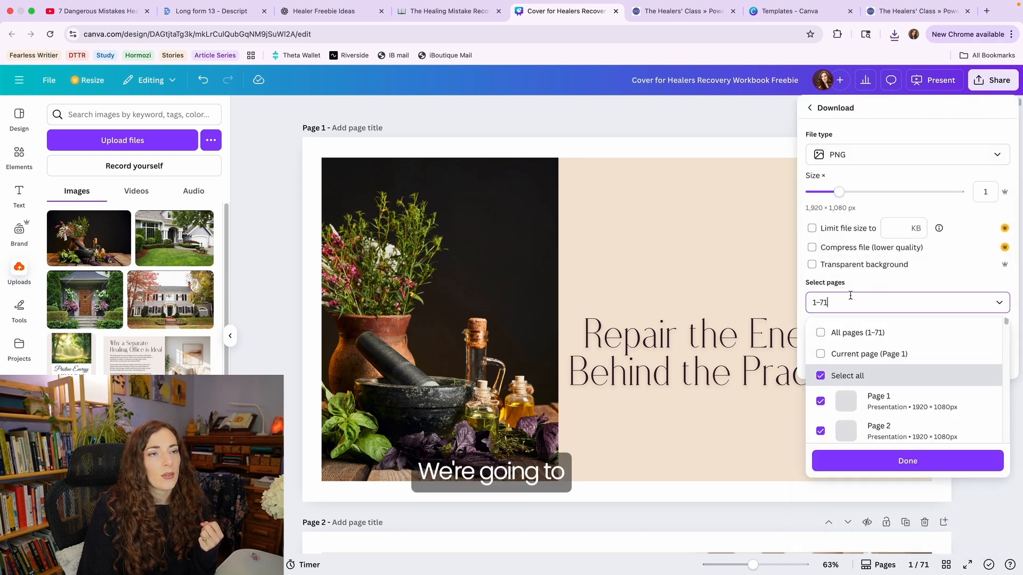
pyautogui.click(852, 352)
pyautogui.moveTo(839, 192); pyautogui.dragTo(980, 194)
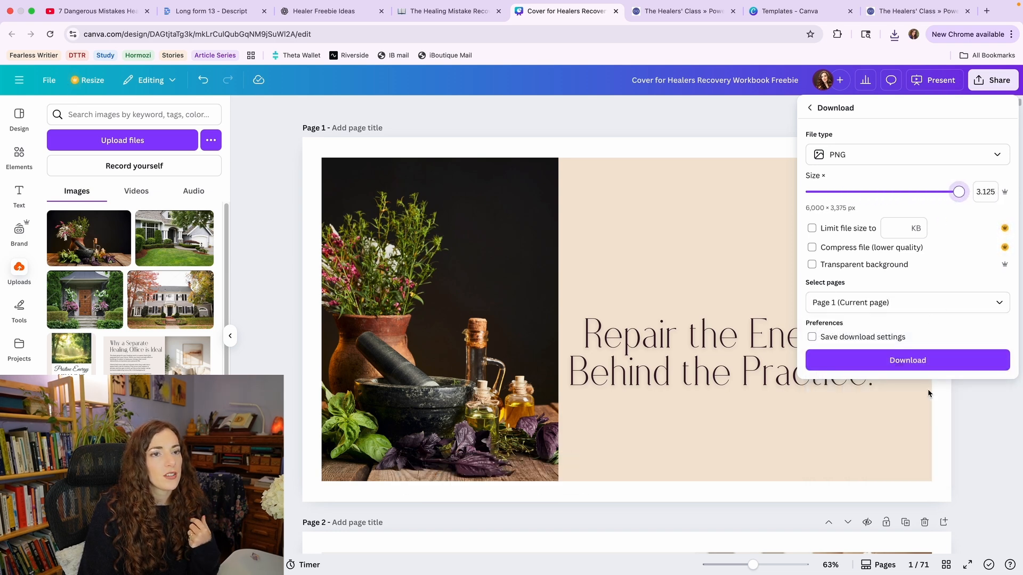
pyautogui.click(914, 360)
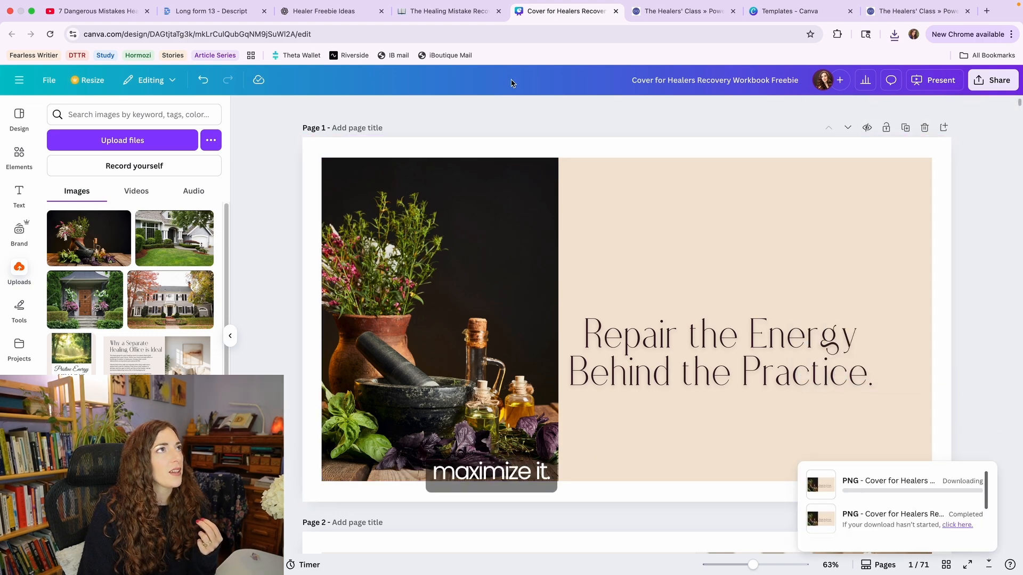
# - Try to replace the Notion workbook's cover with "Cover for Healers Recovery Workbook Freebie (3).png"
pyautogui.click(447, 11)
pyautogui.click(895, 35)
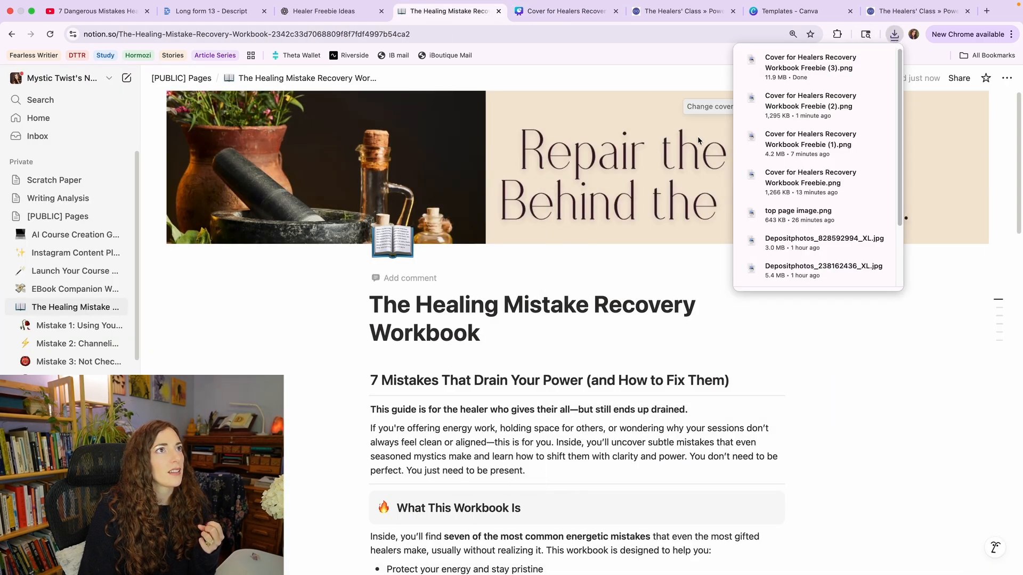
pyautogui.click(704, 110)
pyautogui.click(630, 160)
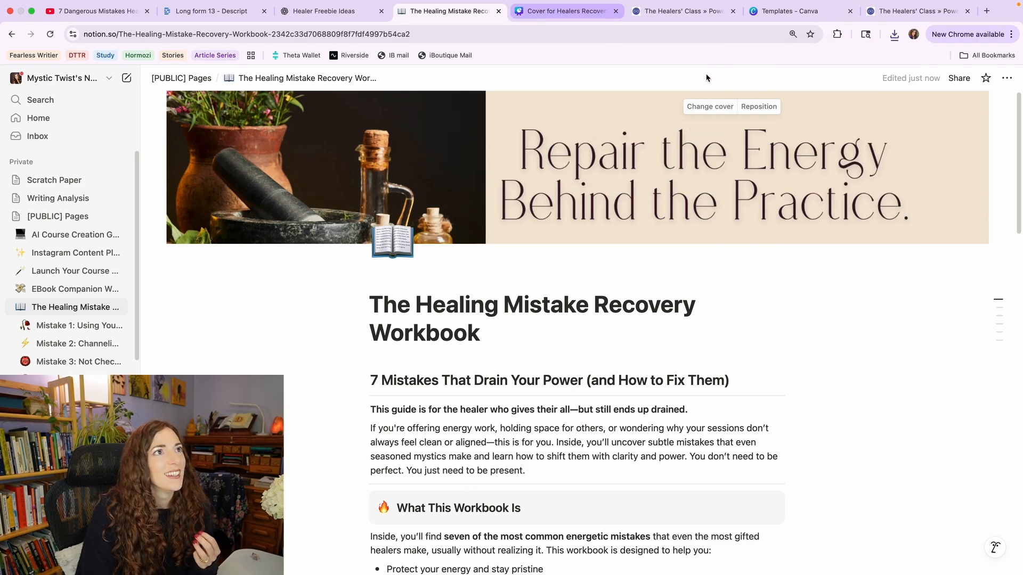
pyautogui.click(714, 109)
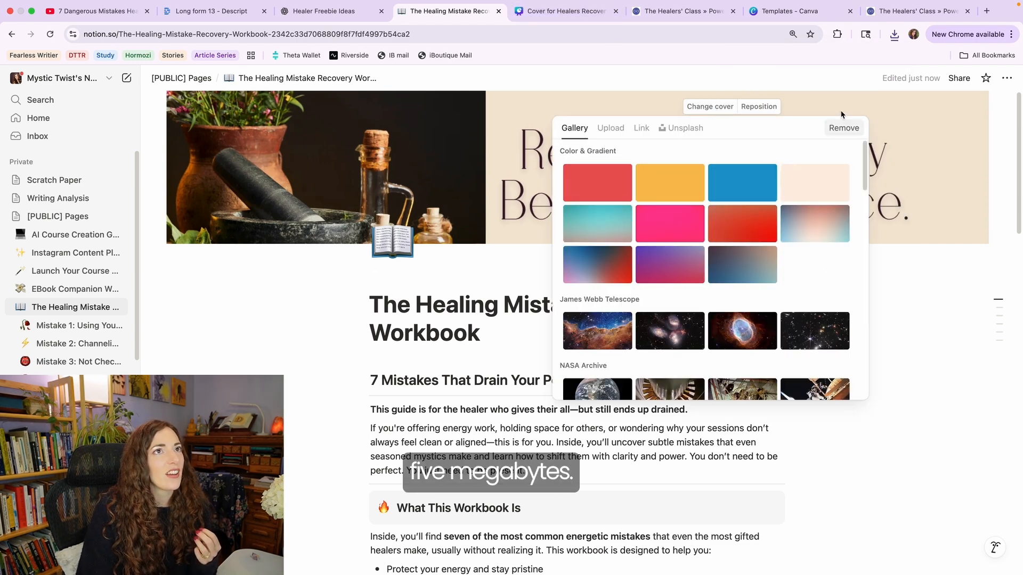
pyautogui.press('Escape')
# - Return to Canva and download only the tagline cover page as a PNG at size 1.875 (3,600 × 2,025 px)
pyautogui.click(566, 15)
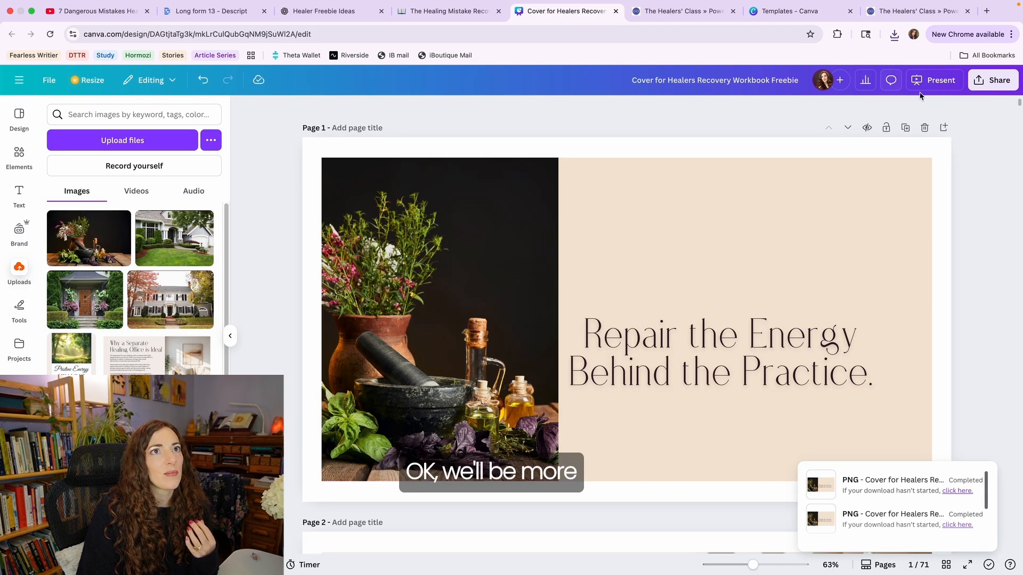
pyautogui.click(992, 80)
pyautogui.click(829, 300)
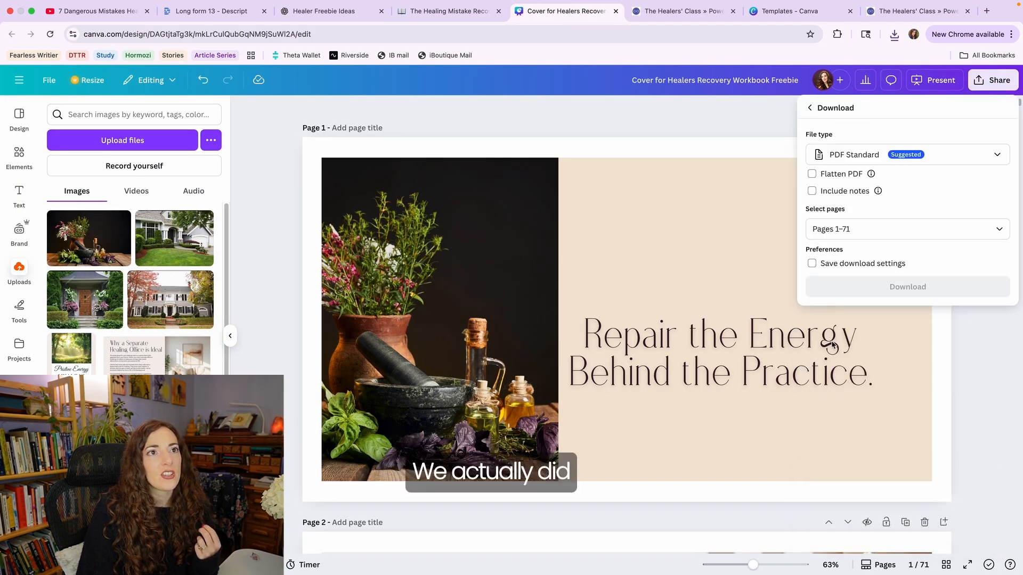
pyautogui.click(853, 155)
pyautogui.click(851, 341)
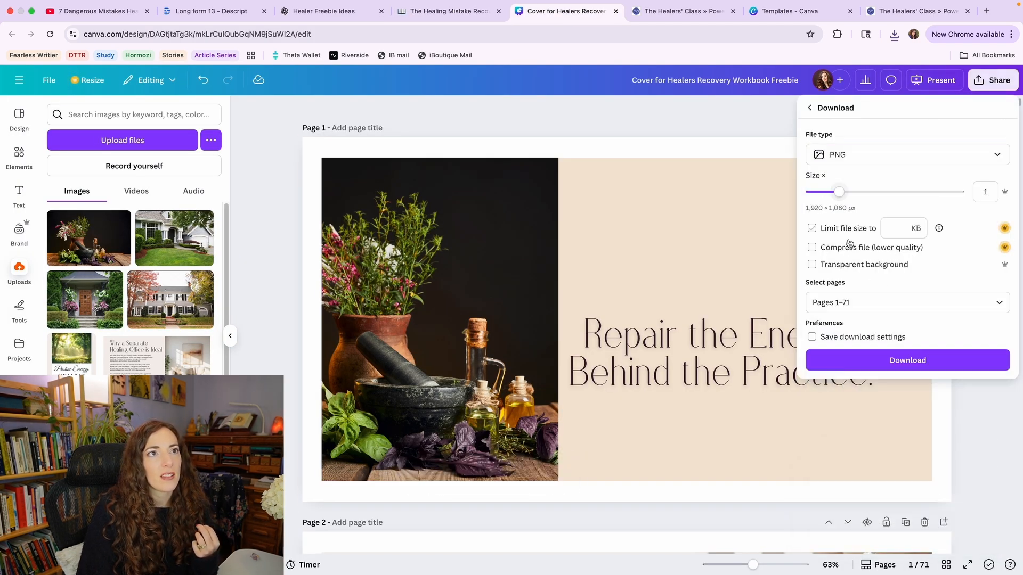
pyautogui.click(906, 302)
pyautogui.click(868, 354)
pyautogui.moveTo(841, 193); pyautogui.dragTo(896, 197)
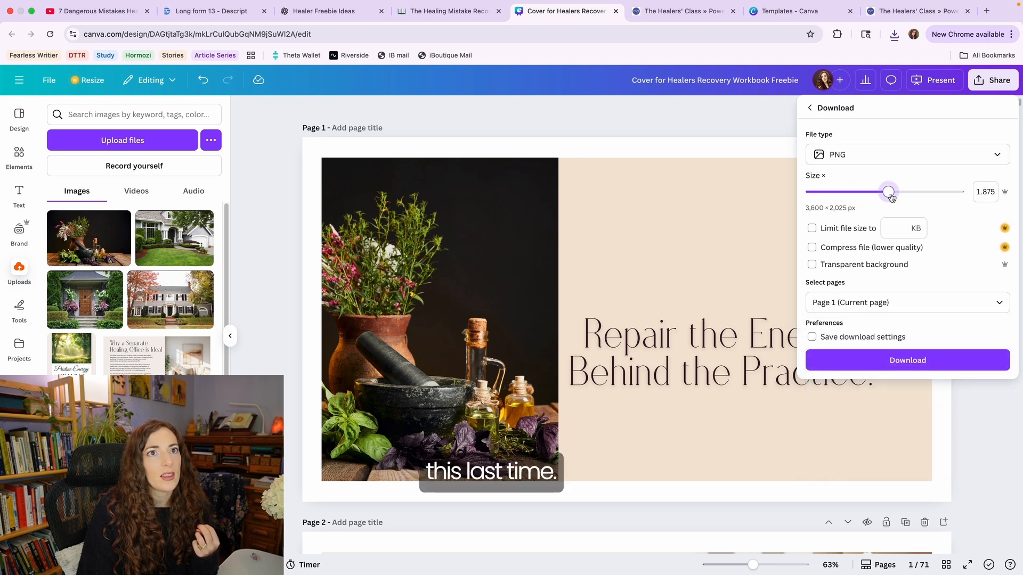
pyautogui.click(890, 356)
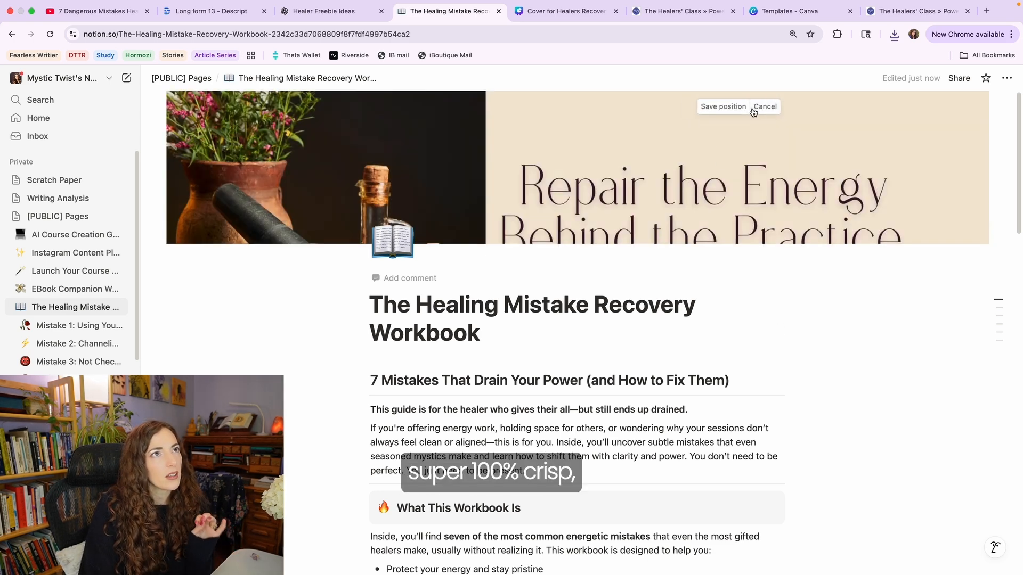
# - Reposition the Notion workbook's new cover so both tagline lines sit fully within the banner, and save the position
pyautogui.moveTo(702, 175); pyautogui.dragTo(690, 119)
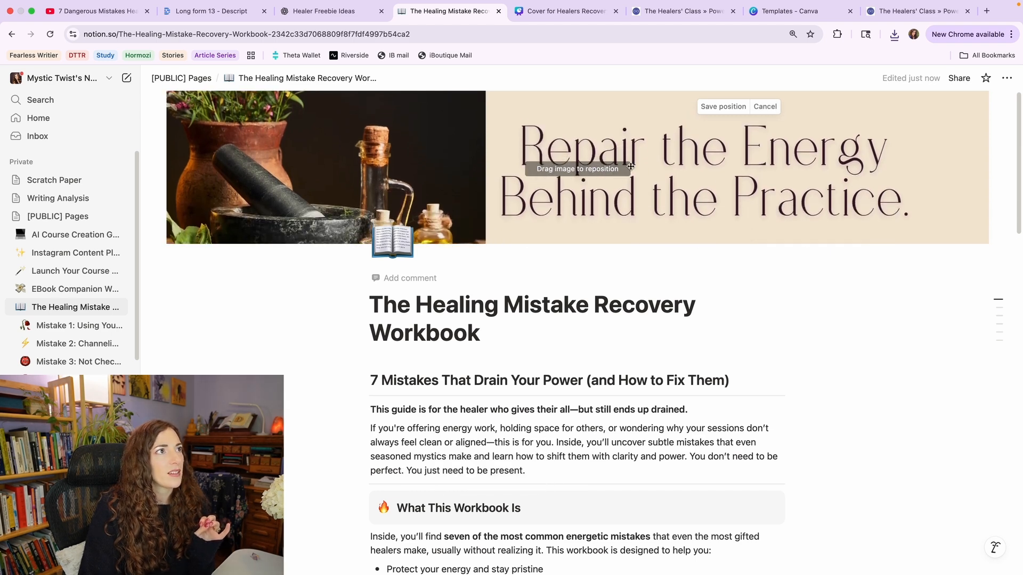
pyautogui.click(710, 111)
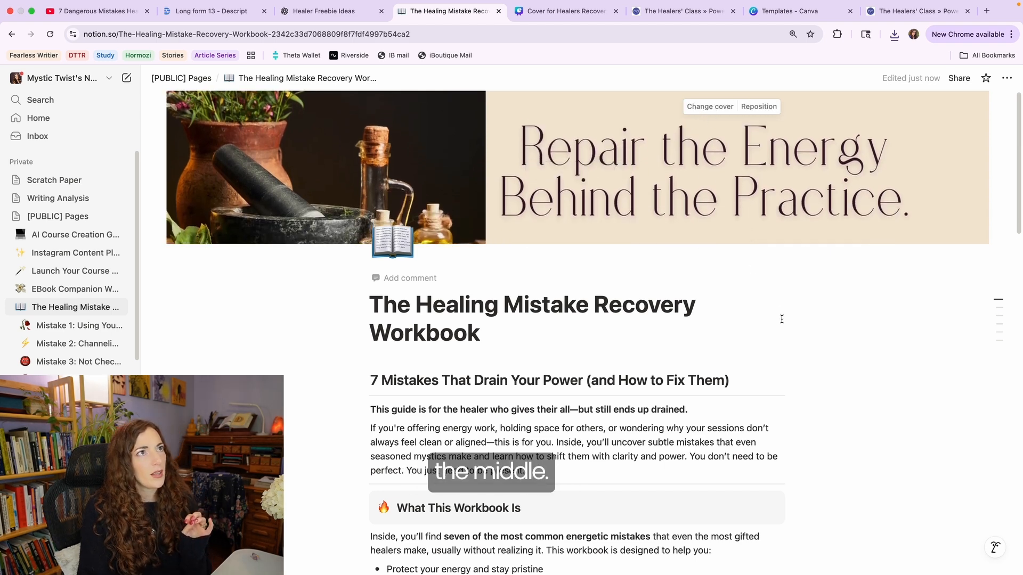
pyautogui.click(543, 11)
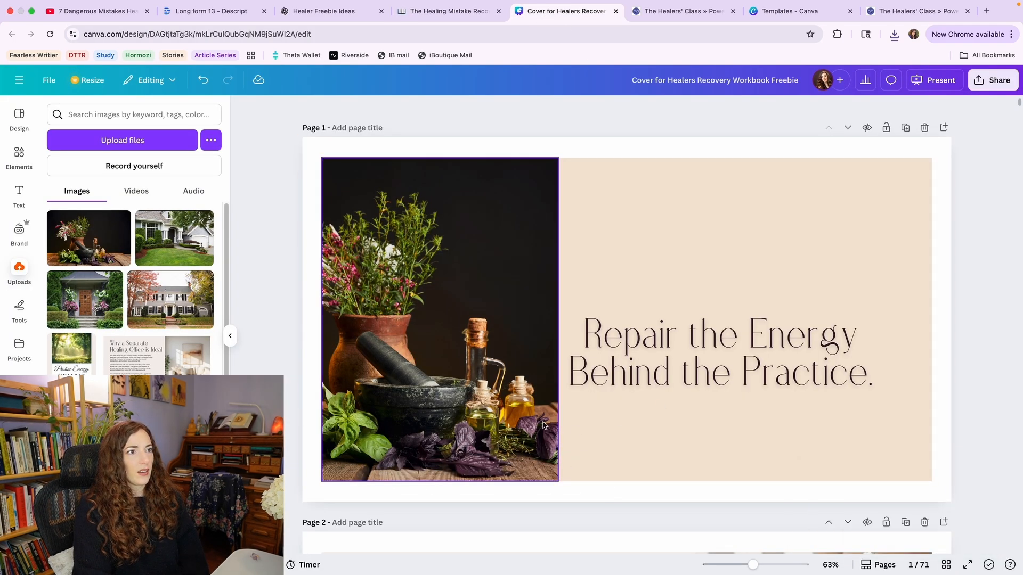
pyautogui.click(461, 15)
pyautogui.scroll(-1, 363, 318)
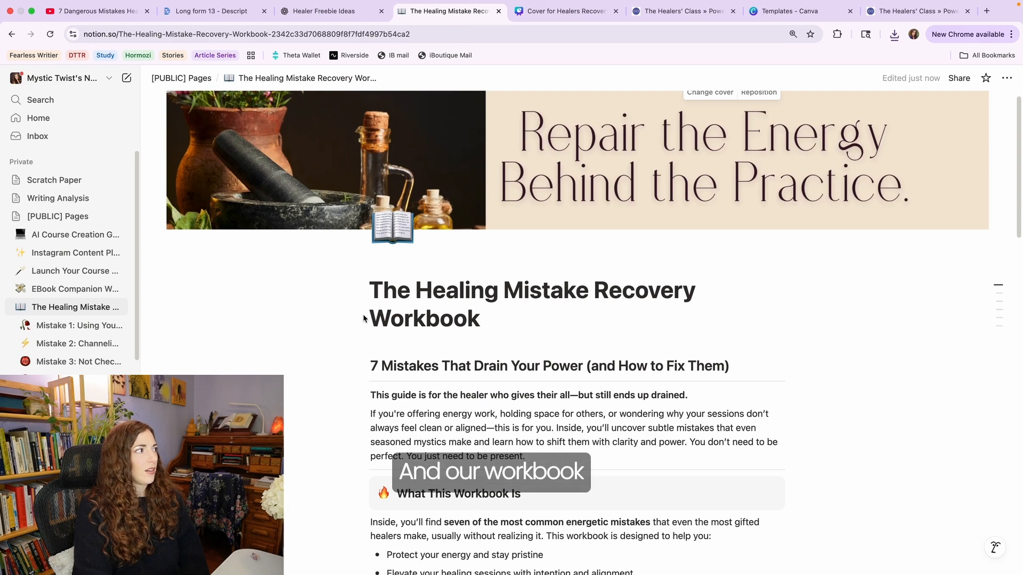
pyautogui.click(19, 309)
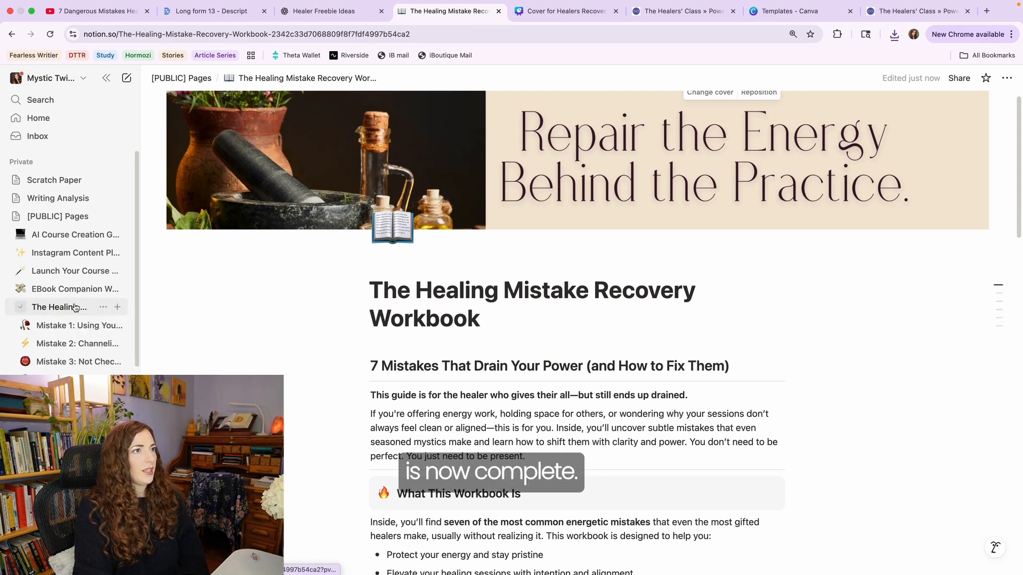
pyautogui.scroll(-5, 277, 346)
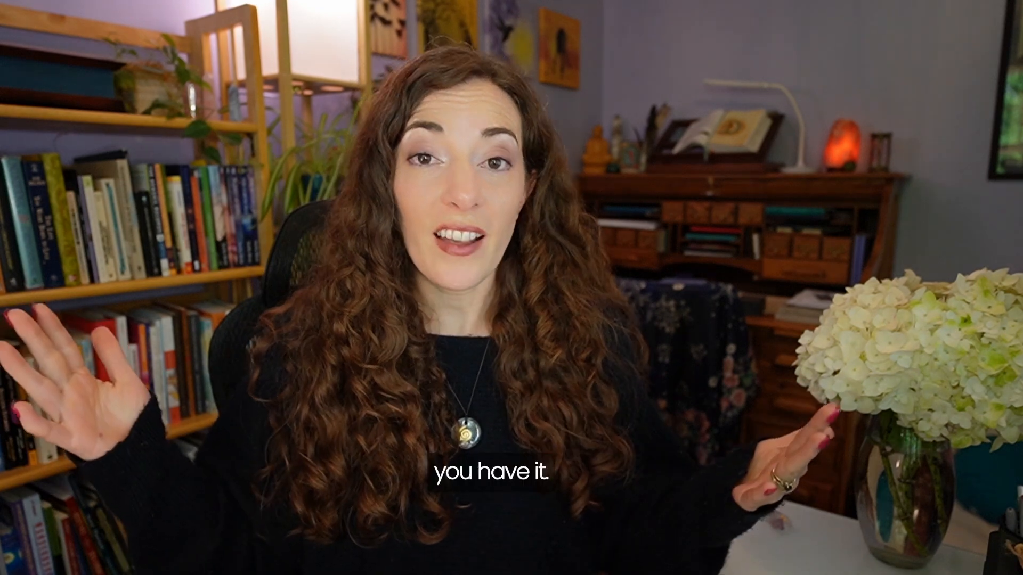